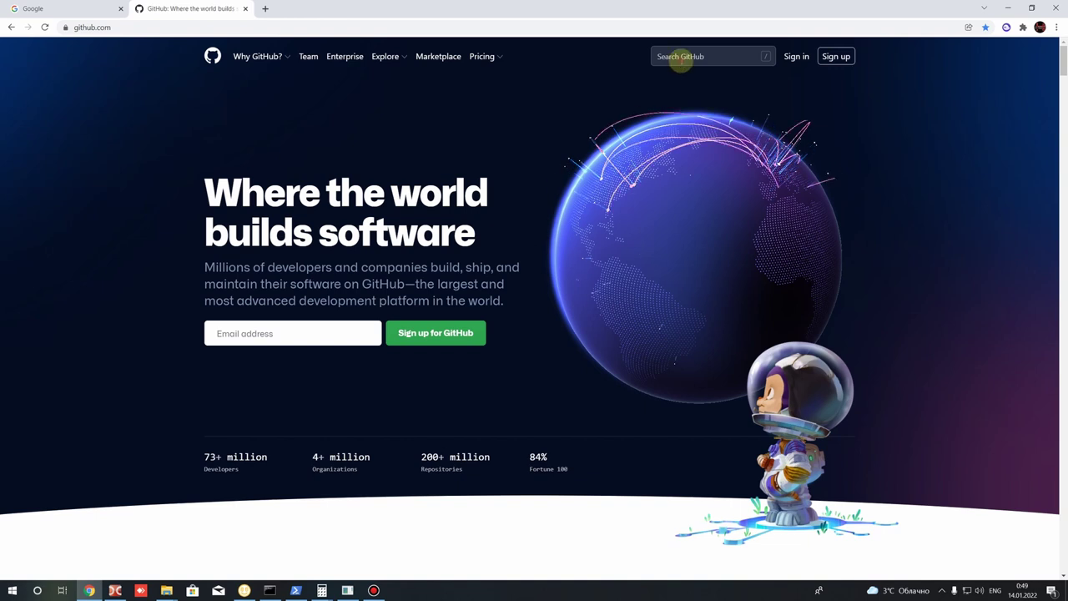
# Step: Search GitHub for the author's username and open their github.io repository from the results
pyautogui.click(680, 59)
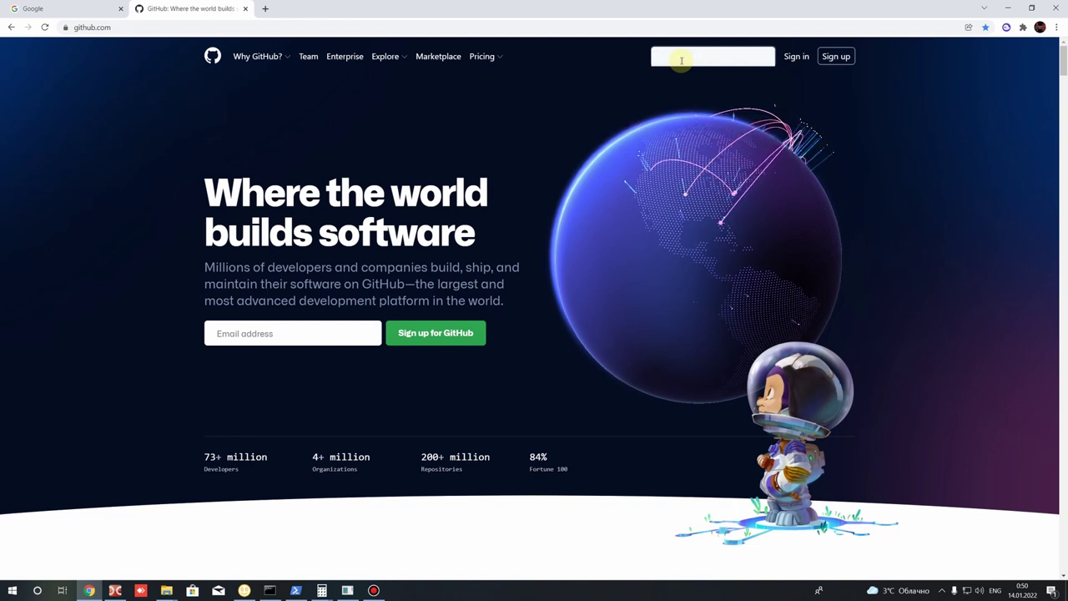
pyautogui.write('20jeka08')
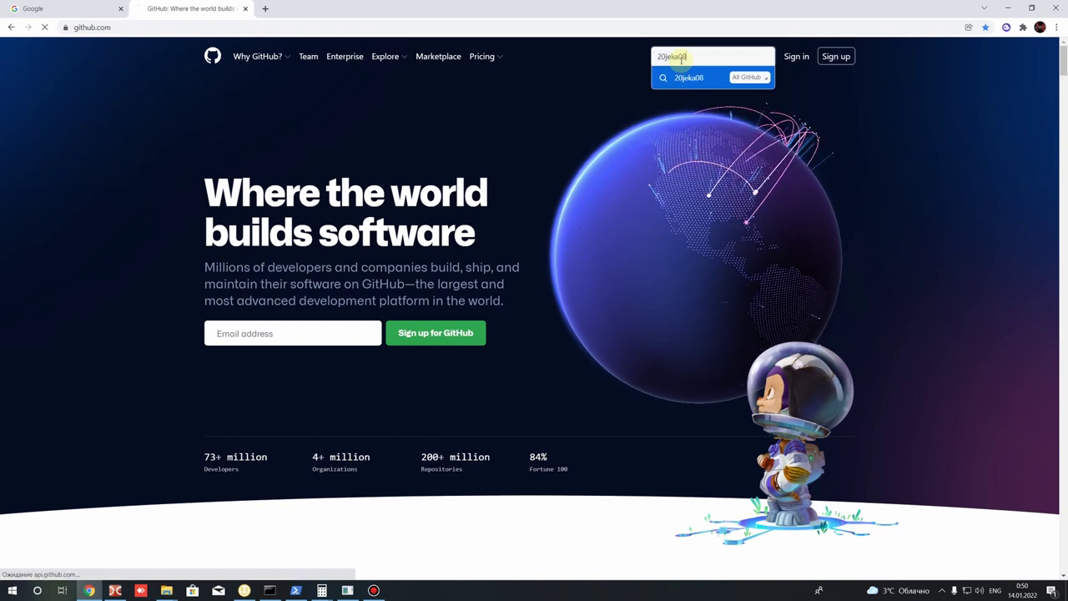
pyautogui.click(677, 76)
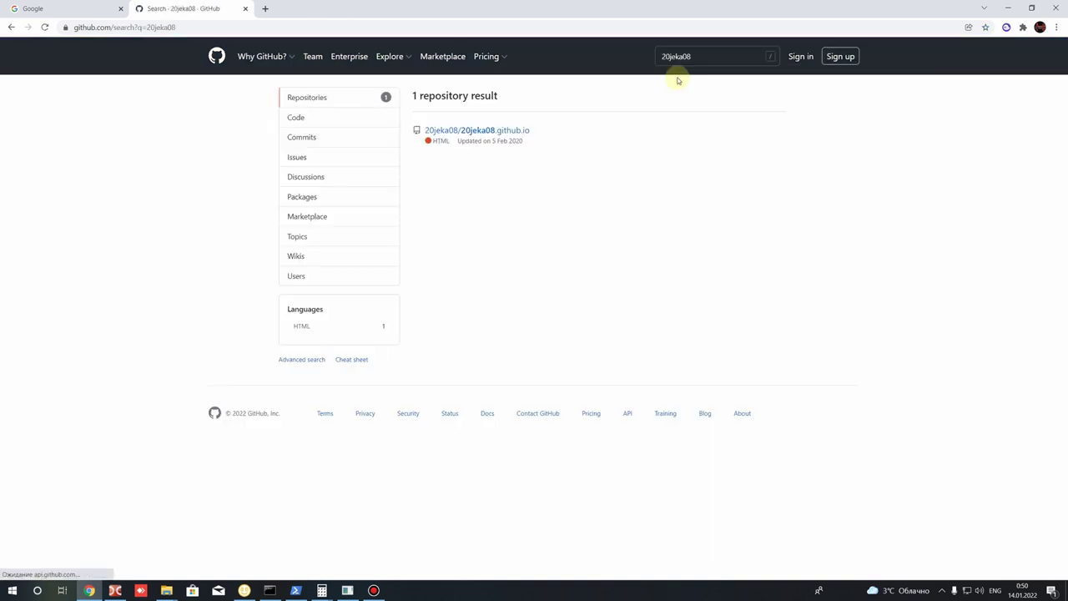
pyautogui.click(452, 130)
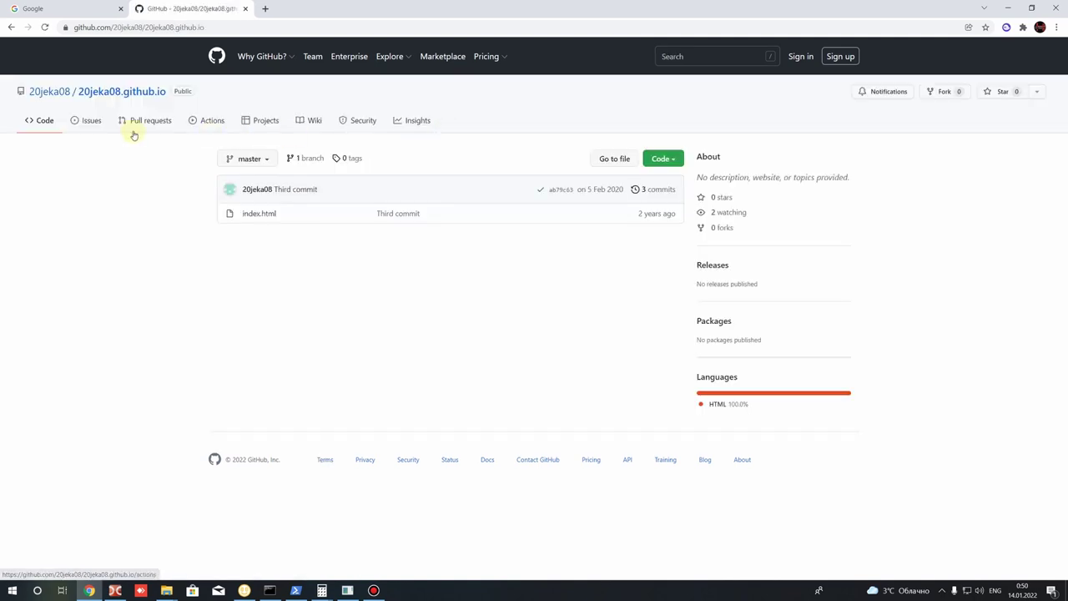
# Step: Go to the owner's repository list and open OpenFOAM_Pump_Impeller_Case
pyautogui.click(52, 92)
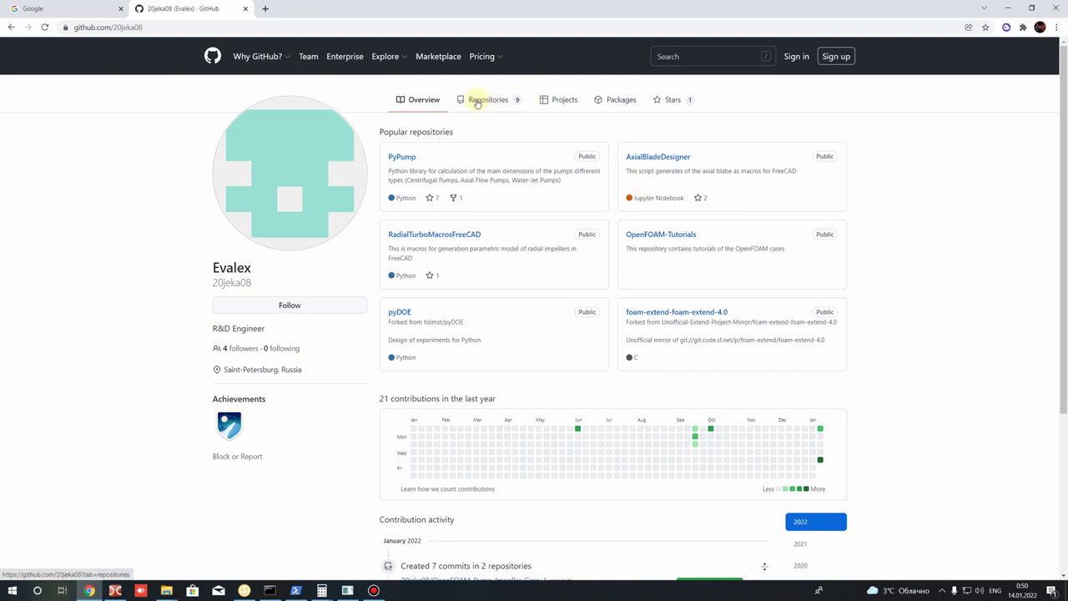
pyautogui.click(489, 100)
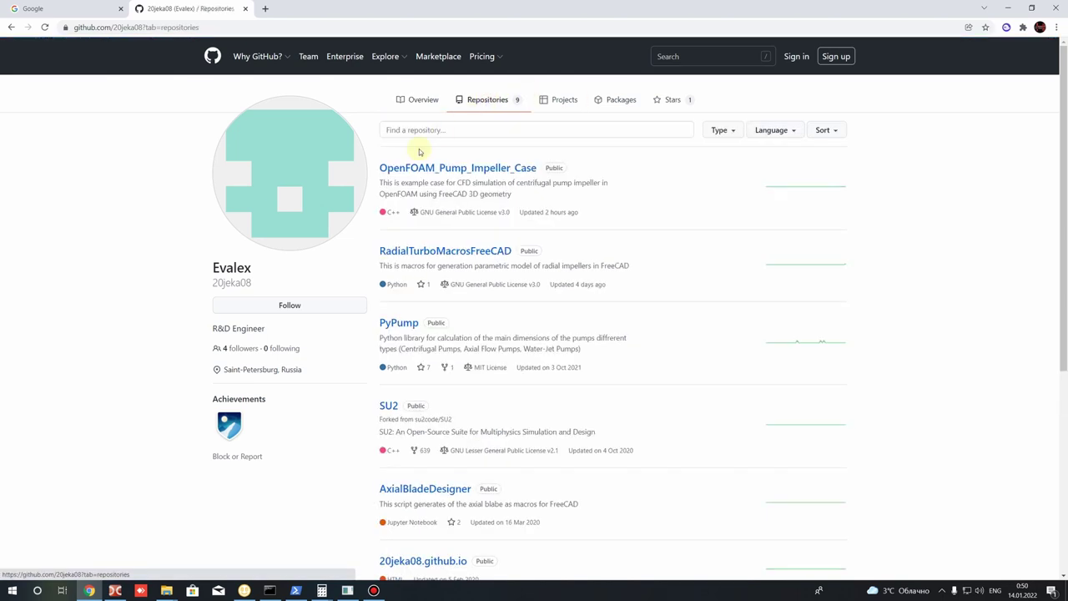
pyautogui.moveTo(376, 168); pyautogui.dragTo(563, 167)
pyautogui.click(615, 177)
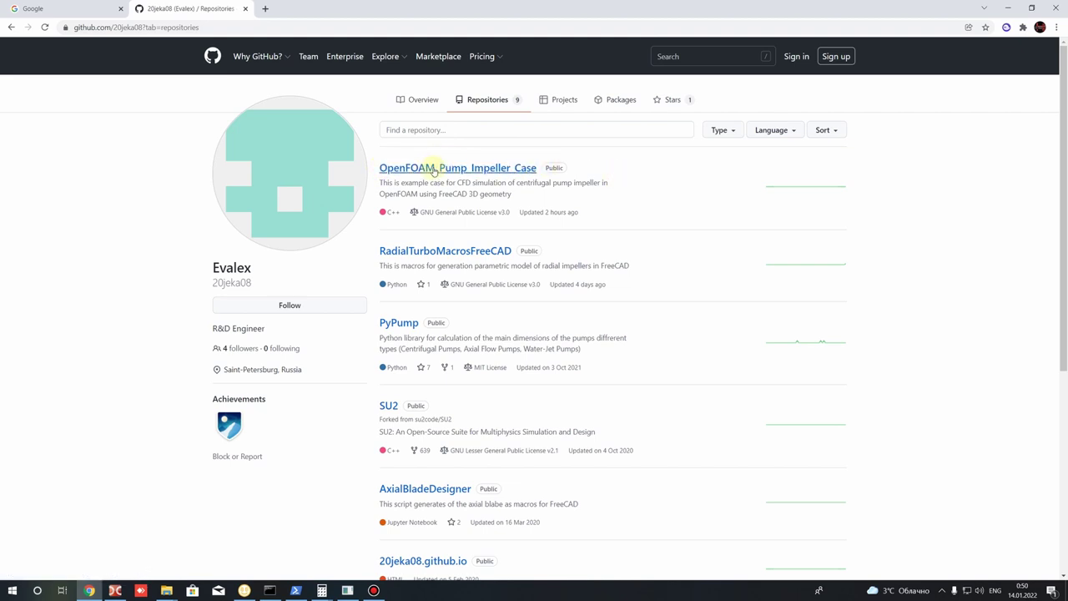
pyautogui.click(433, 169)
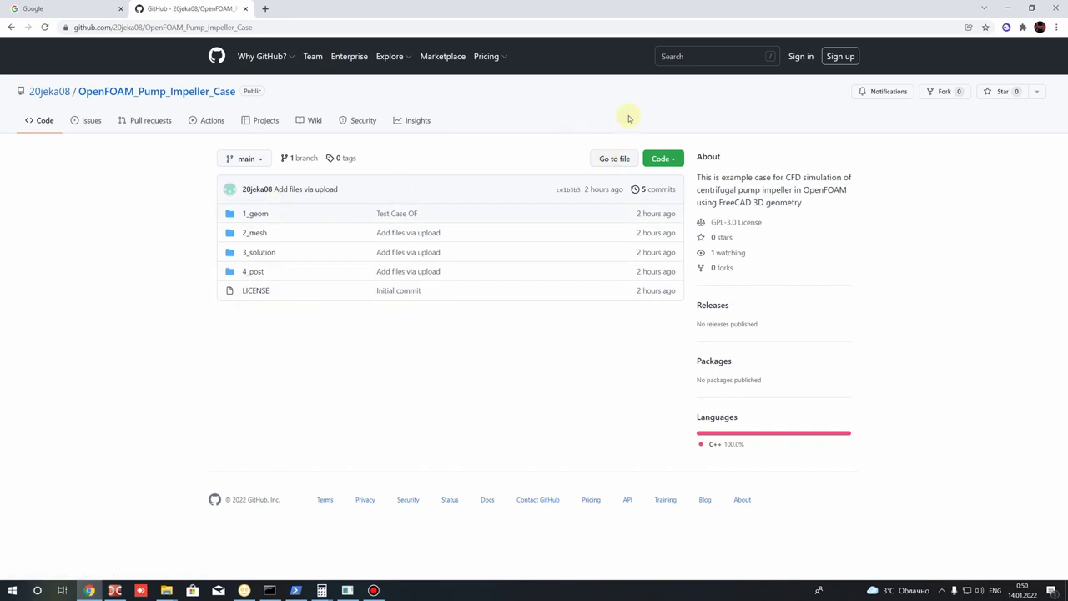
# Step: Download the repository as a ZIP and show the downloaded file in its folder
pyautogui.click(662, 159)
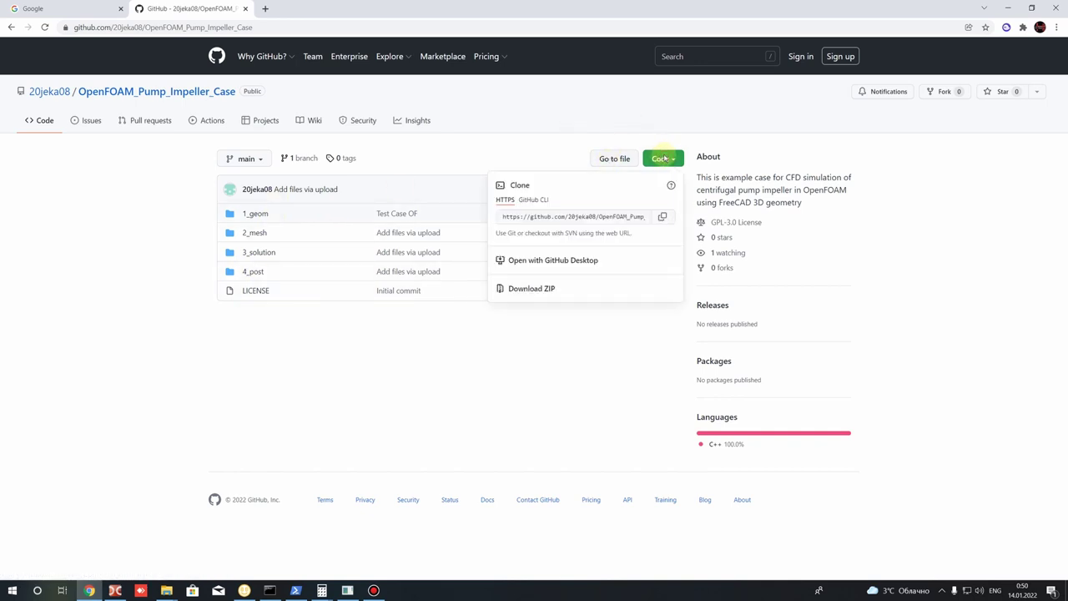
pyautogui.click(523, 288)
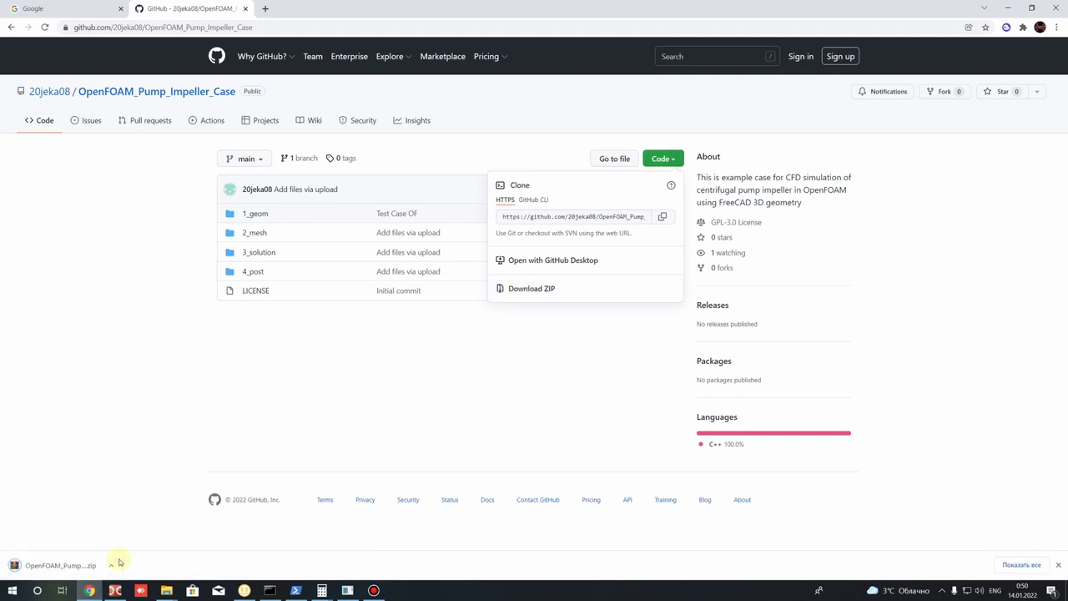
pyautogui.click(111, 565)
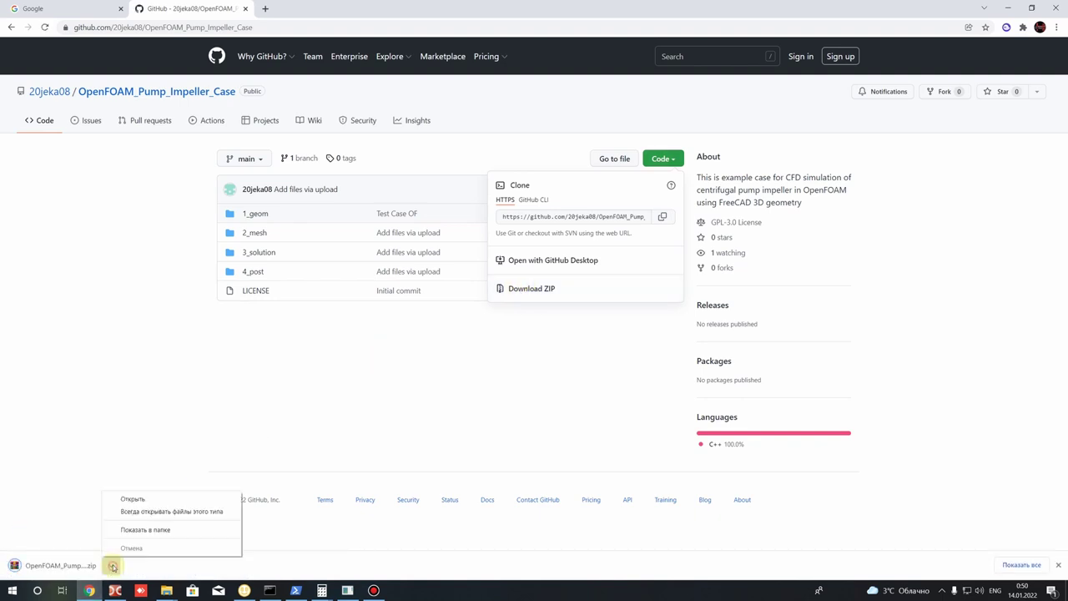
pyautogui.click(136, 530)
# Step: Move the downloaded ZIP from Downloads into the OF_Impeller_Sim folder in Double Commander
pyautogui.rightClick(408, 197)
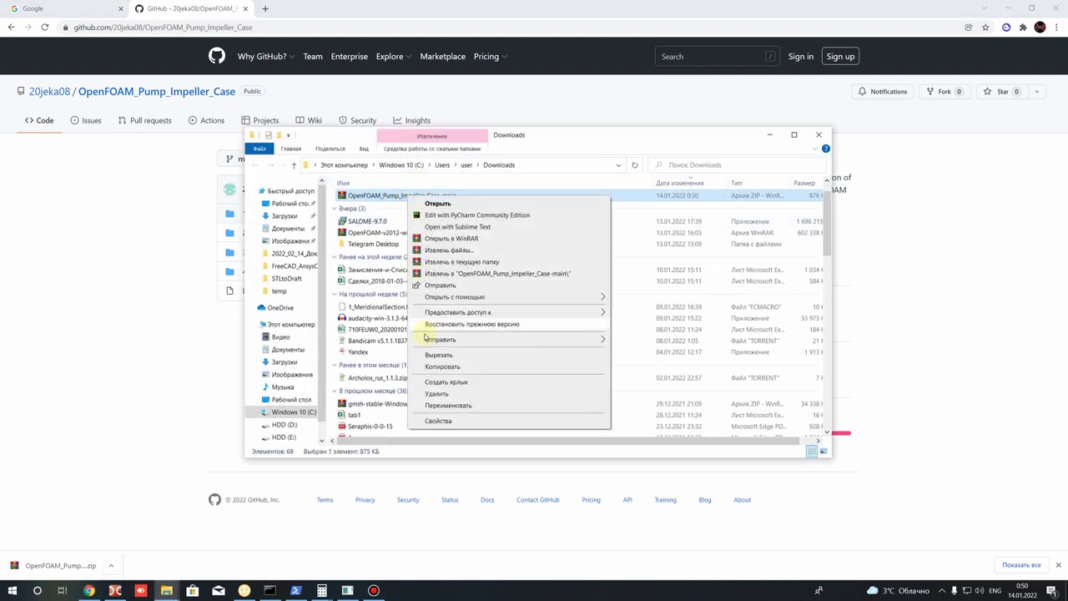
pyautogui.click(438, 355)
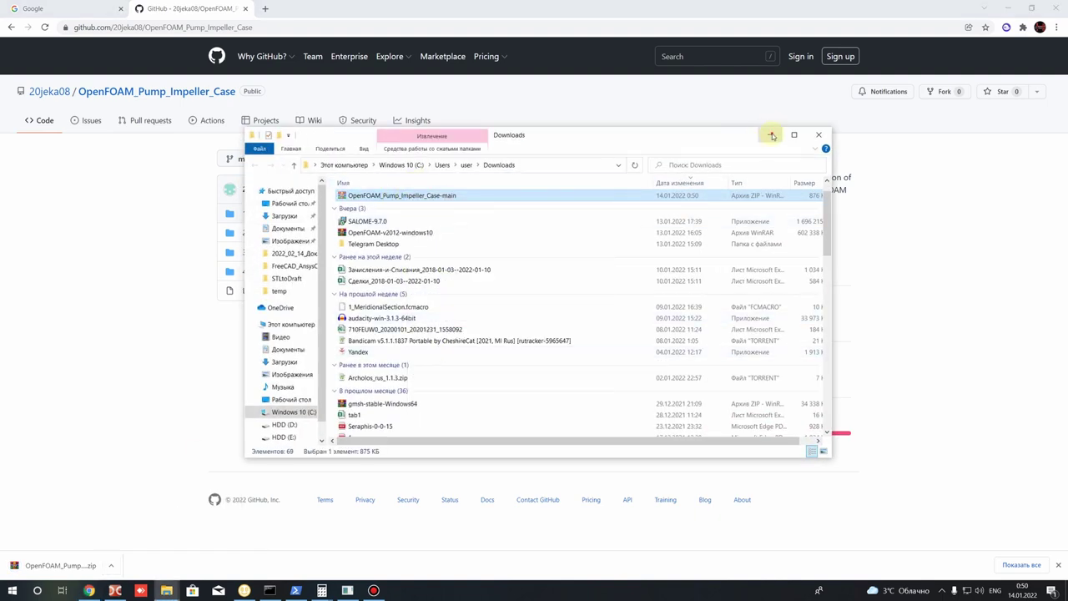
pyautogui.click(769, 135)
pyautogui.click(115, 590)
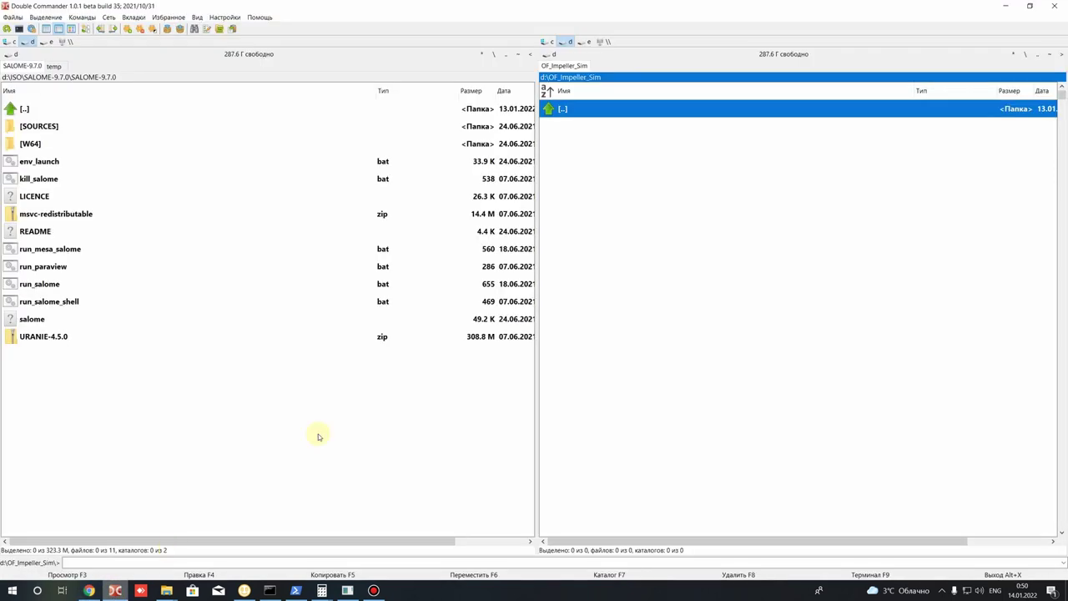
pyautogui.rightClick(628, 200)
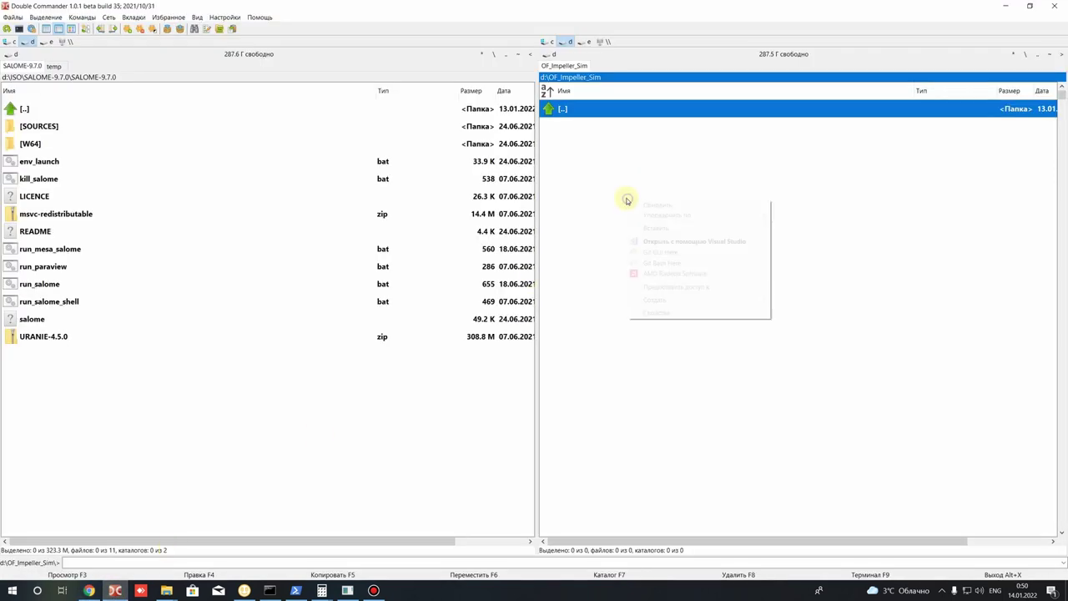
pyautogui.click(664, 229)
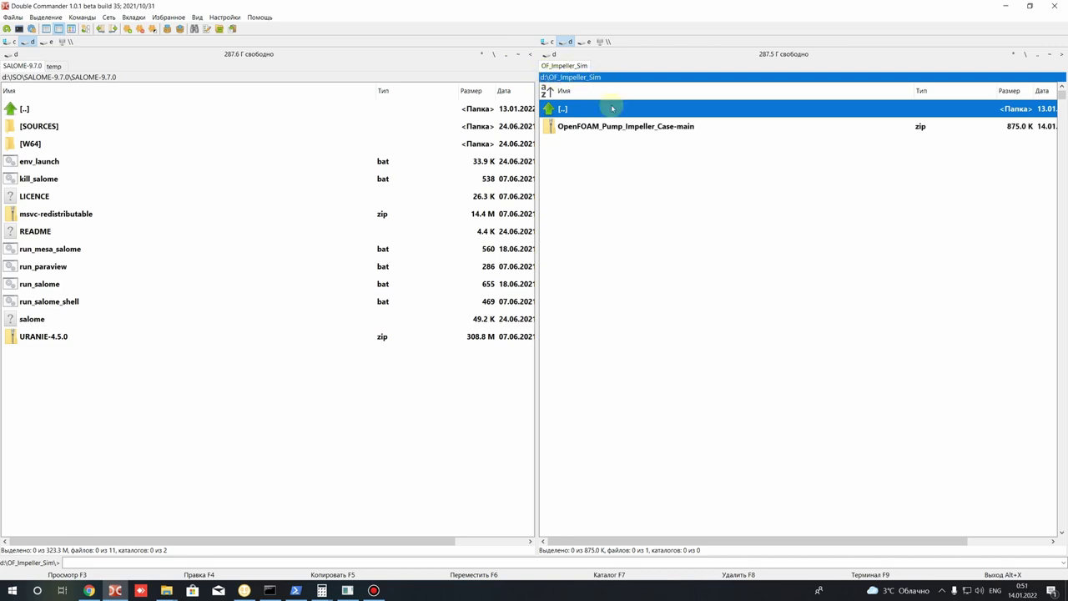
# Step: Extract the ZIP into OF_Impeller_Sim and delete the archive
pyautogui.rightClick(612, 127)
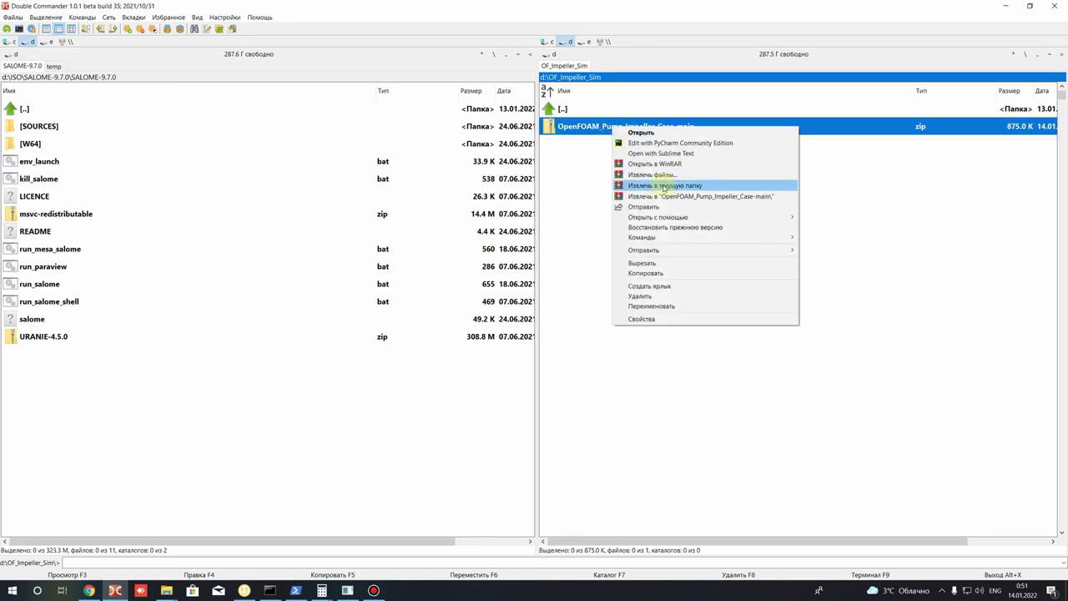
pyautogui.click(665, 186)
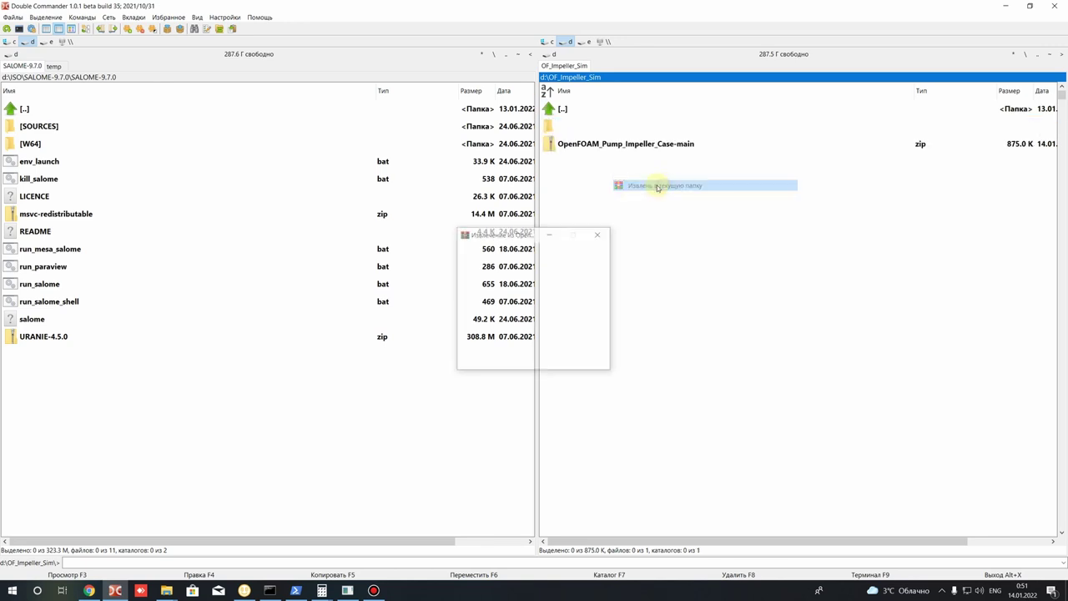
pyautogui.click(598, 145)
pyautogui.press('Delete')
pyautogui.press('Return')
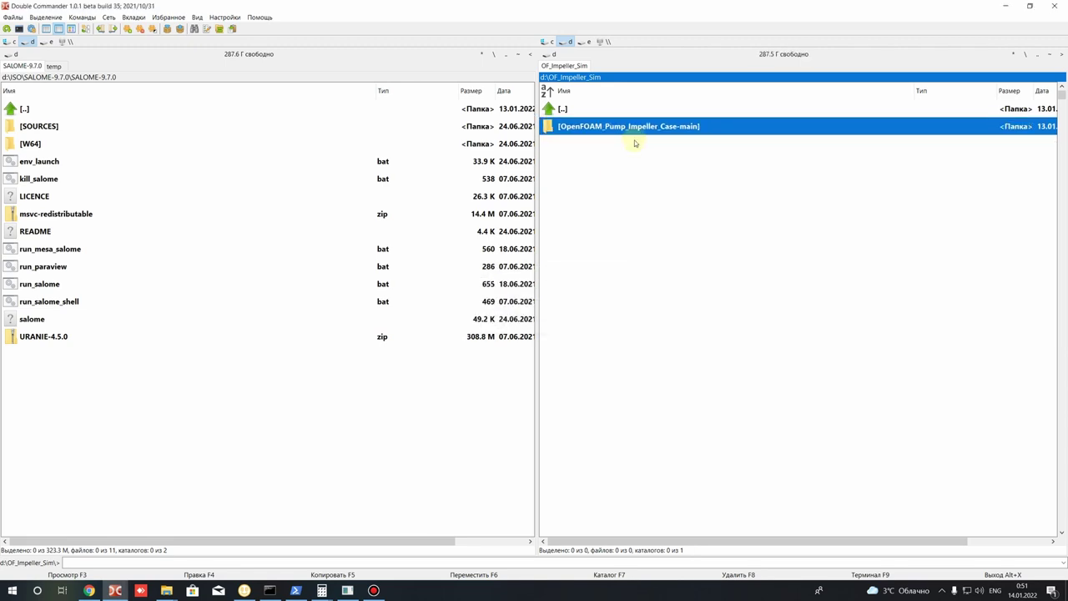
# Step: Move the four case folders up into OF_Impeller_Sim and delete the empty extracted folder and LICENSE
pyautogui.doubleClick(632, 128)
pyautogui.moveTo(582, 129); pyautogui.dragTo(571, 196)
pyautogui.rightClick(571, 196)
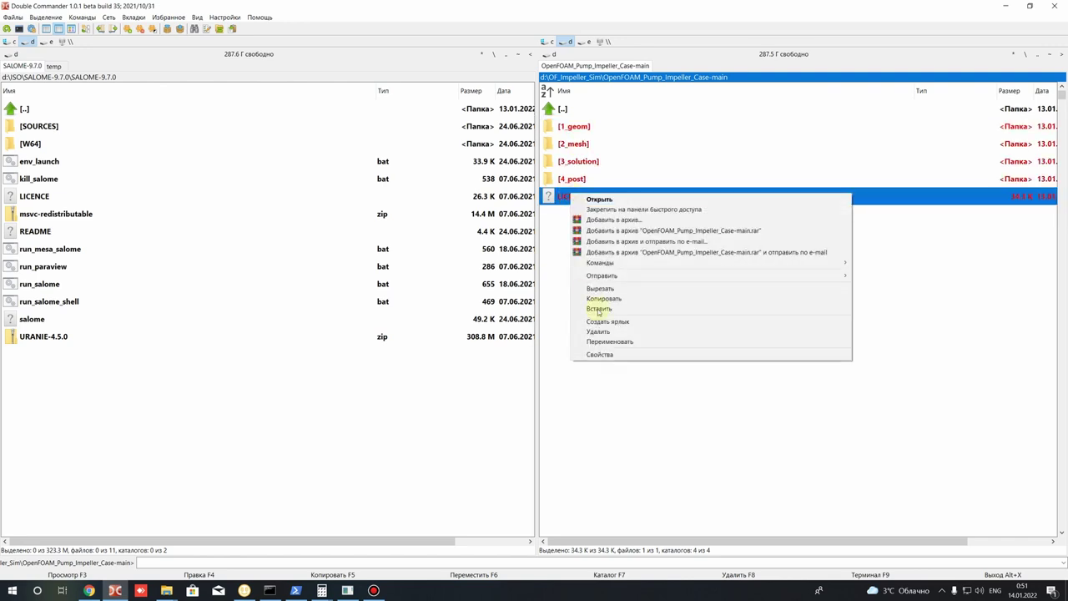
pyautogui.click(608, 288)
pyautogui.press('BackSpace')
pyautogui.rightClick(636, 218)
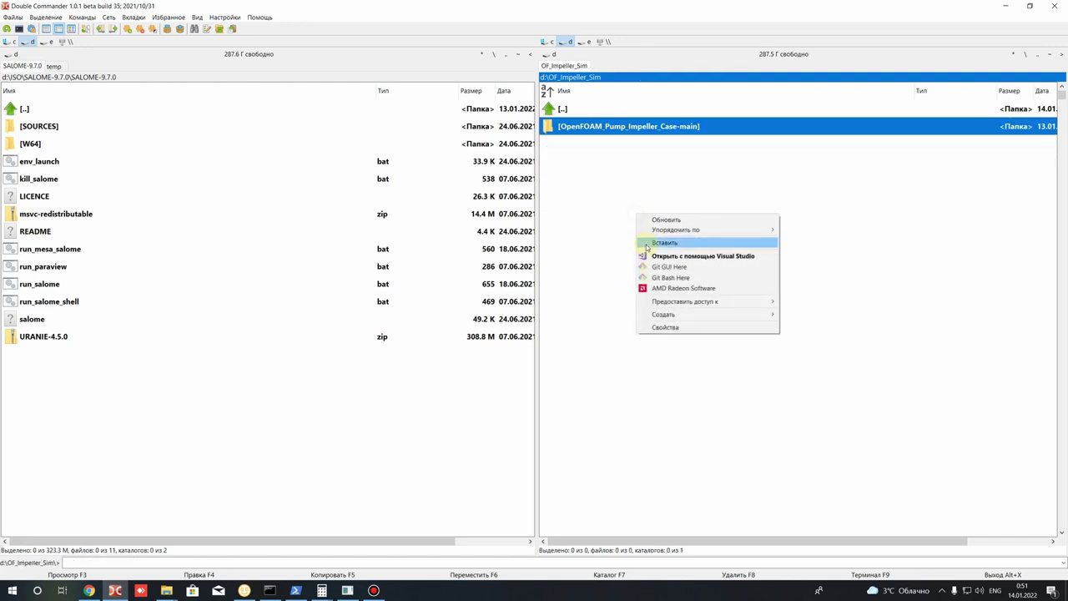
pyautogui.click(659, 241)
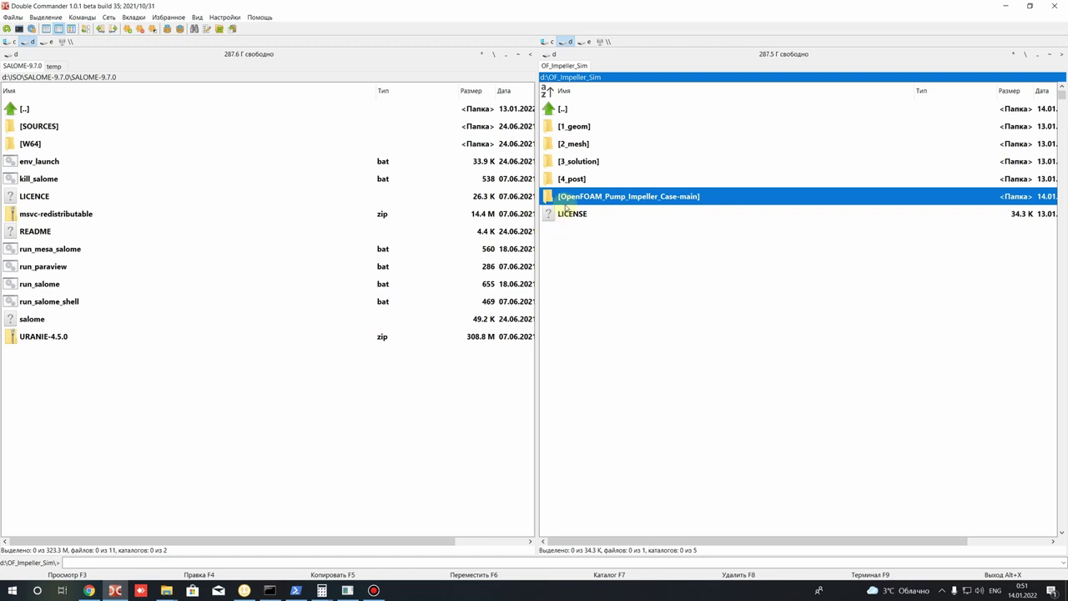
pyautogui.keyDown('ctrl'); pyautogui.click(568, 201); pyautogui.keyUp('ctrl')
pyautogui.keyDown('ctrl'); pyautogui.click(565, 215); pyautogui.keyUp('ctrl')
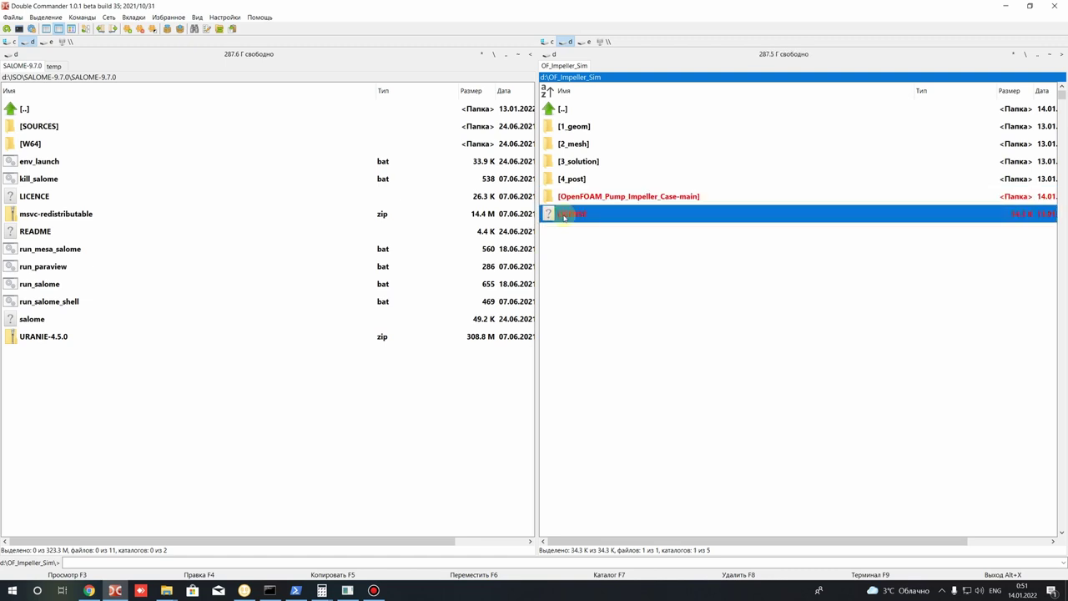
pyautogui.press('Delete')
pyautogui.press('Return')
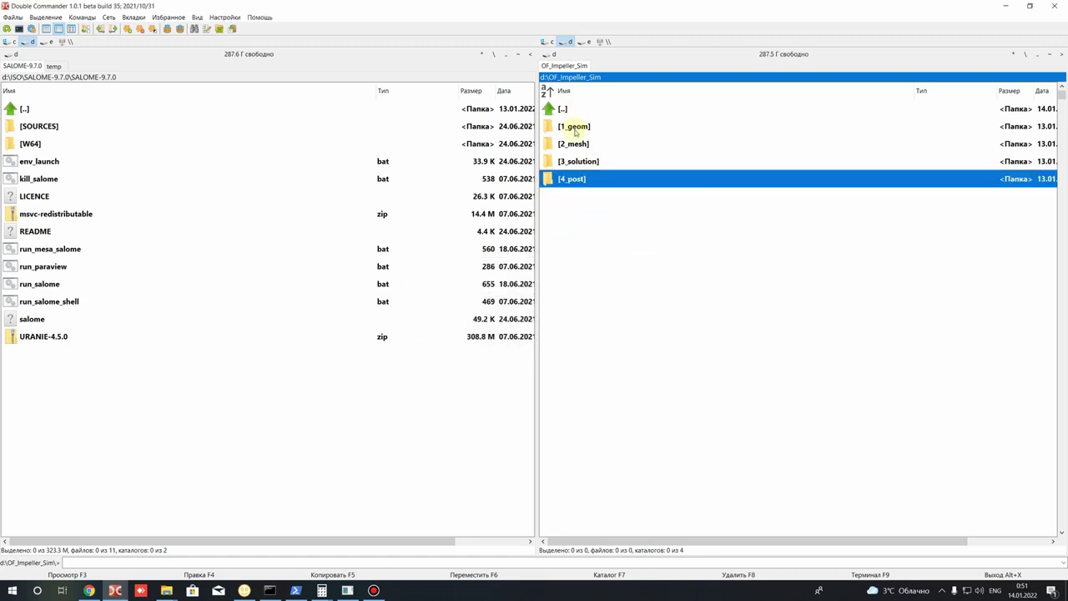
# Step: Browse the 1_geom folder's cfd_domain file and the 2_mesh folder's Mesh_Proj file
pyautogui.doubleClick(575, 126)
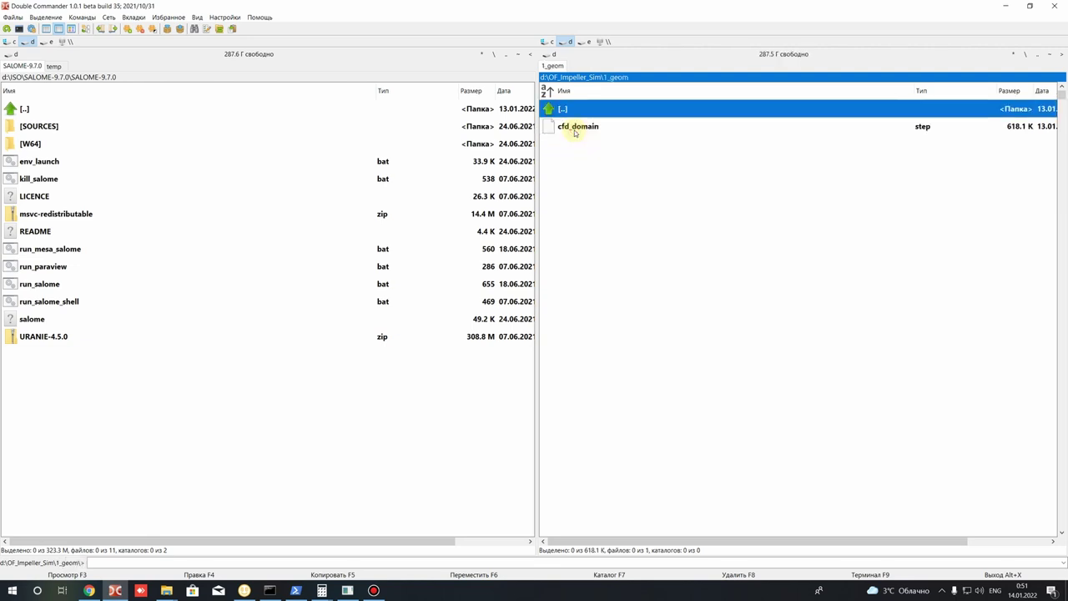
pyautogui.click(576, 130)
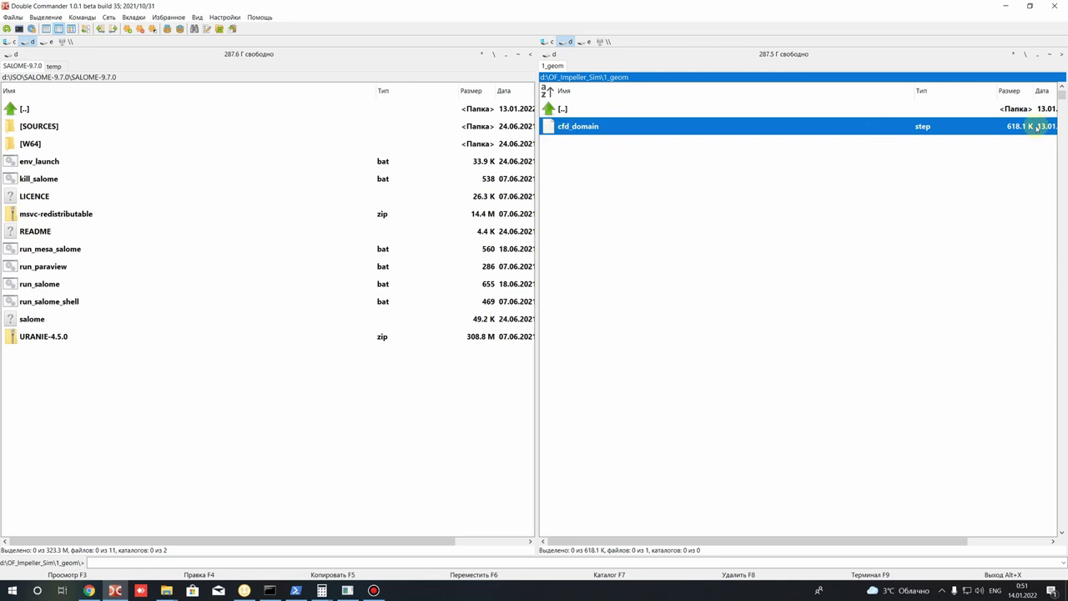
pyautogui.press('BackSpace')
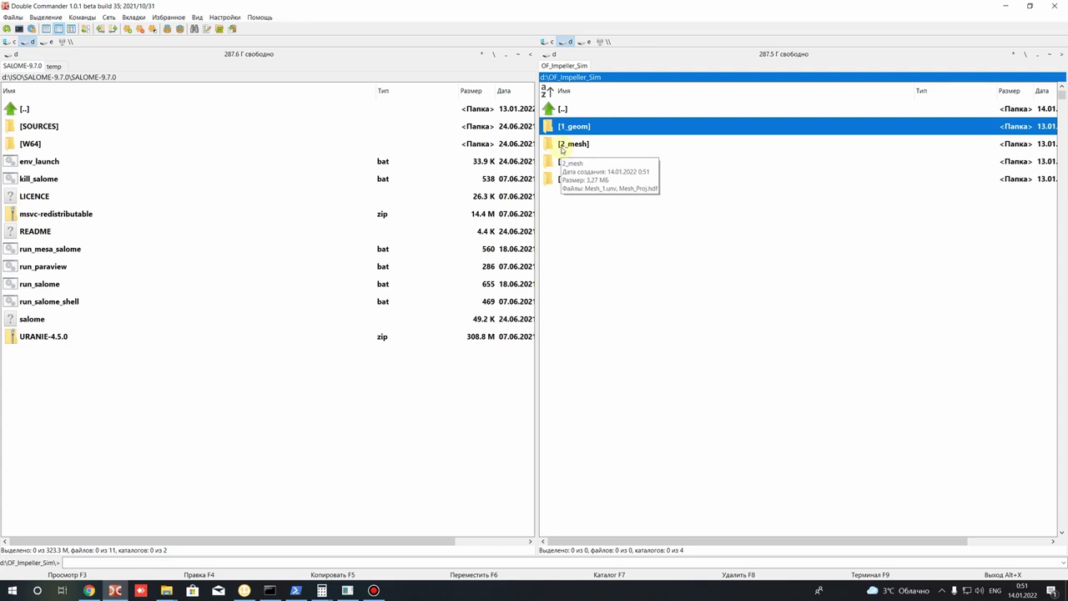
pyautogui.doubleClick(576, 146)
pyautogui.press('Down')
pyautogui.press('Down')
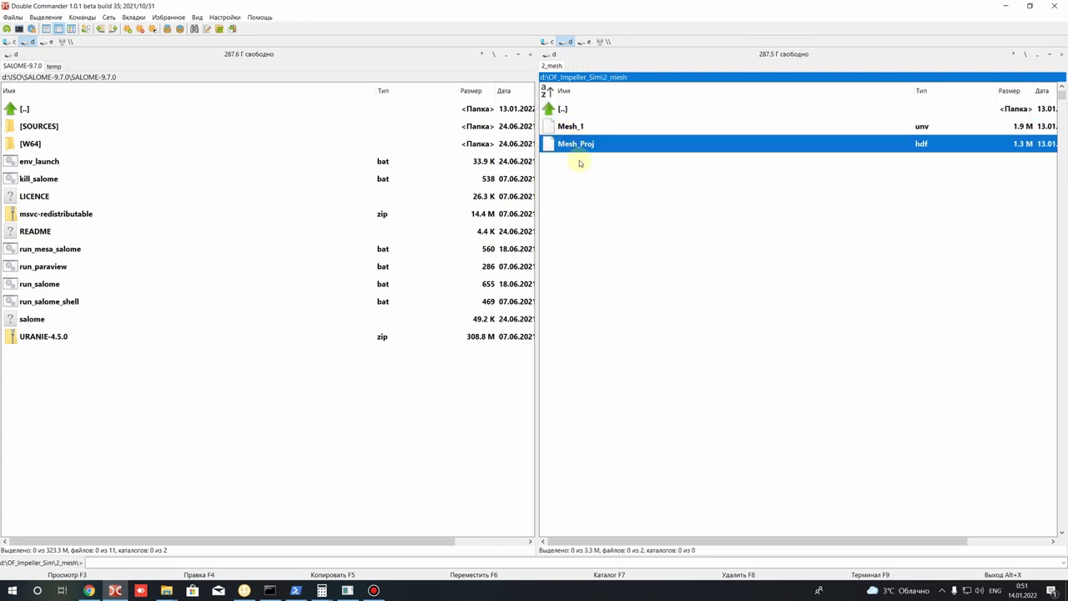
pyautogui.press('BackSpace')
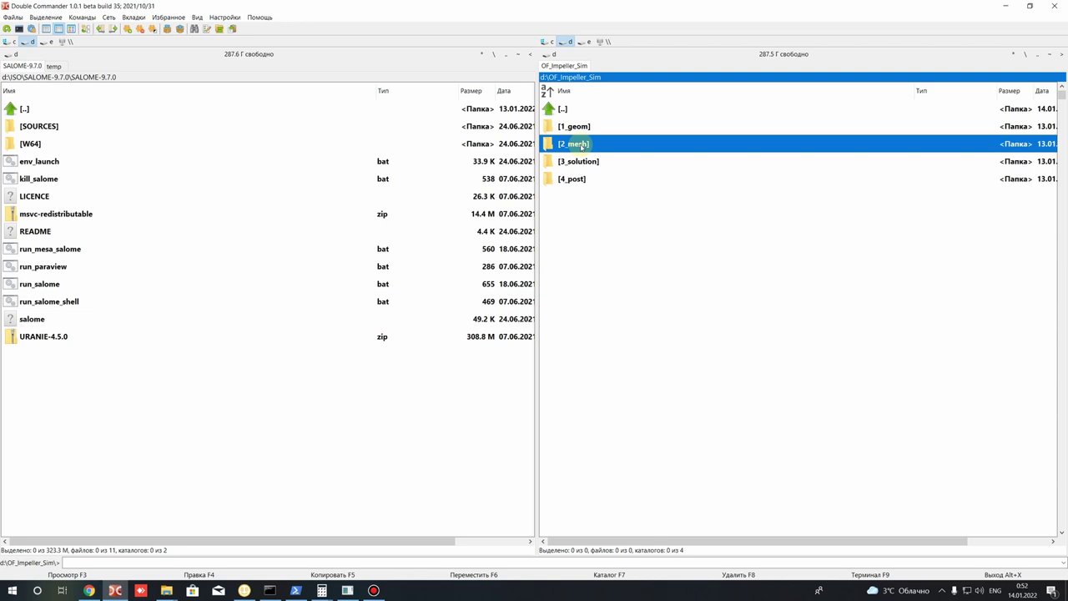
# Step: Browse 3_solution and its 0, constant and system subfolders
pyautogui.doubleClick(567, 162)
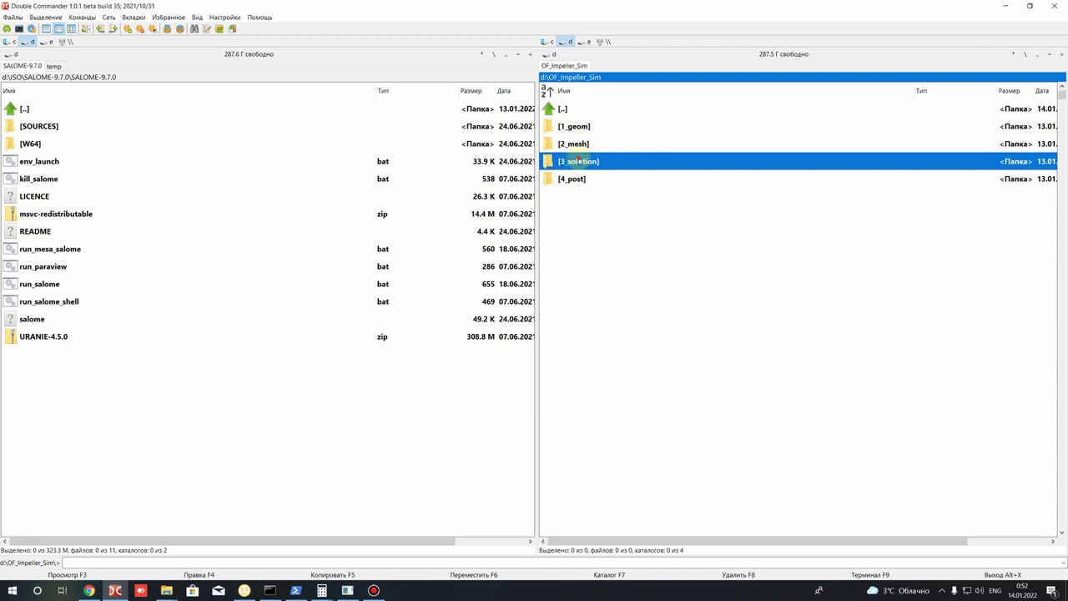
pyautogui.press('BackSpace')
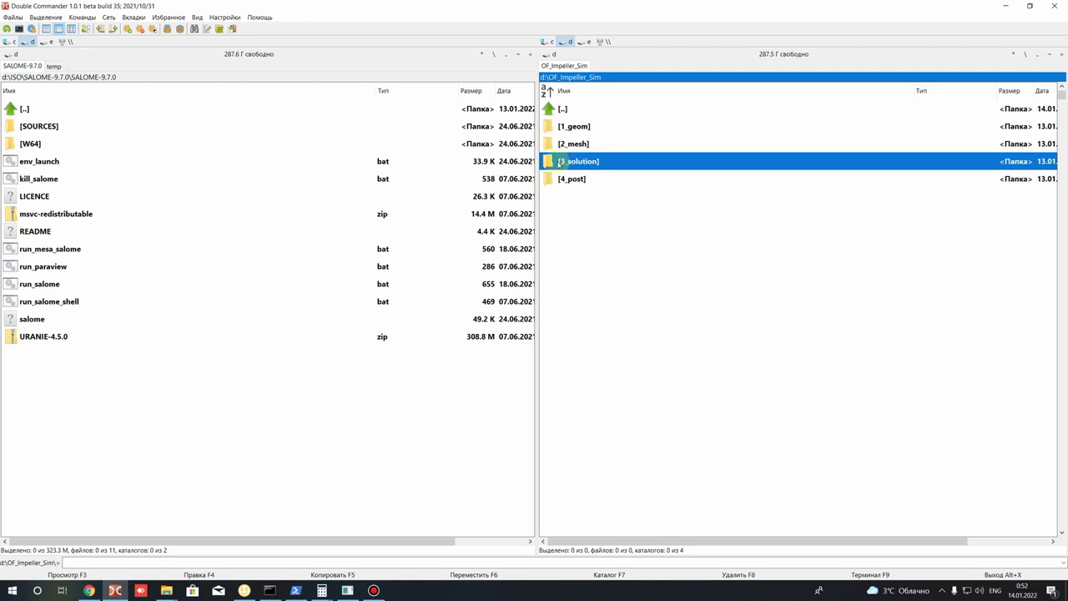
pyautogui.doubleClick(579, 163)
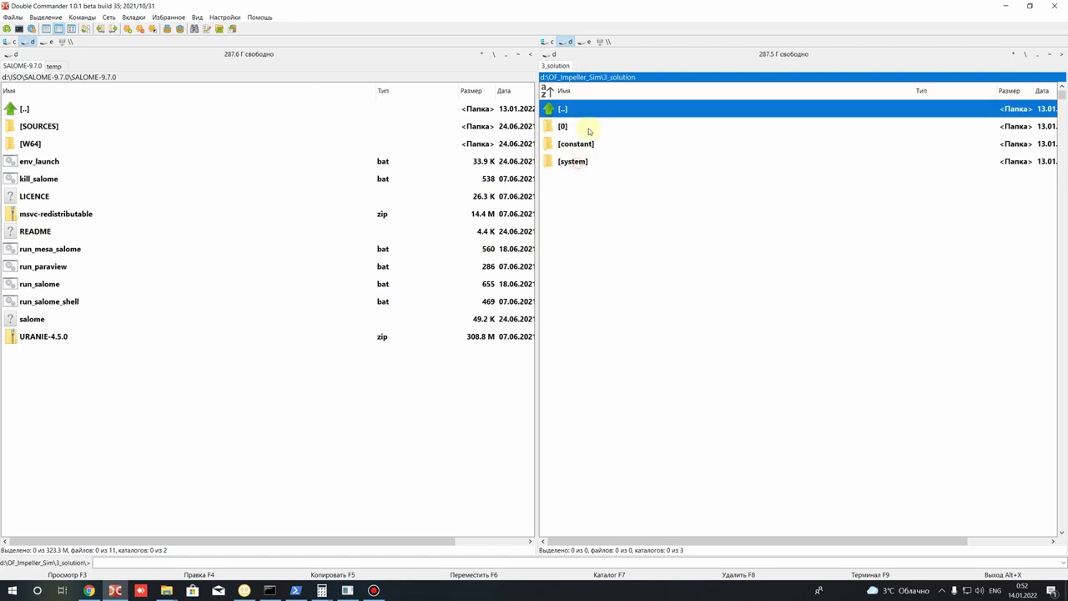
pyautogui.click(562, 127)
pyautogui.click(567, 143)
pyautogui.click(568, 161)
pyautogui.doubleClick(570, 130)
pyautogui.press('BackSpace')
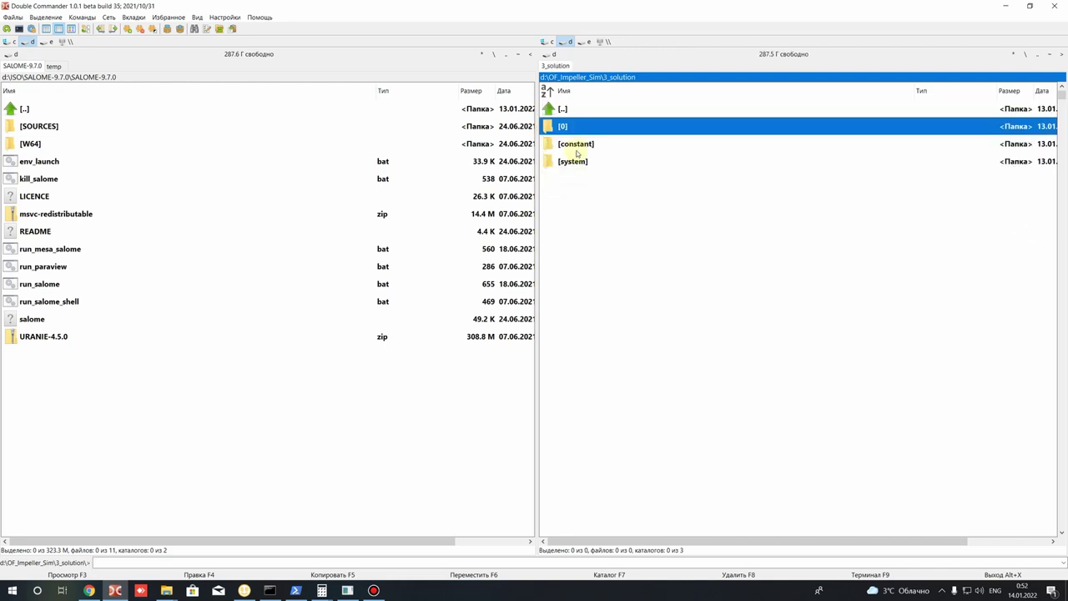
pyautogui.doubleClick(574, 144)
pyautogui.press('BackSpace')
pyautogui.press('Down')
pyautogui.press('Return')
# Step: Open Pump_1.txt from the 4_post folder in Notepad
pyautogui.press('BackSpace')
pyautogui.press('BackSpace')
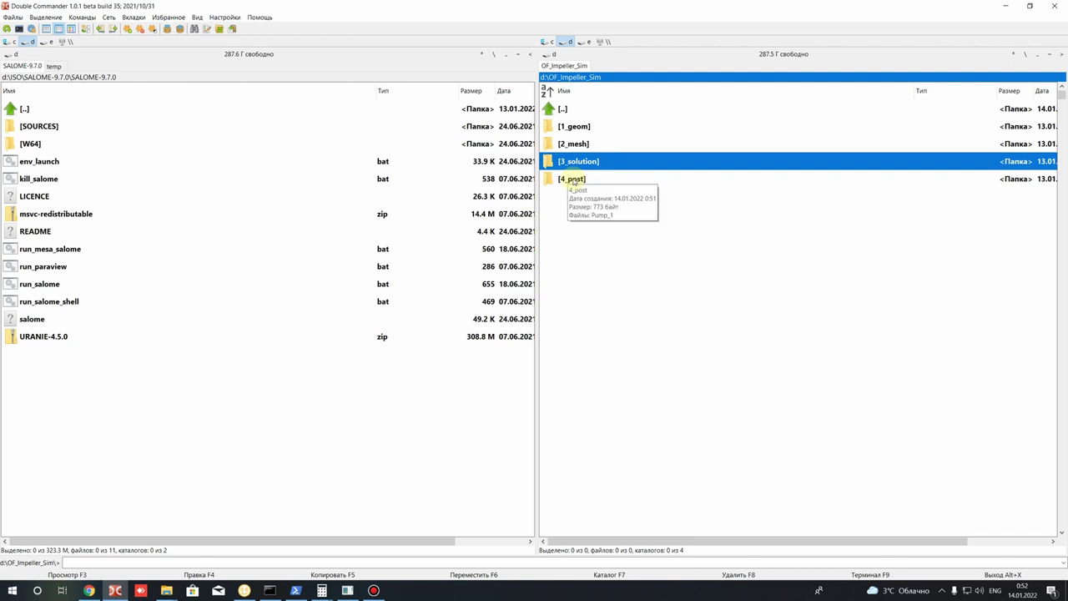
pyautogui.doubleClick(573, 179)
pyautogui.doubleClick(574, 127)
pyautogui.scroll(-5, 509, 350)
# Step: Inspect the ANSYS CFX prediction lines, including Himp 111.08 and power values 52643.2 and 54687.6
pyautogui.moveTo(508, 472); pyautogui.dragTo(440, 459)
pyautogui.click(520, 461)
pyautogui.click(494, 472)
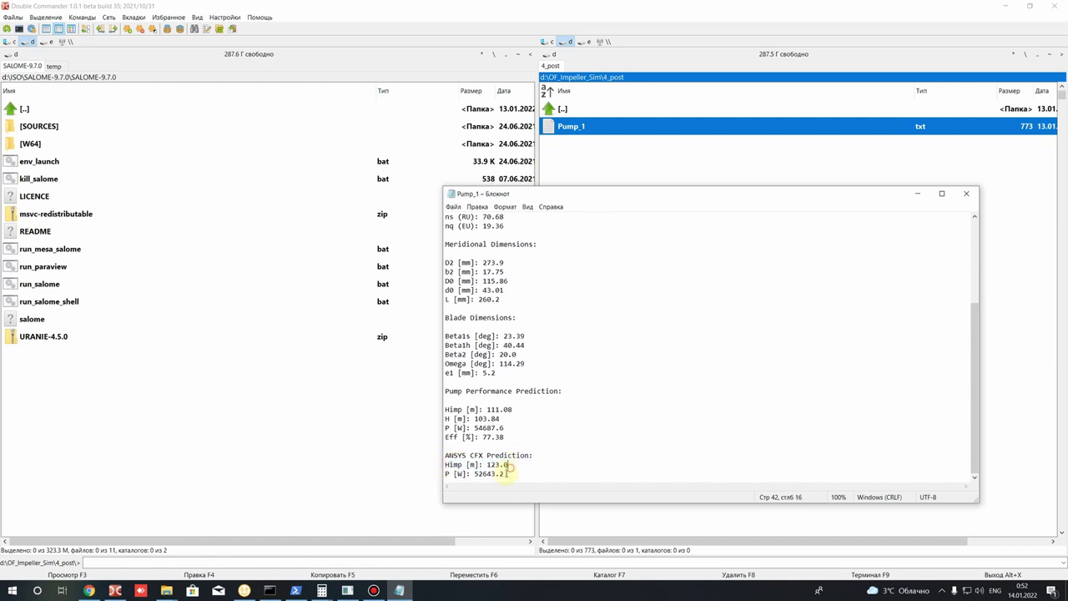
pyautogui.moveTo(501, 472); pyautogui.dragTo(430, 470)
pyautogui.click(506, 436)
pyautogui.moveTo(519, 436); pyautogui.dragTo(431, 412)
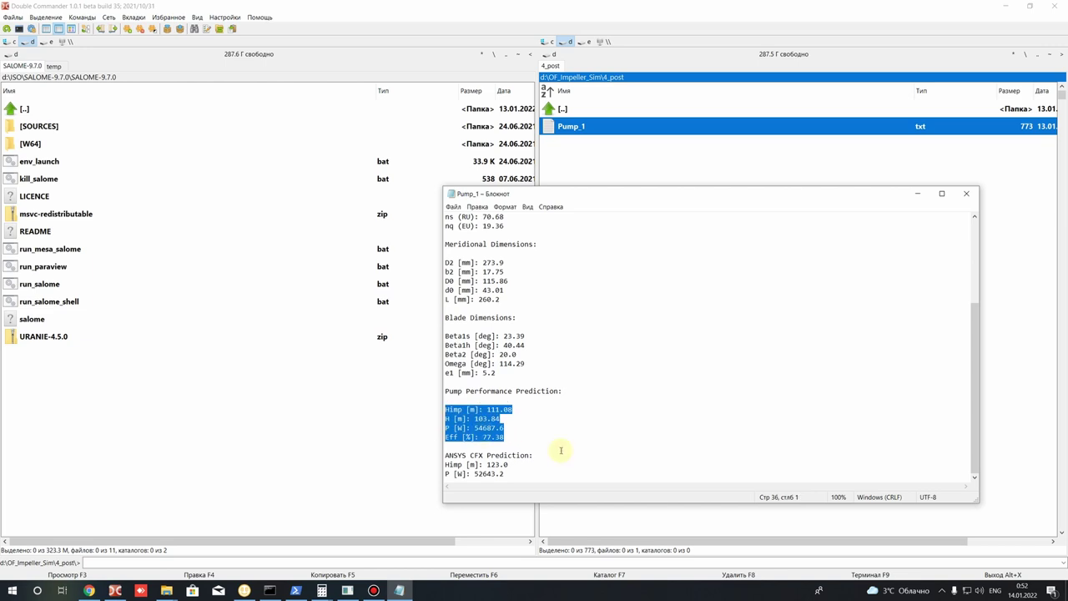
pyautogui.click(537, 437)
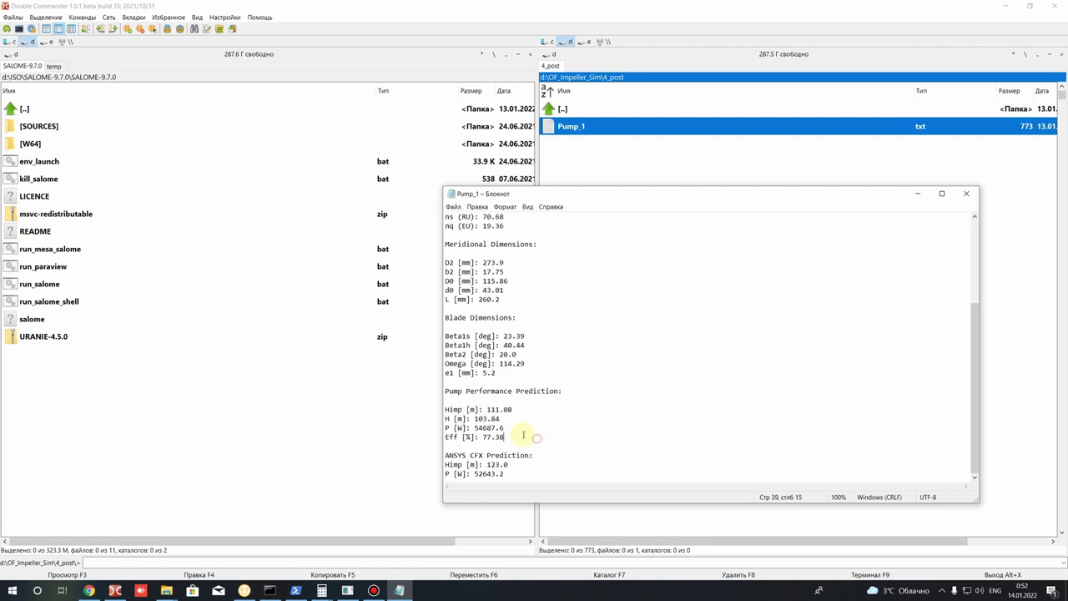
pyautogui.doubleClick(494, 409)
pyautogui.doubleClick(480, 427)
pyautogui.click(524, 427)
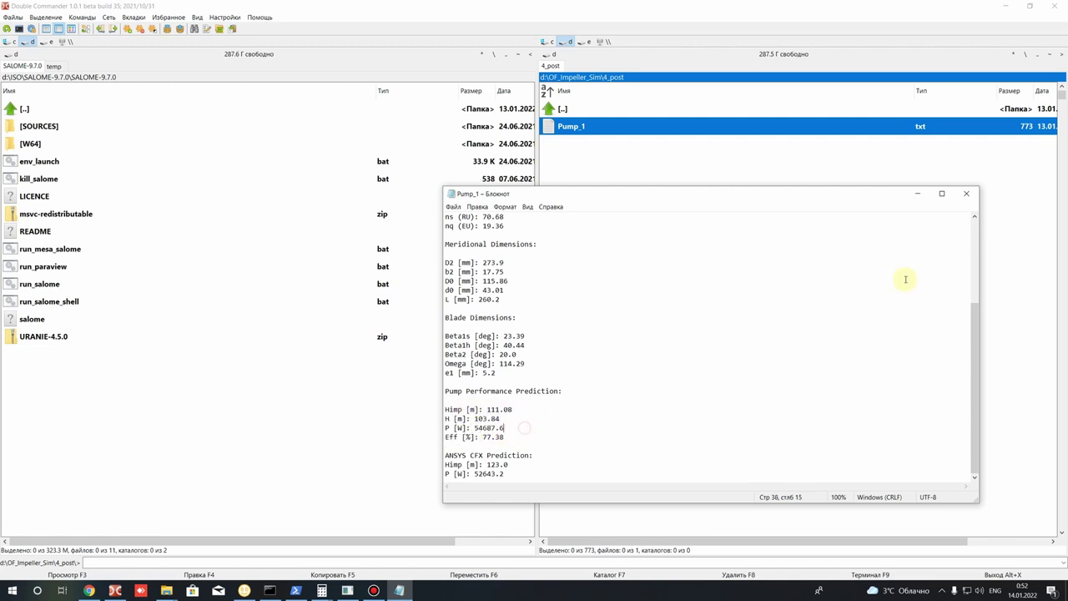
# Step: Close Pump_1, select run_salome in the 2_mesh folder and open a new Chrome tab
pyautogui.click(966, 195)
pyautogui.press('BackSpace')
pyautogui.press('BackSpace')
pyautogui.press('Return')
pyautogui.doubleClick(576, 143)
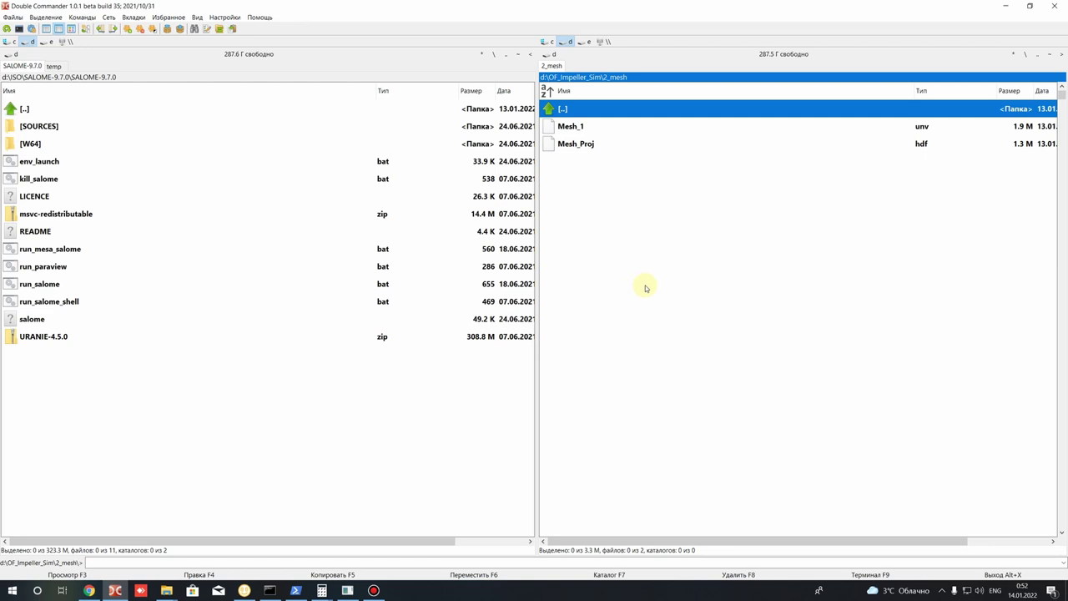
pyautogui.click(37, 284)
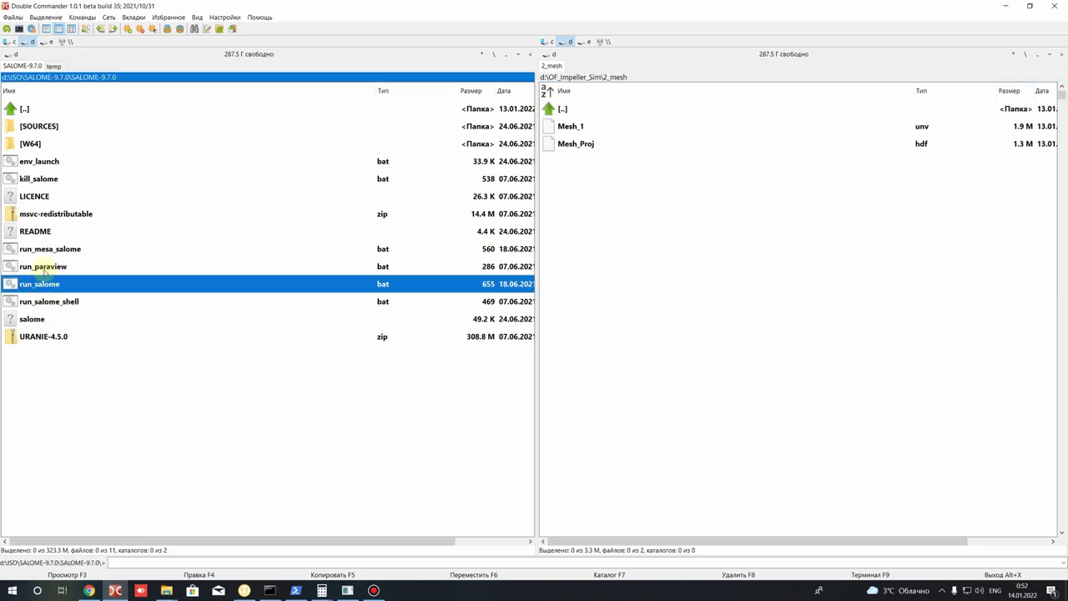
pyautogui.click(89, 590)
pyautogui.click(265, 8)
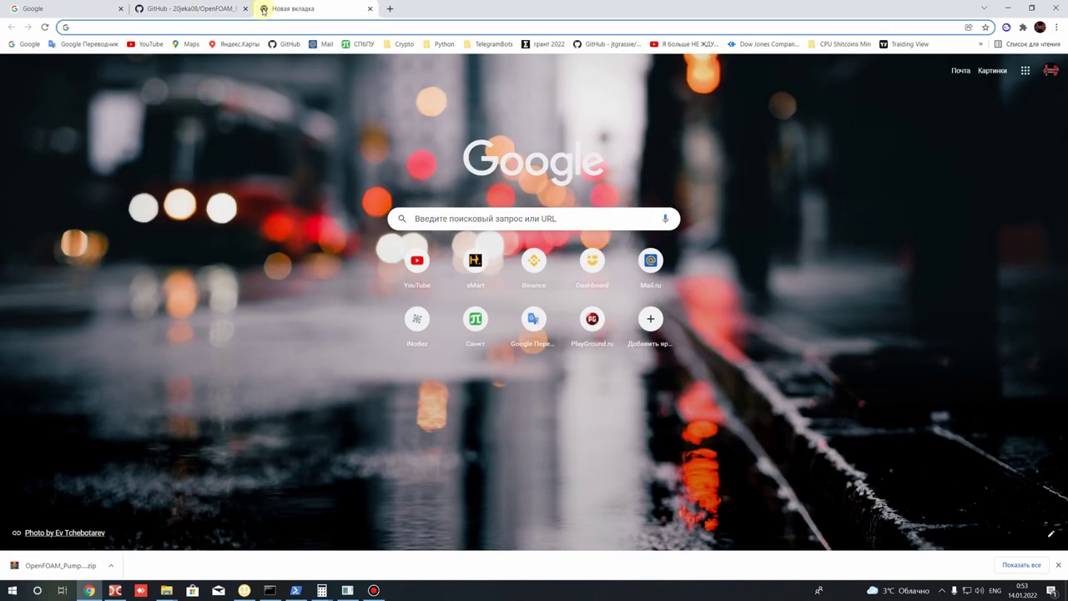
# Step: Go to salome-platform.org and view the SALOME 9.7 downloads page
pyautogui.write('sa')
pyautogui.press('Return')
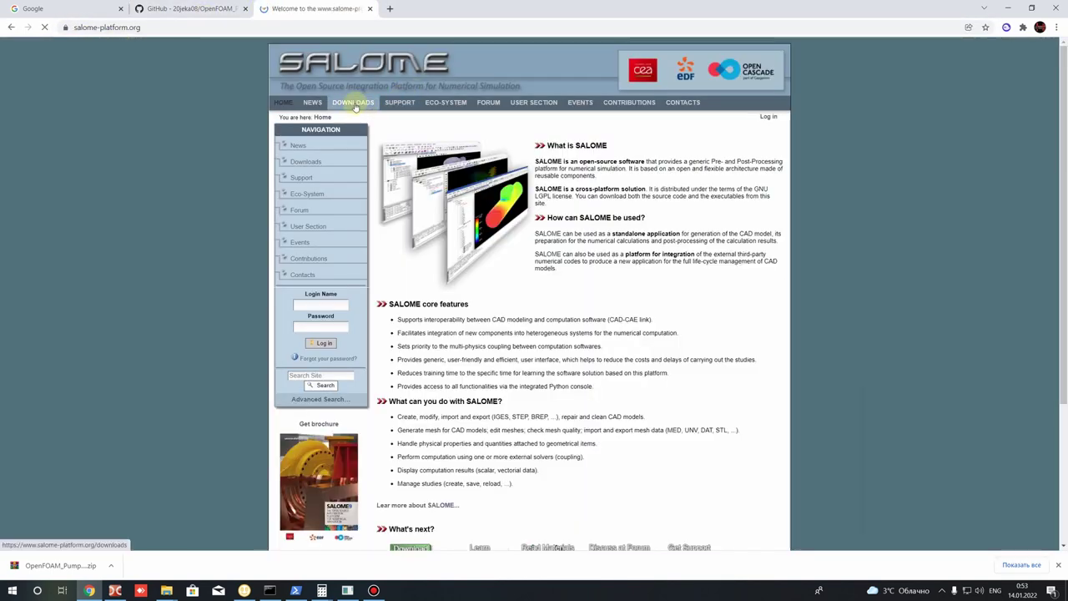
pyautogui.click(354, 104)
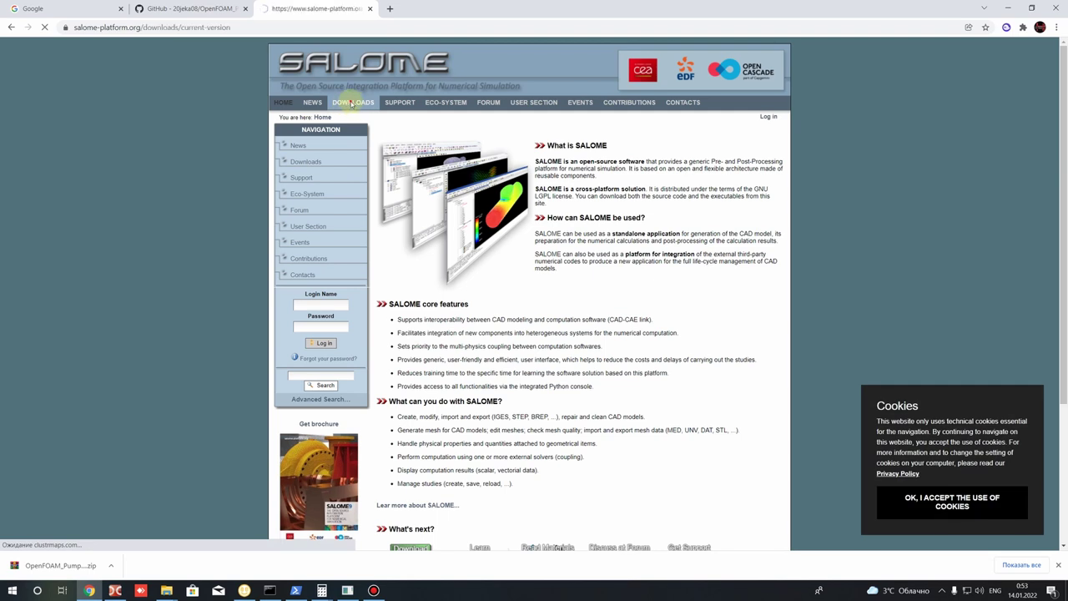
pyautogui.scroll(-2, 451, 258)
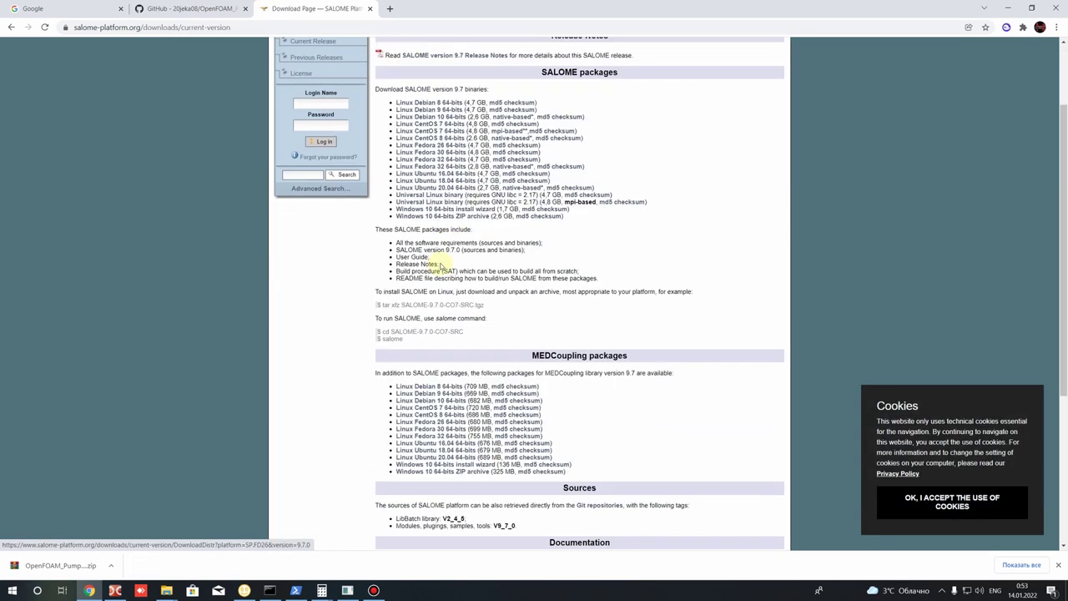
pyautogui.scroll(2, 437, 268)
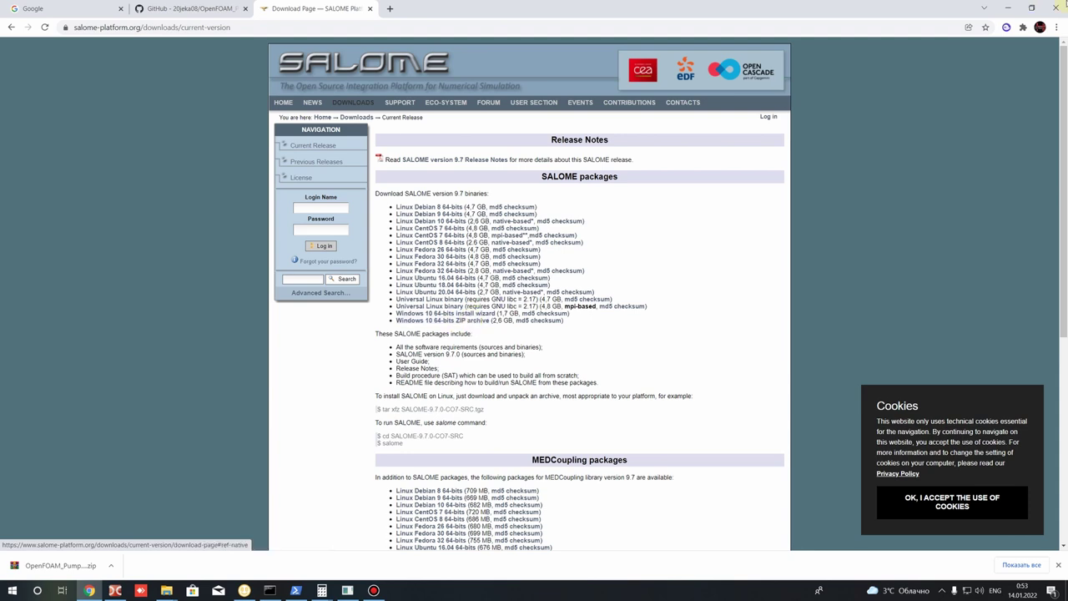
# Step: Minimize Chrome and select the run_salome batch file in Double Commander
pyautogui.click(1015, 8)
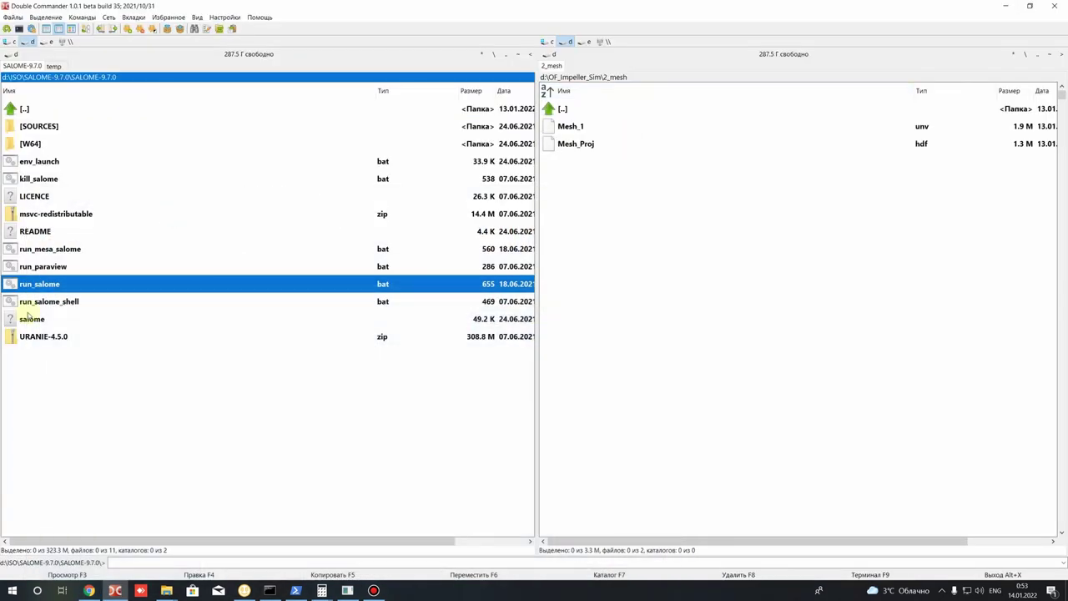
pyautogui.click(50, 299)
pyautogui.click(43, 287)
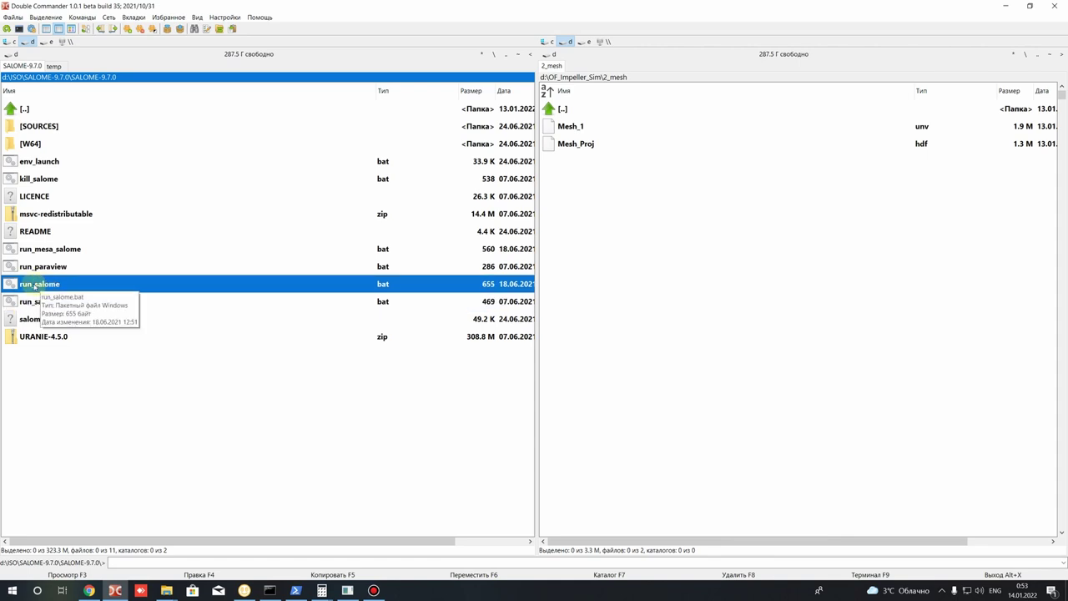
# Step: Launch SALOME 9.7.0 via run_salome and move its startup console aside
pyautogui.doubleClick(35, 286)
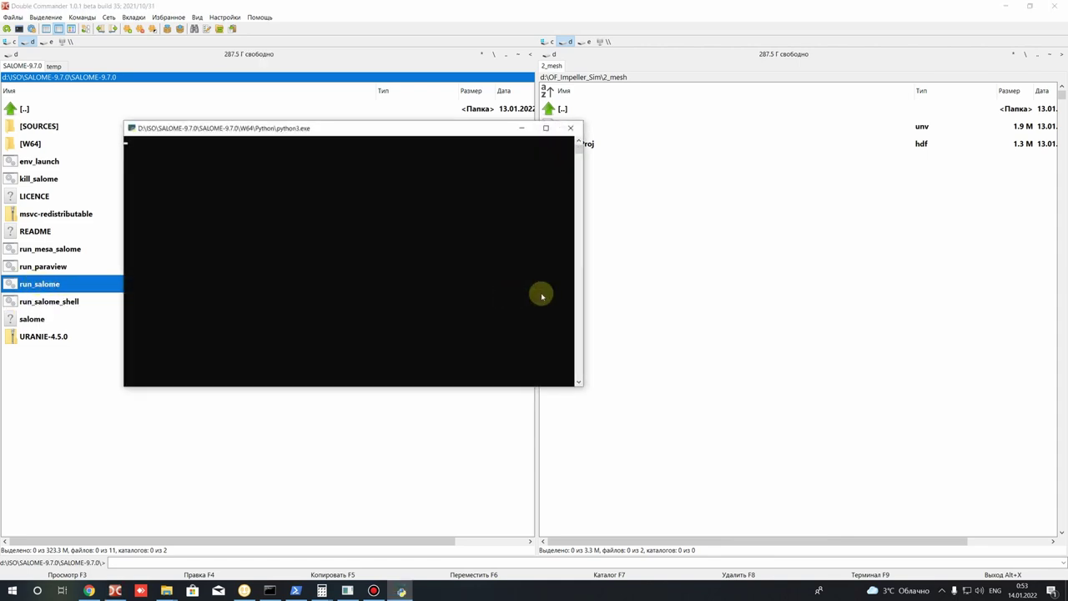
pyautogui.moveTo(326, 128); pyautogui.dragTo(541, 146)
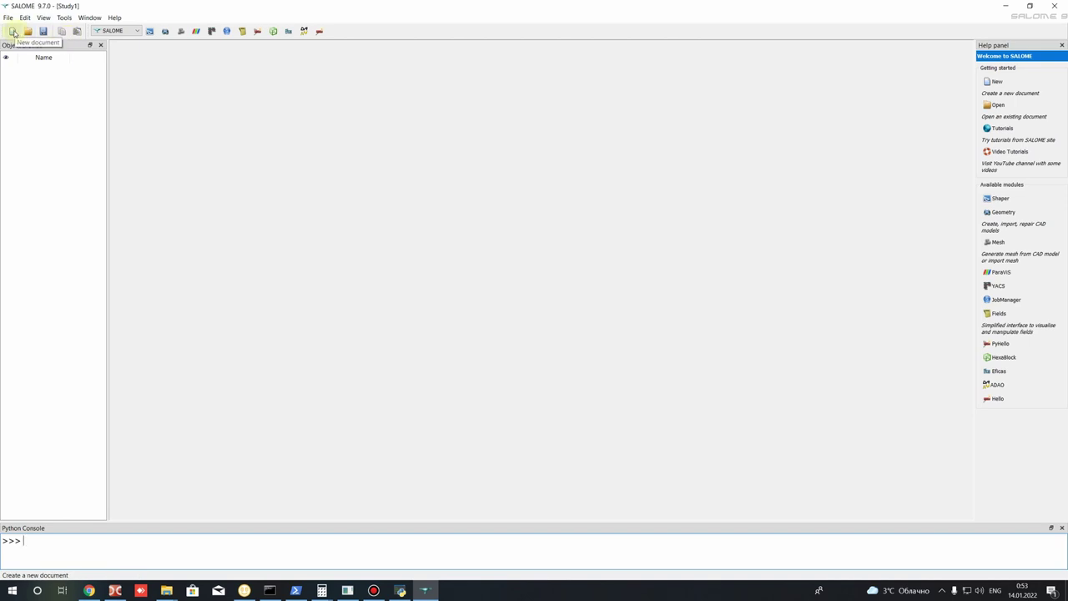
# Step: Create a new study, activate the Geometry module and expand its node in the Object Browser
pyautogui.click(13, 33)
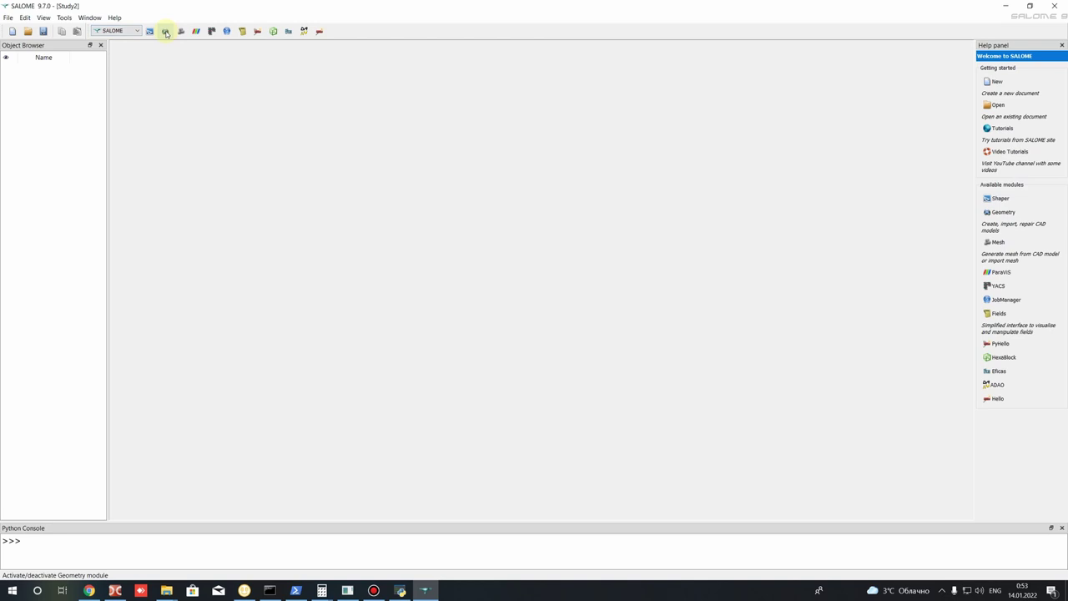
pyautogui.click(124, 31)
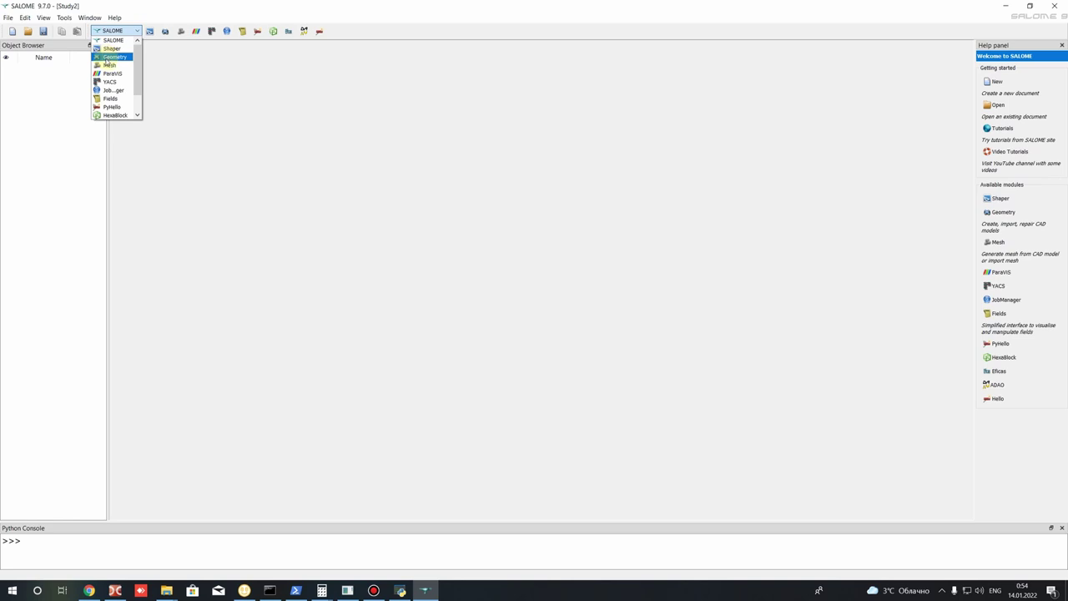
pyautogui.click(108, 57)
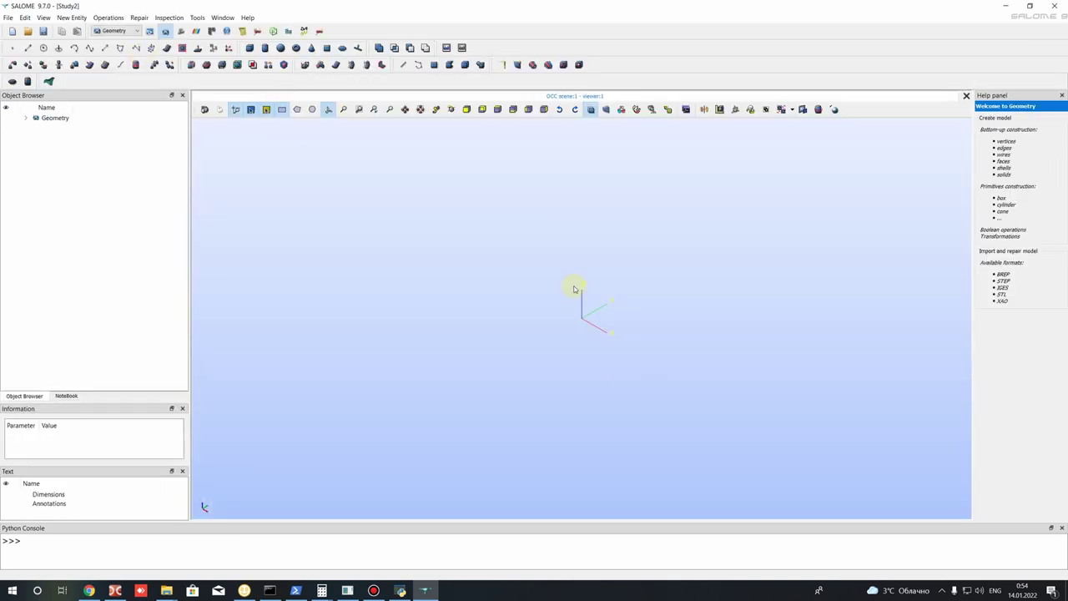
pyautogui.click(25, 117)
# Step: Import D:\OF_Impeller_Sim\1_geom\cfd_domain.step as STEP, keeping its millimetre units
pyautogui.click(6, 18)
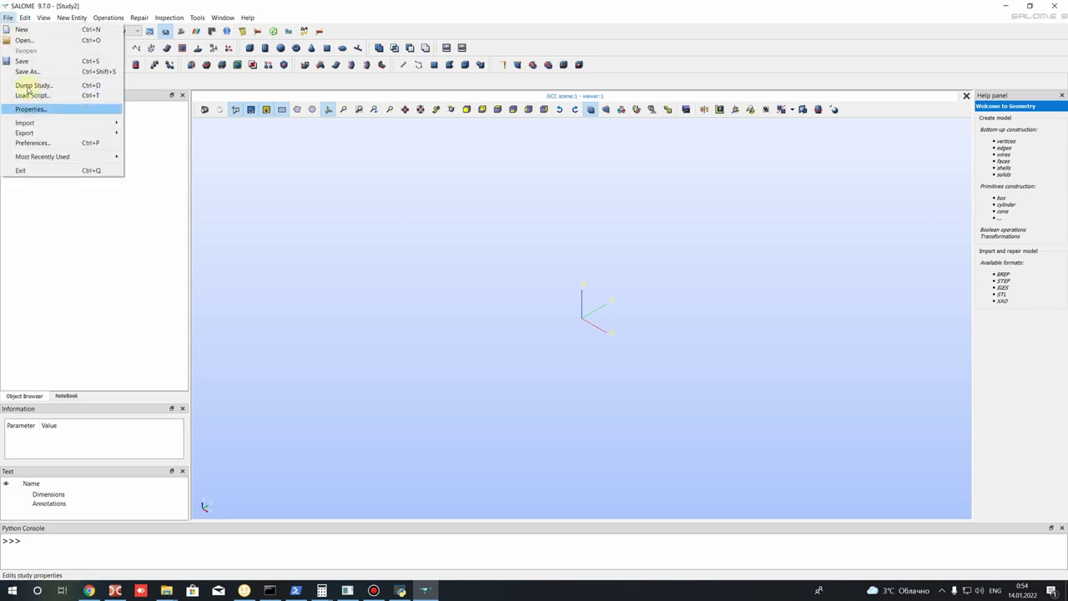
pyautogui.moveTo(30, 126)
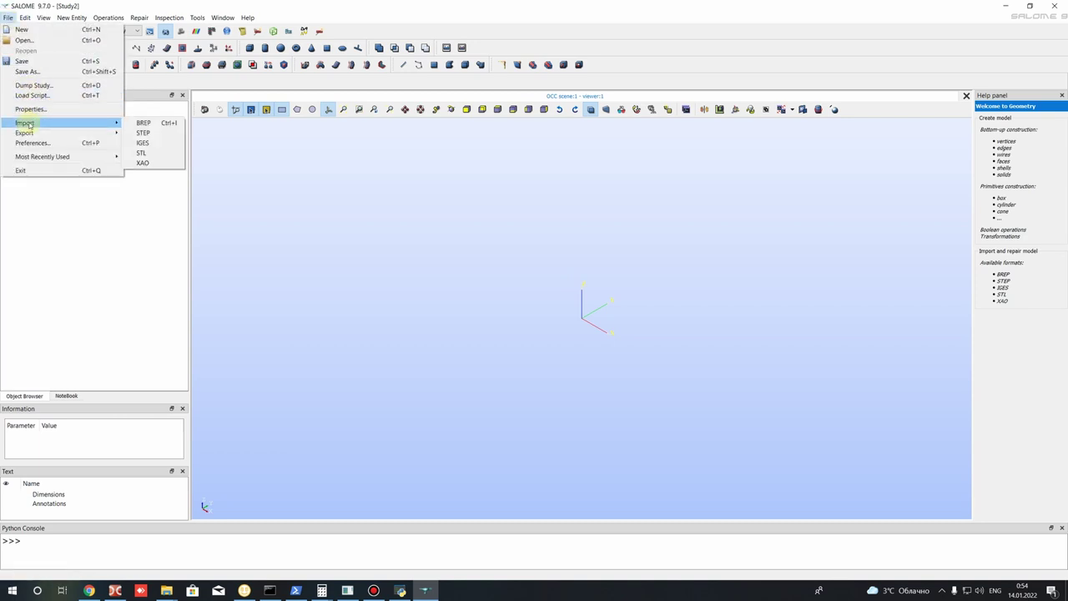
pyautogui.click(146, 134)
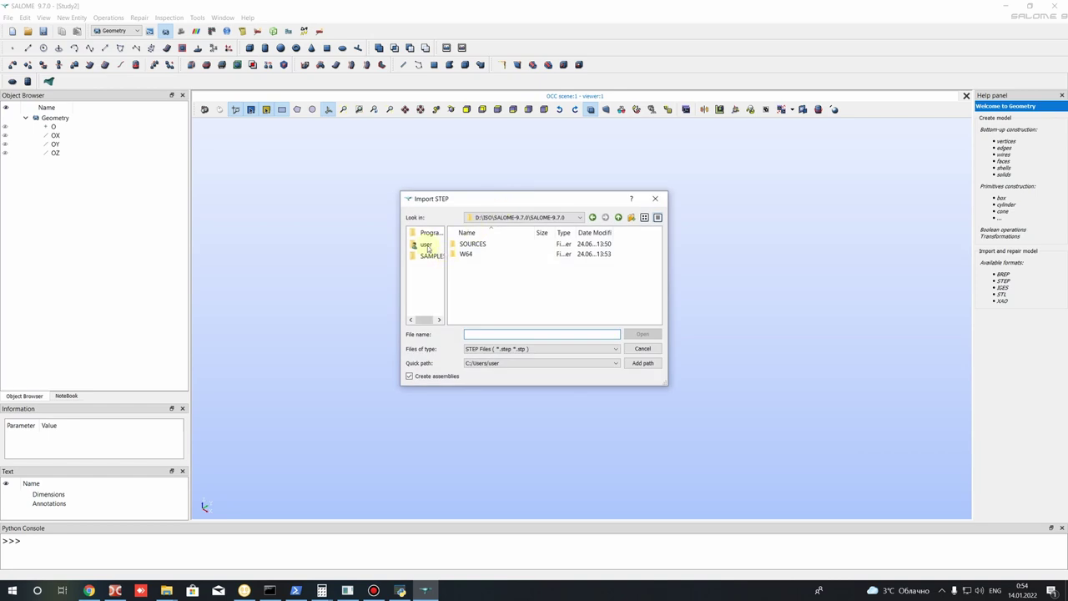
pyautogui.click(618, 218)
pyautogui.click(618, 218)
pyautogui.click(618, 218)
pyautogui.scroll(-3, 488, 267)
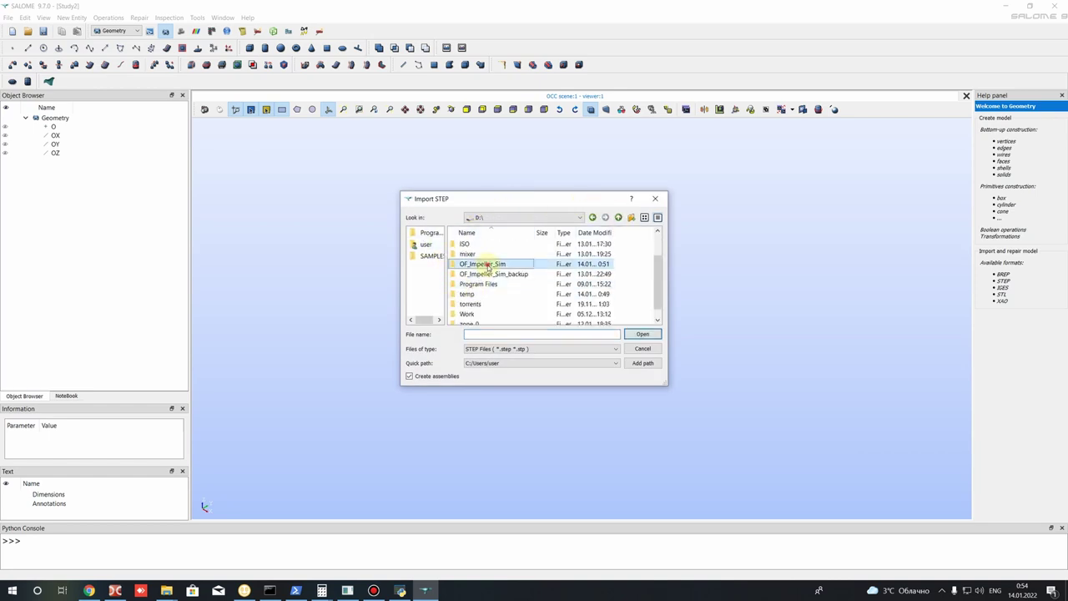
pyautogui.doubleClick(488, 265)
pyautogui.doubleClick(470, 246)
pyautogui.click(483, 245)
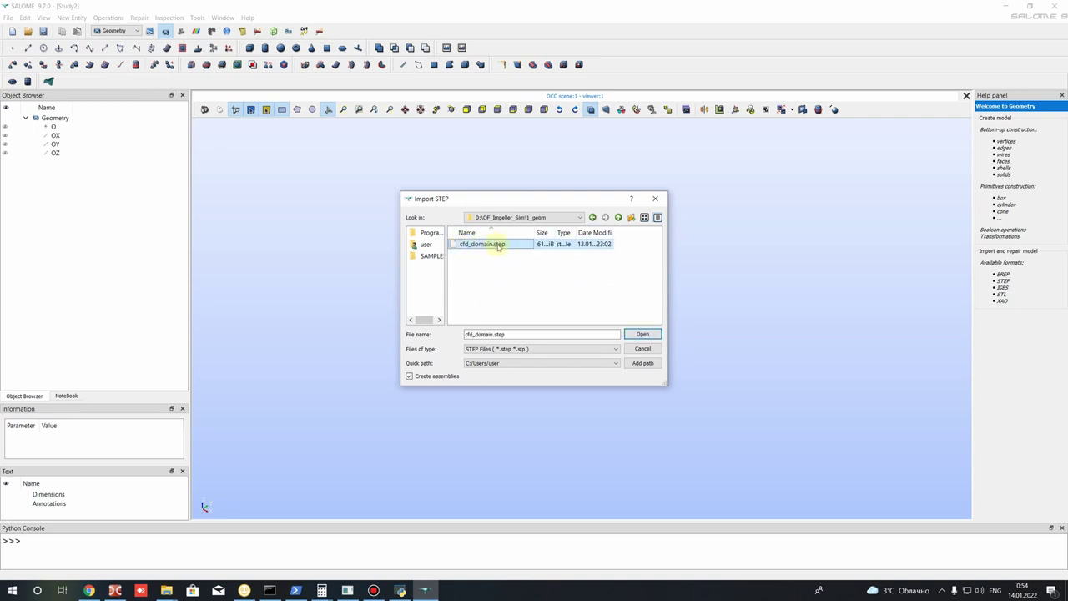
pyautogui.click(636, 335)
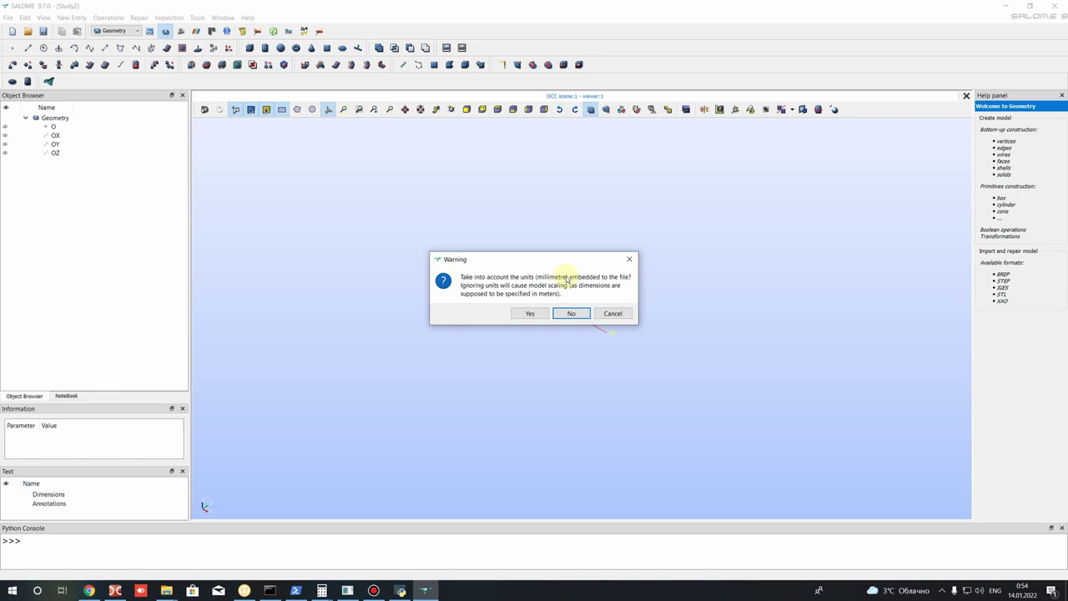
pyautogui.click(530, 314)
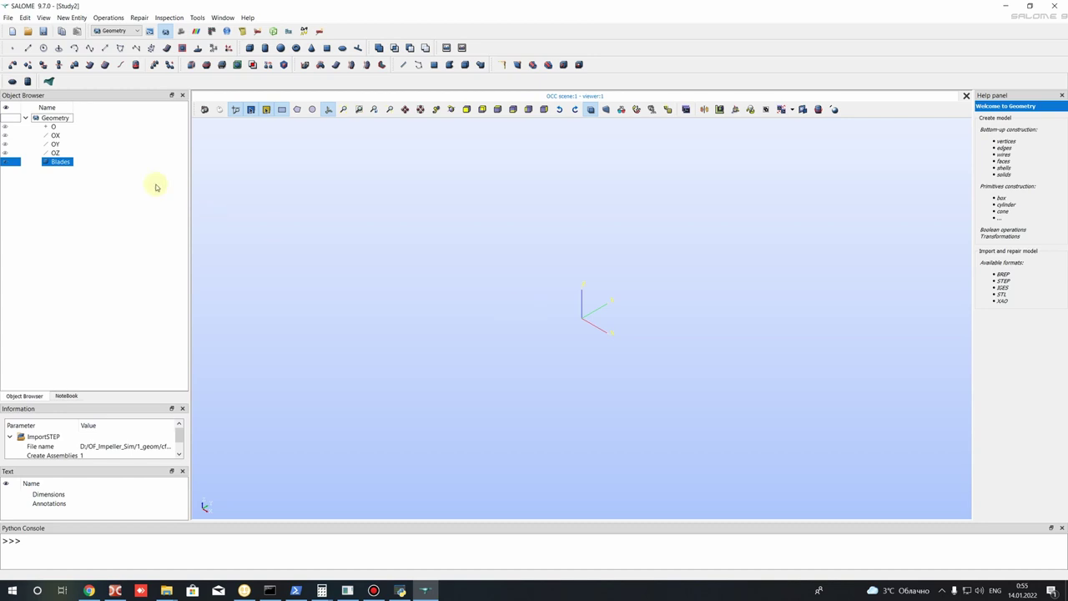
pyautogui.click(56, 152)
pyautogui.click(56, 166)
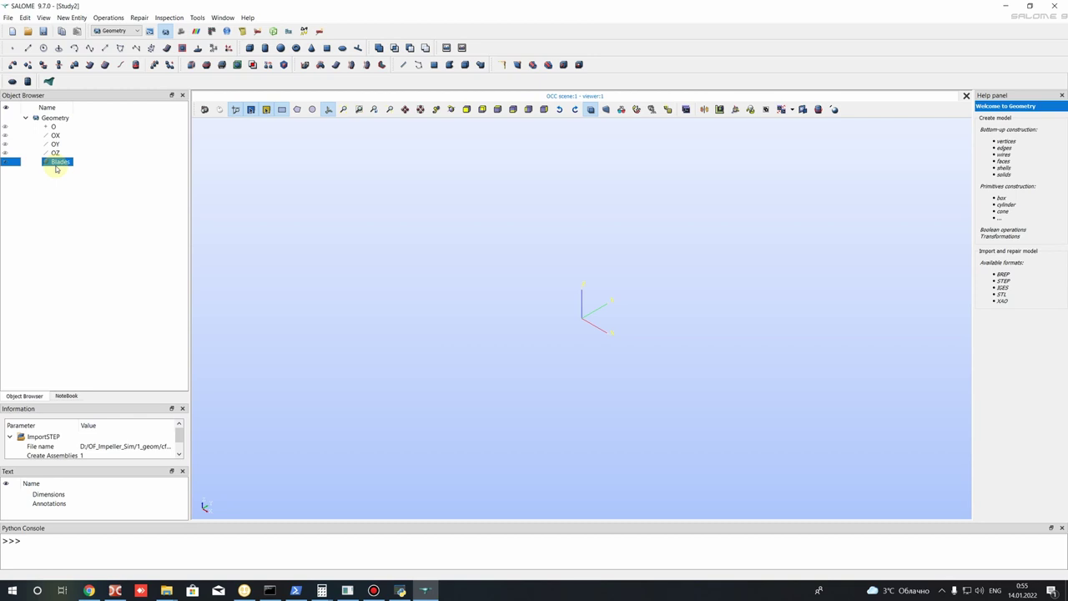
pyautogui.click(55, 154)
pyautogui.click(57, 161)
pyautogui.click(5, 163)
pyautogui.scroll(10, 546, 357)
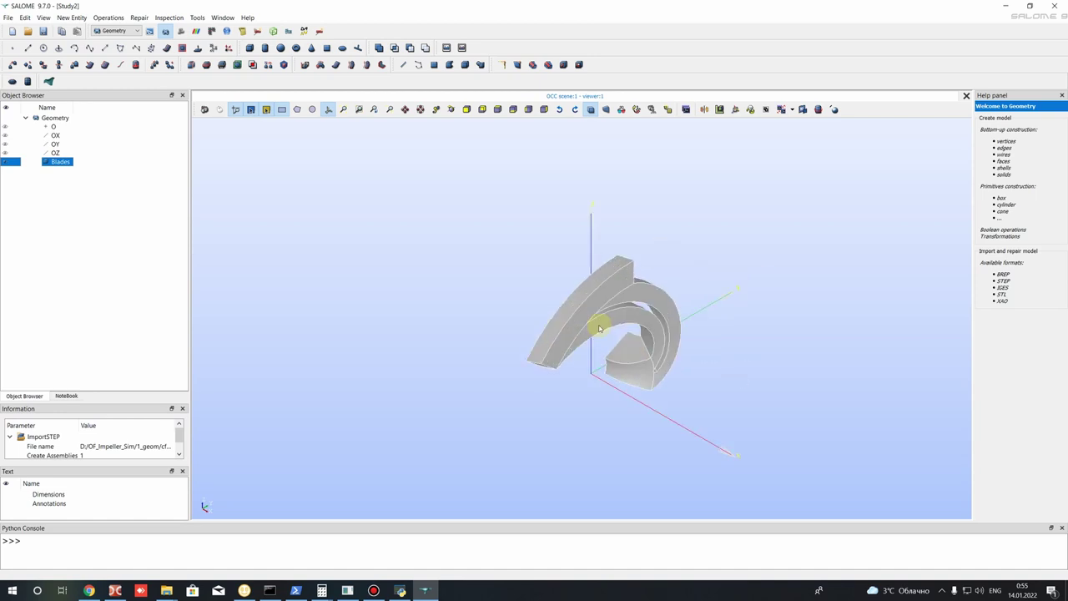
pyautogui.moveTo(558, 303)
pyautogui.keyDown('ctrl'); pyautogui.mouseDown(button='right')
pyautogui.moveTo(802, 341)
pyautogui.moveTo(604, 275)
pyautogui.moveTo(572, 296)
pyautogui.mouseUp(button='right'); pyautogui.keyUp('ctrl')
pyautogui.rightClick(676, 304)
pyautogui.click(705, 251)
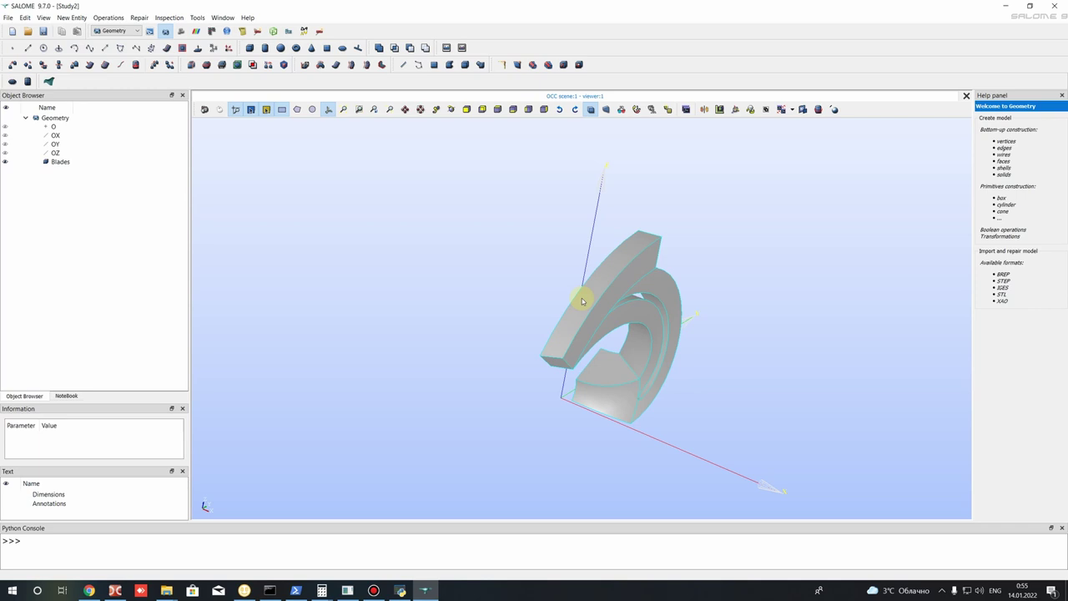
pyautogui.keyDown('ctrl'); pyautogui.moveTo(583, 302); pyautogui.dragTo(714, 301, button='right'); pyautogui.keyUp('ctrl')
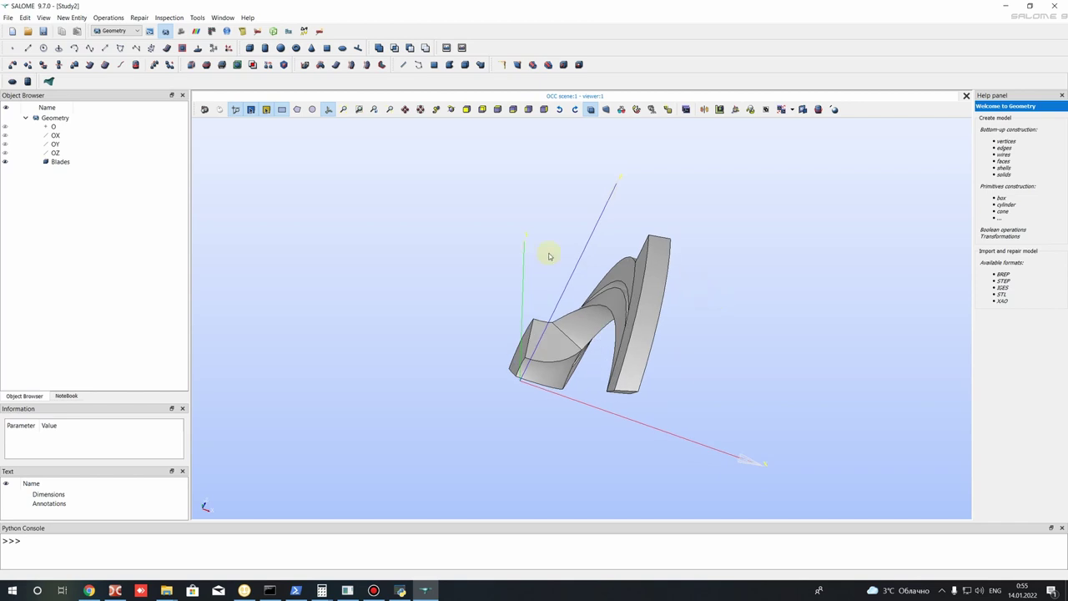
pyautogui.keyDown('ctrl'); pyautogui.moveTo(499, 237); pyautogui.dragTo(626, 238, button='right'); pyautogui.keyUp('ctrl')
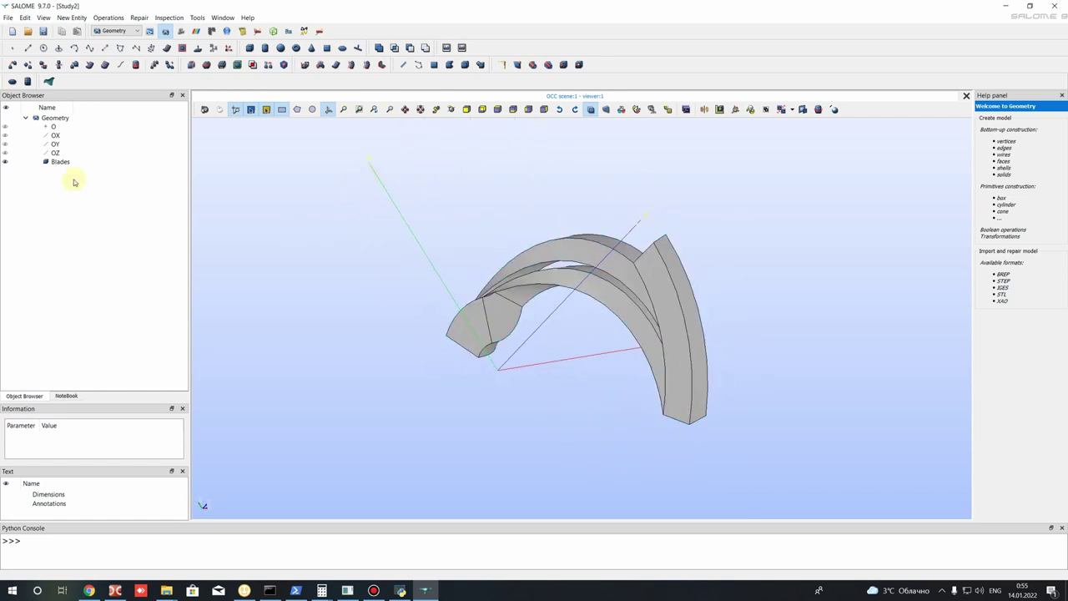
pyautogui.click(60, 161)
pyautogui.click(396, 211)
pyautogui.click(61, 163)
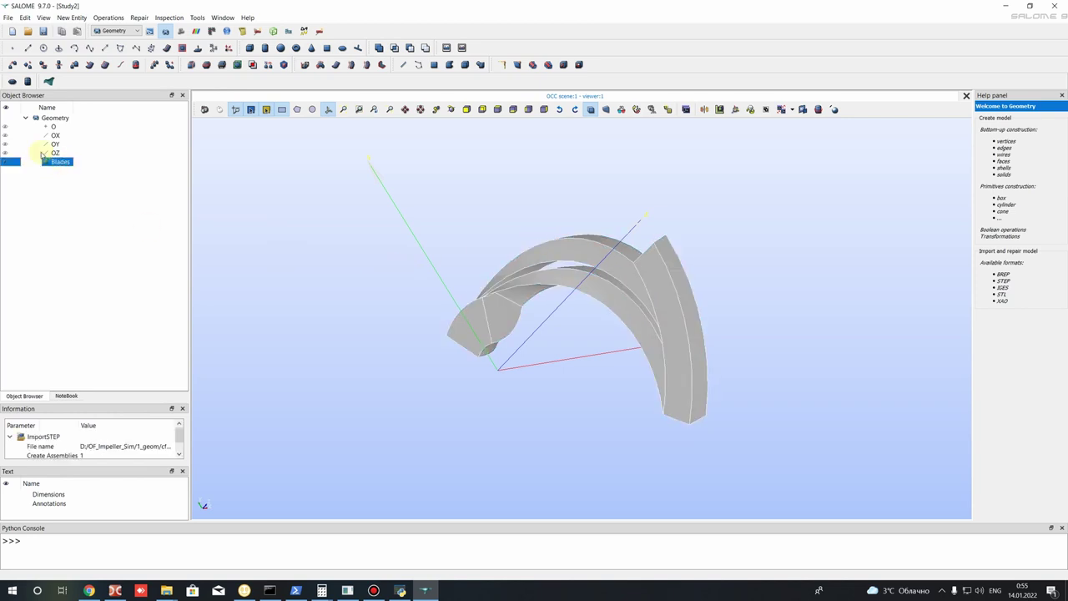
# Step: Create a face group named Inlet from the passage's left-end inlet face
pyautogui.click(62, 22)
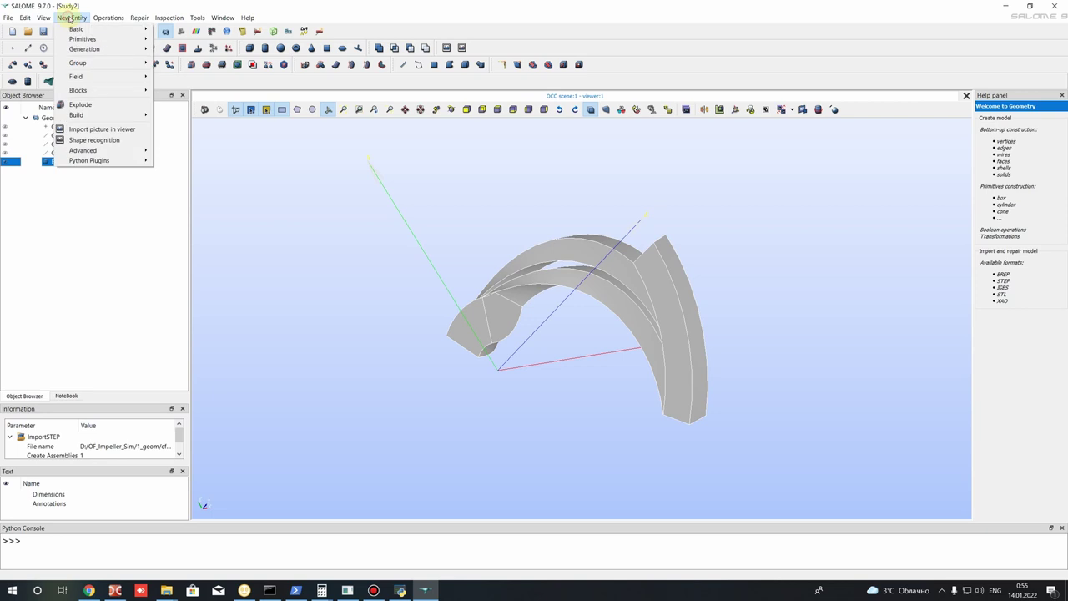
pyautogui.moveTo(84, 63)
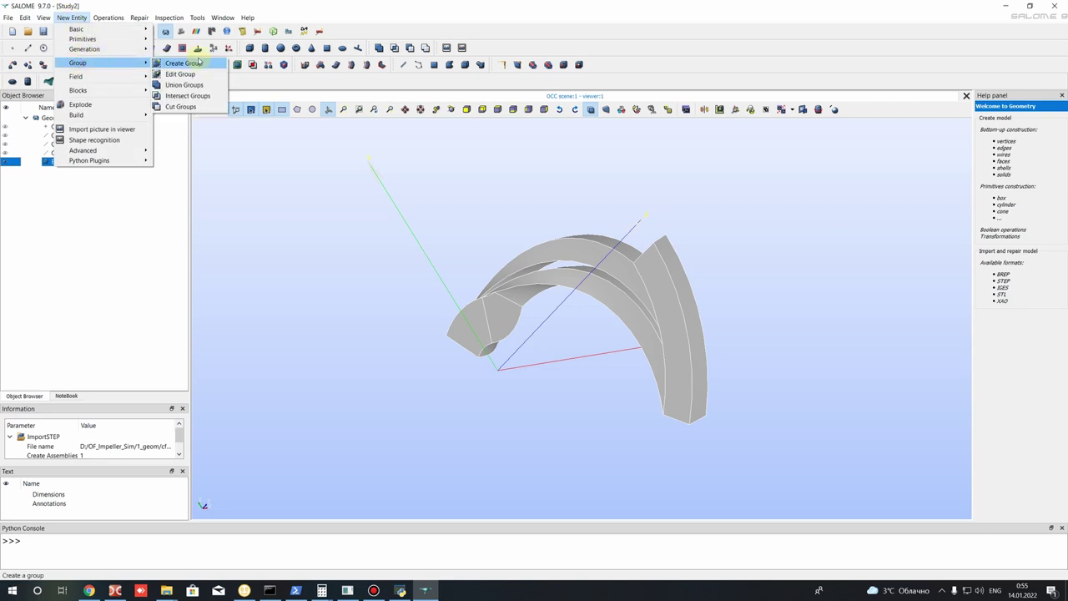
pyautogui.click(185, 65)
pyautogui.moveTo(477, 150); pyautogui.dragTo(224, 177)
pyautogui.click(288, 207)
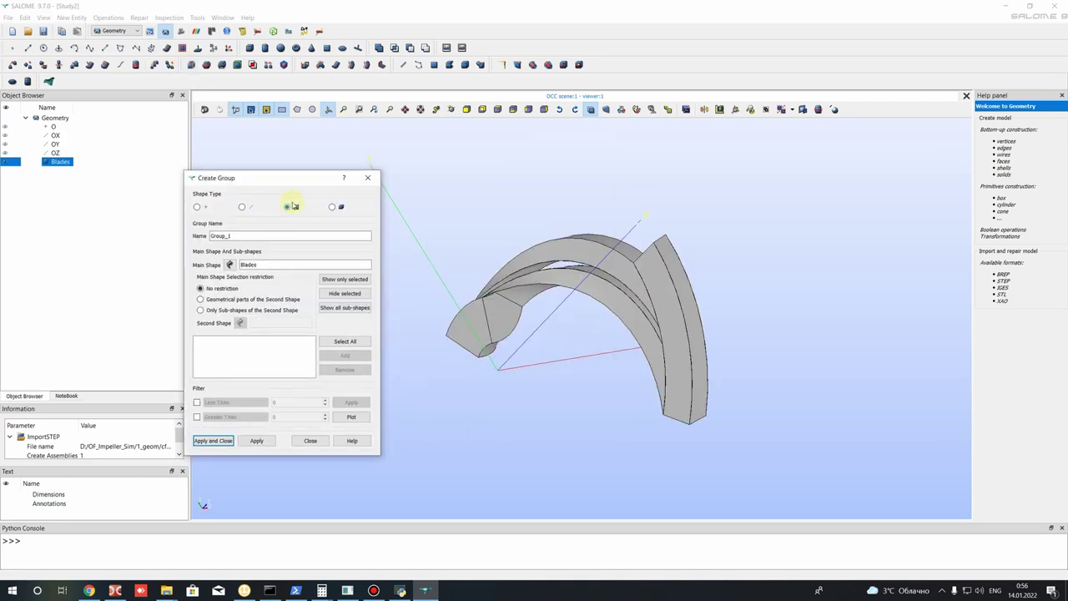
pyautogui.click(289, 207)
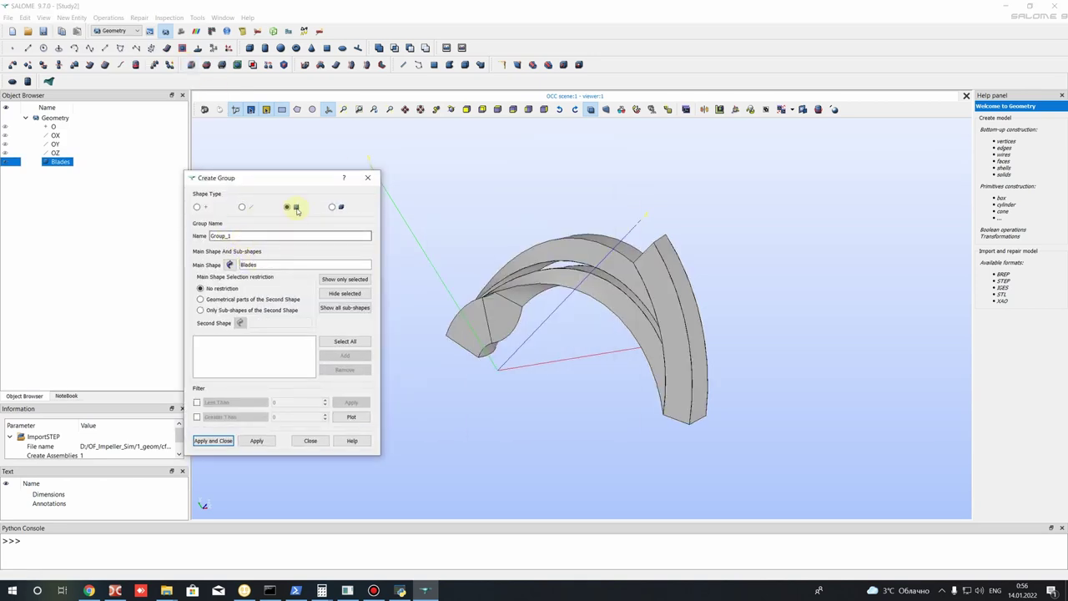
pyautogui.click(245, 235)
pyautogui.moveTo(244, 236); pyautogui.dragTo(203, 236)
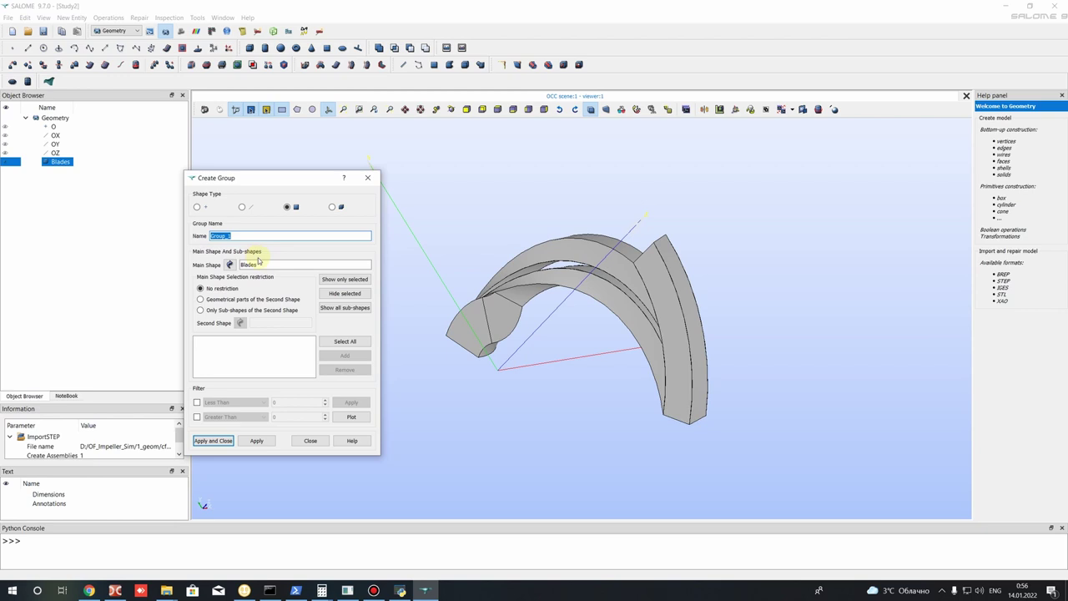
pyautogui.moveTo(242, 236); pyautogui.dragTo(201, 236)
pyautogui.press('BackSpace')
pyautogui.click(477, 318)
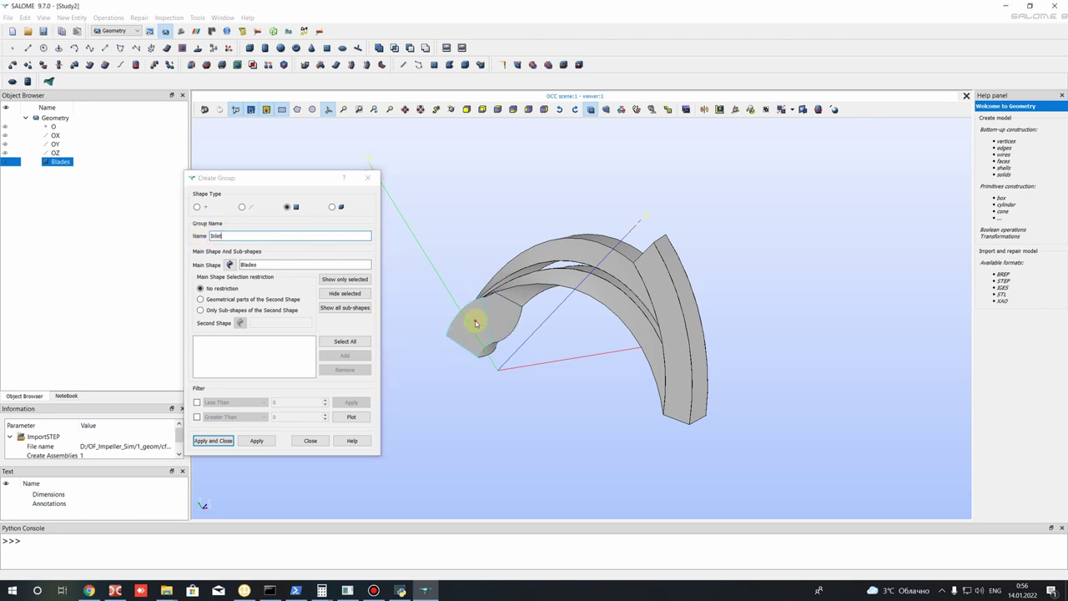
pyautogui.click(357, 358)
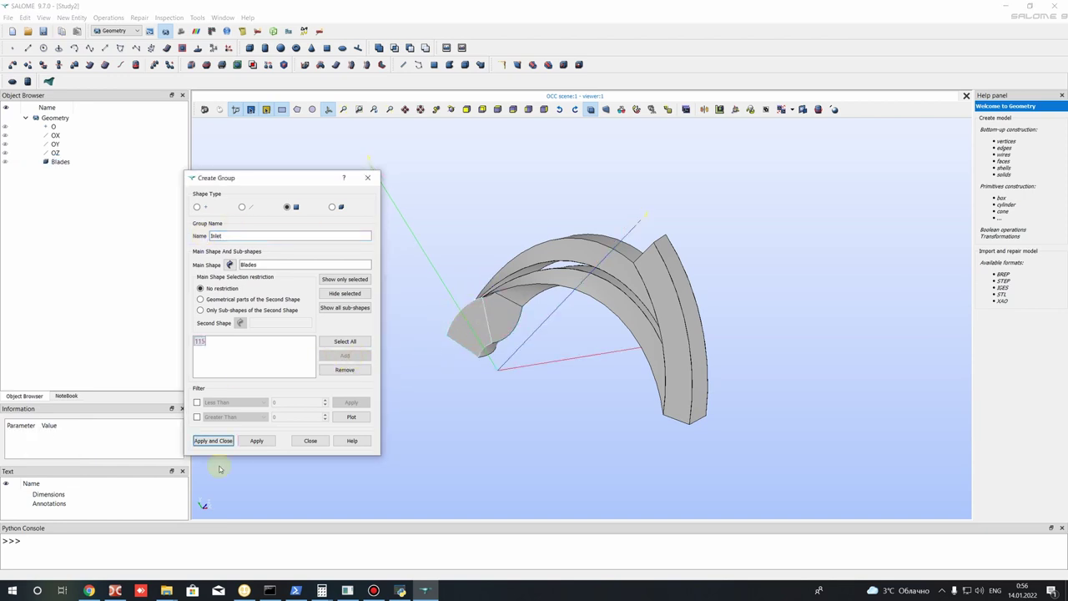
pyautogui.click(256, 441)
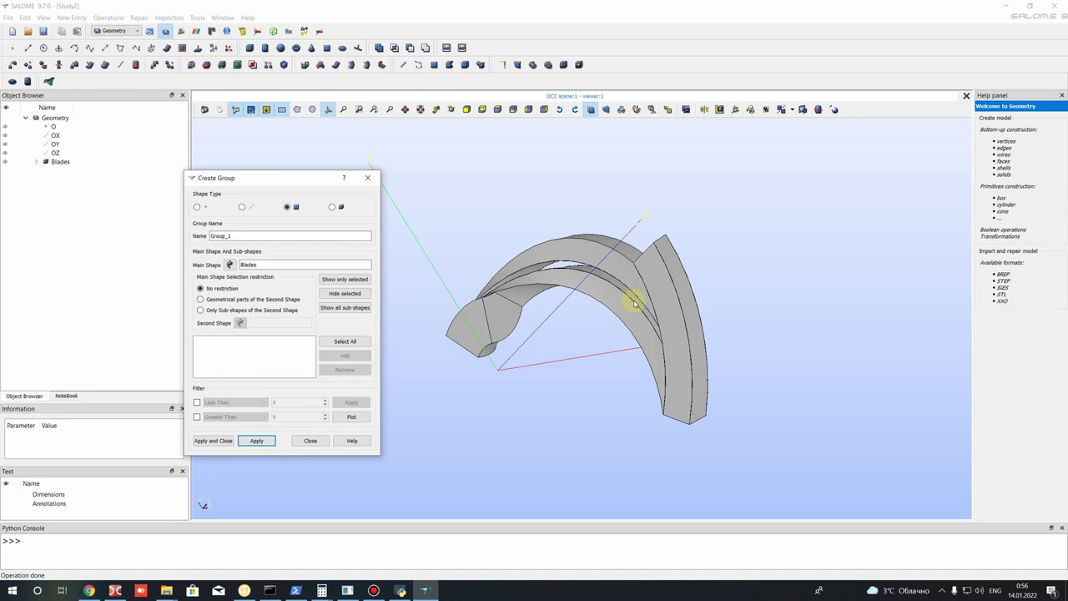
# Step: Create the Outlet face group from the outlet face and expand Blades to show both groups
pyautogui.click(686, 288)
pyautogui.doubleClick(206, 237)
pyautogui.write('0')
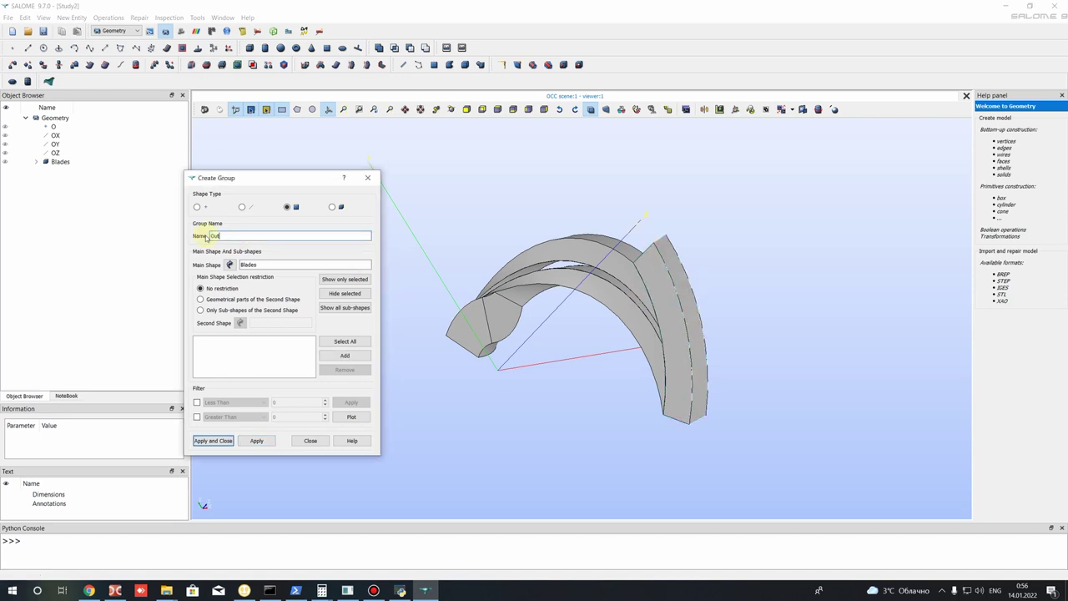
pyautogui.click(344, 358)
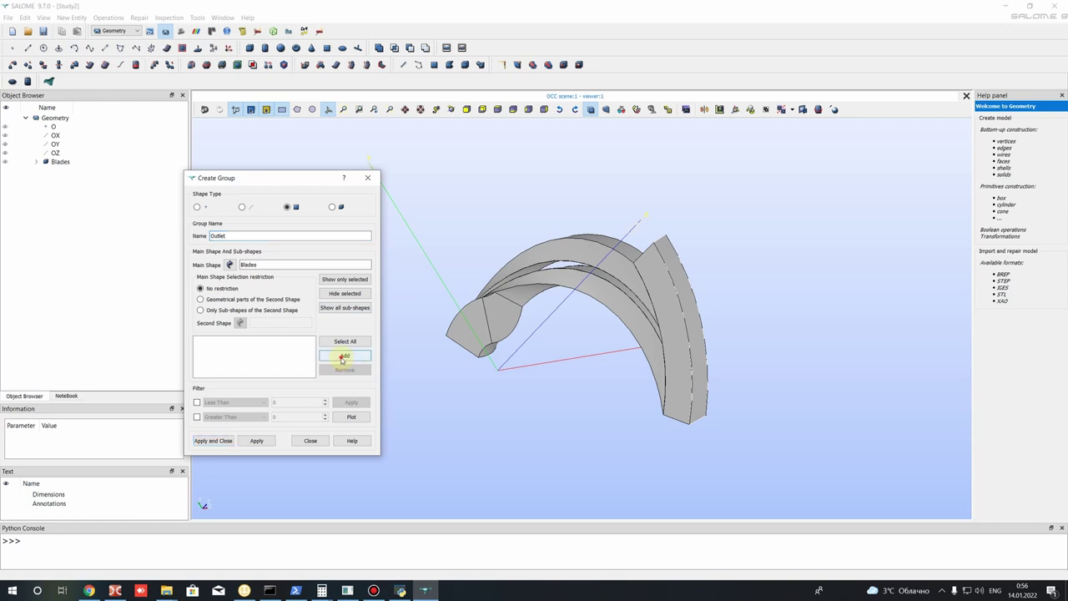
pyautogui.click(253, 441)
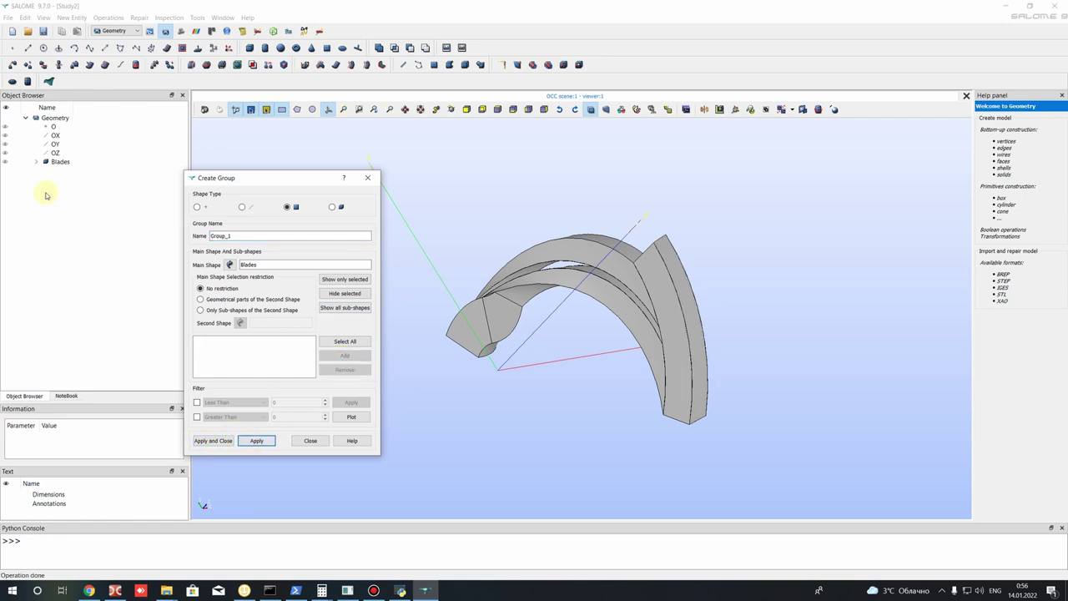
pyautogui.click(38, 162)
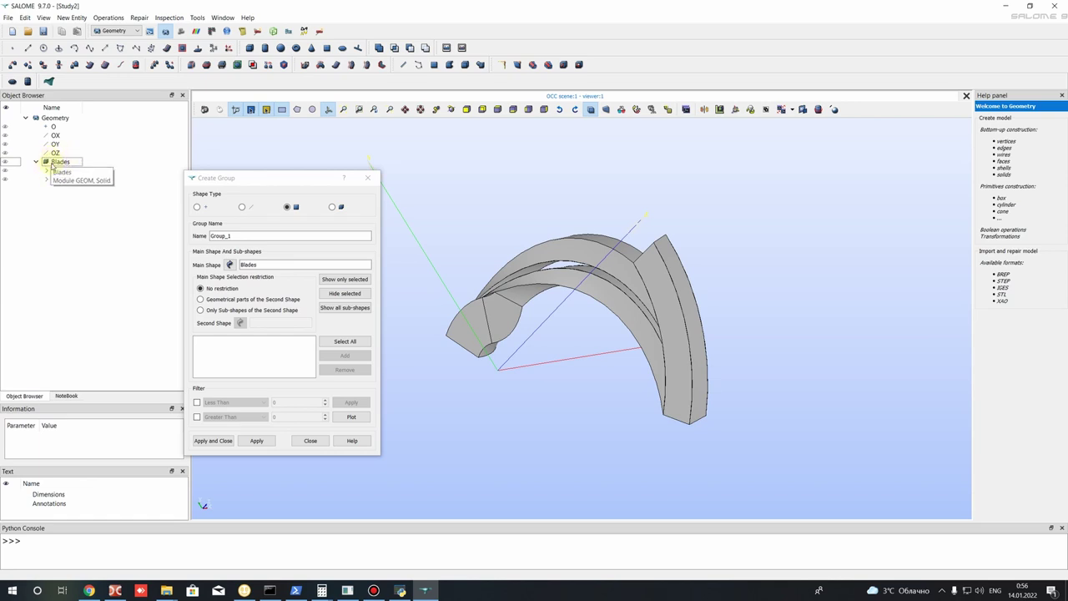
# Step: Group three periodic side faces of the passage and rename the group Per_1
pyautogui.keyDown('ctrl'); pyautogui.moveTo(501, 284); pyautogui.dragTo(628, 372, button='right'); pyautogui.keyUp('ctrl')
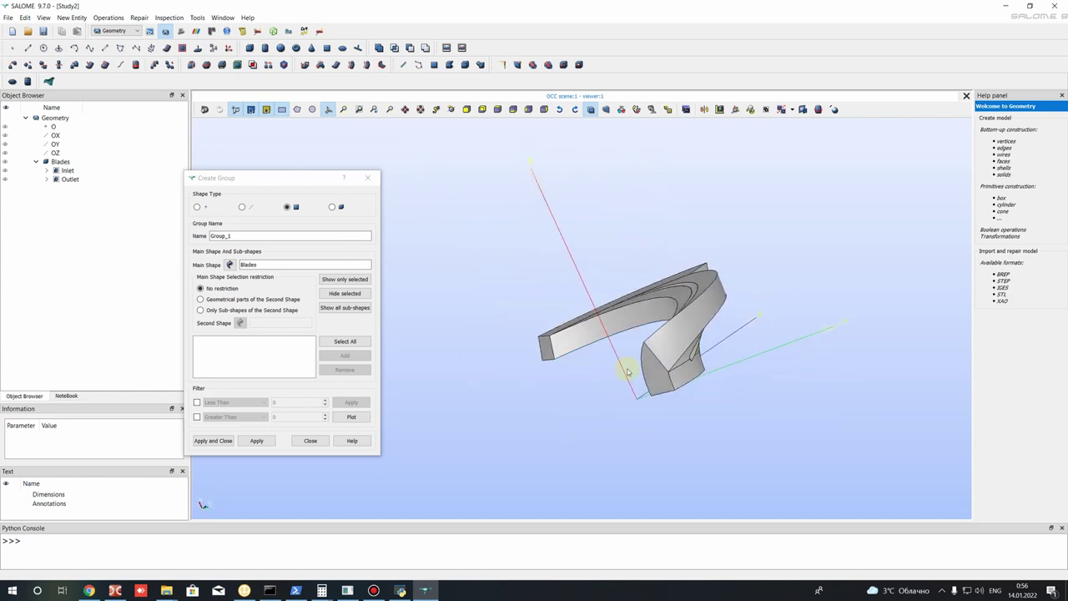
pyautogui.click(676, 342)
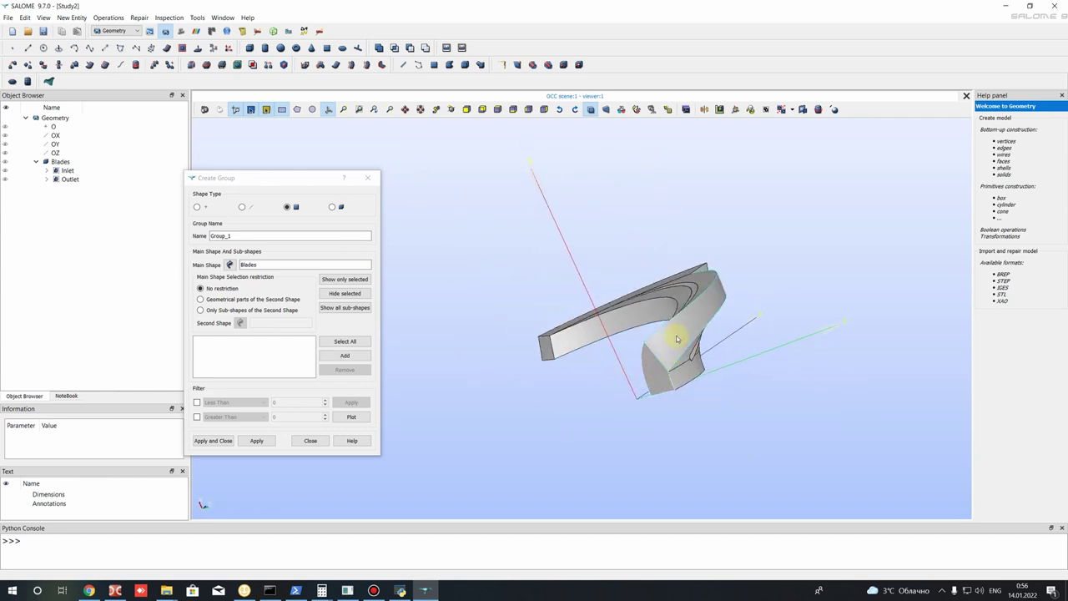
pyautogui.click(546, 410)
pyautogui.click(673, 340)
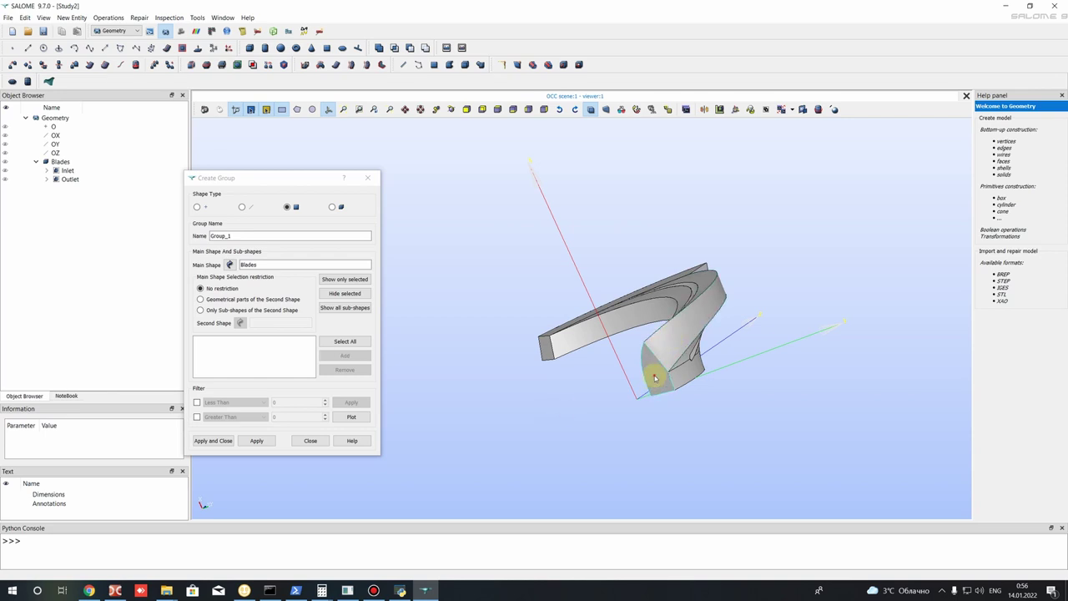
pyautogui.moveTo(676, 288); pyautogui.dragTo(769, 287, button='middle')
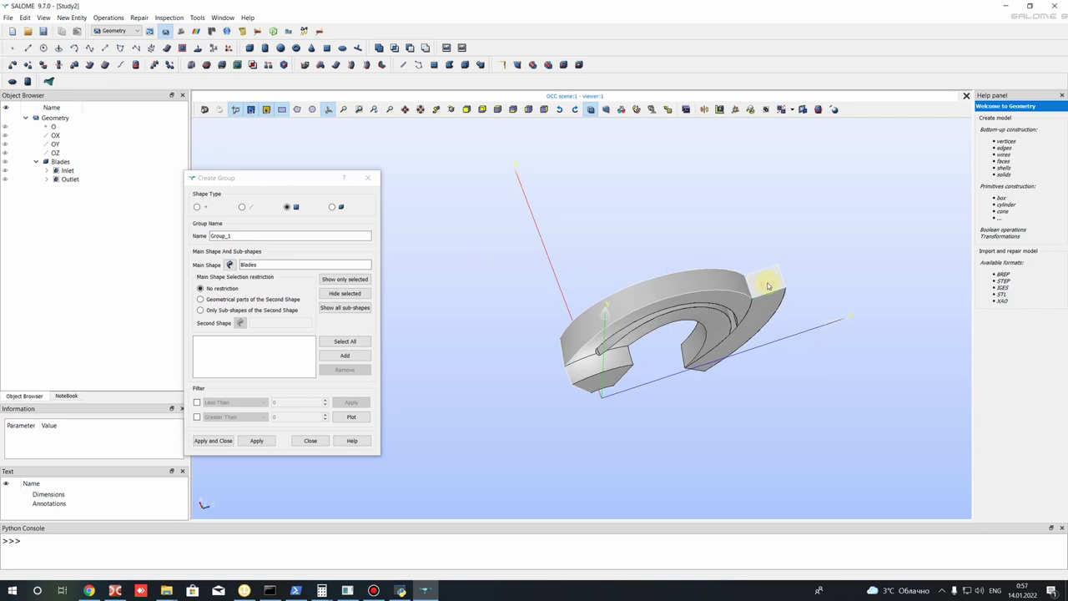
pyautogui.click(228, 264)
pyautogui.click(345, 356)
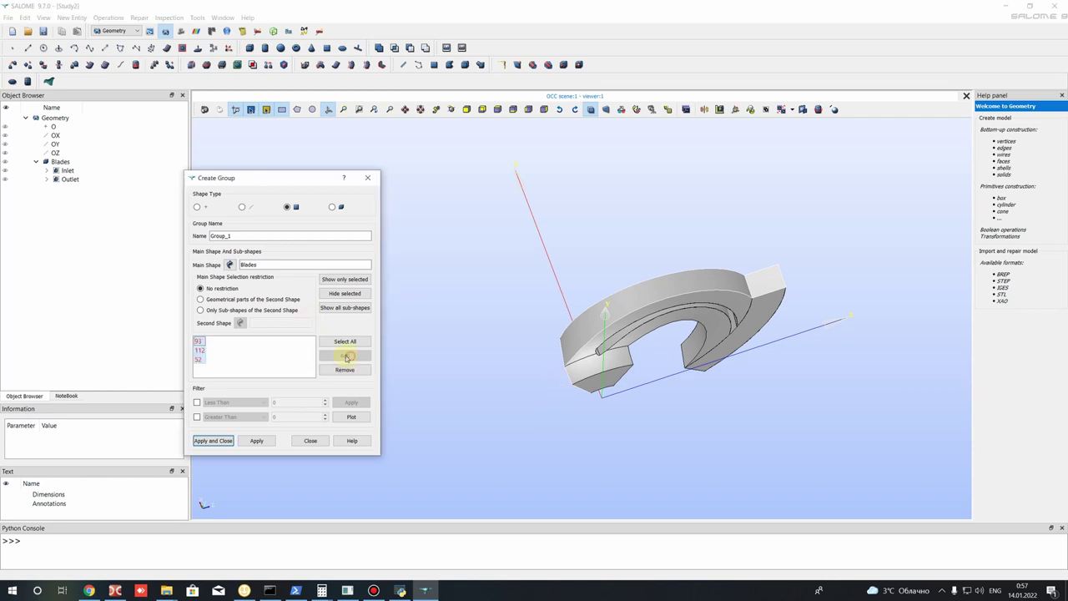
pyautogui.click(253, 441)
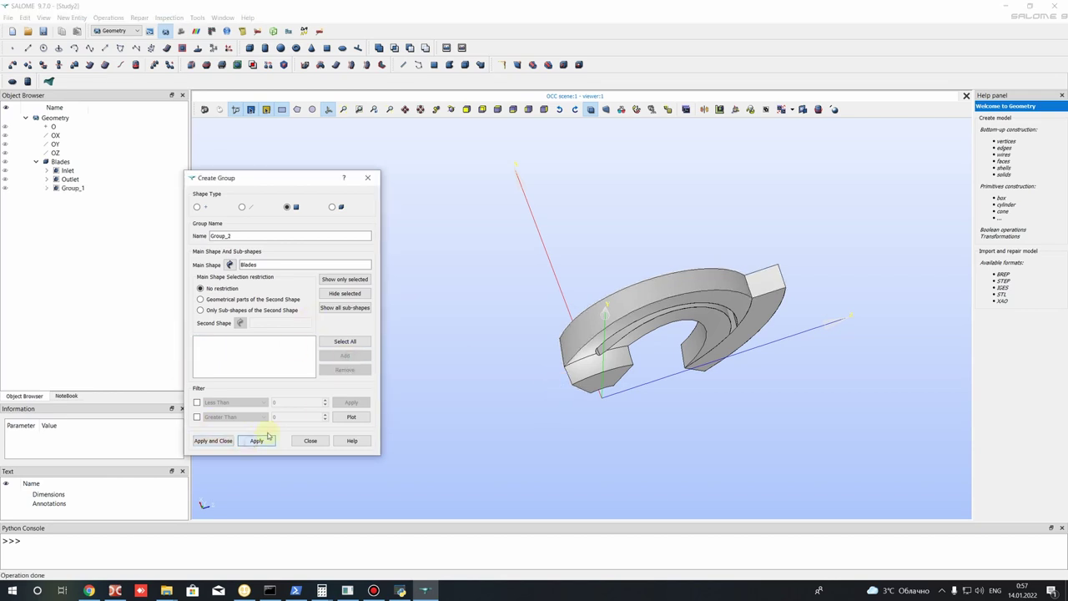
pyautogui.rightClick(70, 188)
pyautogui.click(84, 193)
pyautogui.write('Per')
pyautogui.press('Return')
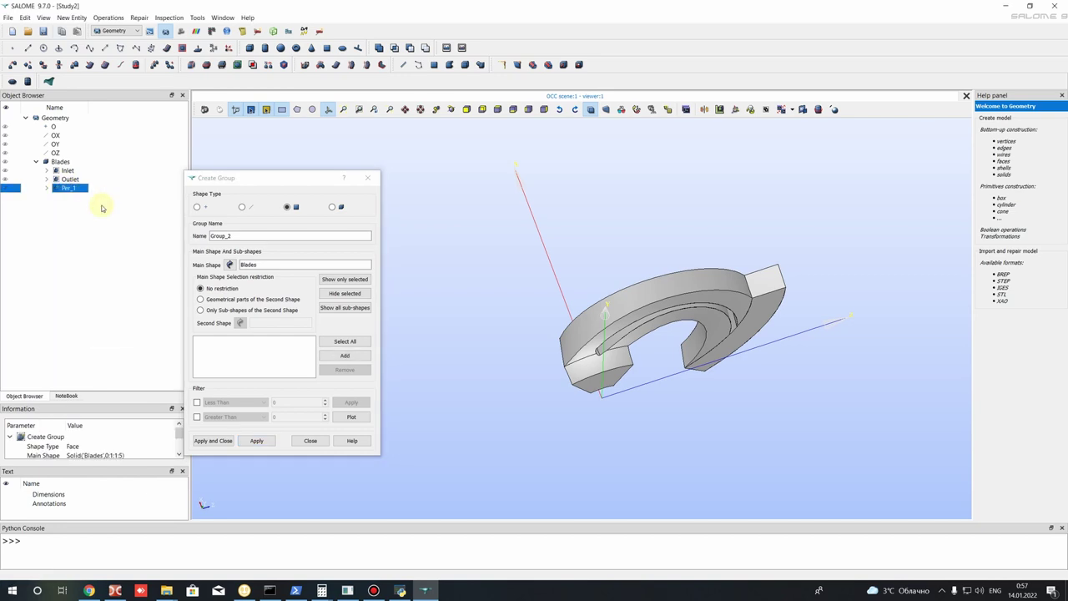
# Step: Create group Per_2 from the opposite side faces and finish group creation
pyautogui.moveTo(578, 298); pyautogui.dragTo(740, 357)
pyautogui.moveTo(732, 270); pyautogui.dragTo(689, 310)
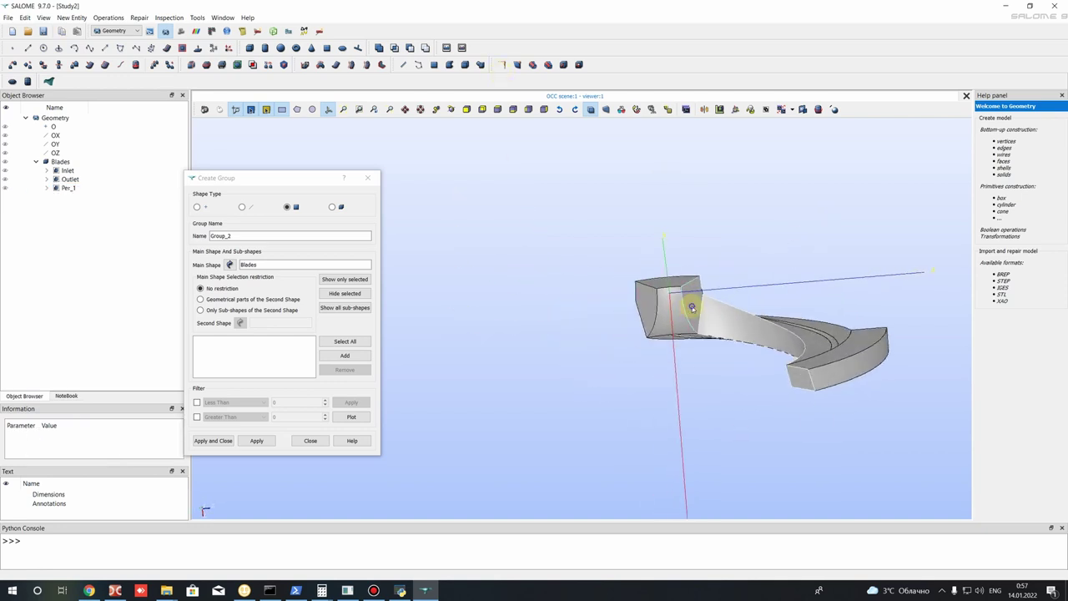
pyautogui.rightClick(694, 309)
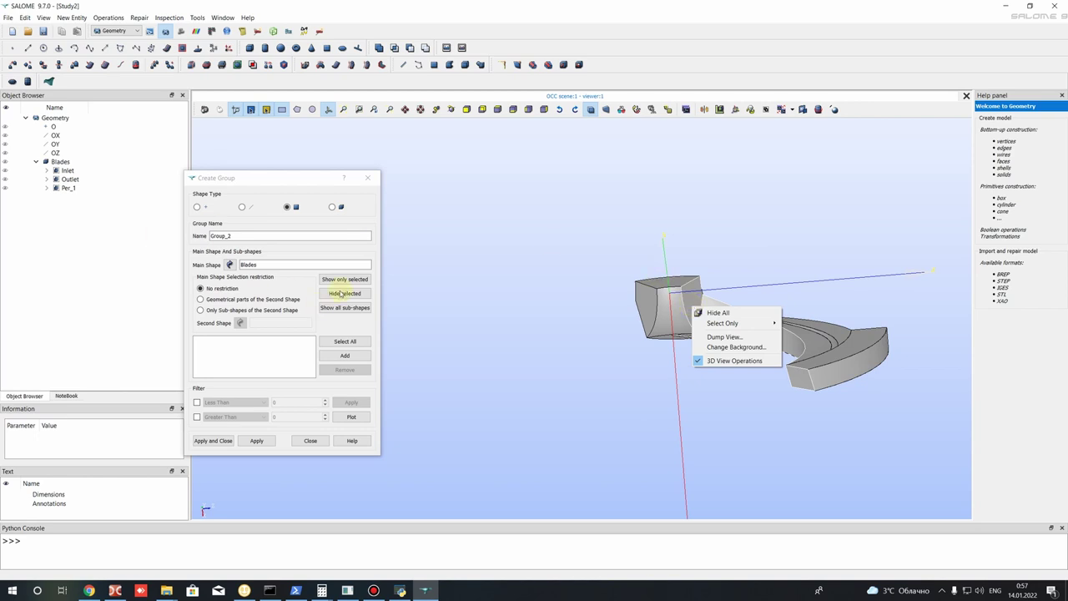
pyautogui.click(342, 357)
pyautogui.moveTo(248, 235); pyautogui.dragTo(167, 232)
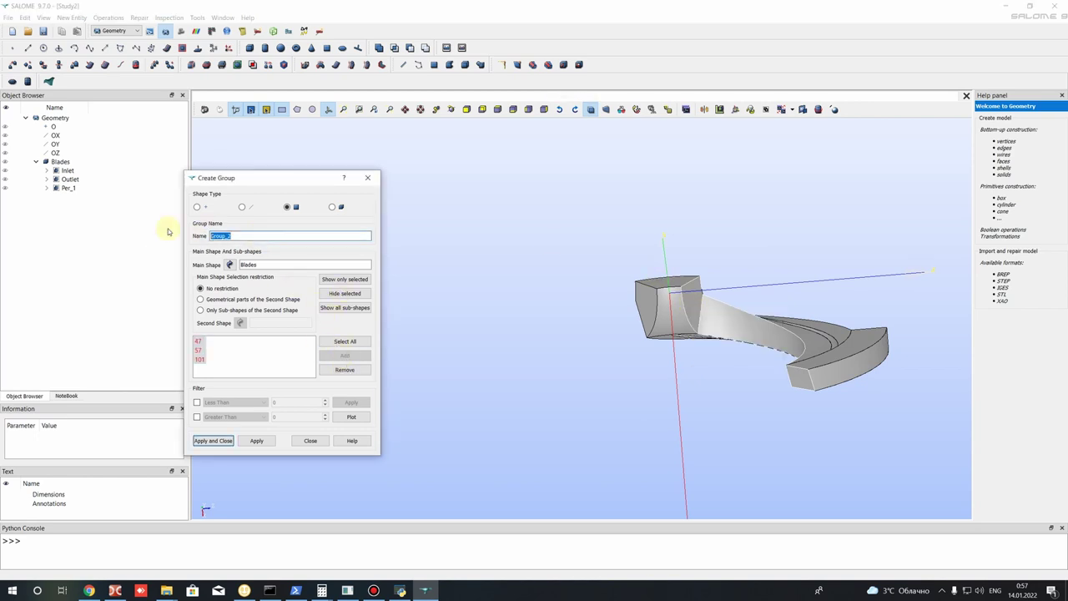
pyautogui.write('Per_2')
pyautogui.press('Return')
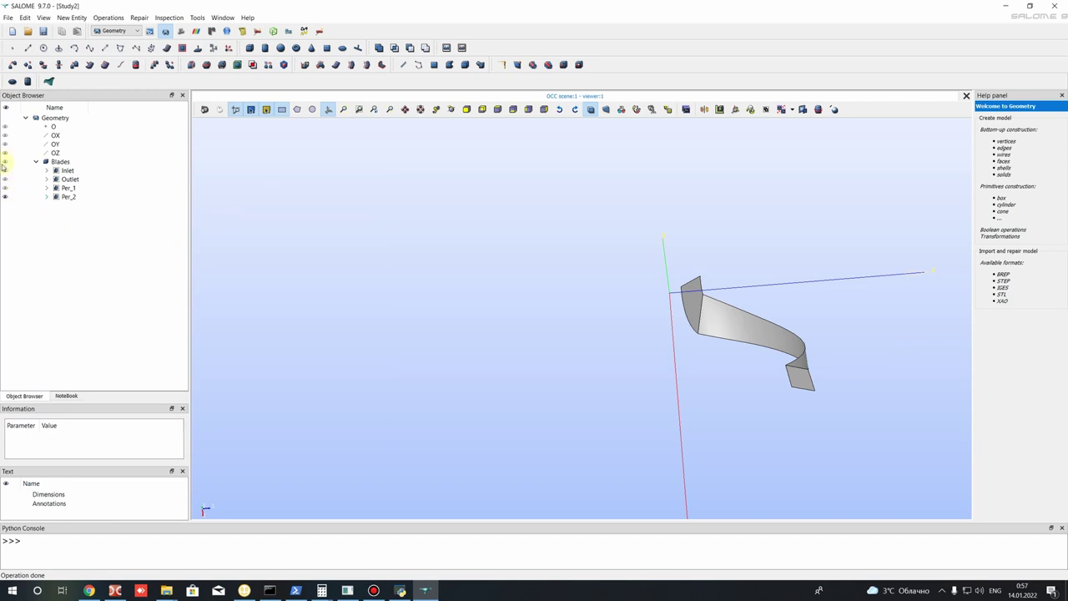
# Step: Hide the Blades solid and display the Inlet, Outlet, Per_1 and Per_2 faces on their own
pyautogui.click(5, 162)
pyautogui.click(5, 197)
pyautogui.keyDown('ctrl'); pyautogui.moveTo(515, 210); pyautogui.dragTo(551, 351, button='right'); pyautogui.keyUp('ctrl')
pyautogui.click(5, 155)
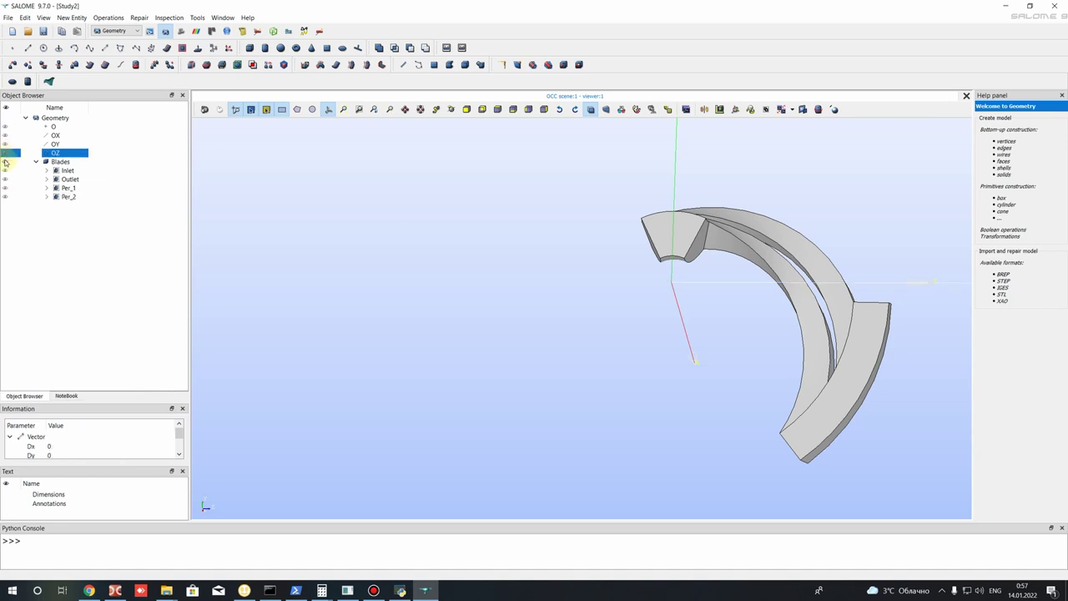
pyautogui.click(5, 170)
pyautogui.click(5, 162)
pyautogui.click(5, 170)
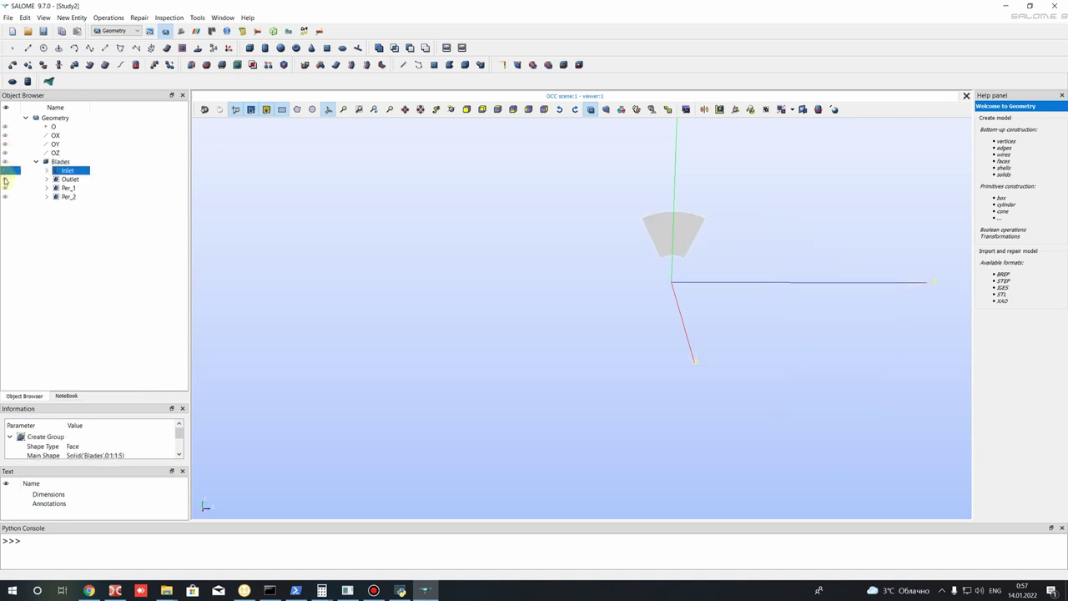
pyautogui.click(5, 179)
pyautogui.click(6, 188)
pyautogui.click(6, 197)
# Step: Hide Per_2, Per_1, Outlet and Inlet, then show the Blades solid again
pyautogui.moveTo(619, 272); pyautogui.dragTo(382, 258)
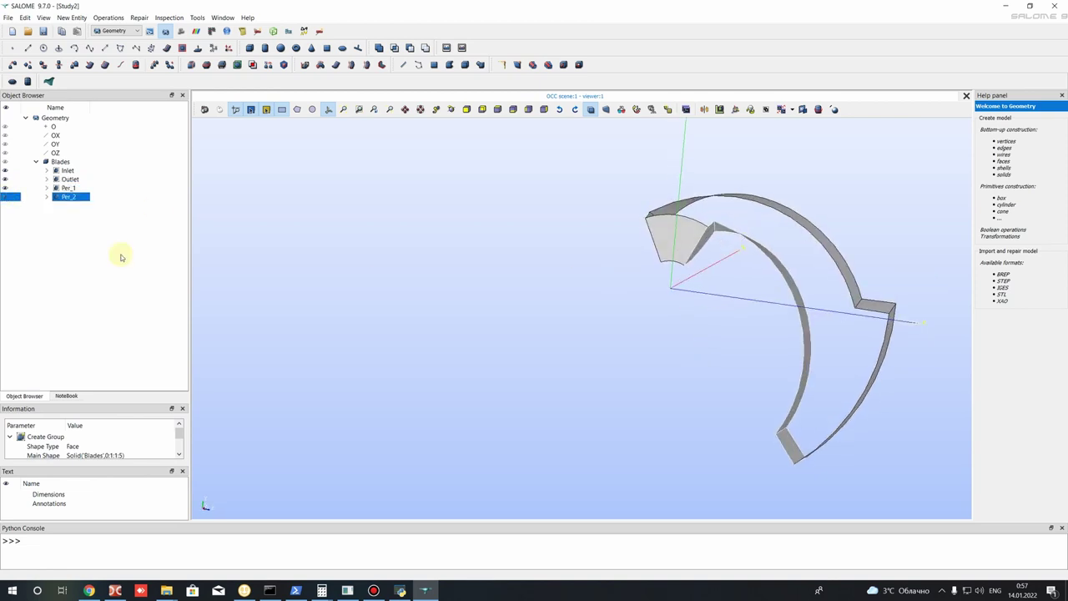
pyautogui.click(6, 196)
pyautogui.click(6, 187)
pyautogui.click(5, 179)
pyautogui.click(6, 171)
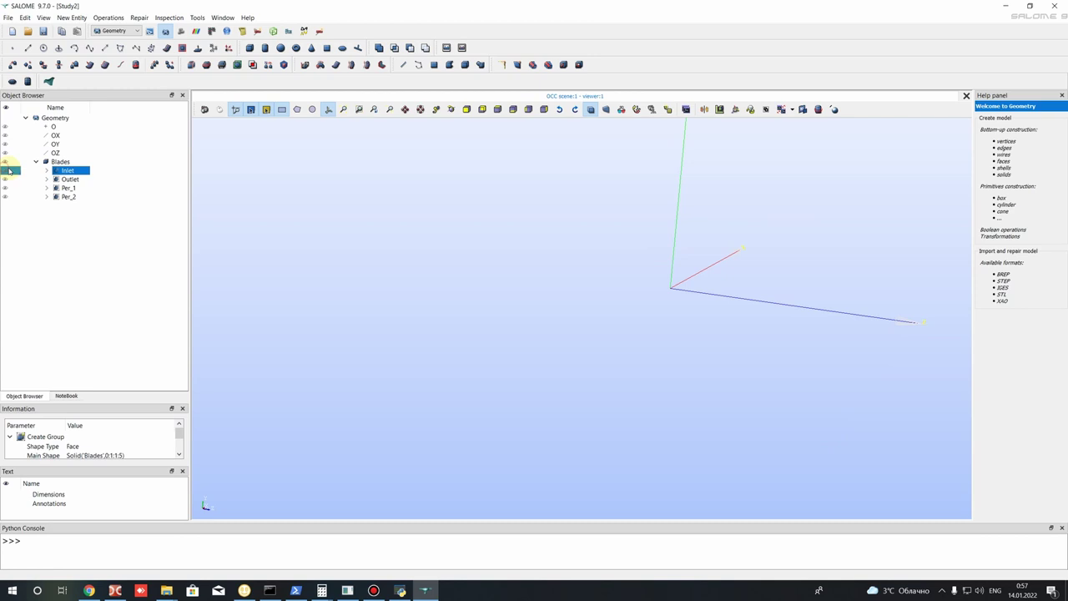
pyautogui.click(6, 161)
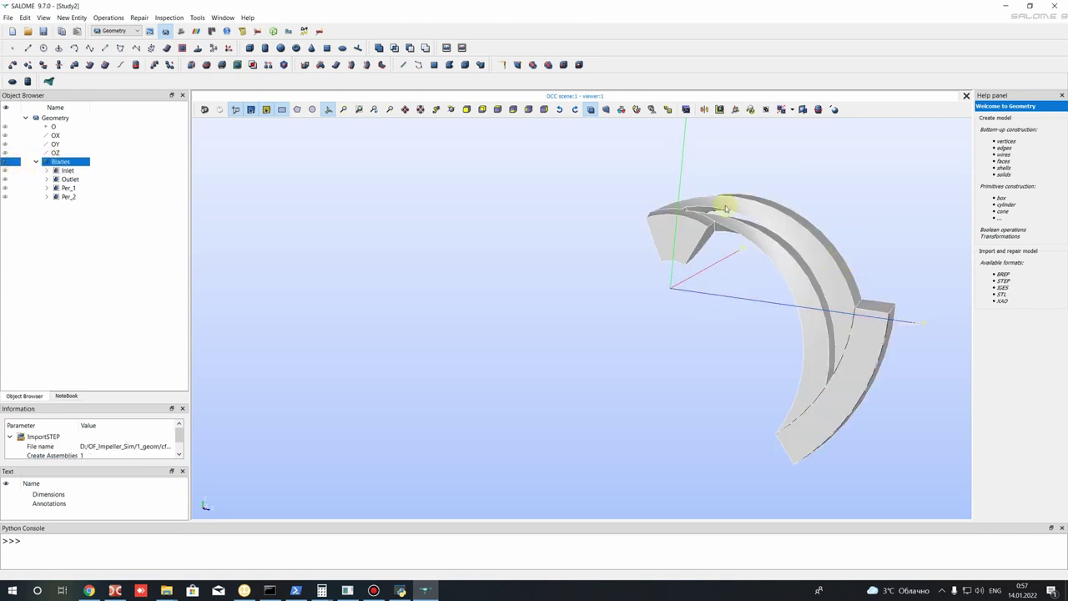
# Step: Start a new Face-type group on the Blades geometry with Create Group
pyautogui.click(71, 18)
pyautogui.moveTo(77, 64)
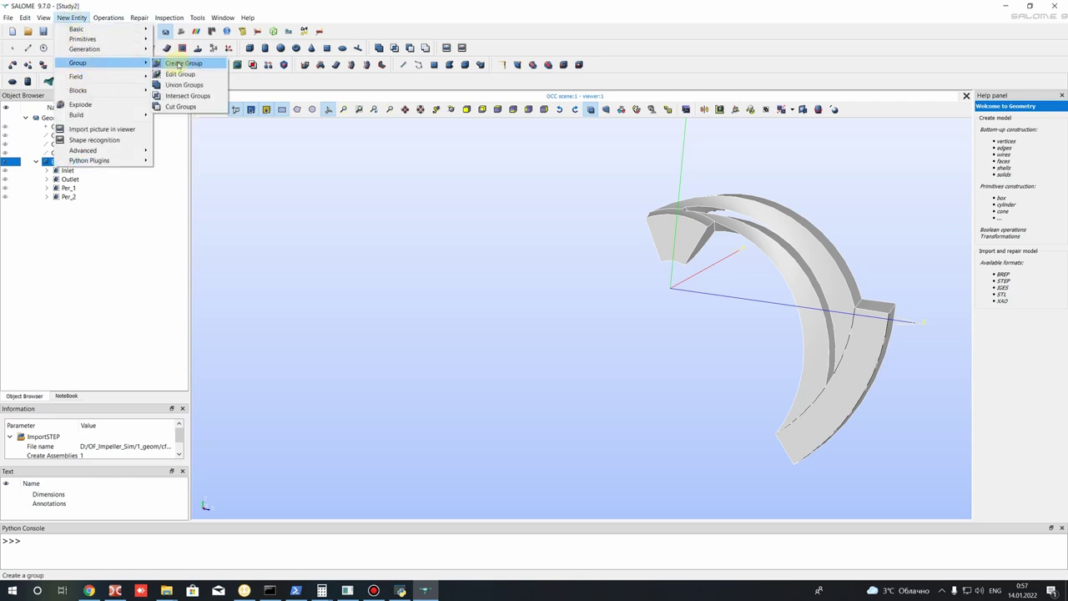
pyautogui.click(182, 63)
pyautogui.doubleClick(472, 211)
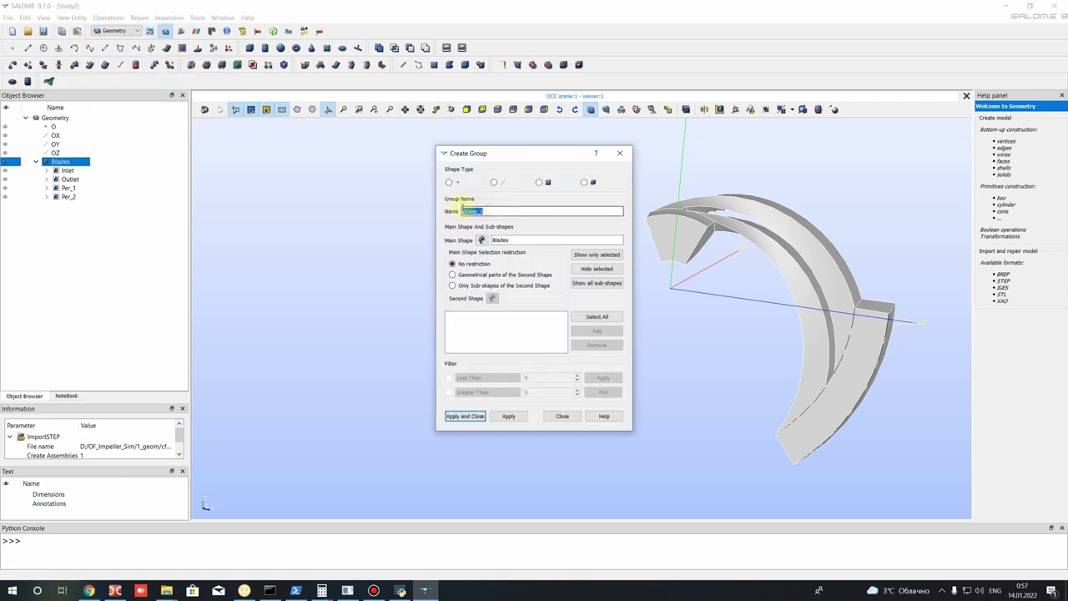
pyautogui.keyDown('ctrl'); pyautogui.moveTo(694, 350); pyautogui.dragTo(757, 342, button='right'); pyautogui.keyUp('ctrl')
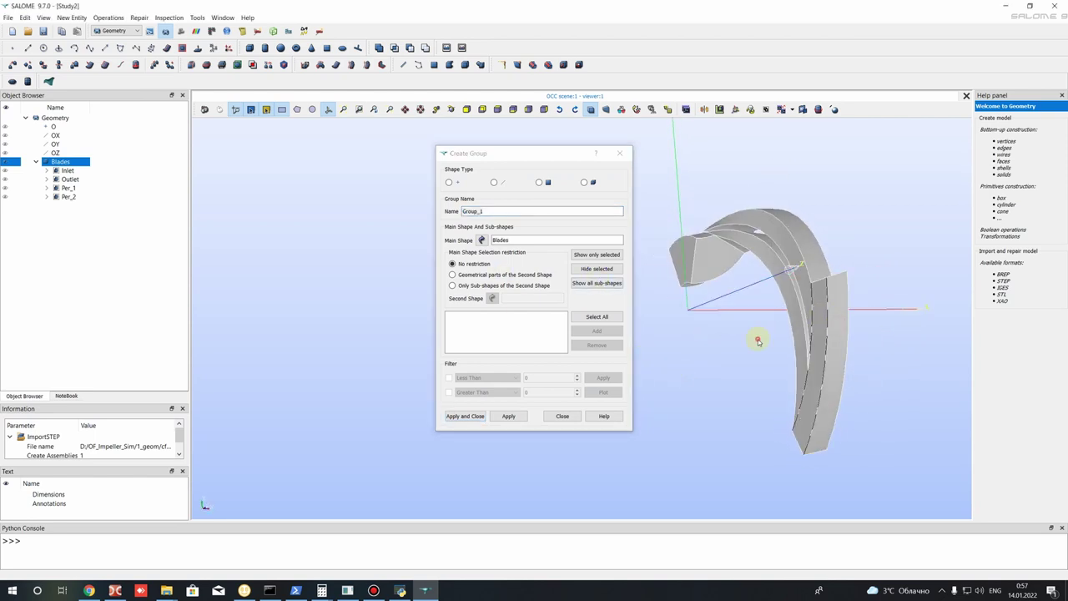
pyautogui.moveTo(541, 150); pyautogui.dragTo(438, 127)
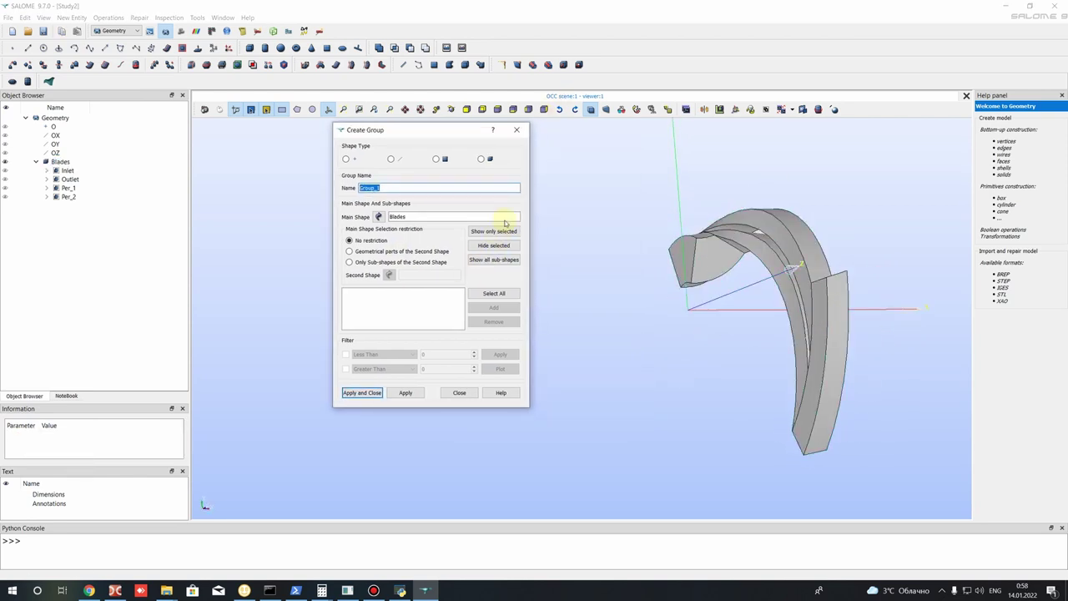
pyautogui.click(436, 159)
# Step: Pick outer blade faces and hide them from the view, restoring hidden faces once
pyautogui.click(837, 357)
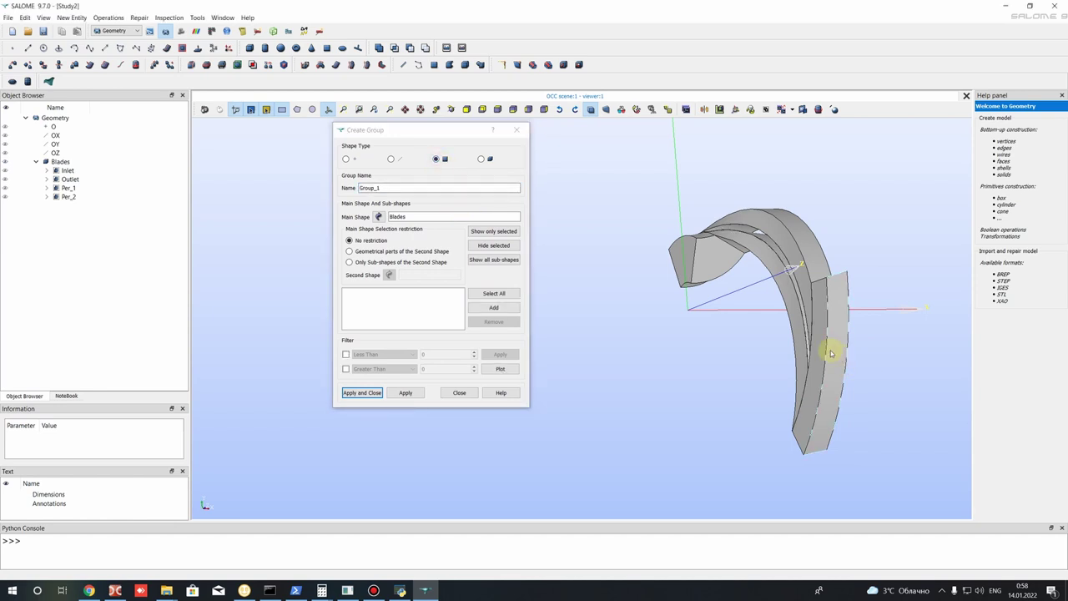
pyautogui.click(494, 245)
pyautogui.keyDown('ctrl'); pyautogui.moveTo(727, 283); pyautogui.dragTo(680, 256, button='right'); pyautogui.keyUp('ctrl')
pyautogui.click(494, 262)
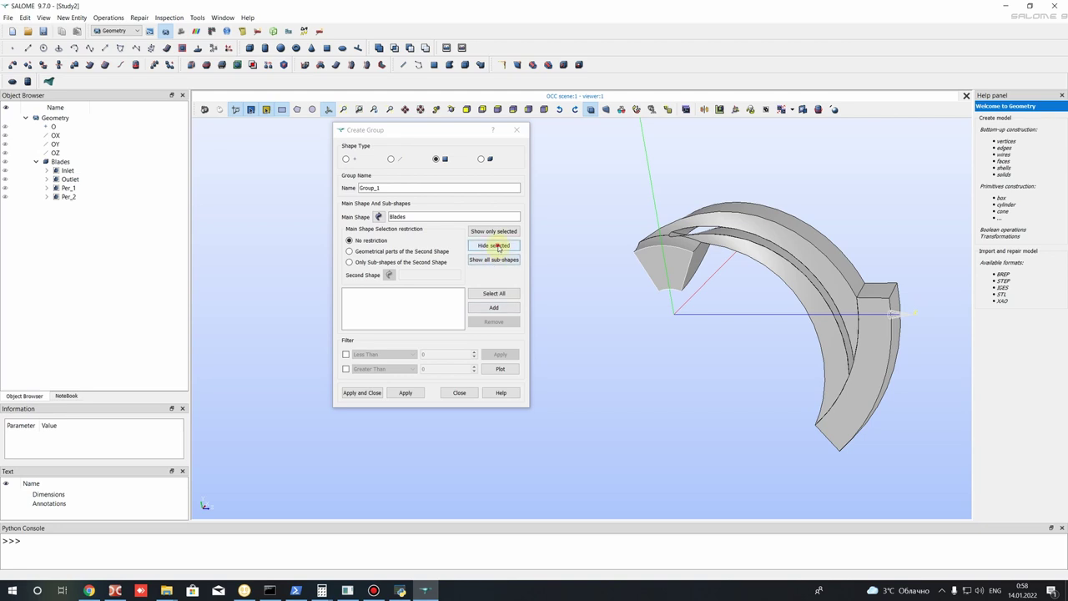
pyautogui.keyDown('ctrl'); pyautogui.moveTo(718, 250); pyautogui.dragTo(826, 300, button='right'); pyautogui.keyUp('ctrl')
pyautogui.click(494, 246)
pyautogui.click(716, 215)
pyautogui.click(494, 246)
pyautogui.keyDown('ctrl'); pyautogui.moveTo(919, 267); pyautogui.dragTo(747, 326, button='right'); pyautogui.keyUp('ctrl')
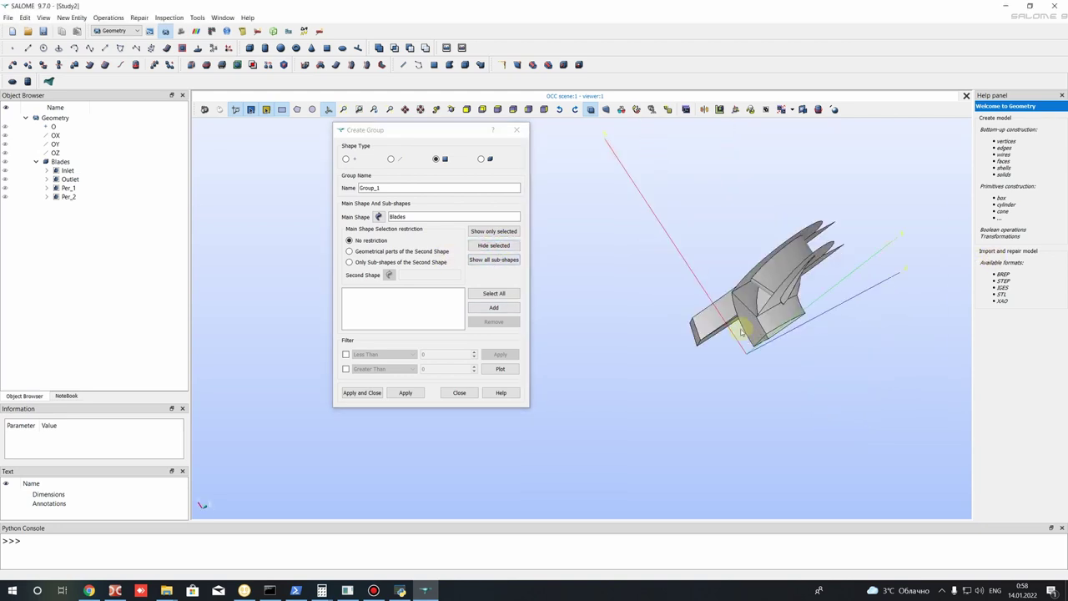
pyautogui.keyDown('ctrl'); pyautogui.moveTo(813, 299); pyautogui.dragTo(710, 268, button='right'); pyautogui.keyUp('ctrl')
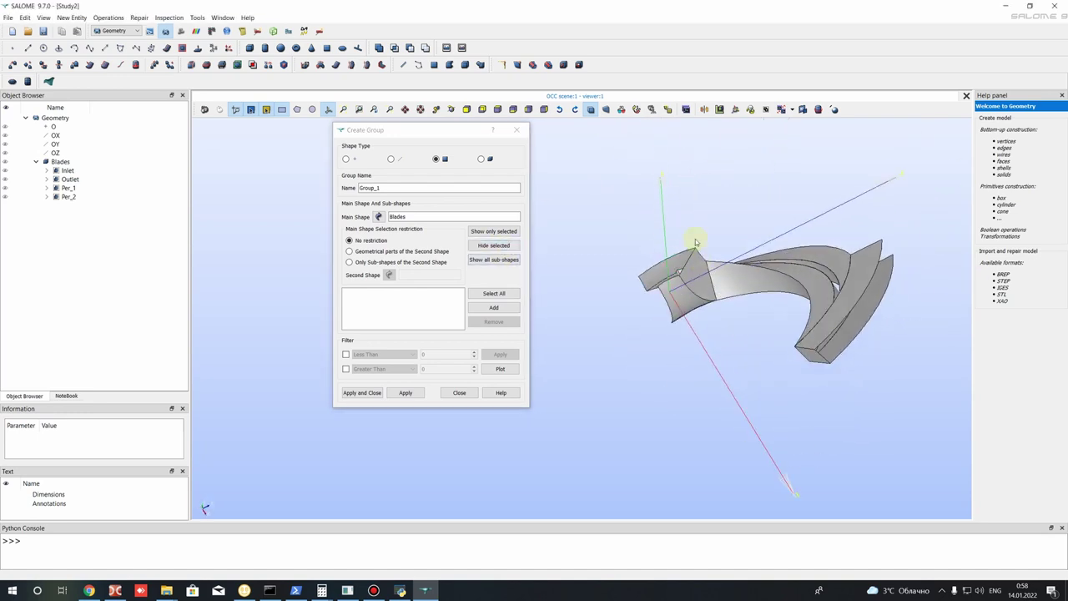
# Step: Hide the curved blade faces as well so the remaining faces are exposed
pyautogui.click(494, 246)
pyautogui.click(759, 276)
pyautogui.click(488, 245)
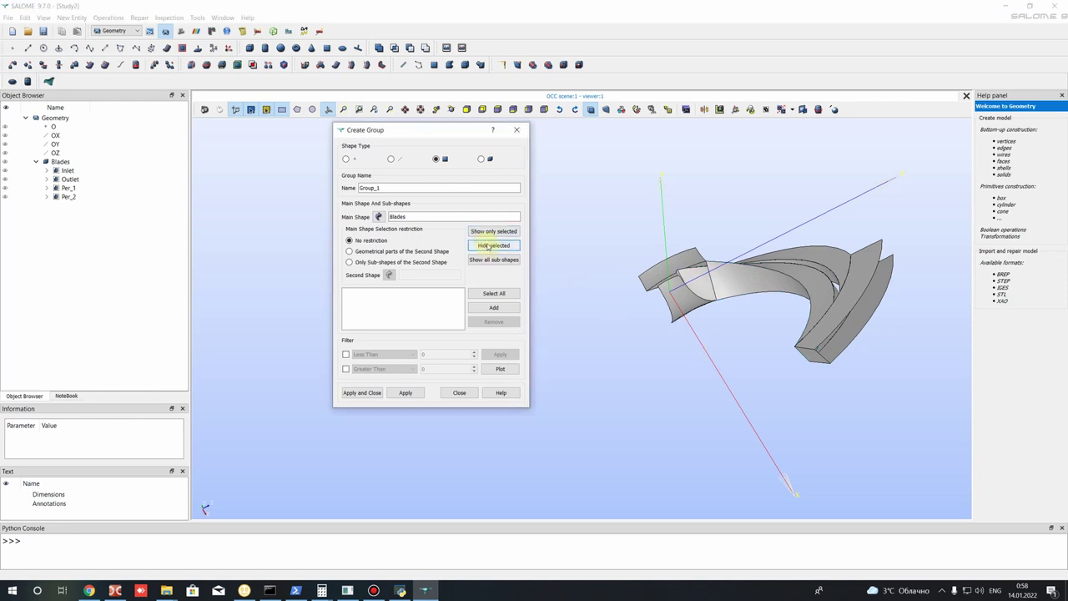
pyautogui.click(729, 373)
pyautogui.click(738, 285)
pyautogui.click(490, 246)
pyautogui.keyDown('ctrl'); pyautogui.moveTo(834, 300); pyautogui.dragTo(883, 315, button='right'); pyautogui.keyUp('ctrl')
pyautogui.click(493, 246)
pyautogui.keyDown('ctrl'); pyautogui.moveTo(706, 303); pyautogui.dragTo(843, 267, button='right'); pyautogui.keyUp('ctrl')
# Step: Box-select the remaining blade faces, add them, and create the group named Wall
pyautogui.moveTo(621, 170); pyautogui.dragTo(952, 466)
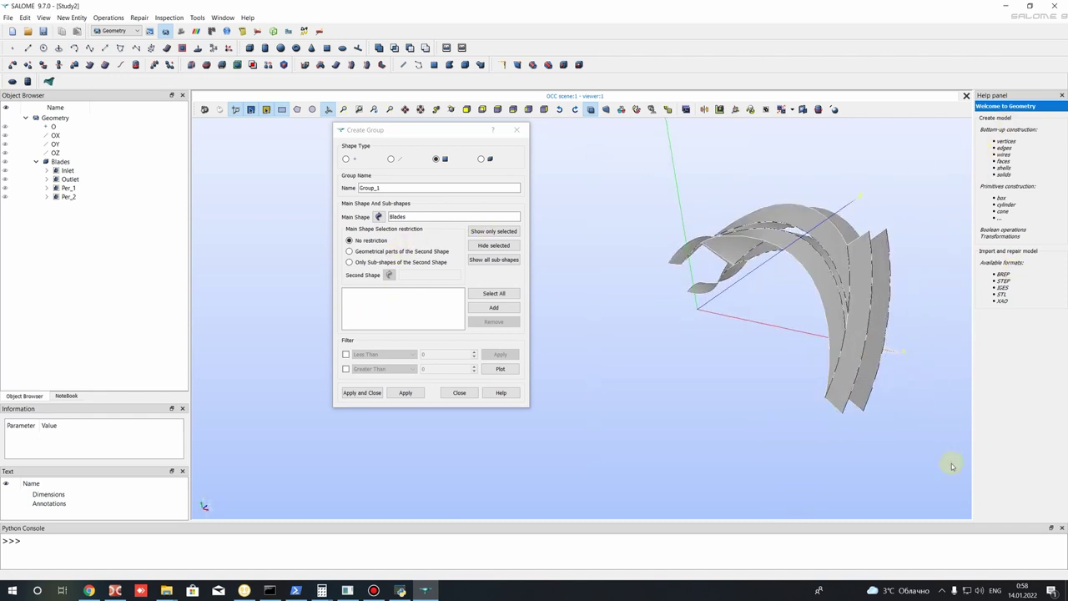
pyautogui.moveTo(615, 131); pyautogui.dragTo(958, 476)
pyautogui.click(494, 307)
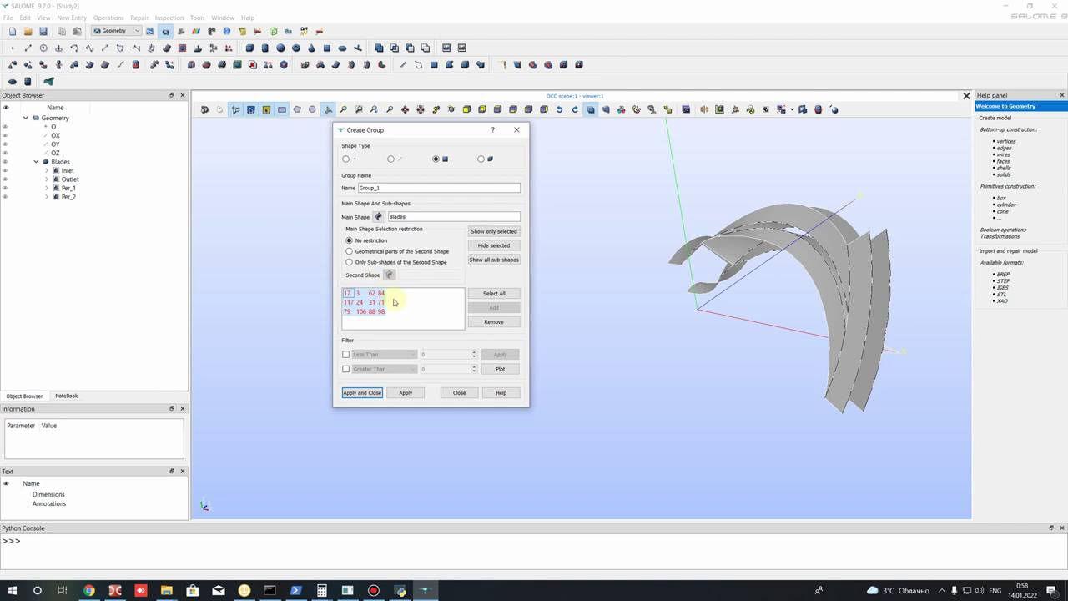
pyautogui.doubleClick(400, 187)
pyautogui.write('Wall')
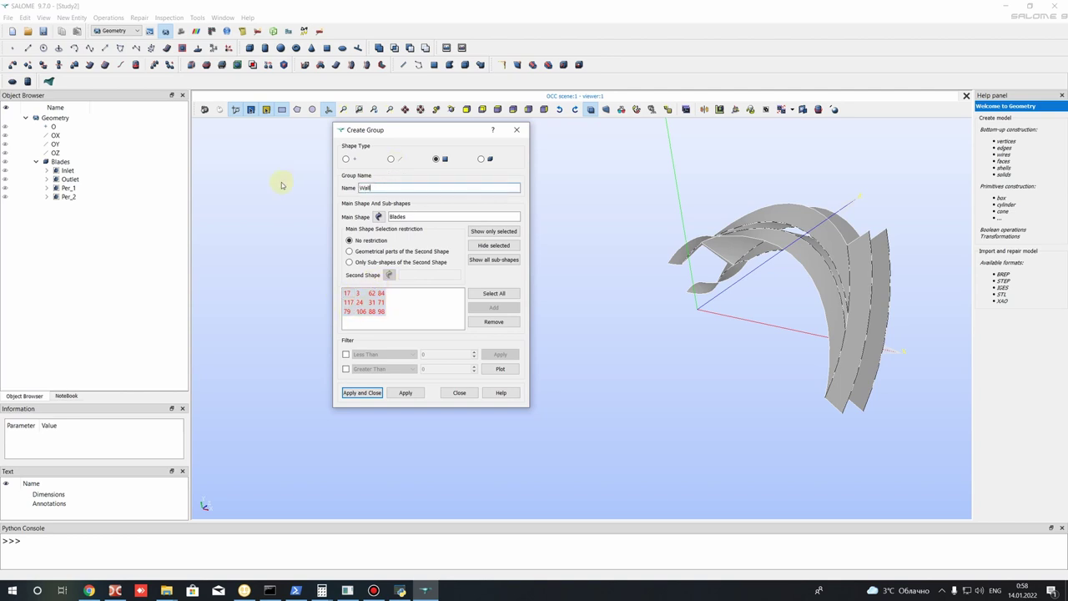
pyautogui.click(406, 392)
# Step: Close the group dialog and toggle the Wall group's faces on and off in the view
pyautogui.click(459, 392)
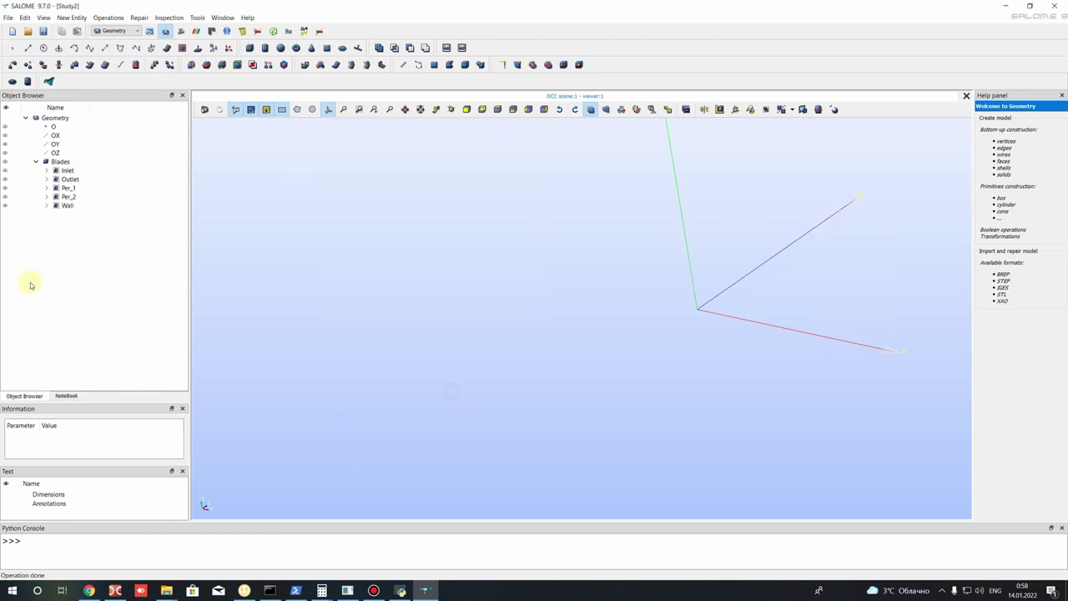
pyautogui.click(5, 208)
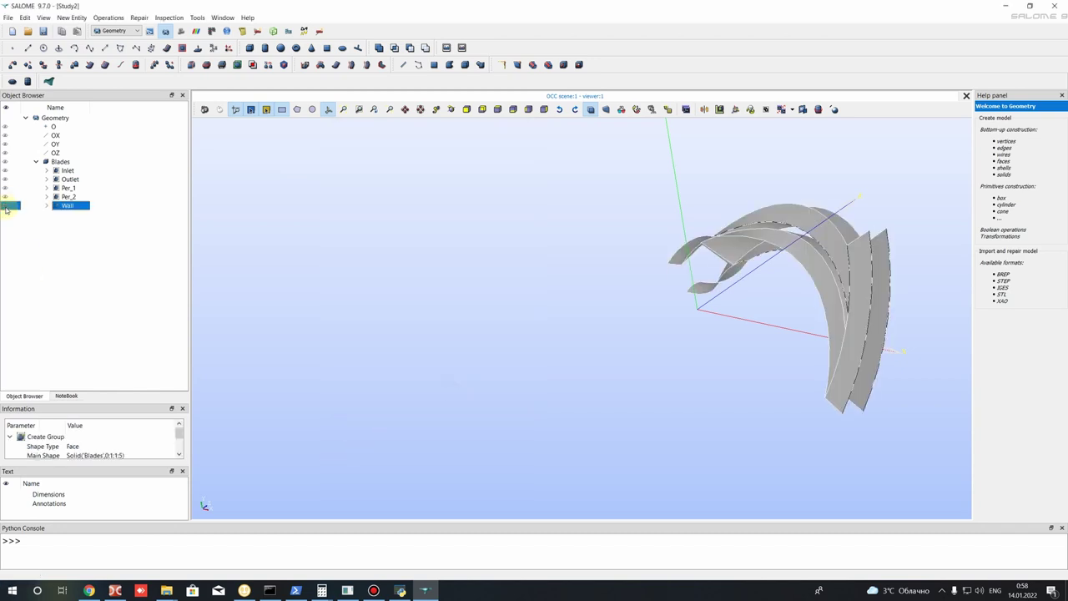
pyautogui.click(6, 208)
pyautogui.click(6, 207)
pyautogui.click(6, 208)
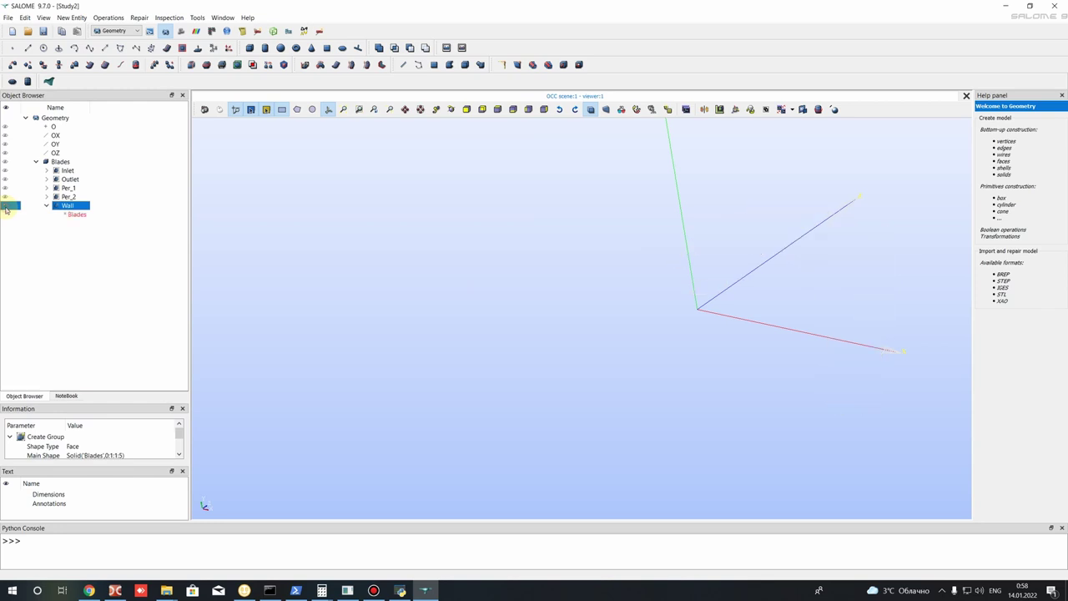
pyautogui.click(46, 206)
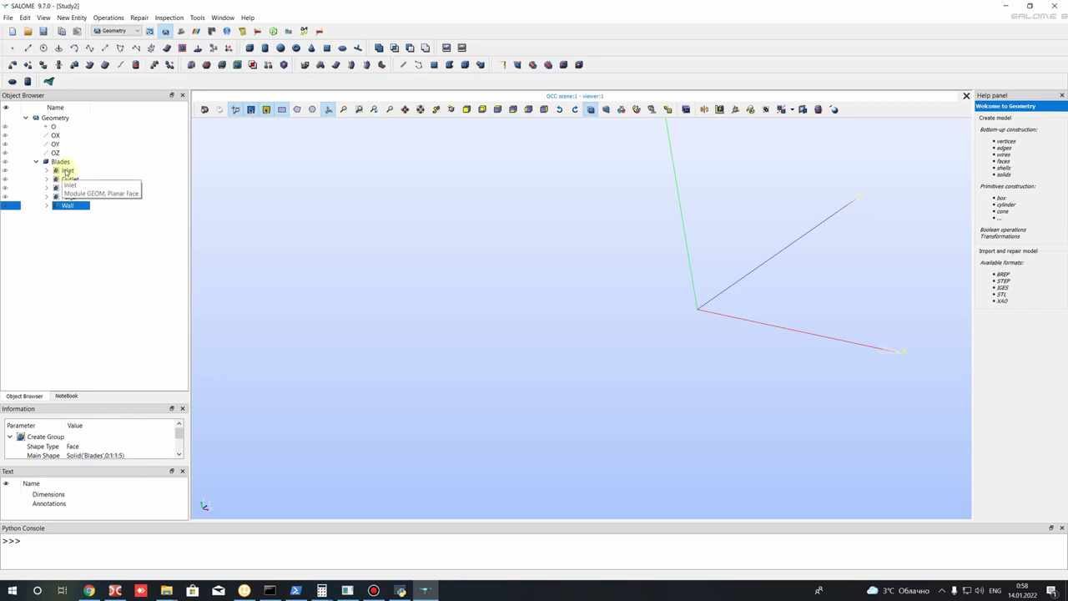
# Step: Step through the Inlet to Wall groups and select the Blades geometry
pyautogui.click(63, 172)
pyautogui.click(67, 205)
pyautogui.press('Up')
pyautogui.press('Up')
pyautogui.press('Up')
pyautogui.press('Up')
pyautogui.press('Down')
pyautogui.press('Down')
pyautogui.press('Down')
pyautogui.click(59, 163)
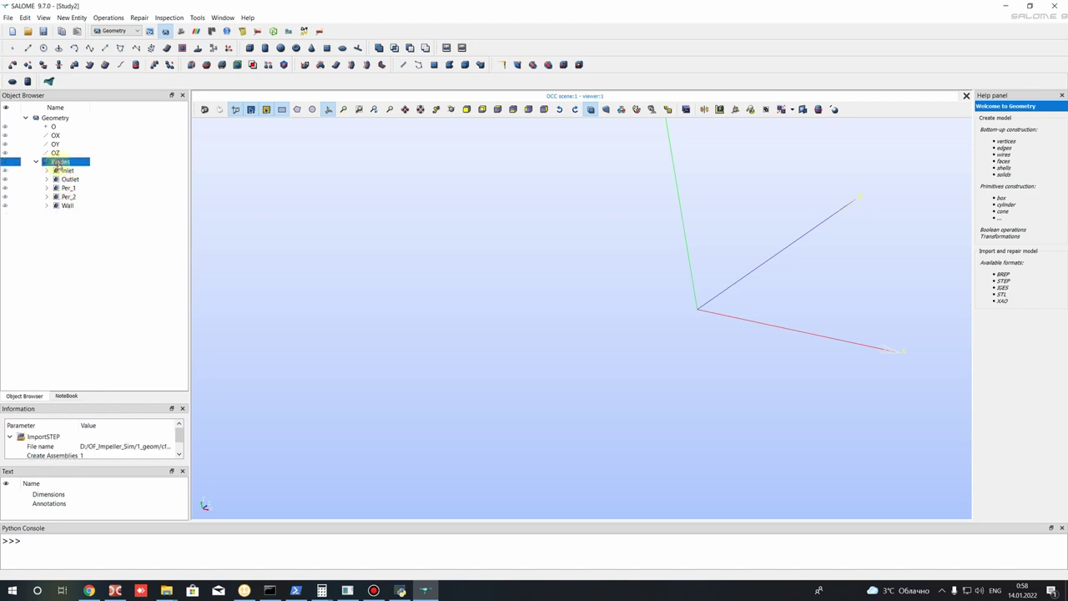
pyautogui.click(113, 32)
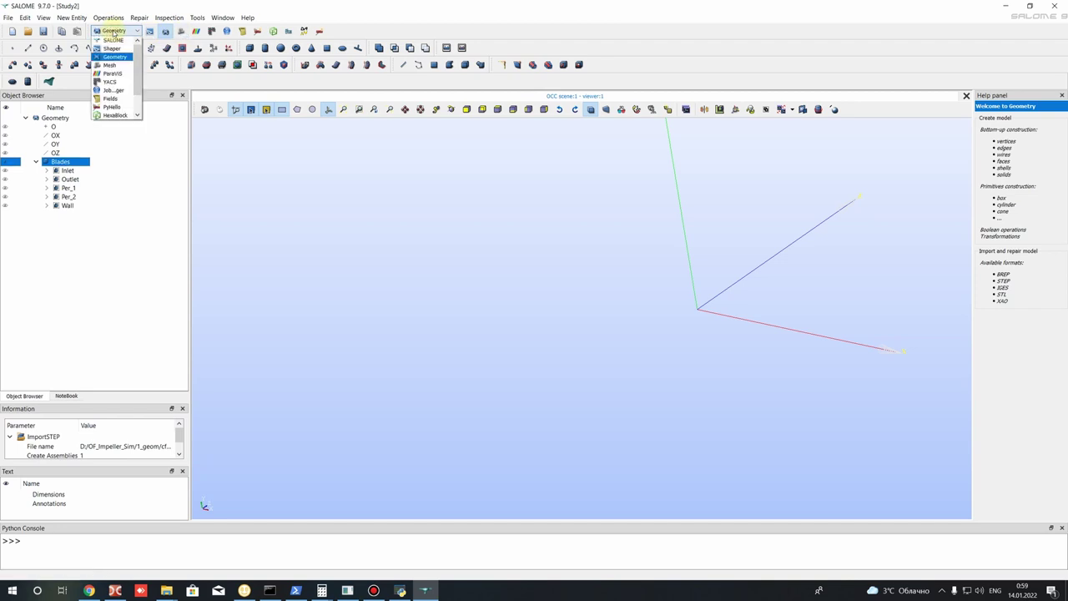
# Step: Switch to the Mesh module and start Mesh_1 on the Blades geometry
pyautogui.click(110, 66)
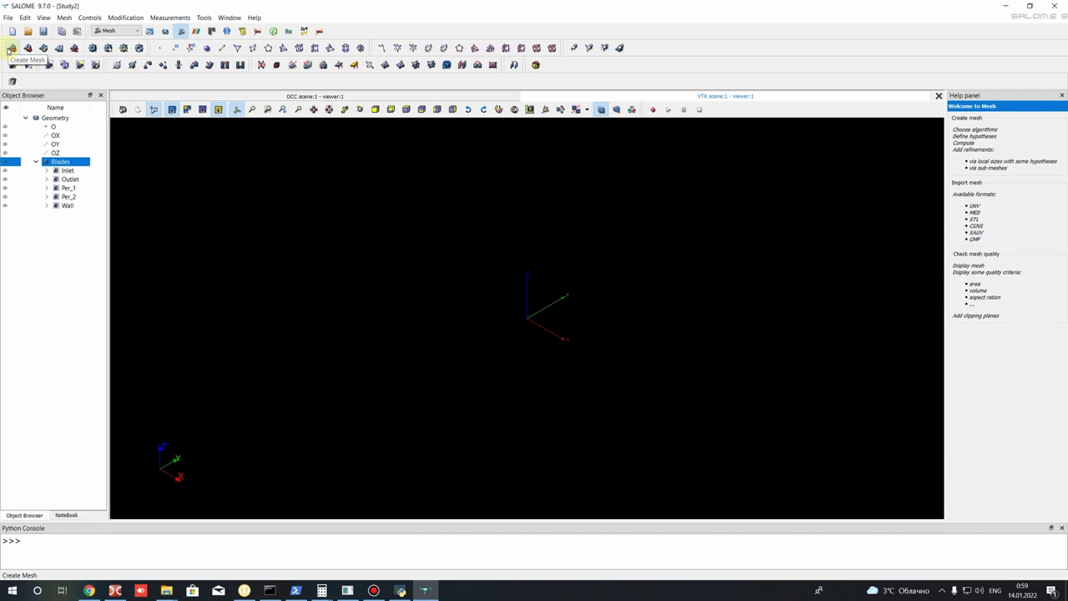
pyautogui.click(12, 49)
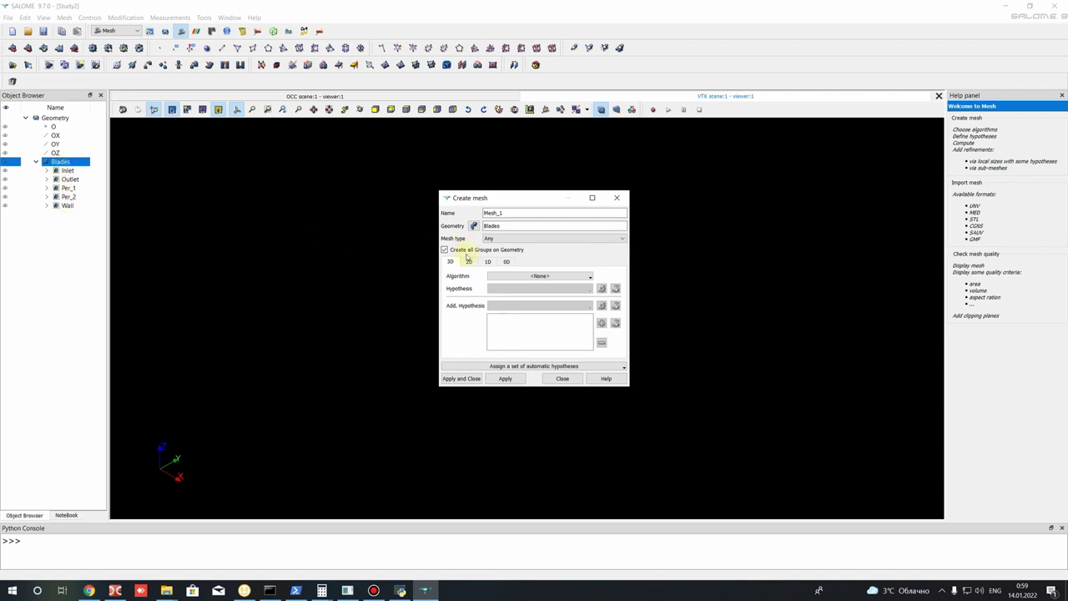
pyautogui.click(539, 277)
# Step: Use NETGEN 3D with a NETGEN 3D Parameters_1 hypothesis: max size 0.006, min size 0.001
pyautogui.click(589, 258)
pyautogui.click(539, 277)
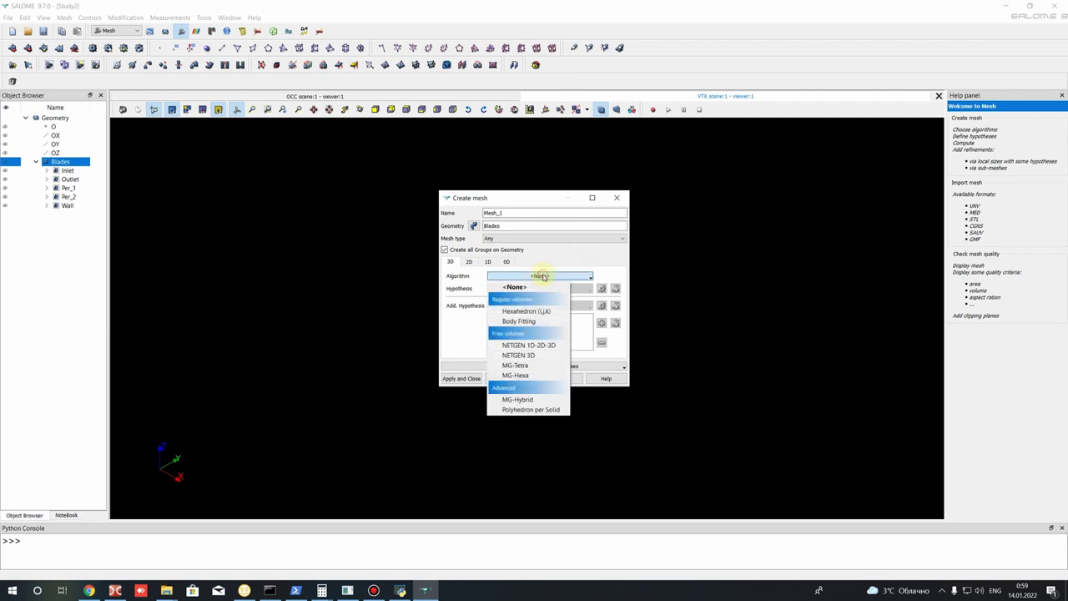
pyautogui.click(517, 355)
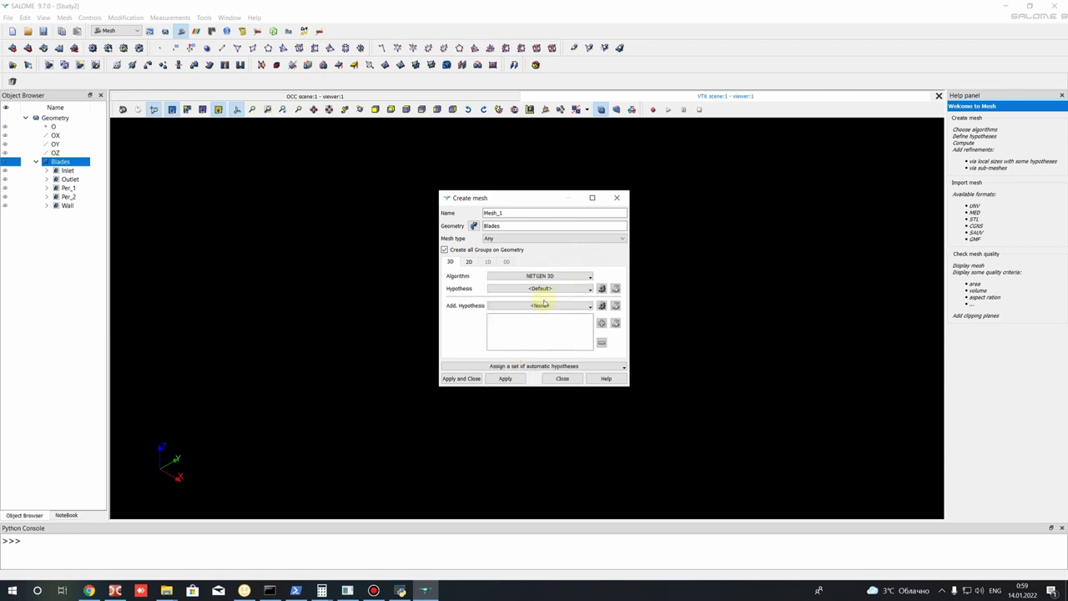
pyautogui.click(601, 289)
pyautogui.click(634, 297)
pyautogui.moveTo(494, 221); pyautogui.dragTo(674, 203)
pyautogui.moveTo(748, 260); pyautogui.dragTo(719, 260)
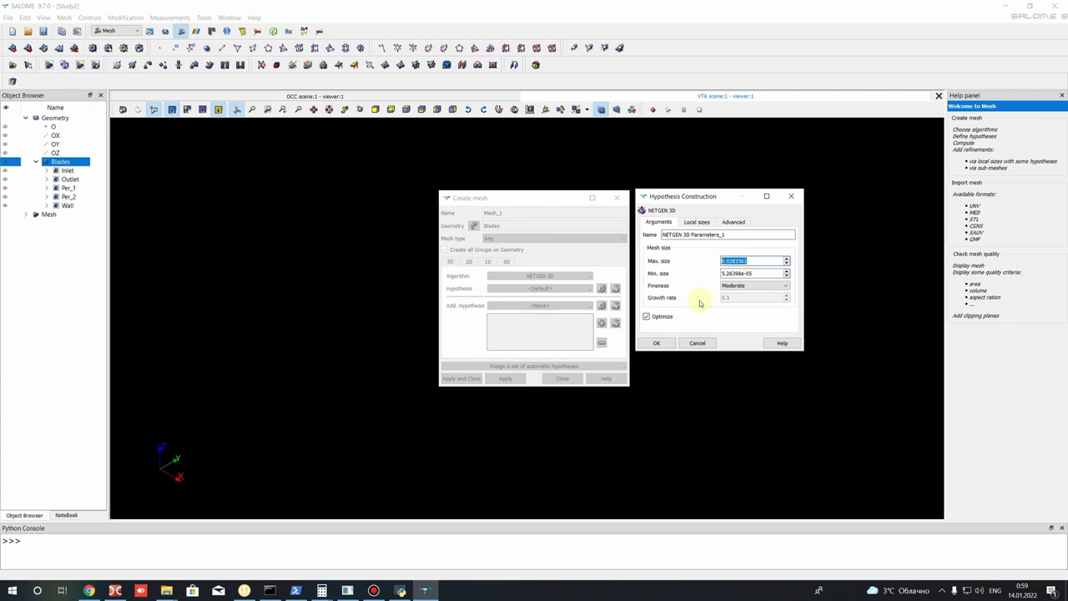
pyautogui.write('0.006')
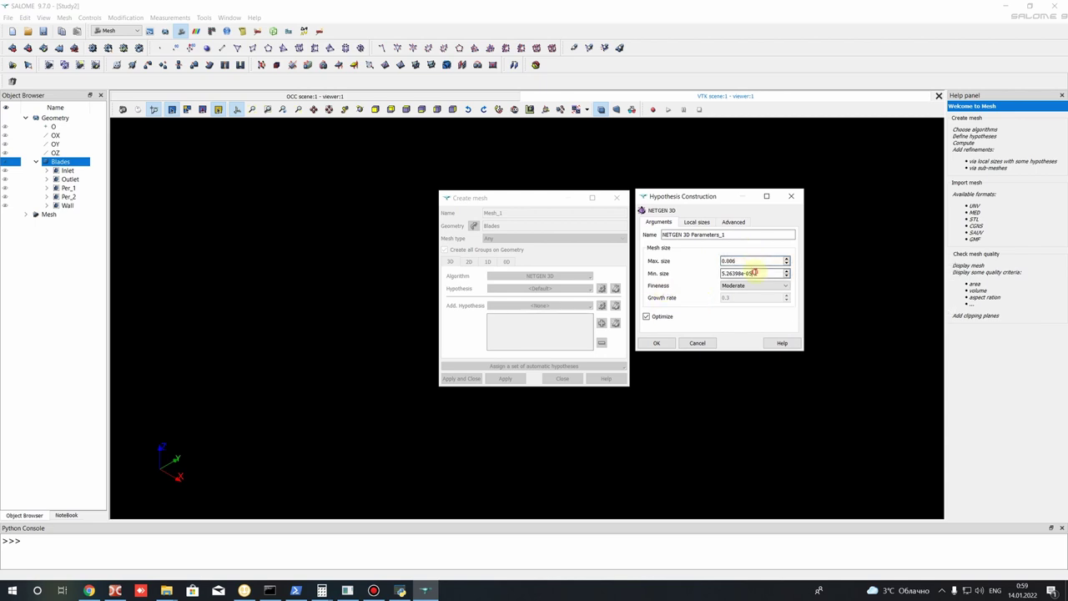
pyautogui.moveTo(756, 273); pyautogui.dragTo(704, 274)
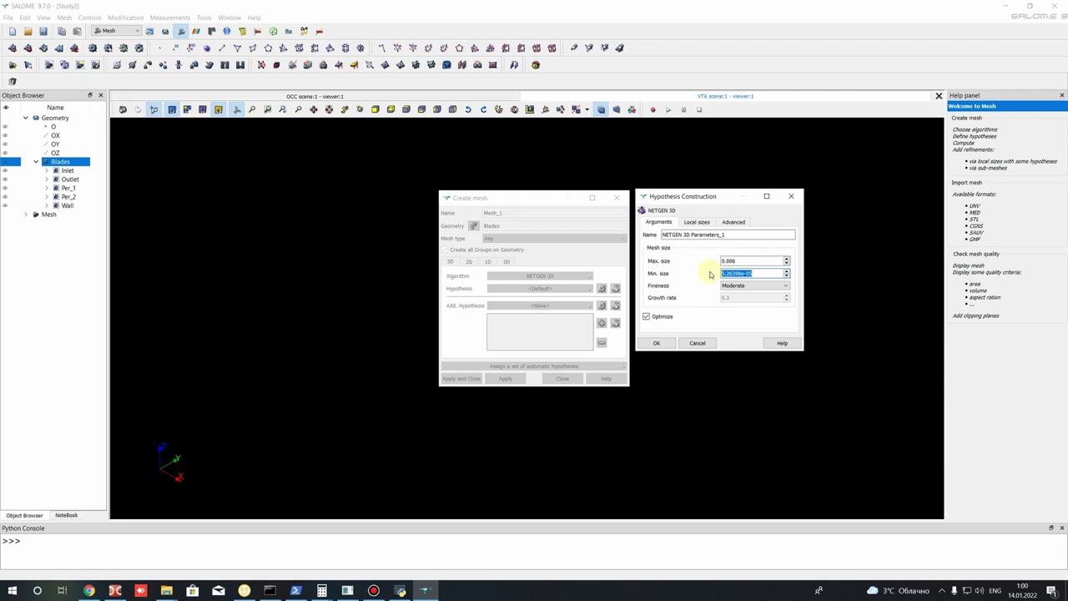
pyautogui.write('0.')
pyautogui.click(723, 273)
pyautogui.click(654, 342)
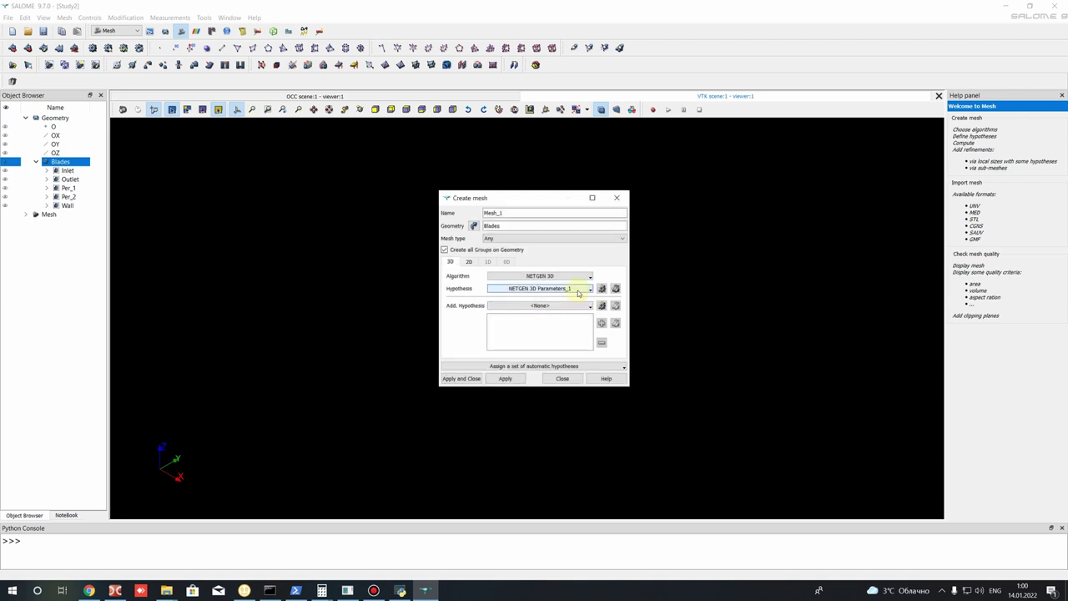
# Step: Use NETGEN 1D-2D for 2D with a NETGEN 2D Parameters_1 hypothesis: max 0.006, min 0.001
pyautogui.click(469, 261)
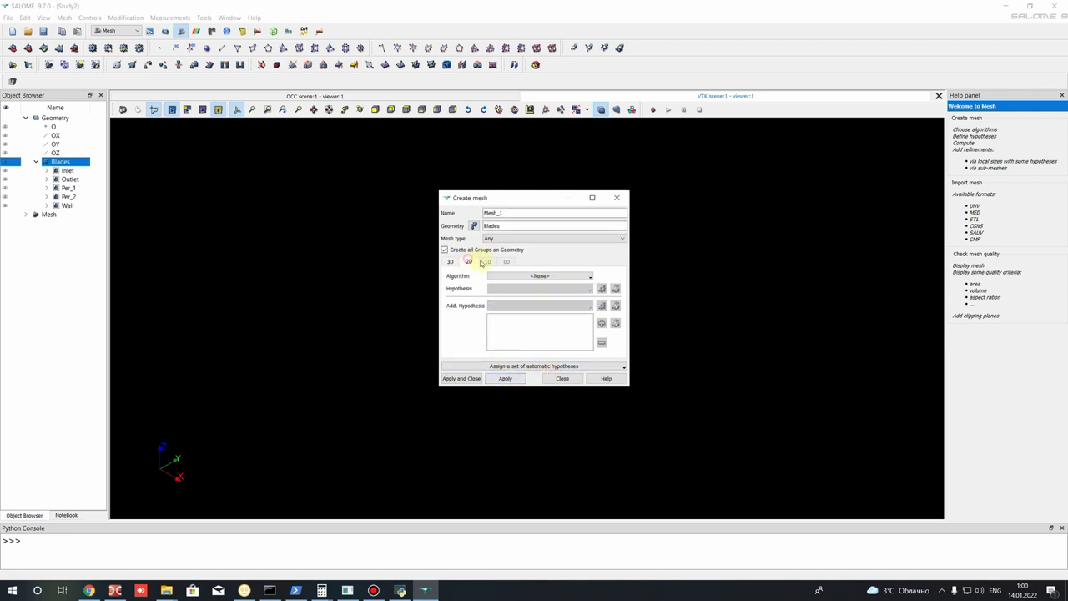
pyautogui.click(541, 276)
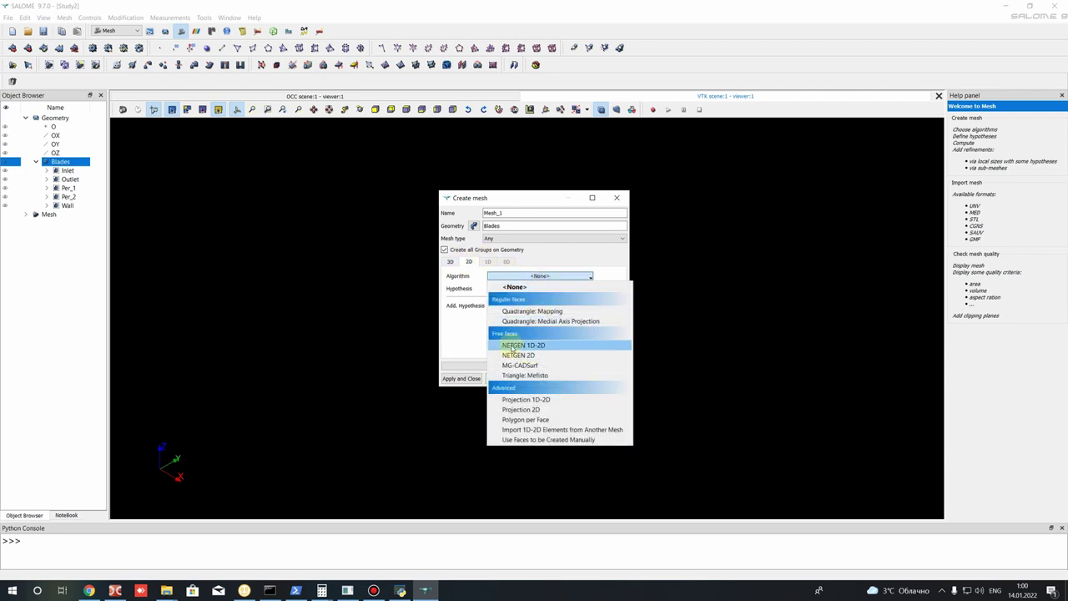
pyautogui.click(532, 345)
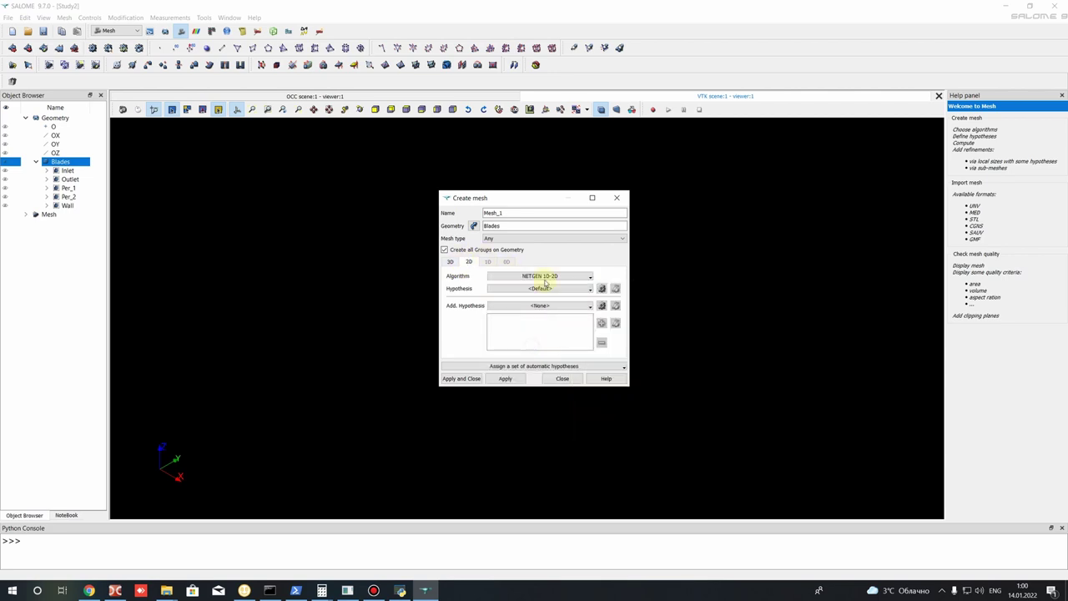
pyautogui.click(602, 288)
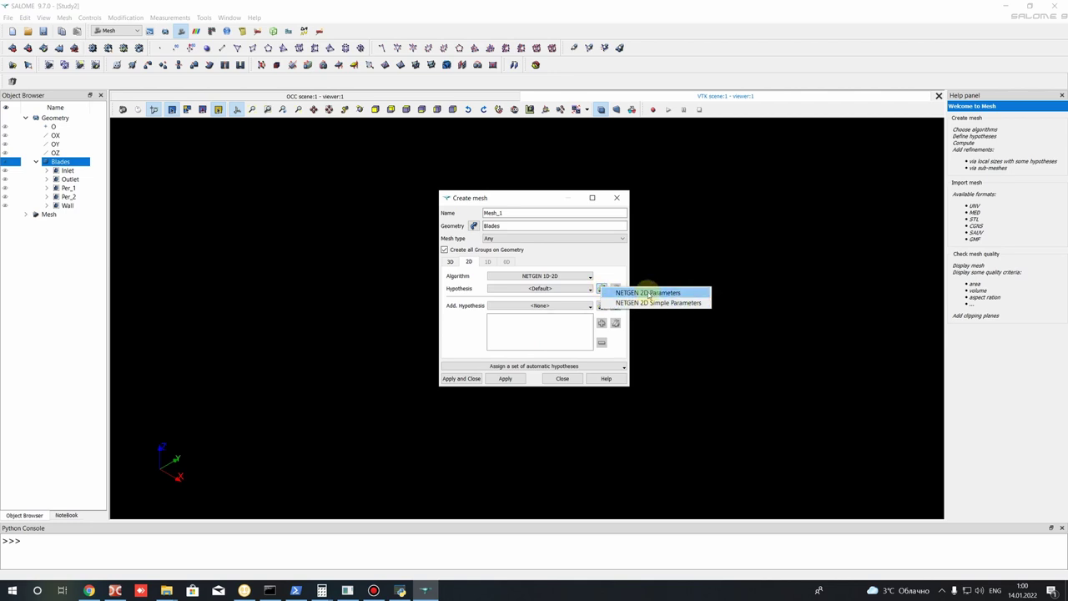
pyautogui.click(634, 292)
pyautogui.moveTo(574, 246); pyautogui.dragTo(534, 249)
pyautogui.write('0.0')
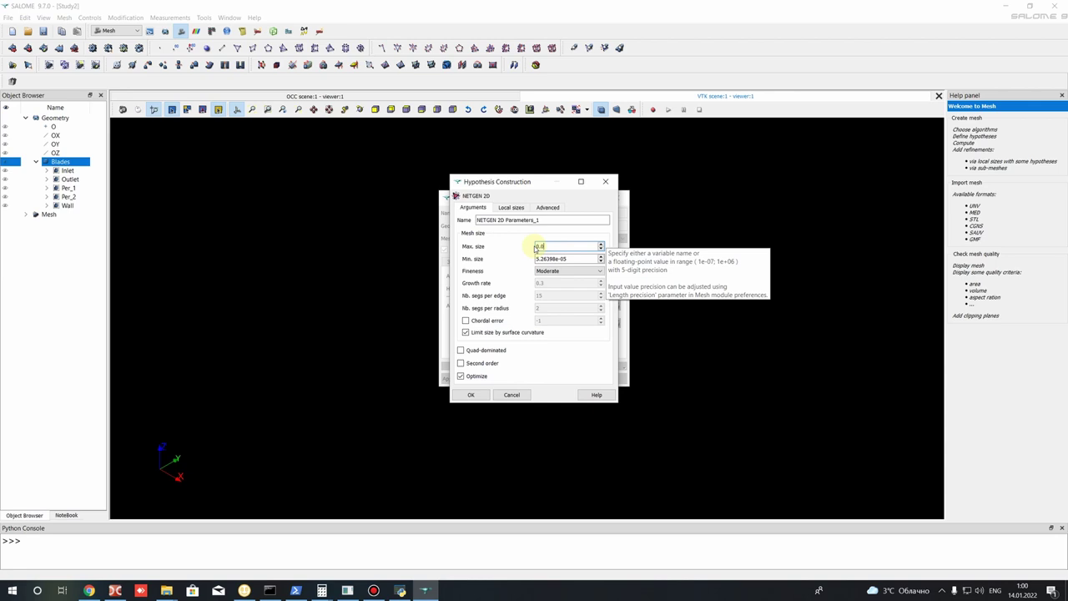
pyautogui.write('06')
pyautogui.moveTo(575, 257); pyautogui.dragTo(504, 260)
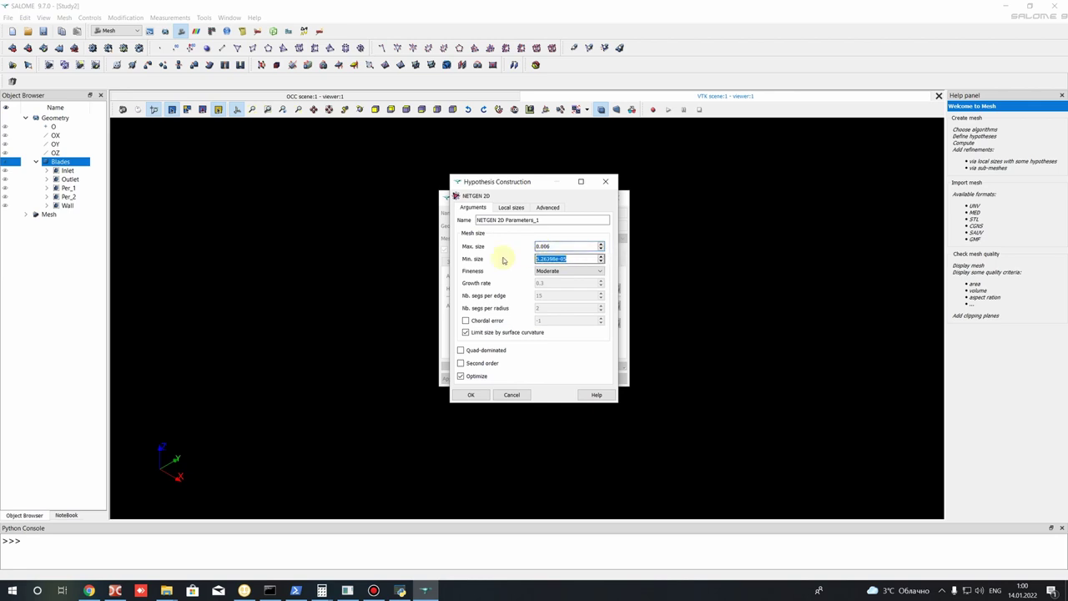
pyautogui.write('0.001')
pyautogui.click(472, 397)
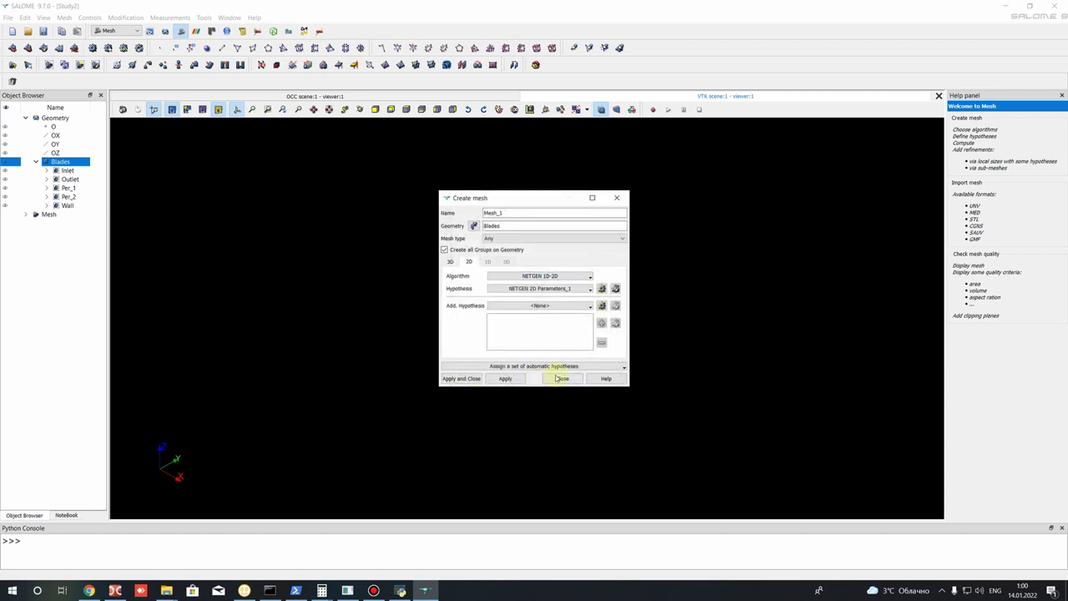
# Step: Create Mesh_1 and compute it, dismissing the computation report
pyautogui.click(468, 380)
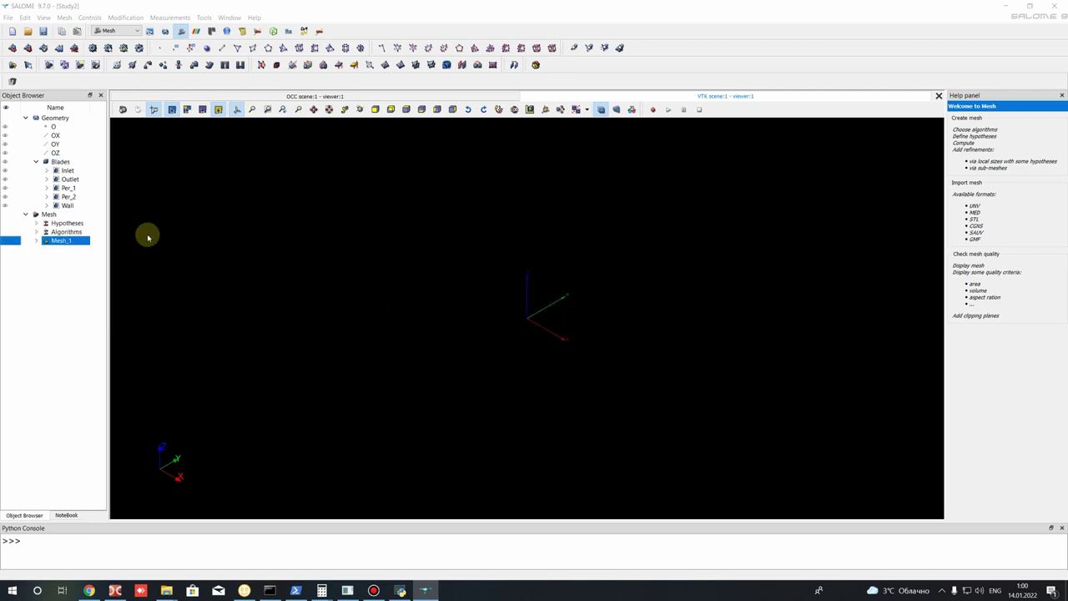
pyautogui.click(37, 242)
pyautogui.rightClick(43, 241)
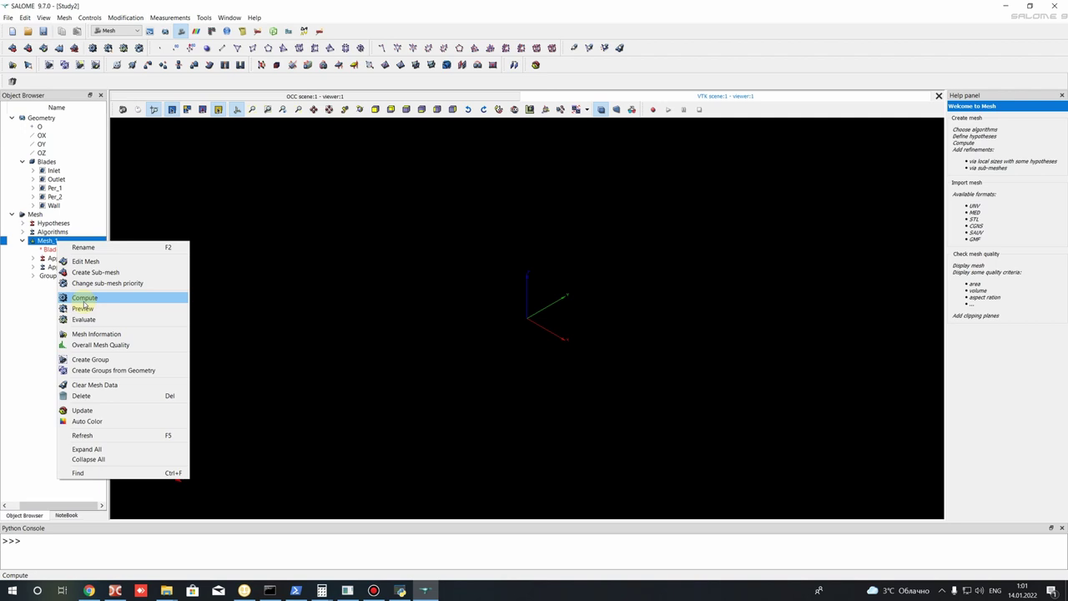
pyautogui.click(84, 299)
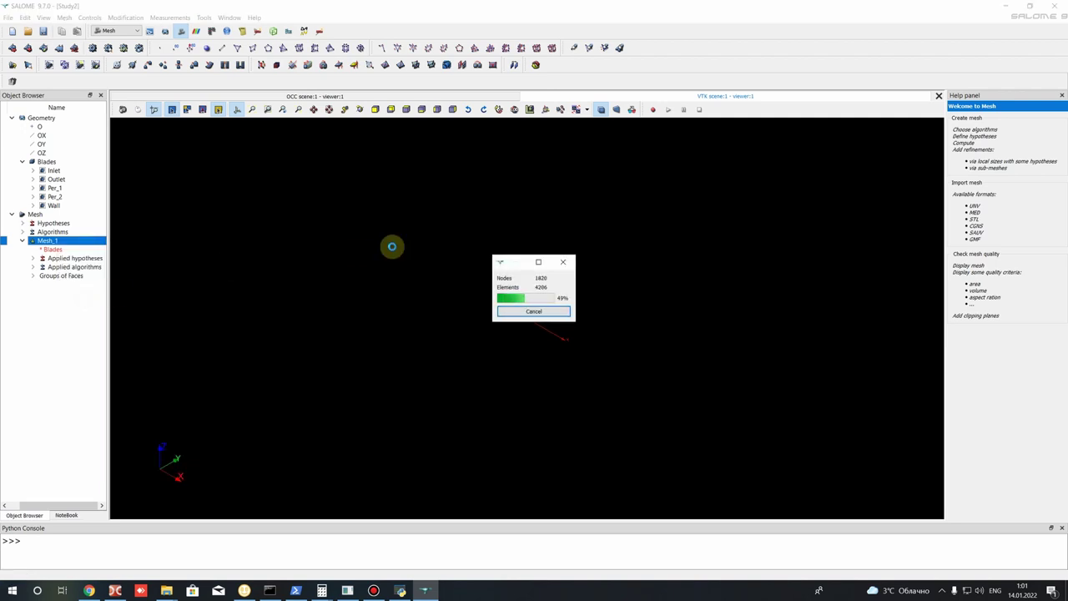
pyautogui.click(594, 421)
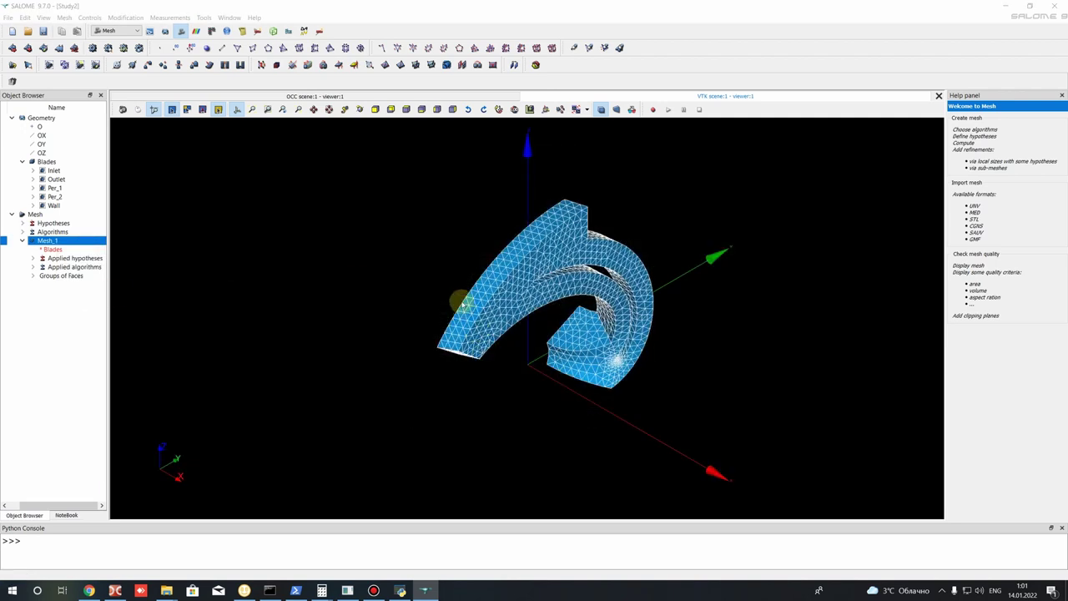
# Step: Expand Mesh_1's Groups of Faces and widen the object browser while orbiting the mesh
pyautogui.keyDown('ctrl'); pyautogui.moveTo(512, 276); pyautogui.dragTo(325, 292, button='right'); pyautogui.keyUp('ctrl')
pyautogui.click(32, 276)
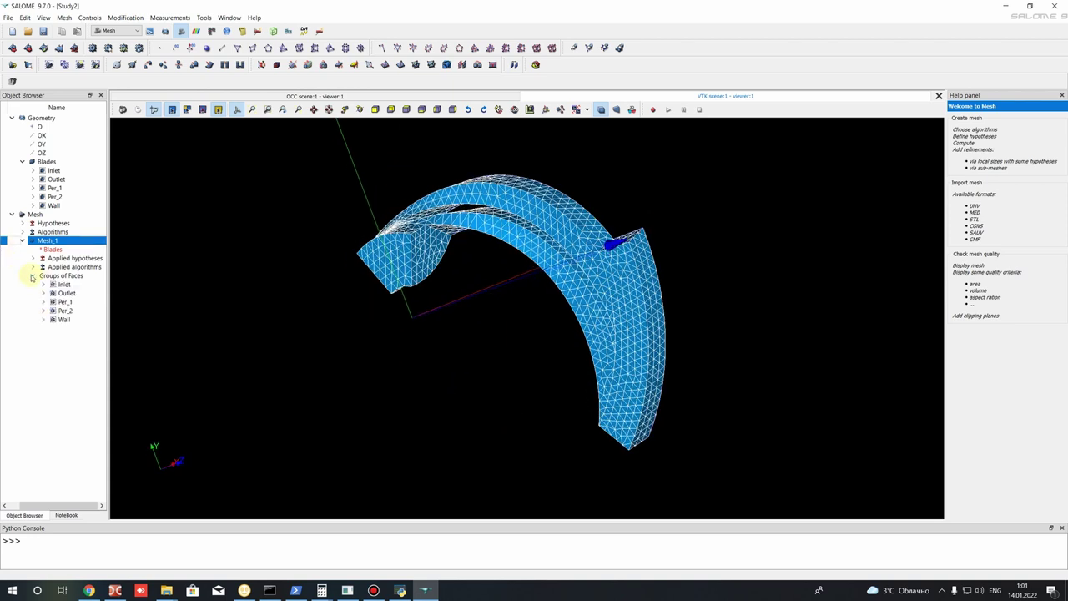
pyautogui.moveTo(47, 505); pyautogui.dragTo(32, 504)
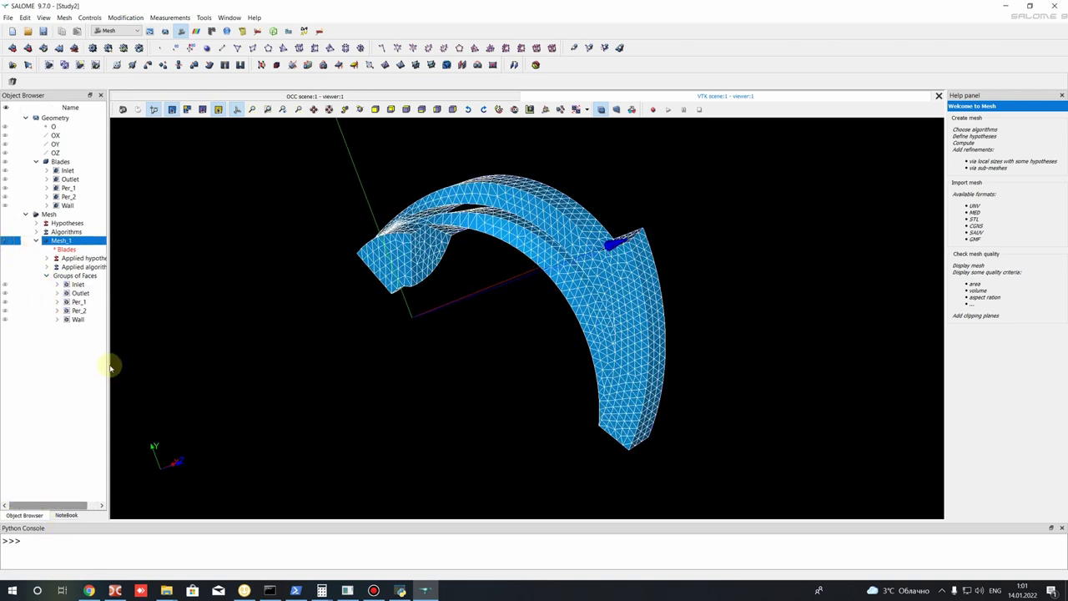
pyautogui.moveTo(108, 359); pyautogui.dragTo(171, 342)
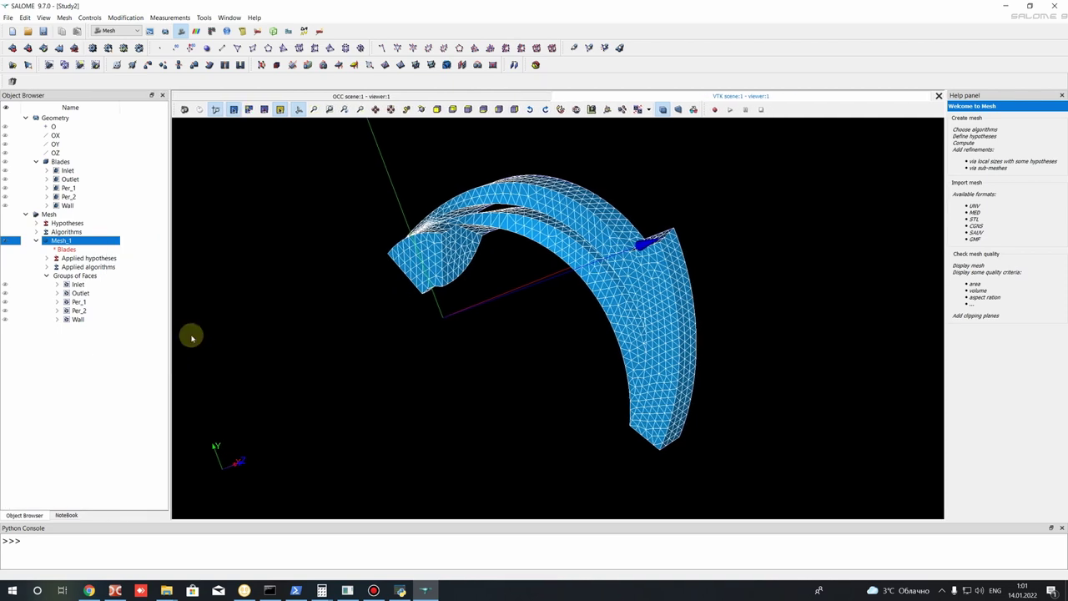
pyautogui.keyDown('ctrl'); pyautogui.moveTo(535, 286); pyautogui.dragTo(387, 255, button='right'); pyautogui.keyUp('ctrl')
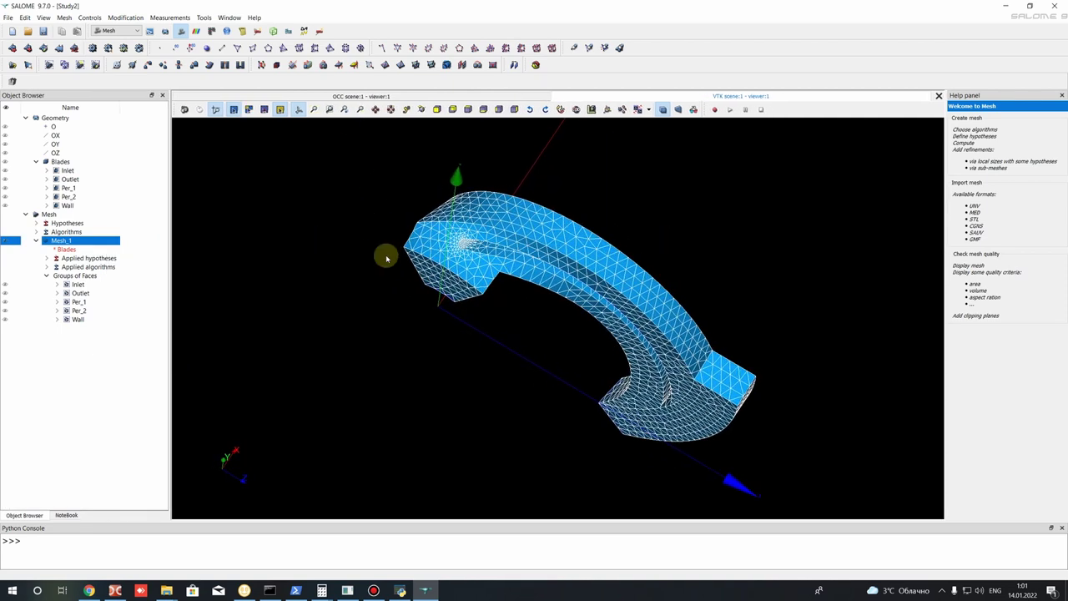
pyautogui.scroll(5, 525, 232)
pyautogui.scroll(2, 476, 236)
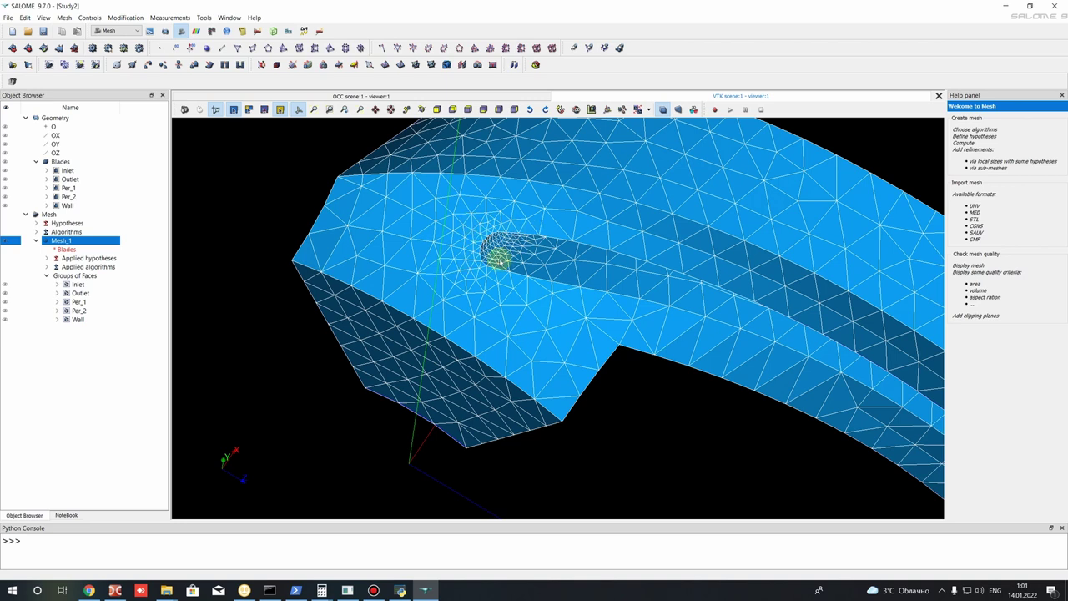
pyautogui.scroll(-2, 729, 325)
pyautogui.scroll(-2, 729, 326)
pyautogui.moveTo(718, 342); pyautogui.dragTo(720, 220, button='middle')
pyautogui.moveTo(634, 350); pyautogui.dragTo(410, 268, button='middle')
# Step: Toggle the Inlet, Outlet, Per_1, Per_2 and Wall groups to highlight each on the mesh
pyautogui.click(5, 287)
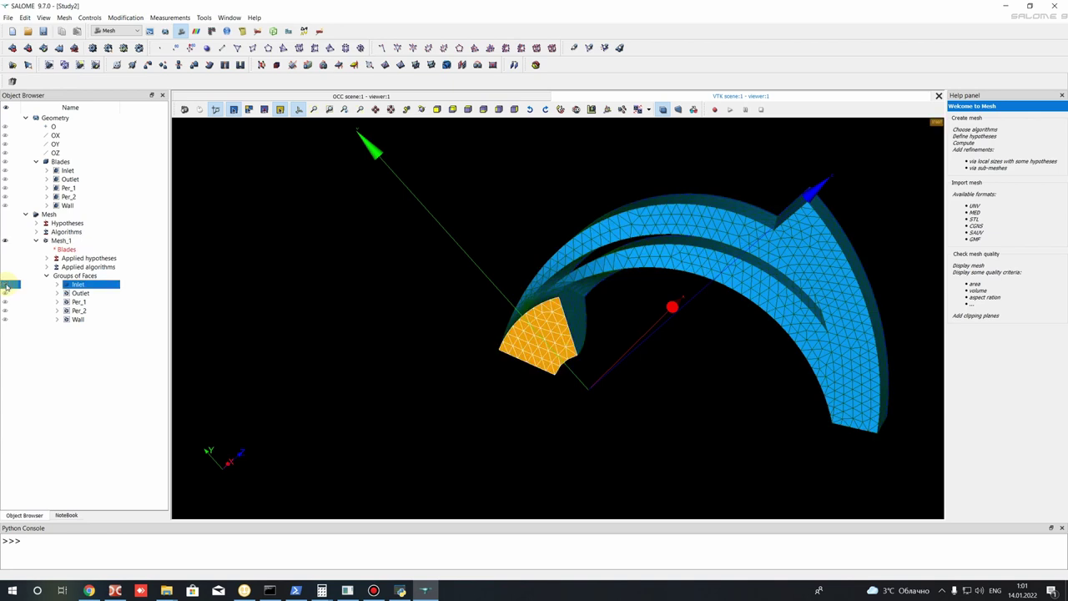
pyautogui.click(5, 294)
pyautogui.moveTo(359, 276); pyautogui.dragTo(802, 187, button='middle')
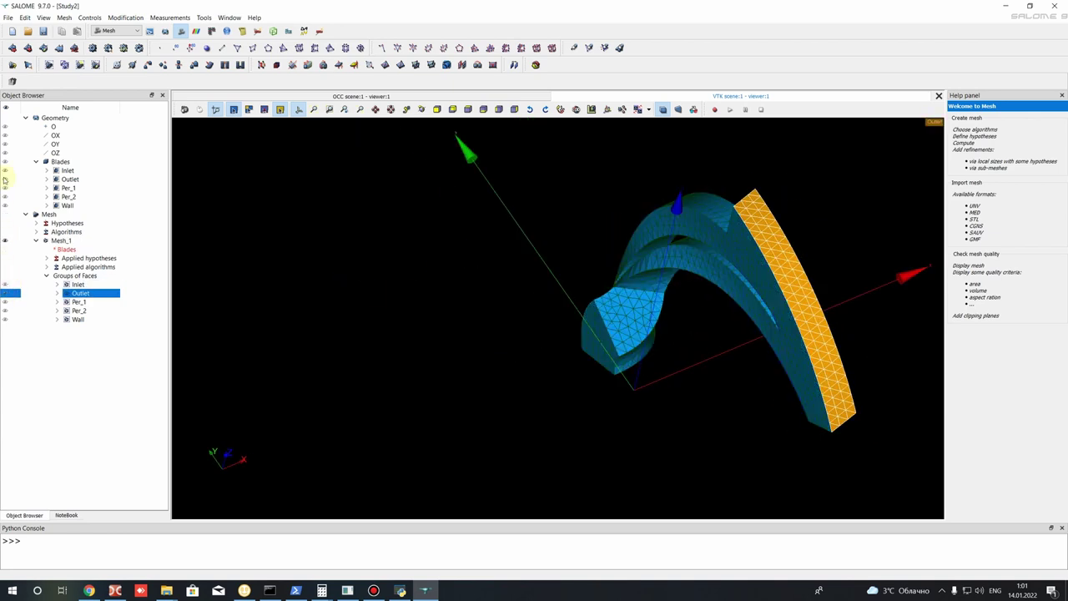
pyautogui.click(5, 293)
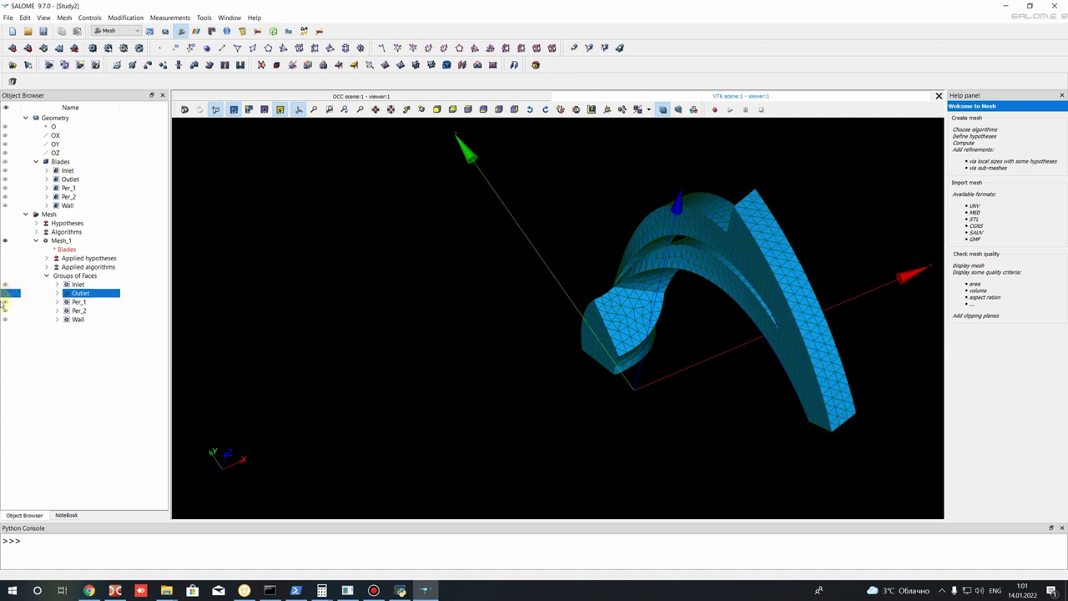
pyautogui.click(5, 284)
pyautogui.click(54, 285)
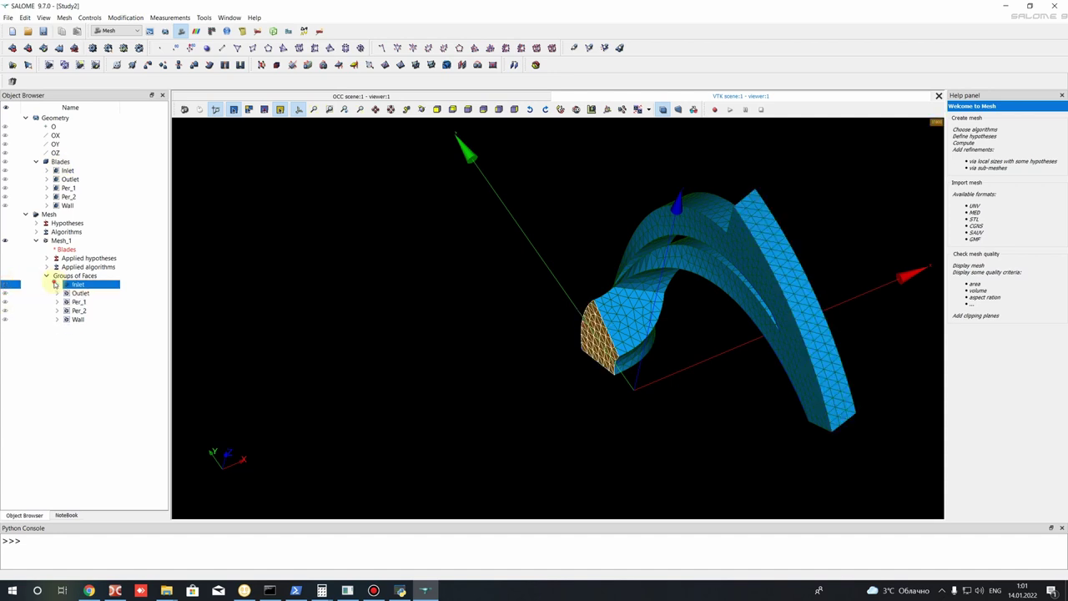
pyautogui.click(5, 285)
pyautogui.click(6, 302)
pyautogui.click(5, 302)
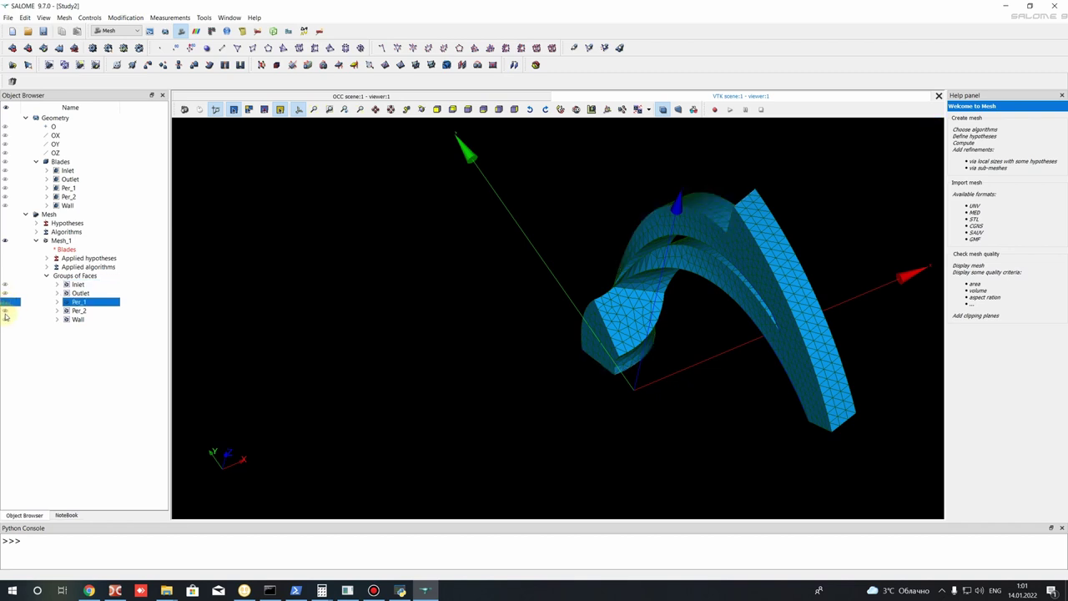
pyautogui.click(5, 311)
pyautogui.click(5, 328)
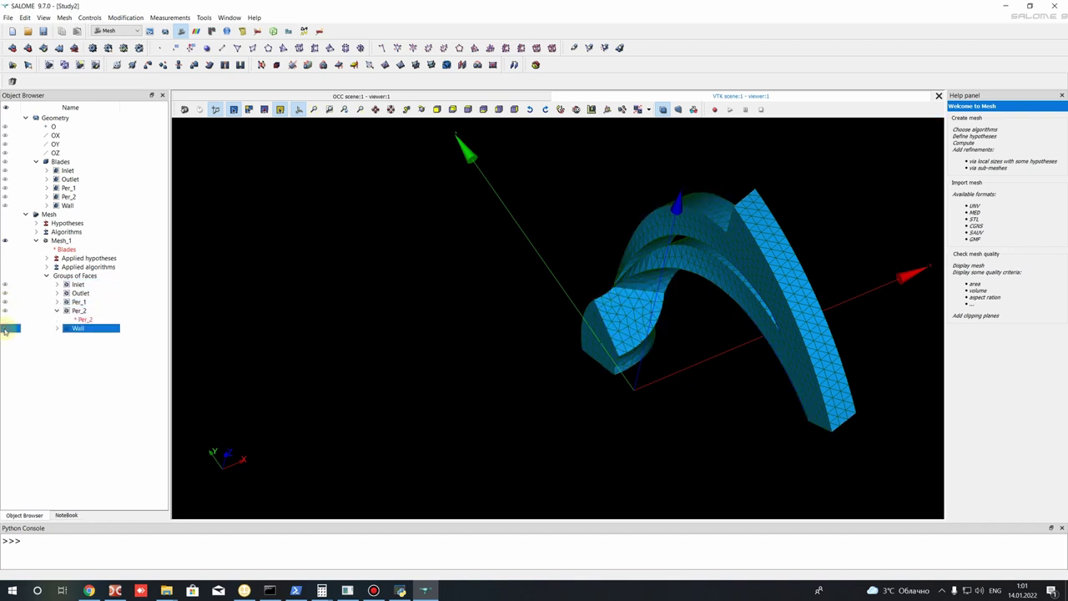
pyautogui.click(57, 310)
pyautogui.keyDown('ctrl'); pyautogui.moveTo(724, 294); pyautogui.dragTo(618, 203, button='right'); pyautogui.keyUp('ctrl')
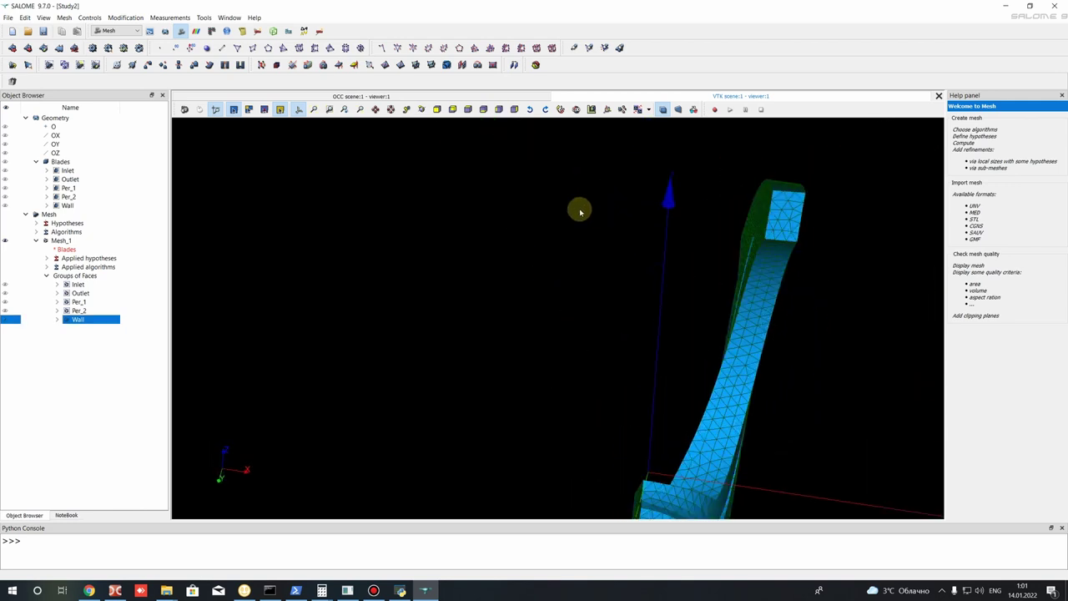
pyautogui.keyDown('ctrl'); pyautogui.moveTo(580, 212); pyautogui.dragTo(804, 306, button='right'); pyautogui.keyUp('ctrl')
# Step: Select Mesh_1 and orbit the blade mesh to tilted side and top views
pyautogui.click(835, 305)
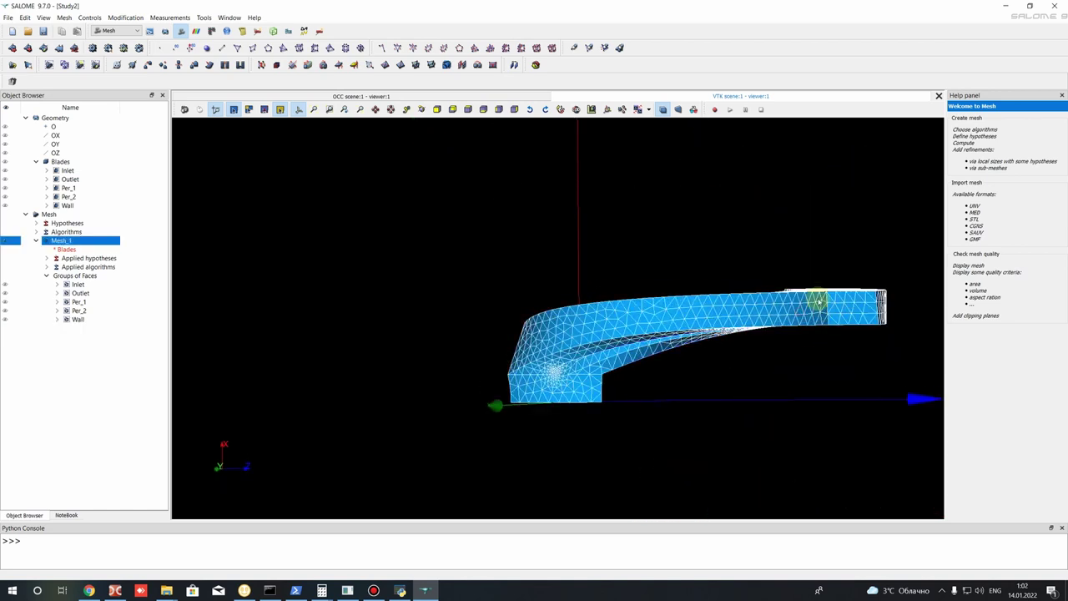
pyautogui.keyDown('ctrl'); pyautogui.moveTo(634, 207); pyautogui.dragTo(710, 391, button='right'); pyautogui.keyUp('ctrl')
pyautogui.keyDown('ctrl'); pyautogui.moveTo(838, 369); pyautogui.dragTo(578, 297, button='right'); pyautogui.keyUp('ctrl')
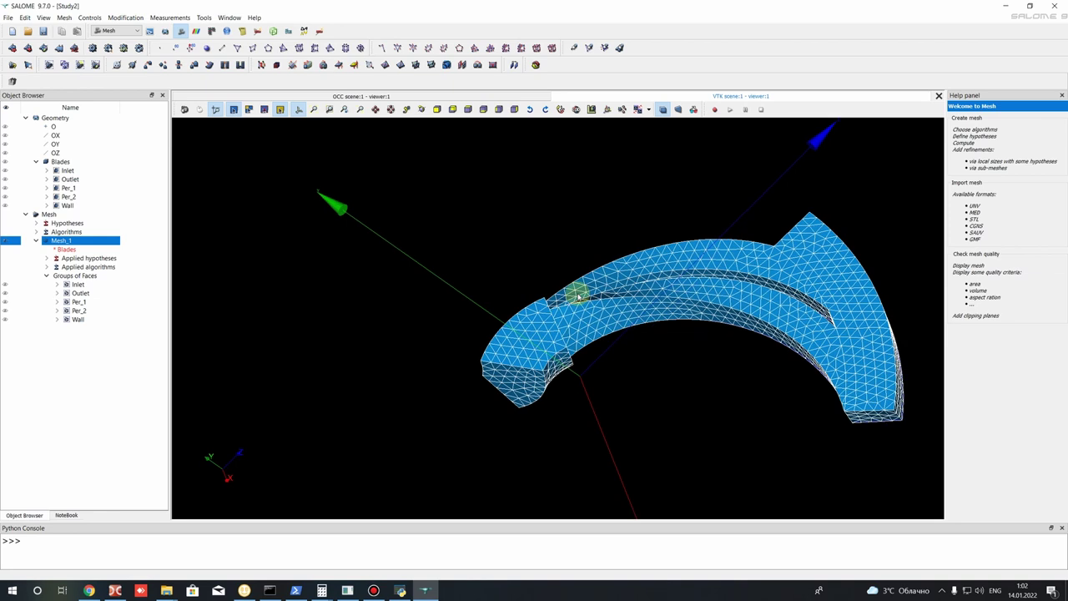
pyautogui.scroll(10, 629, 303)
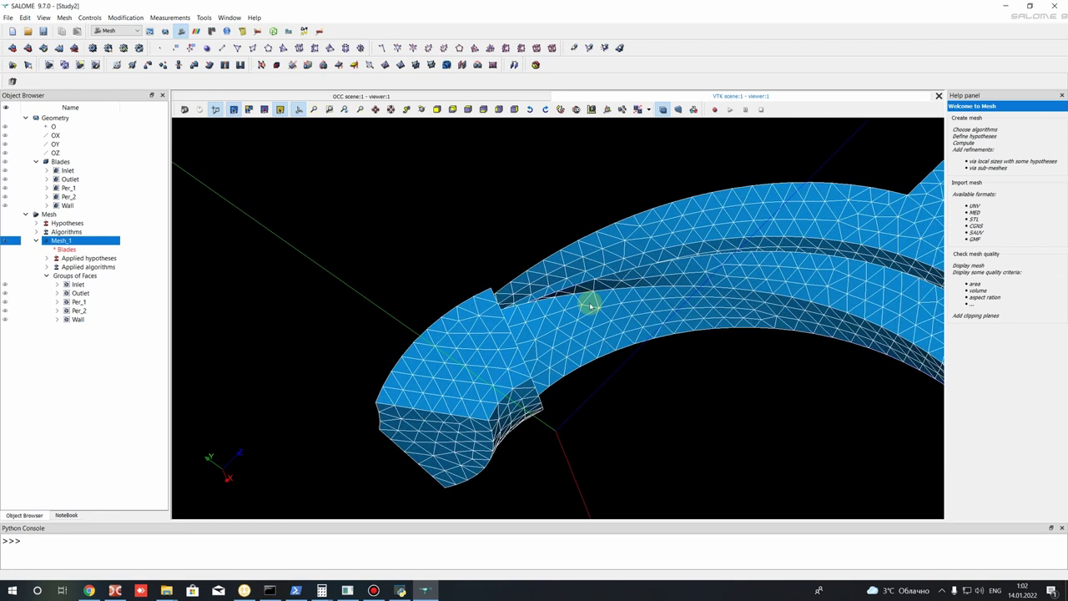
pyautogui.keyDown('ctrl'); pyautogui.moveTo(604, 253); pyautogui.dragTo(623, 189, button='right'); pyautogui.keyUp('ctrl')
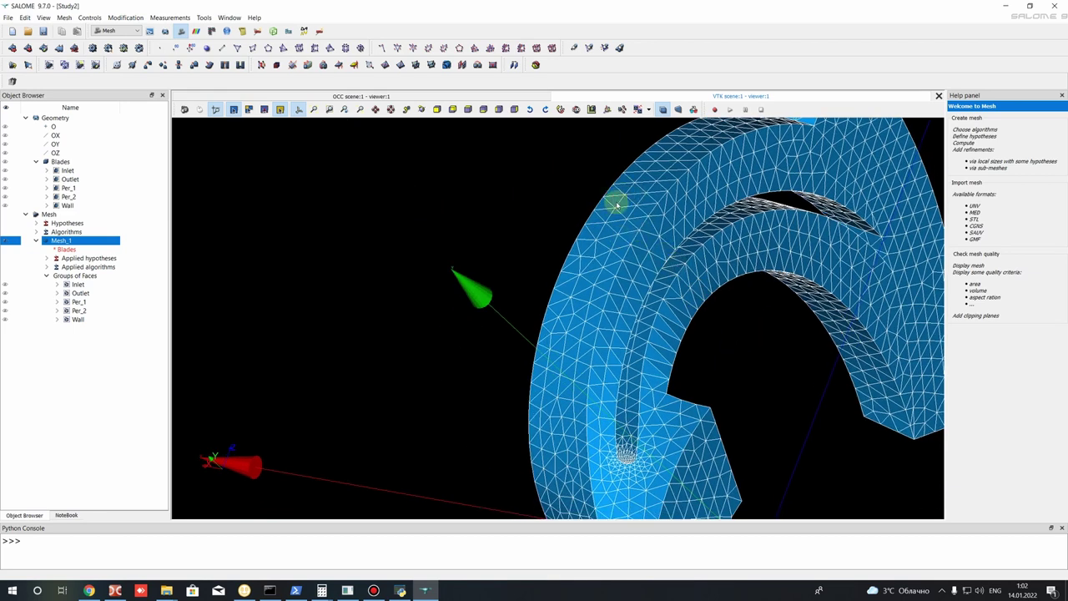
pyautogui.keyDown('ctrl'); pyautogui.moveTo(625, 195); pyautogui.dragTo(672, 306, button='right'); pyautogui.keyUp('ctrl')
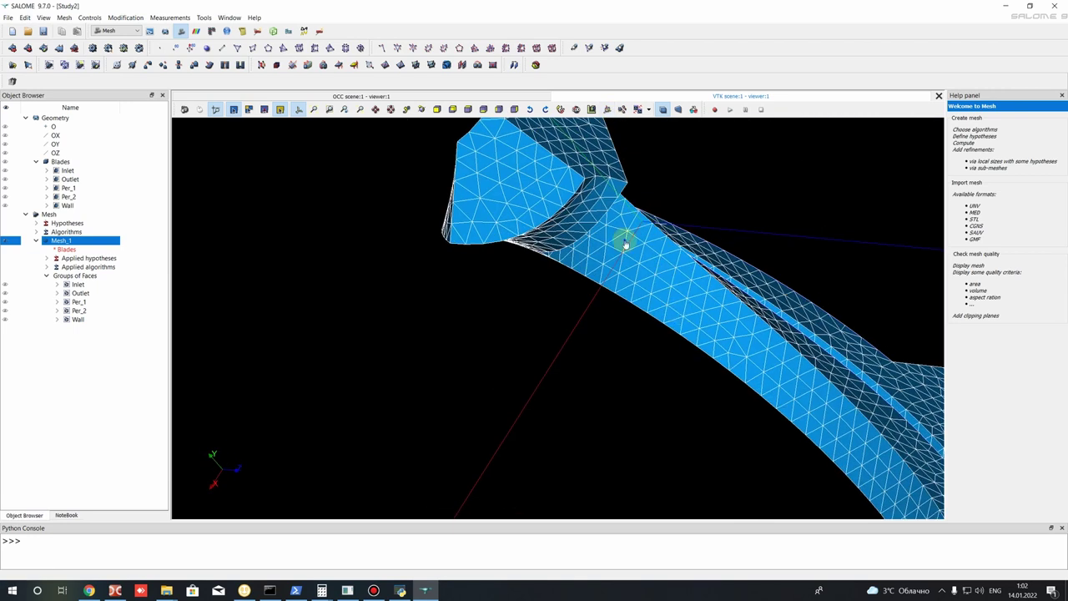
# Step: Zoom out and orbit the blade once more, then switch to the Geometry module
pyautogui.scroll(-5, 660, 309)
pyautogui.keyDown('ctrl'); pyautogui.moveTo(668, 288); pyautogui.dragTo(618, 322, button='right'); pyautogui.keyUp('ctrl')
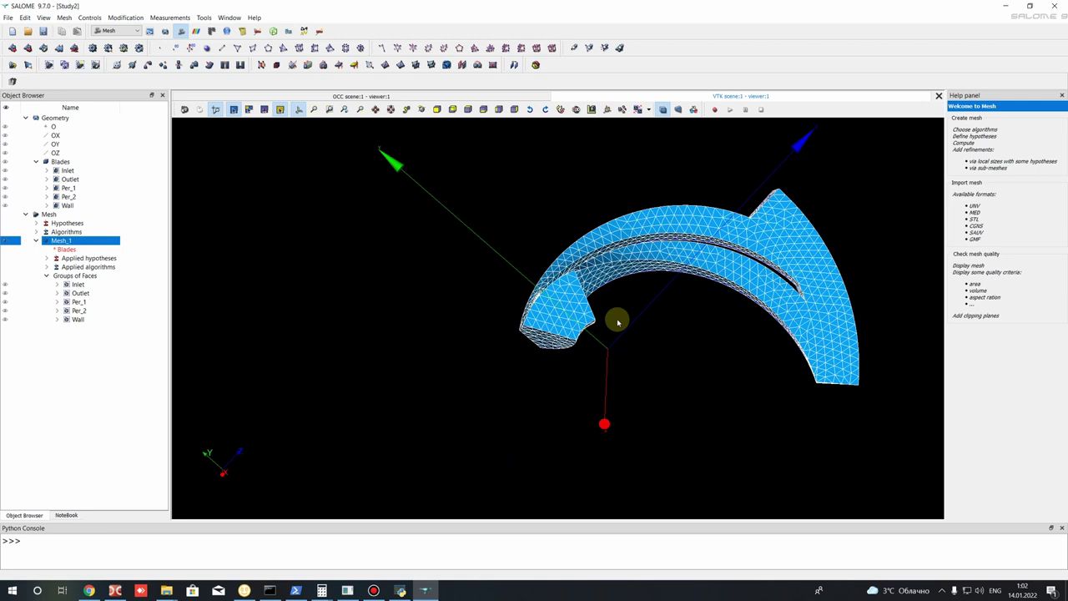
pyautogui.scroll(3, 622, 313)
pyautogui.keyDown('ctrl'); pyautogui.moveTo(632, 293); pyautogui.dragTo(778, 219, button='right'); pyautogui.keyUp('ctrl')
pyautogui.moveTo(522, 305); pyautogui.dragTo(497, 302)
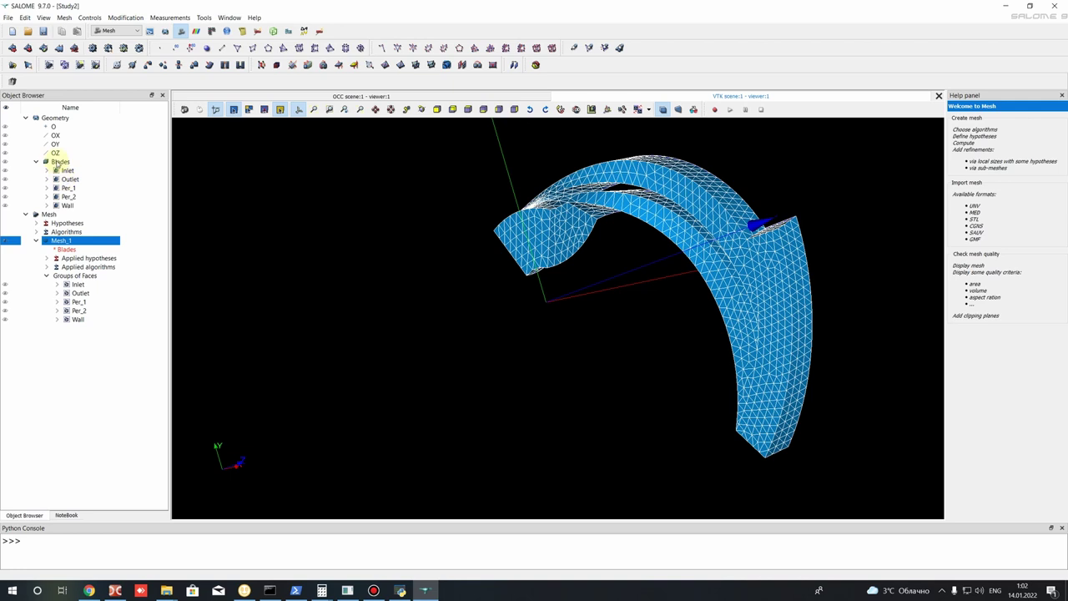
pyautogui.click(124, 31)
pyautogui.click(112, 46)
# Step: Inspect the Per_1 groups and the Blades ImportSTEP details in the study tree
pyautogui.click(68, 191)
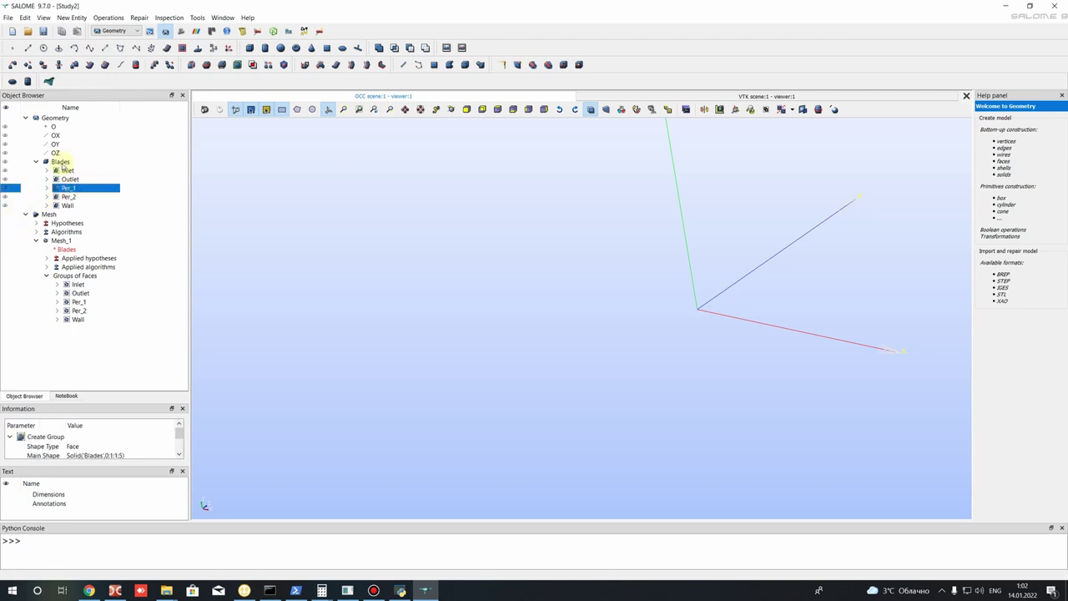
pyautogui.click(62, 161)
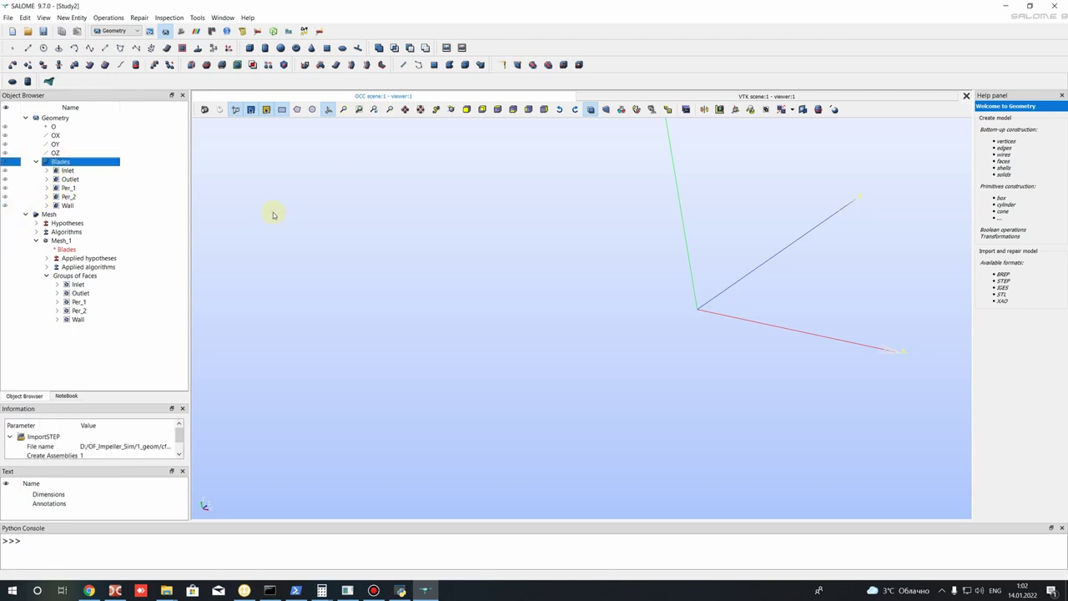
pyautogui.click(72, 302)
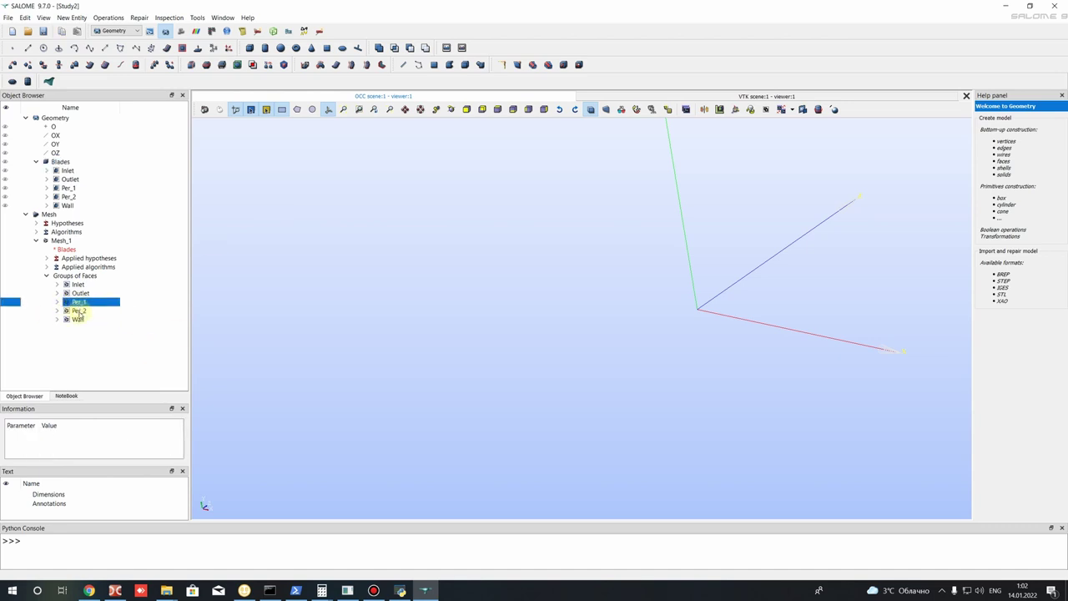
pyautogui.click(62, 162)
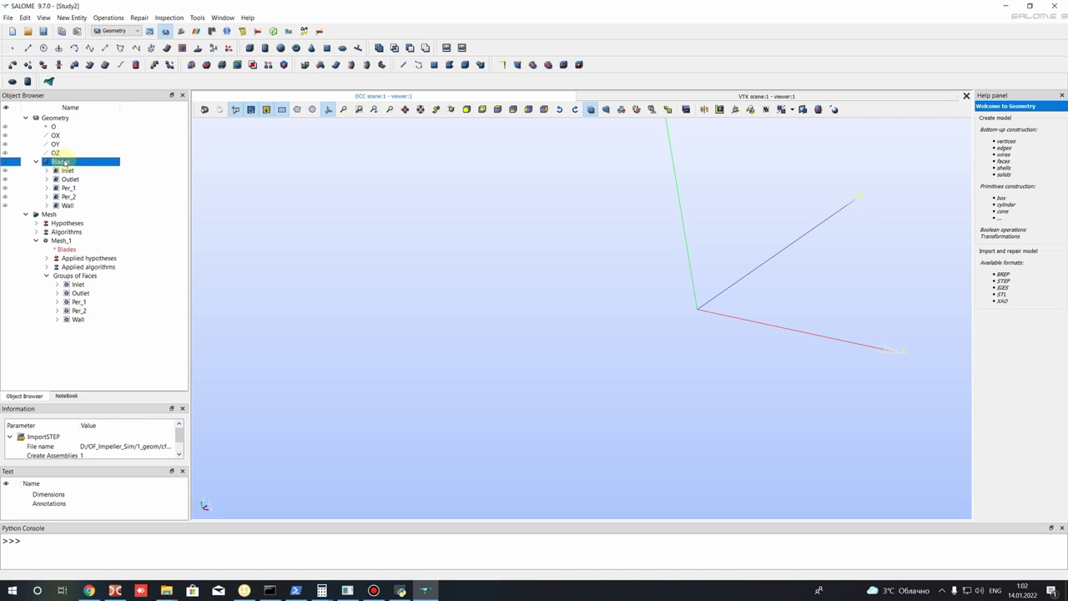
pyautogui.scroll(-5, 643, 270)
pyautogui.scroll(6, 579, 329)
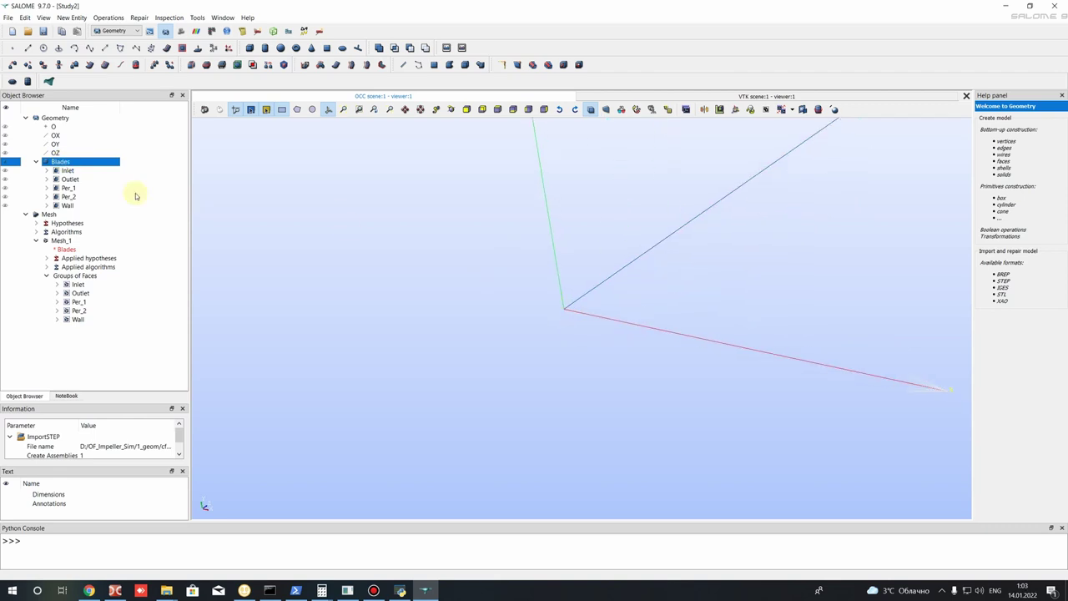
# Step: Show the Blades geometry in the viewer and bring up the New Entity menu
pyautogui.click(6, 161)
pyautogui.scroll(-4, 537, 267)
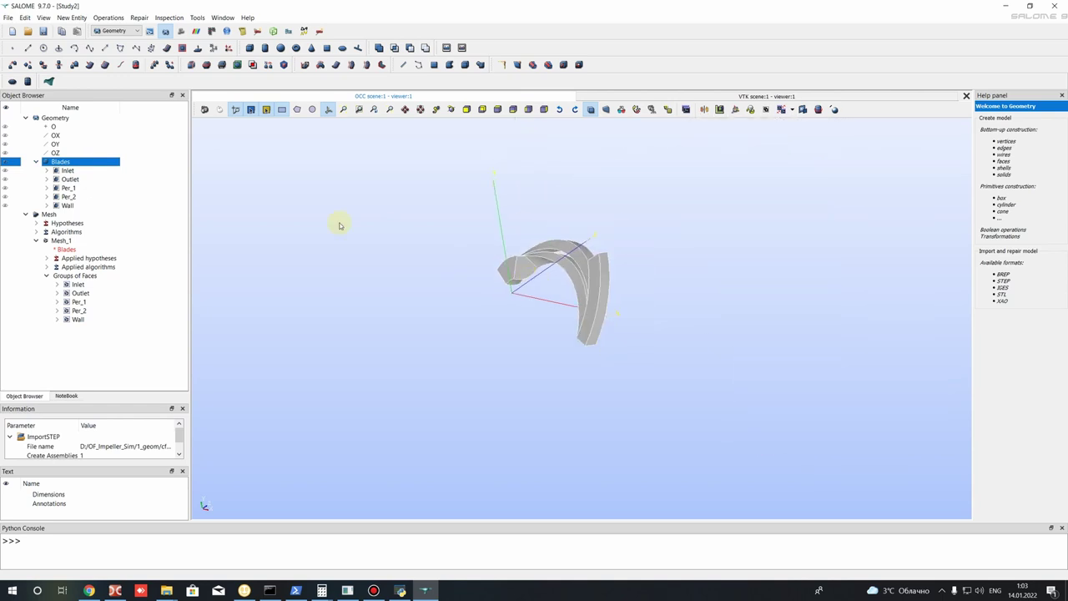
pyautogui.scroll(3, 340, 225)
pyautogui.click(67, 17)
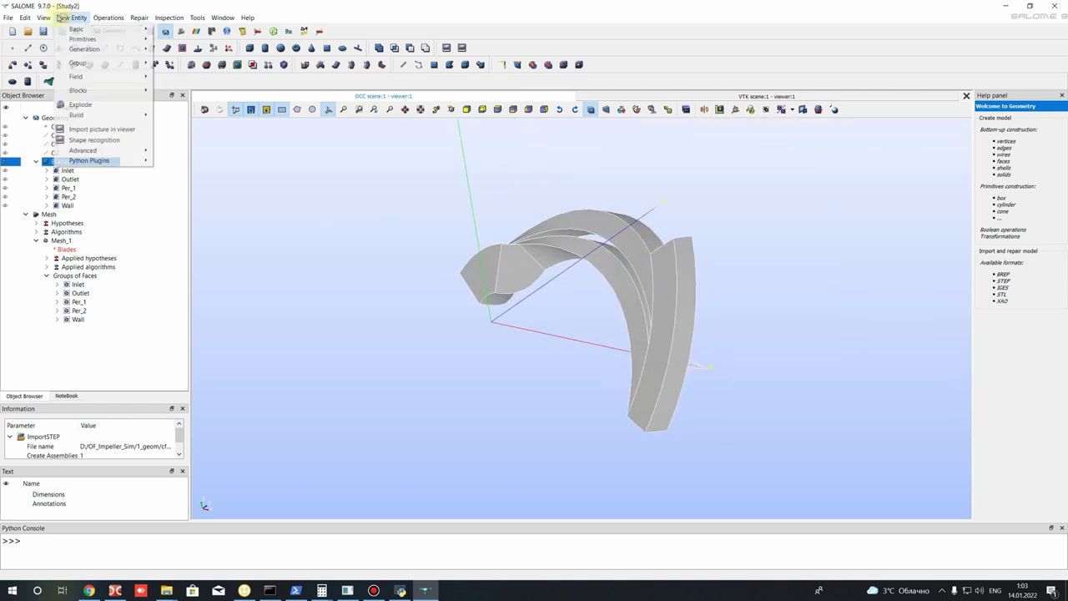
# Step: Start a Face-type group on Blades and create Per1_1 from the top periodic face
pyautogui.moveTo(84, 63)
pyautogui.click(177, 65)
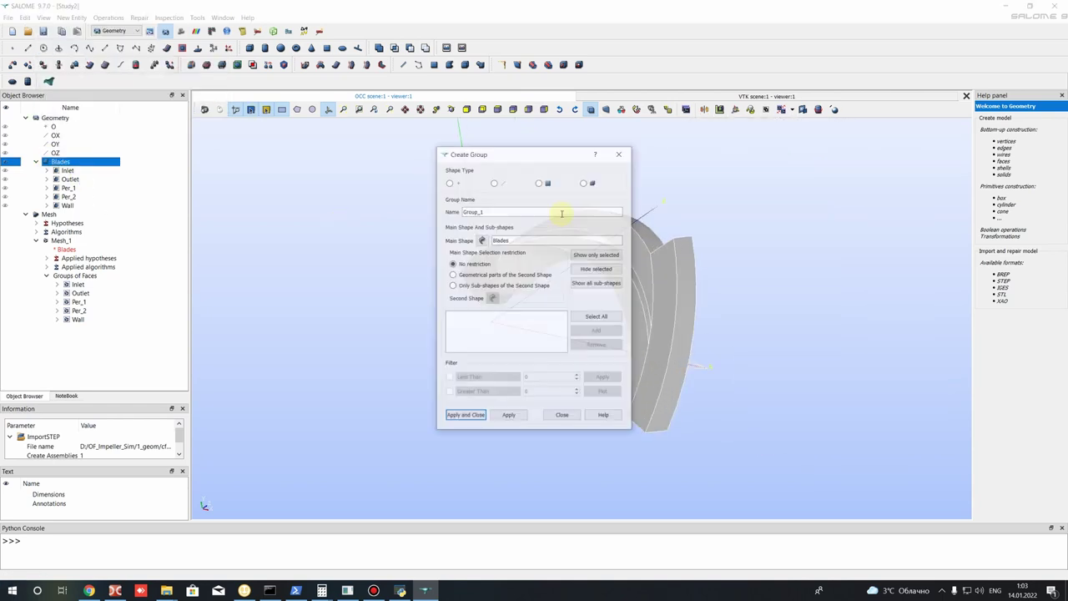
pyautogui.moveTo(519, 156); pyautogui.dragTo(302, 144)
pyautogui.click(326, 172)
pyautogui.keyDown('ctrl'); pyautogui.moveTo(556, 341); pyautogui.dragTo(558, 232, button='right'); pyautogui.keyUp('ctrl')
pyautogui.click(548, 225)
pyautogui.doubleClick(244, 201)
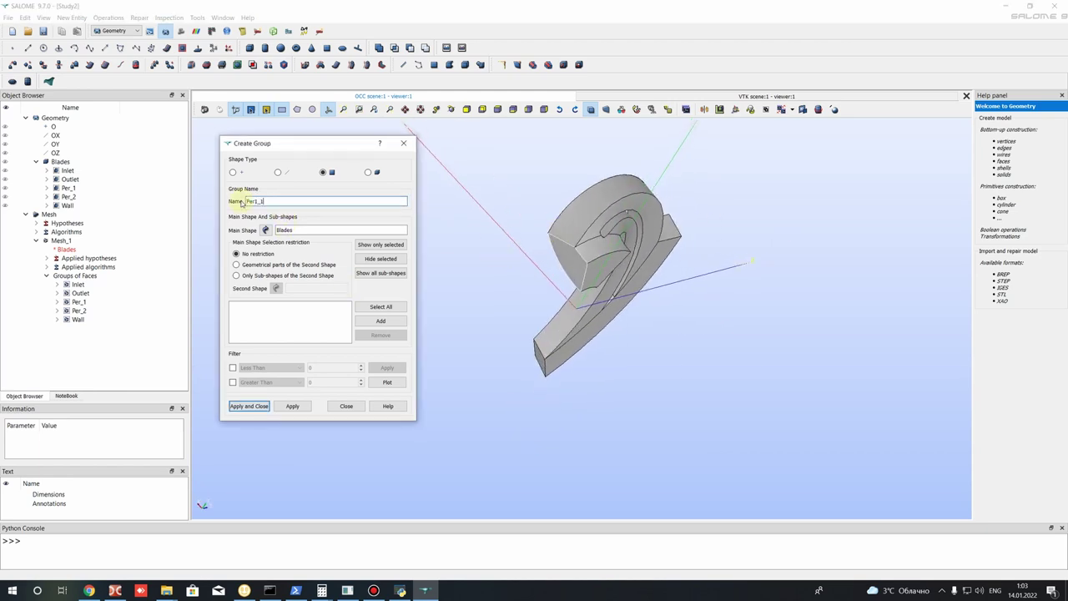
pyautogui.click(389, 322)
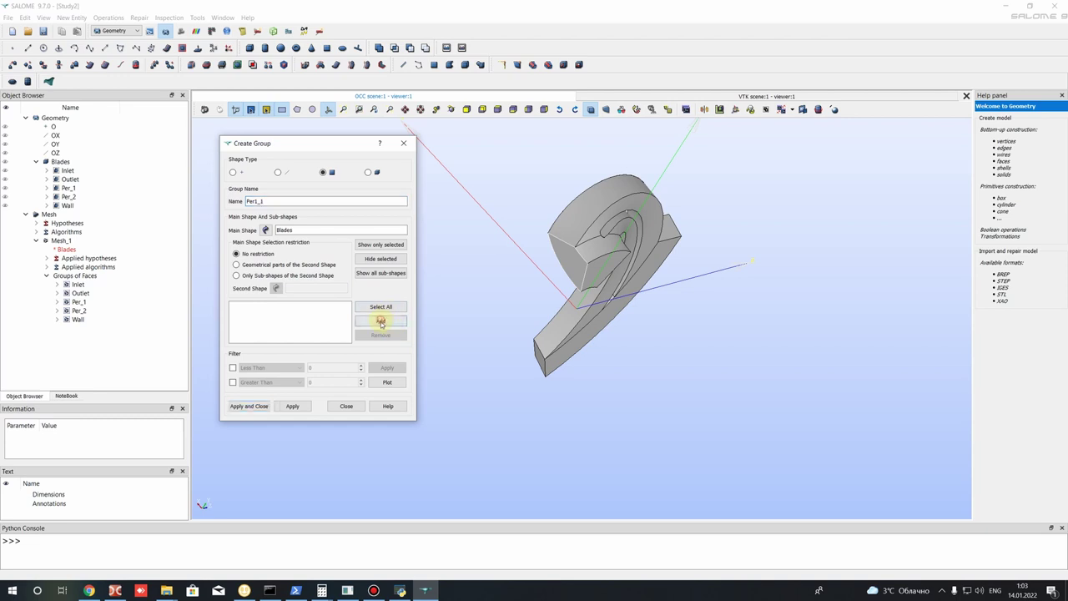
pyautogui.click(293, 406)
# Step: Create single-face groups Per1_2 and Per1_3, the latter from face 52
pyautogui.click(582, 208)
pyautogui.doubleClick(250, 202)
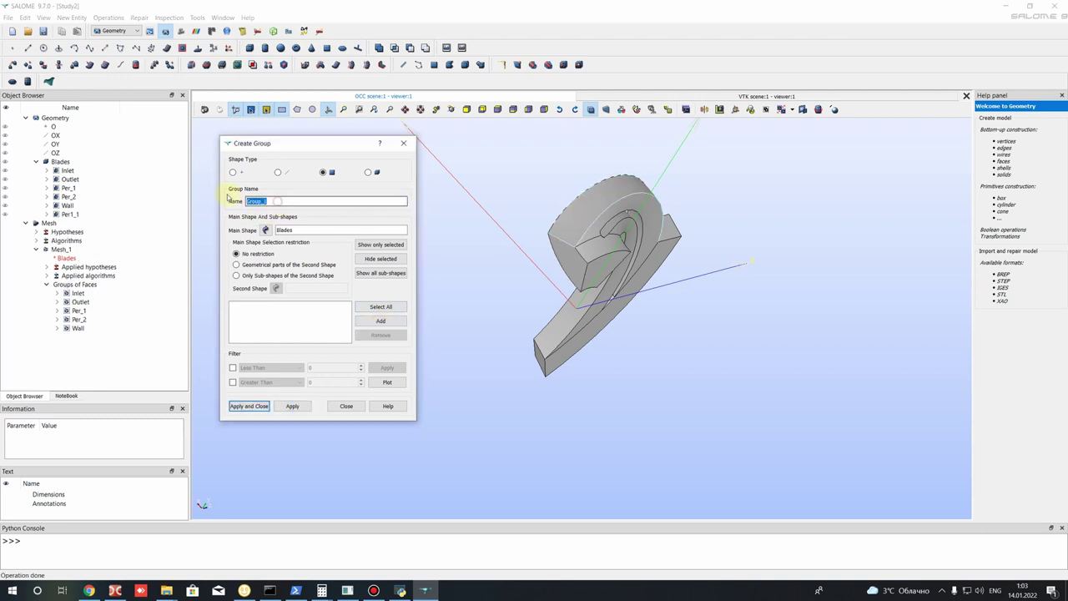
pyautogui.write('Per_')
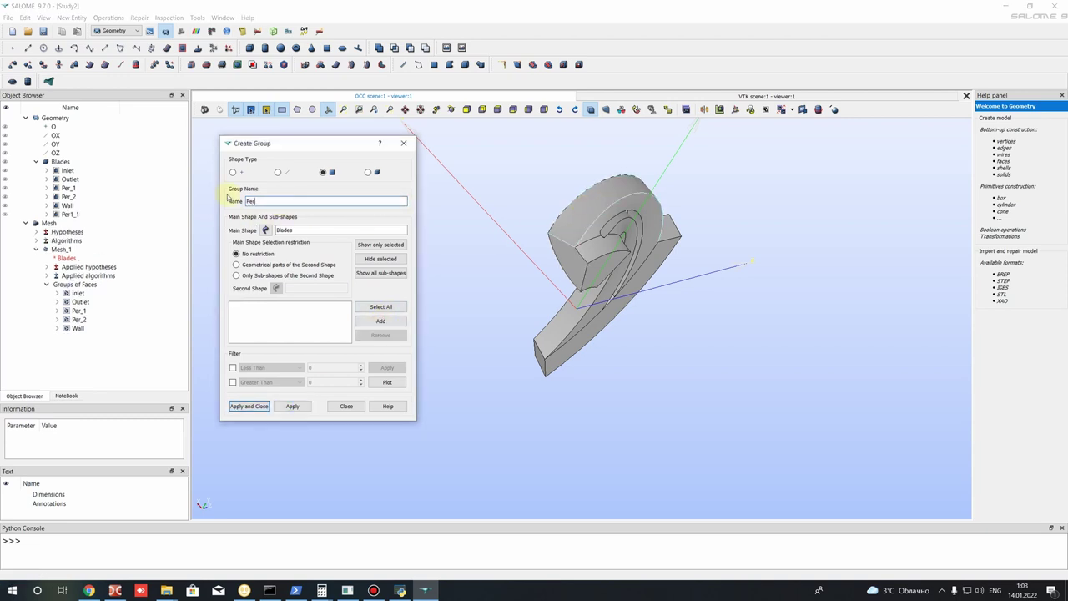
pyautogui.click(381, 321)
pyautogui.click(292, 406)
pyautogui.doubleClick(250, 202)
pyautogui.write('Per1_3')
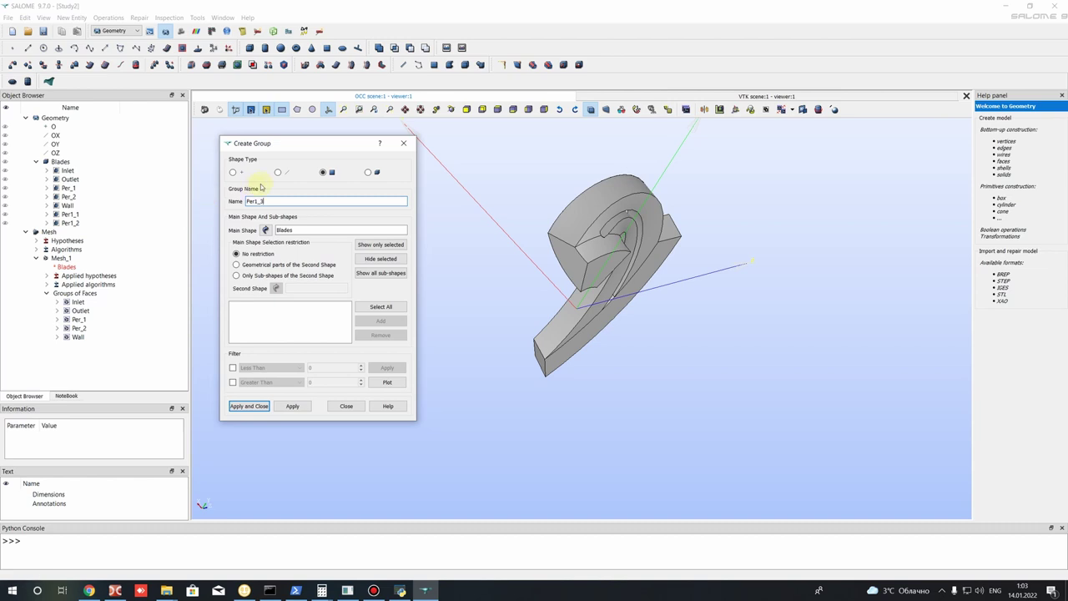
pyautogui.keyDown('ctrl'); pyautogui.moveTo(621, 200); pyautogui.dragTo(693, 197, button='right'); pyautogui.keyUp('ctrl')
pyautogui.click(694, 185)
pyautogui.click(381, 320)
pyautogui.click(293, 407)
# Step: Create groups Per2_1 from face 101 and Per2_2 from face 57
pyautogui.keyDown('ctrl'); pyautogui.moveTo(708, 300); pyautogui.dragTo(639, 231, button='right'); pyautogui.keyUp('ctrl')
pyautogui.scroll(5, 634, 234)
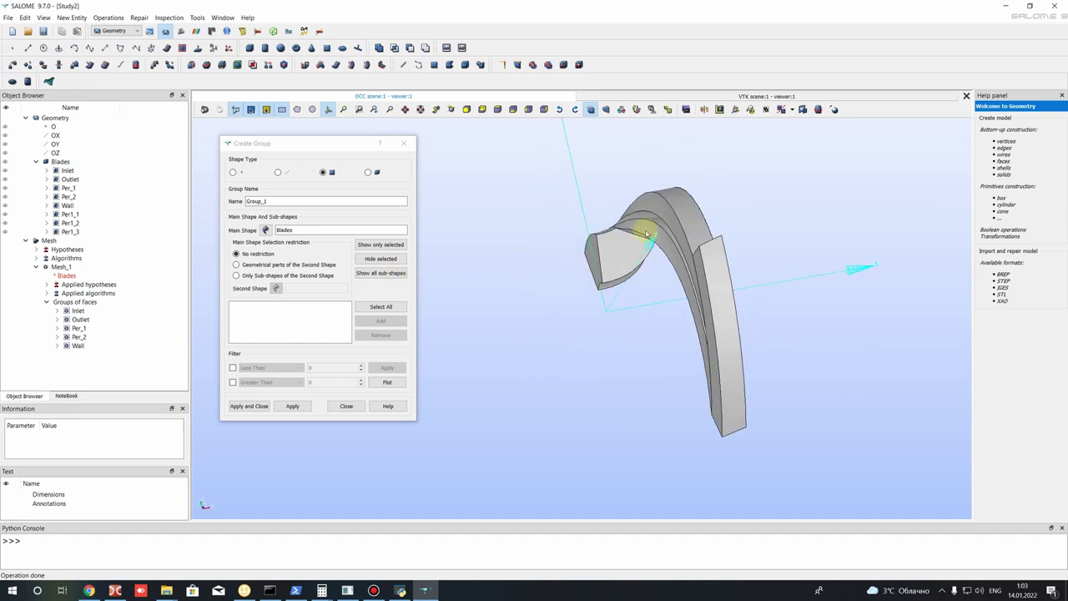
pyautogui.doubleClick(309, 201)
pyautogui.write('Per2')
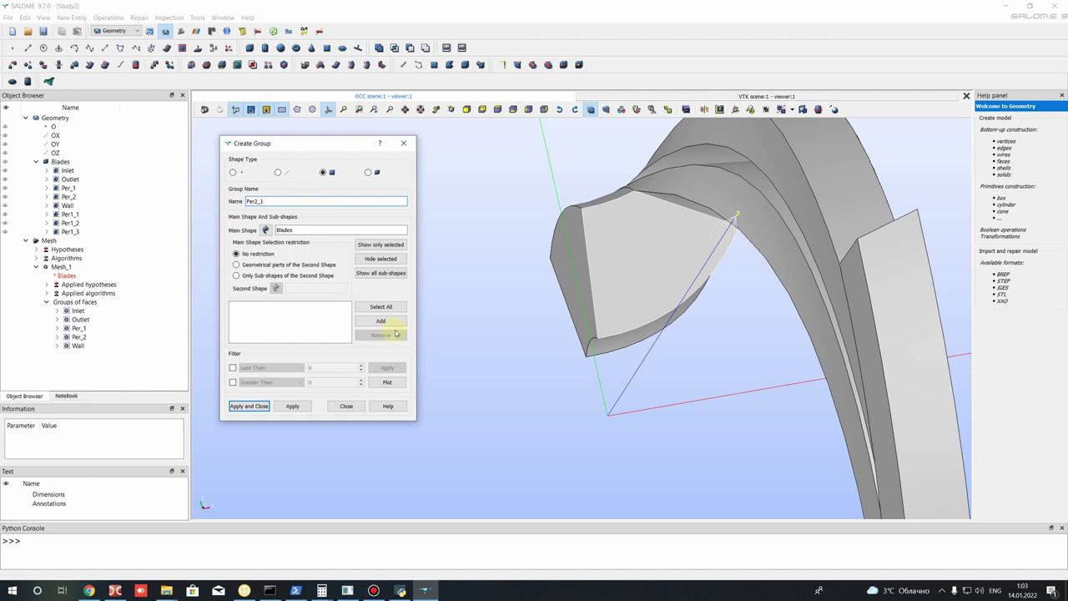
pyautogui.click(381, 320)
pyautogui.click(292, 407)
pyautogui.keyDown('ctrl'); pyautogui.moveTo(712, 300); pyautogui.dragTo(686, 270, button='right'); pyautogui.keyUp('ctrl')
pyautogui.doubleClick(297, 203)
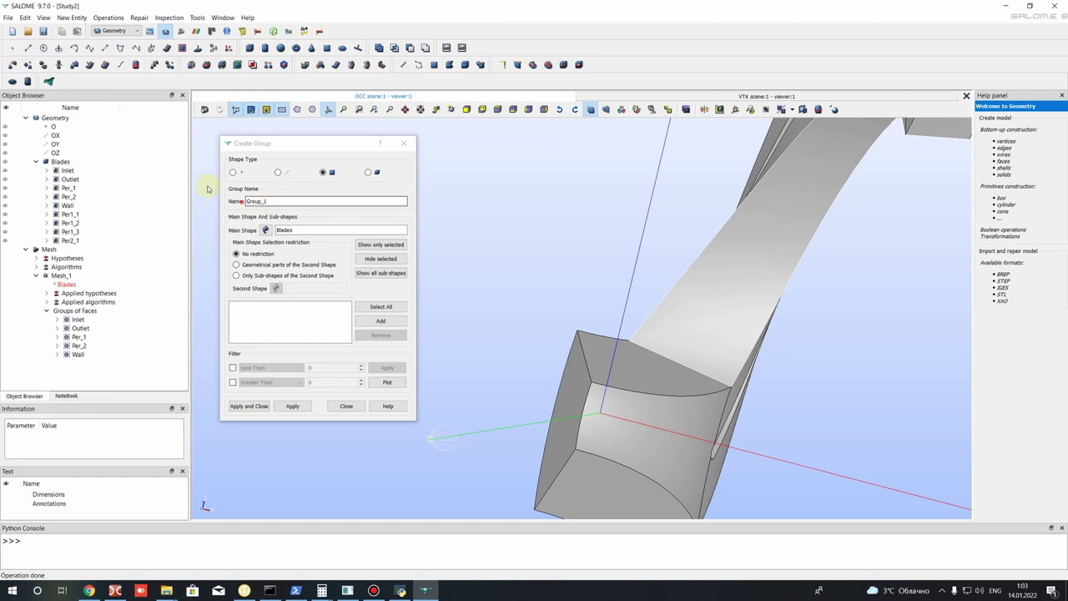
pyautogui.write('Per2_2')
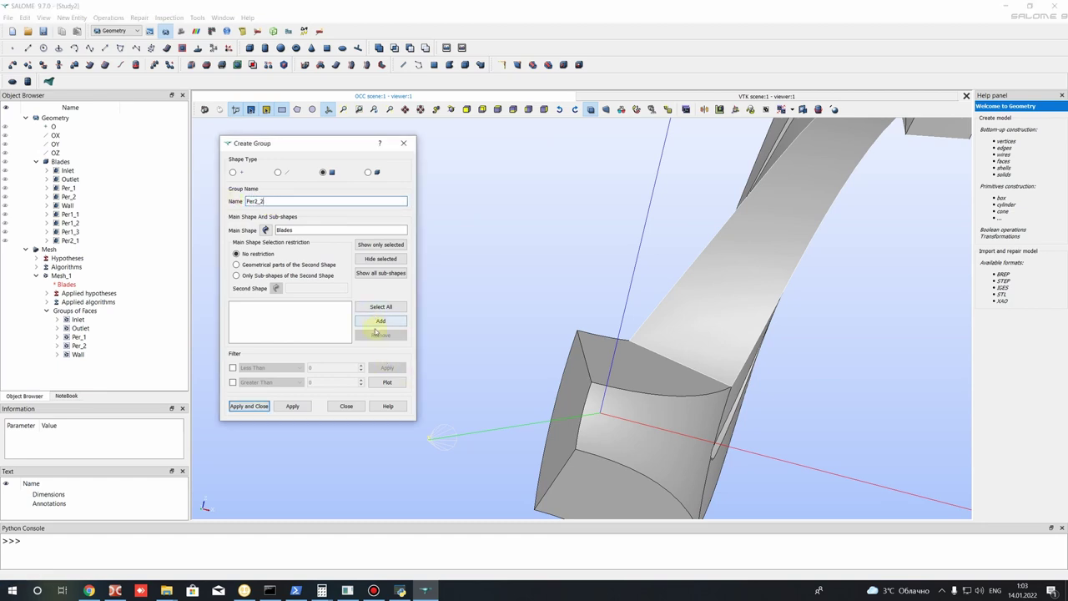
pyautogui.click(380, 323)
pyautogui.click(294, 408)
# Step: Create the last group Per2_3 from face 47 and close the dialog
pyautogui.keyDown('ctrl'); pyautogui.moveTo(711, 310); pyautogui.dragTo(592, 305, button='right'); pyautogui.keyUp('ctrl')
pyautogui.click(219, 189)
pyautogui.write('Per')
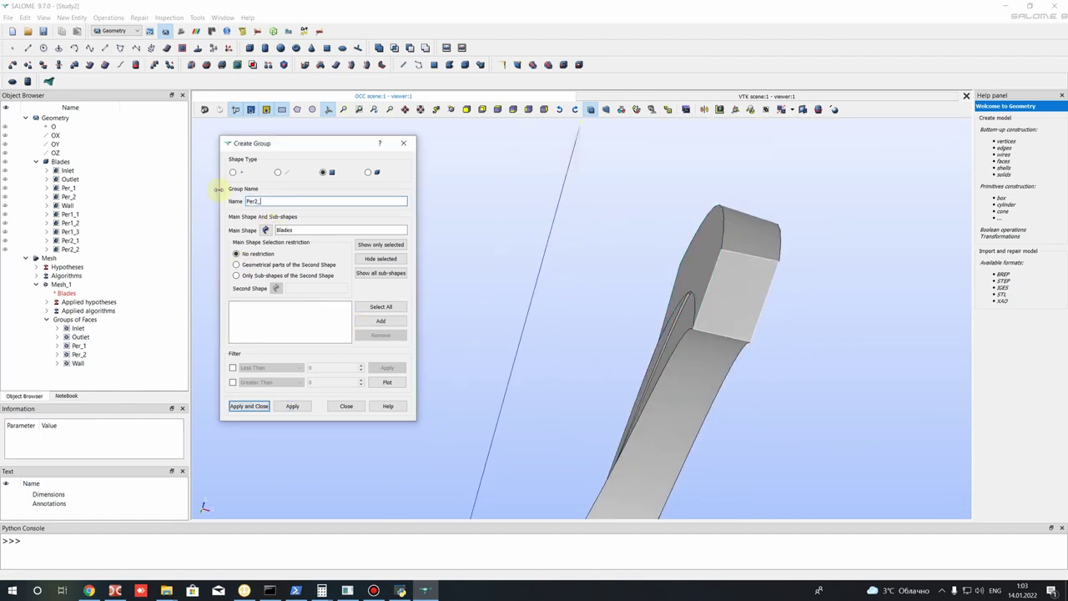
pyautogui.click(382, 322)
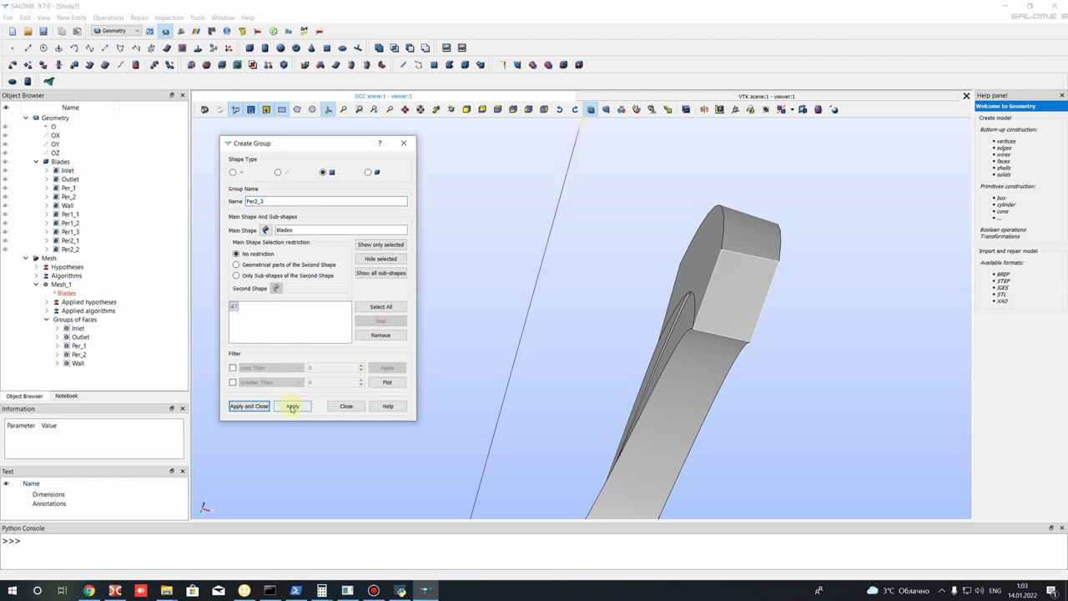
pyautogui.click(248, 406)
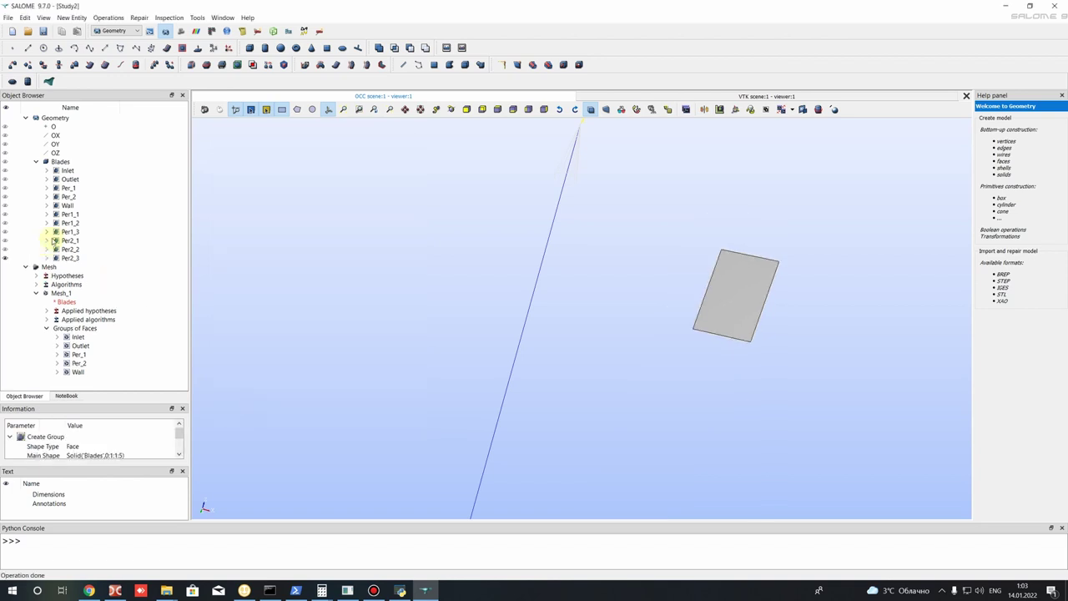
# Step: Display Per1_1, Per2_1, Per1_2, Per2_2, Per1_3 and Per2_3 in turn, orbiting to compare them
pyautogui.click(5, 260)
pyautogui.click(5, 214)
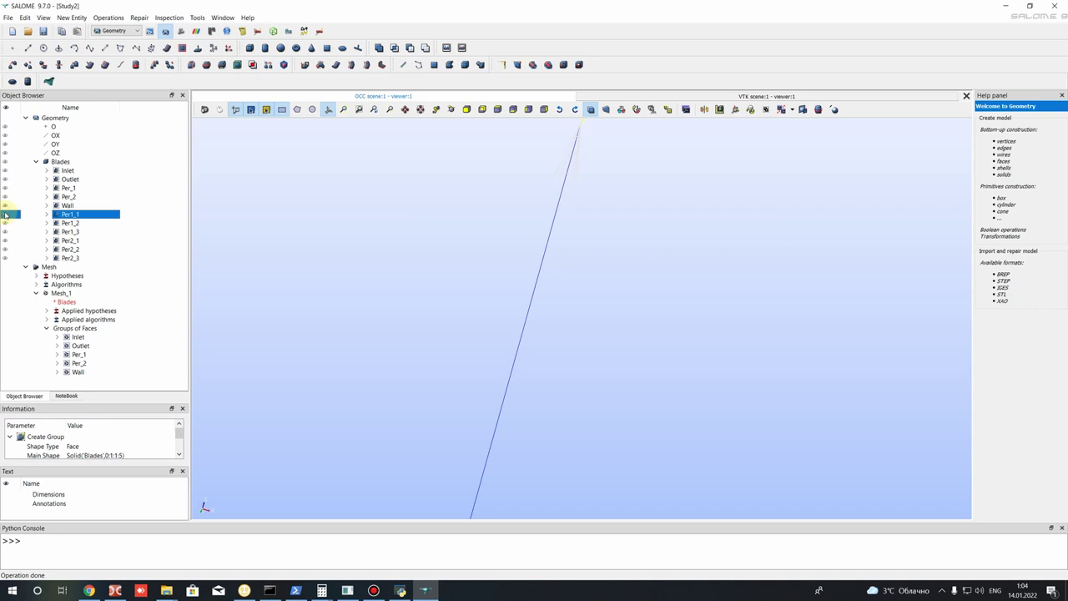
pyautogui.scroll(-3, 514, 266)
pyautogui.moveTo(513, 265); pyautogui.dragTo(517, 417)
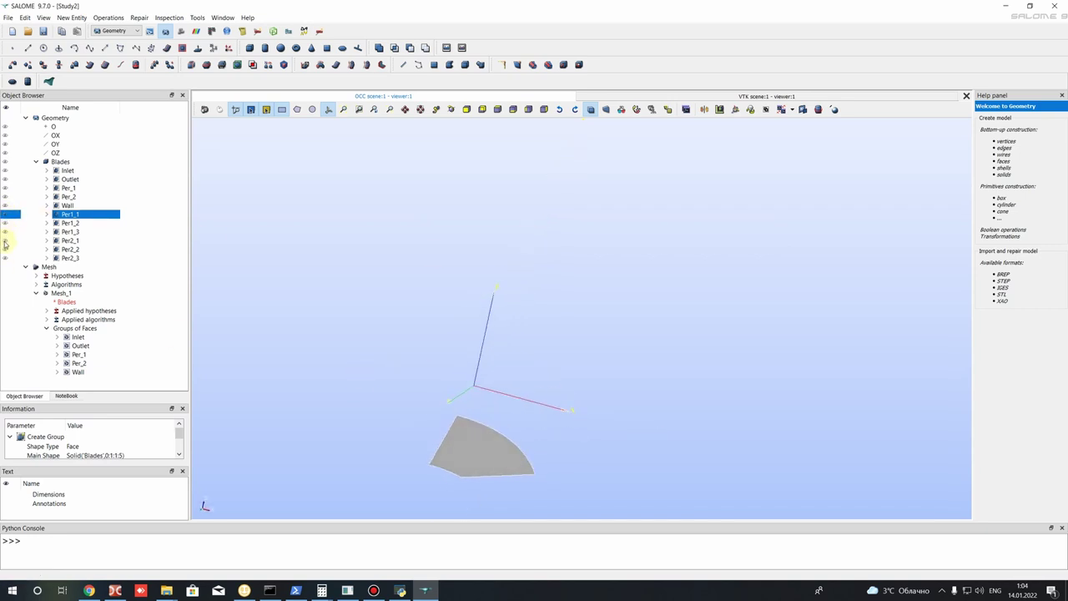
pyautogui.click(4, 240)
pyautogui.moveTo(405, 345); pyautogui.dragTo(367, 304)
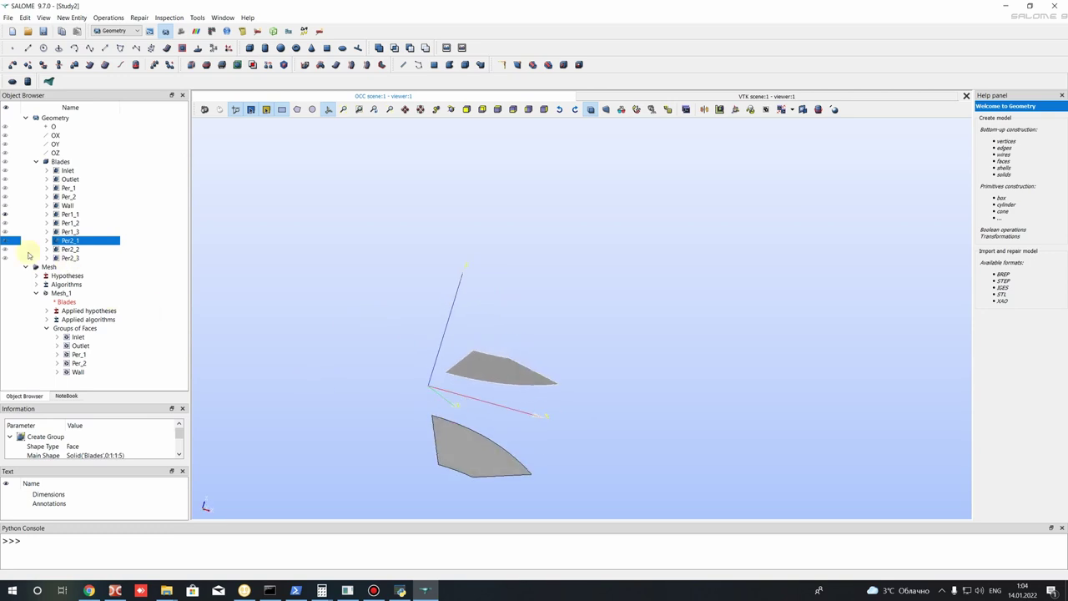
pyautogui.click(4, 222)
pyautogui.click(4, 249)
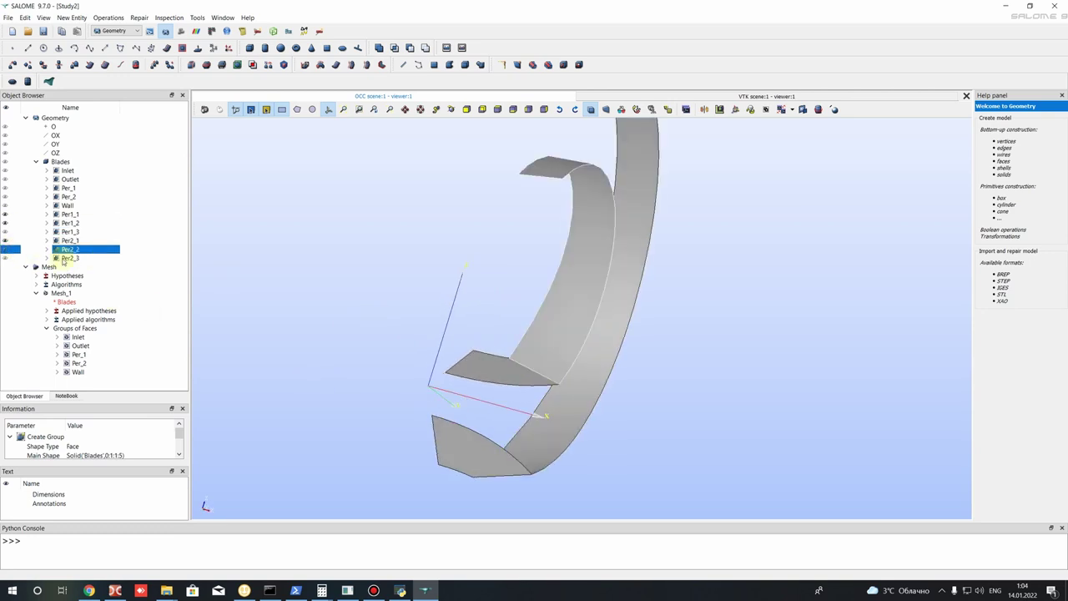
pyautogui.scroll(-3, 563, 246)
pyautogui.moveTo(564, 246); pyautogui.dragTo(444, 253)
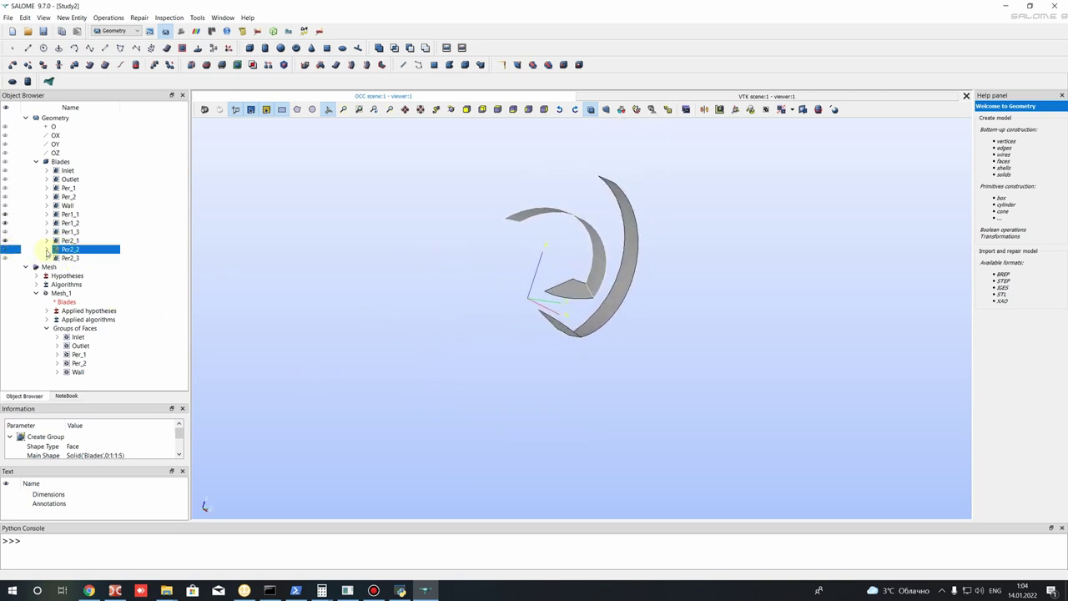
pyautogui.click(4, 232)
pyautogui.click(4, 258)
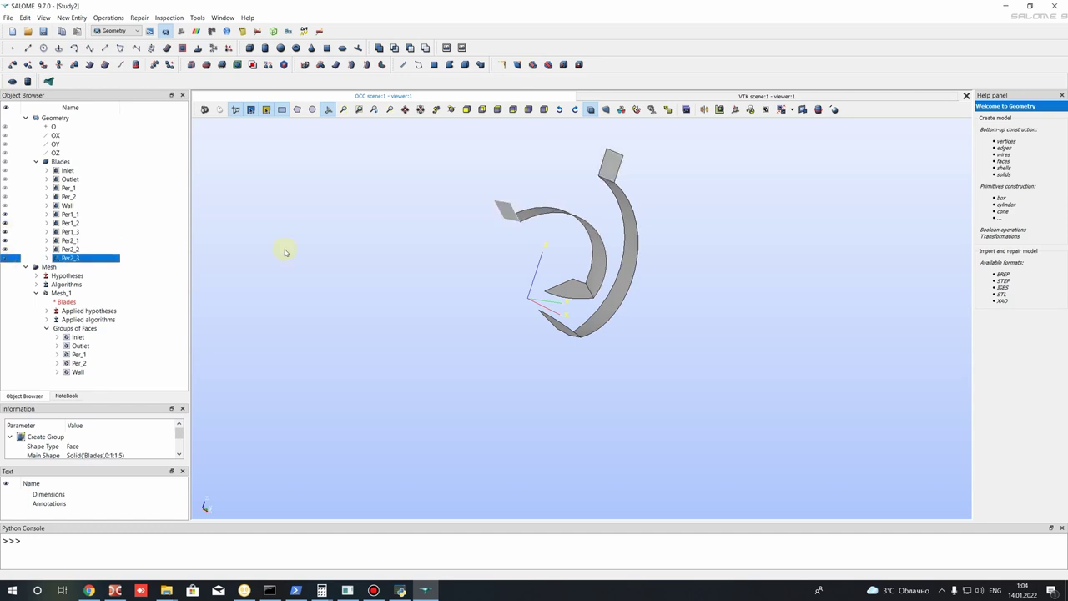
# Step: Hide all six periodic face groups and switch to the Mesh module
pyautogui.click(5, 215)
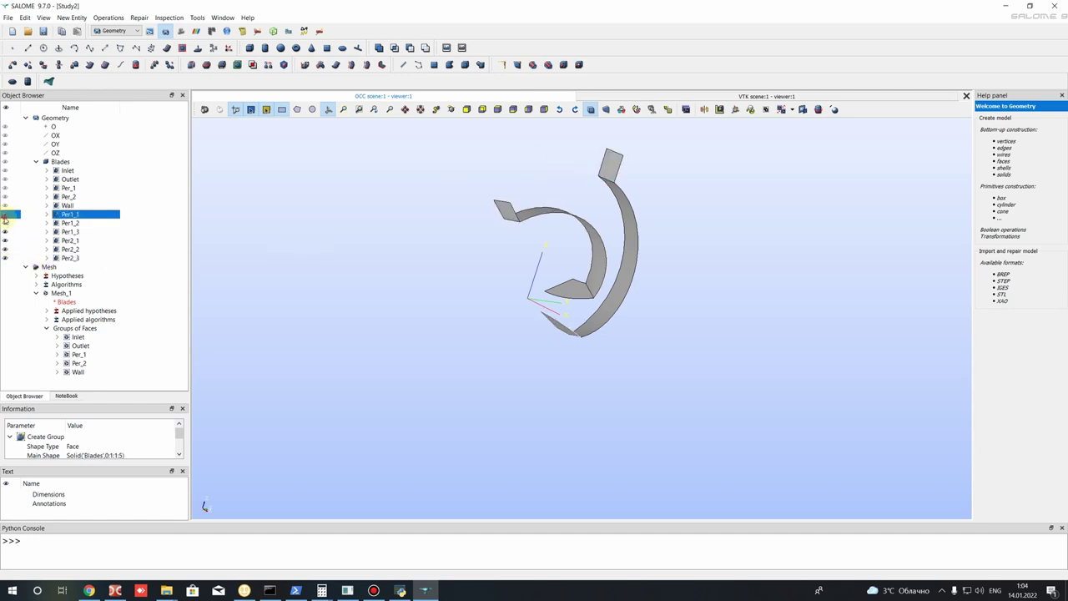
pyautogui.click(5, 223)
pyautogui.click(5, 231)
pyautogui.click(5, 240)
pyautogui.click(4, 249)
pyautogui.click(5, 258)
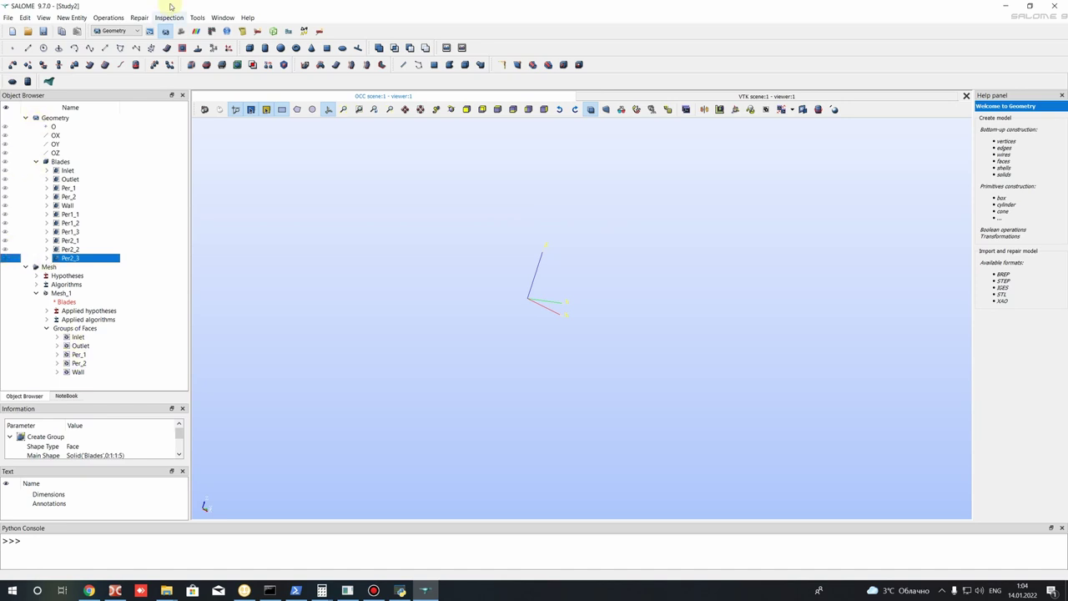
pyautogui.click(114, 31)
pyautogui.click(109, 65)
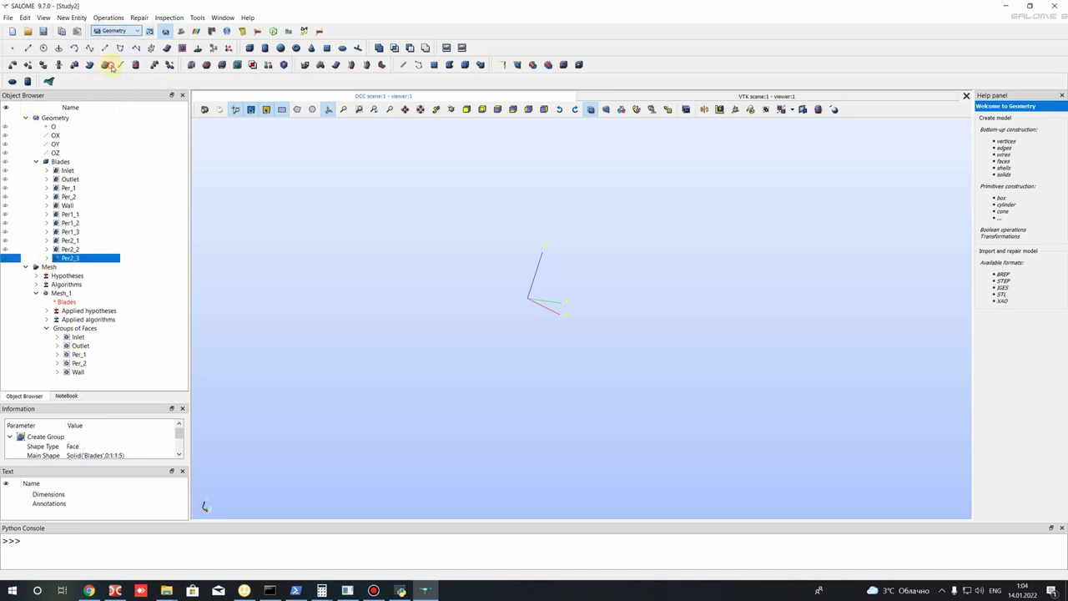
pyautogui.rightClick(57, 293)
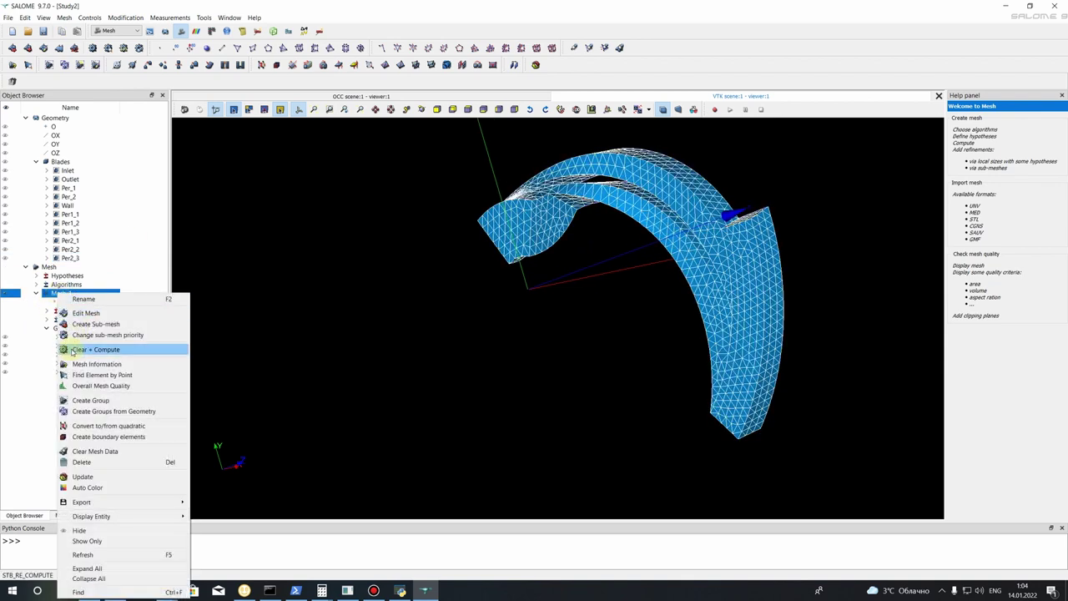
pyautogui.click(65, 295)
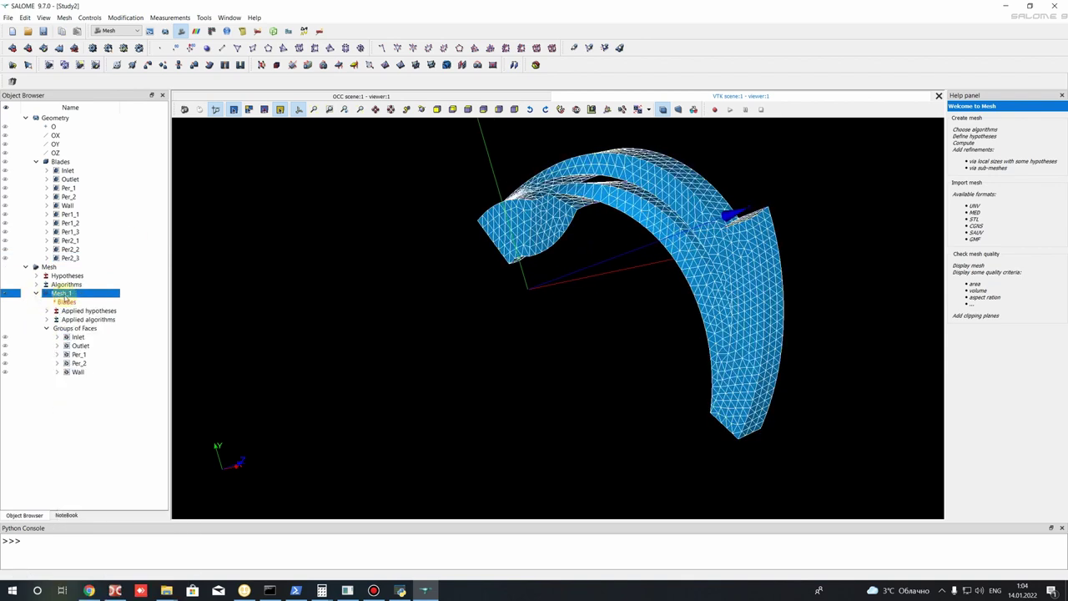
pyautogui.click(417, 257)
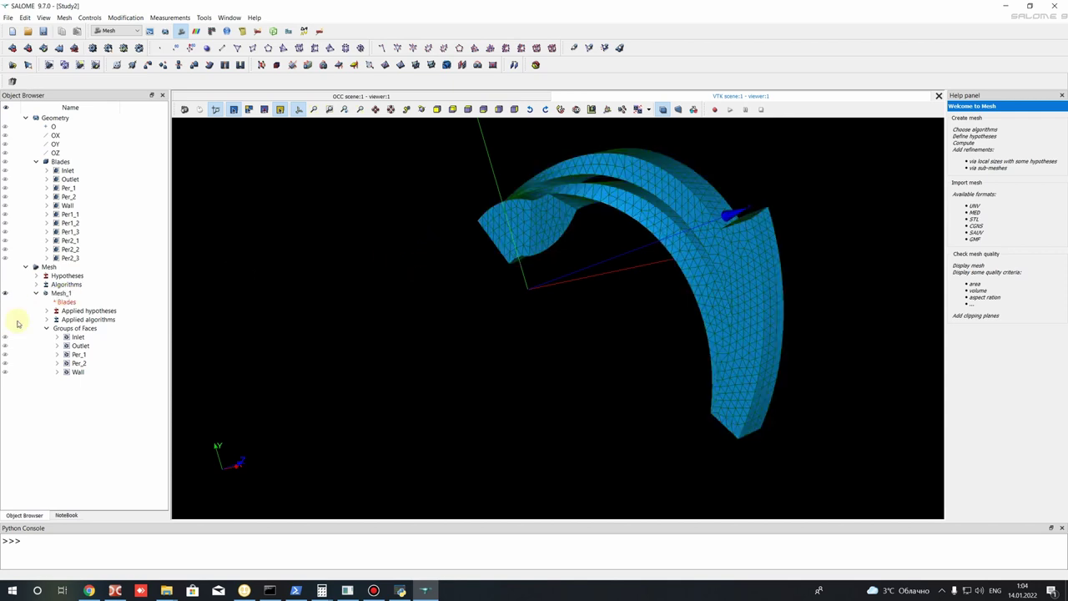
pyautogui.click(59, 294)
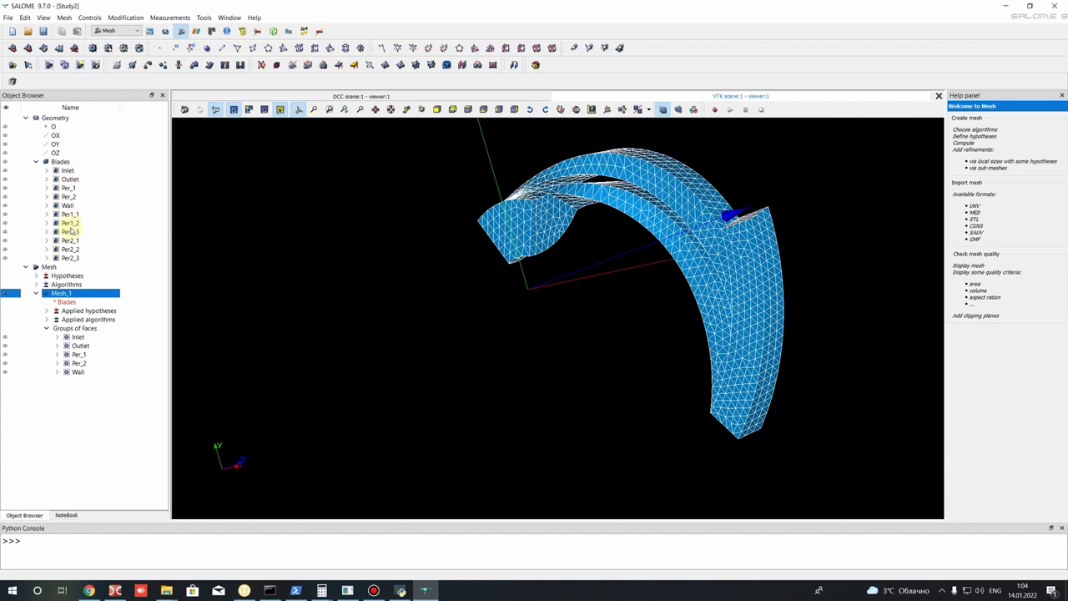
pyautogui.click(71, 215)
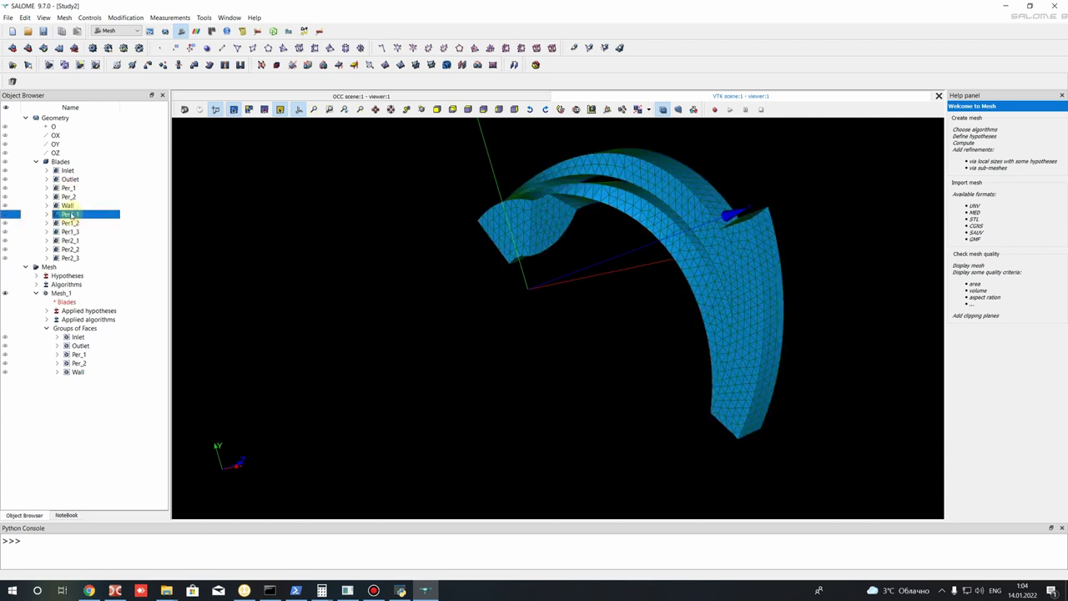
pyautogui.click(68, 240)
pyautogui.click(69, 223)
pyautogui.click(68, 249)
pyautogui.click(71, 231)
pyautogui.click(70, 258)
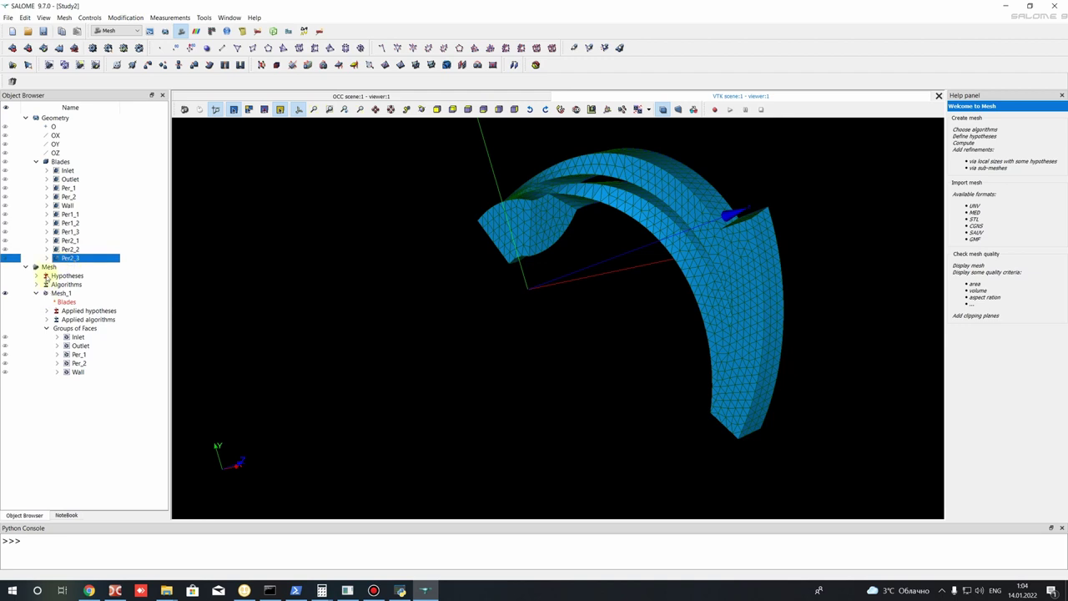
pyautogui.click(60, 295)
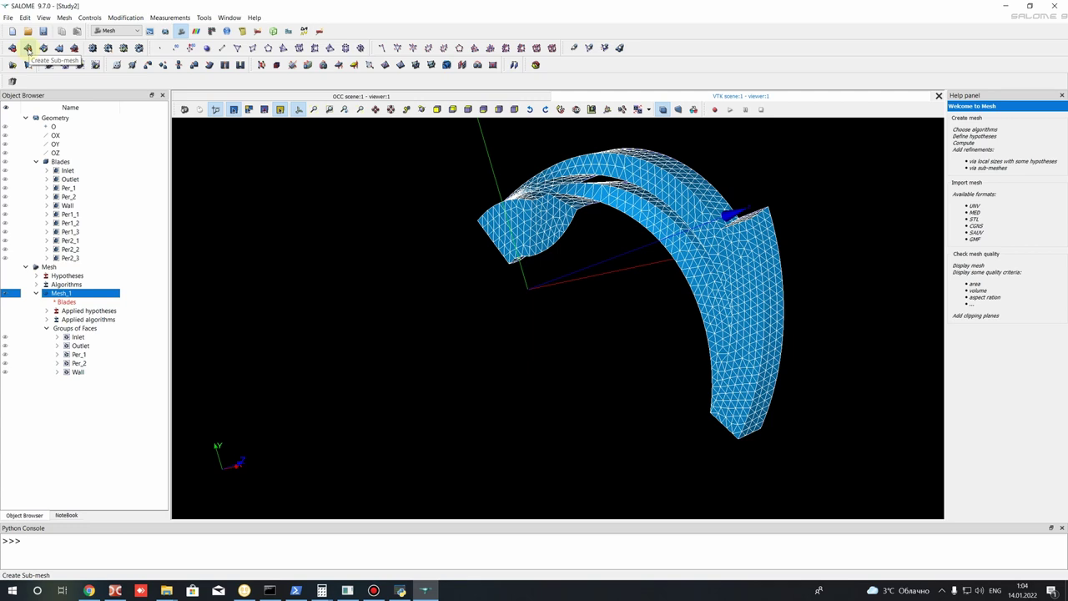
# Step: Create a sub-mesh on Per1_1 using NETGEN 1D-2D with NETGEN 2D Parameters_1
pyautogui.click(28, 48)
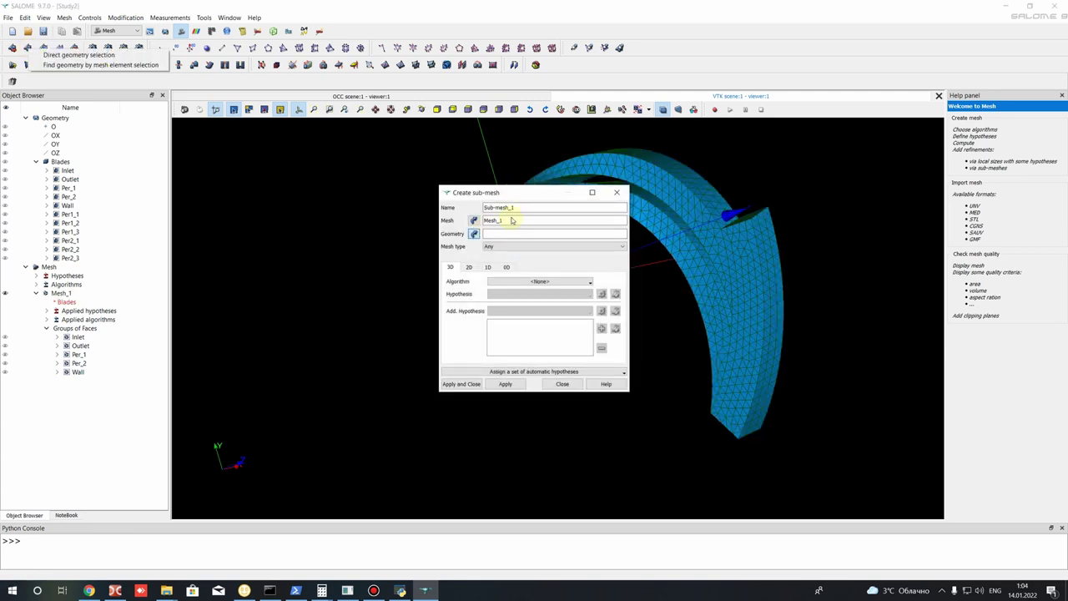
pyautogui.moveTo(521, 187); pyautogui.dragTo(344, 150)
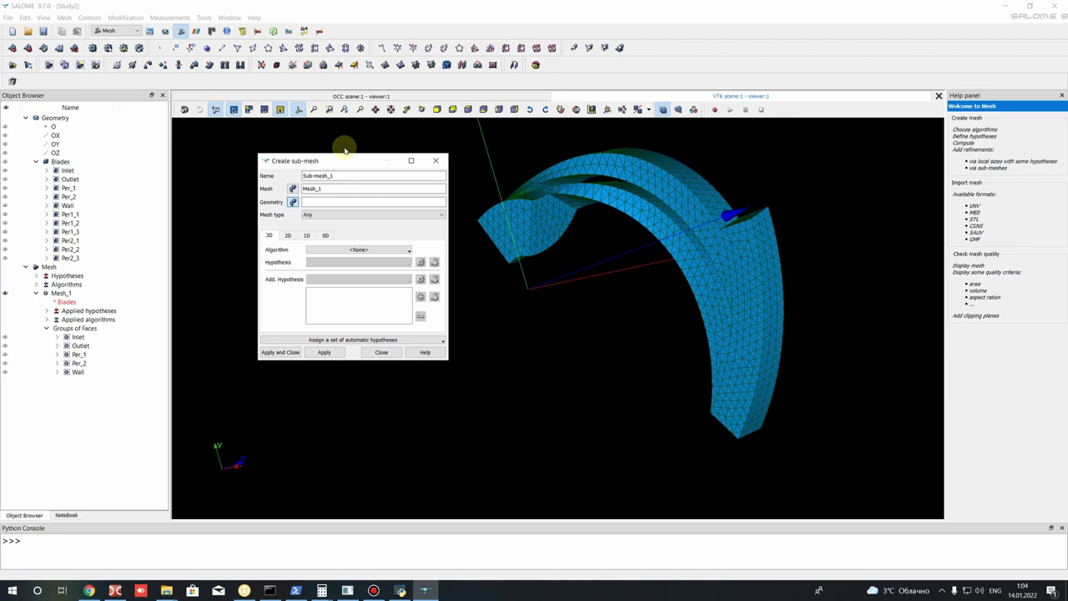
pyautogui.scroll(5, 584, 171)
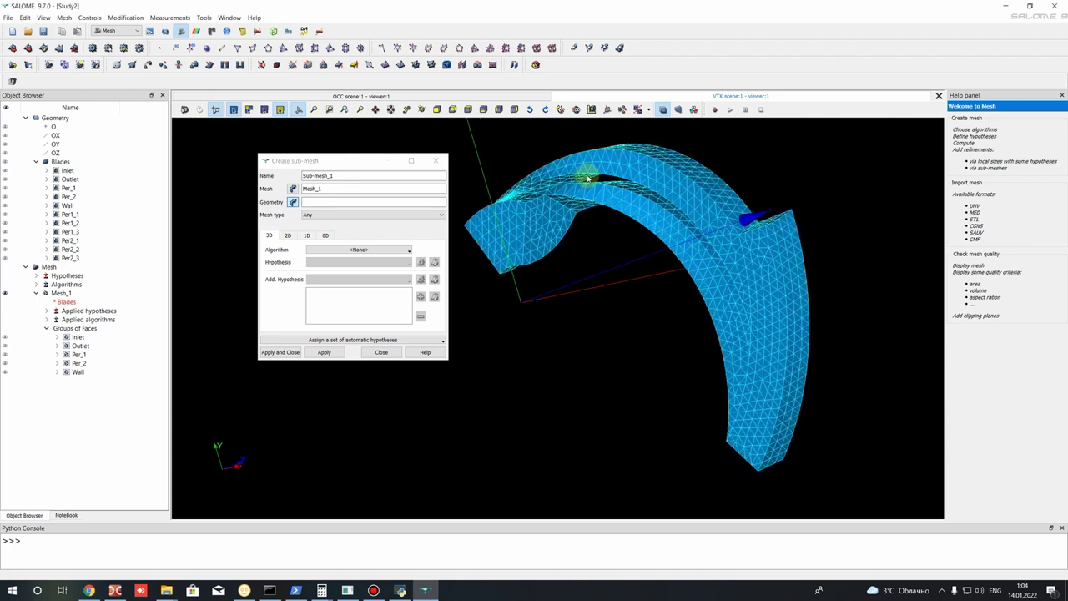
pyautogui.moveTo(321, 160); pyautogui.dragTo(275, 146)
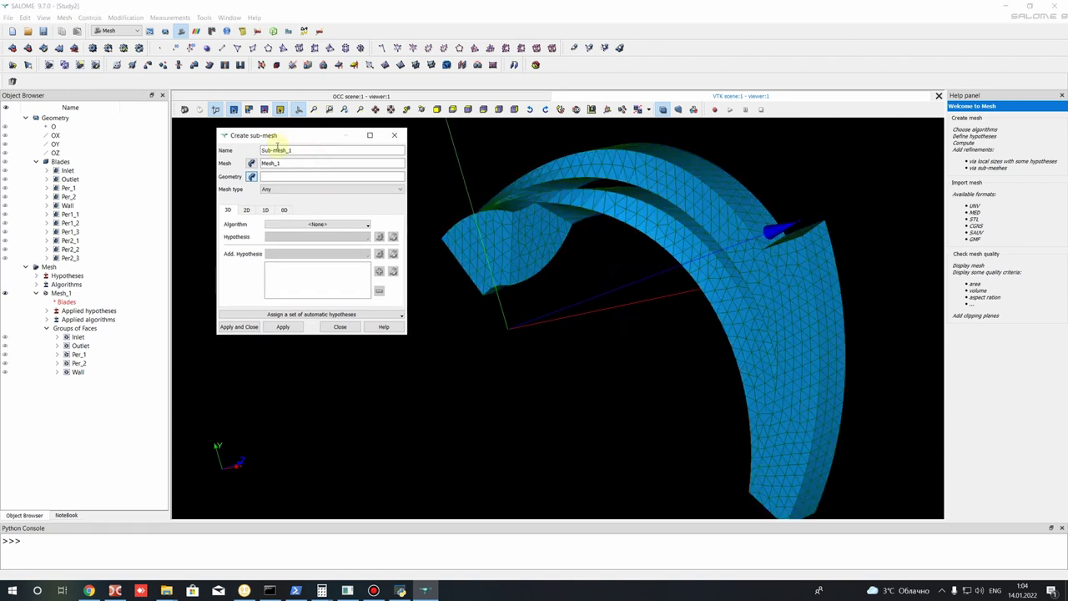
pyautogui.click(70, 215)
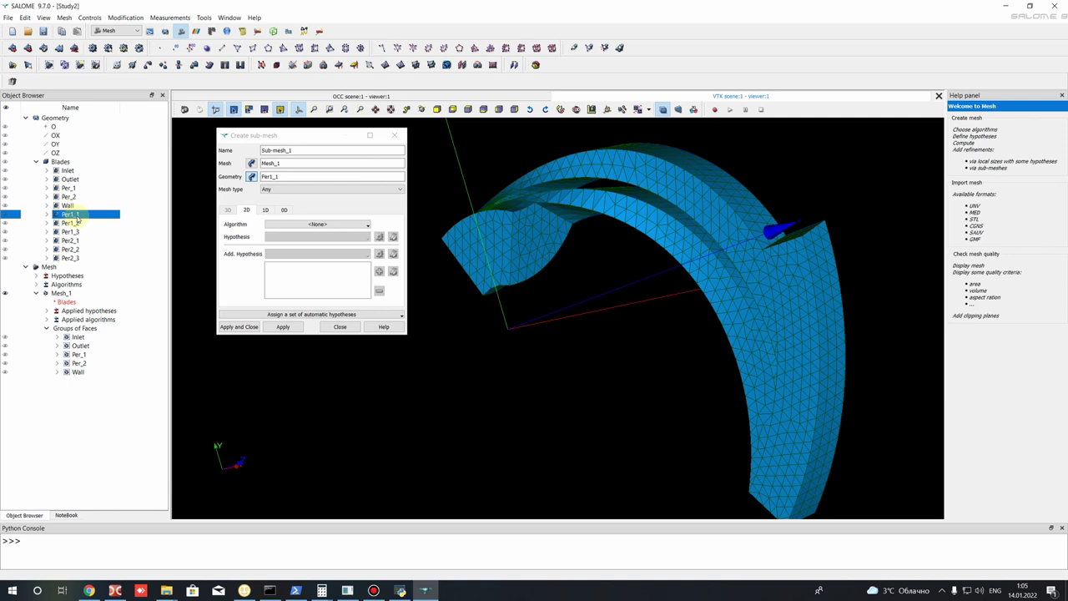
pyautogui.click(313, 223)
pyautogui.click(265, 219)
pyautogui.click(351, 224)
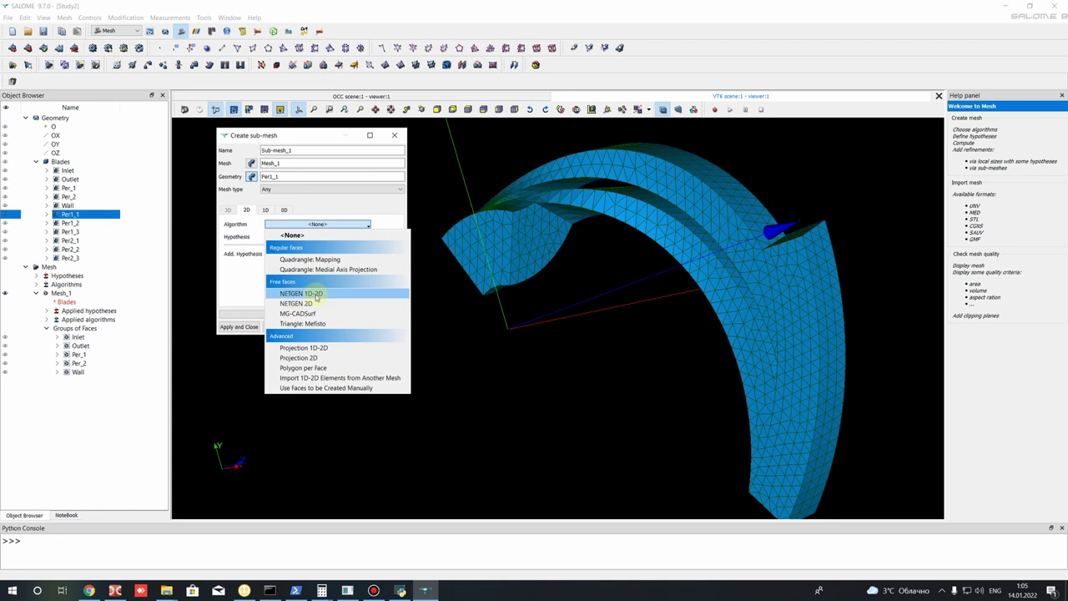
pyautogui.click(316, 297)
pyautogui.click(311, 237)
pyautogui.click(303, 257)
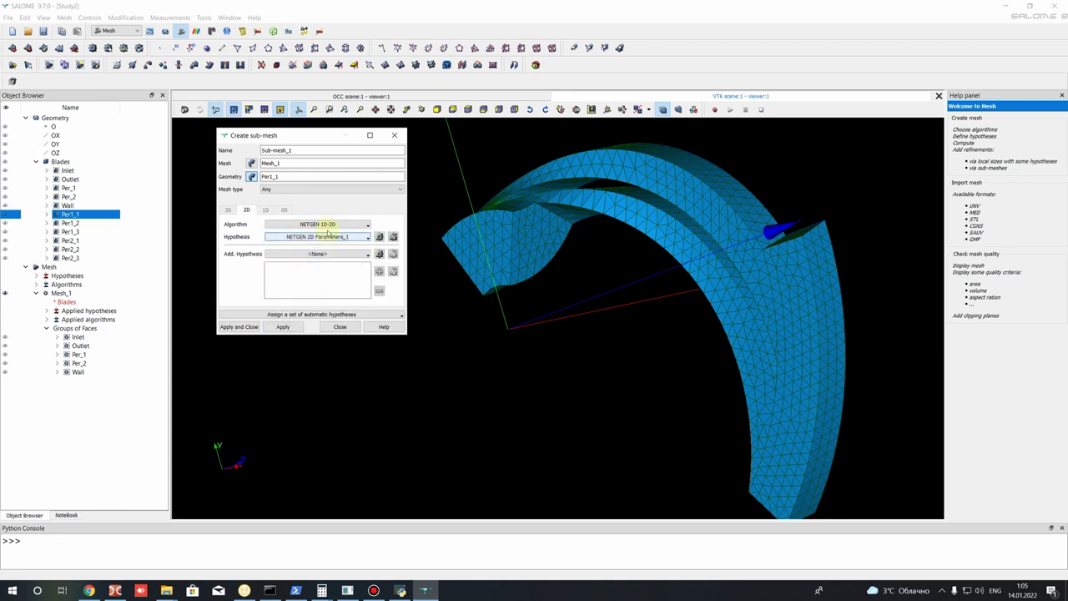
pyautogui.click(281, 326)
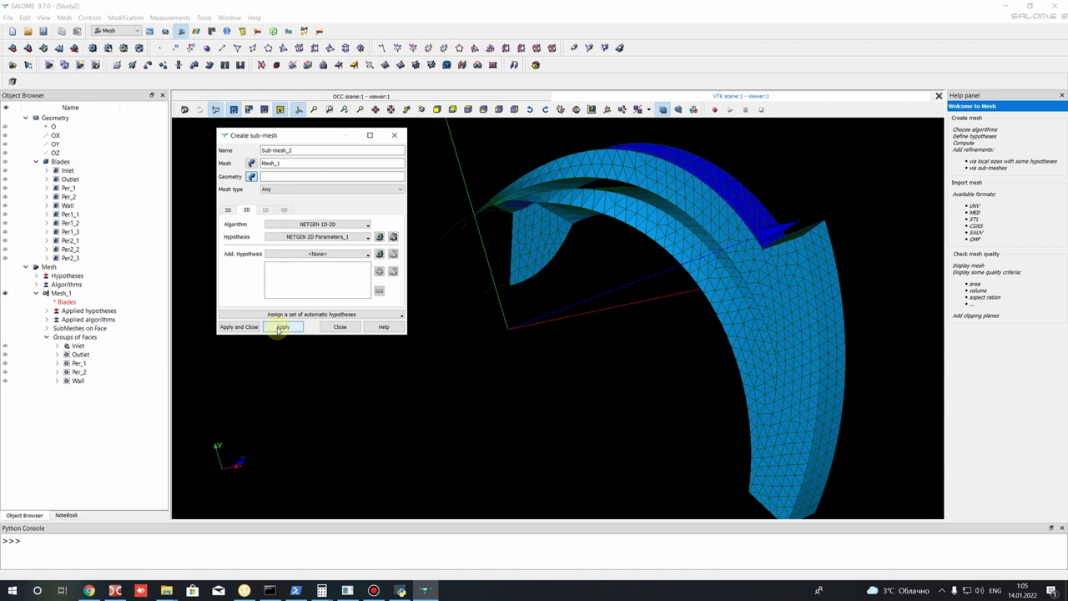
# Step: Add the same sub-mesh setup on Per1_2 and Per1_3, then check Sub-mesh_2 and Sub-mesh_3
pyautogui.click(46, 328)
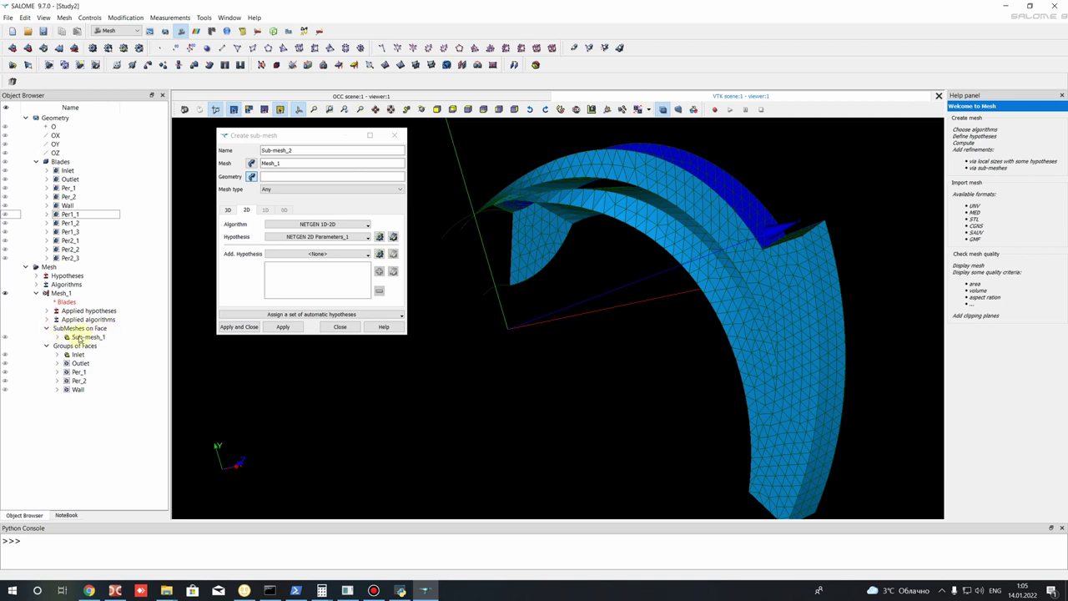
pyautogui.click(274, 180)
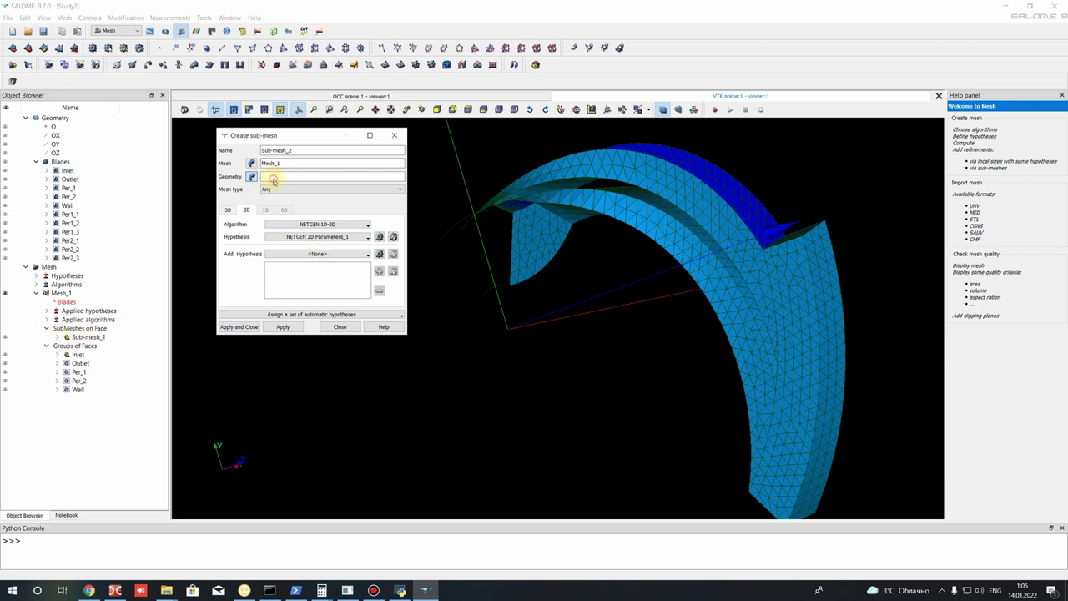
pyautogui.click(70, 223)
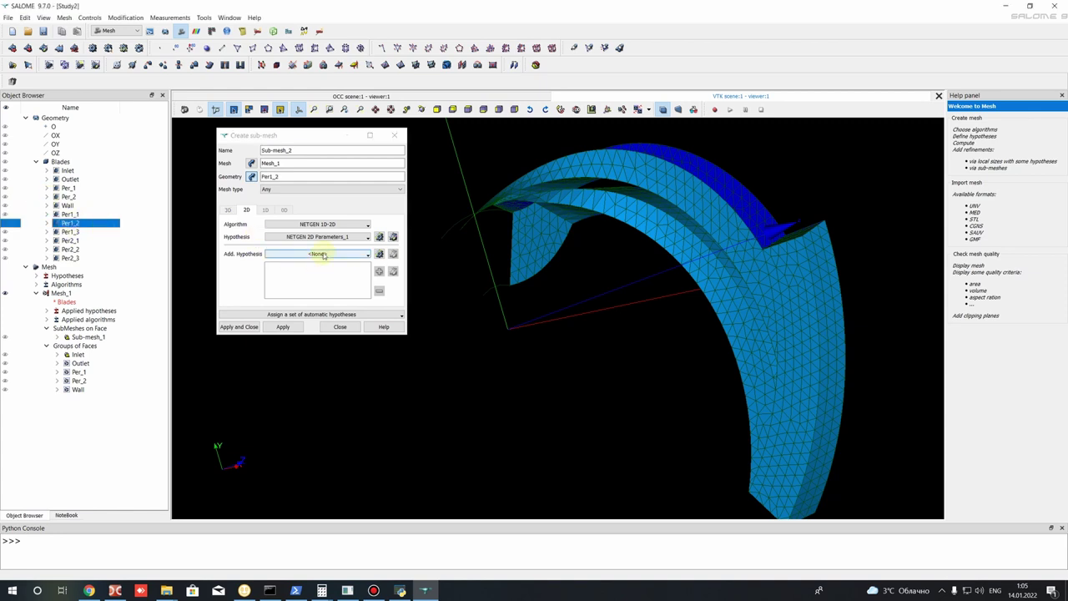
pyautogui.click(283, 328)
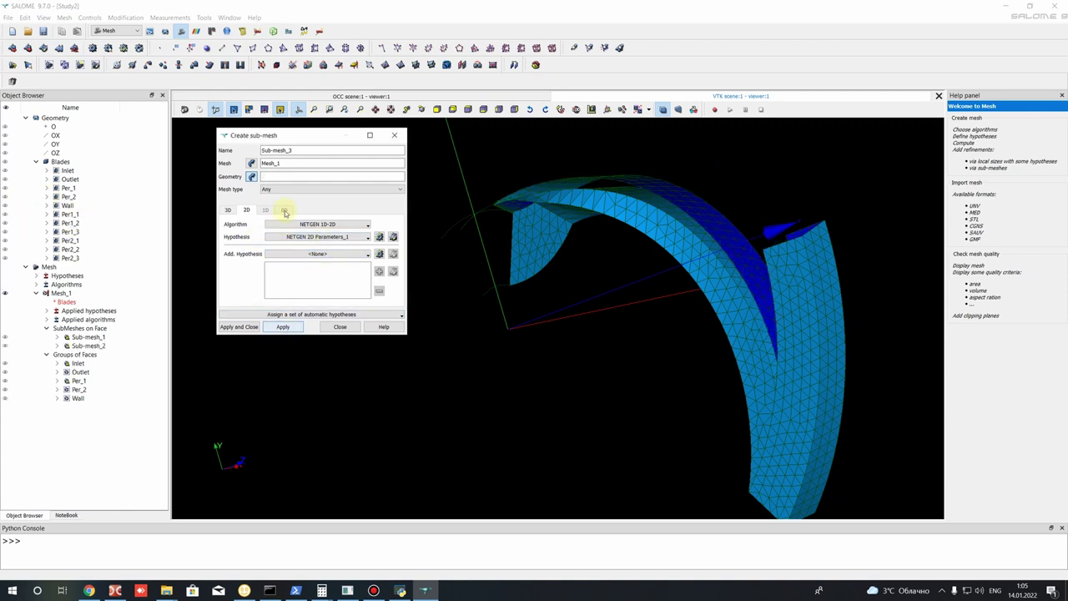
pyautogui.click(71, 232)
pyautogui.click(283, 327)
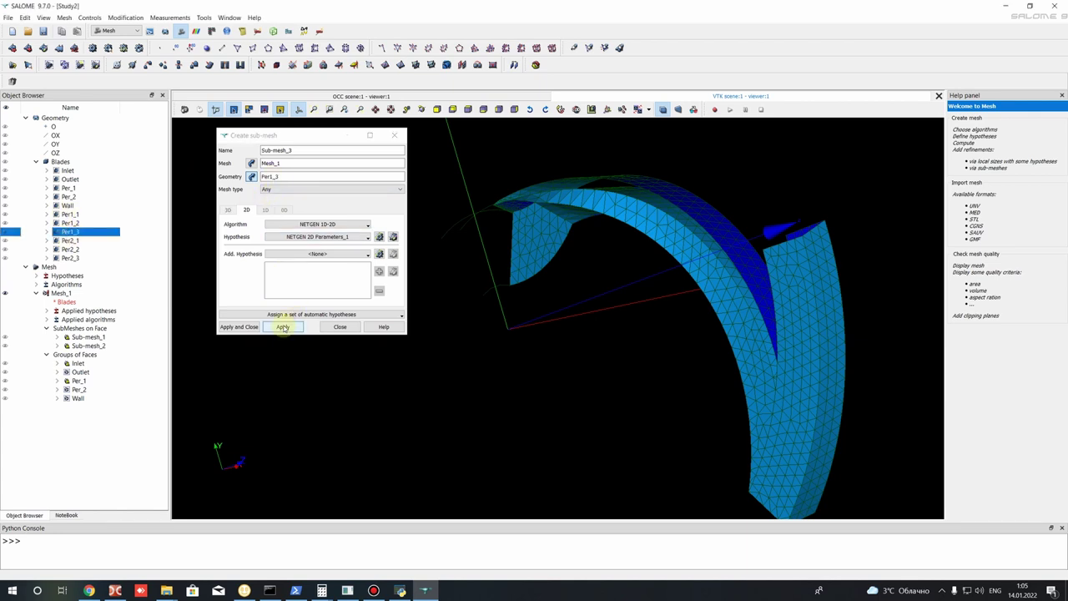
pyautogui.click(87, 346)
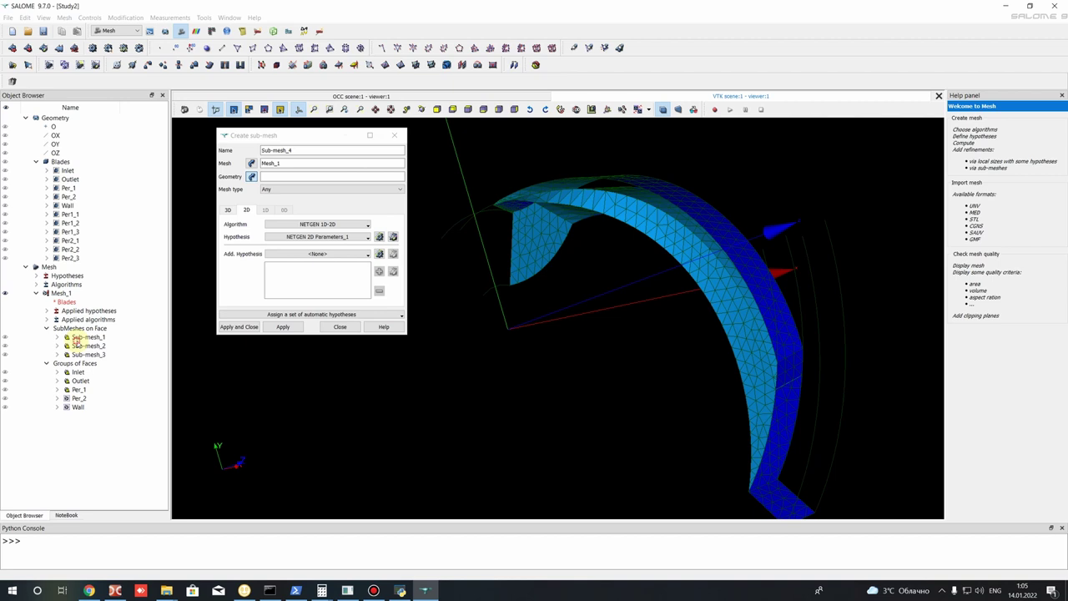
pyautogui.click(85, 355)
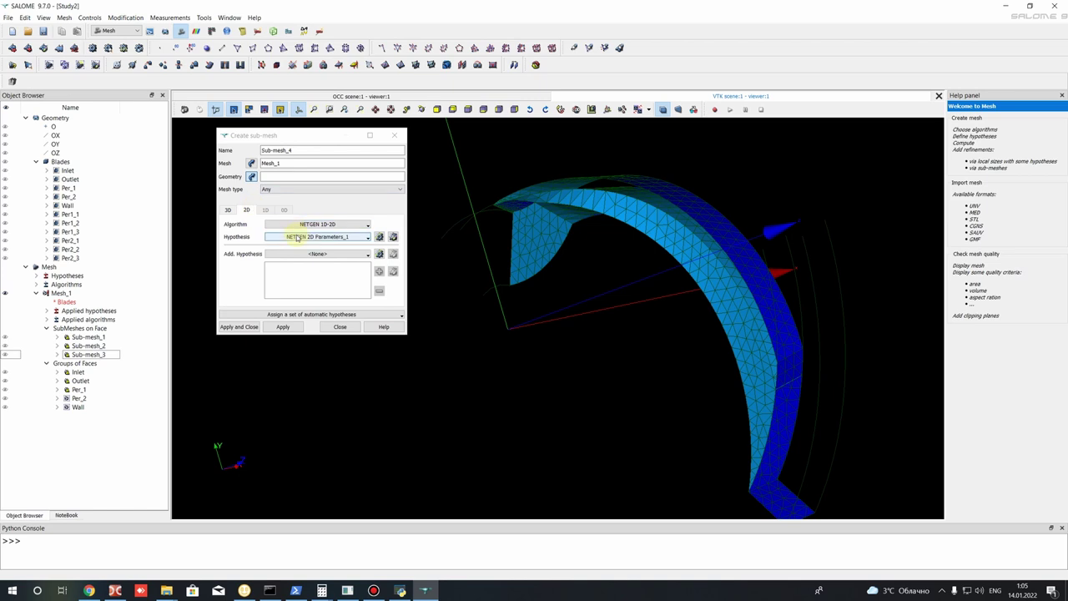
# Step: Mesh Per2_1 with Projection 1D-2D via Source Face_1, taking Per1_1 from Mesh_1
pyautogui.click(66, 241)
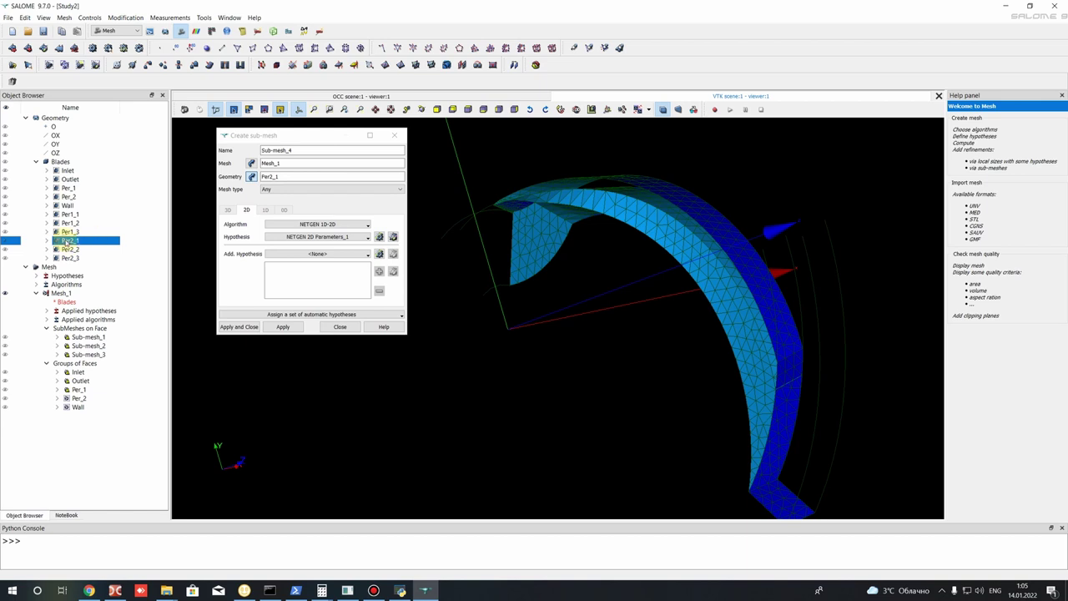
pyautogui.click(337, 236)
pyautogui.click(318, 224)
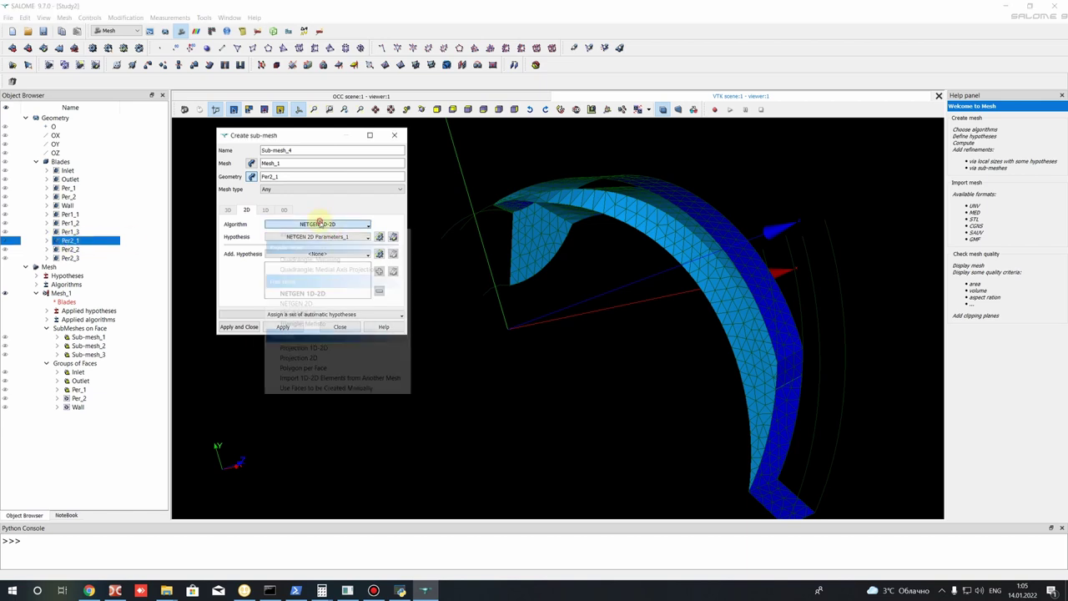
pyautogui.click(321, 348)
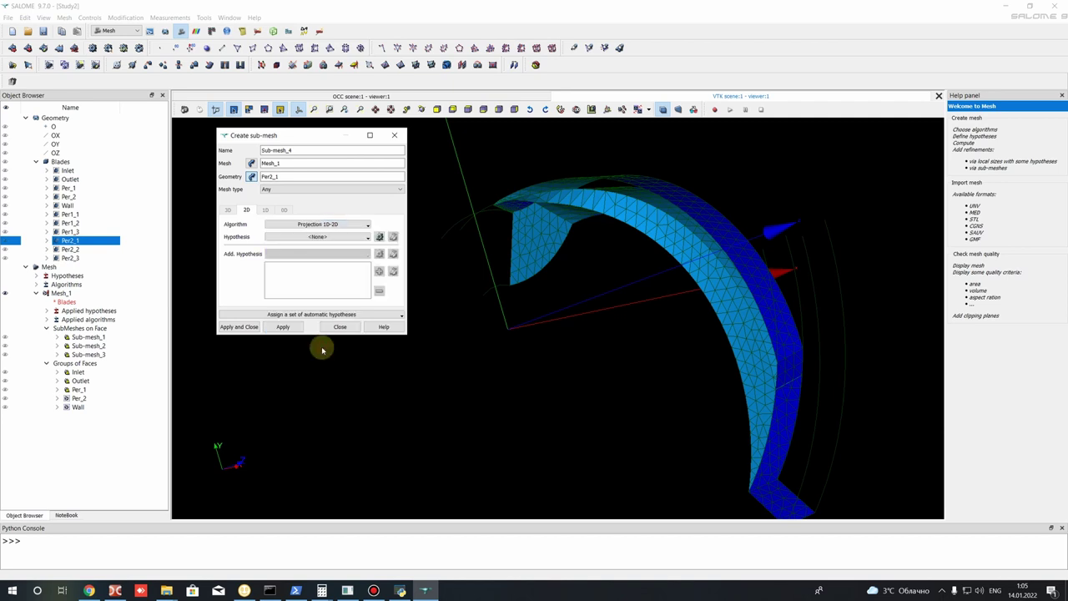
pyautogui.click(380, 237)
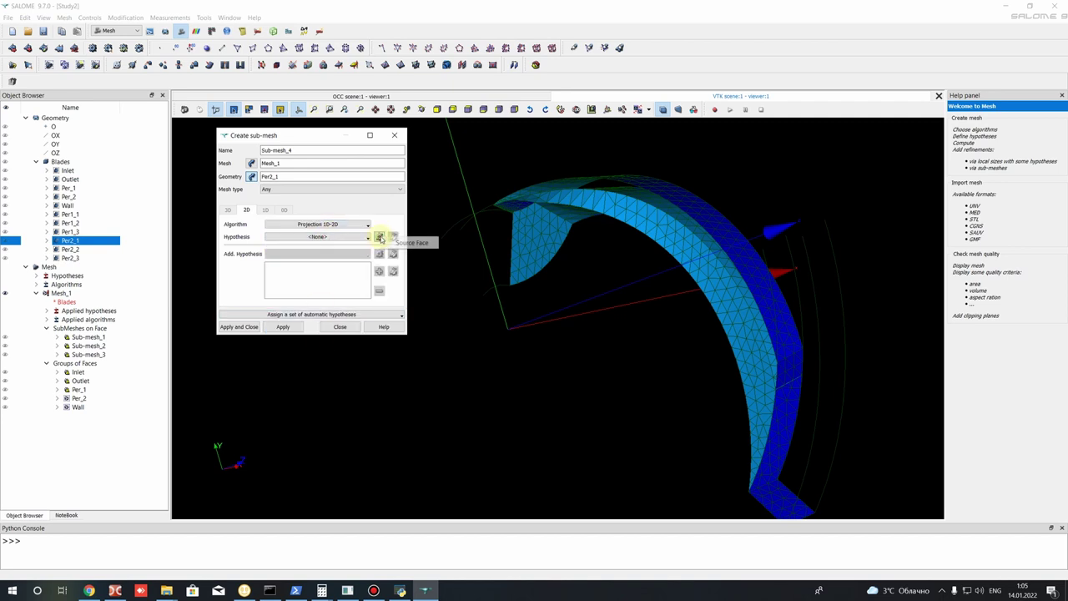
pyautogui.click(404, 243)
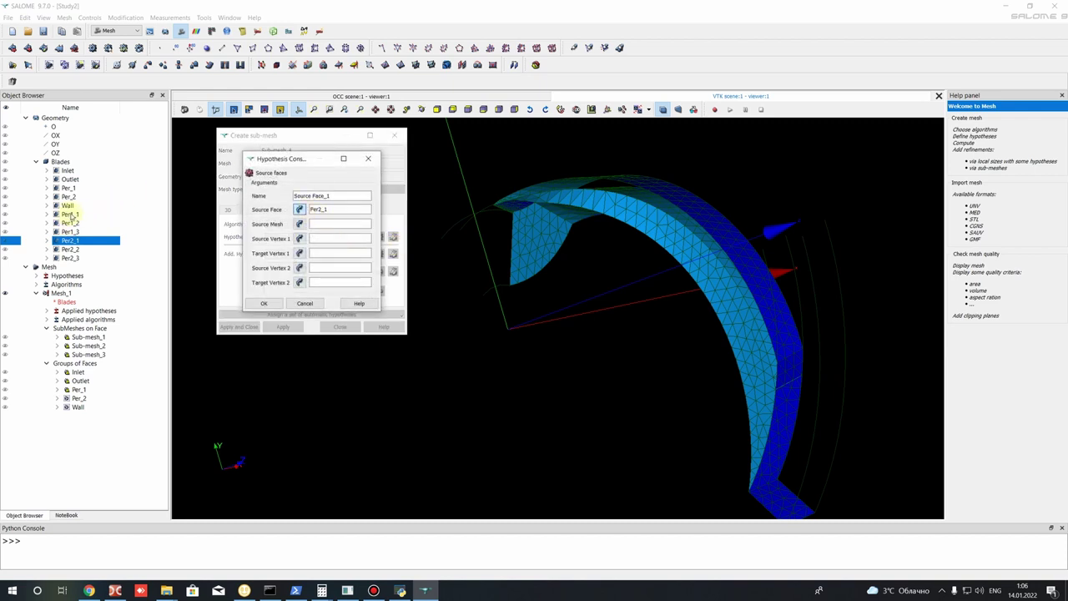
pyautogui.click(70, 214)
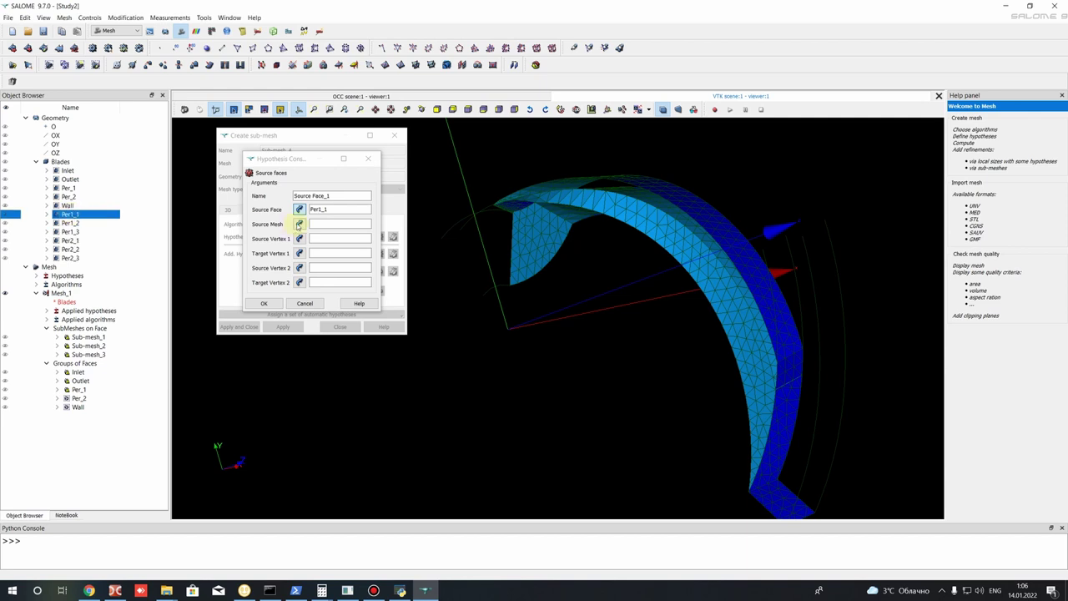
pyautogui.click(299, 224)
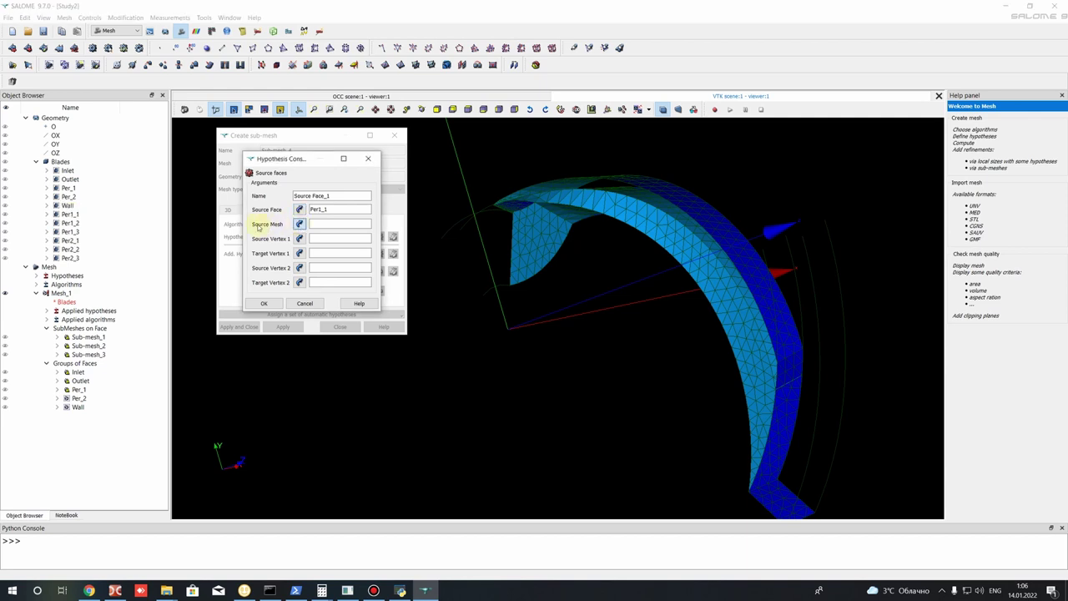
pyautogui.click(60, 294)
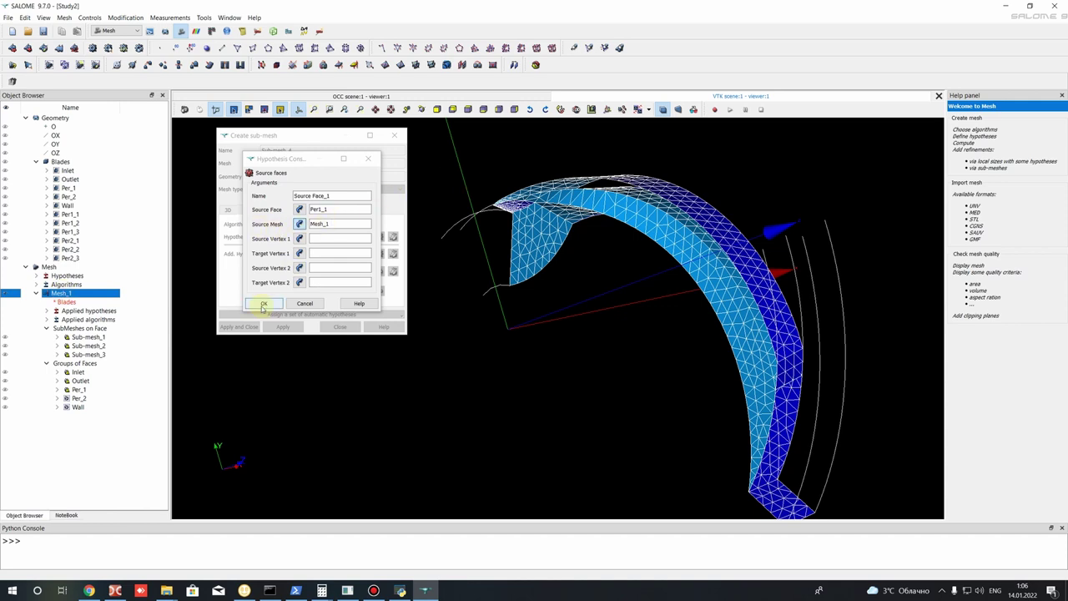
pyautogui.click(263, 304)
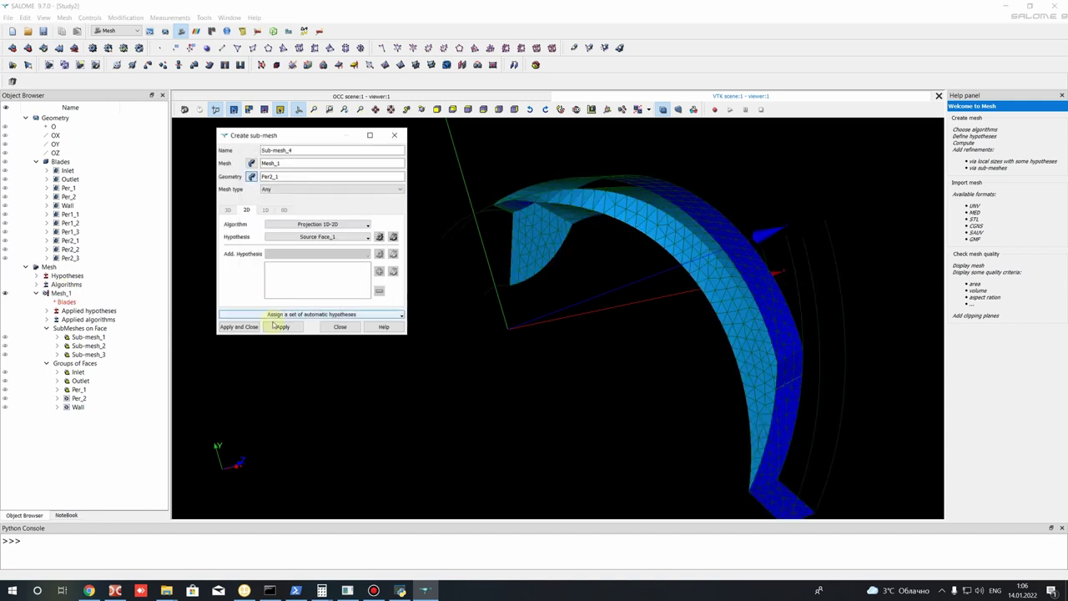
pyautogui.click(282, 326)
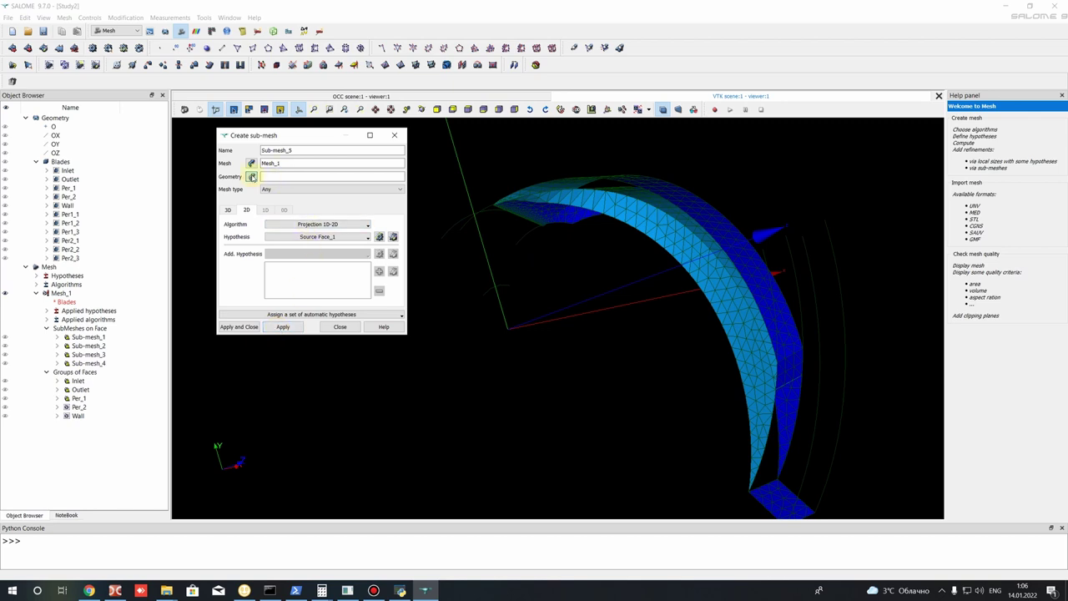
# Step: Mesh Per2_2 with Projection 1D-2D via Source Face_2, taking Per1_2 from Mesh_1
pyautogui.click(252, 177)
pyautogui.click(70, 249)
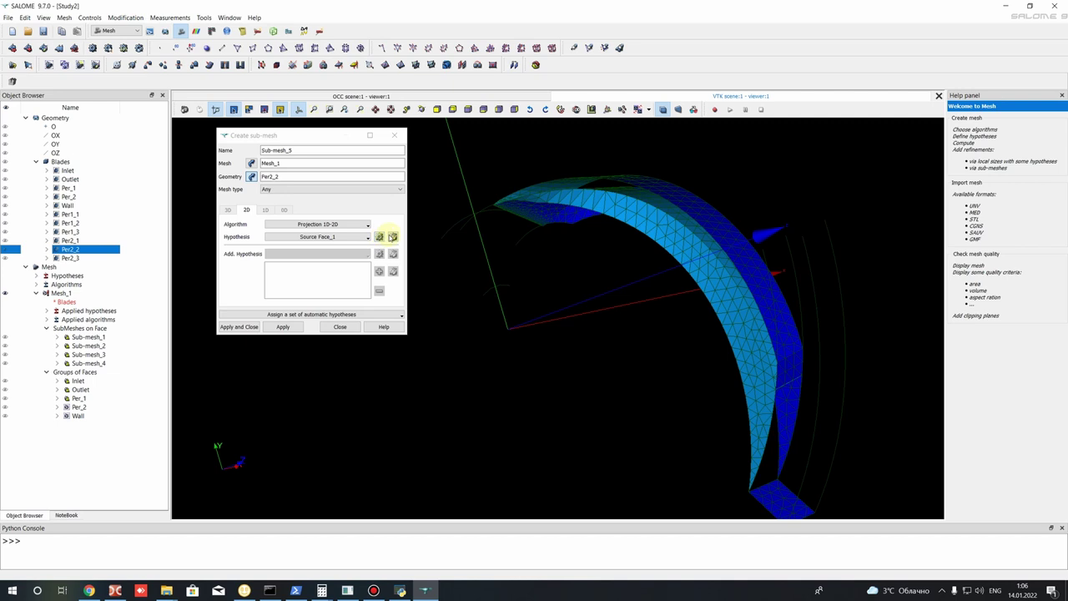
pyautogui.click(338, 236)
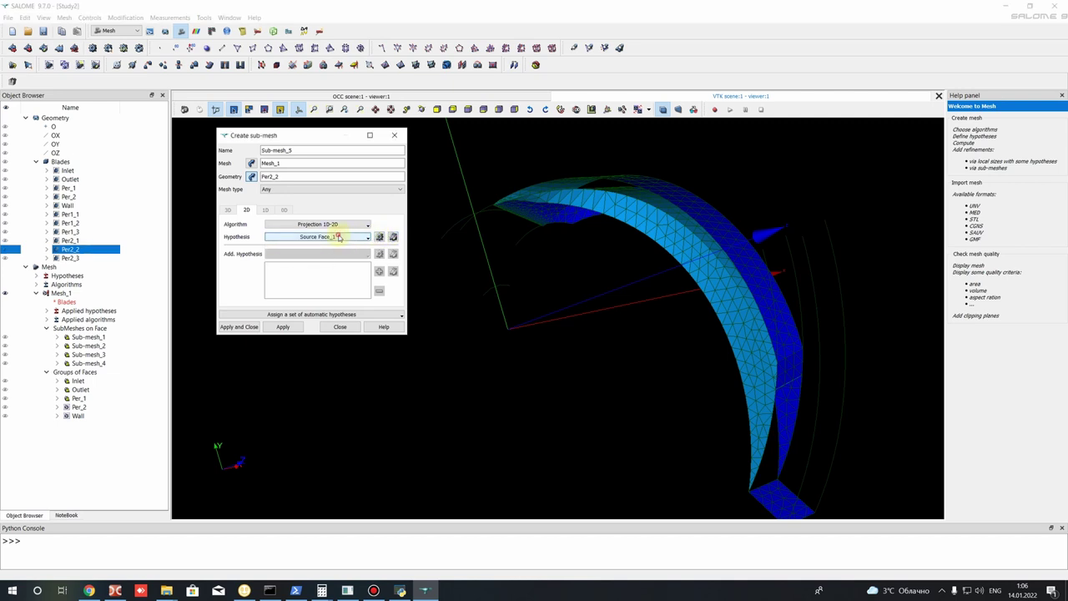
pyautogui.click(379, 237)
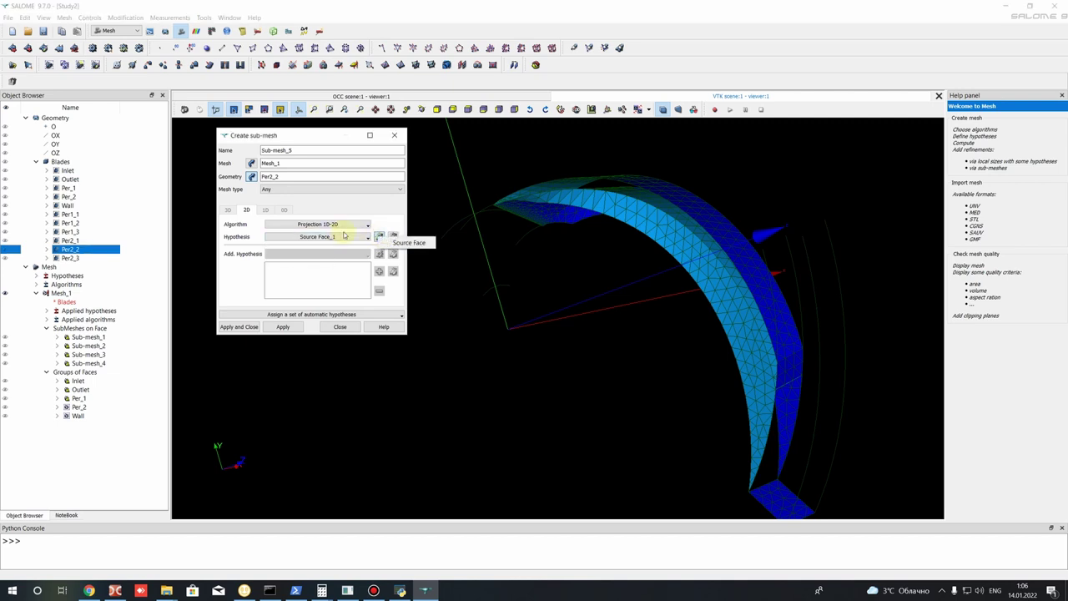
pyautogui.click(395, 242)
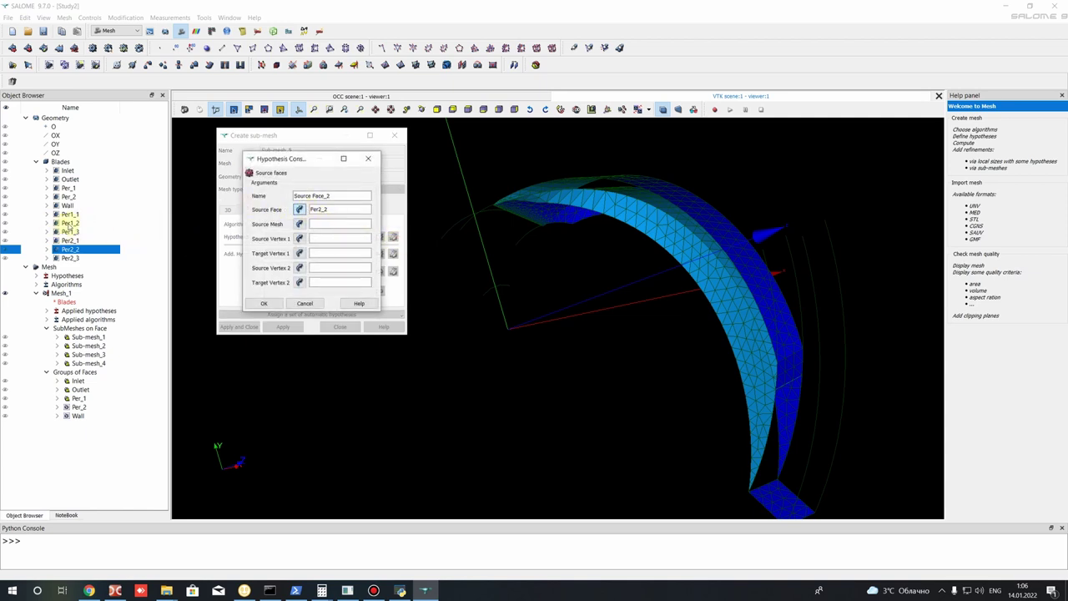
pyautogui.click(71, 223)
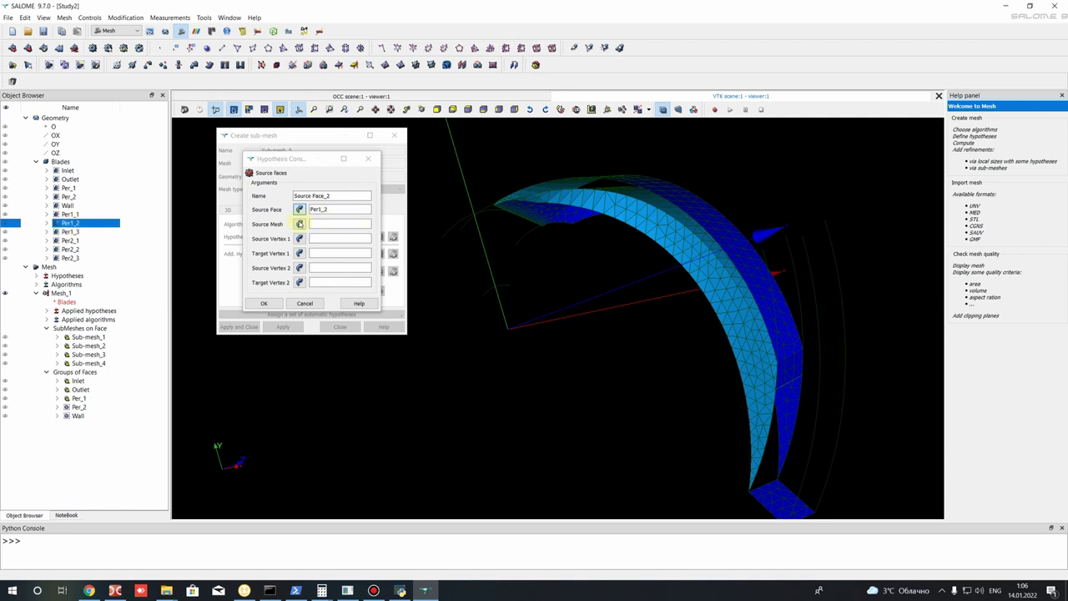
pyautogui.click(301, 223)
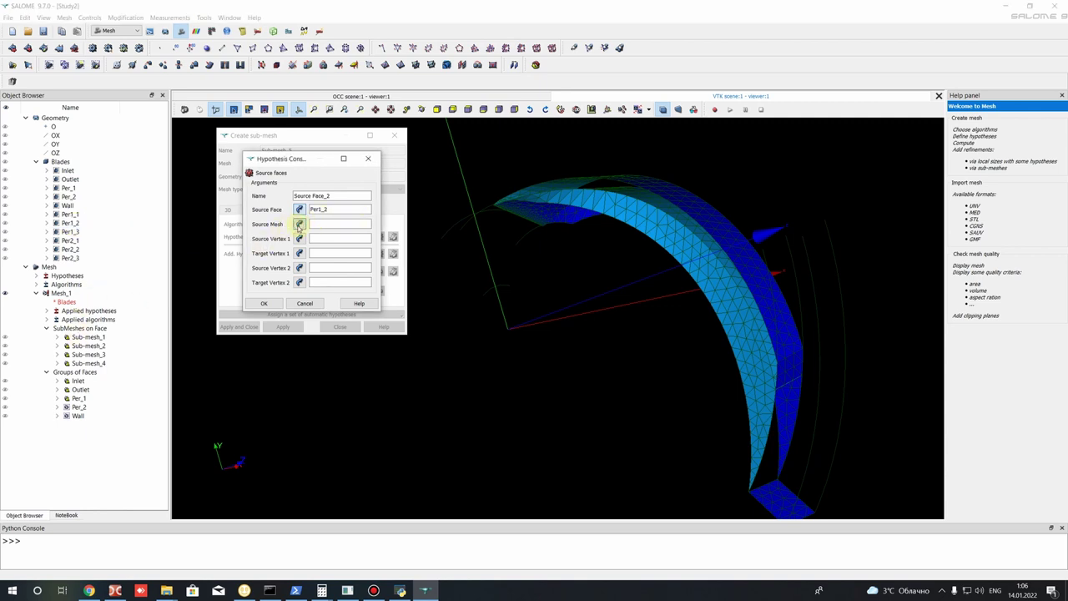
pyautogui.click(61, 294)
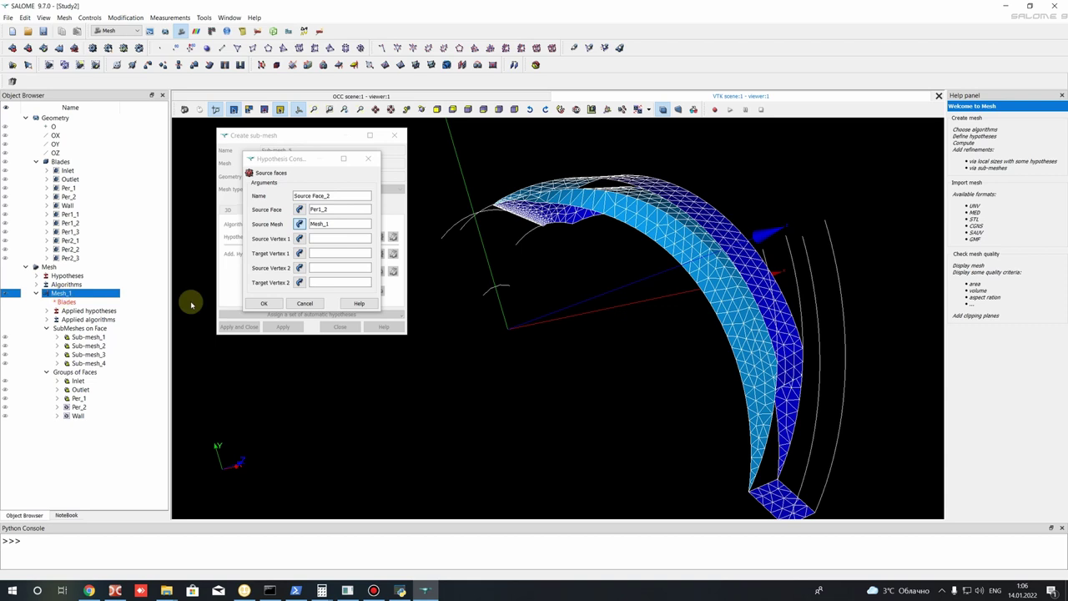
pyautogui.click(263, 304)
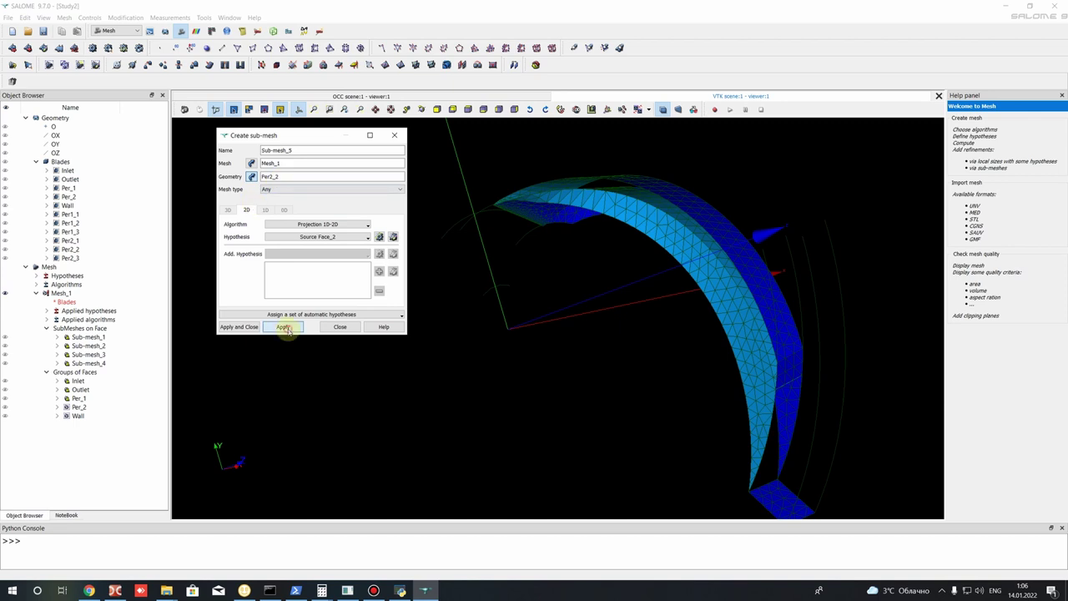
pyautogui.click(284, 327)
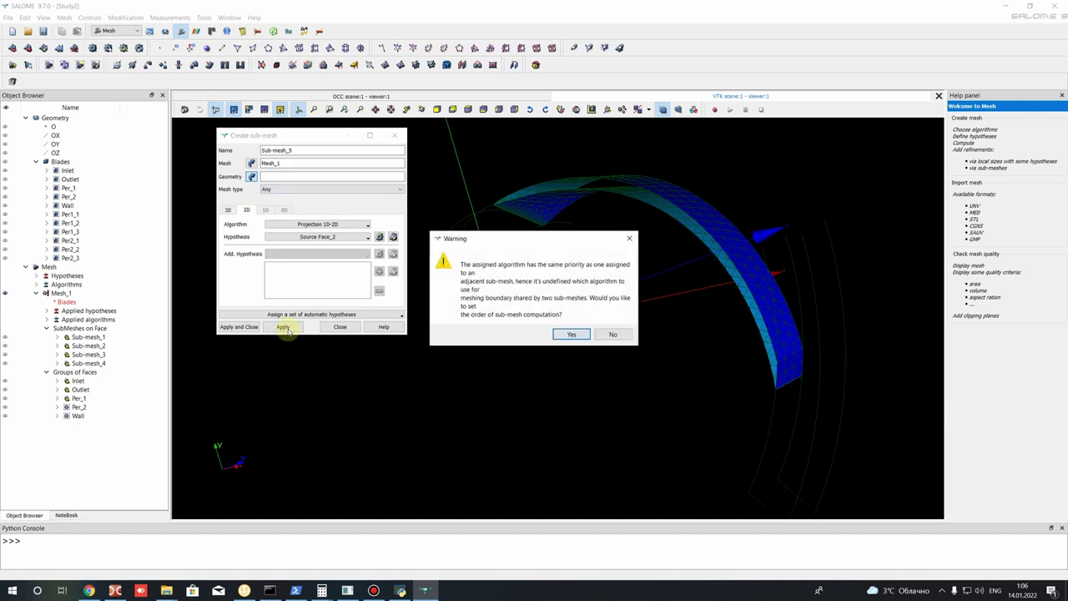
# Step: Accept the ordering prompt and apply the order Sub-mesh_4 before Sub-mesh_5
pyautogui.click(571, 332)
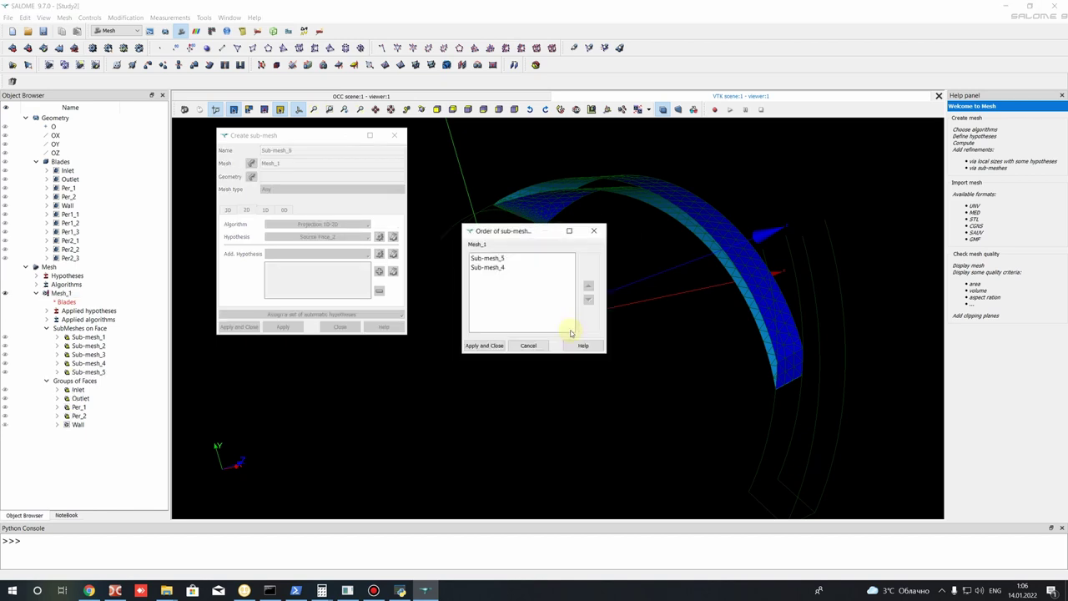
pyautogui.click(494, 268)
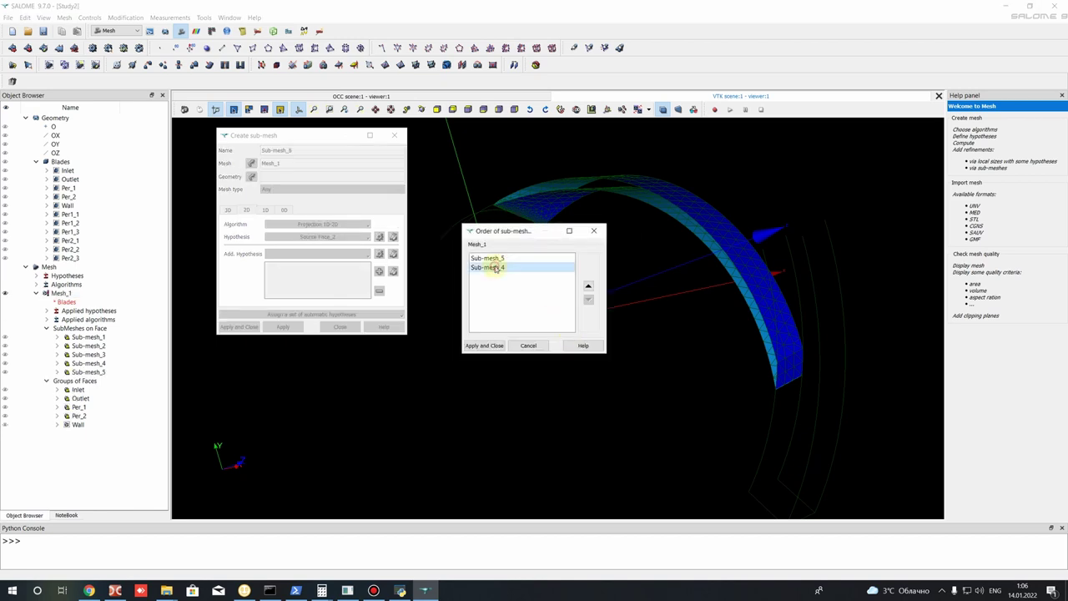
pyautogui.click(587, 286)
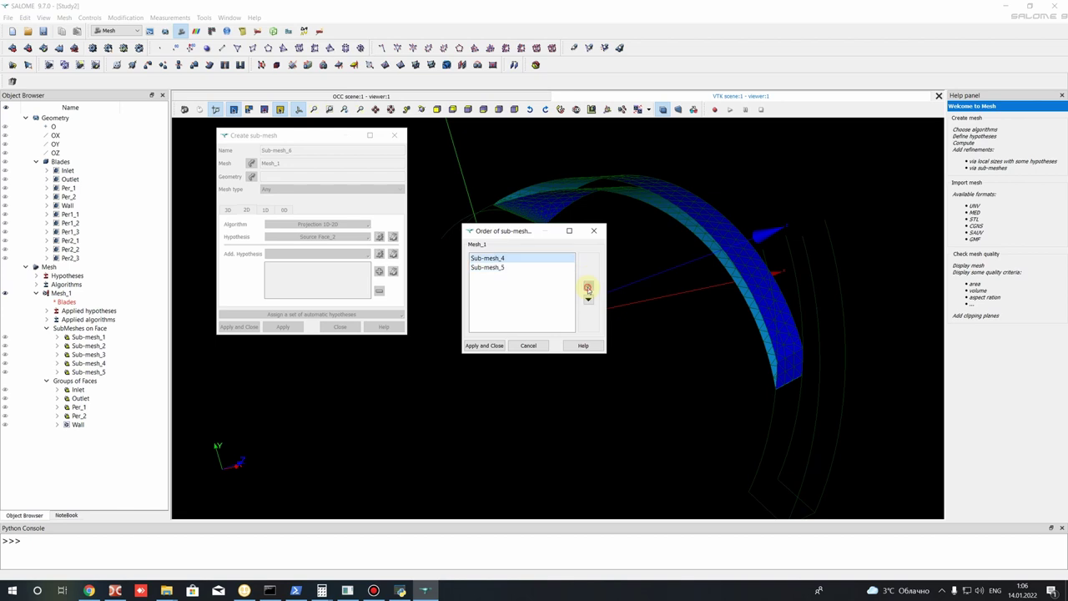
pyautogui.click(491, 267)
pyautogui.click(493, 260)
pyautogui.click(494, 267)
pyautogui.click(499, 259)
pyautogui.click(494, 268)
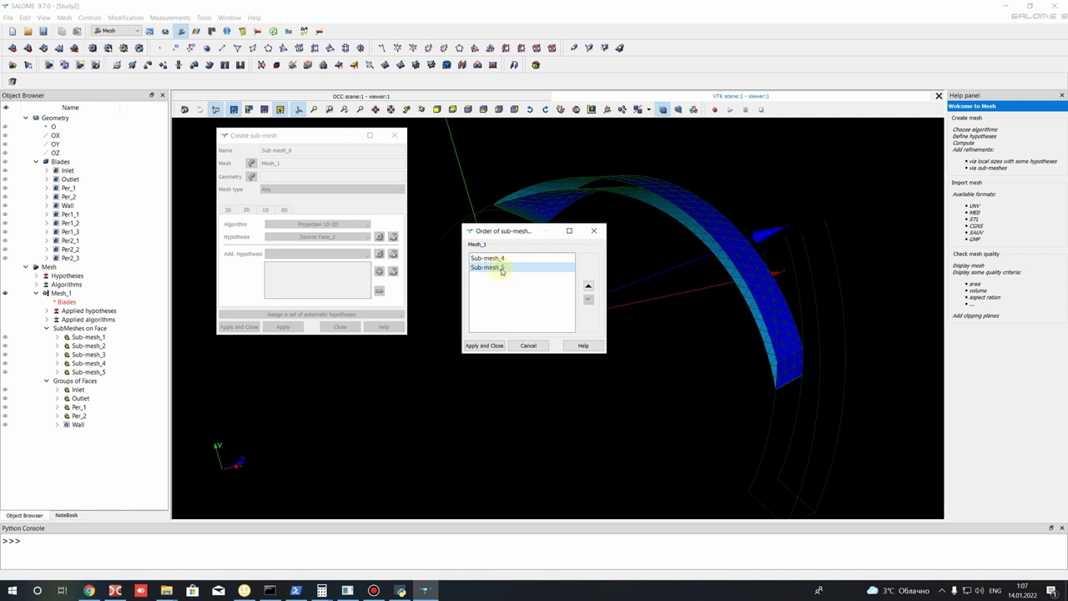
pyautogui.click(483, 346)
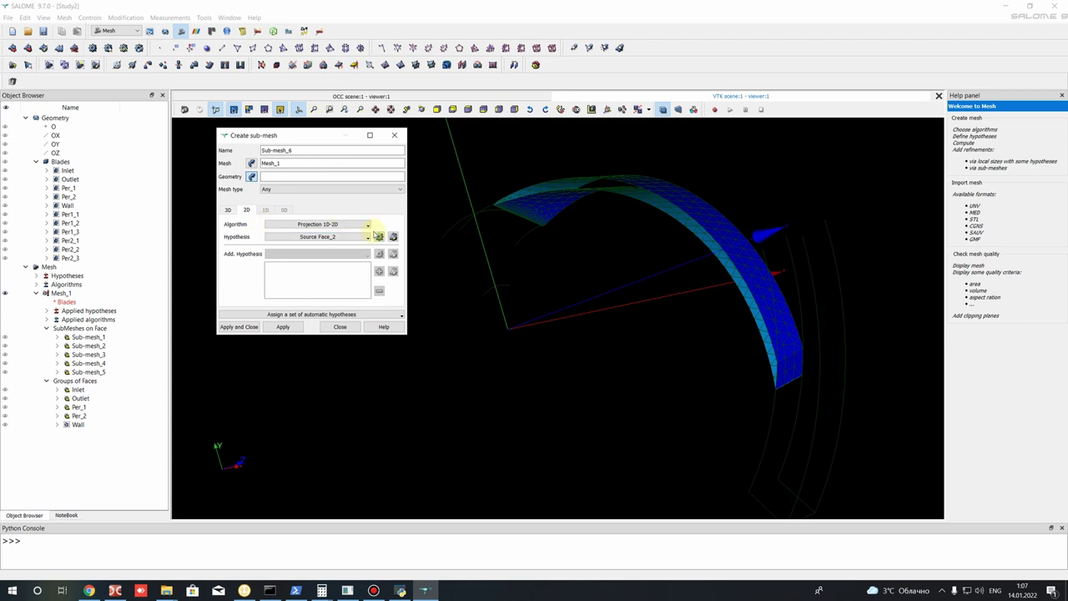
# Step: On face Per2_3, create a Source Face_3 hypothesis with source face Per1_3 and mesh Mesh_1
pyautogui.click(68, 260)
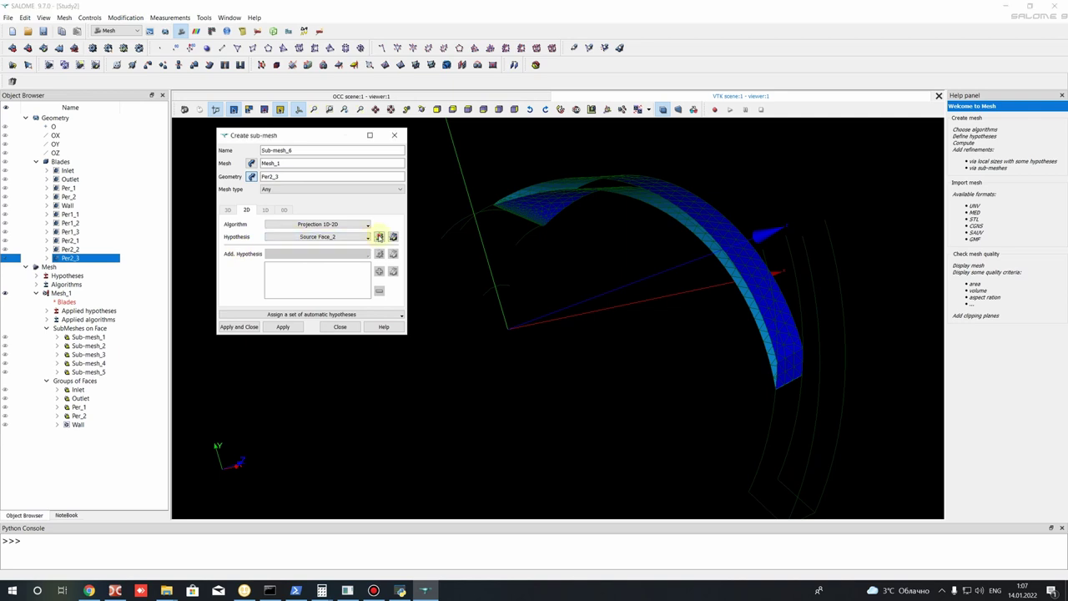
pyautogui.click(380, 237)
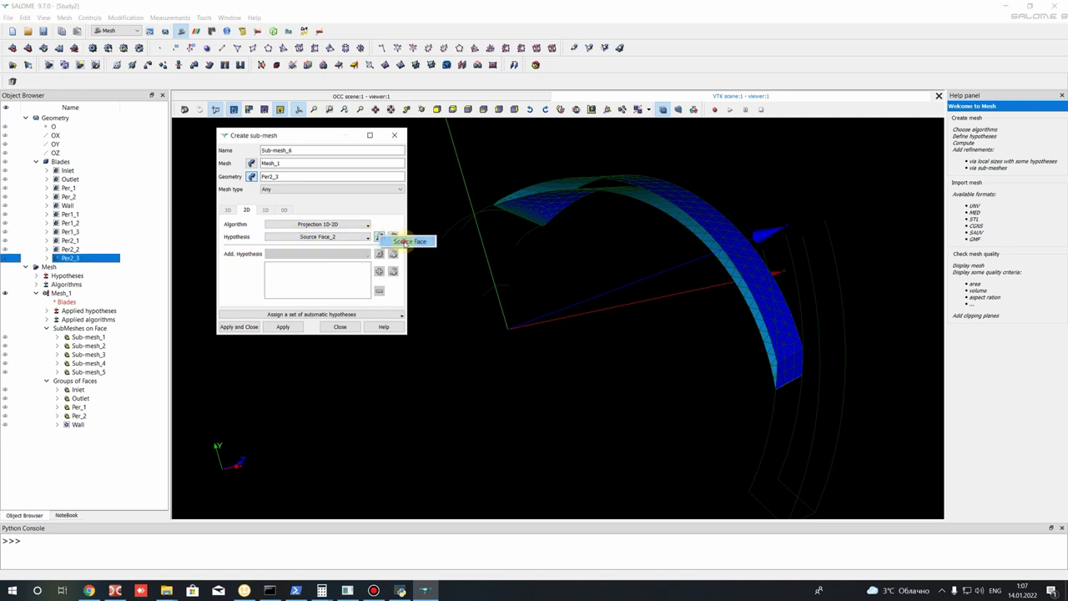
pyautogui.click(404, 242)
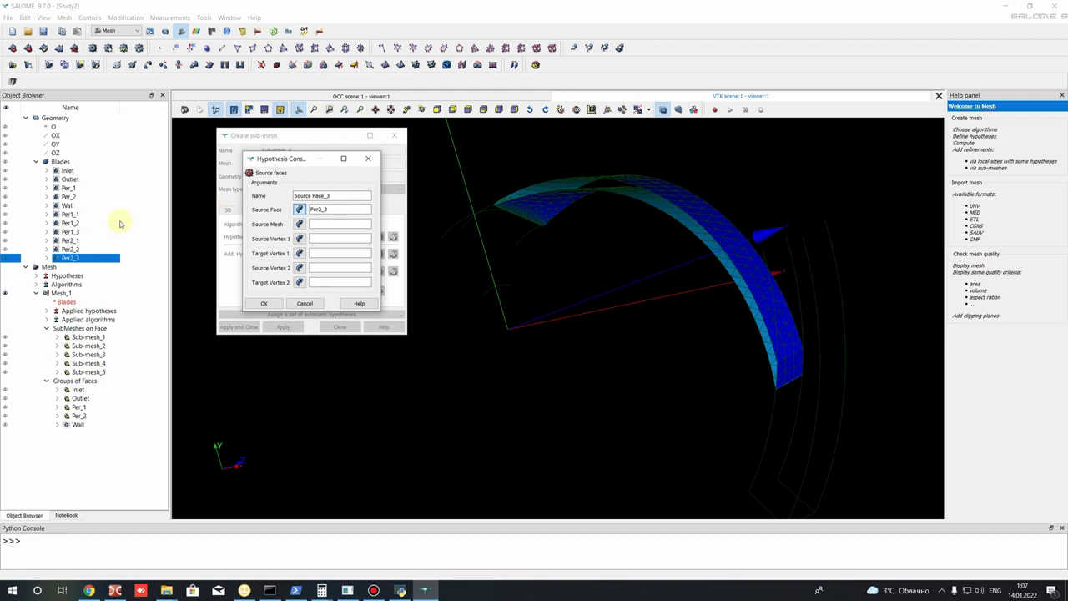
pyautogui.click(71, 232)
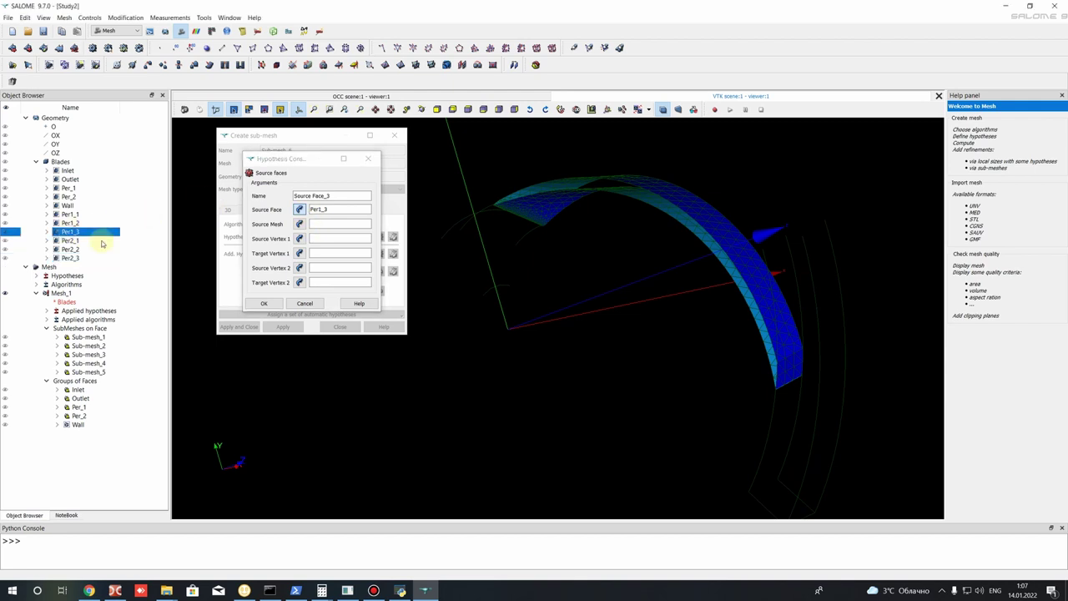
pyautogui.click(322, 214)
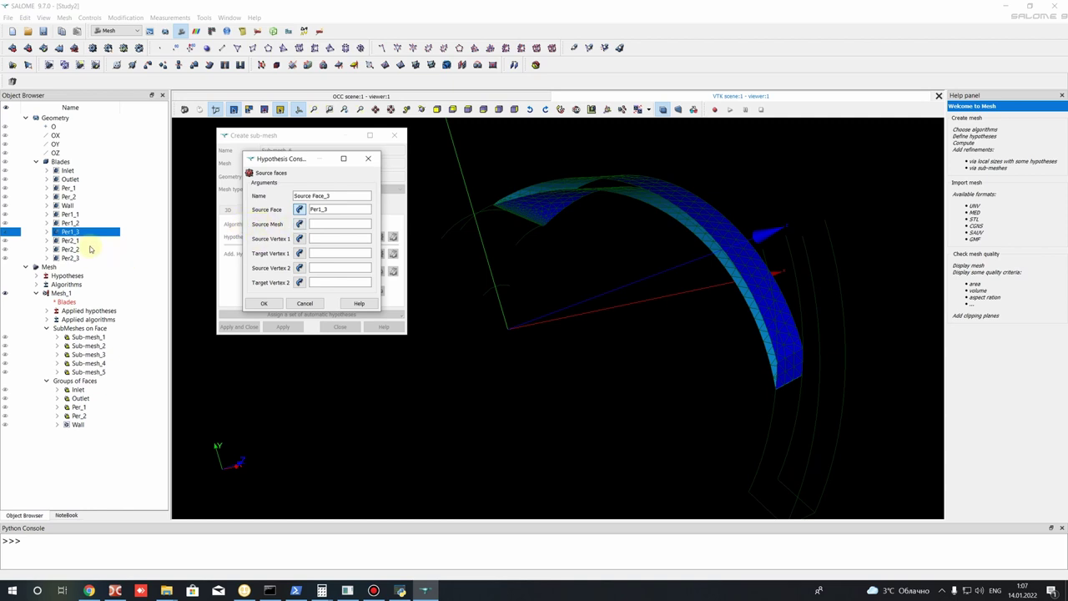
pyautogui.click(300, 225)
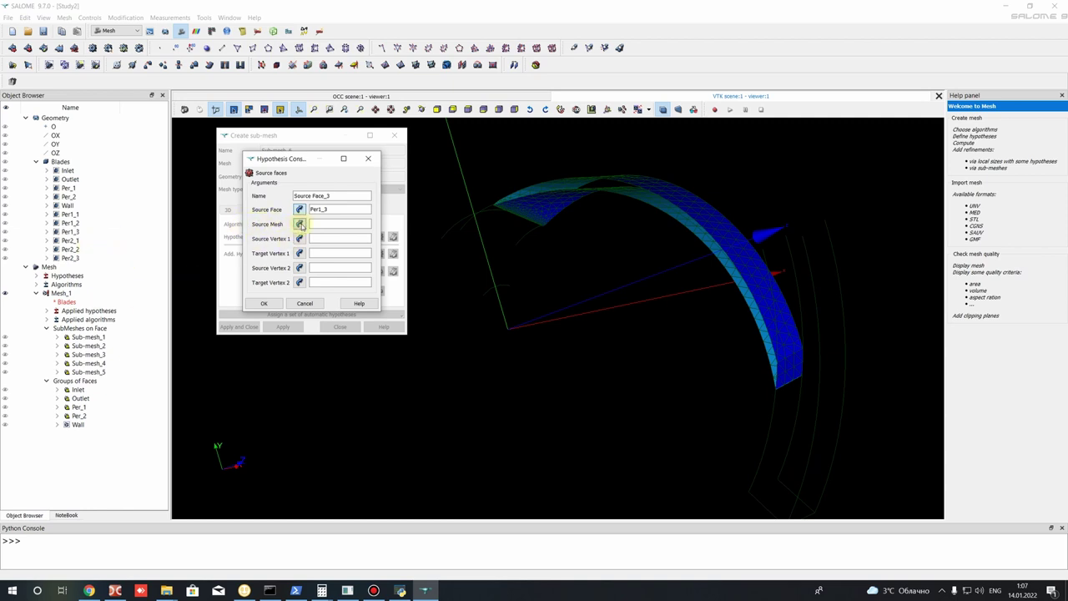
pyautogui.click(61, 294)
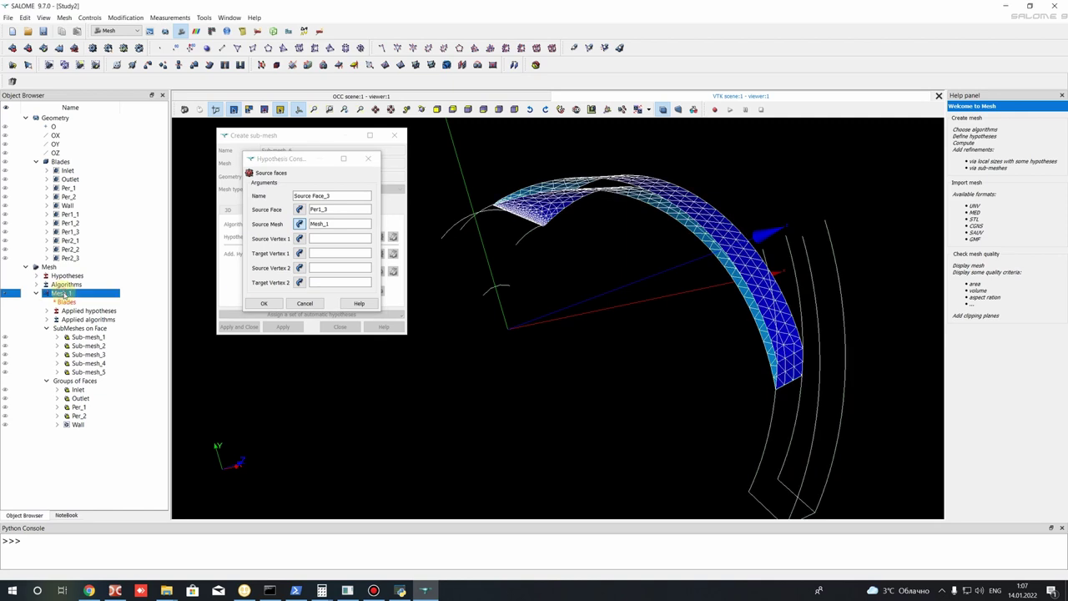
pyautogui.click(262, 304)
# Step: Create Sub-mesh_6, keep the computation order Sub-mesh_4, 5, 6, and close the window
pyautogui.click(282, 326)
pyautogui.click(584, 332)
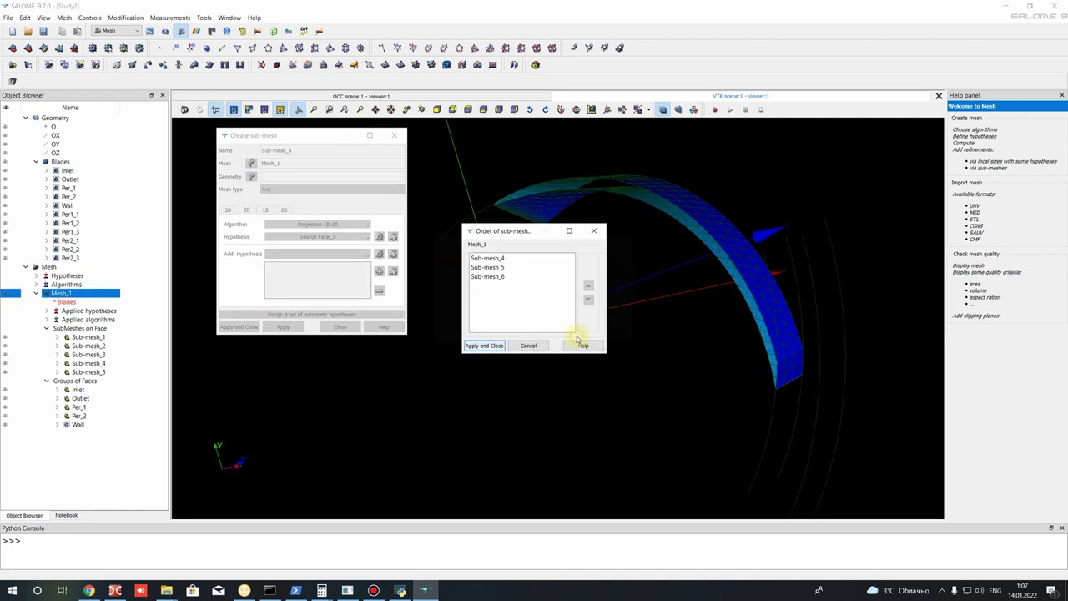
pyautogui.click(493, 258)
pyautogui.click(489, 276)
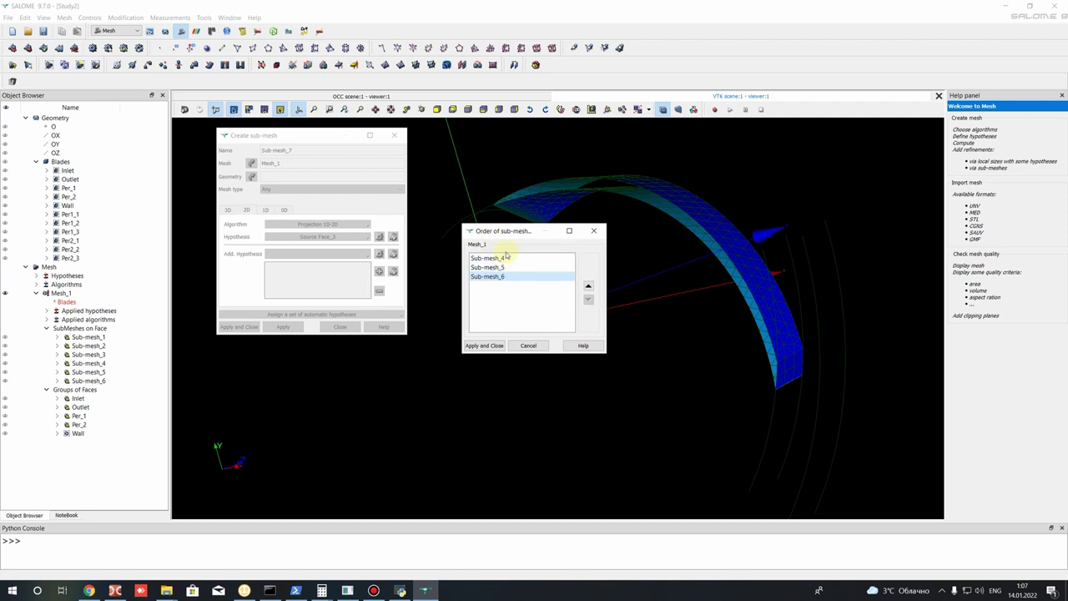
pyautogui.click(502, 258)
pyautogui.click(498, 268)
pyautogui.click(498, 277)
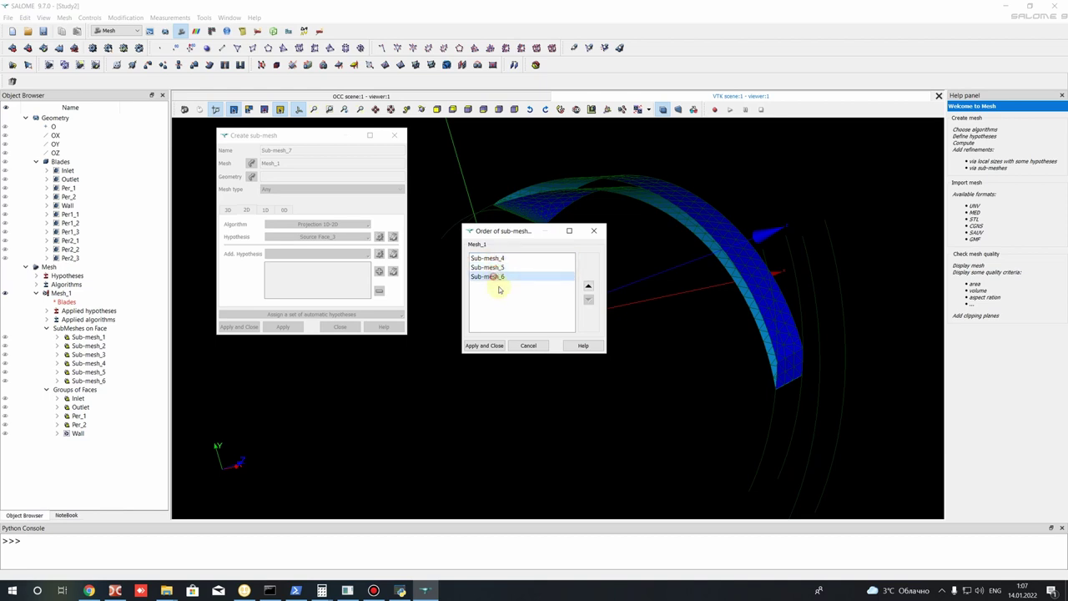
pyautogui.click(473, 346)
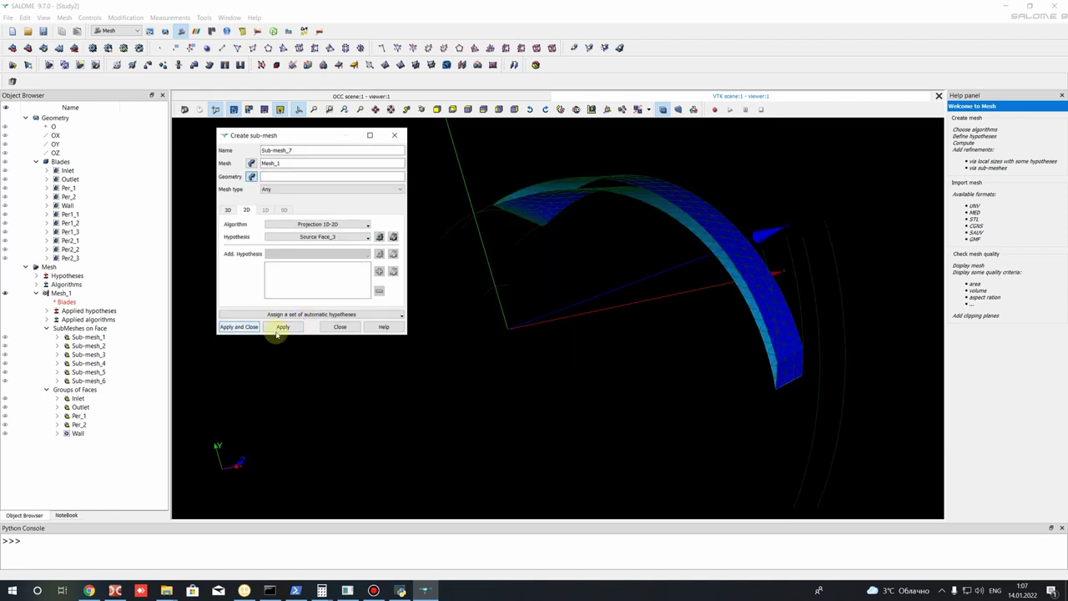
pyautogui.click(248, 329)
pyautogui.click(575, 308)
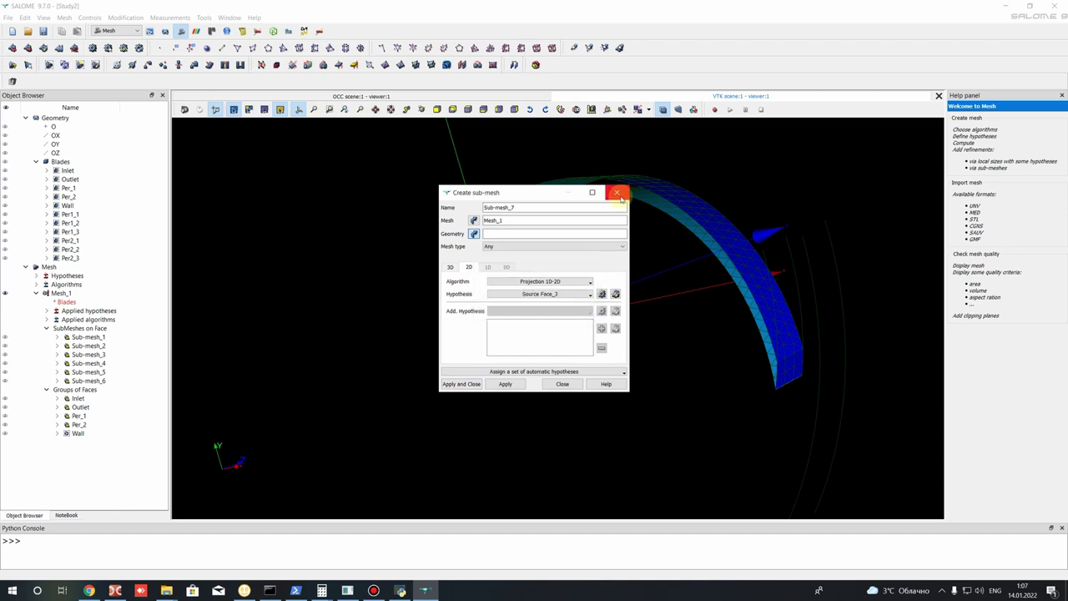
pyautogui.click(618, 192)
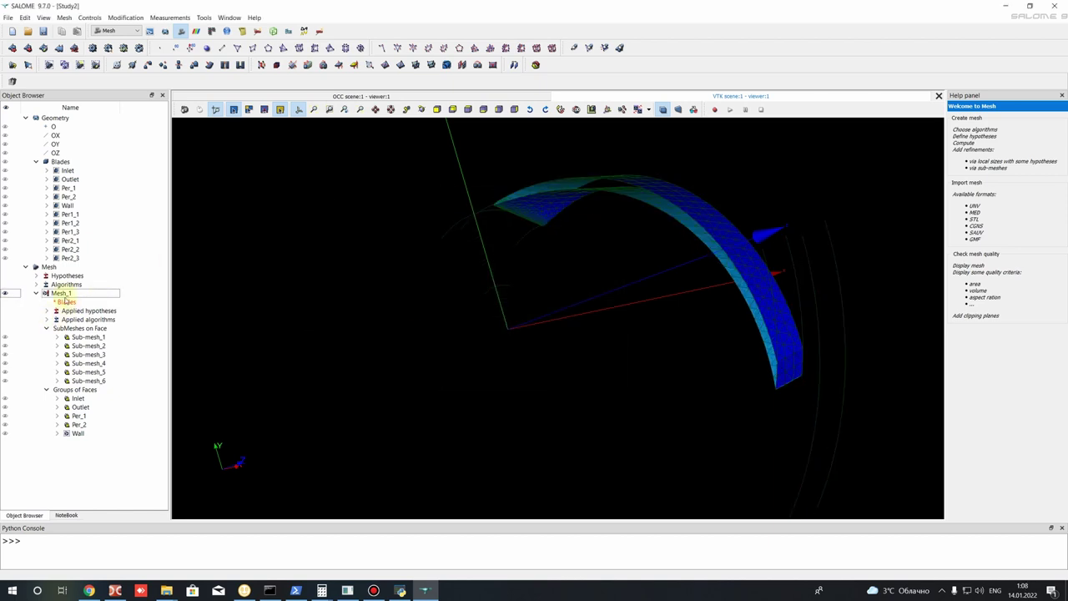
# Step: Clear and recompute Mesh_1, producing a tetrahedral mesh of 10774 volumes
pyautogui.rightClick(64, 296)
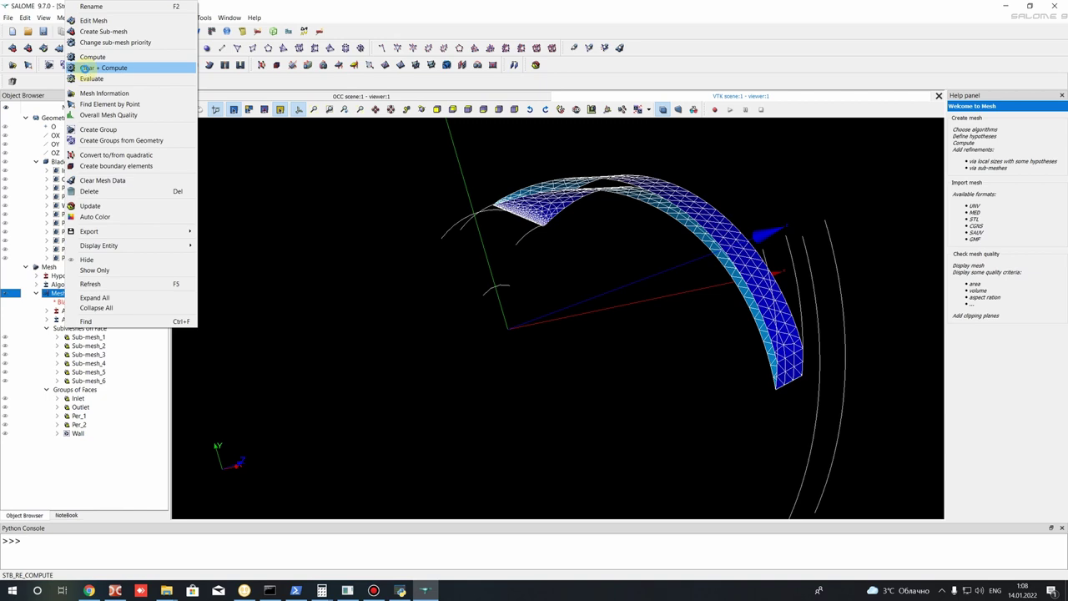
pyautogui.click(86, 67)
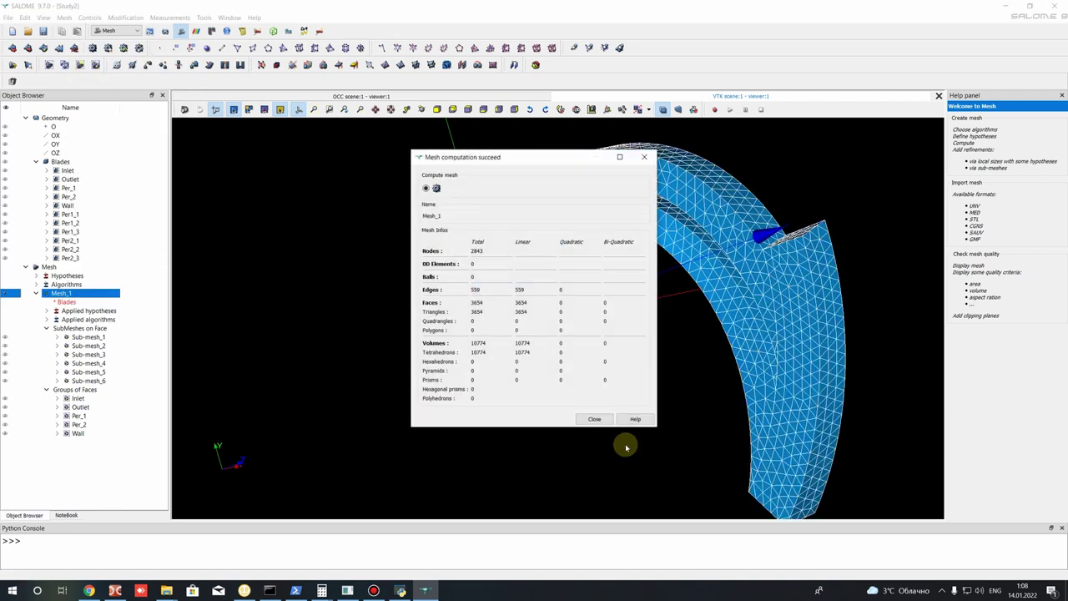
pyautogui.click(595, 419)
# Step: Zoom and orbit the viewer to inspect the computed blade passage mesh from several angles
pyautogui.click(67, 338)
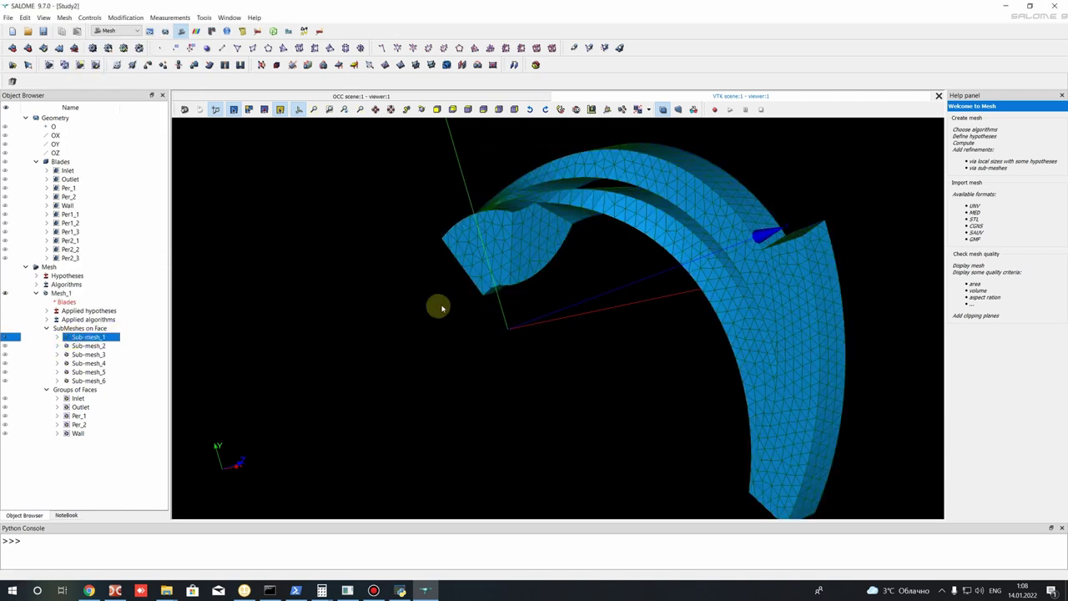
pyautogui.scroll(1, 512, 270)
pyautogui.scroll(4, 453, 182)
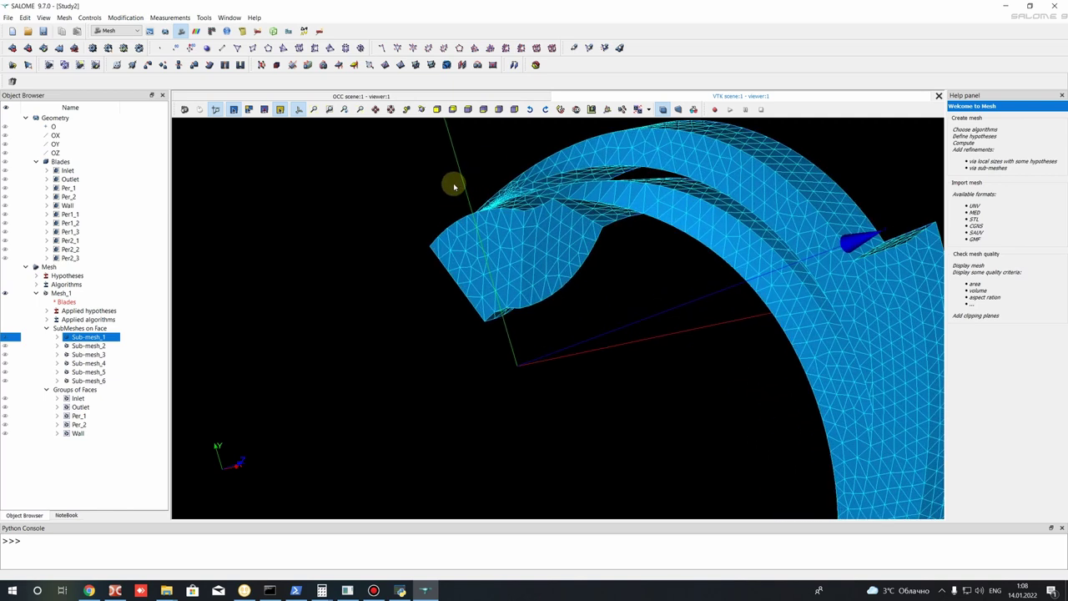
pyautogui.keyDown('ctrl'); pyautogui.moveTo(503, 191); pyautogui.dragTo(829, 363, button='right'); pyautogui.keyUp('ctrl')
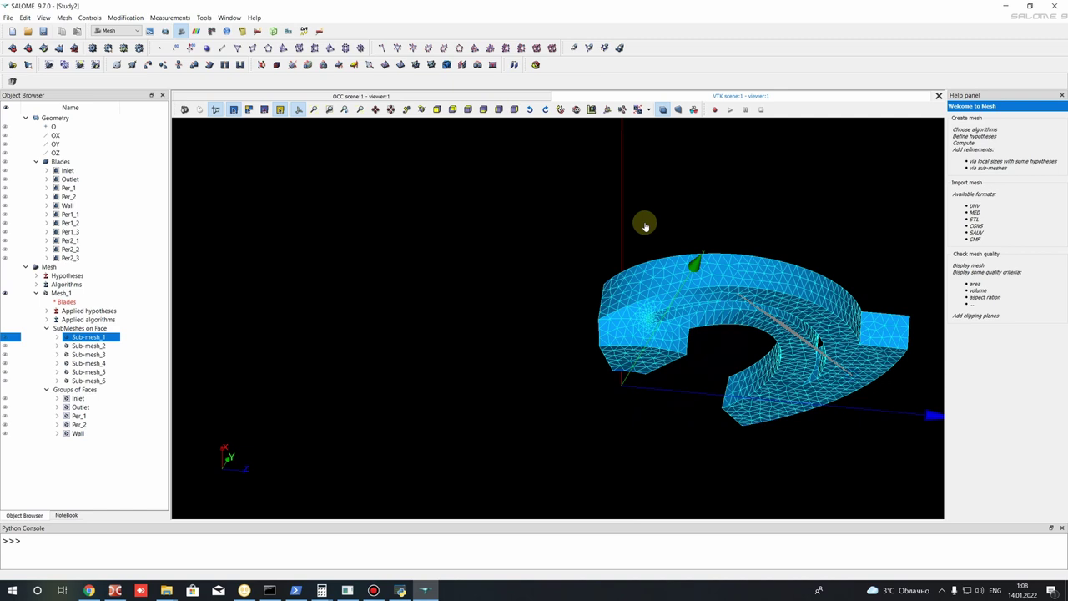
pyautogui.scroll(5, 925, 359)
pyautogui.keyDown('ctrl'); pyautogui.moveTo(775, 344); pyautogui.dragTo(817, 362, button='right'); pyautogui.keyUp('ctrl')
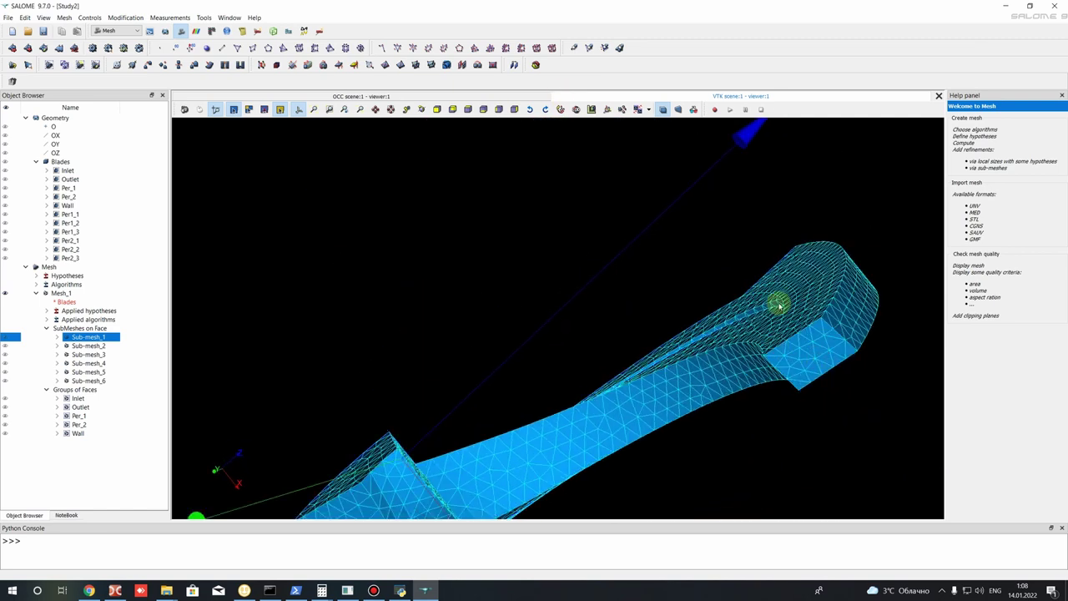
pyautogui.moveTo(739, 295)
pyautogui.keyDown('ctrl'); pyautogui.mouseDown(button='right')
pyautogui.moveTo(687, 360)
pyautogui.moveTo(597, 279)
pyautogui.moveTo(477, 289)
pyautogui.moveTo(553, 252)
pyautogui.moveTo(749, 279)
pyautogui.moveTo(749, 269)
pyautogui.moveTo(141, 226)
pyautogui.moveTo(291, 212)
pyautogui.moveTo(425, 322)
pyautogui.moveTo(528, 381)
pyautogui.moveTo(424, 539)
pyautogui.moveTo(489, 329)
pyautogui.moveTo(484, 477)
pyautogui.moveTo(534, 453)
pyautogui.moveTo(510, 401)
pyautogui.moveTo(544, 320)
pyautogui.moveTo(692, 181)
pyautogui.moveTo(631, 196)
pyautogui.moveTo(546, 293)
pyautogui.moveTo(531, 340)
pyautogui.moveTo(440, 184)
pyautogui.moveTo(645, 364)
pyautogui.moveTo(492, 133)
pyautogui.moveTo(547, 248)
pyautogui.moveTo(294, 332)
pyautogui.moveTo(508, 357)
pyautogui.mouseUp(button='right'); pyautogui.keyUp('ctrl')
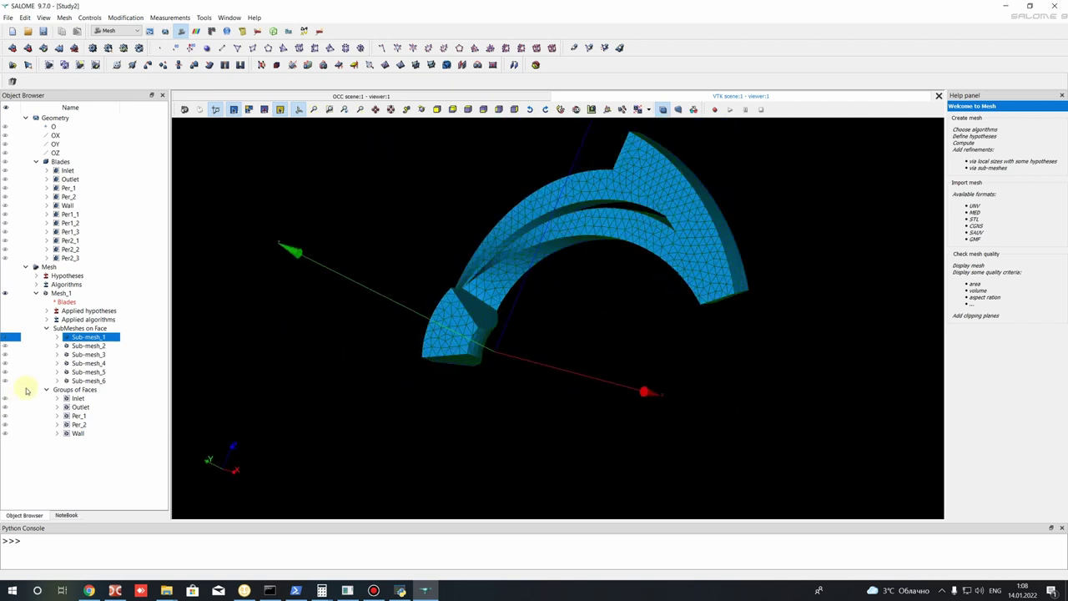
# Step: Collapse the sub-mesh and face-group branches under Mesh_1 in the study tree
pyautogui.click(35, 293)
pyautogui.click(52, 293)
pyautogui.click(35, 293)
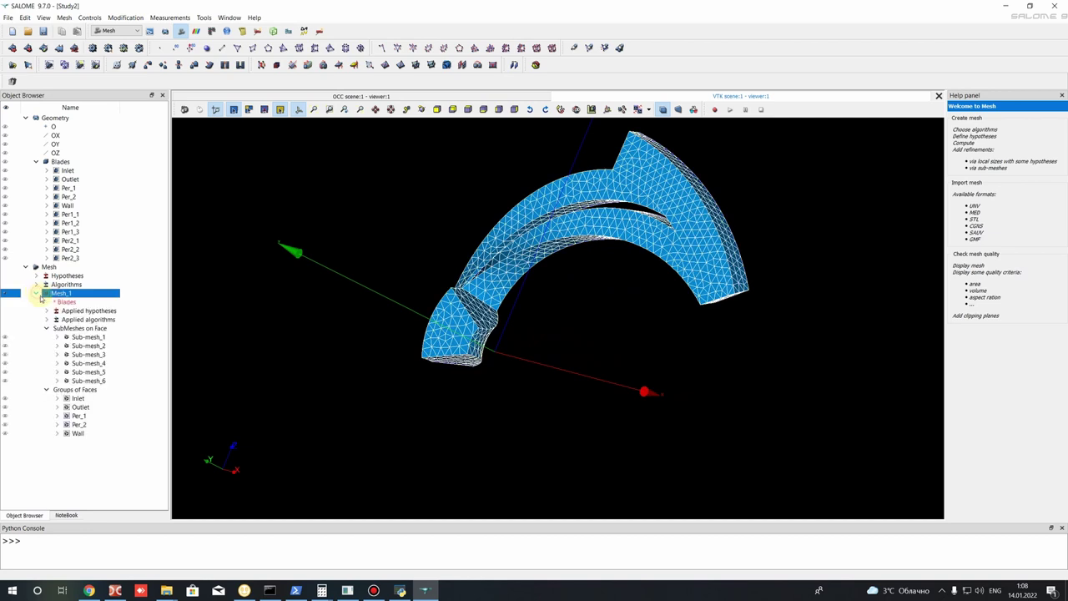
pyautogui.click(45, 329)
pyautogui.click(46, 337)
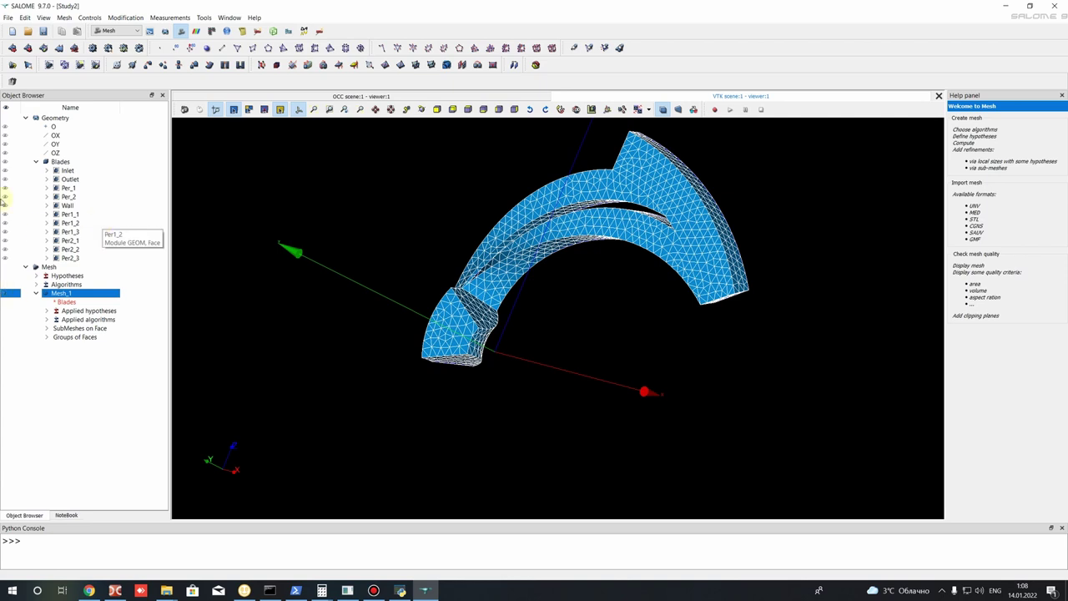
# Step: Save the study over the existing Mesh_Proj.hdf in OF_Impeller_Sim's 2_mesh folder
pyautogui.click(10, 18)
pyautogui.click(20, 62)
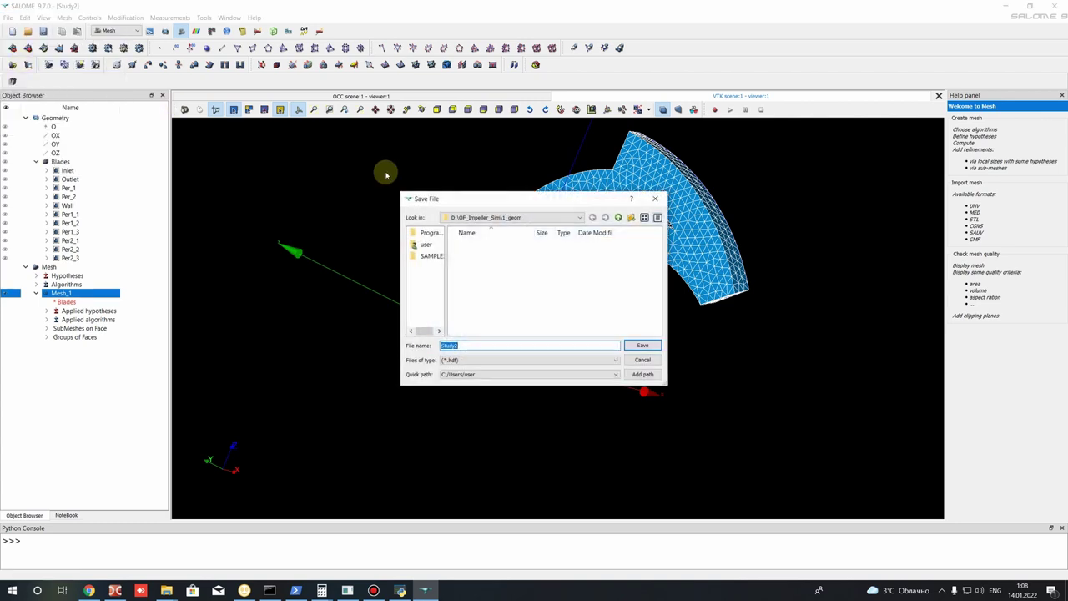
pyautogui.click(618, 217)
pyautogui.doubleClick(470, 254)
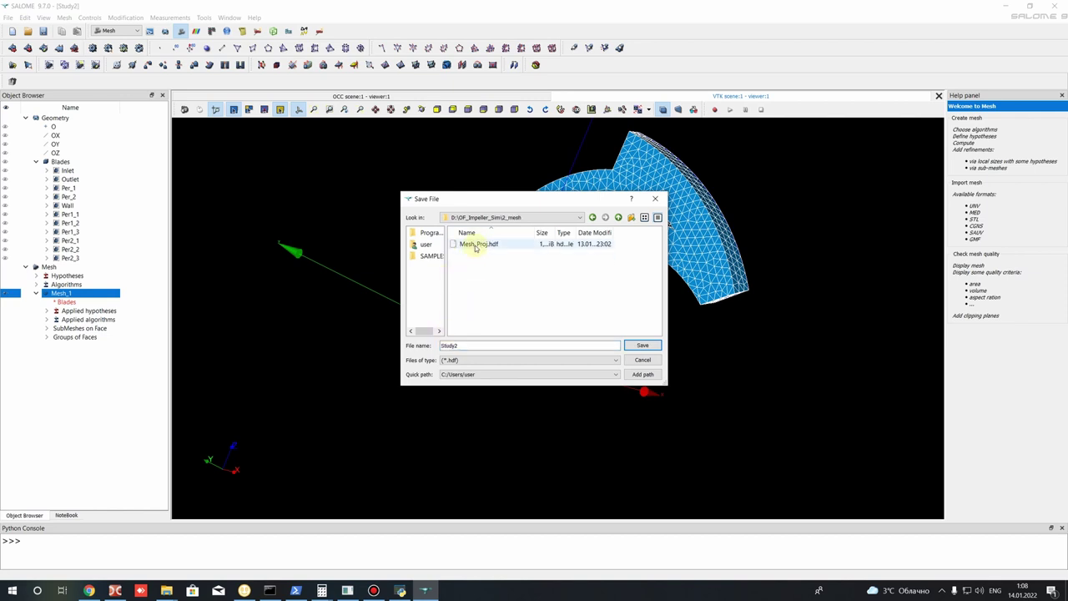
pyautogui.click(476, 246)
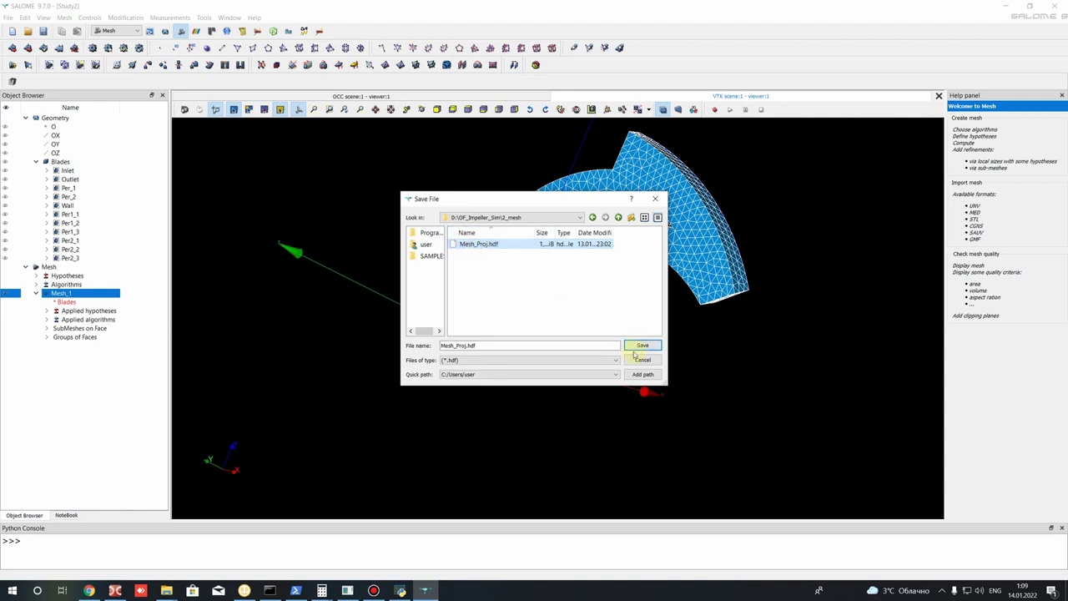
pyautogui.click(640, 347)
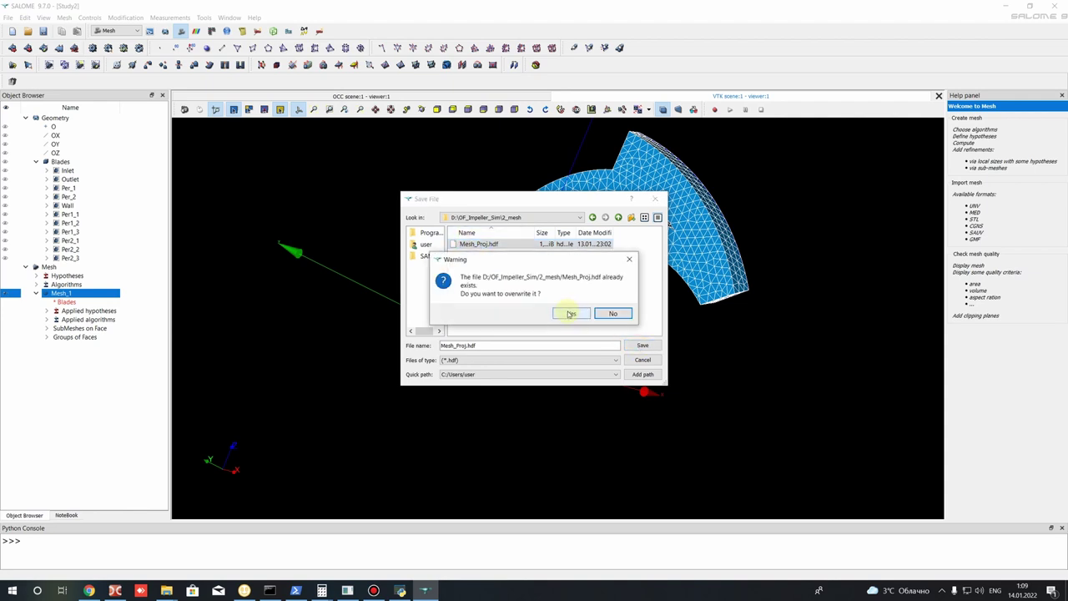
pyautogui.click(571, 314)
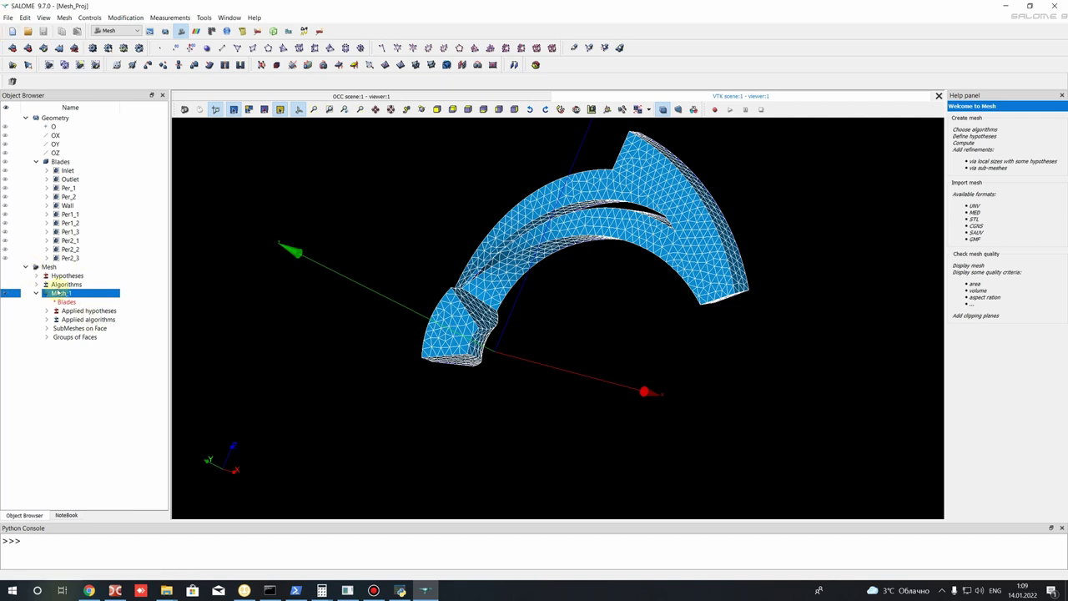
# Step: Export Mesh_1 in UNV format, overwriting Mesh_1.unv in the 2_mesh folder
pyautogui.click(7, 17)
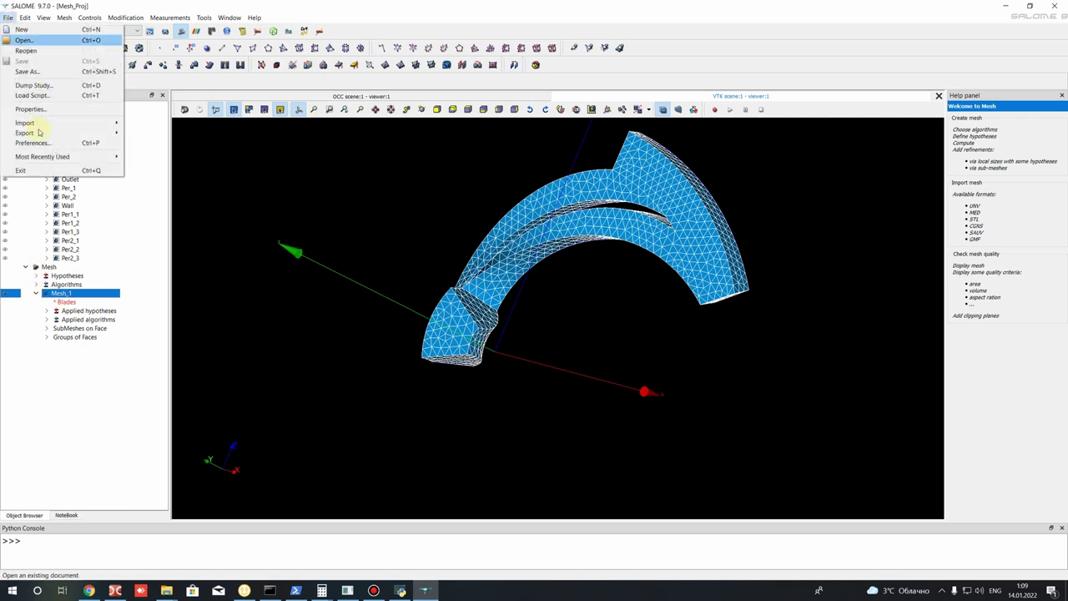
pyautogui.moveTo(36, 135)
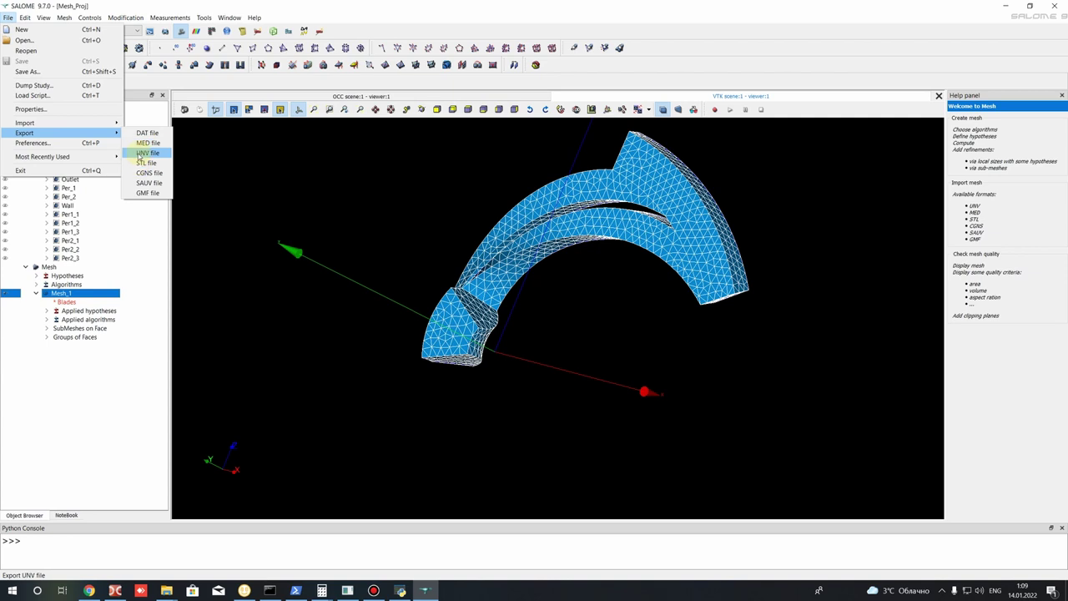
pyautogui.click(146, 154)
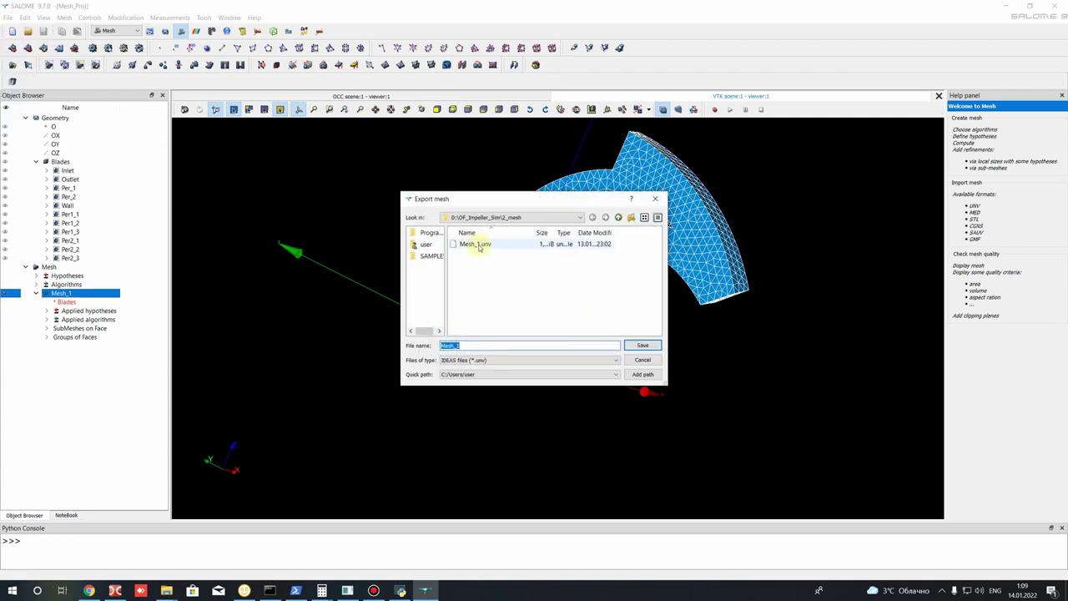
pyautogui.click(479, 245)
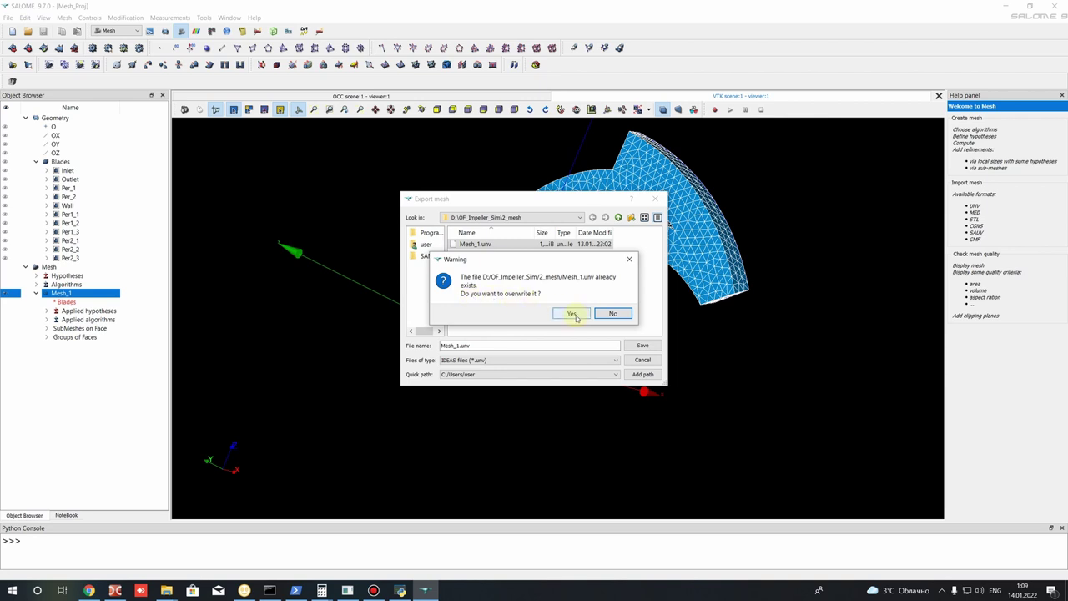
pyautogui.click(572, 314)
pyautogui.keyDown('ctrl'); pyautogui.moveTo(536, 295); pyautogui.dragTo(535, 179); pyautogui.keyUp('ctrl')
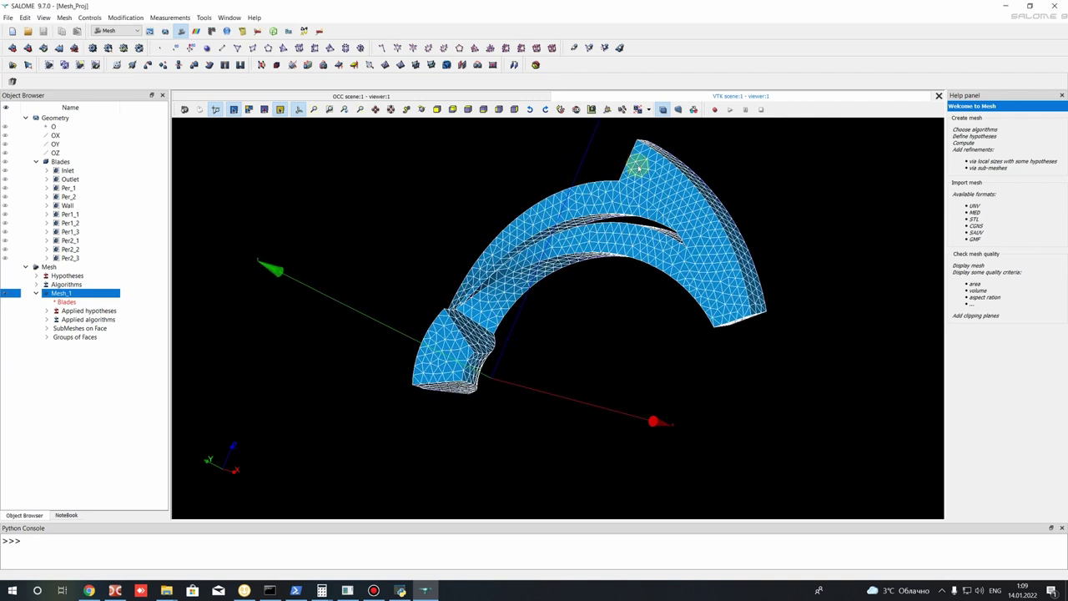
# Step: Minimize SALOME, launch the Ubuntu terminal via a Start search for 'ubu', and centre it
pyautogui.click(1009, 7)
pyautogui.click(931, 227)
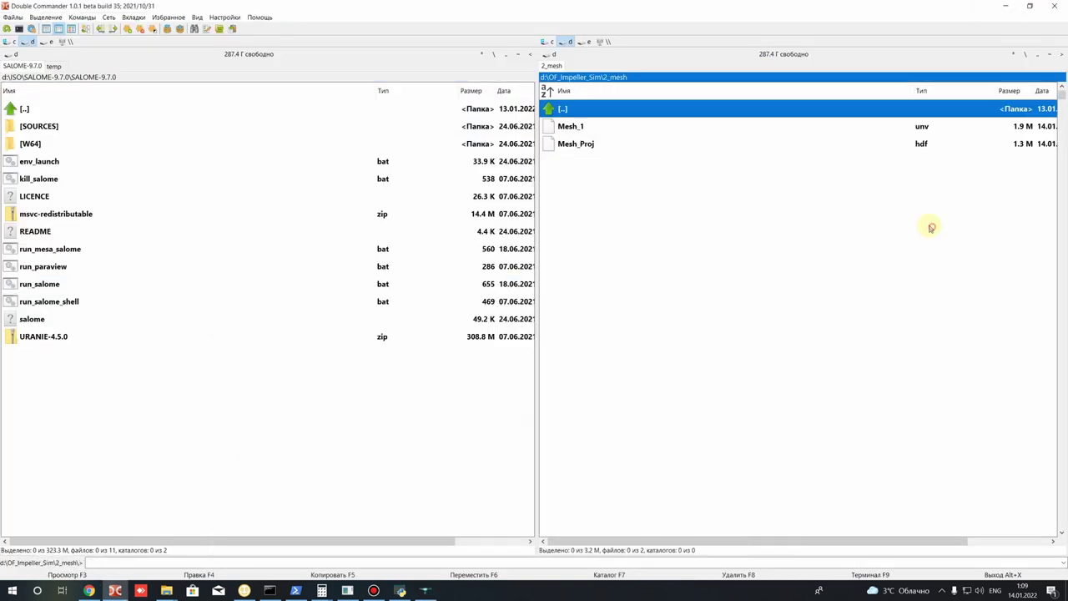
pyautogui.click(12, 591)
pyautogui.write('ubu')
pyautogui.press('Return')
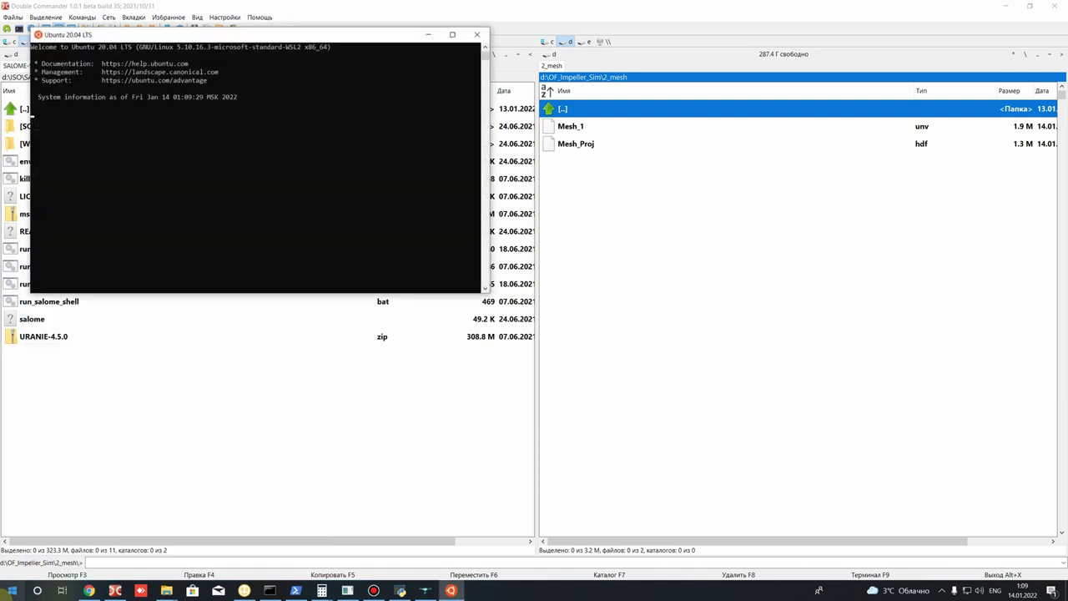
pyautogui.moveTo(207, 36); pyautogui.dragTo(495, 175)
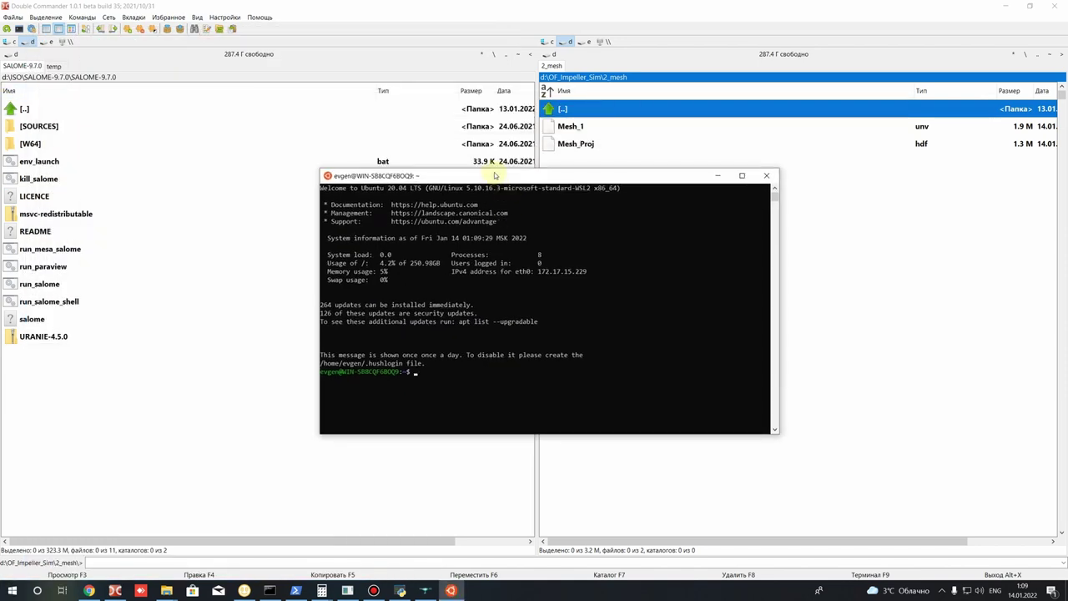
pyautogui.click(90, 589)
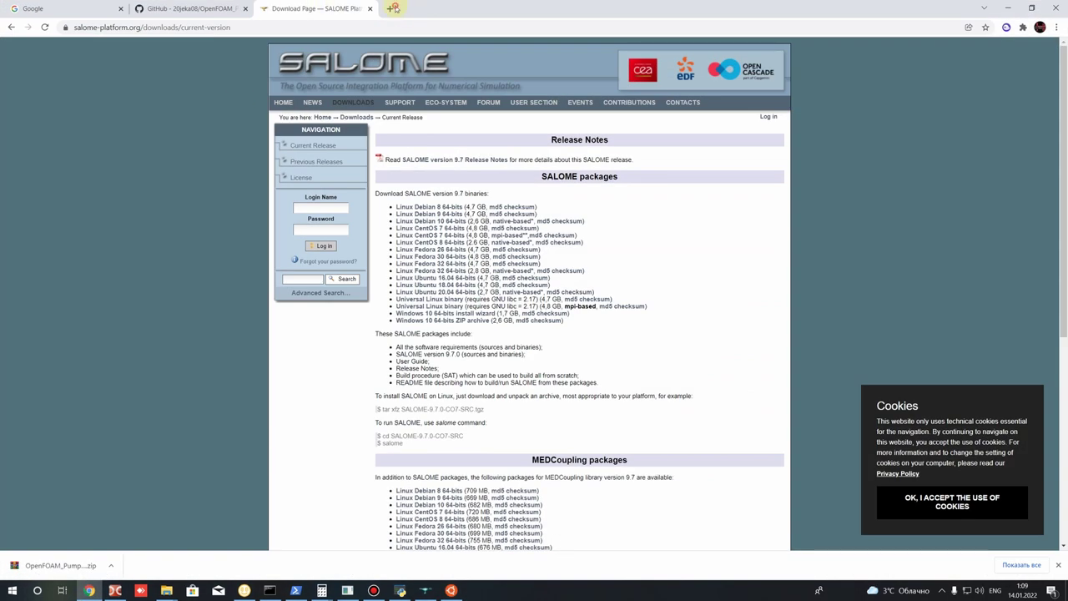
# Step: Go to youtube.com in a new Chrome tab
pyautogui.hotkey('ctrl', 't')
pyautogui.write('you')
pyautogui.press('Return')
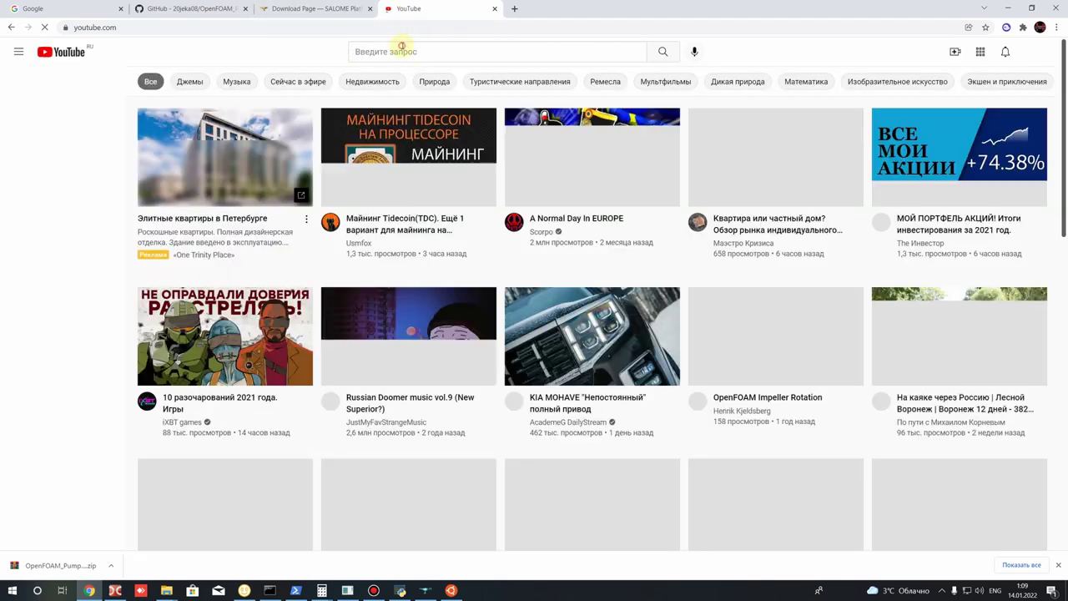
# Step: Search 'openfoam installation windows 10', open the first tutorial, then minimize Chrome
pyautogui.click(402, 47)
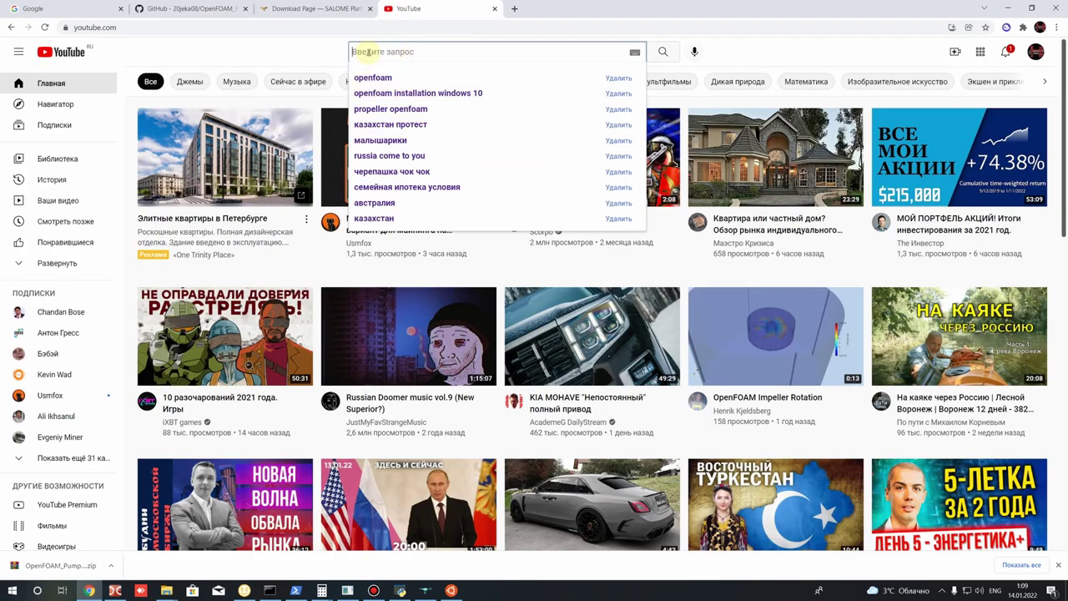
pyautogui.write('openfoam')
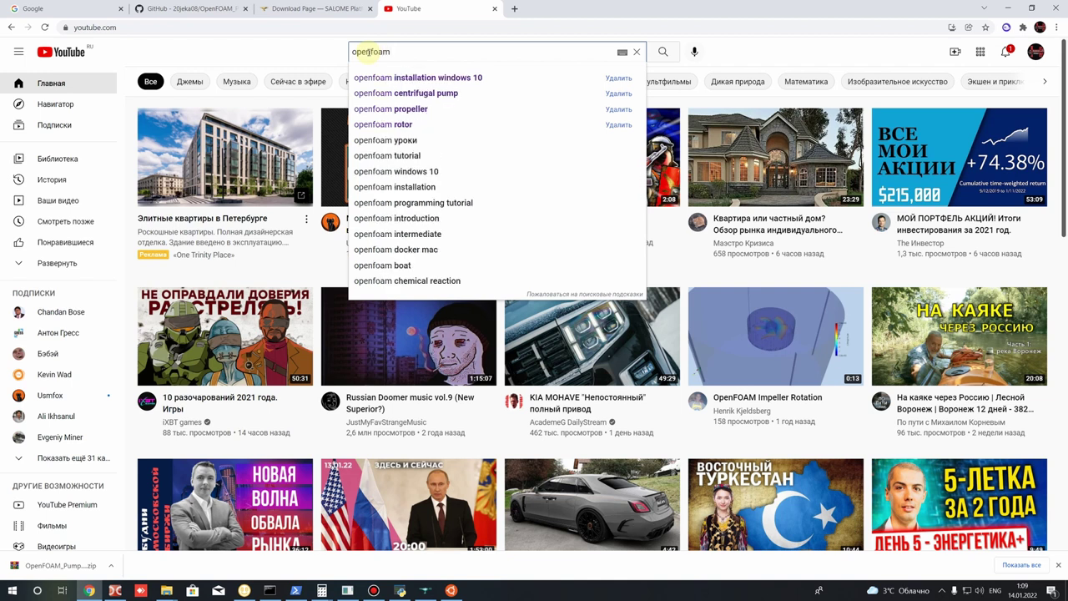
pyautogui.press('Down')
pyautogui.press('Return')
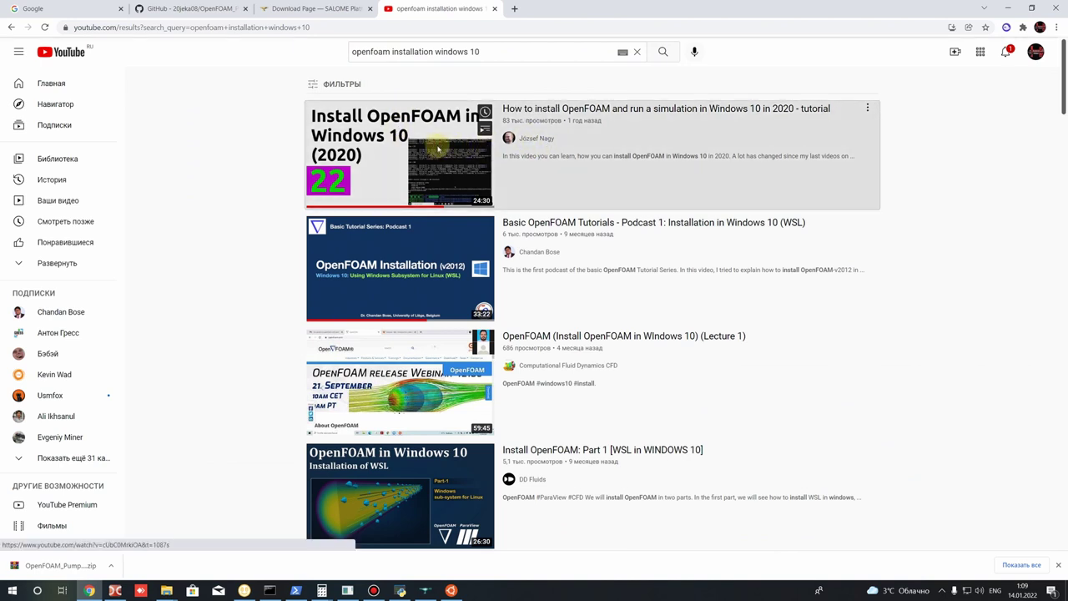
pyautogui.click(437, 148)
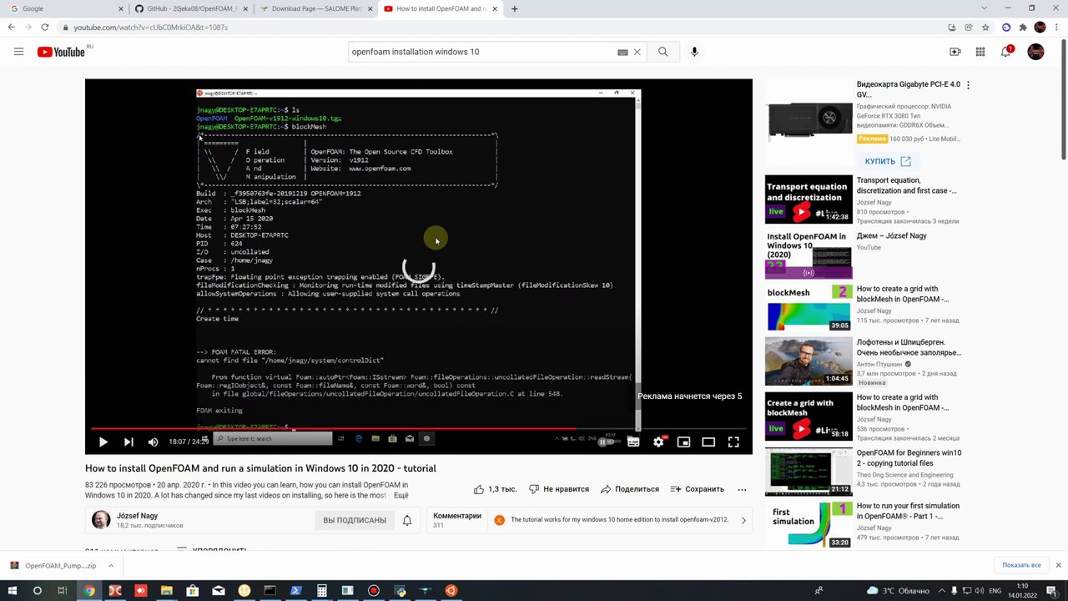
pyautogui.scroll(-2, 433, 244)
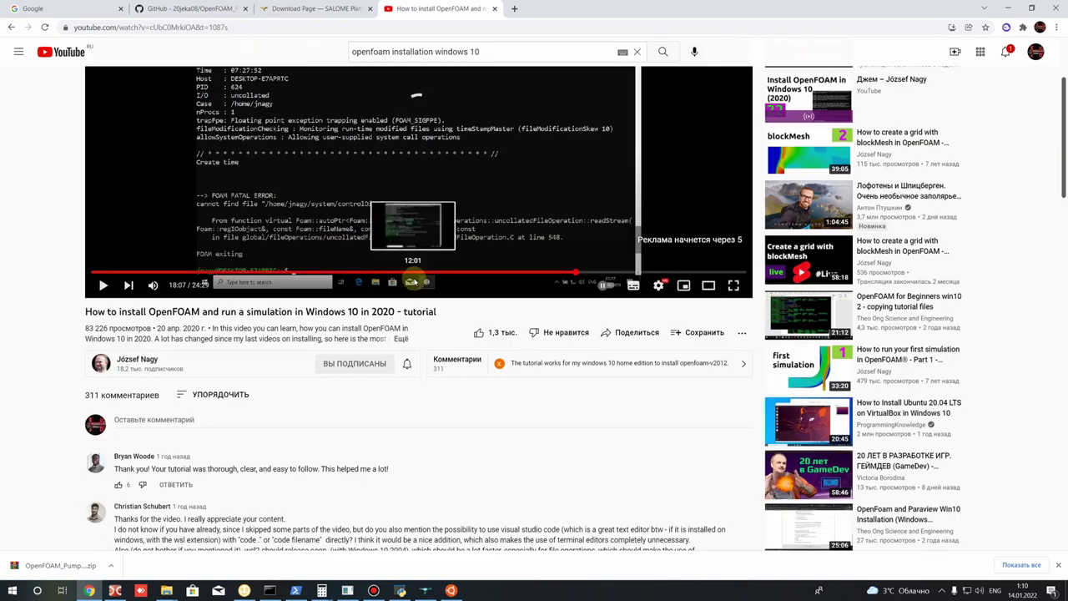
pyautogui.scroll(2, 482, 306)
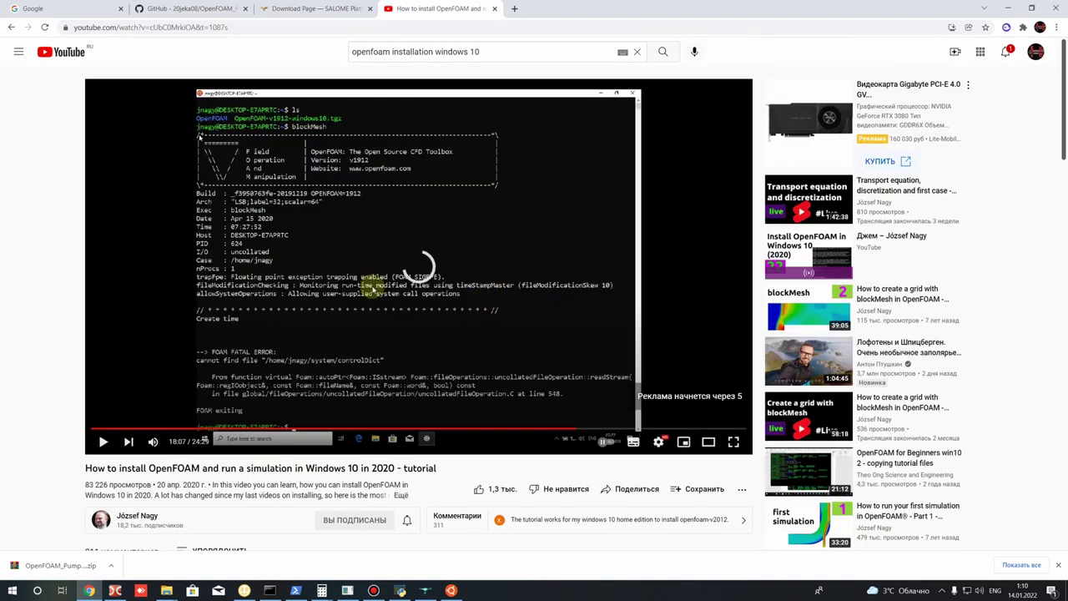
pyautogui.click(1008, 7)
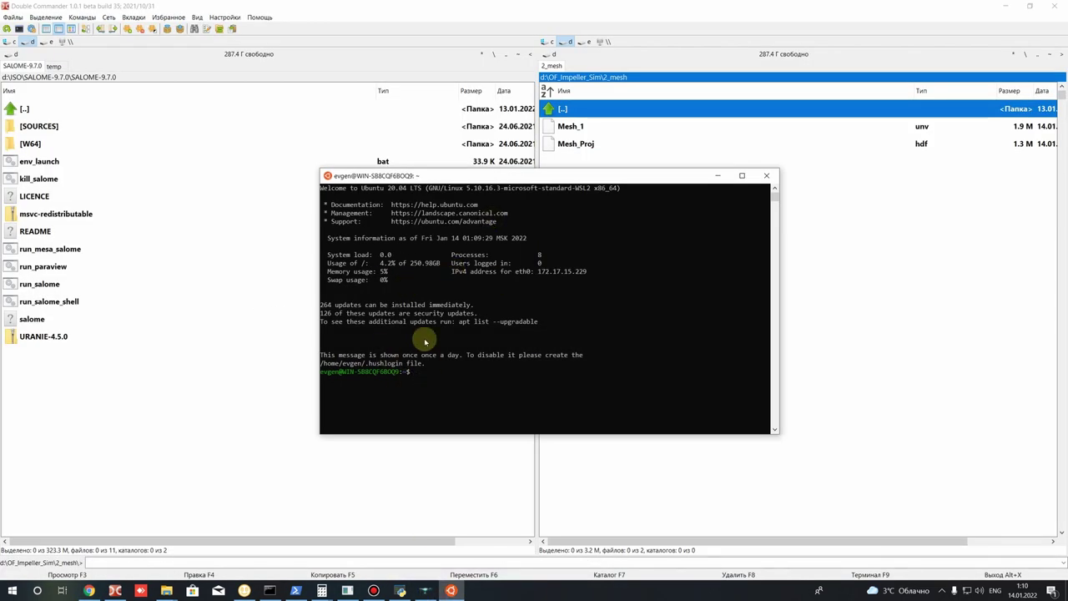
# Step: Move the Ubuntu terminal window lower to uncover more of Double Commander's file list
pyautogui.moveTo(418, 177); pyautogui.dragTo(450, 151)
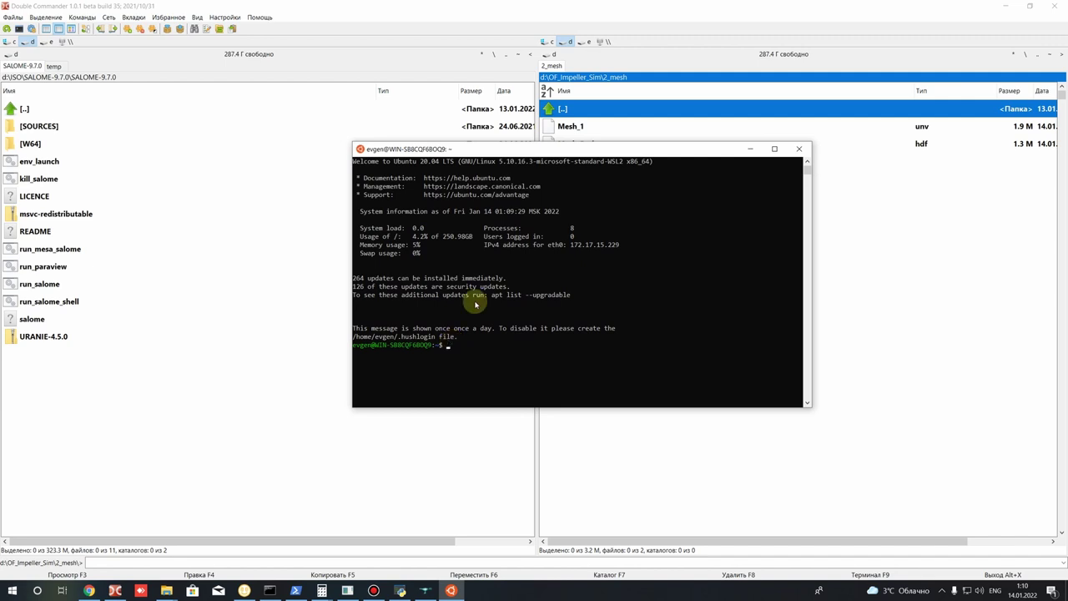
pyautogui.moveTo(547, 153); pyautogui.dragTo(542, 274)
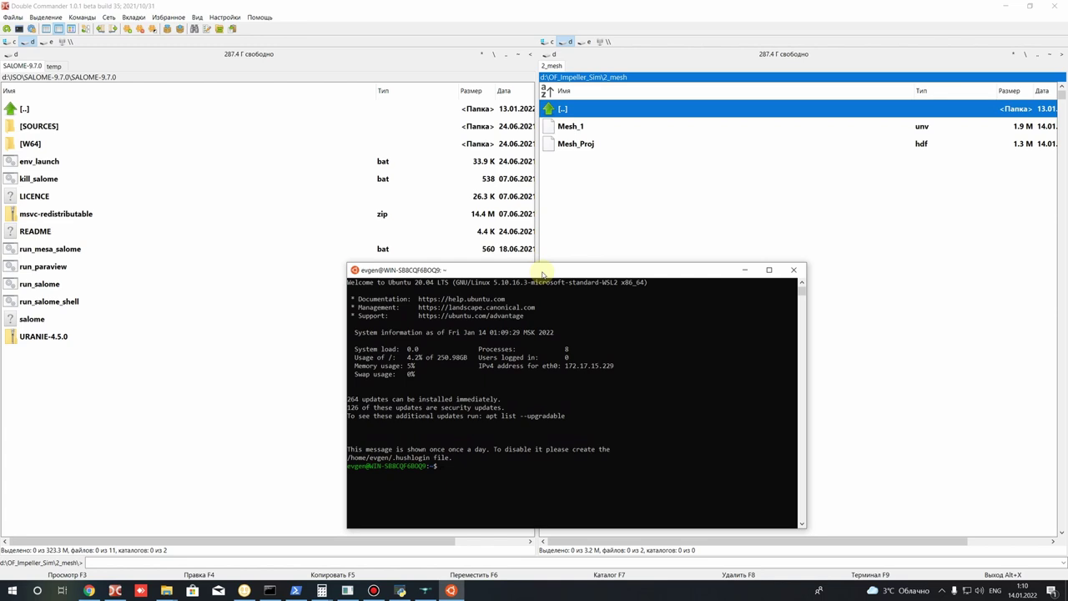
# Step: Browse the 3_solution case's 0, constant and system folders, then return to OF_Impeller_Sim
pyautogui.click(596, 209)
pyautogui.doubleClick(594, 198)
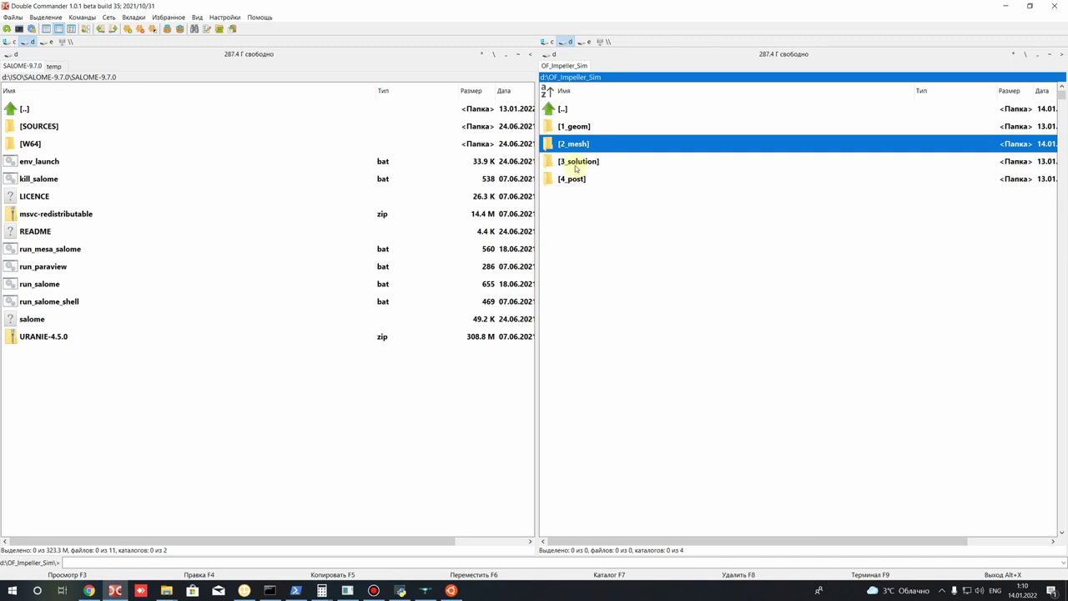
pyautogui.doubleClick(575, 163)
pyautogui.doubleClick(571, 128)
pyautogui.press('BackSpace')
pyautogui.doubleClick(567, 144)
pyautogui.press('BackSpace')
pyautogui.click(571, 161)
pyautogui.doubleClick(571, 161)
pyautogui.press('BackSpace')
pyautogui.press('BackSpace')
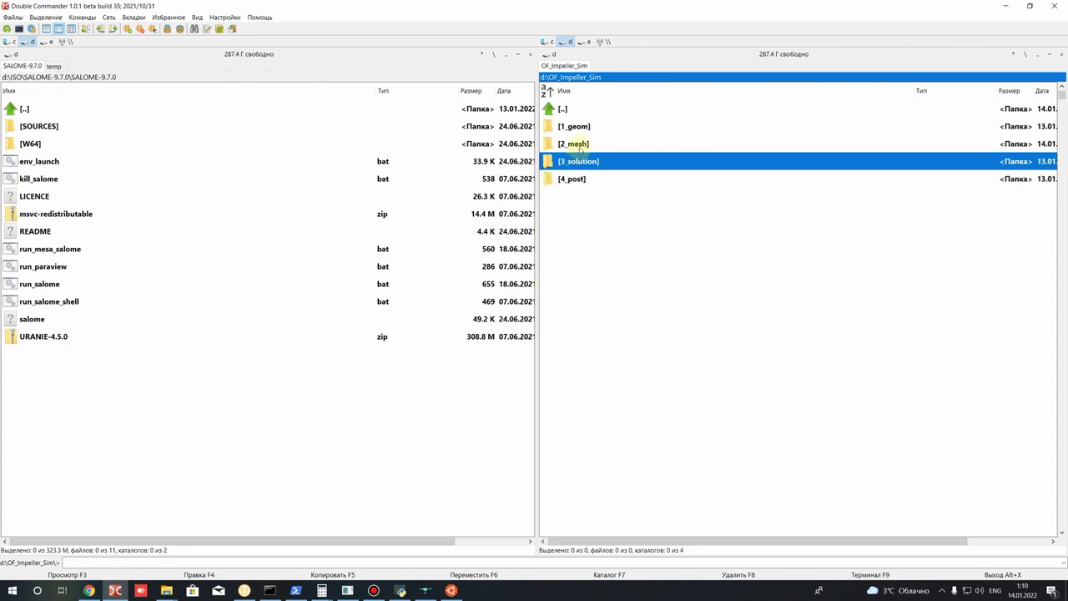
# Step: Copy Mesh_1 from the 2_mesh folder and paste it into 3_solution
pyautogui.click(573, 146)
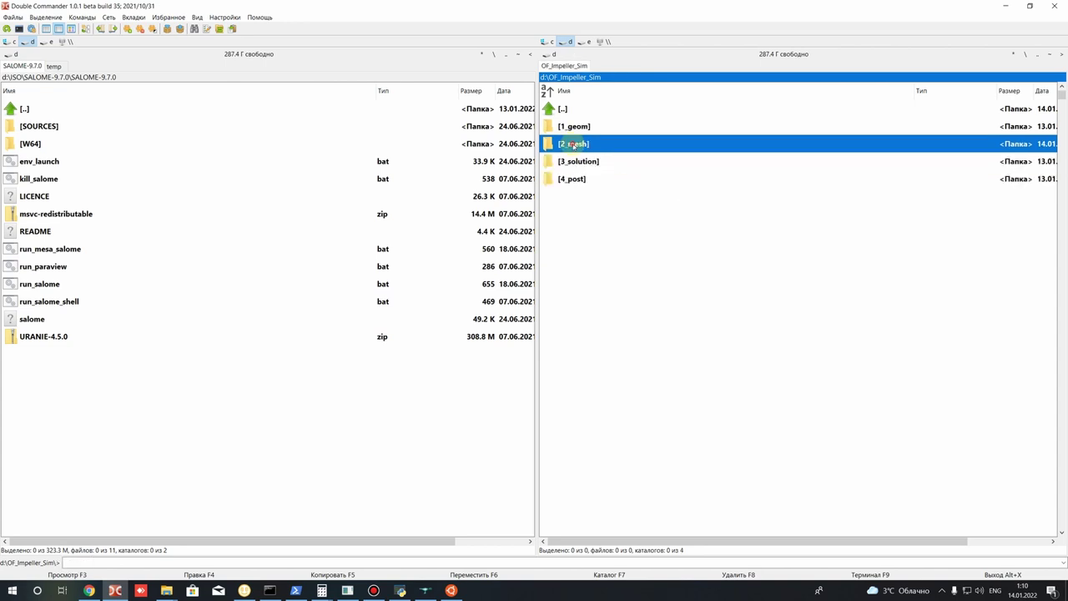
pyautogui.doubleClick(574, 146)
pyautogui.click(580, 126)
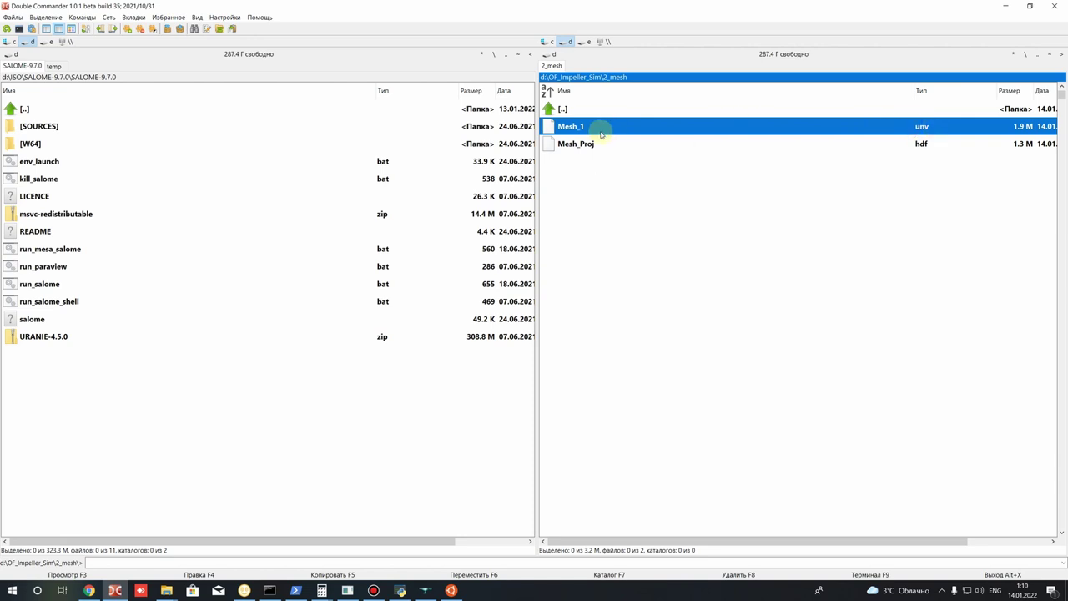
pyautogui.rightClick(582, 126)
pyautogui.click(585, 252)
pyautogui.press('BackSpace')
pyautogui.doubleClick(570, 162)
pyautogui.rightClick(603, 224)
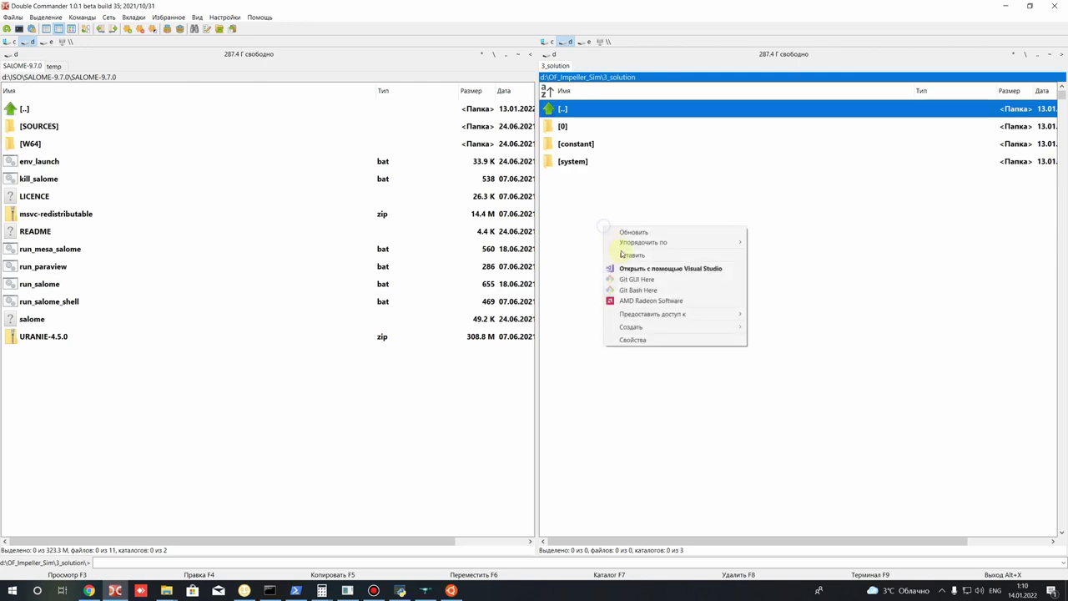
pyautogui.click(631, 255)
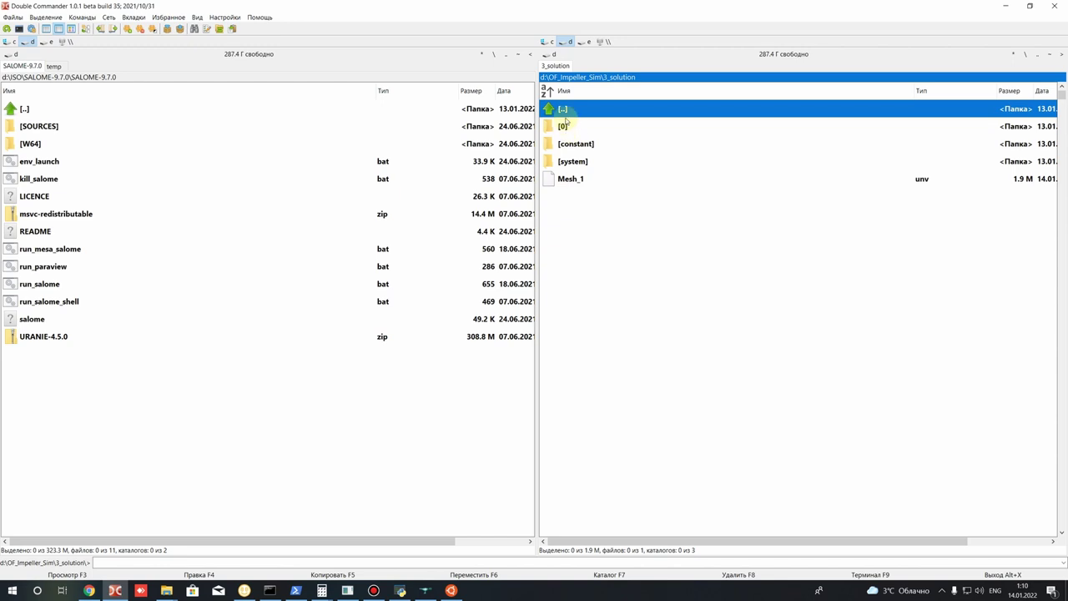
# Step: Change to /mnt/d/OF_Impeller_Sim in the terminal and list the project folders
pyautogui.click(450, 590)
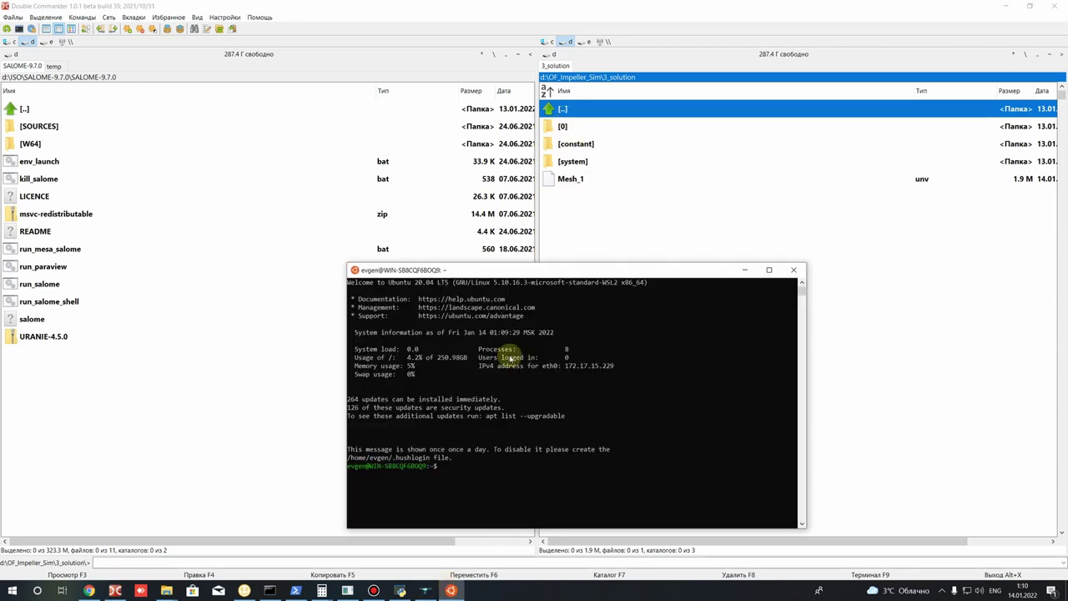
pyautogui.write('cd /mnt/')
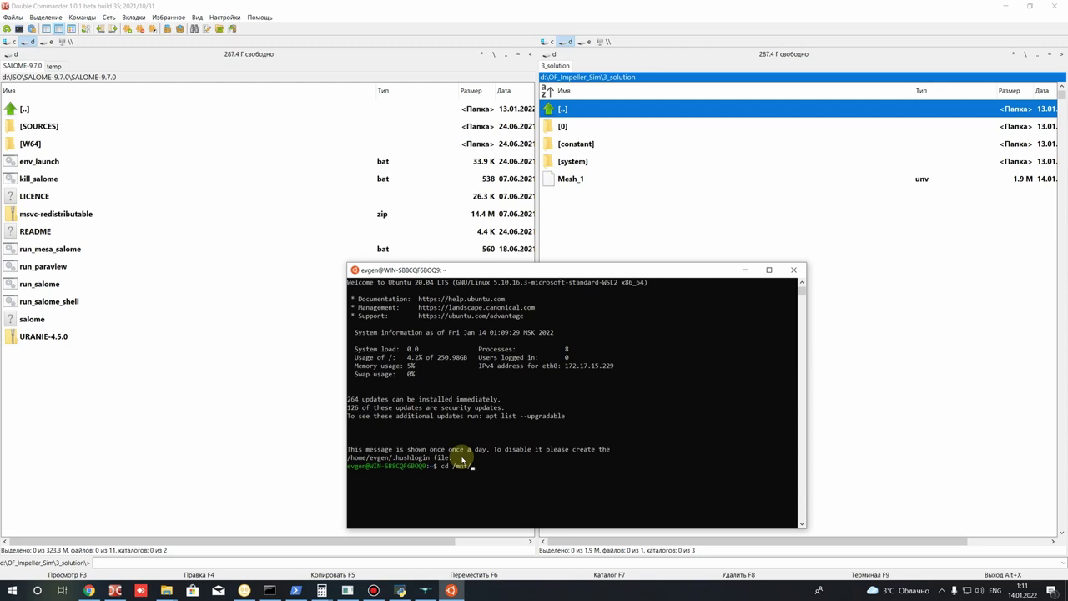
pyautogui.write('d/OF')
pyautogui.press('Tab')
pyautogui.press('Return')
pyautogui.write('ls')
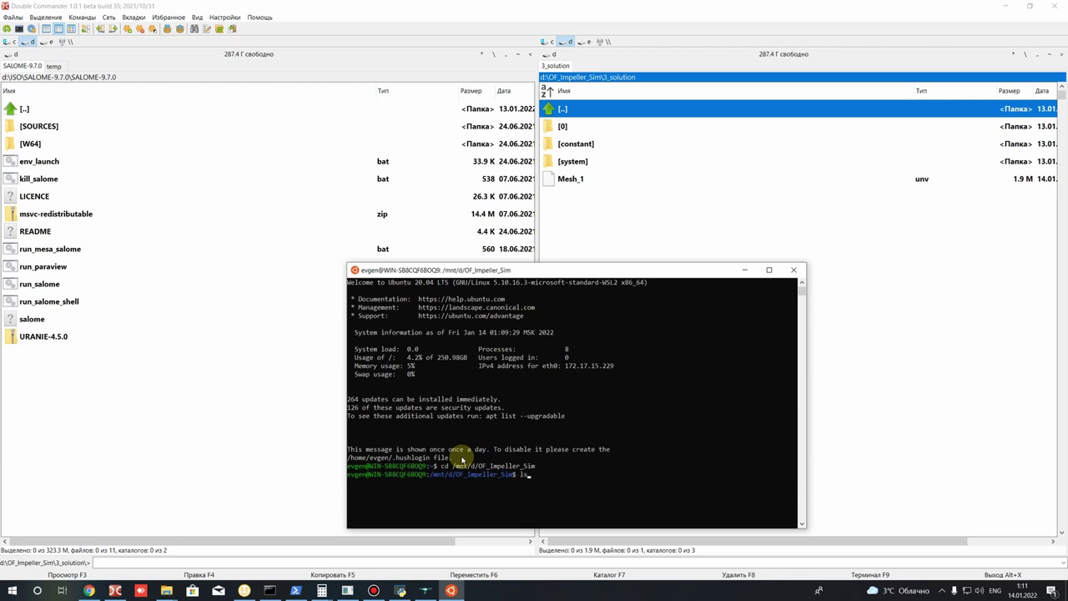
pyautogui.press('Return')
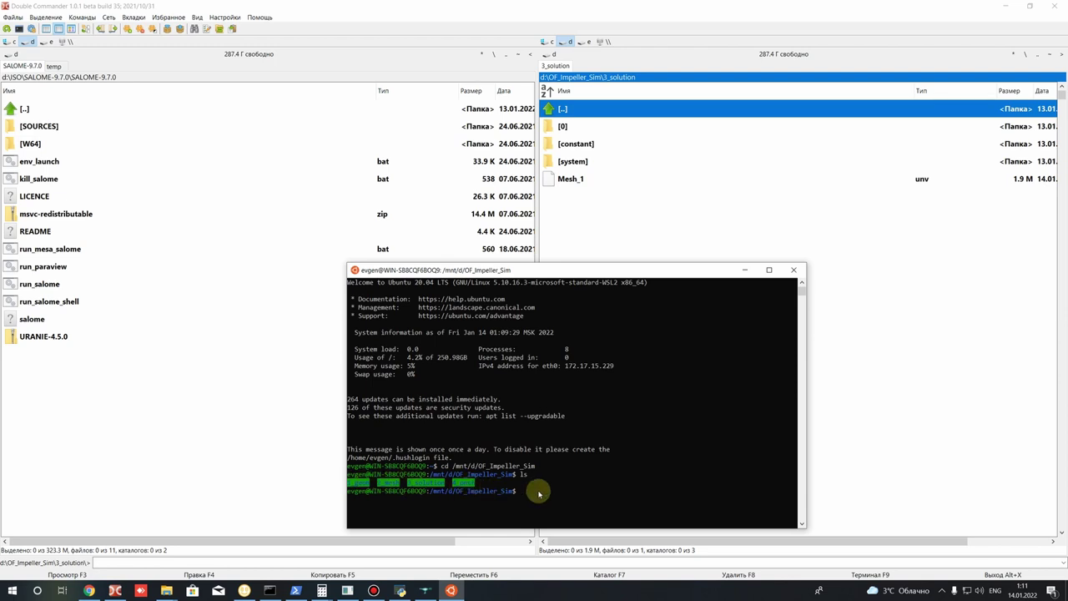
# Step: Enter 3_solution, list it to confirm Mesh_1.unv, and type of2012
pyautogui.write('cd')
pyautogui.write('3_')
pyautogui.press('Tab')
pyautogui.press('Return')
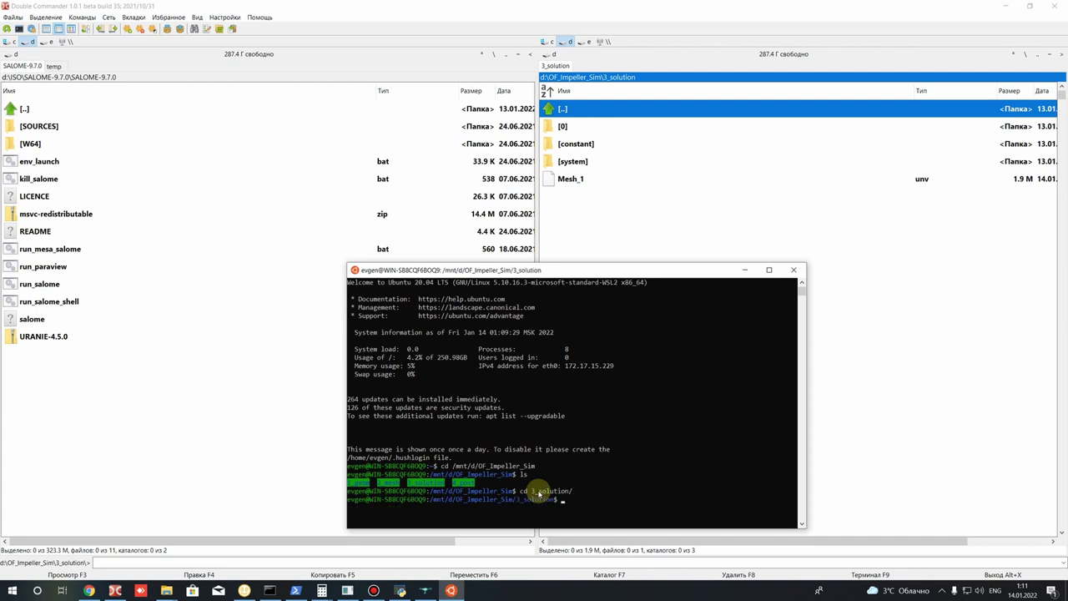
pyautogui.write('ls')
pyautogui.press('Return')
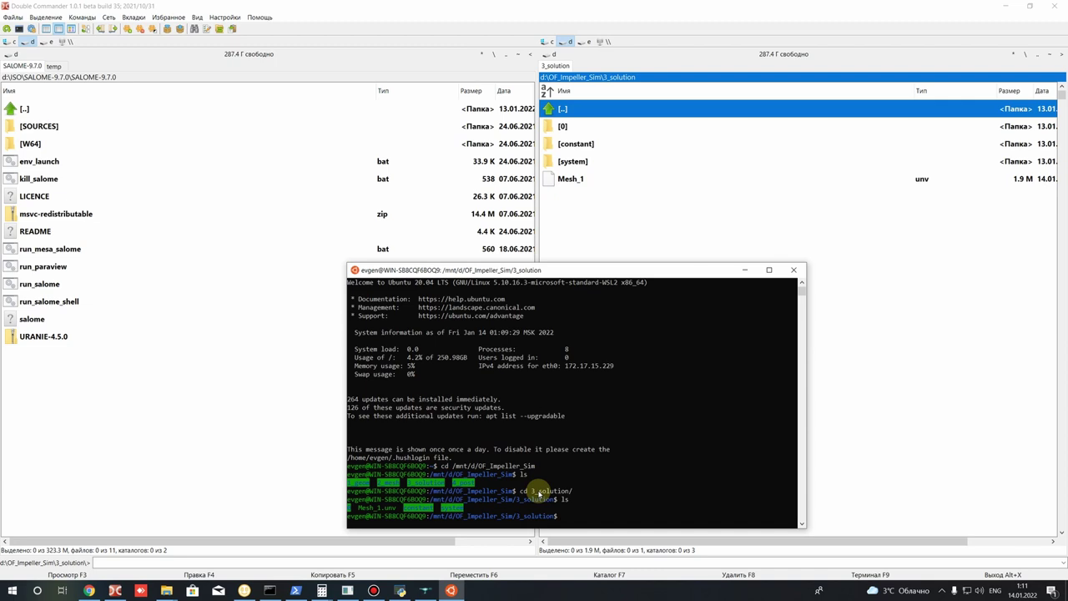
pyautogui.moveTo(552, 270); pyautogui.dragTo(405, 118)
pyautogui.scroll(-3, 248, 301)
pyautogui.scroll(-1, 242, 309)
pyautogui.moveTo(512, 125); pyautogui.dragTo(710, 229)
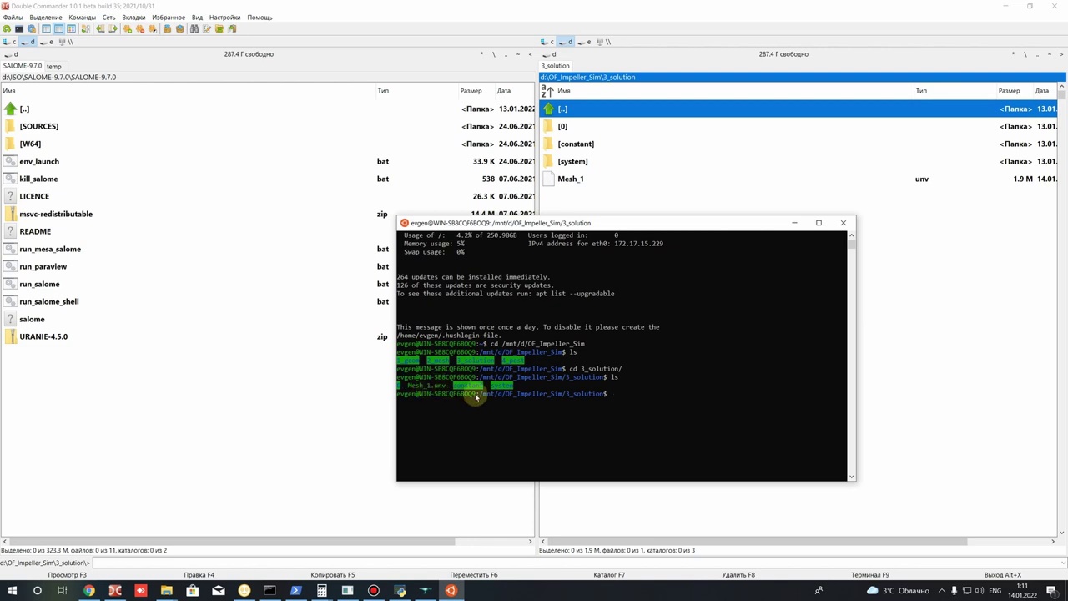
pyautogui.write('of2012')
# Step: Load OpenFOAM v2012 and run ideasUnvToFoam Mesh_1.unv, reviewing the conversion output
pyautogui.press('Return')
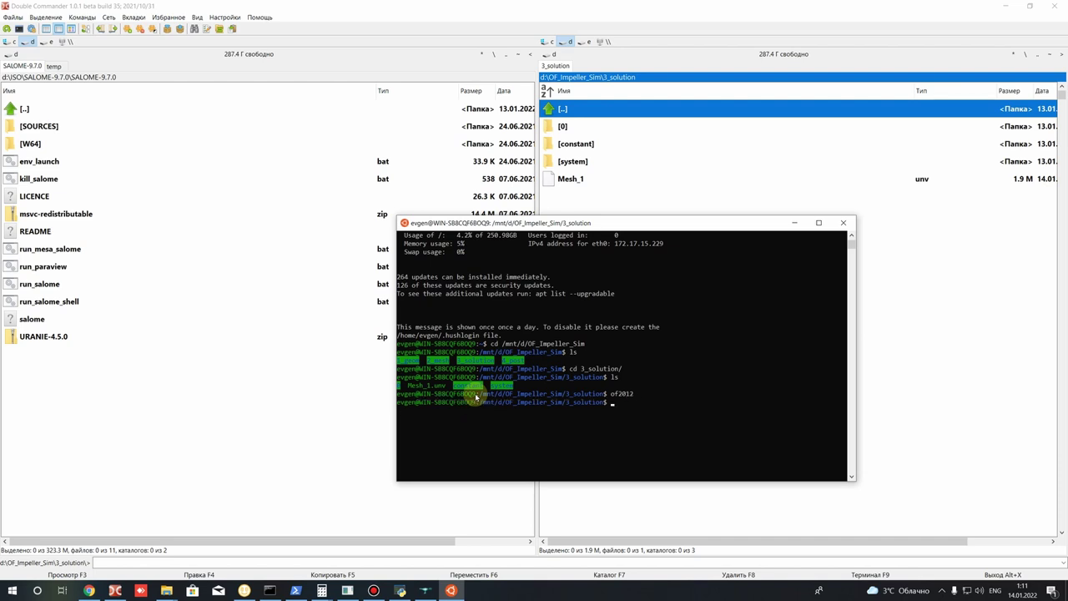
pyautogui.write('ide')
pyautogui.press('BackSpace')
pyautogui.press('BackSpace')
pyautogui.press('BackSpace')
pyautogui.write('ideas')
pyautogui.press('Tab')
pyautogui.write('M')
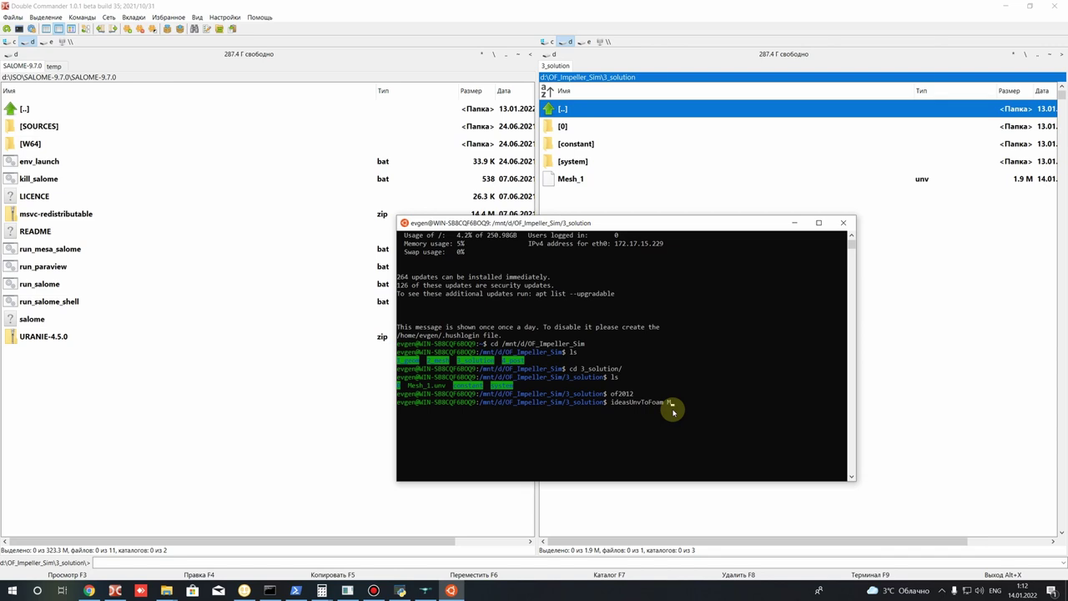
pyautogui.press('Tab')
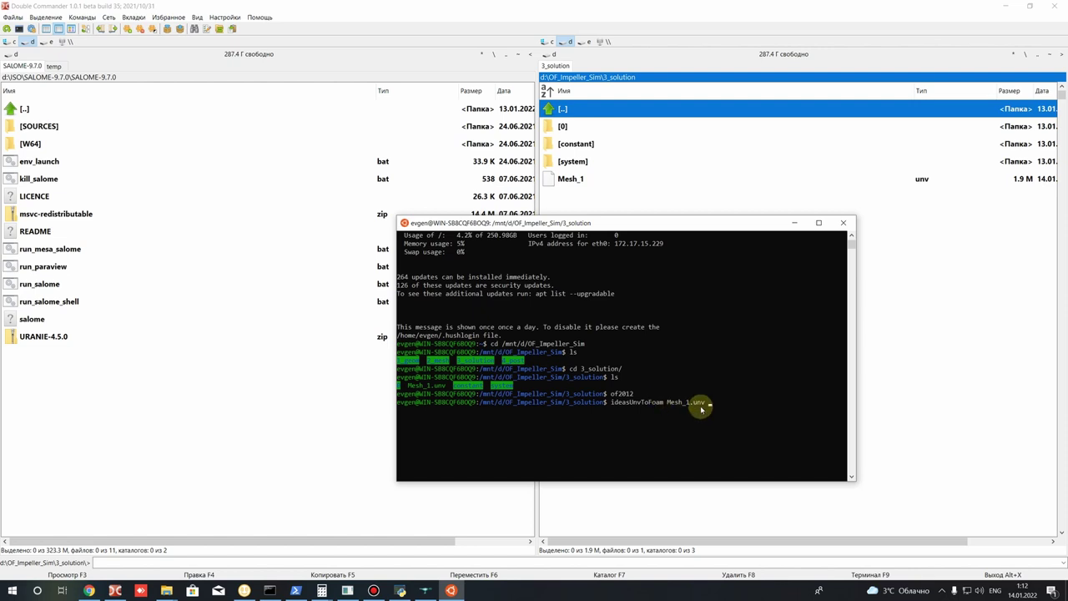
pyautogui.press('Return')
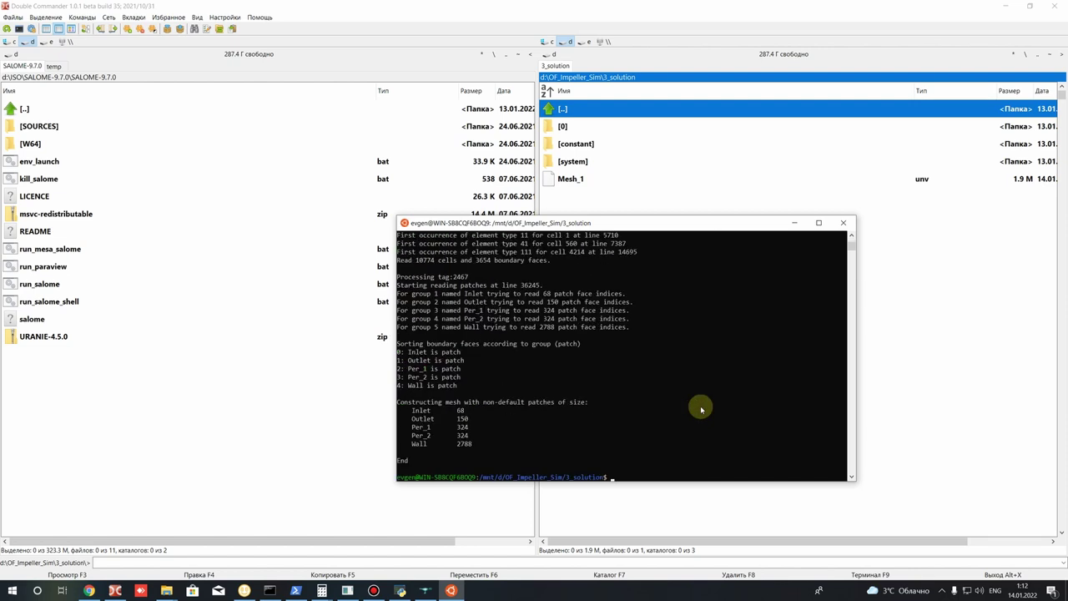
pyautogui.scroll(15, 463, 311)
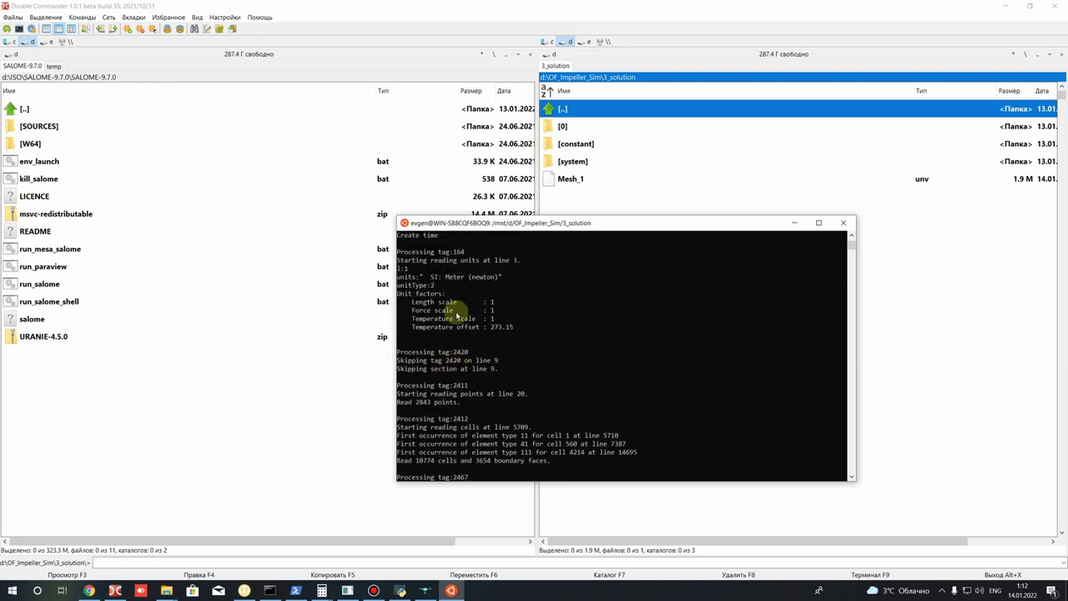
pyautogui.scroll(-8, 468, 313)
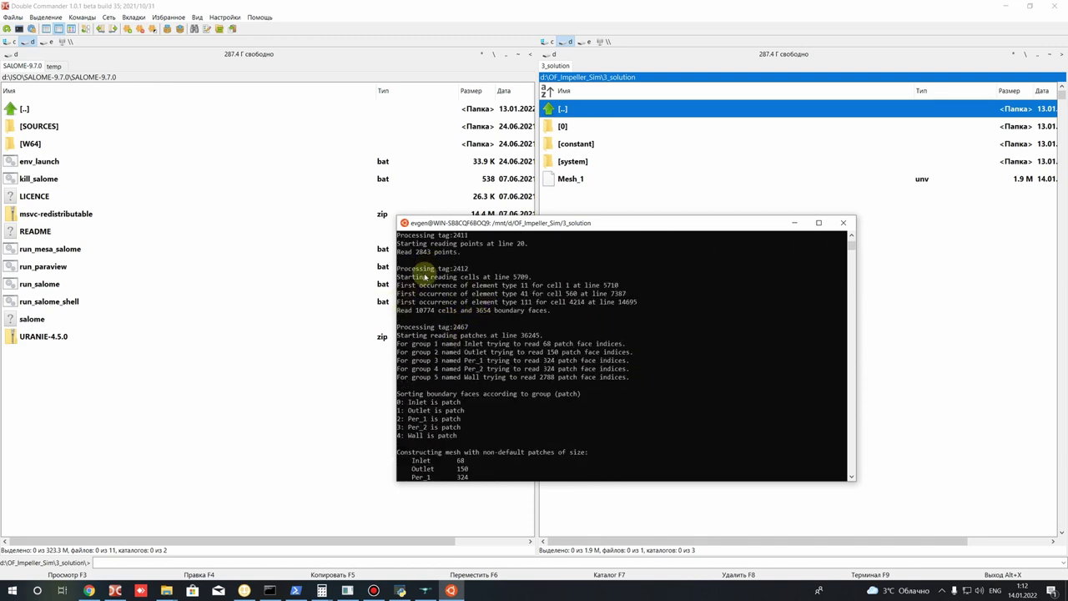
pyautogui.scroll(-4, 451, 325)
pyautogui.scroll(7, 451, 325)
pyautogui.scroll(-8, 453, 322)
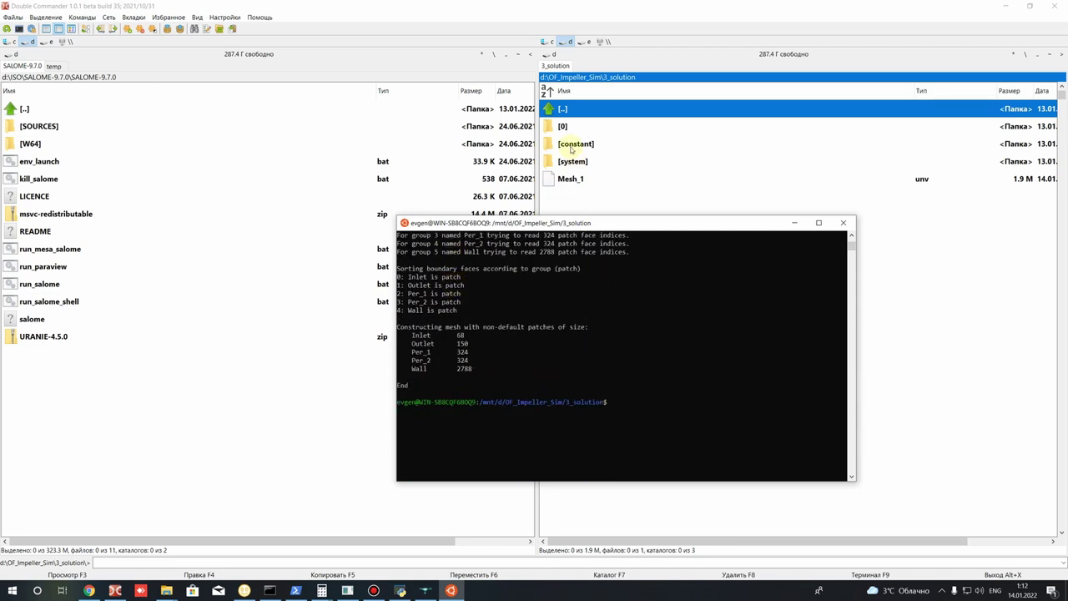
# Step: Check the boundary, faces, neighbour and owner files in constant/polyMesh, then open boundary in Sublime Text
pyautogui.click(572, 148)
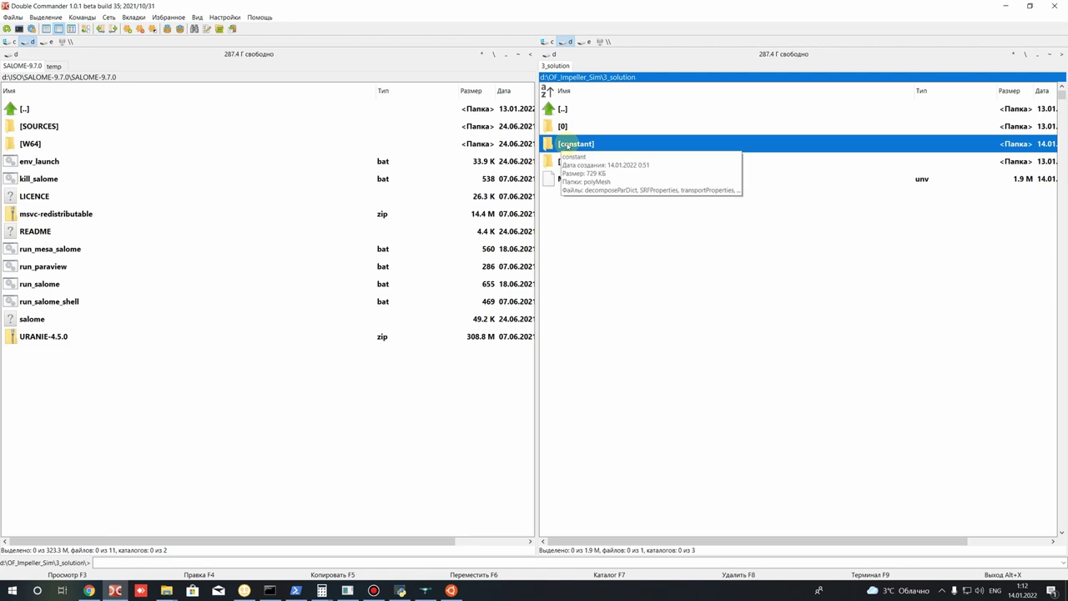
pyautogui.doubleClick(562, 145)
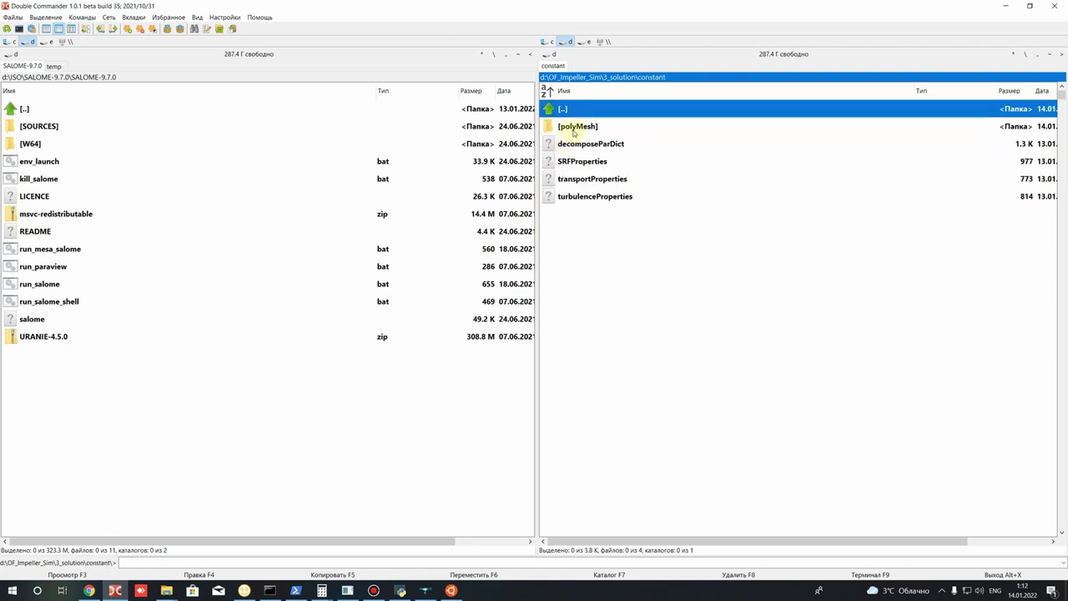
pyautogui.doubleClick(574, 128)
pyautogui.click(574, 126)
pyautogui.click(567, 143)
pyautogui.click(571, 162)
pyautogui.click(568, 179)
pyautogui.click(569, 195)
pyautogui.press('BackSpace')
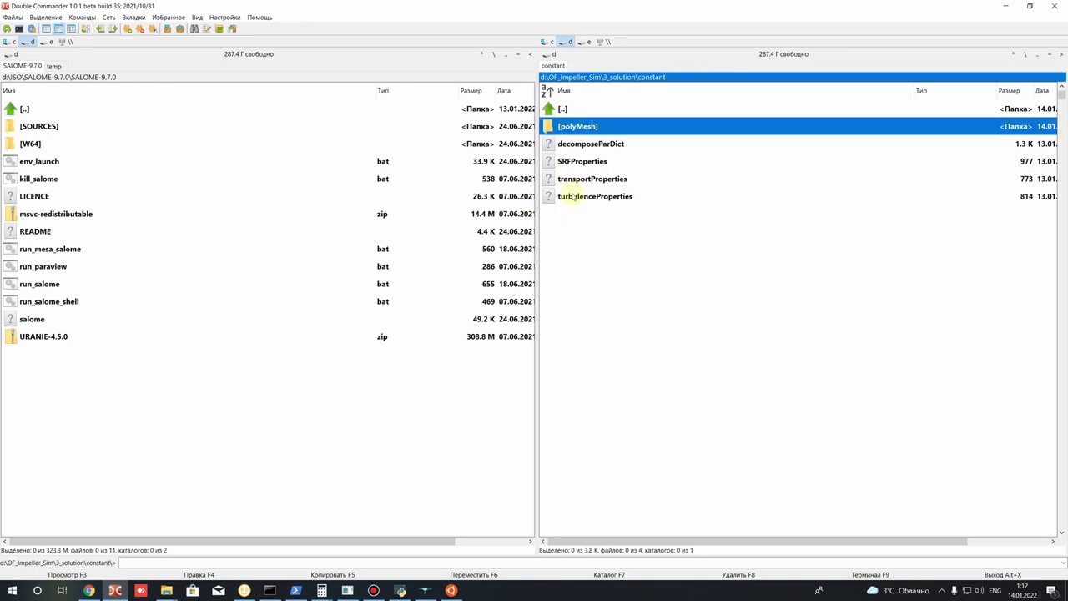
pyautogui.doubleClick(574, 128)
pyautogui.rightClick(574, 130)
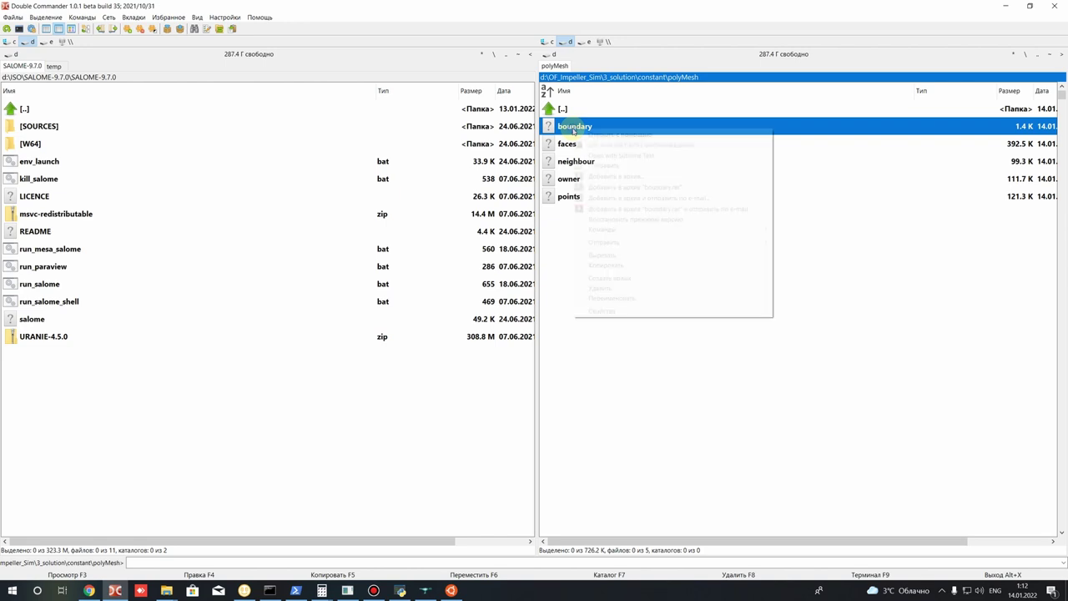
pyautogui.click(623, 156)
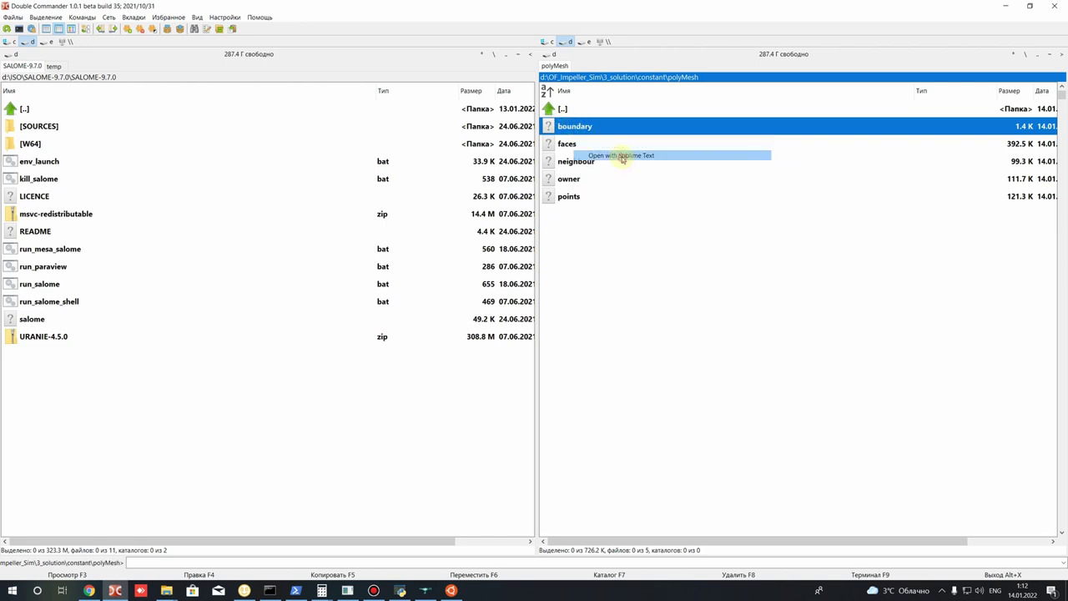
pyautogui.moveTo(291, 5); pyautogui.dragTo(591, 98)
pyautogui.scroll(-7, 454, 251)
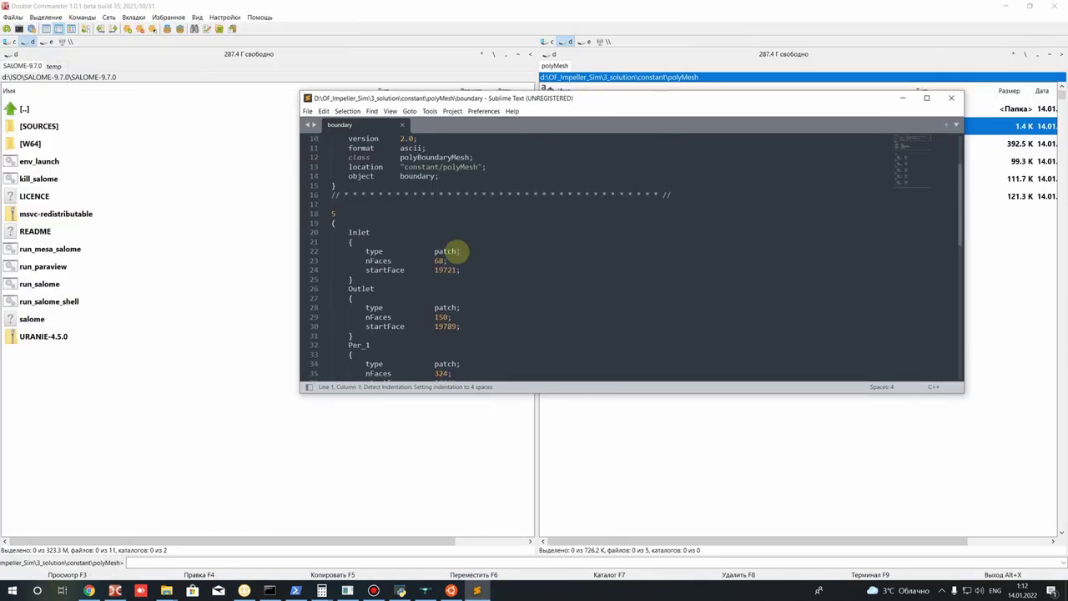
pyautogui.scroll(3, 354, 191)
pyautogui.doubleClick(359, 202)
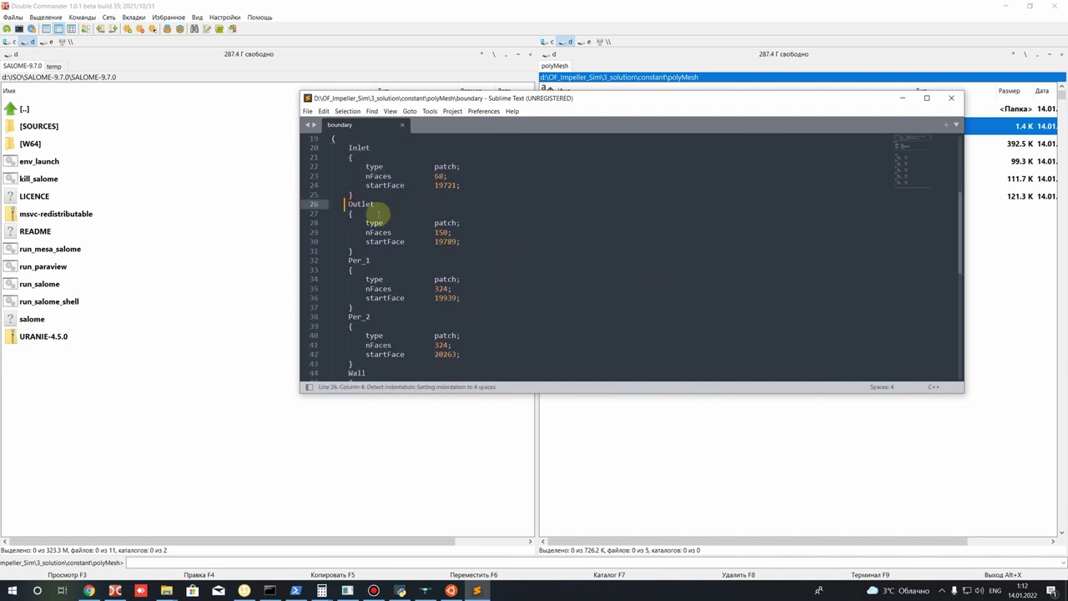
pyautogui.scroll(-2, 367, 292)
pyautogui.click(351, 317)
pyautogui.scroll(-2, 396, 318)
pyautogui.click(377, 316)
pyautogui.click(528, 362)
pyautogui.click(426, 588)
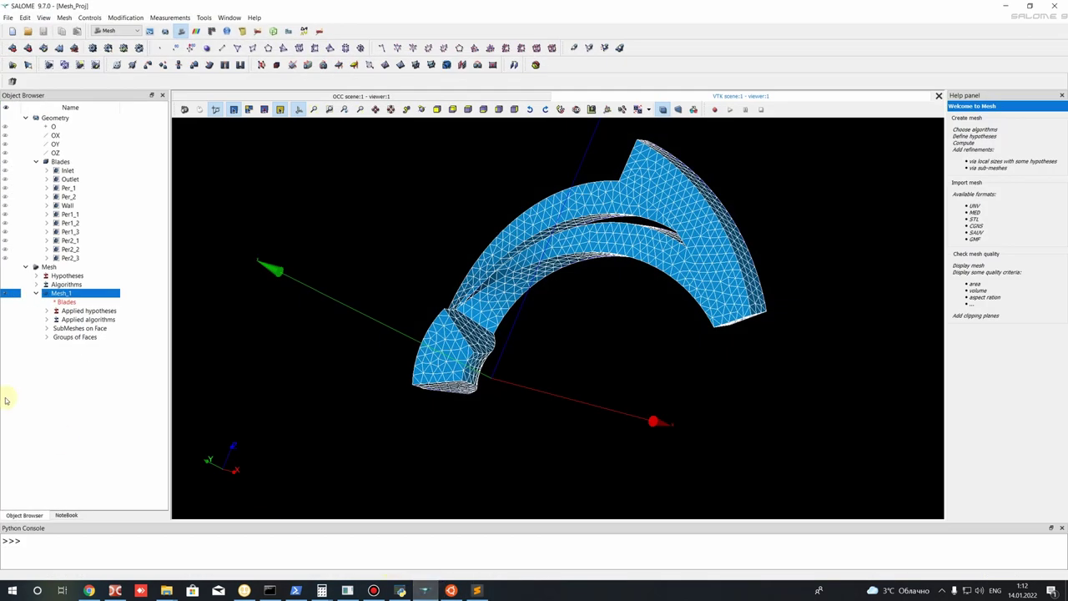
pyautogui.moveTo(76, 346); pyautogui.dragTo(77, 380)
pyautogui.click(1009, 7)
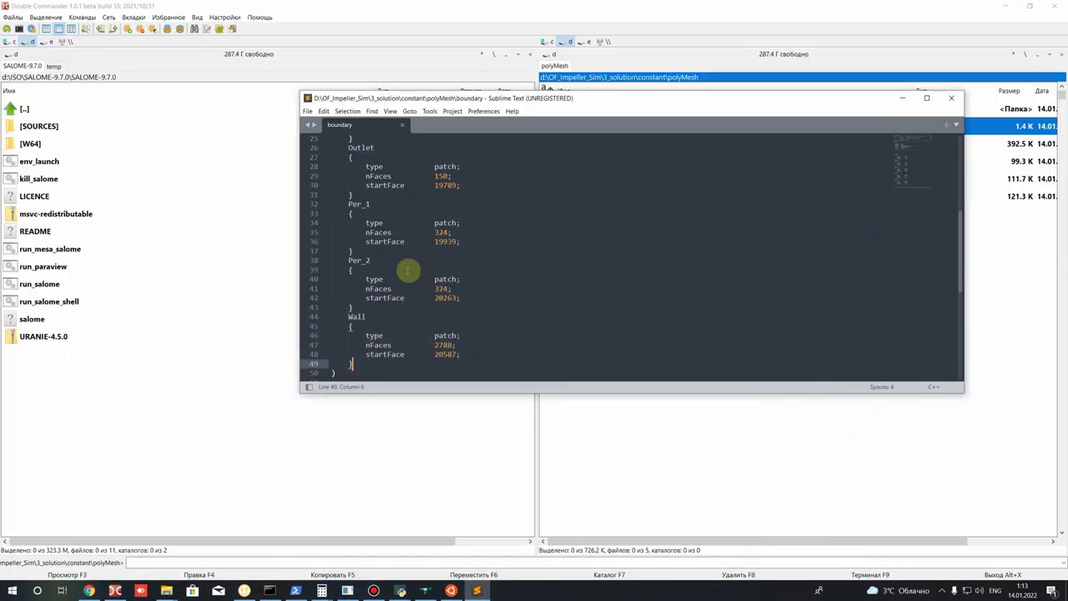
pyautogui.scroll(2, 437, 296)
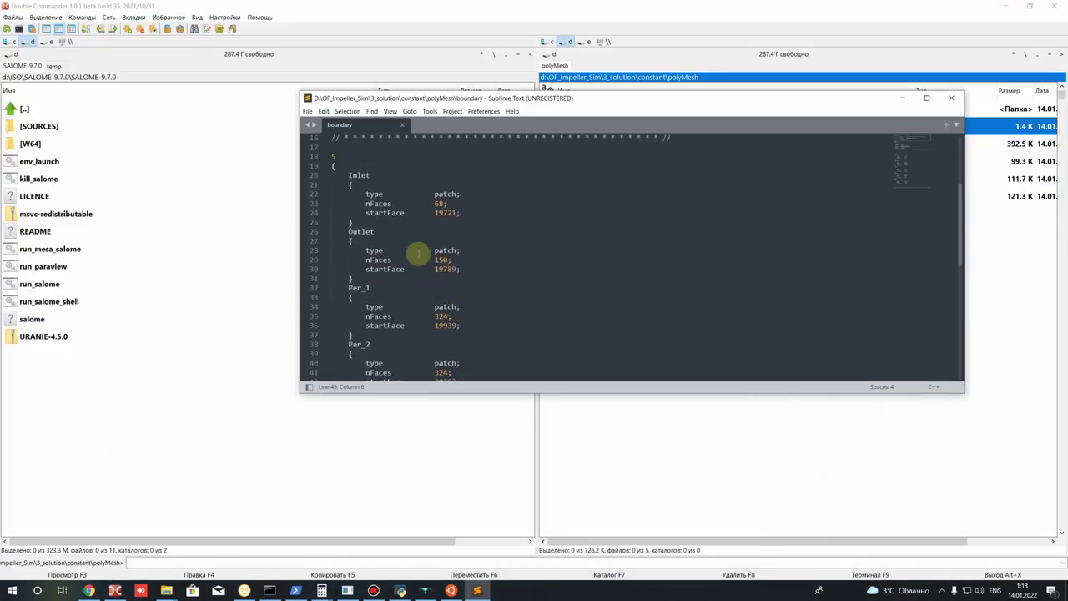
pyautogui.scroll(-2, 425, 258)
pyautogui.scroll(2, 425, 258)
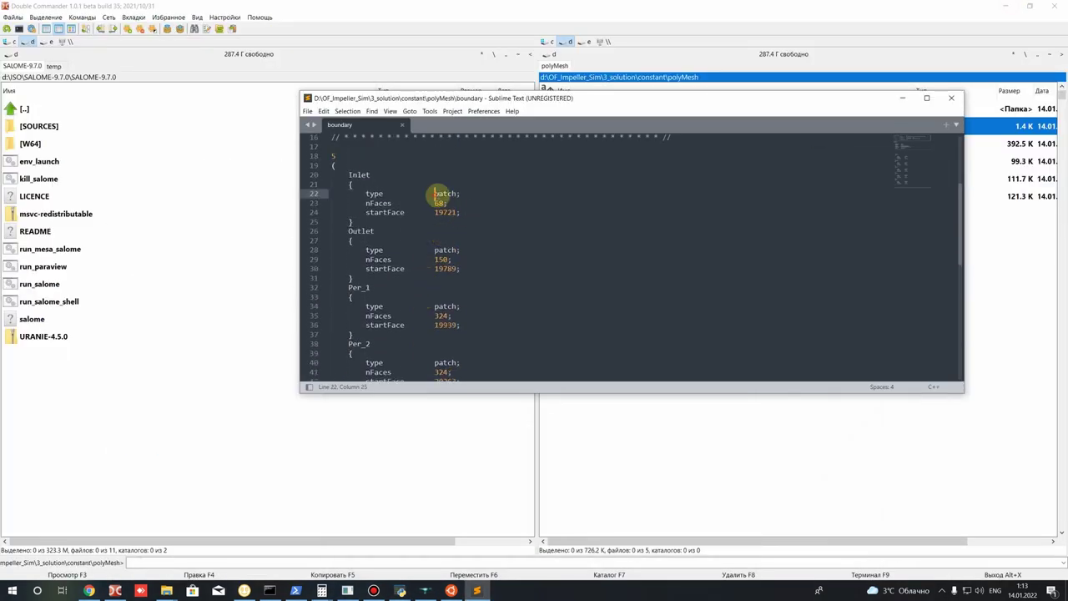
pyautogui.click(472, 212)
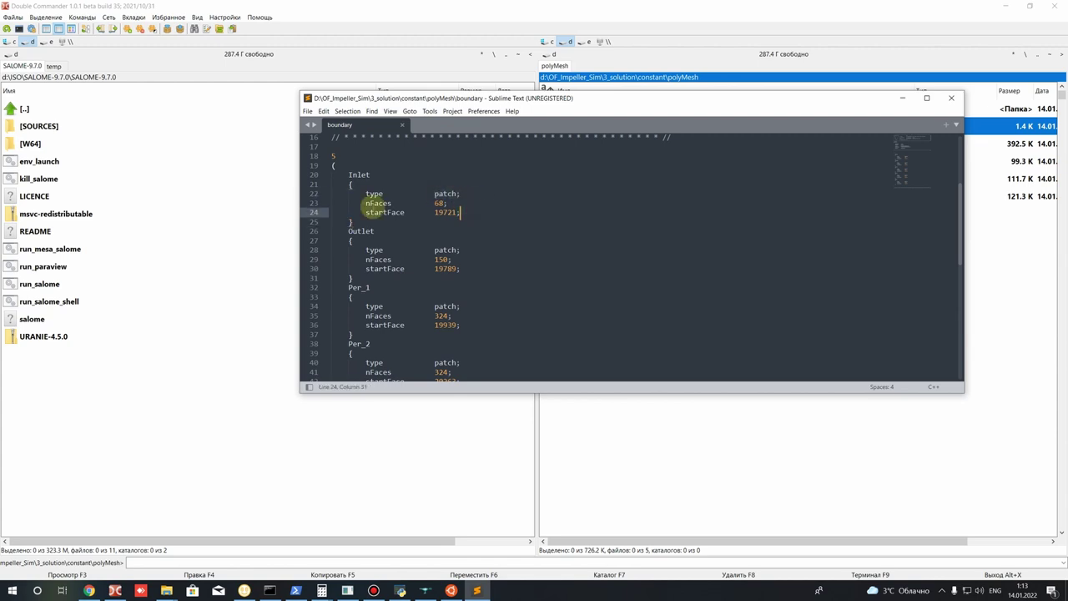
pyautogui.scroll(2, 398, 231)
pyautogui.click(437, 249)
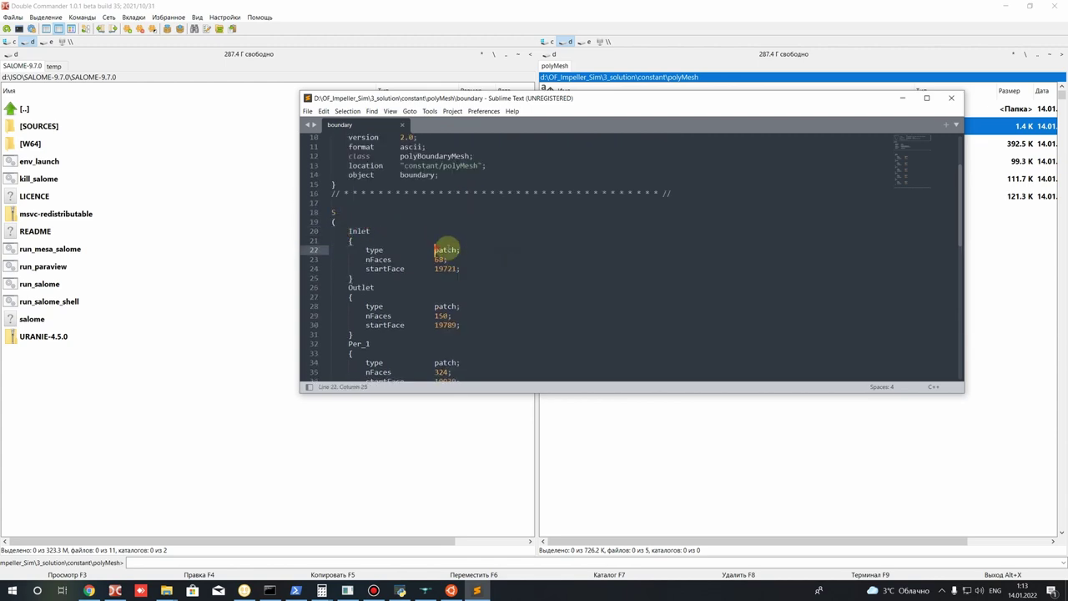
pyautogui.moveTo(434, 306); pyautogui.dragTo(470, 312)
pyautogui.scroll(-7, 446, 262)
pyautogui.moveTo(435, 278); pyautogui.dragTo(439, 279)
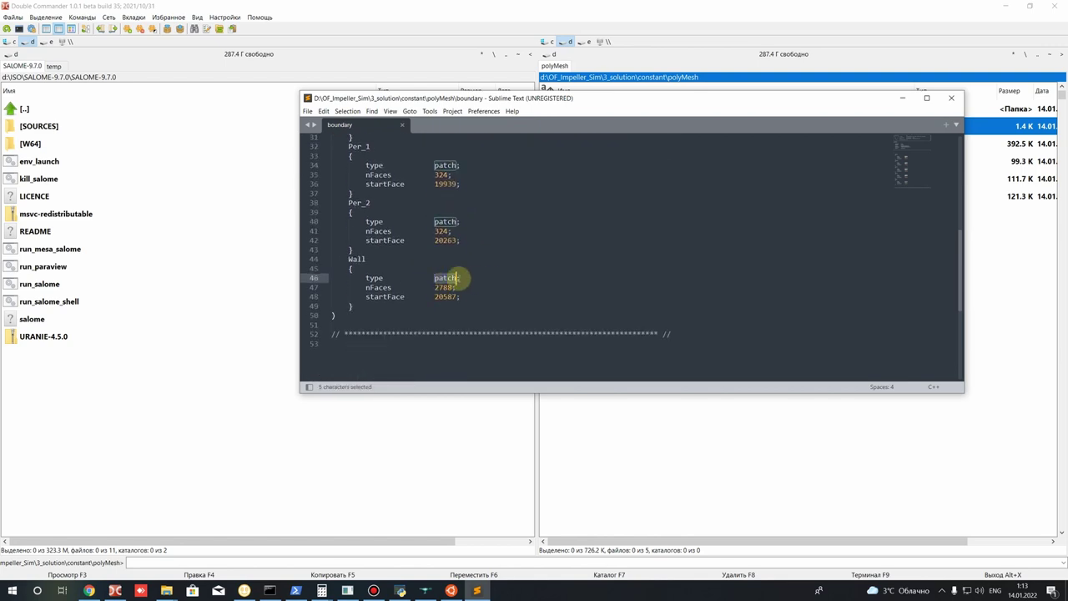
pyautogui.scroll(2, 458, 278)
pyautogui.moveTo(434, 221); pyautogui.dragTo(454, 222)
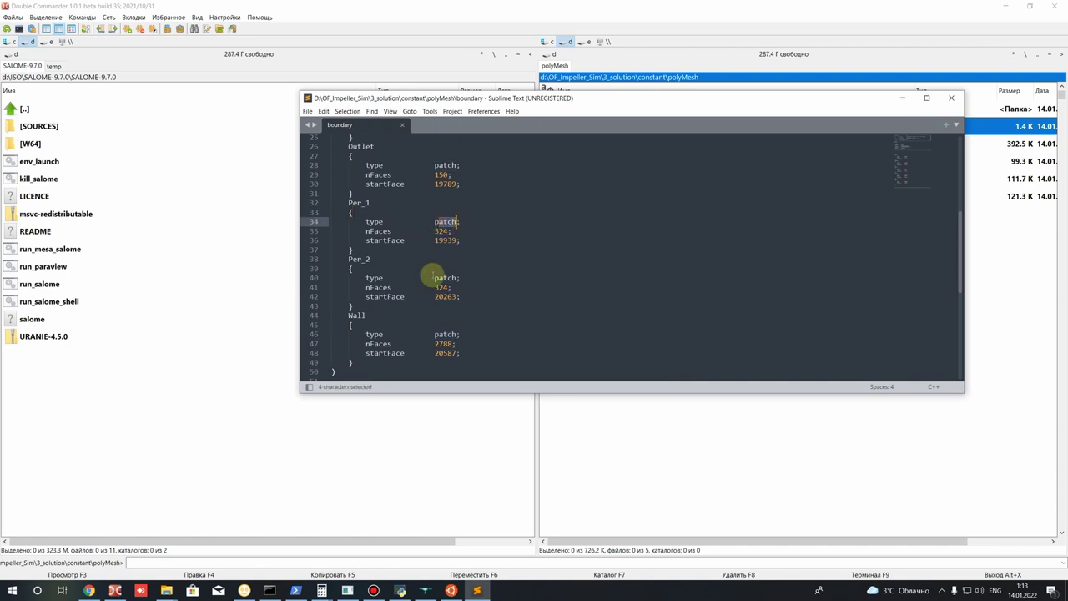
pyautogui.moveTo(359, 212); pyautogui.dragTo(461, 222)
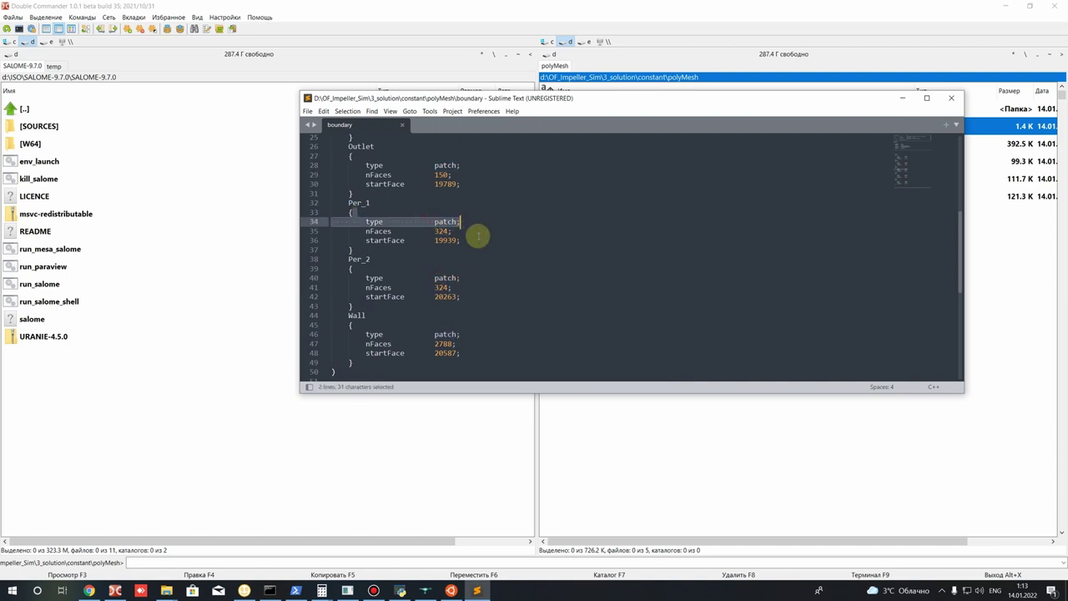
pyautogui.click(478, 237)
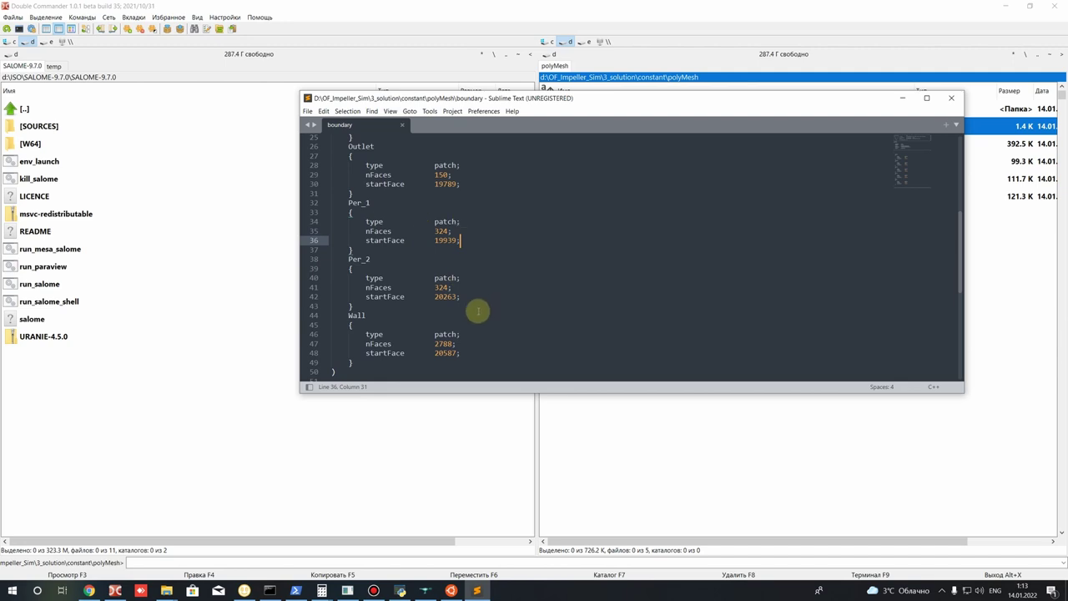
pyautogui.scroll(-3, 464, 280)
# Step: Set the Wall patch type to wall and save the boundary file
pyautogui.click(452, 246)
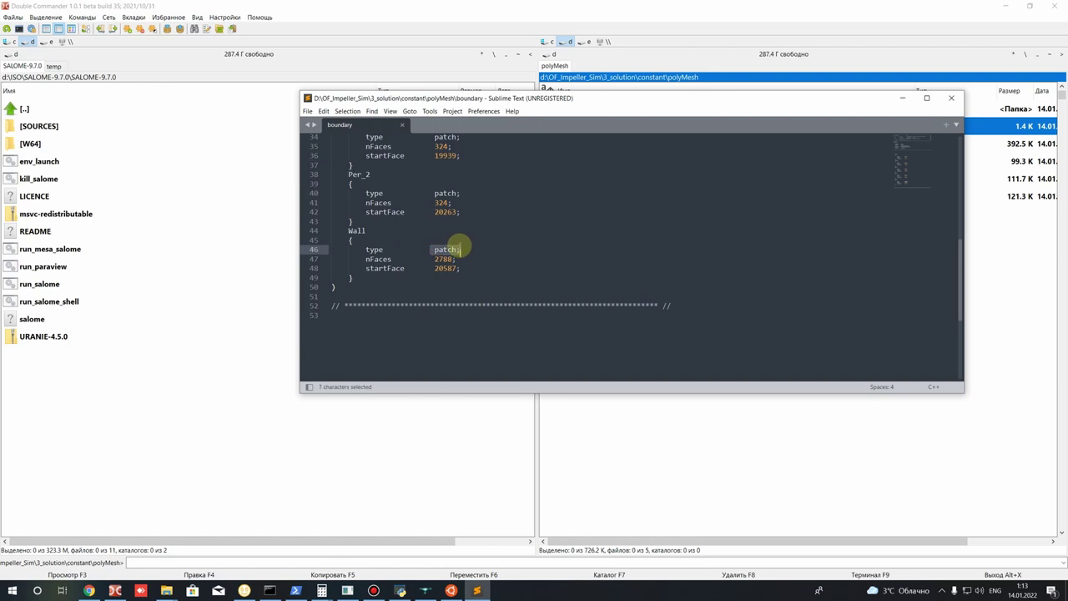
pyautogui.doubleClick(447, 249)
pyautogui.write('wall')
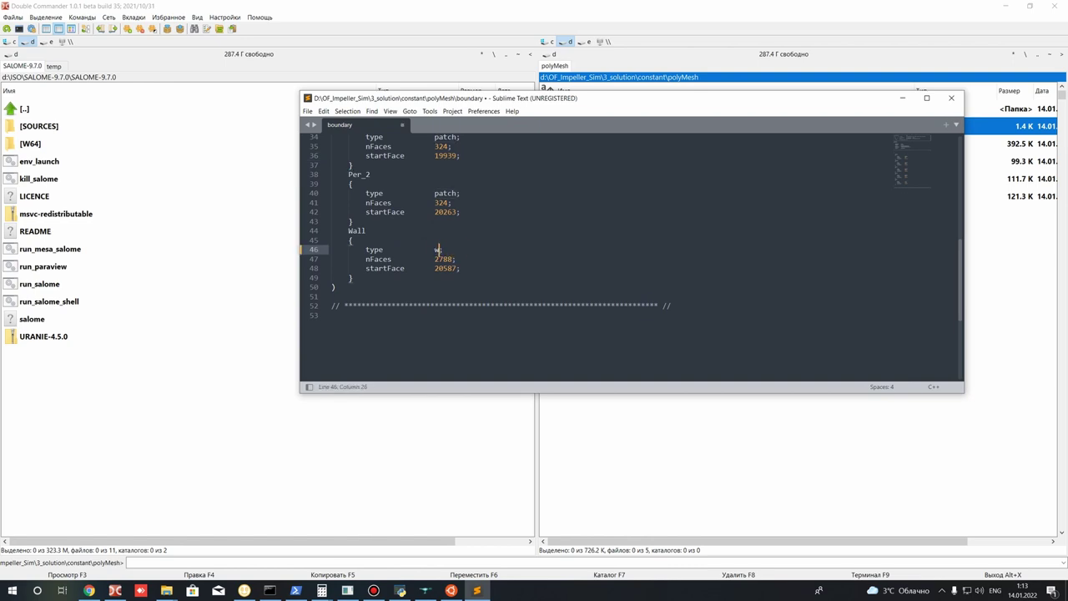
pyautogui.hotkey('ctrl', 's')
# Step: Revert the Per_2 and Wall types to patch and save again
pyautogui.scroll(2, 441, 232)
pyautogui.moveTo(434, 249); pyautogui.dragTo(457, 249)
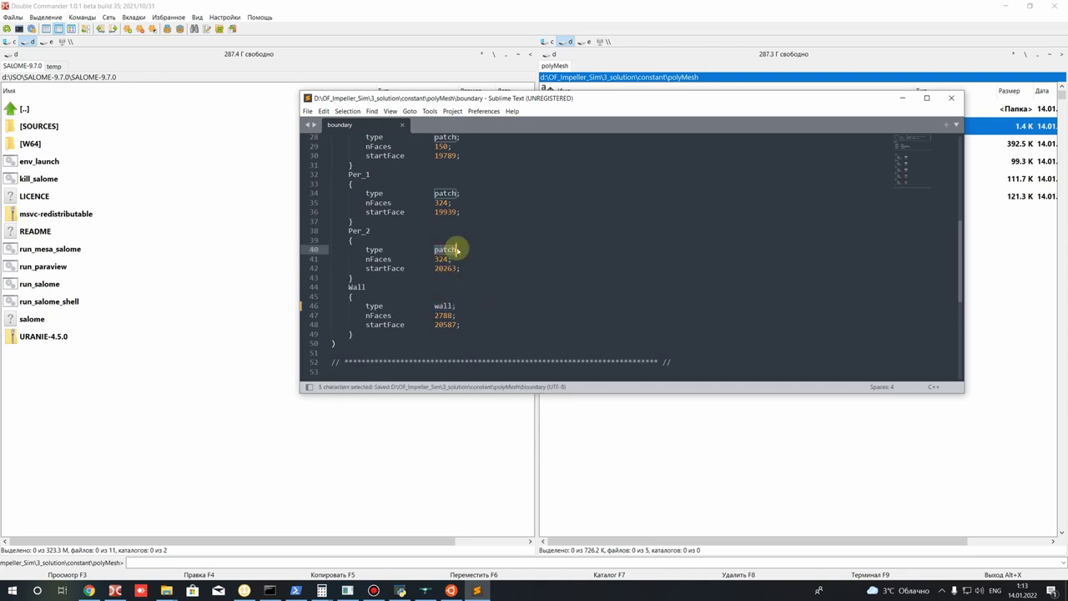
pyautogui.write('cicl')
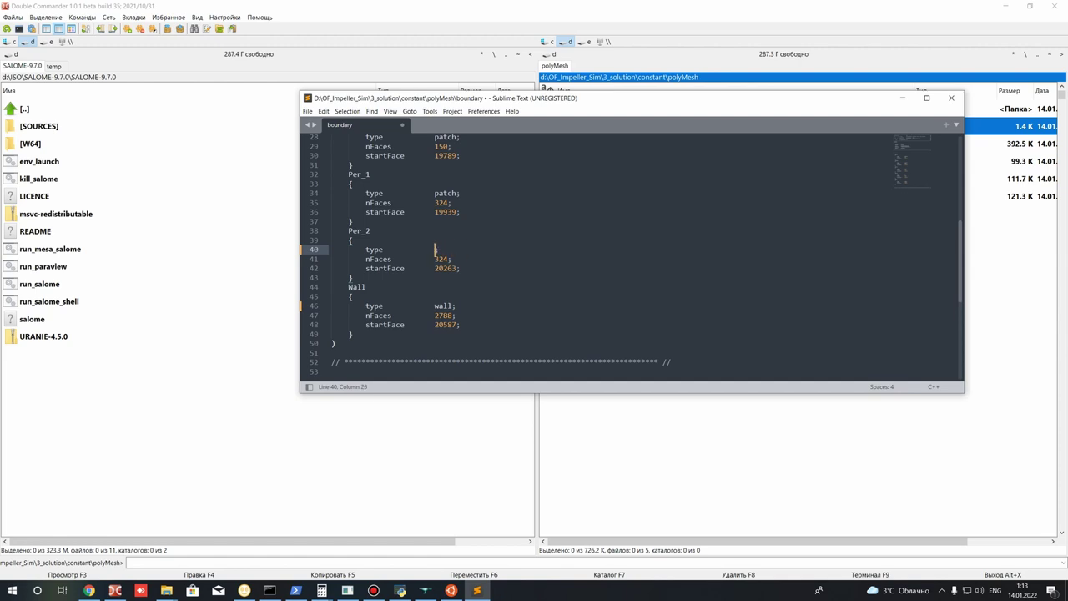
pyautogui.write('patc')
pyautogui.press('Escape')
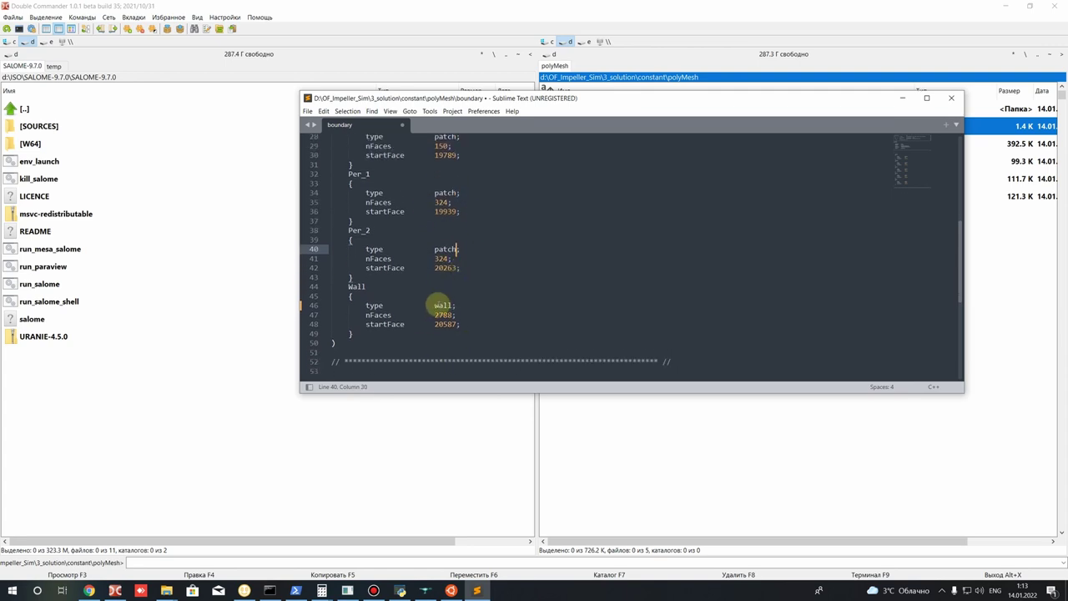
pyautogui.moveTo(433, 305); pyautogui.dragTo(444, 305)
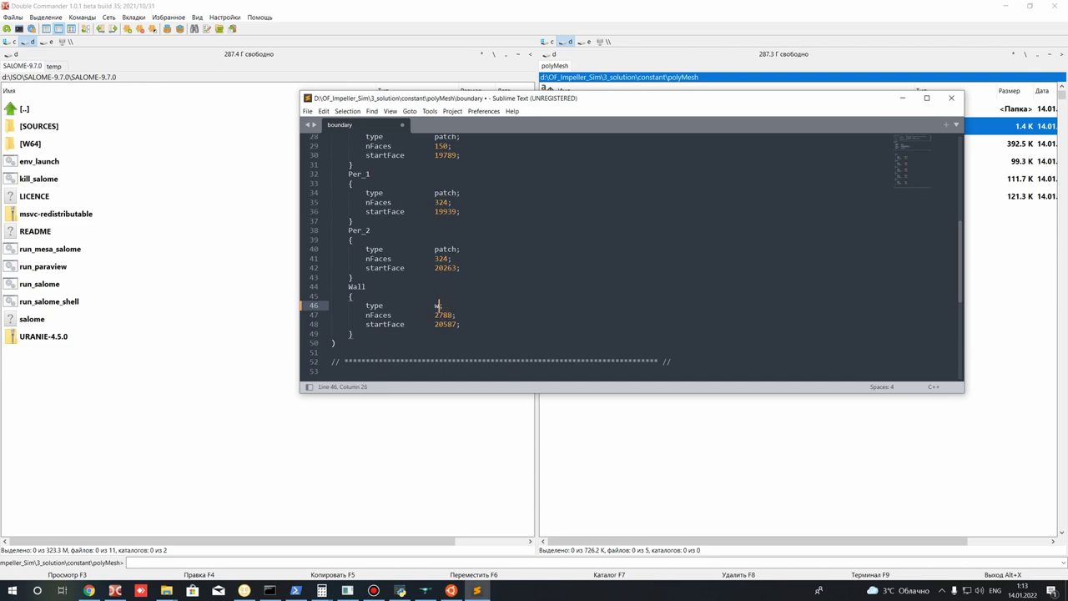
pyautogui.write('p')
pyautogui.press('Escape')
pyautogui.hotkey('ctrl', 'space')
pyautogui.write('e')
pyautogui.press('BackSpace')
pyautogui.write('atch')
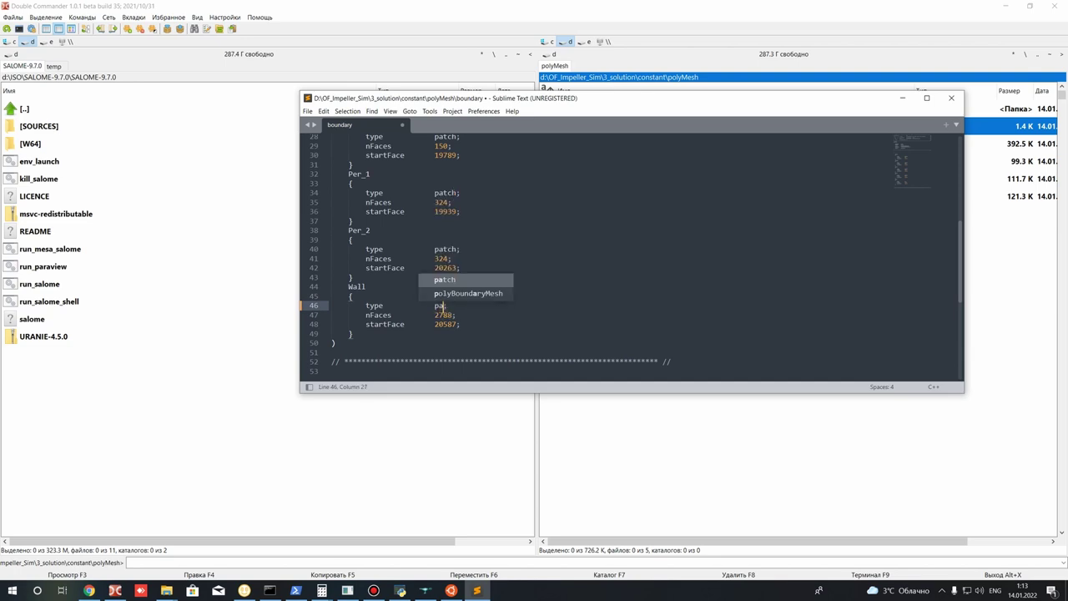
pyautogui.hotkey('ctrl', 's')
# Step: Review the saved boundary file and close it
pyautogui.scroll(5, 465, 305)
pyautogui.scroll(-6, 451, 250)
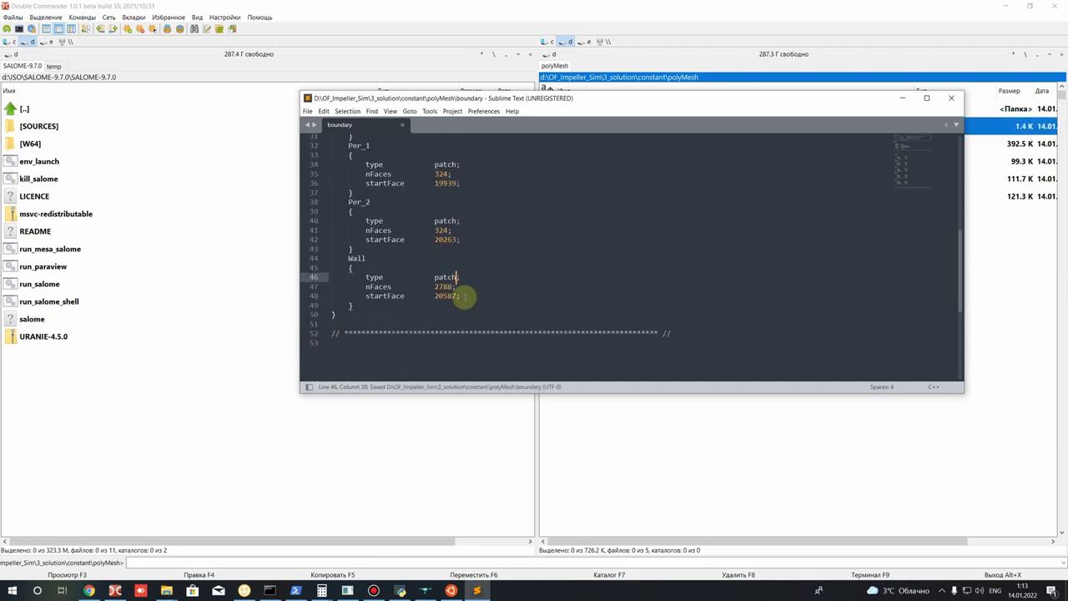
pyautogui.press('Right')
pyautogui.scroll(7, 523, 281)
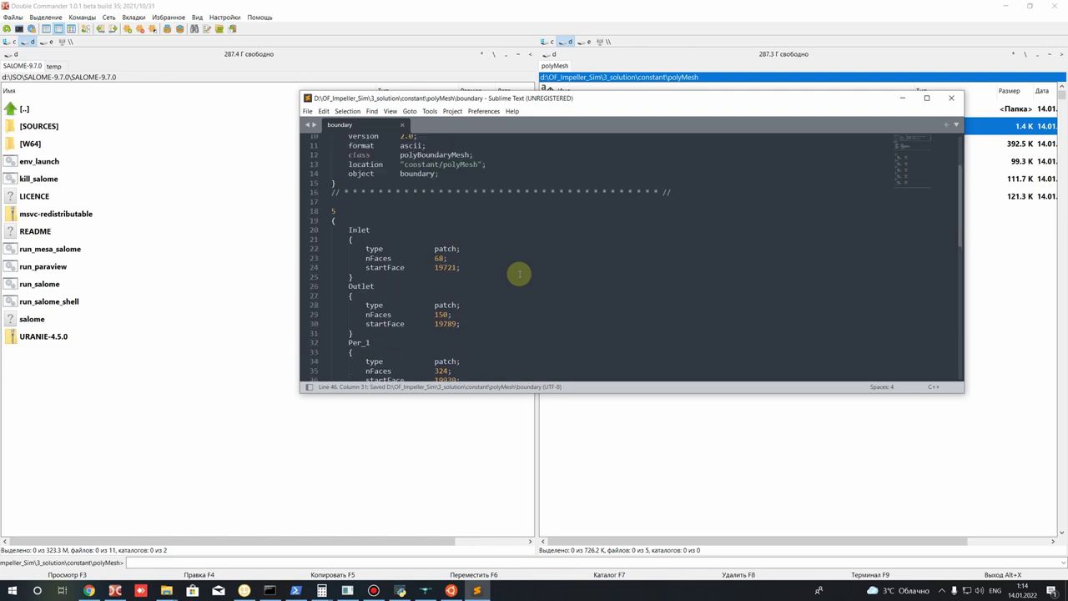
pyautogui.scroll(-6, 426, 222)
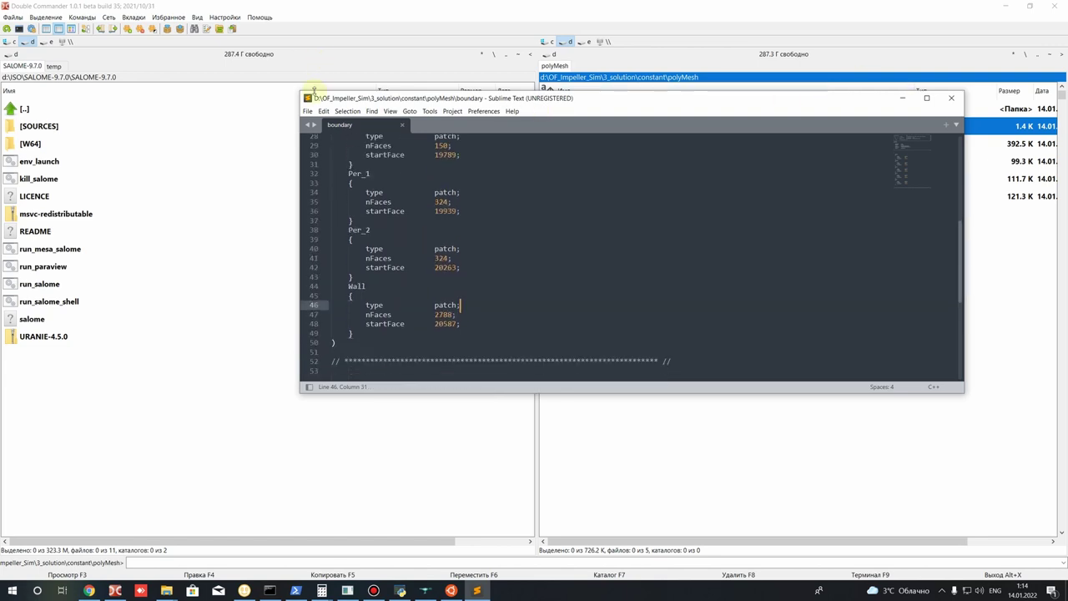
pyautogui.click(403, 126)
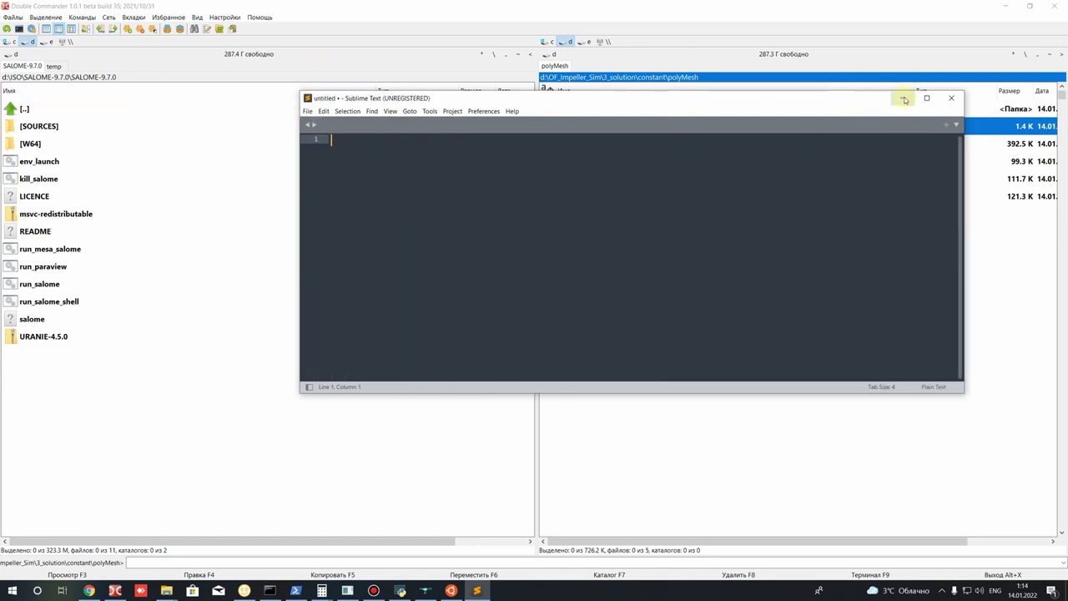
# Step: Close Sublime Text and browse back through constant/polyMesh to the system folder
pyautogui.click(951, 98)
pyautogui.press('BackSpace')
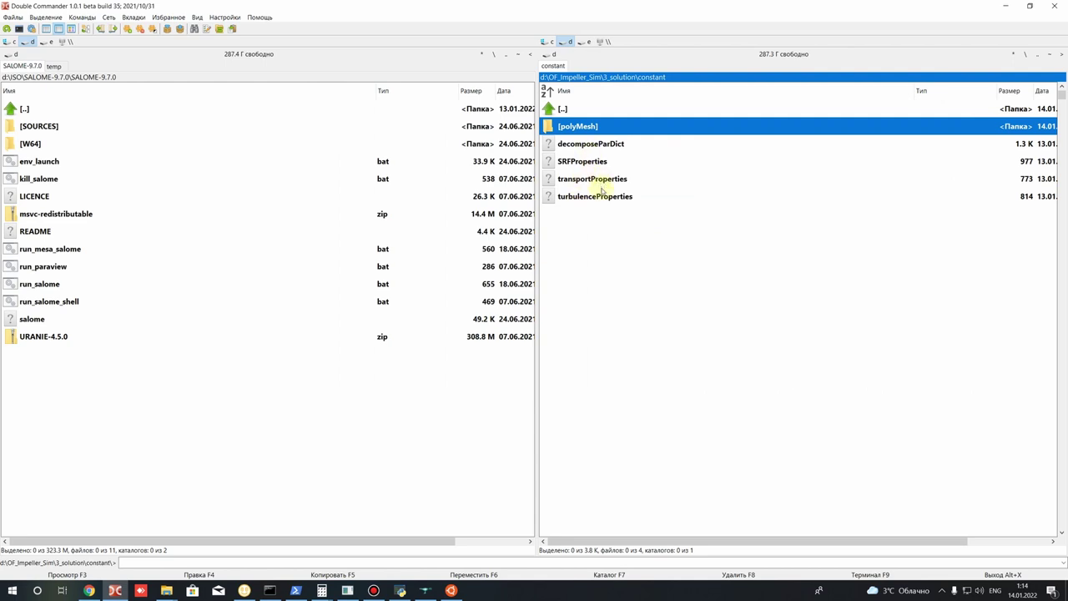
pyautogui.press('BackSpace')
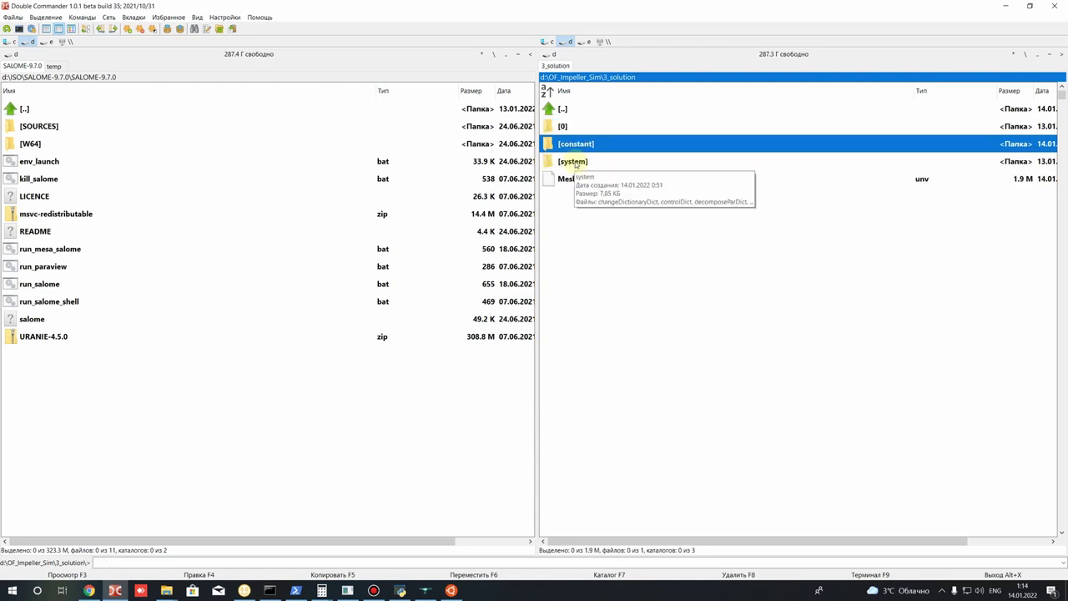
pyautogui.doubleClick(570, 144)
pyautogui.doubleClick(576, 127)
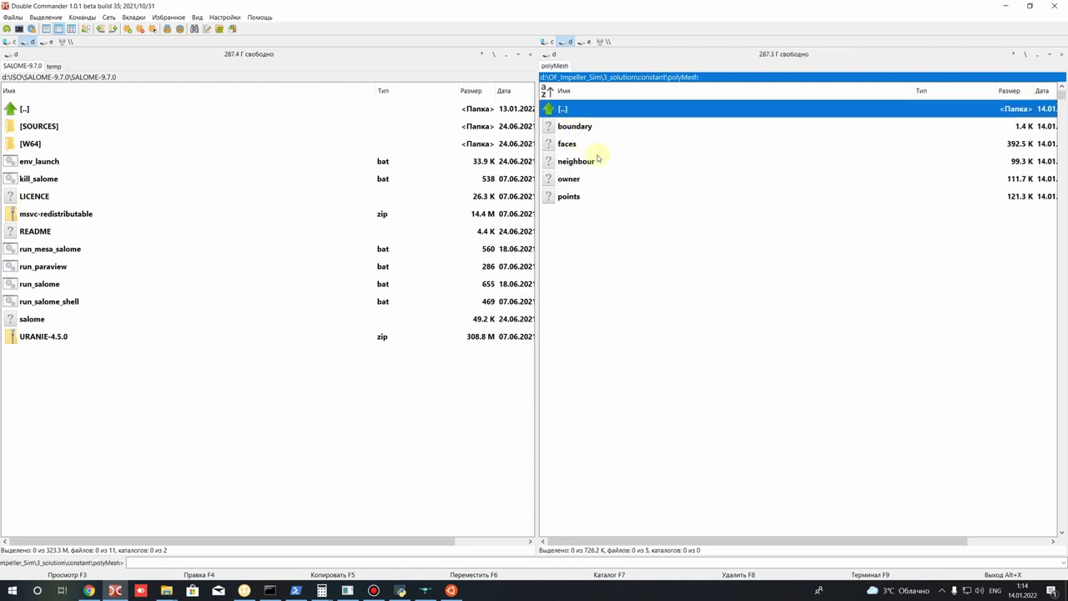
pyautogui.press('BackSpace')
pyautogui.press('BackSpace')
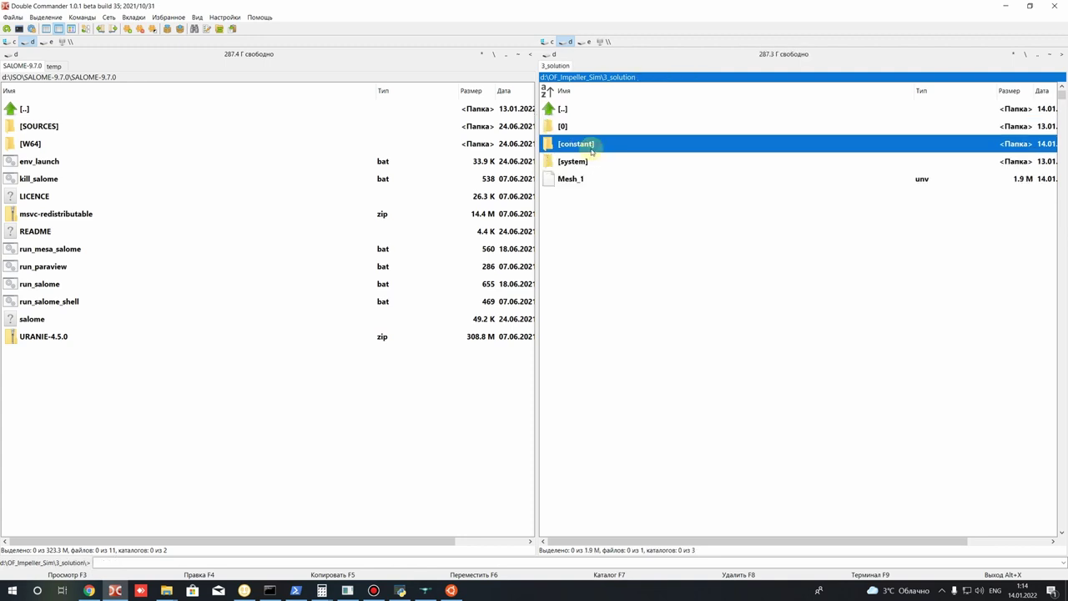
pyautogui.doubleClick(573, 161)
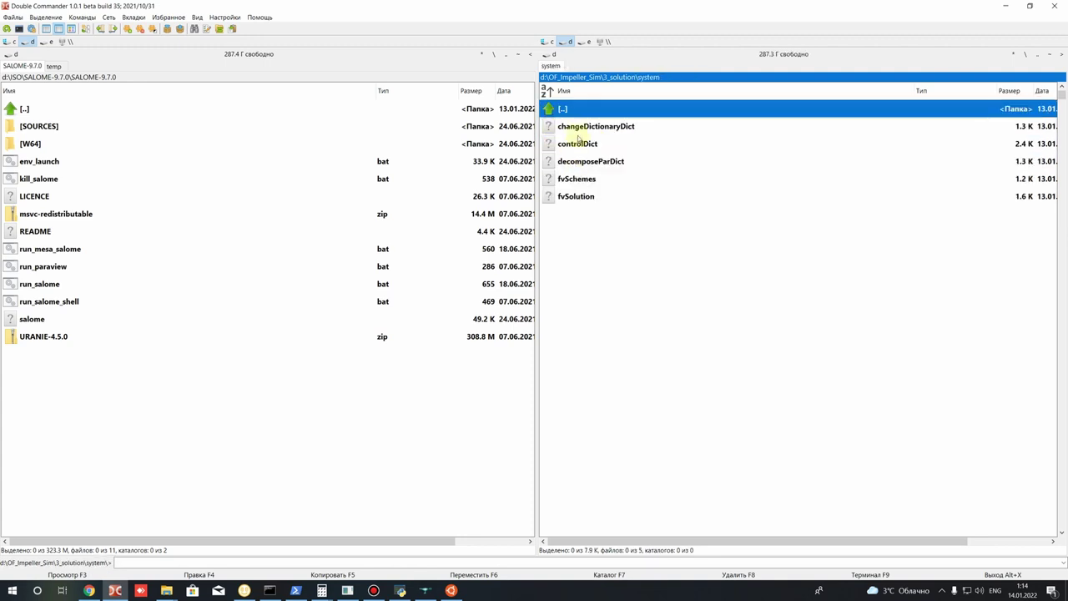
# Step: Open changeDictionaryDict from the system folder in the text editor
pyautogui.click(562, 128)
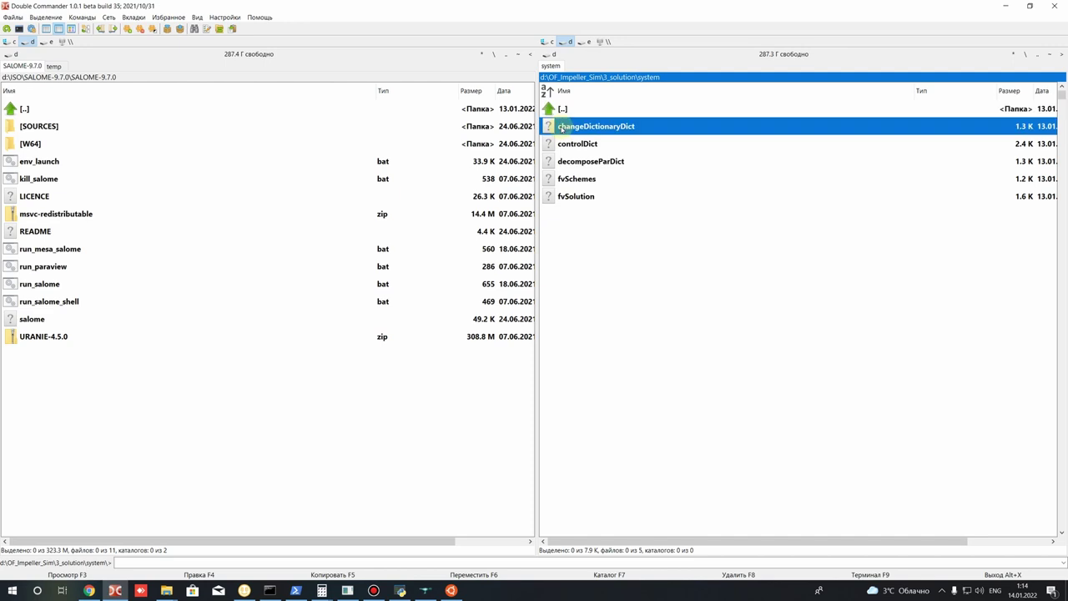
pyautogui.rightClick(575, 127)
pyautogui.click(615, 149)
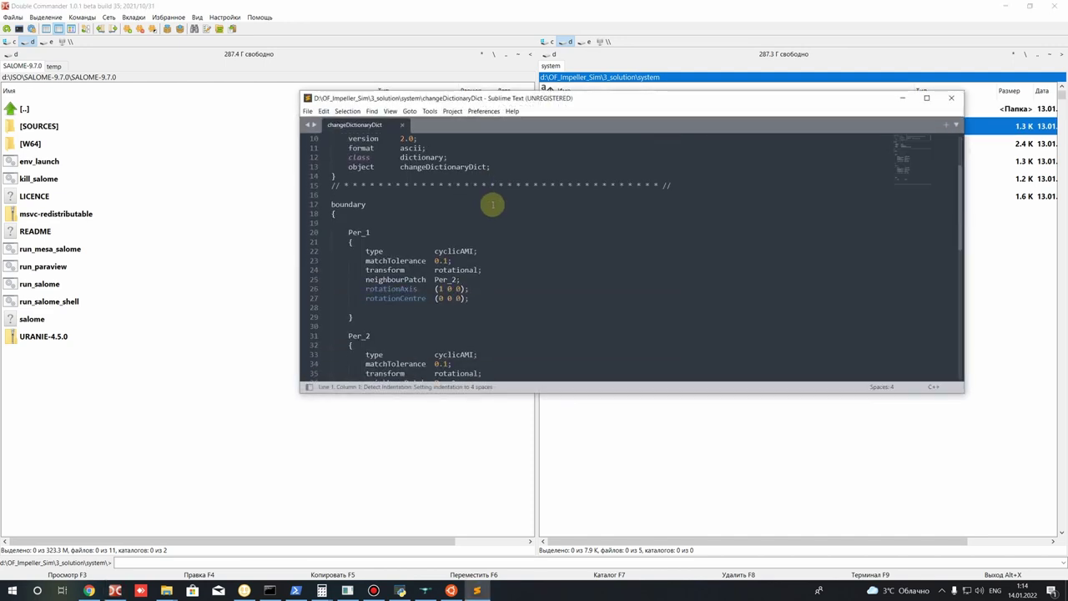
pyautogui.scroll(-3, 389, 228)
pyautogui.scroll(1, 409, 213)
# Step: Inspect Per_1's cyclicAMI entries and check the Inlet face group in the SALOME mesh
pyautogui.doubleClick(438, 195)
pyautogui.click(501, 232)
pyautogui.scroll(5, 499, 227)
pyautogui.scroll(-6, 496, 219)
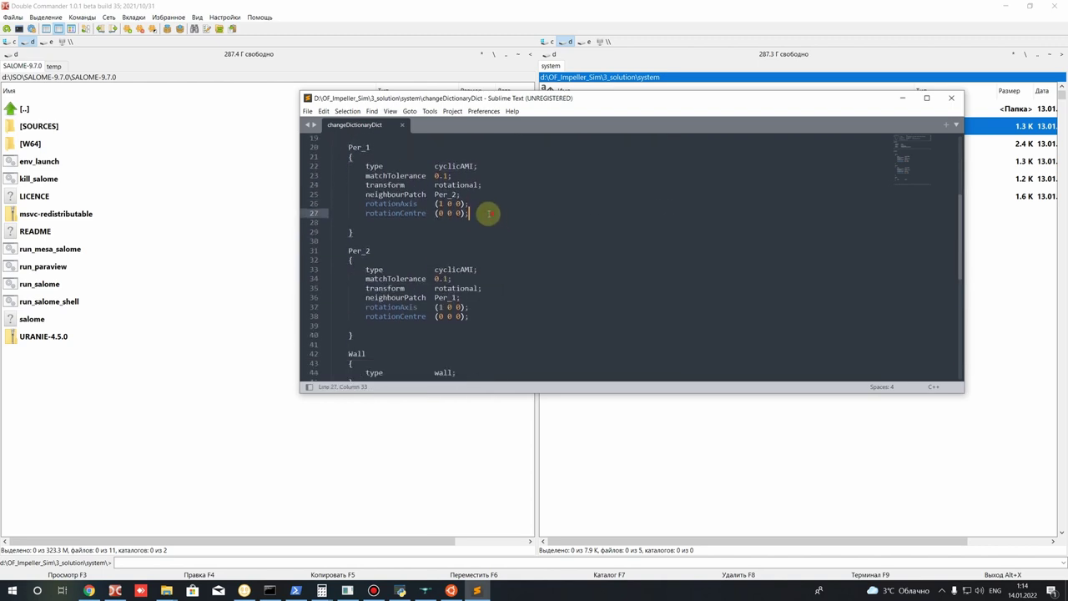
pyautogui.click(460, 241)
pyautogui.scroll(3, 362, 231)
pyautogui.doubleClick(355, 231)
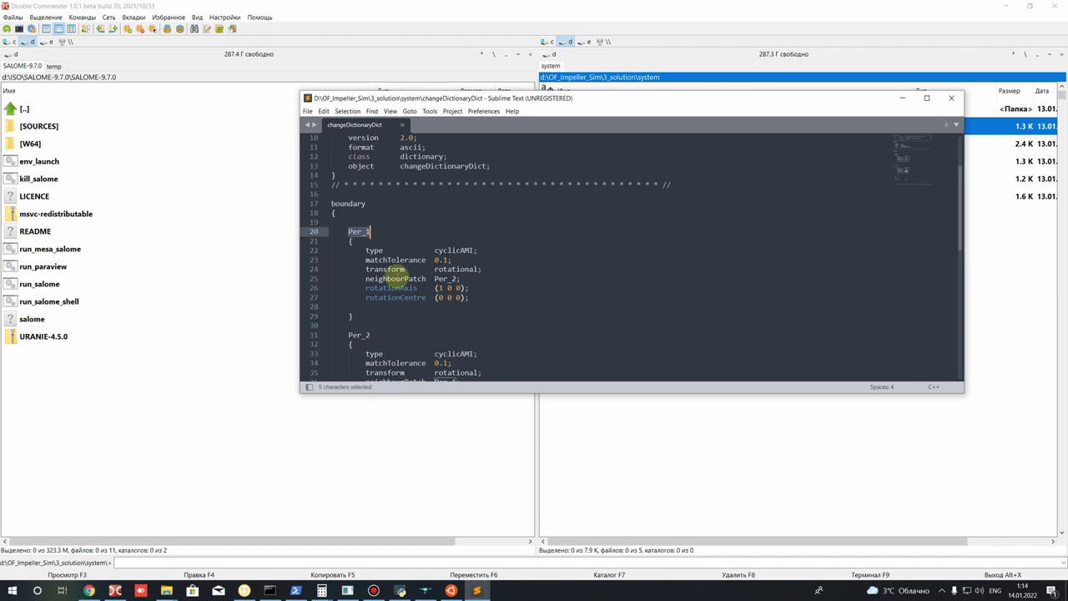
pyautogui.click(425, 590)
pyautogui.click(76, 345)
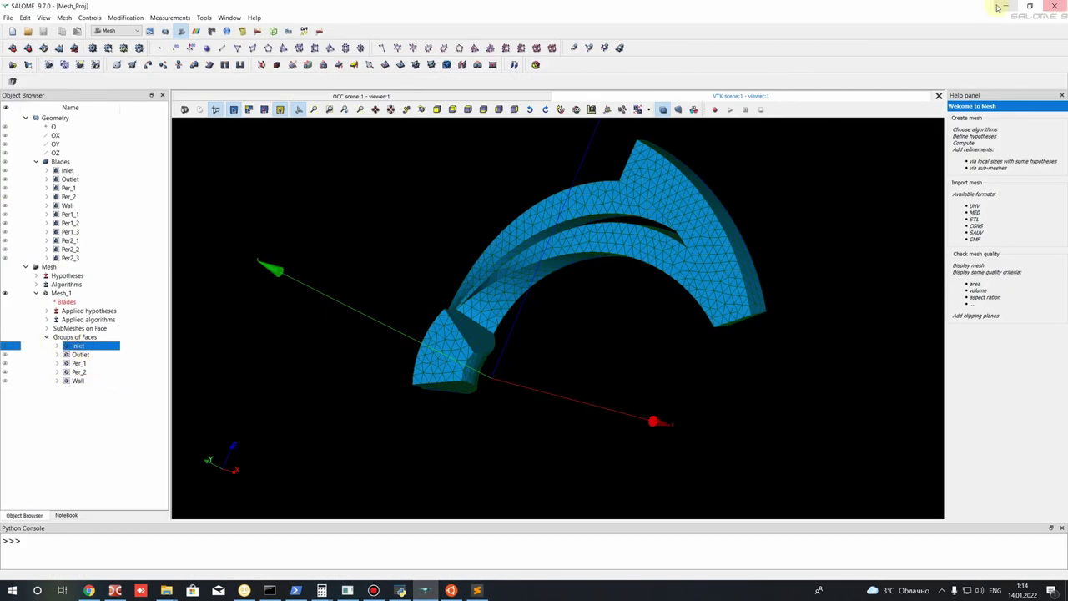
pyautogui.click(1006, 6)
pyautogui.click(433, 194)
# Step: Highlight Per_1's cyclicAMI type in changeDictionaryDict
pyautogui.moveTo(433, 193); pyautogui.dragTo(475, 198)
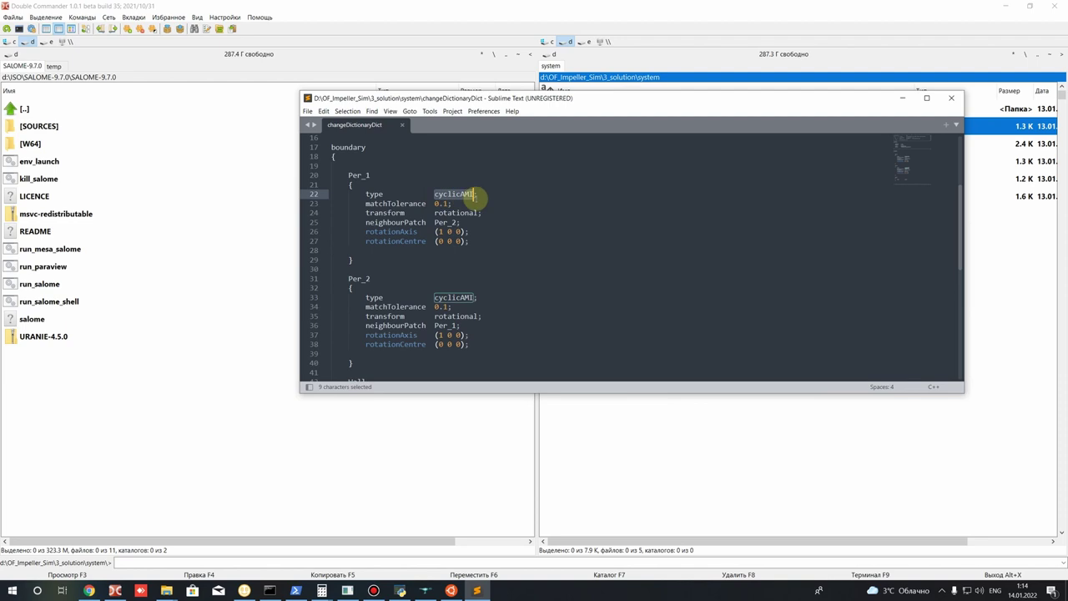
pyautogui.scroll(4, 434, 184)
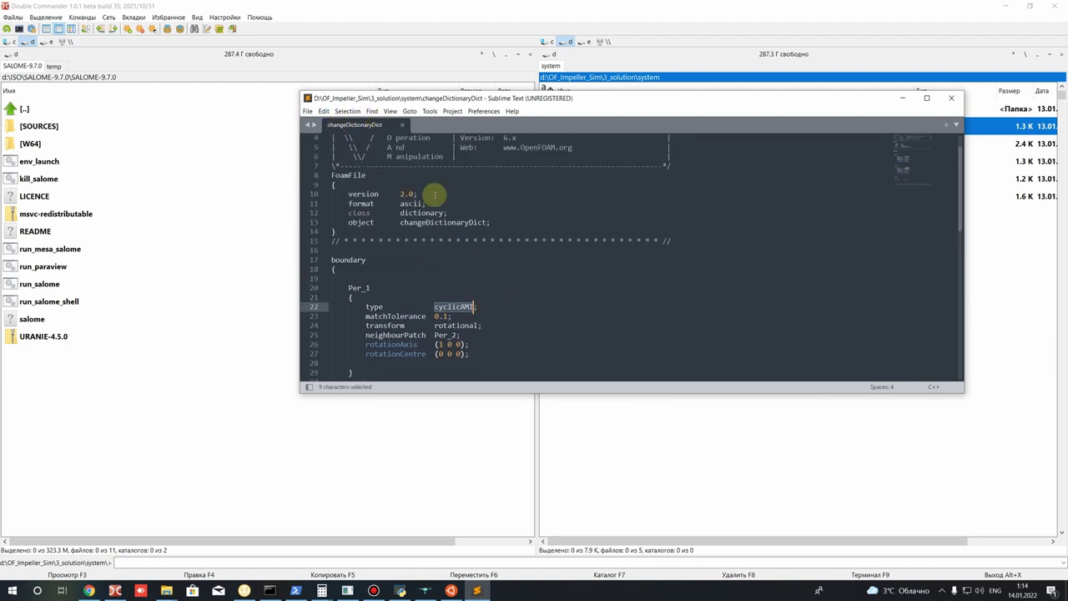
pyautogui.scroll(-4, 434, 192)
pyautogui.click(468, 267)
pyautogui.moveTo(433, 194); pyautogui.dragTo(473, 194)
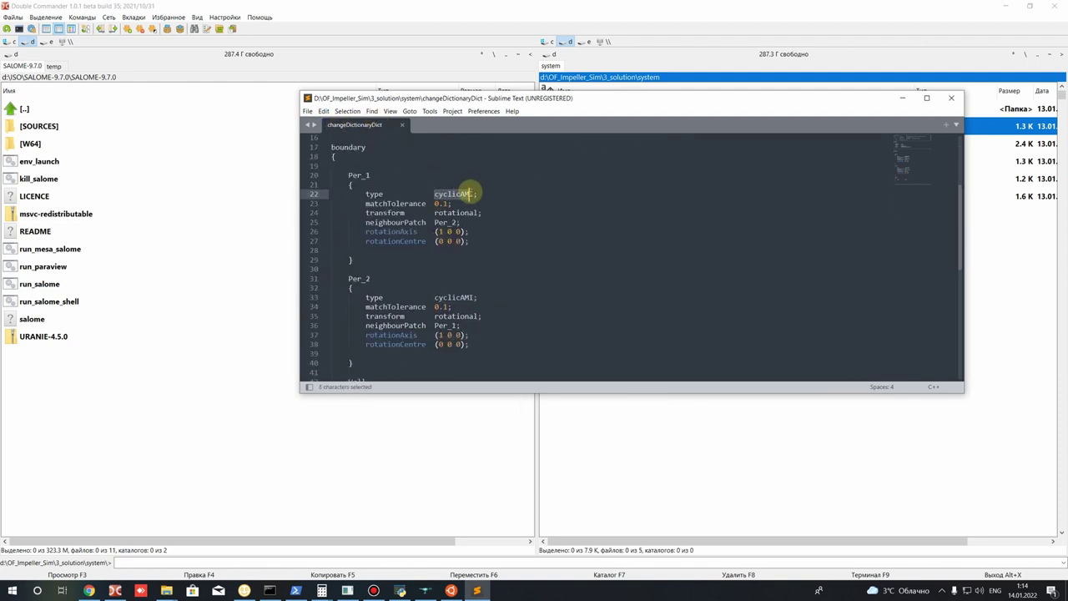
pyautogui.click(492, 254)
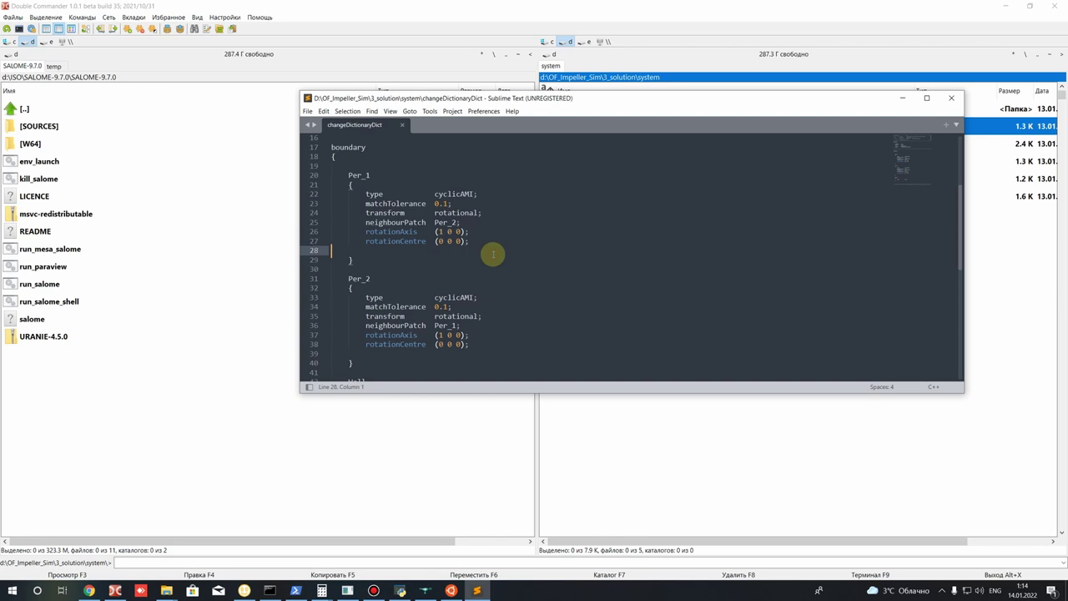
pyautogui.moveTo(434, 194); pyautogui.dragTo(474, 193)
pyautogui.scroll(-1, 455, 267)
# Step: Highlight Per_2's neighbourPatch value and cyclicAMI type entries
pyautogui.click(434, 297)
pyautogui.moveTo(430, 269); pyautogui.dragTo(476, 270)
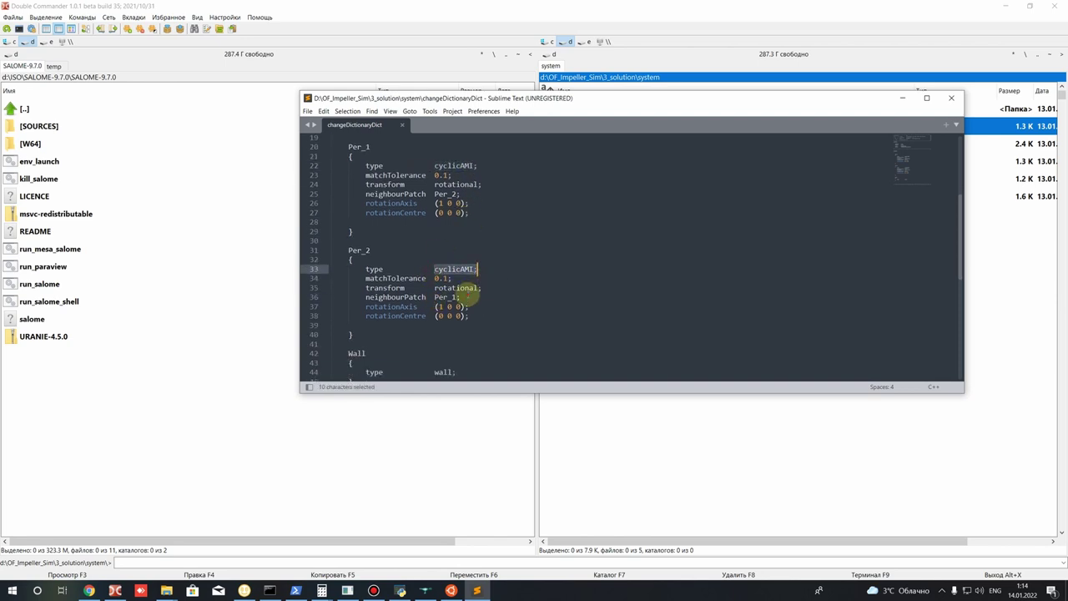
pyautogui.click(465, 295)
pyautogui.scroll(-3, 477, 270)
pyautogui.scroll(2, 453, 226)
pyautogui.moveTo(433, 344); pyautogui.dragTo(467, 343)
pyautogui.scroll(2, 468, 338)
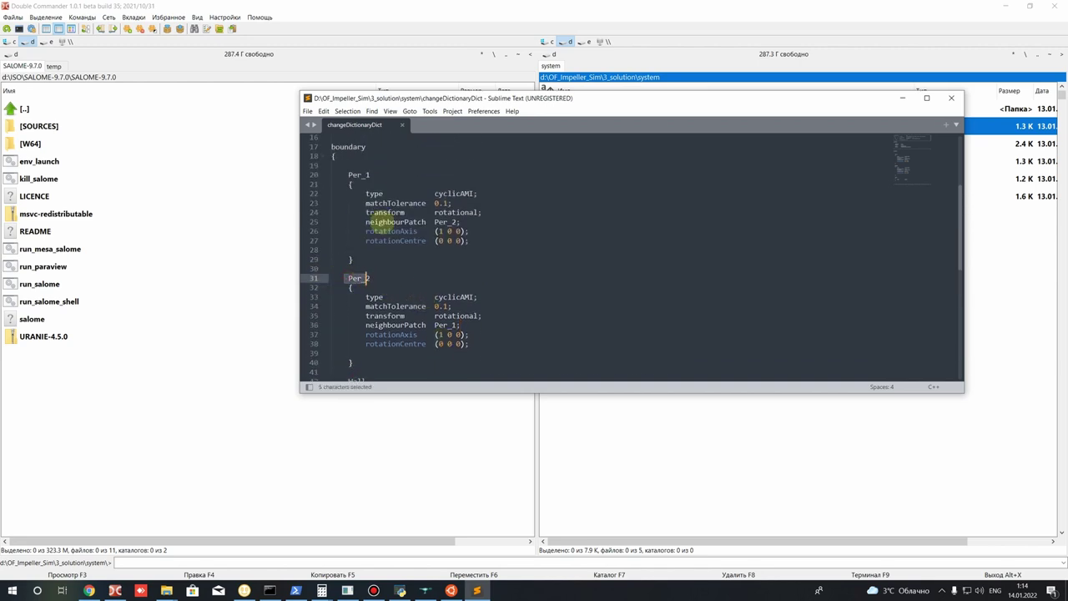
pyautogui.moveTo(452, 297); pyautogui.dragTo(457, 297)
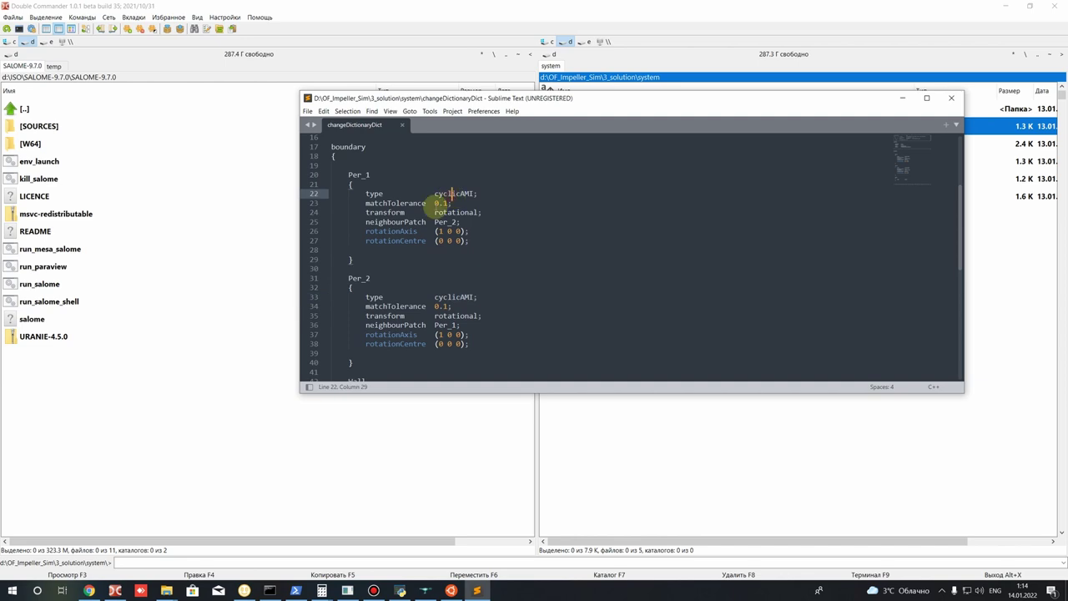
# Step: Compare Per_1's rotational transform and (1 0 0) rotation axis against the orbited impeller mesh
pyautogui.moveTo(473, 212); pyautogui.dragTo(448, 212)
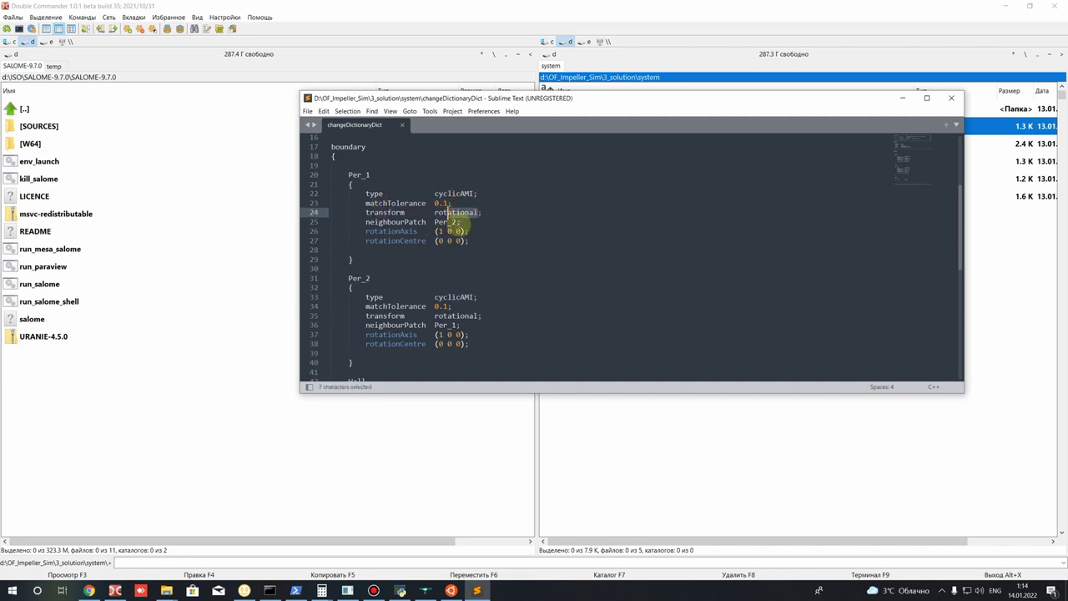
pyautogui.click(468, 257)
pyautogui.moveTo(365, 231); pyautogui.dragTo(420, 232)
pyautogui.click(441, 249)
pyautogui.doubleClick(439, 231)
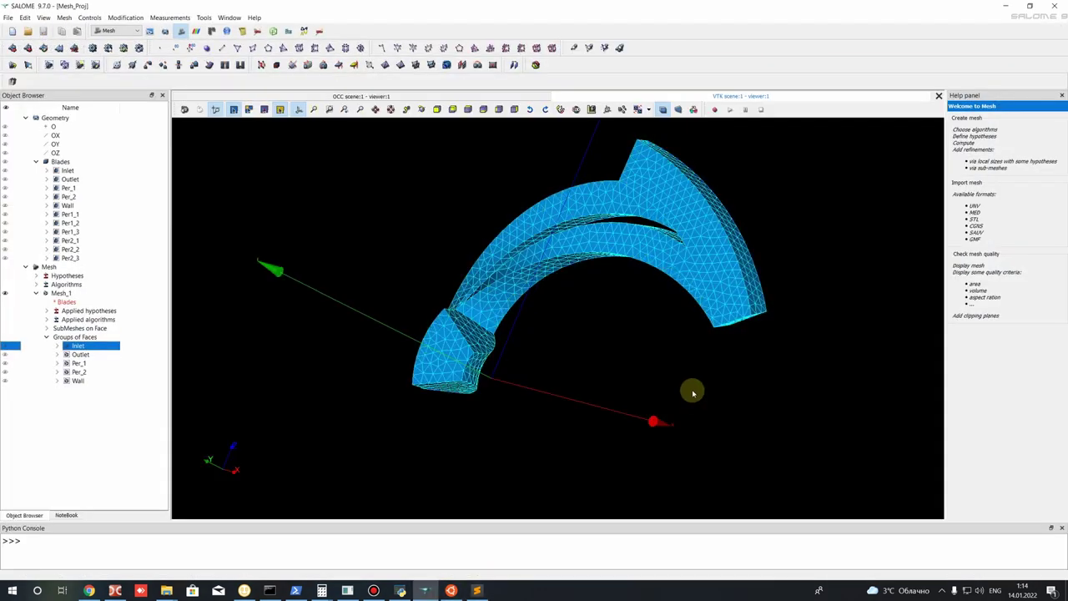
pyautogui.moveTo(692, 389); pyautogui.dragTo(457, 349)
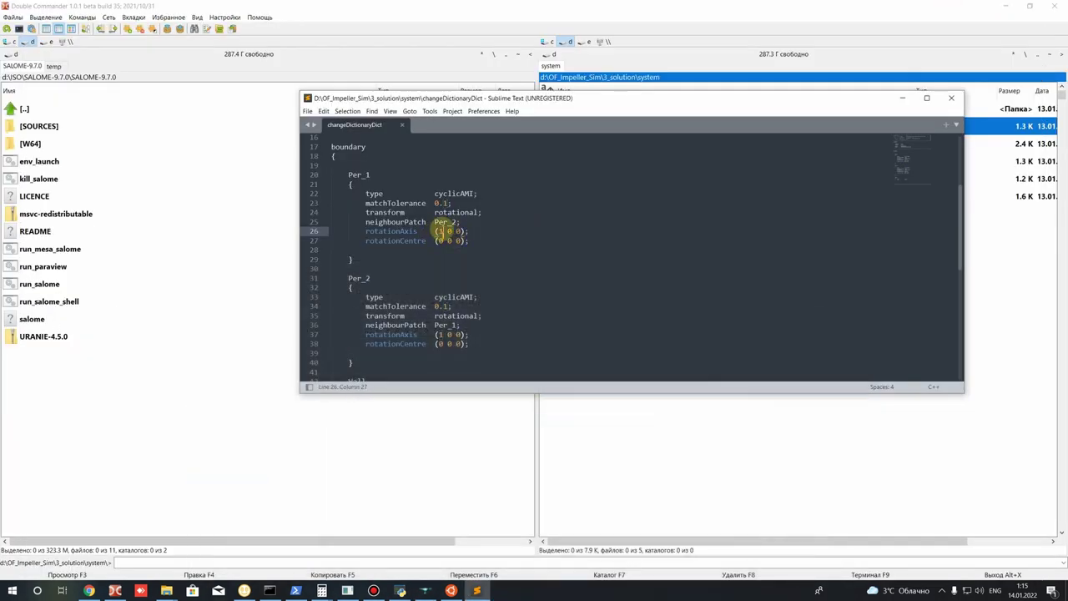
pyautogui.doubleClick(440, 231)
pyautogui.scroll(-2, 471, 292)
pyautogui.click(469, 288)
# Step: Close changeDictionaryDict and the text editor
pyautogui.scroll(-1, 459, 291)
pyautogui.scroll(6, 457, 291)
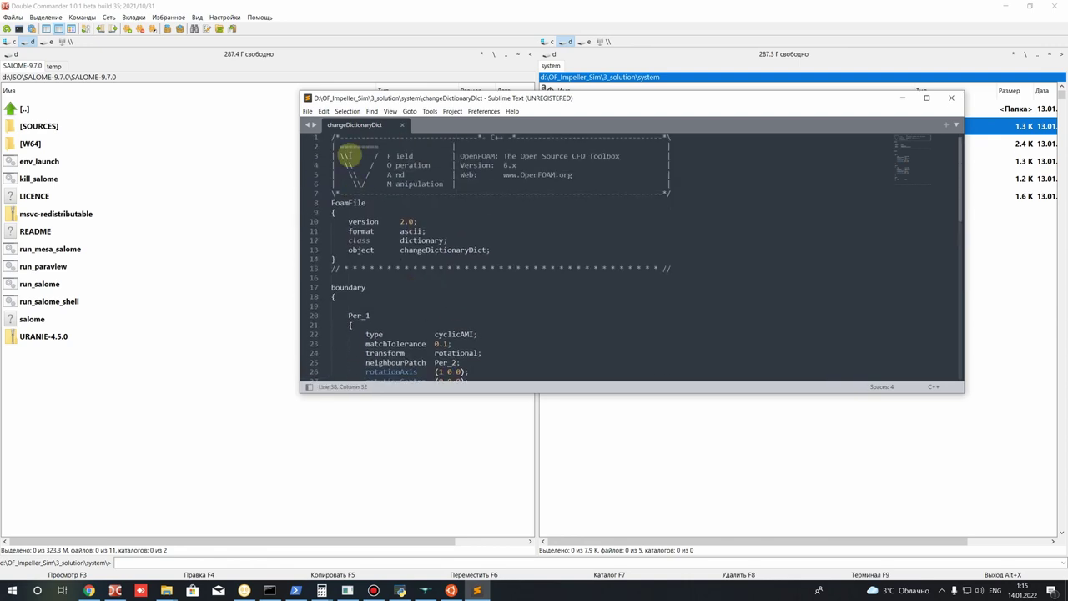
pyautogui.click(403, 126)
pyautogui.click(950, 98)
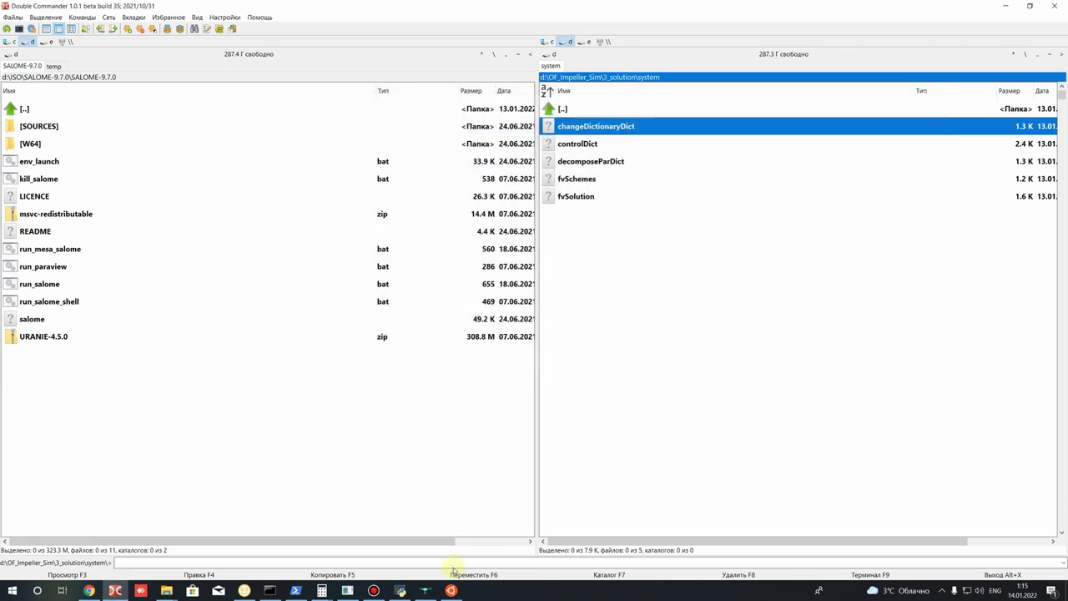
# Step: Run changeDictionary in the Ubuntu terminal and review its output
pyautogui.moveTo(450, 590)
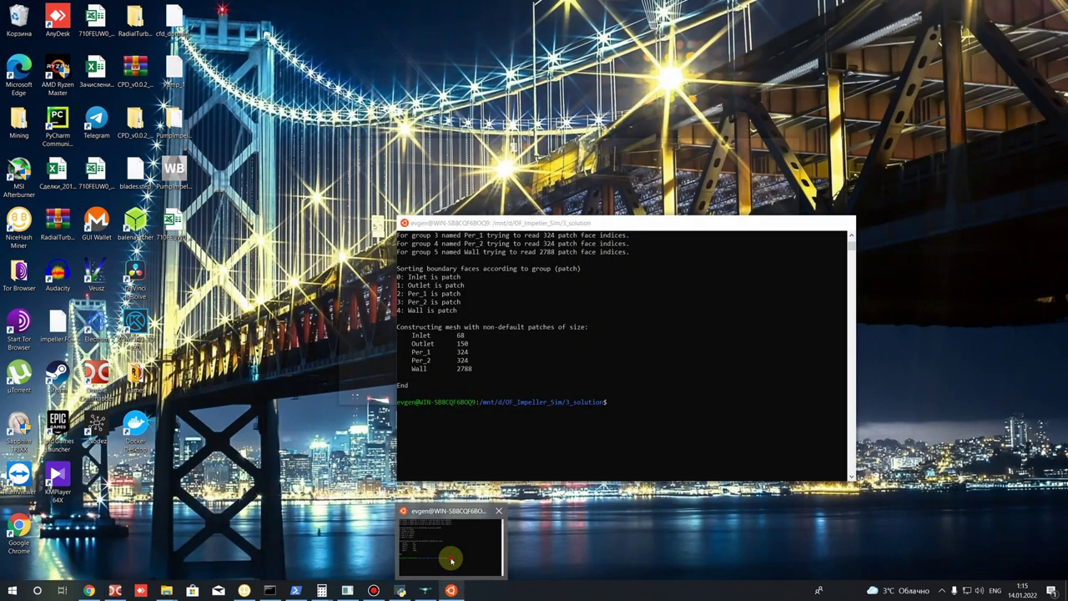
pyautogui.click(451, 561)
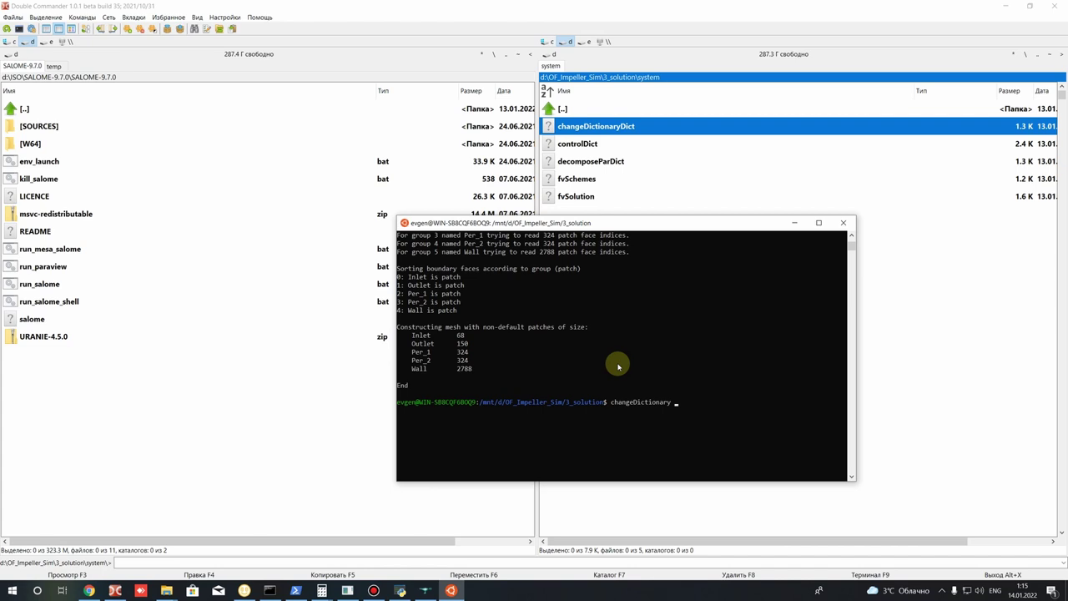
pyautogui.press('Return')
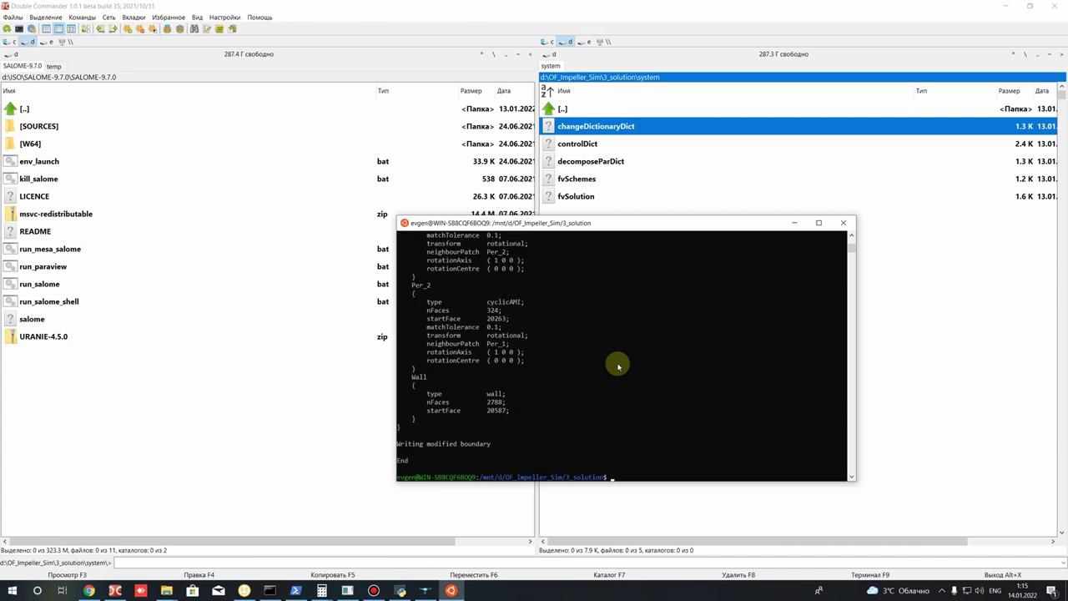
pyautogui.scroll(10, 618, 366)
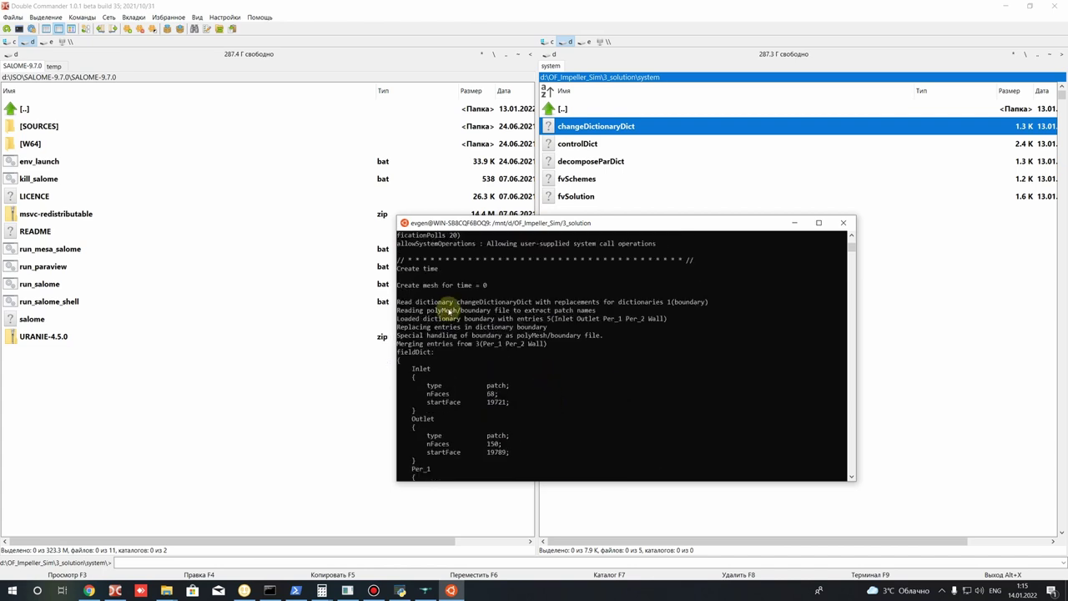
pyautogui.scroll(-10, 450, 308)
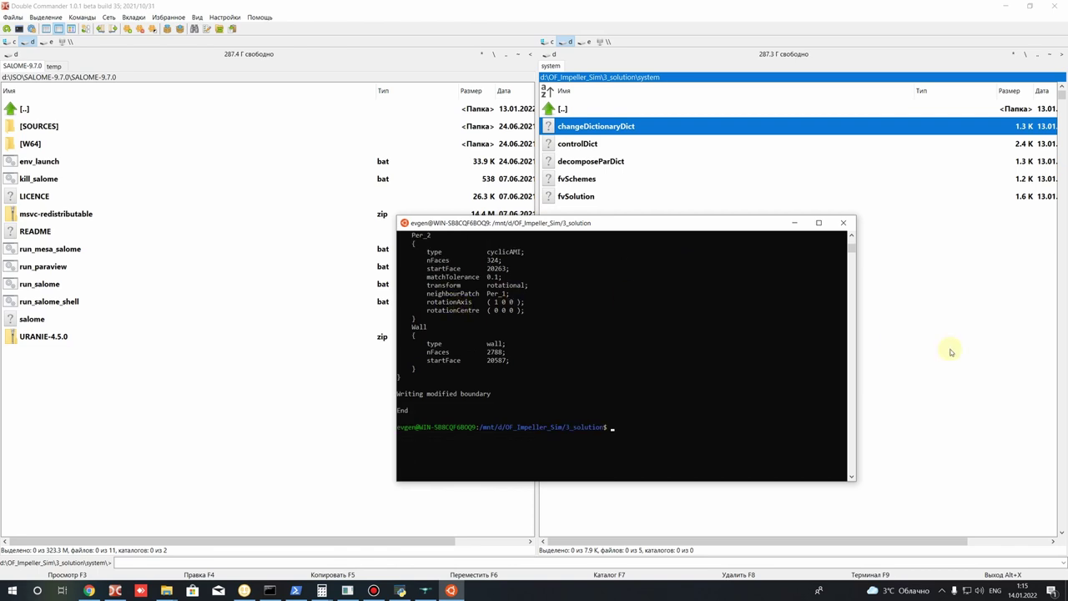
# Step: In Double Commander, go up to 3_solution, open constant and select polyMesh
pyautogui.click(951, 351)
pyautogui.press('BackSpace')
pyautogui.doubleClick(575, 142)
pyautogui.click(570, 126)
# Step: Open polyMesh's boundary file in Sublime Text with the editor maximized
pyautogui.doubleClick(570, 126)
pyautogui.rightClick(576, 127)
pyautogui.click(621, 150)
pyautogui.scroll(-9, 413, 239)
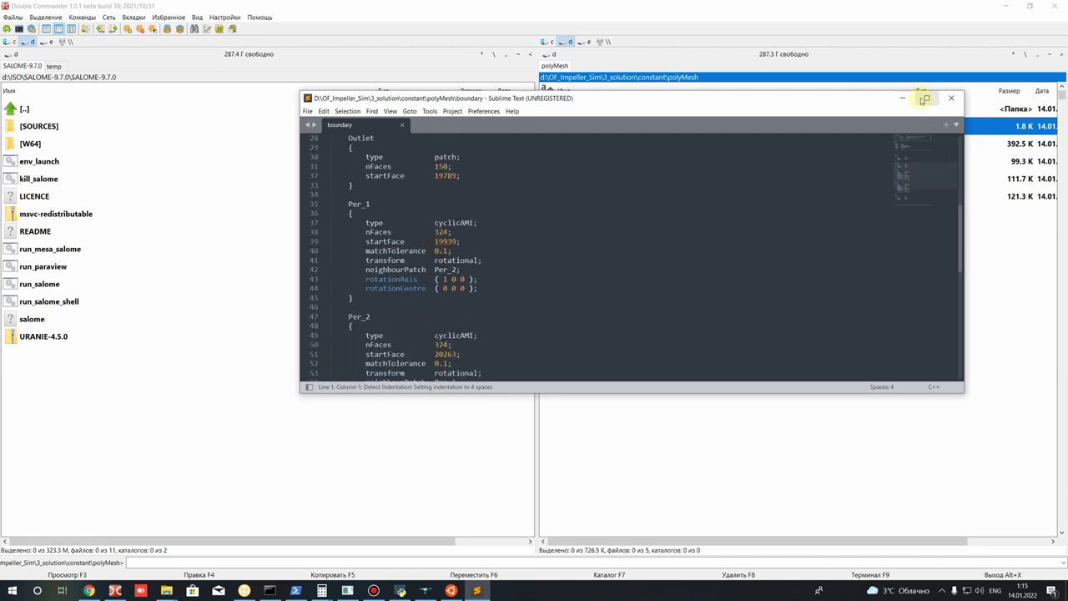
pyautogui.click(925, 99)
# Step: Inspect Per_1's cyclicAMI type and Per_2's neighbourPatch entry
pyautogui.scroll(9, 138, 250)
pyautogui.scroll(-3, 142, 300)
pyautogui.moveTo(135, 297); pyautogui.dragTo(177, 298)
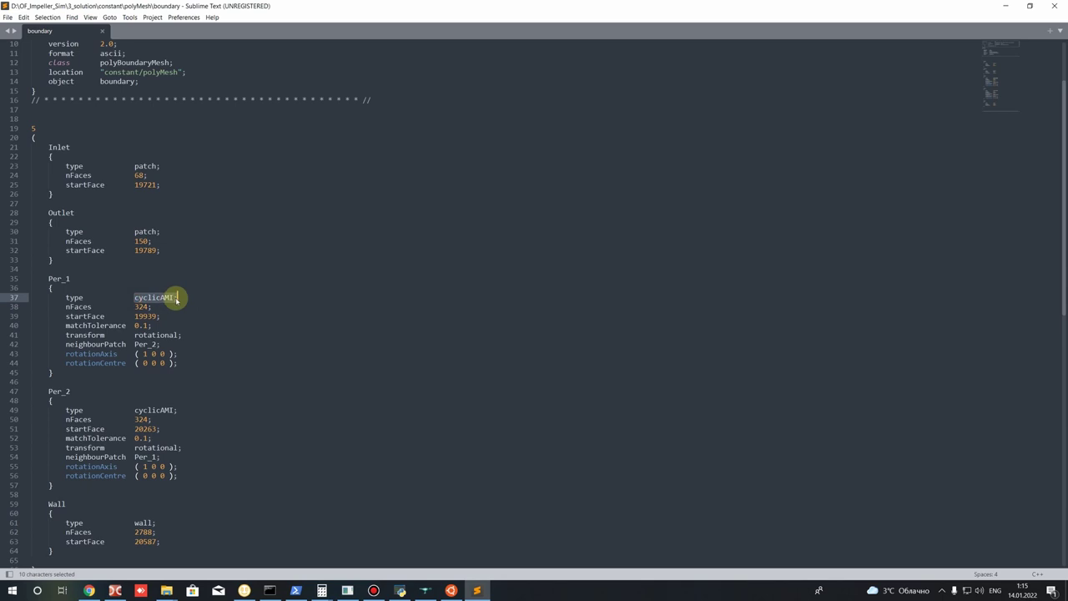
pyautogui.scroll(-4, 171, 318)
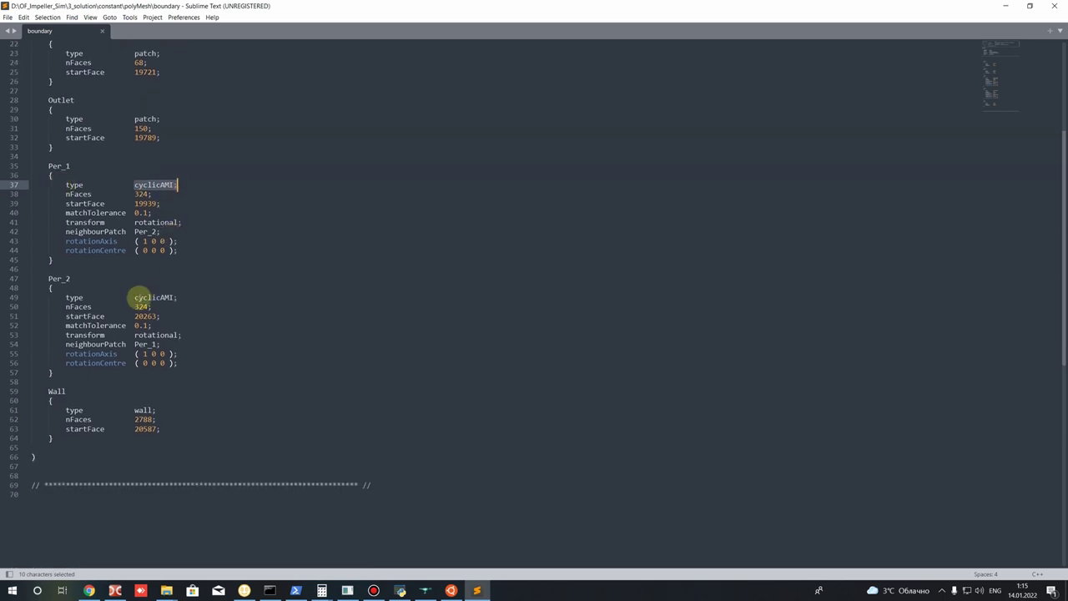
pyautogui.moveTo(140, 297); pyautogui.dragTo(178, 297)
pyautogui.doubleClick(100, 344)
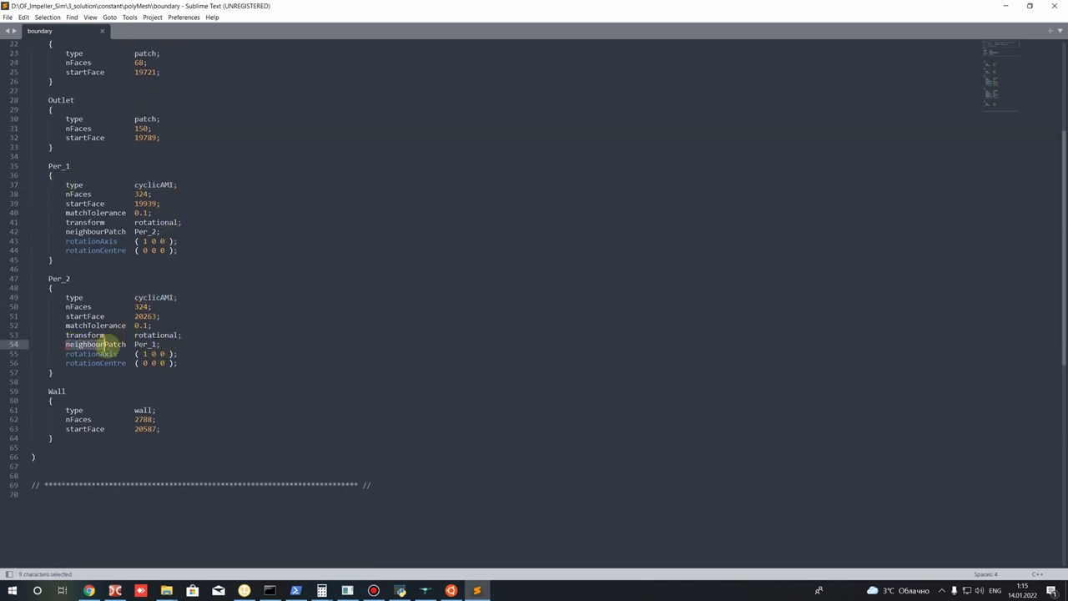
pyautogui.click(140, 344)
# Step: Check the Per_1 and Per_2 patch names, their neighbour link and Per_1's rotation axis
pyautogui.click(67, 165)
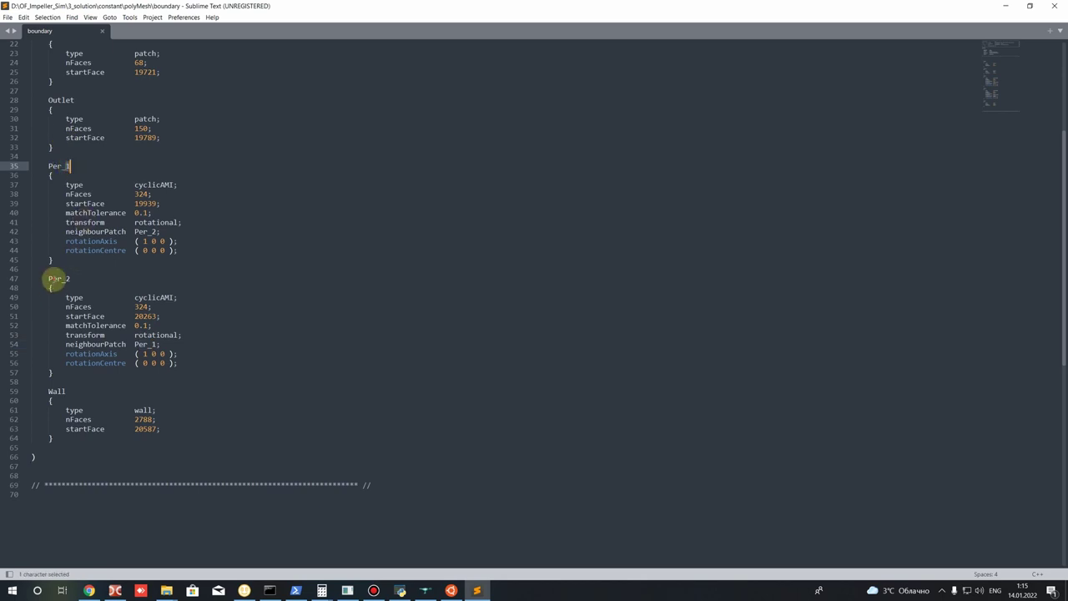
pyautogui.moveTo(53, 279); pyautogui.dragTo(70, 279)
pyautogui.moveTo(61, 165); pyautogui.dragTo(70, 166)
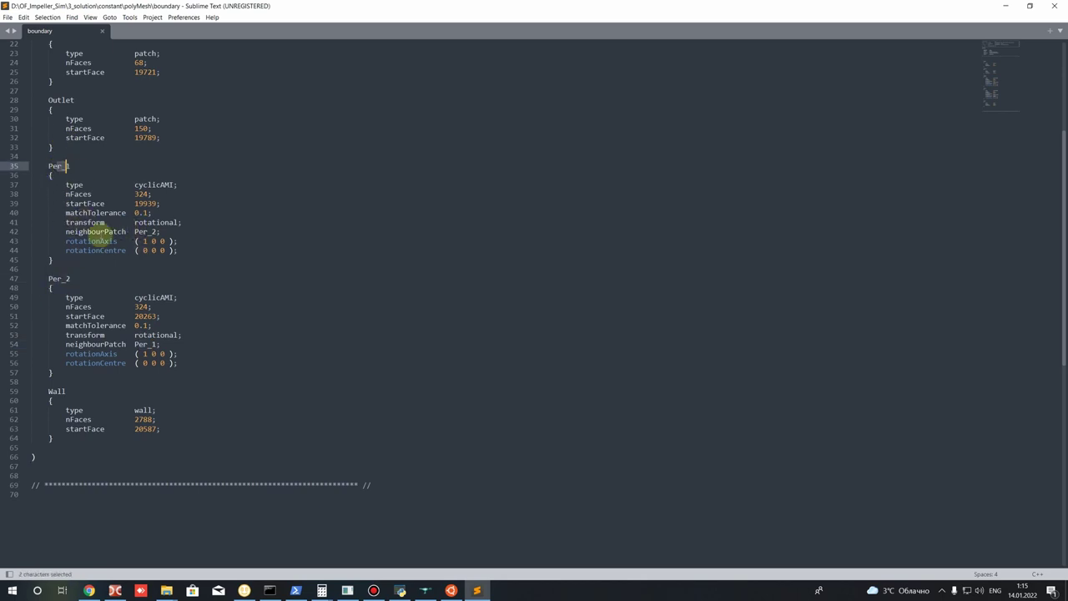
pyautogui.doubleClick(146, 231)
pyautogui.click(162, 279)
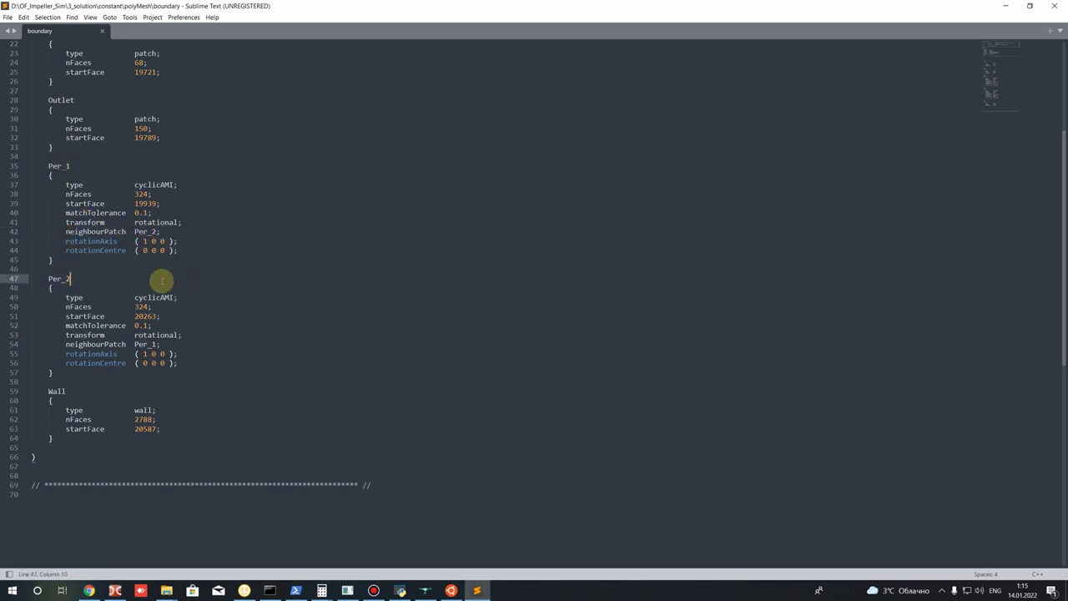
pyautogui.doubleClick(144, 241)
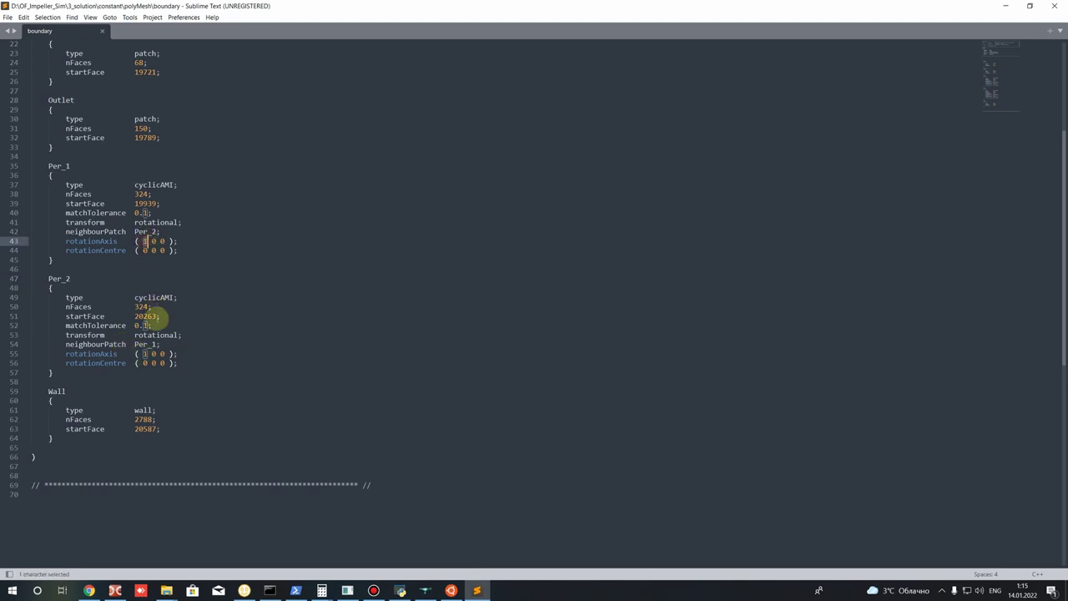
pyautogui.hotkey('ctrl', 'shift', 'm')
pyautogui.hotkey('ctrl', 'm')
# Step: Check the Wall patch's wall type and save the boundary file
pyautogui.moveTo(134, 410); pyautogui.dragTo(157, 410)
pyautogui.hotkey('ctrl', 's')
pyautogui.click(139, 432)
pyautogui.hotkey('ctrl', 'shift', 'm')
pyautogui.click(258, 280)
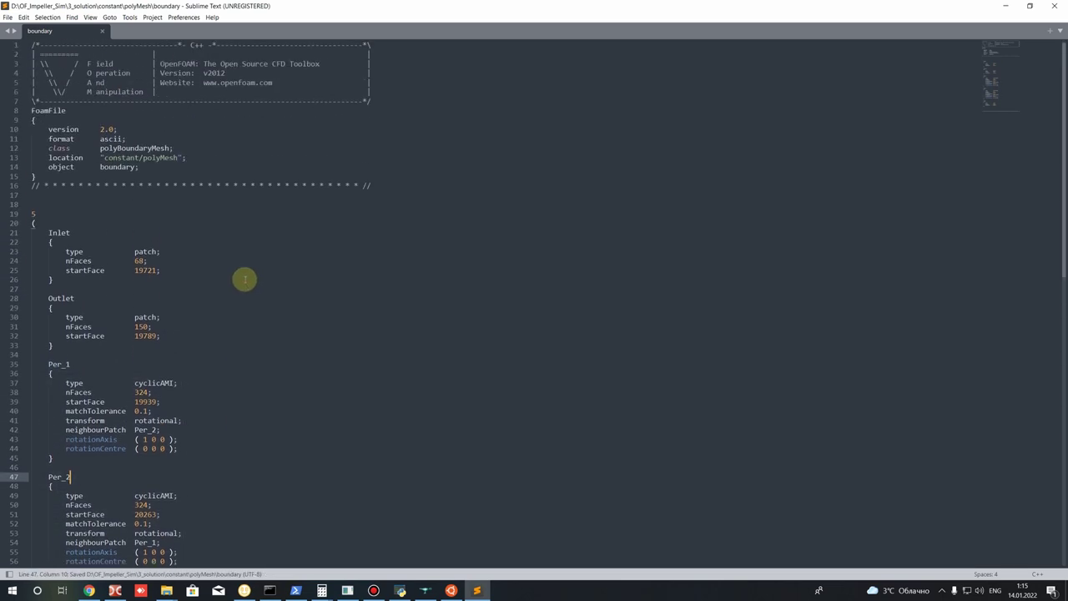
# Step: Close the boundary file and Sublime Text, going back up to the constant folder
pyautogui.scroll(-5, 178, 289)
pyautogui.scroll(1, 179, 289)
pyautogui.hotkey('ctrl', 'Home')
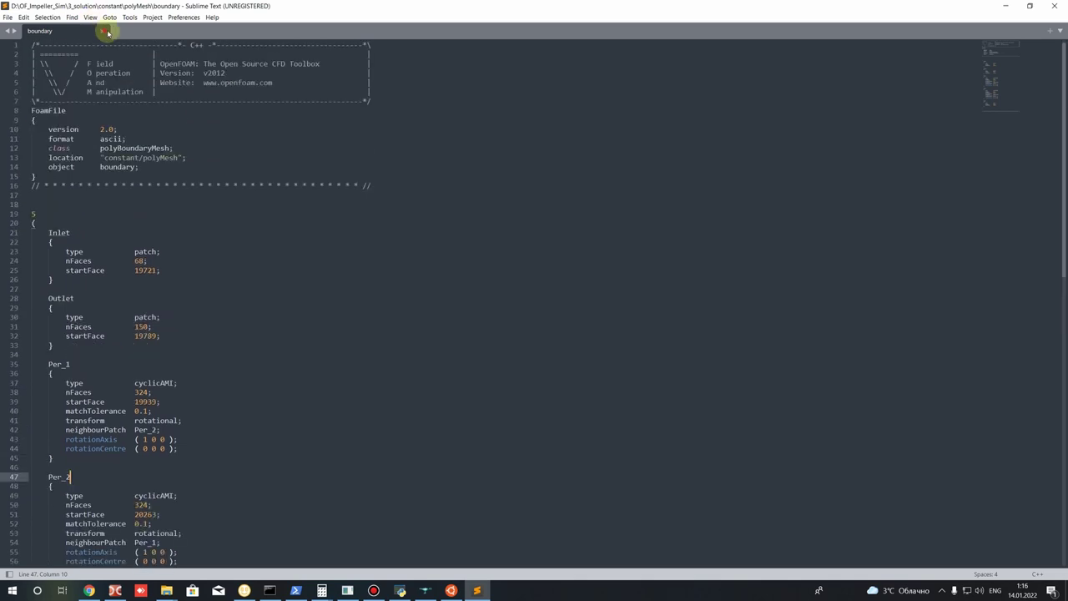
pyautogui.hotkey('ctrl', 'w')
pyautogui.hotkey('alt', 'F4')
pyautogui.press('BackSpace')
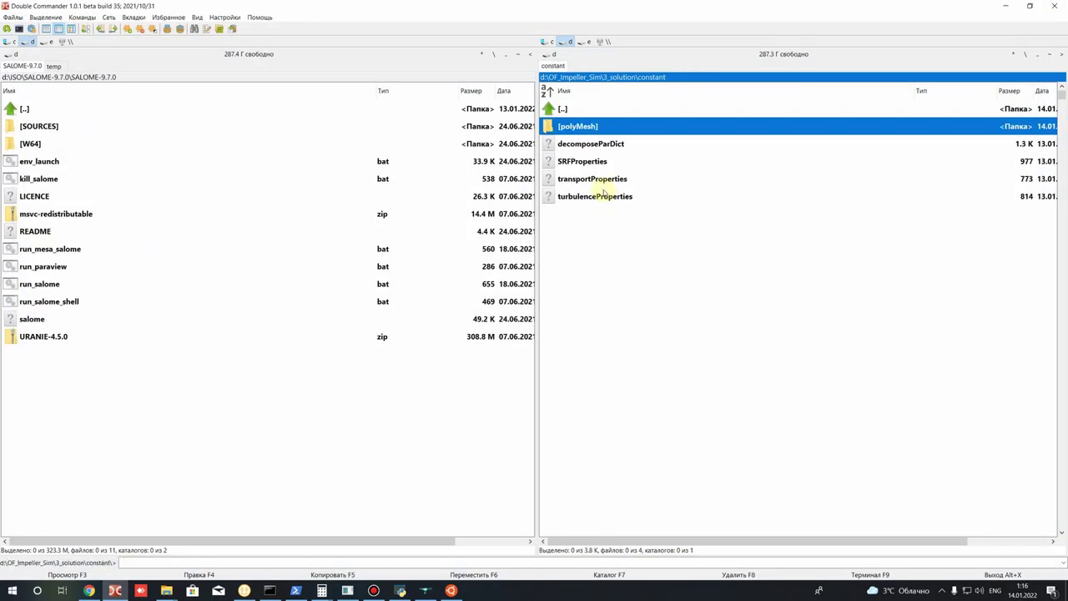
# Step: Go up to 3_solution and open the 0 folder to list the field files
pyautogui.press('BackSpace')
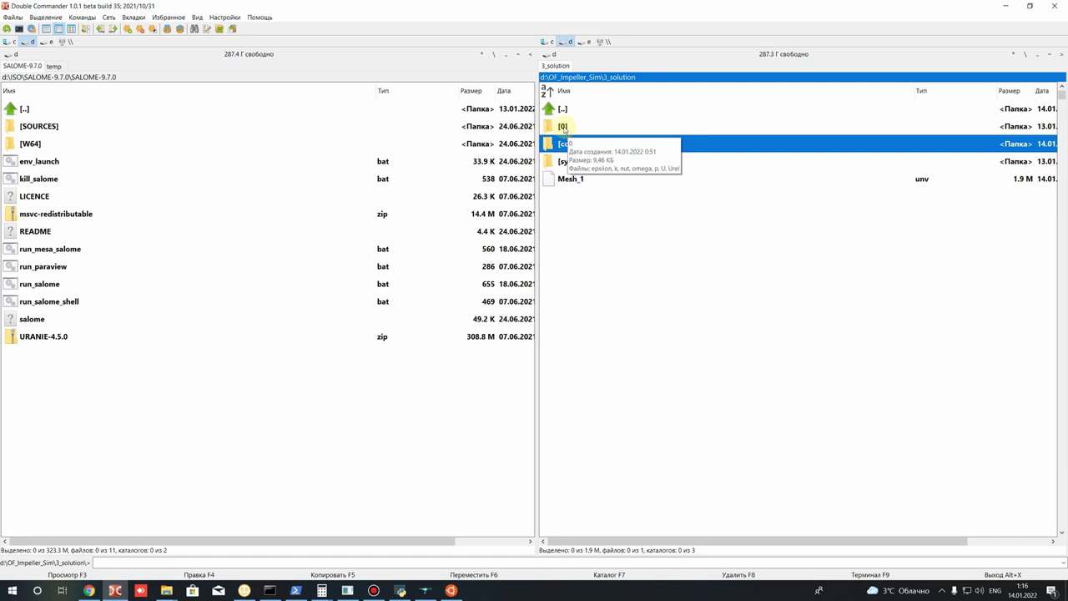
pyautogui.click(565, 127)
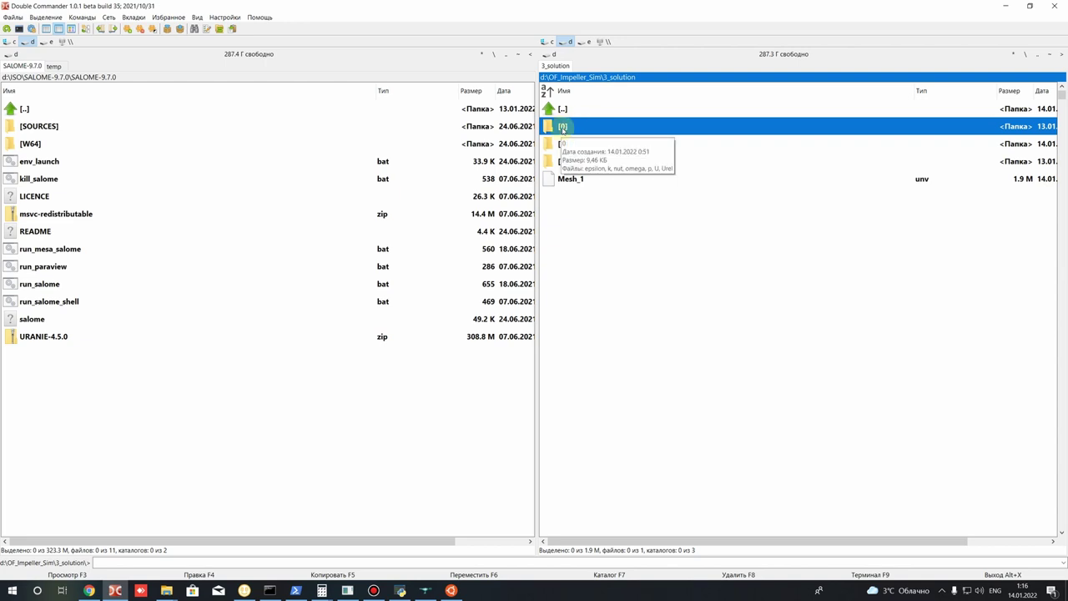
pyautogui.click(566, 126)
pyautogui.doubleClick(566, 126)
pyautogui.press('BackSpace')
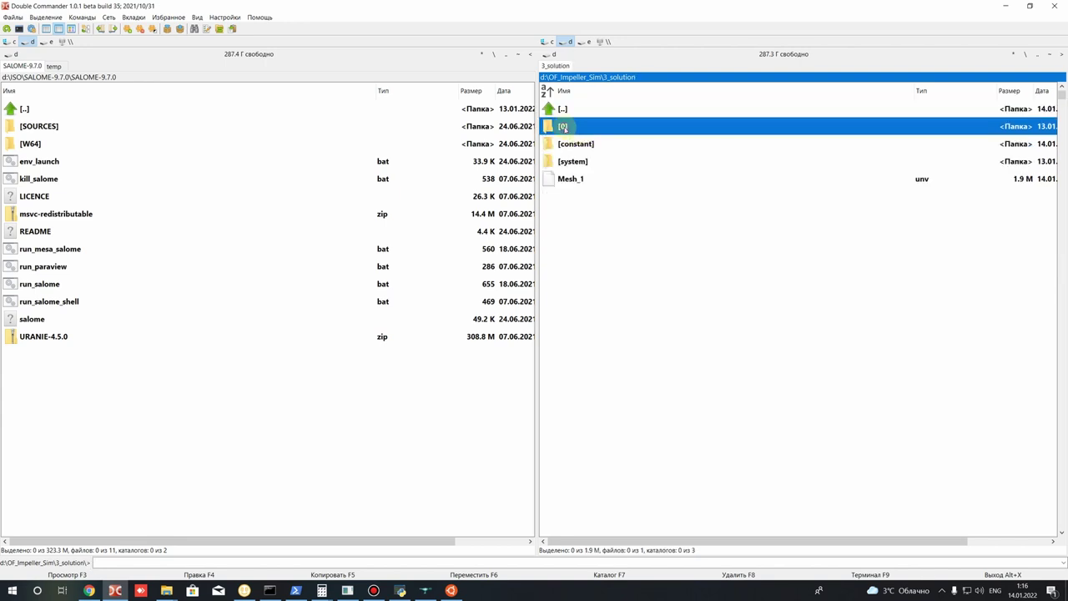
pyautogui.doubleClick(565, 126)
pyautogui.press('BackSpace')
pyautogui.doubleClick(564, 126)
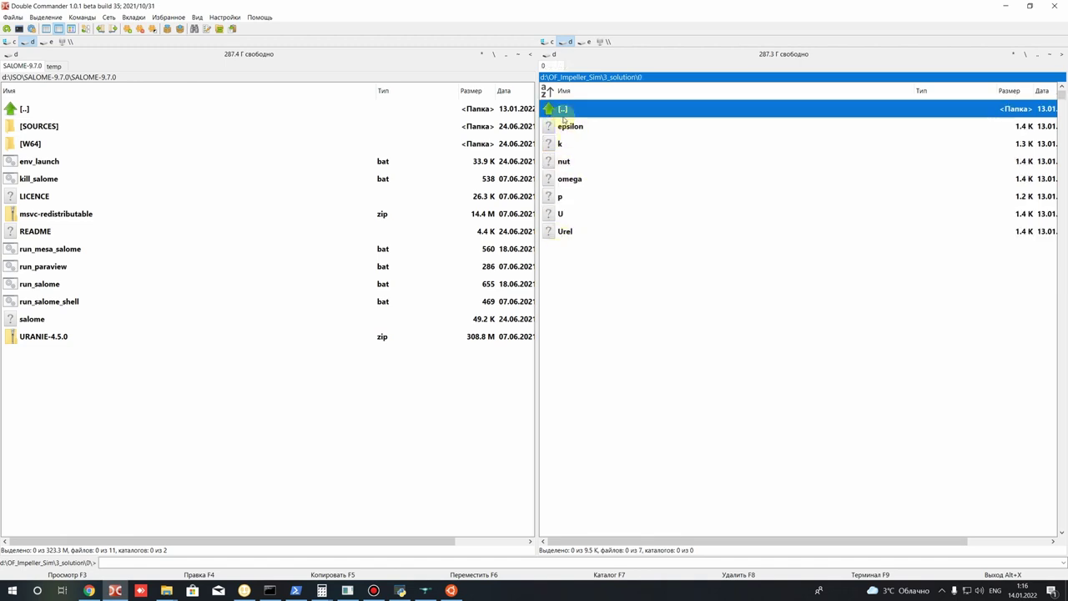
# Step: Step through the field files Urel, U, p, omega, nut, k and epsilon
pyautogui.click(568, 232)
pyautogui.click(561, 213)
pyautogui.click(561, 196)
pyautogui.click(562, 178)
pyautogui.click(563, 162)
pyautogui.click(564, 144)
pyautogui.click(564, 127)
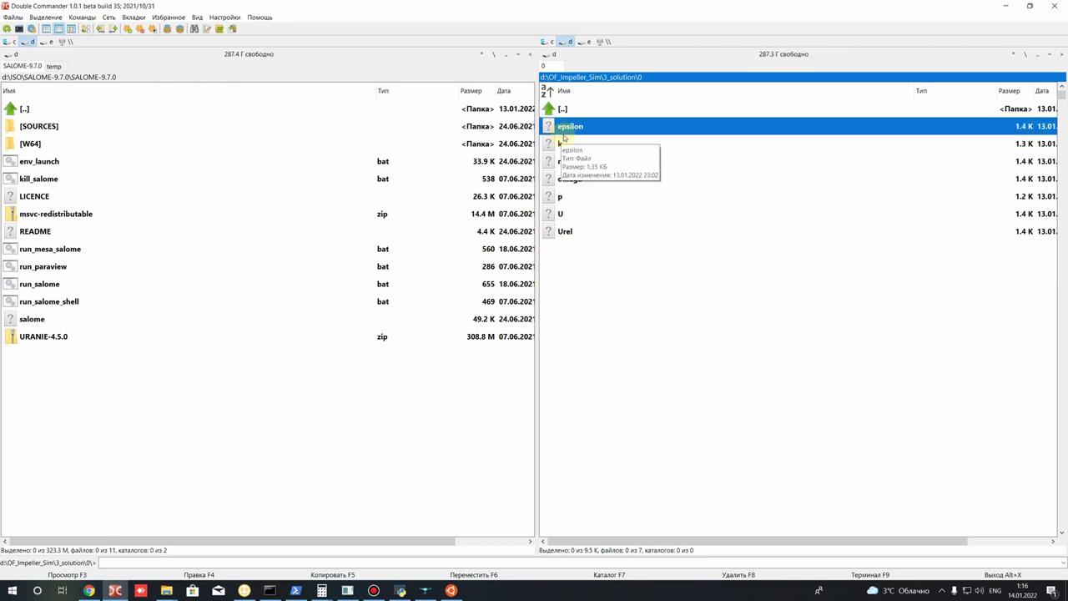
pyautogui.click(566, 232)
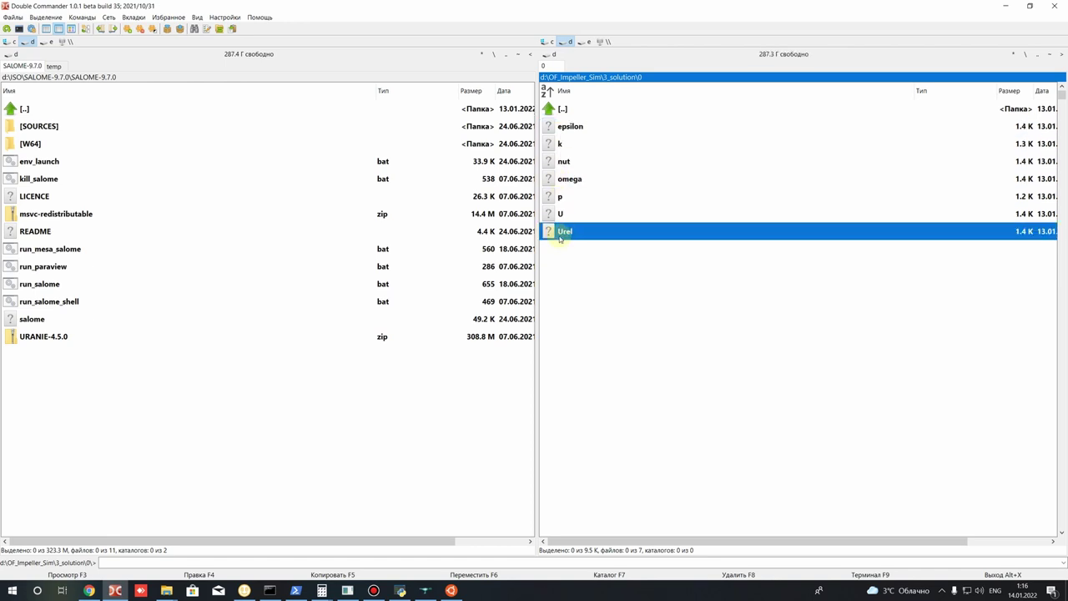
# Step: Open Urel in the text editor, then restore and close the editor window
pyautogui.rightClick(566, 233)
pyautogui.click(608, 258)
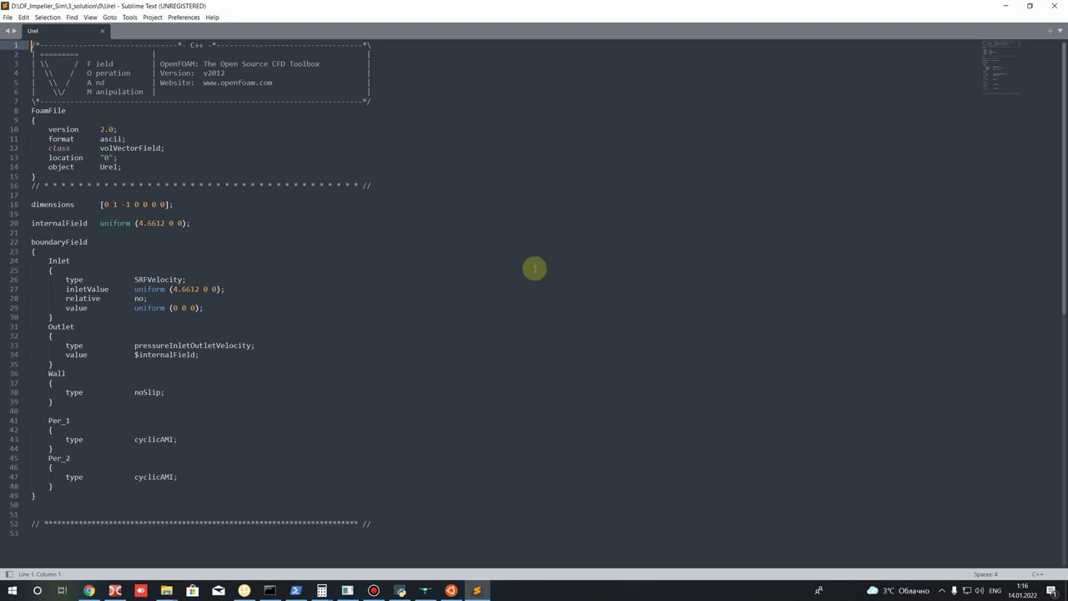
pyautogui.click(1030, 6)
pyautogui.scroll(-3, 572, 246)
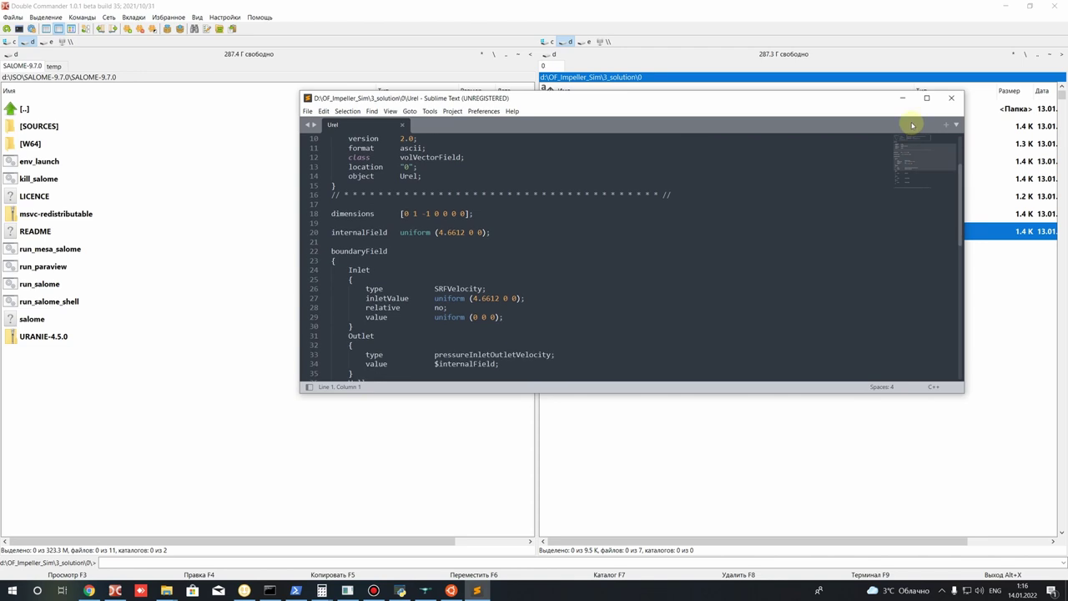
pyautogui.click(951, 98)
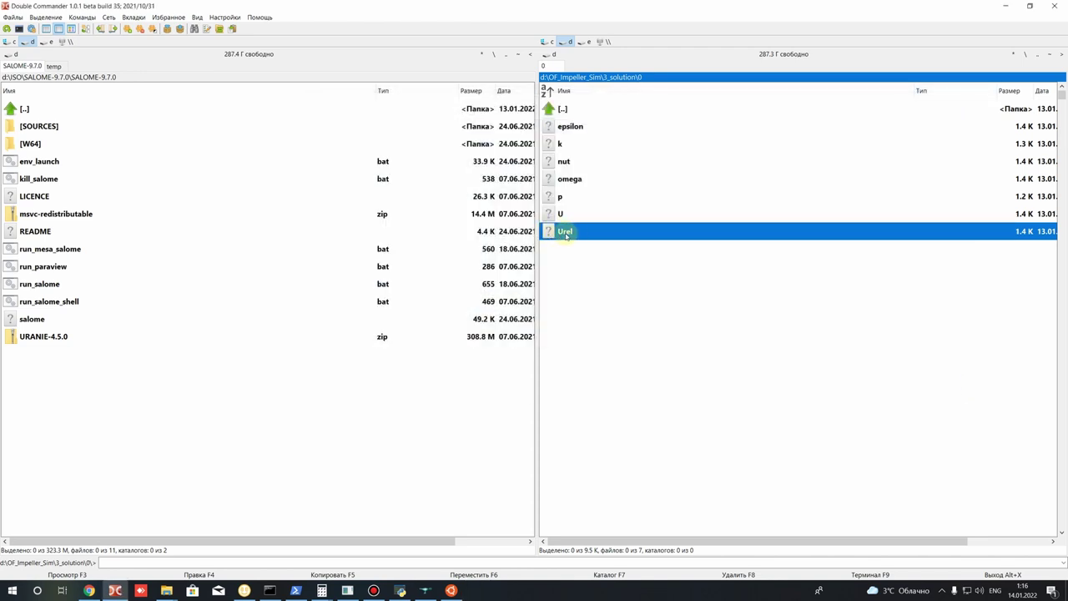
# Step: Dismiss the U file's options and browse the k, omega and epsilon field files
pyautogui.click(561, 213)
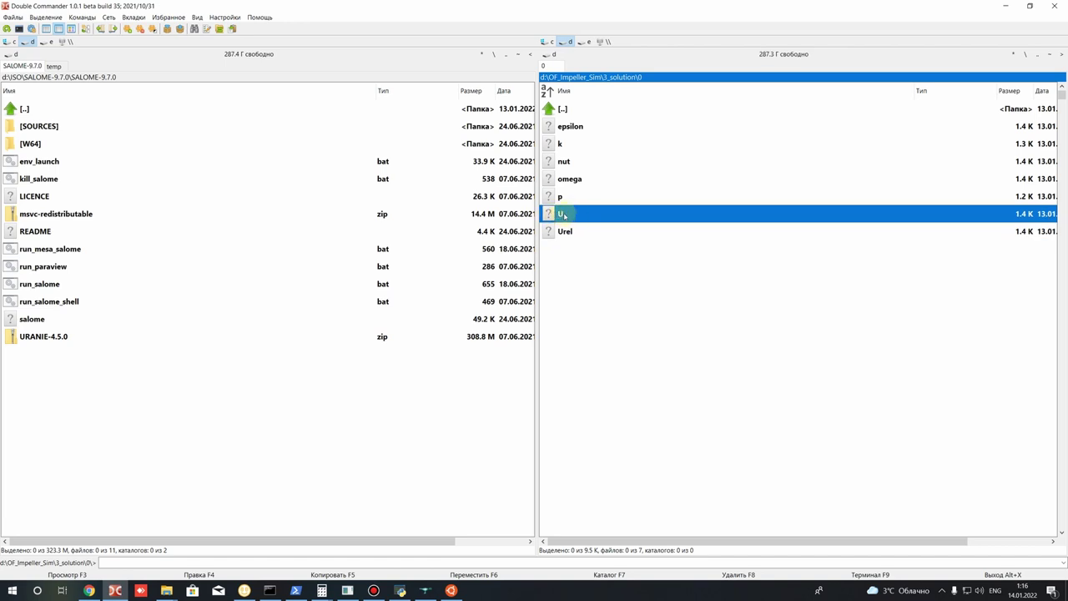
pyautogui.rightClick(559, 214)
pyautogui.press('Escape')
pyautogui.moveTo(554, 204); pyautogui.dragTo(561, 181)
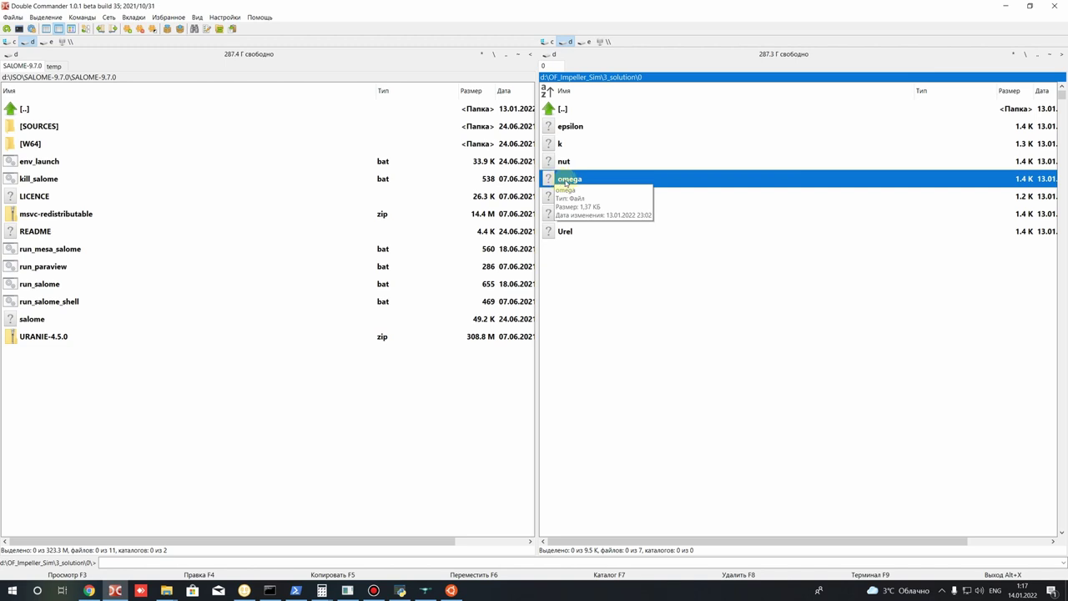
pyautogui.moveTo(564, 147)
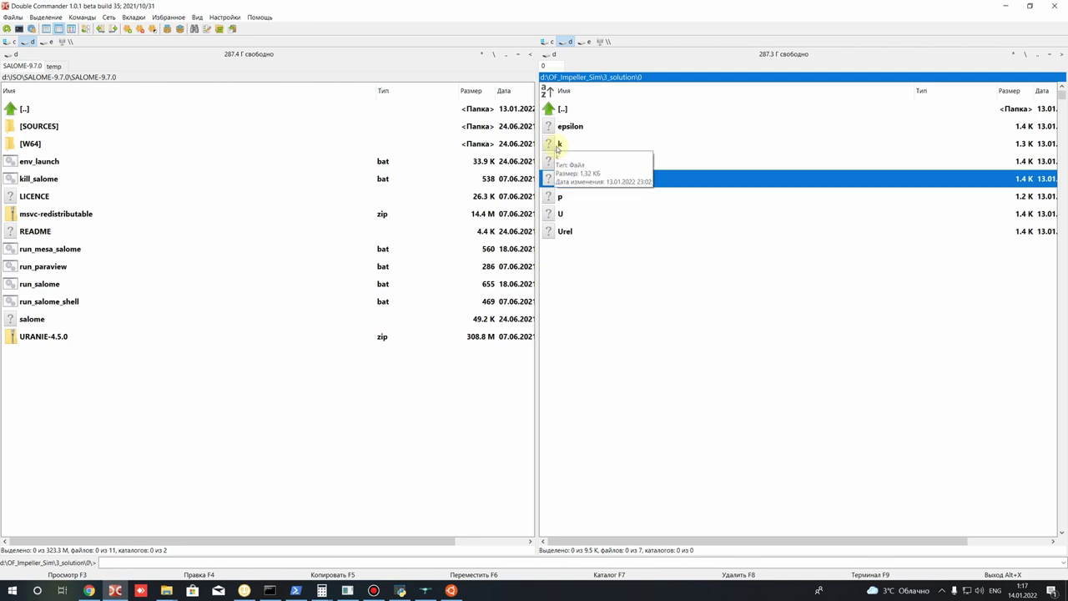
pyautogui.click(558, 146)
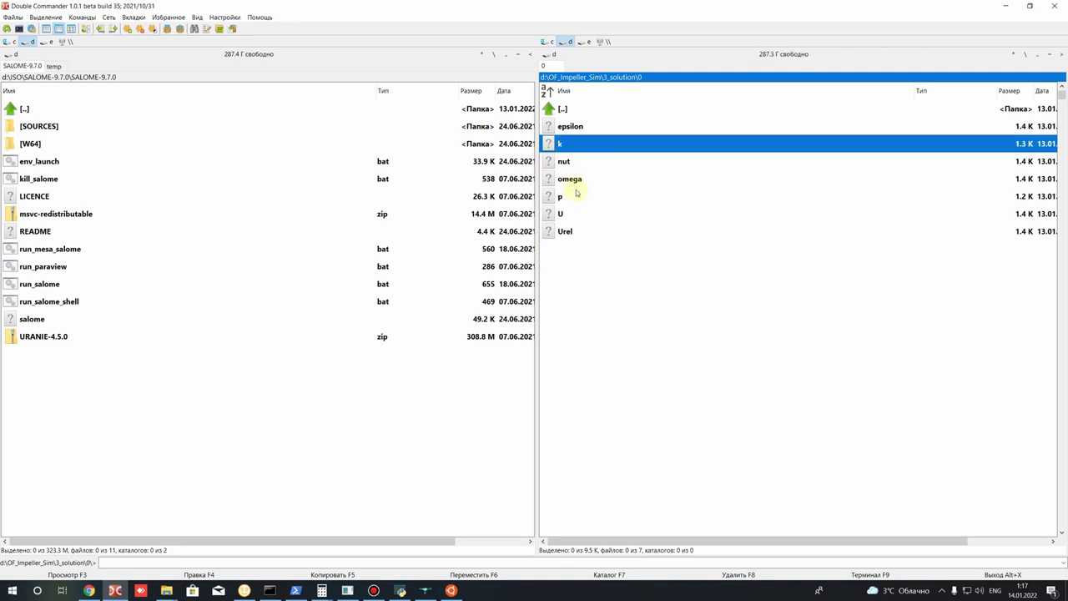
pyautogui.click(565, 180)
pyautogui.moveTo(566, 181)
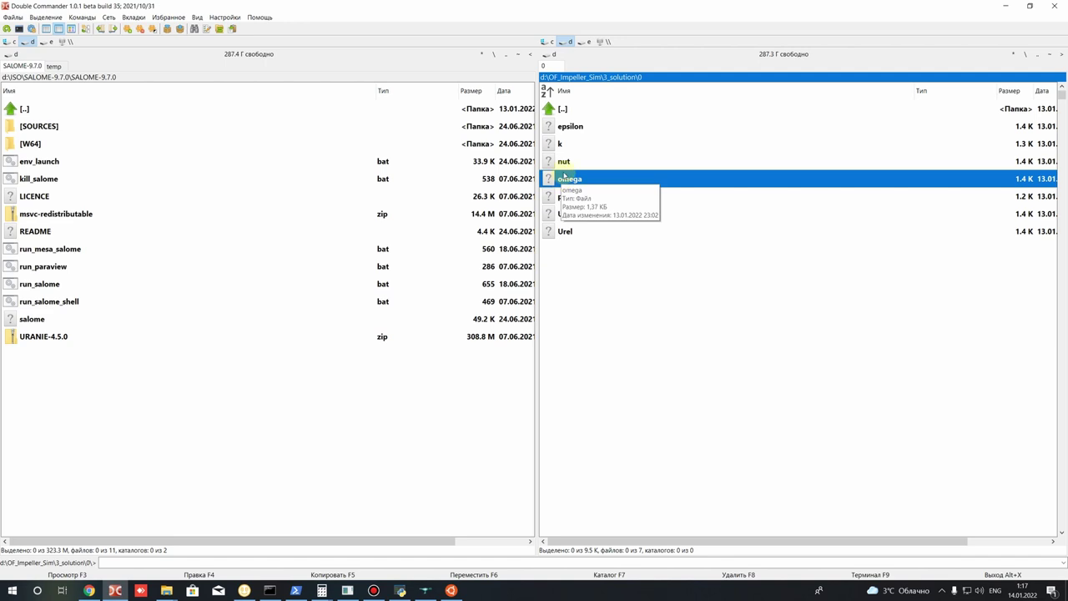
pyautogui.click(562, 146)
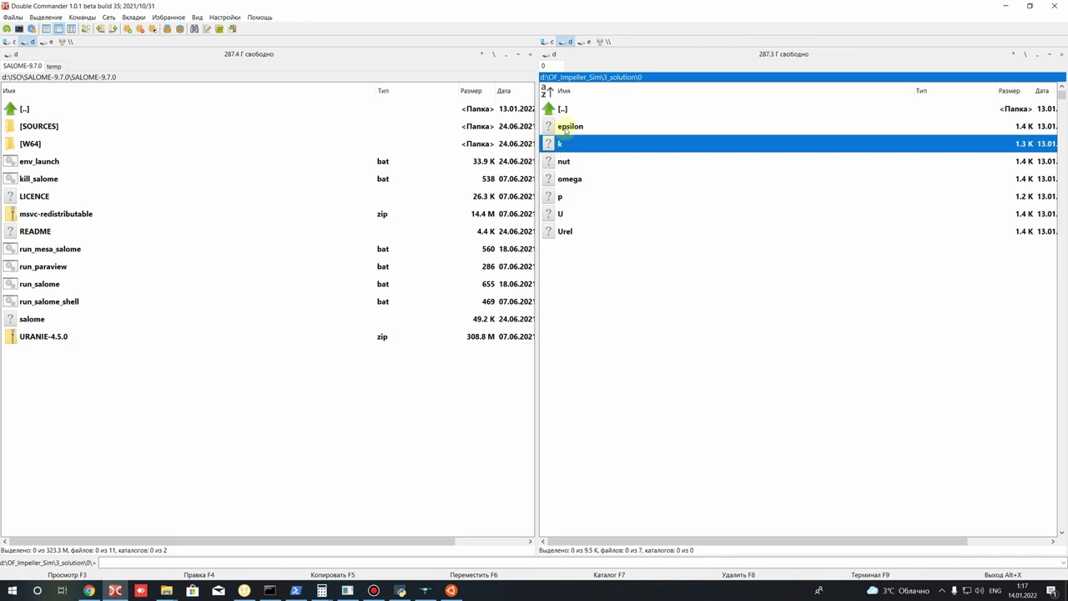
pyautogui.click(572, 127)
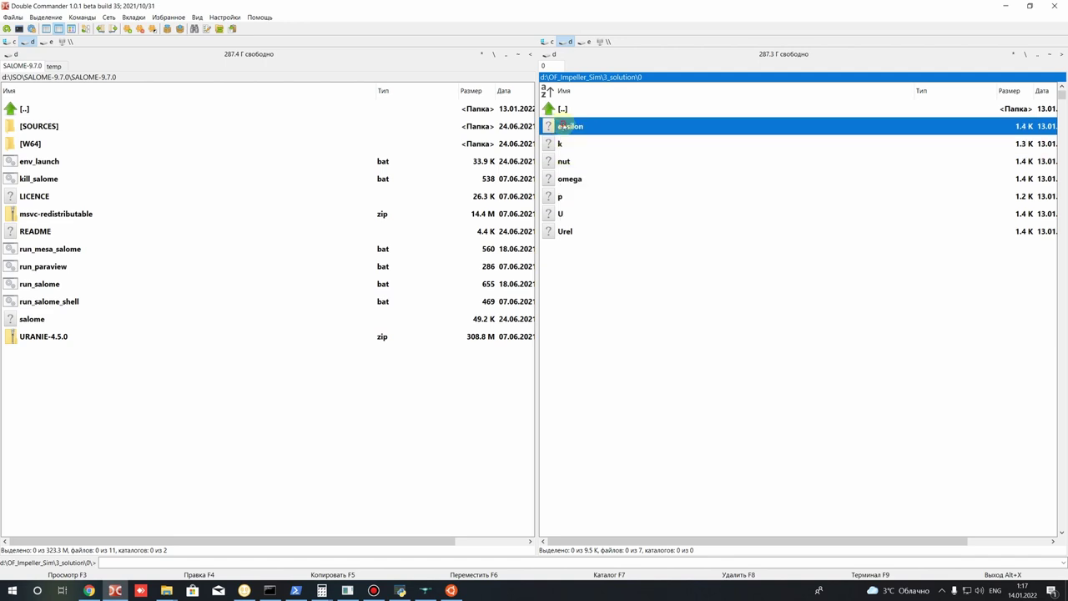
# Step: Open the Urel file in Sublime Text from its context menu
pyautogui.moveTo(559, 227)
pyautogui.click(564, 230)
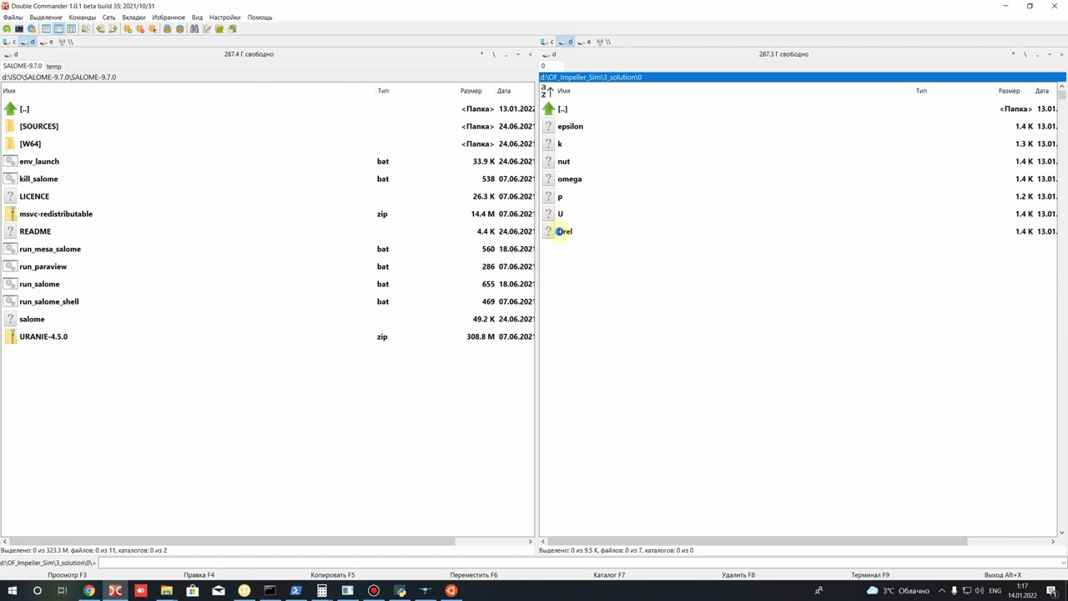
pyautogui.rightClick(566, 229)
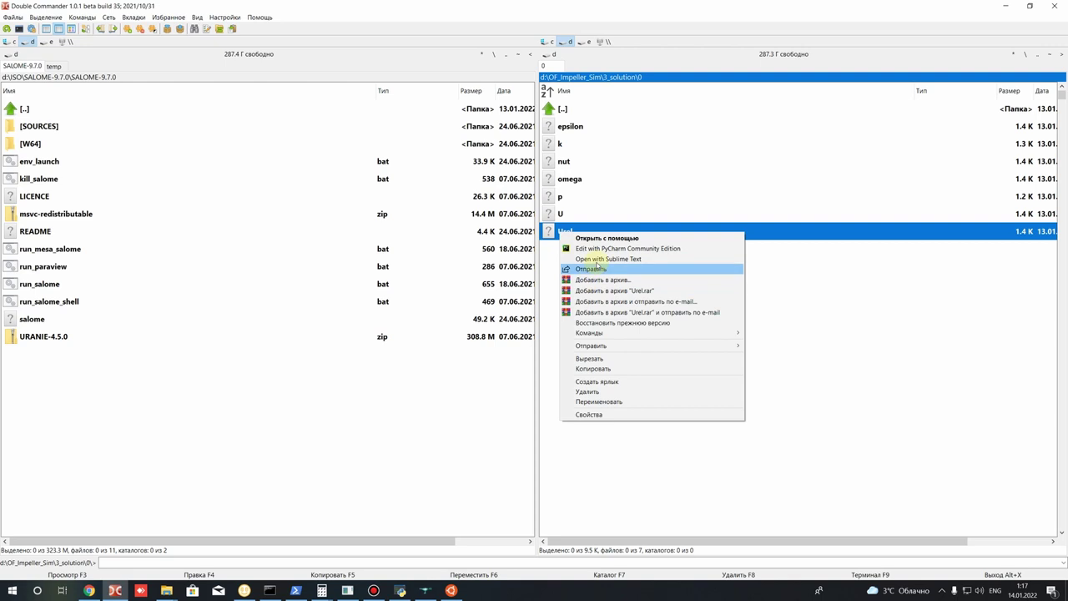
pyautogui.click(597, 262)
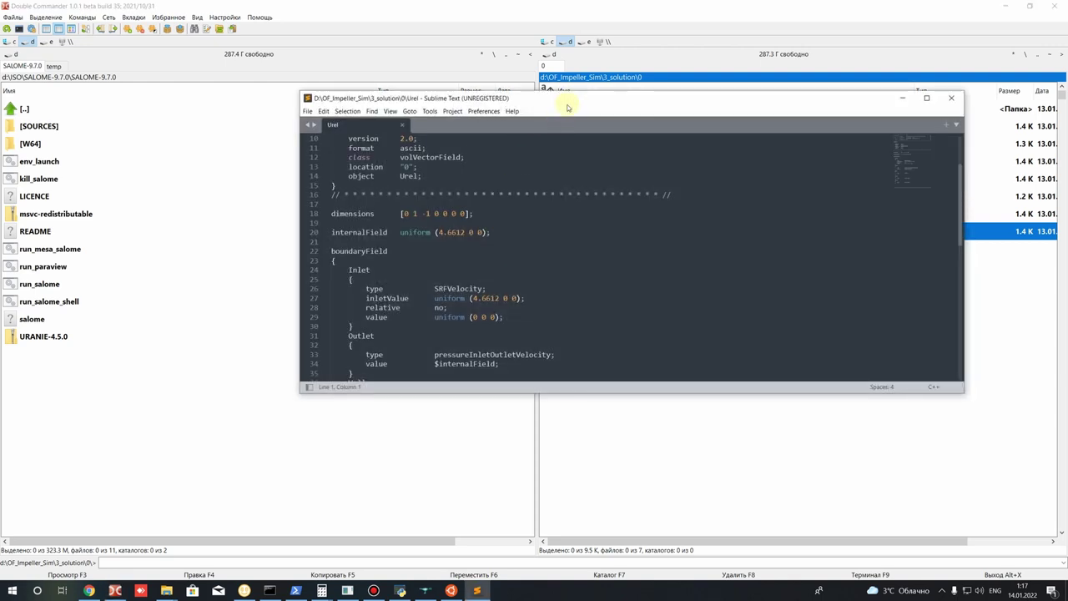
# Step: Move the Urel editor window and look over the Wall entry and boundaryField
pyautogui.moveTo(563, 106); pyautogui.dragTo(434, 214)
pyautogui.scroll(2, 288, 334)
pyautogui.scroll(-5, 317, 359)
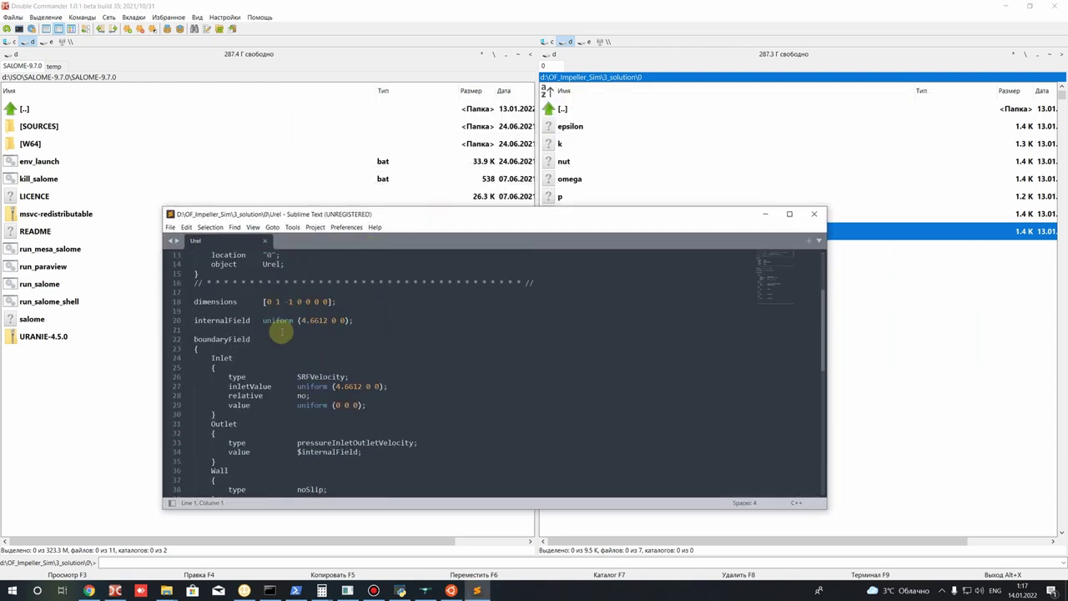
pyautogui.click(381, 365)
pyautogui.click(367, 394)
pyautogui.scroll(8, 364, 334)
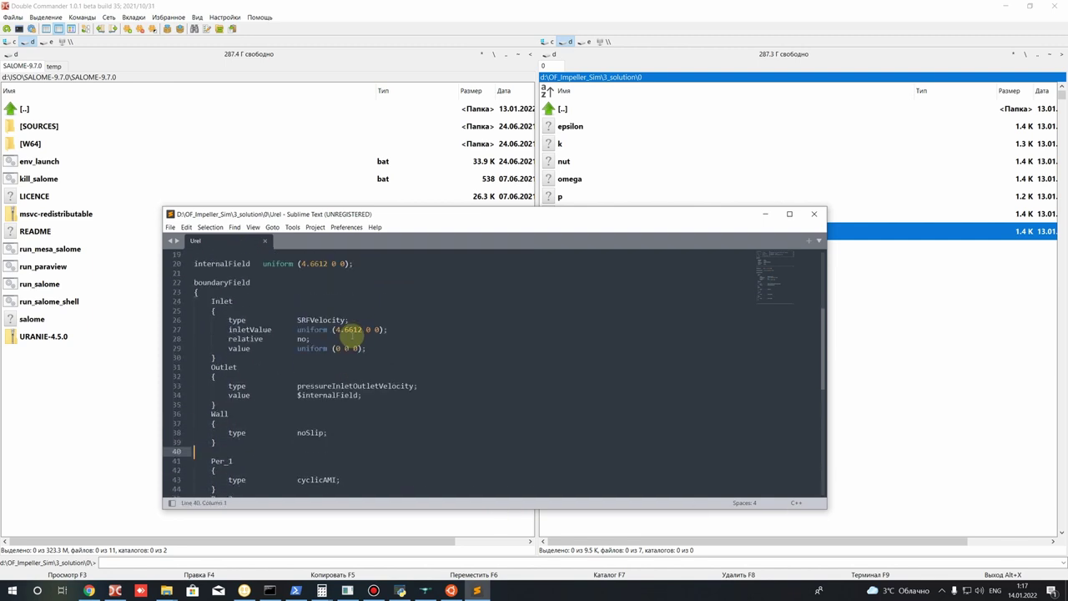
pyautogui.scroll(-5, 328, 323)
pyautogui.click(356, 315)
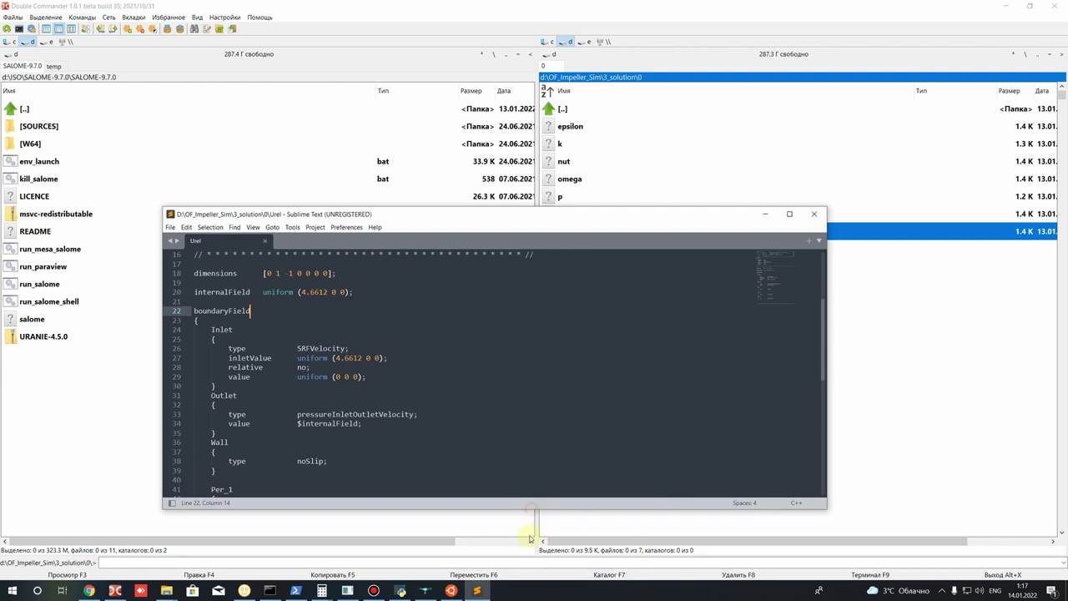
# Step: Highlight the Inlet's SRFVelocity type and its 4.6612 velocity value
pyautogui.moveTo(492, 508); pyautogui.dragTo(491, 553)
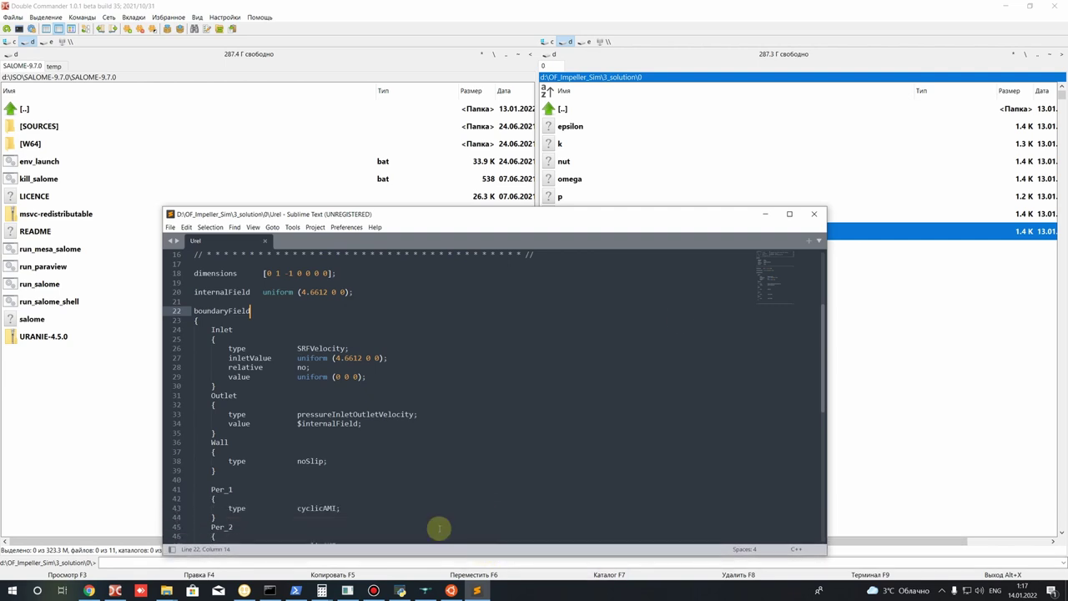
pyautogui.scroll(4, 334, 417)
pyautogui.moveTo(377, 214); pyautogui.dragTo(369, 115)
pyautogui.scroll(-10, 301, 250)
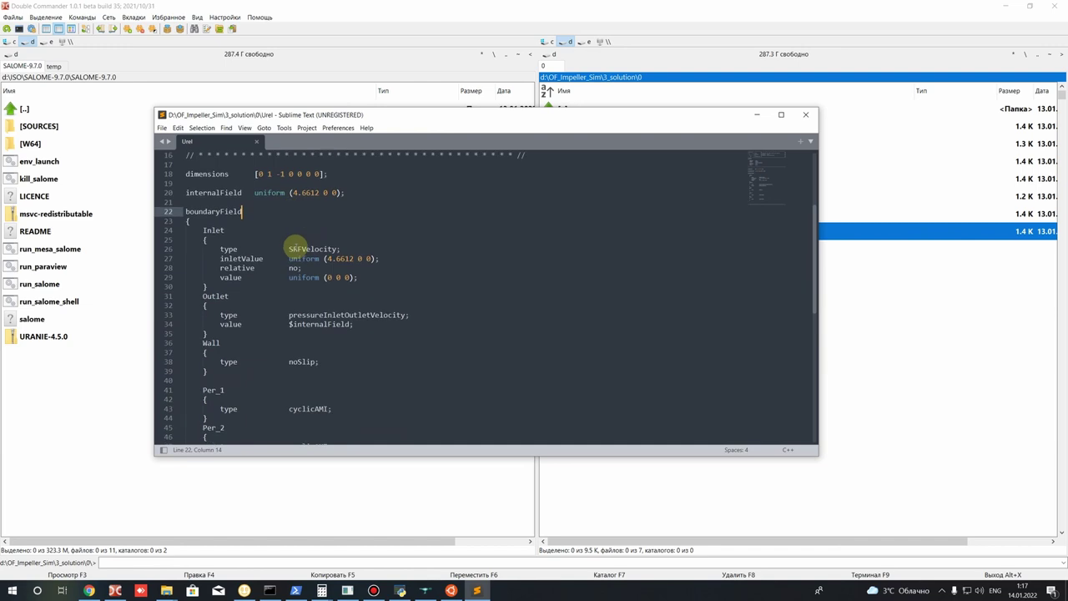
pyautogui.scroll(6, 334, 292)
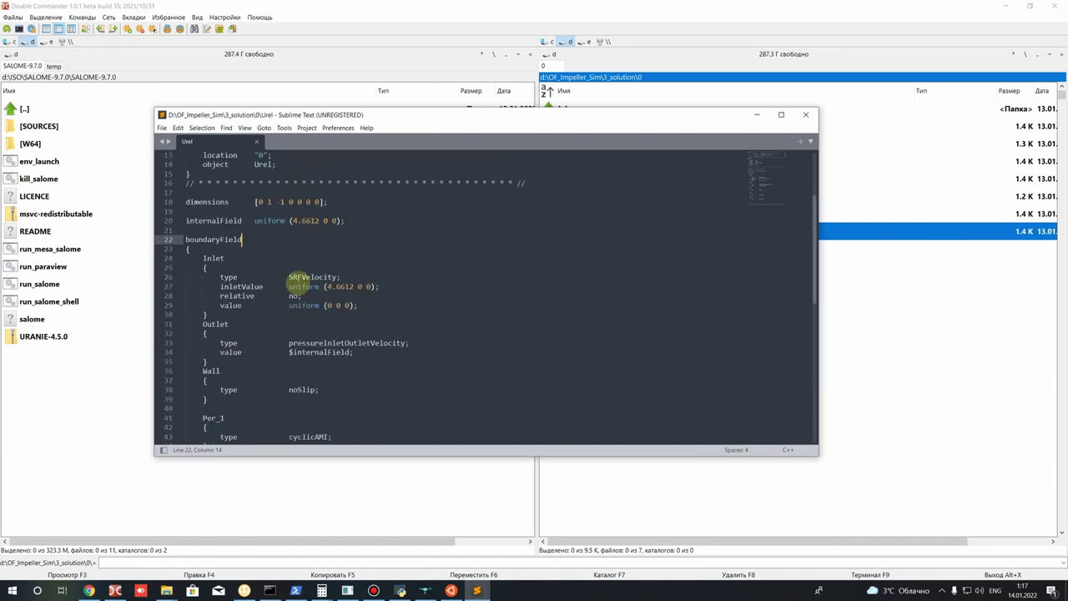
pyautogui.moveTo(190, 222); pyautogui.dragTo(225, 229)
pyautogui.click(227, 230)
pyautogui.moveTo(289, 248); pyautogui.dragTo(359, 257)
pyautogui.click(216, 237)
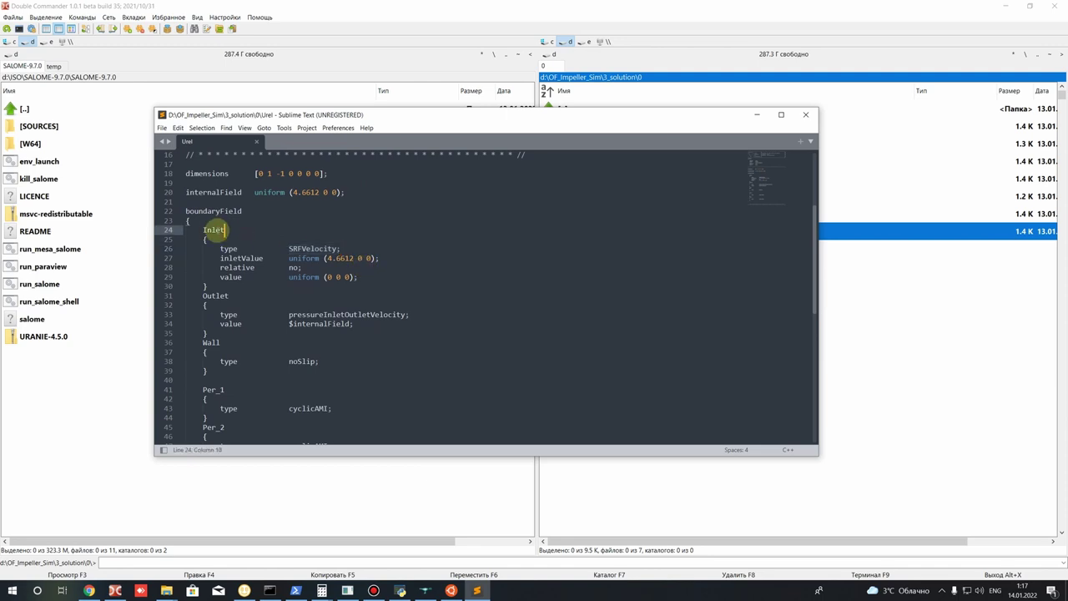
pyautogui.moveTo(292, 248); pyautogui.dragTo(334, 248)
pyautogui.click(341, 248)
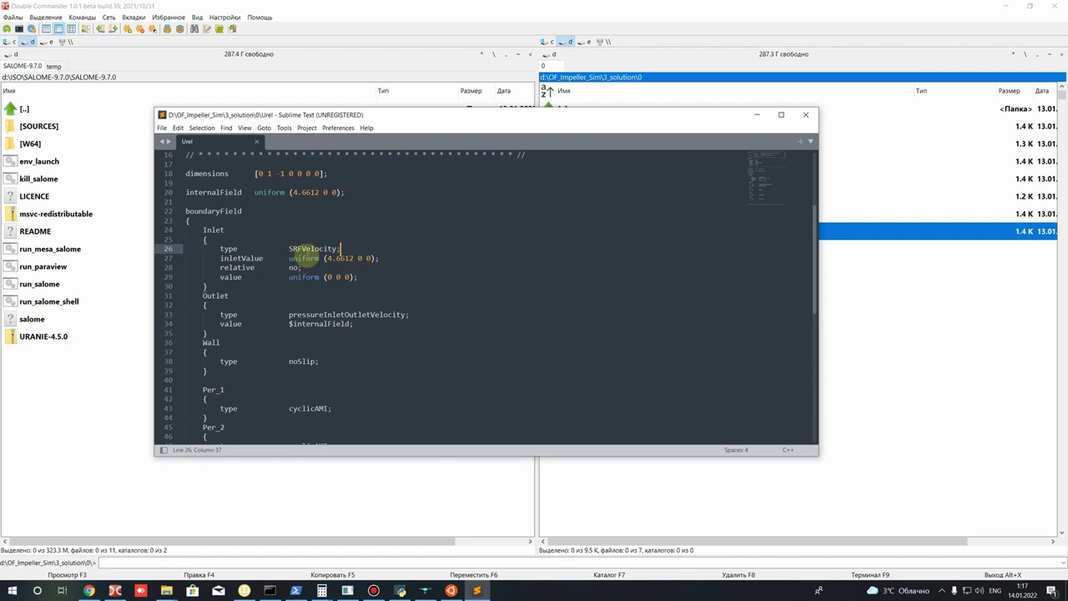
pyautogui.moveTo(326, 258); pyautogui.dragTo(353, 261)
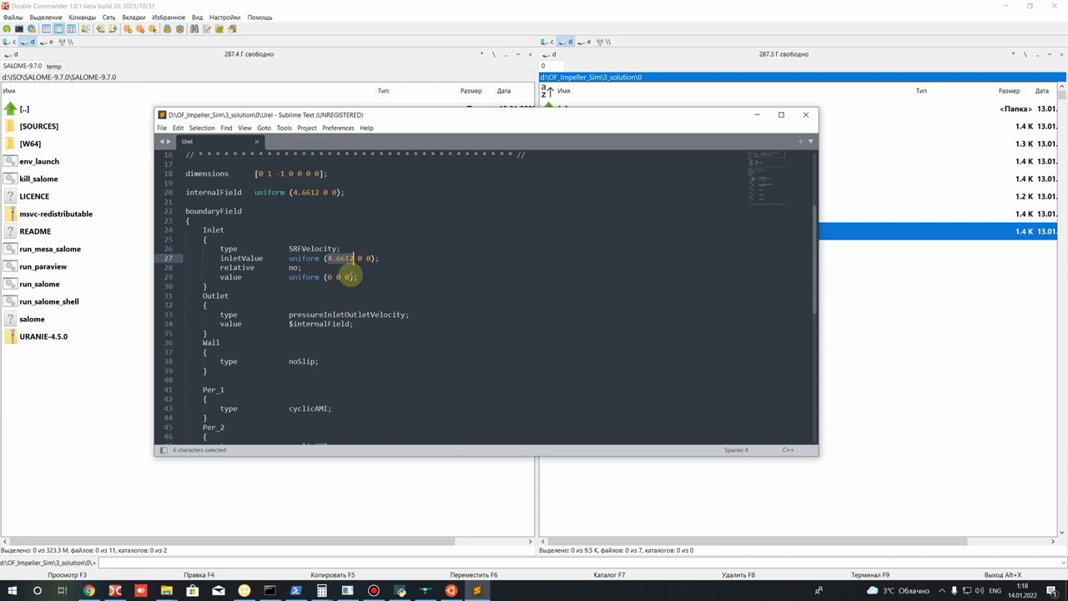
# Step: Examine Urel's dimensions, highlighting the 1 -1 exponents and trailing zeros
pyautogui.scroll(2, 348, 277)
pyautogui.moveTo(191, 230); pyautogui.dragTo(282, 231)
pyautogui.doubleClick(259, 230)
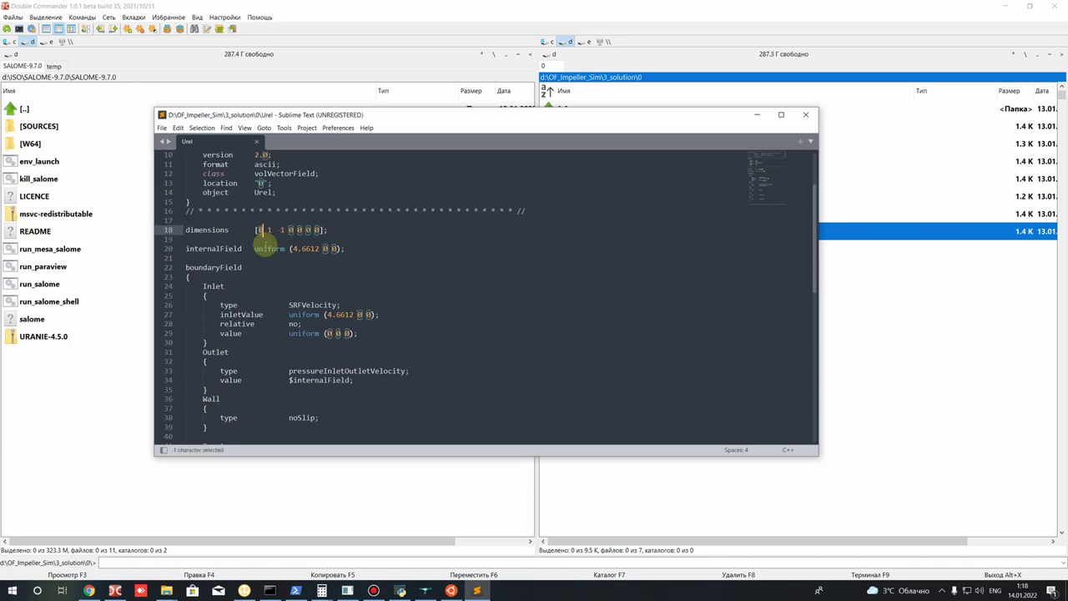
pyautogui.press('Down')
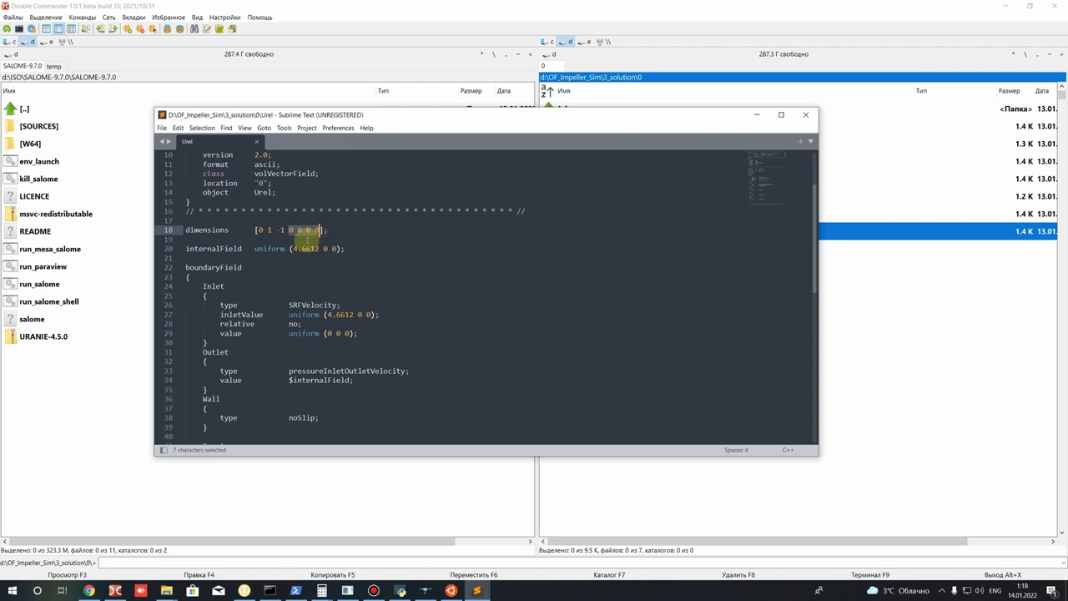
pyautogui.moveTo(288, 229); pyautogui.dragTo(320, 230)
pyautogui.click(306, 241)
pyautogui.moveTo(267, 229); pyautogui.dragTo(284, 229)
# Step: Recheck the inletValue 4.6612 and relative lines, then return to the 3_solution folder
pyautogui.moveTo(287, 251)
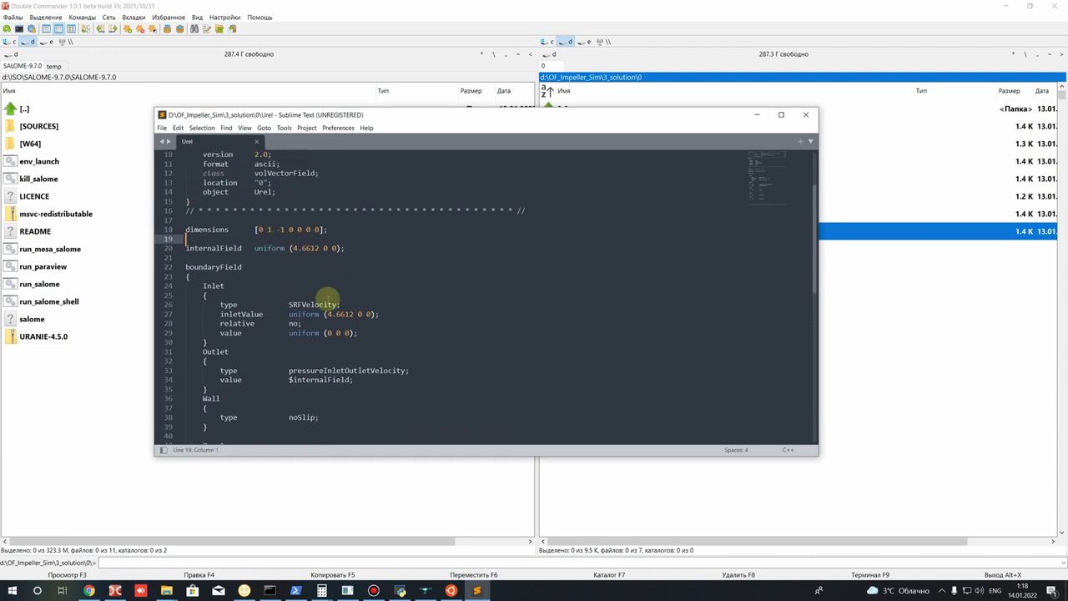
pyautogui.moveTo(326, 313); pyautogui.dragTo(376, 320)
pyautogui.click(377, 321)
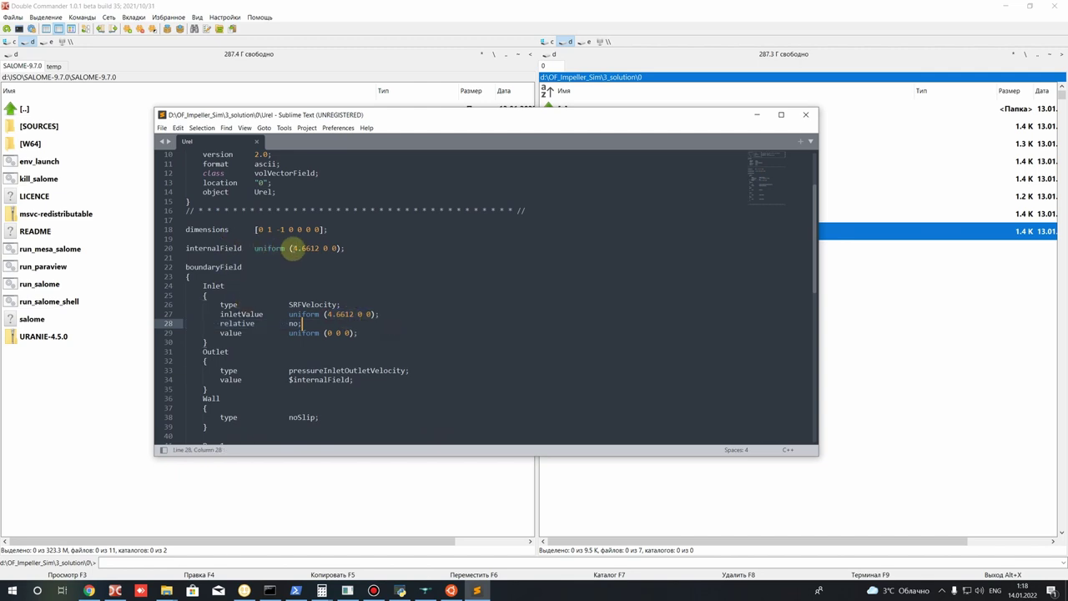
pyautogui.click(187, 258)
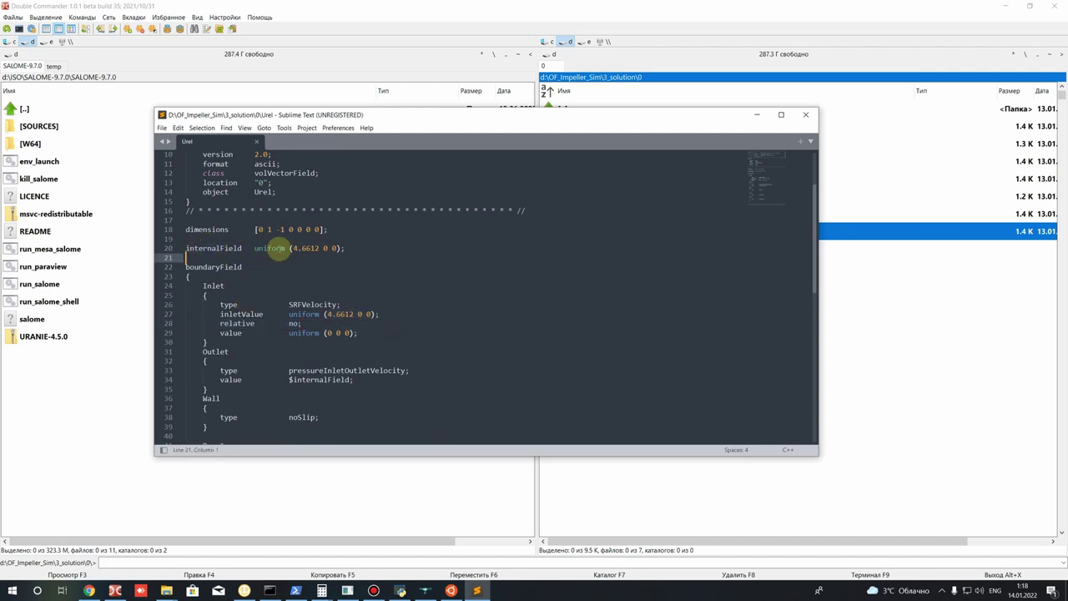
pyautogui.click(309, 283)
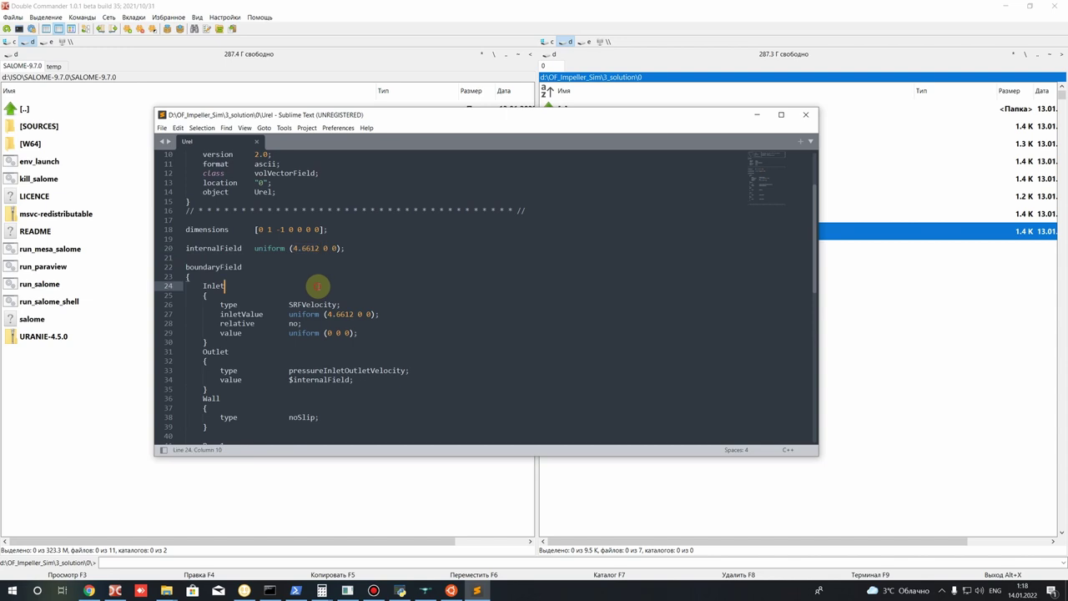
pyautogui.moveTo(327, 314); pyautogui.dragTo(349, 314)
pyautogui.click(358, 332)
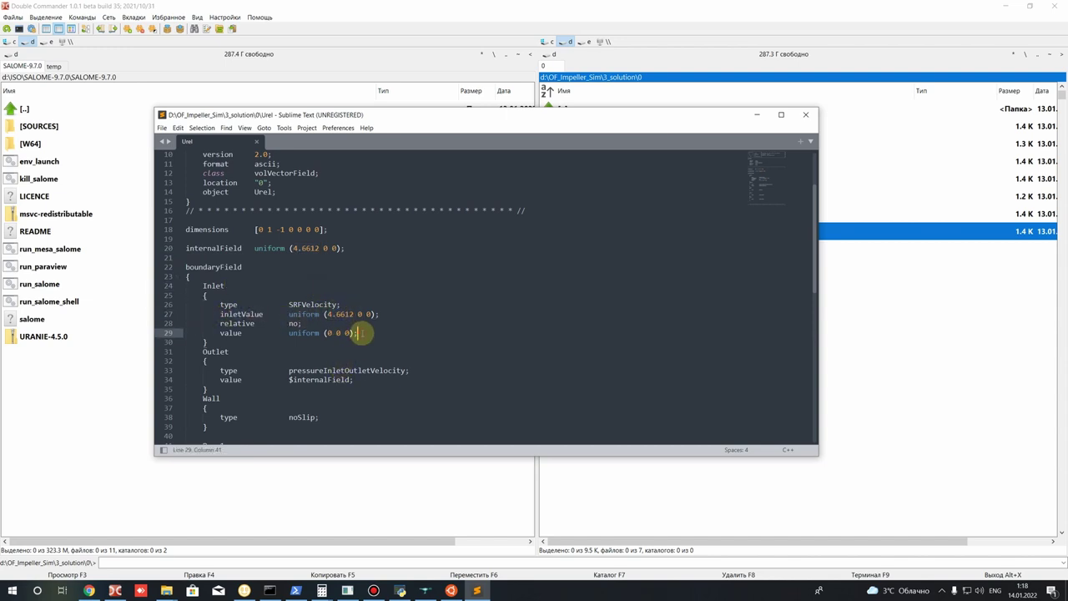
pyautogui.moveTo(328, 314); pyautogui.dragTo(352, 314)
pyautogui.click(822, 347)
pyautogui.press('BackSpace')
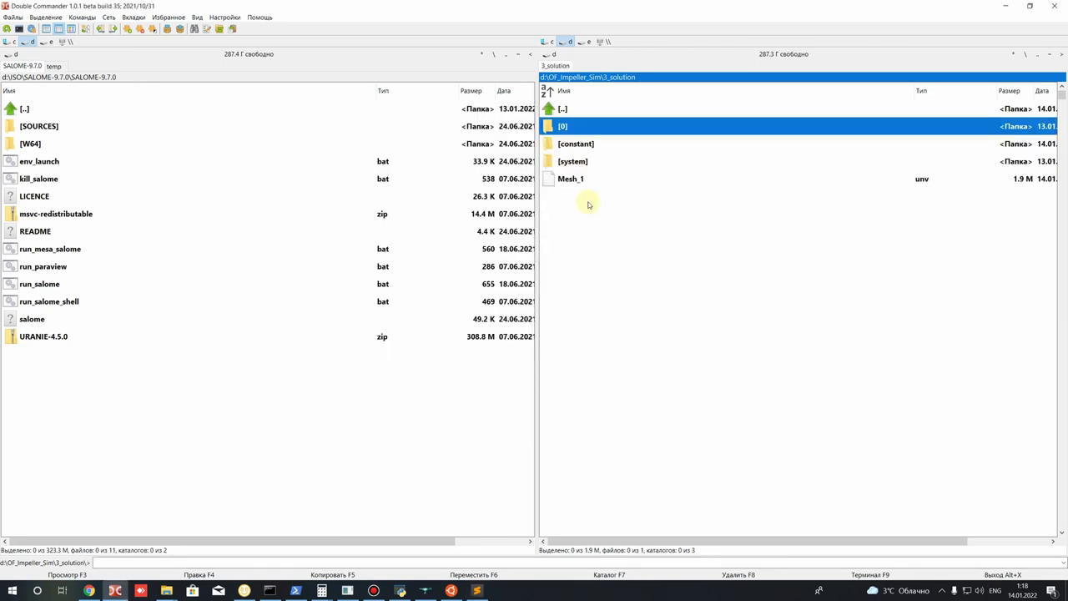
# Step: Open Pump_1.txt from 4_post in Notepad and highlight the 150.0 m3/h Volume Flow Rate
pyautogui.press('BackSpace')
pyautogui.doubleClick(585, 179)
pyautogui.doubleClick(571, 126)
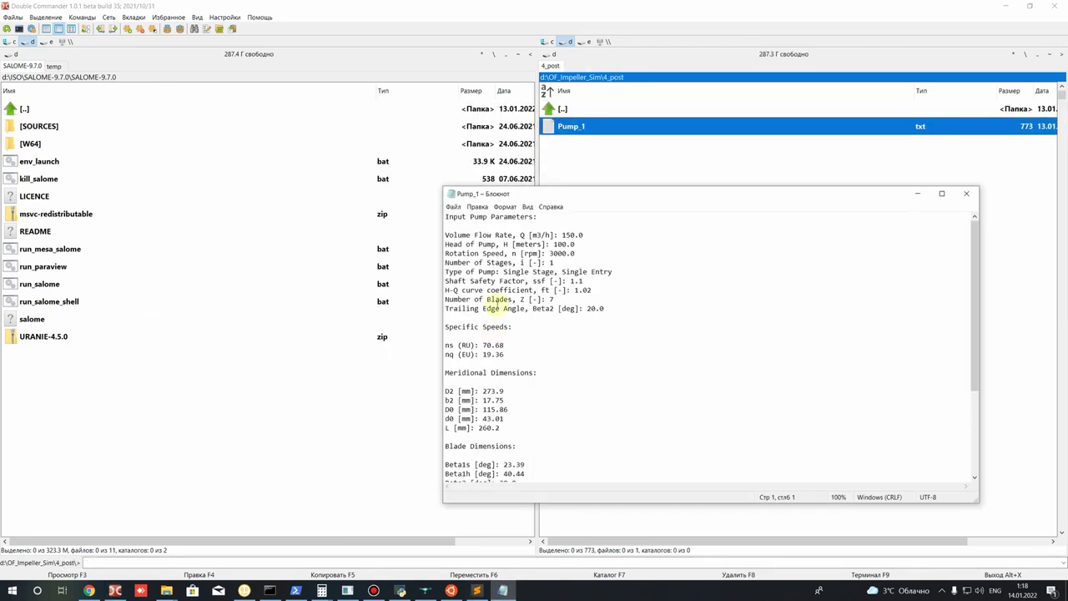
pyautogui.moveTo(575, 234); pyautogui.dragTo(585, 235)
pyautogui.click(519, 235)
pyautogui.moveTo(444, 235); pyautogui.dragTo(541, 236)
pyautogui.click(519, 236)
# Step: Switch to the SALOME impeller mesh, point out its inlet region, then minimize SALOME
pyautogui.click(425, 590)
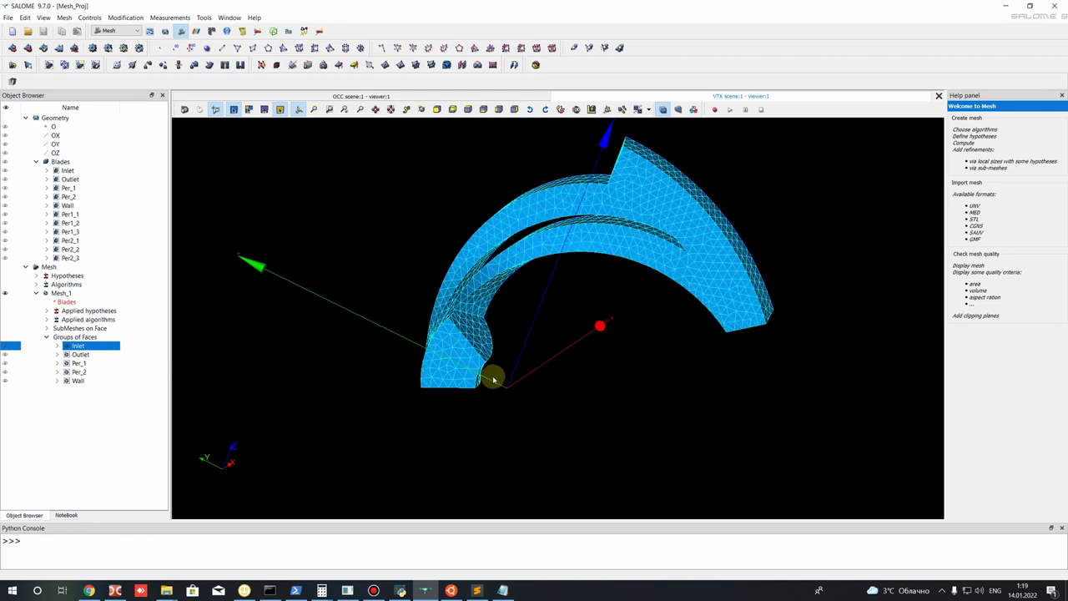
pyautogui.click(459, 356)
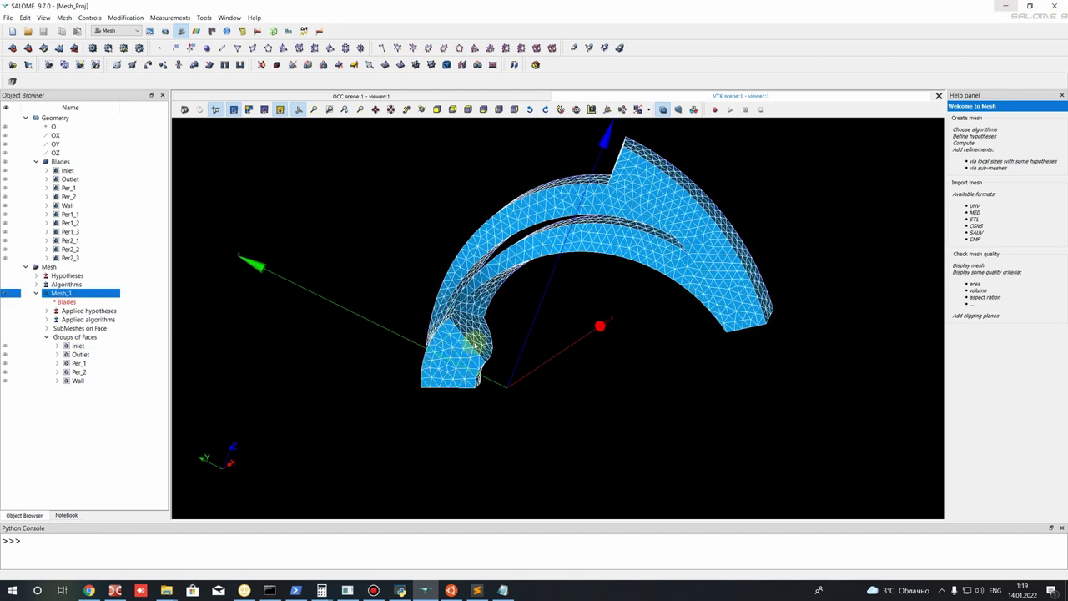
pyautogui.click(1006, 5)
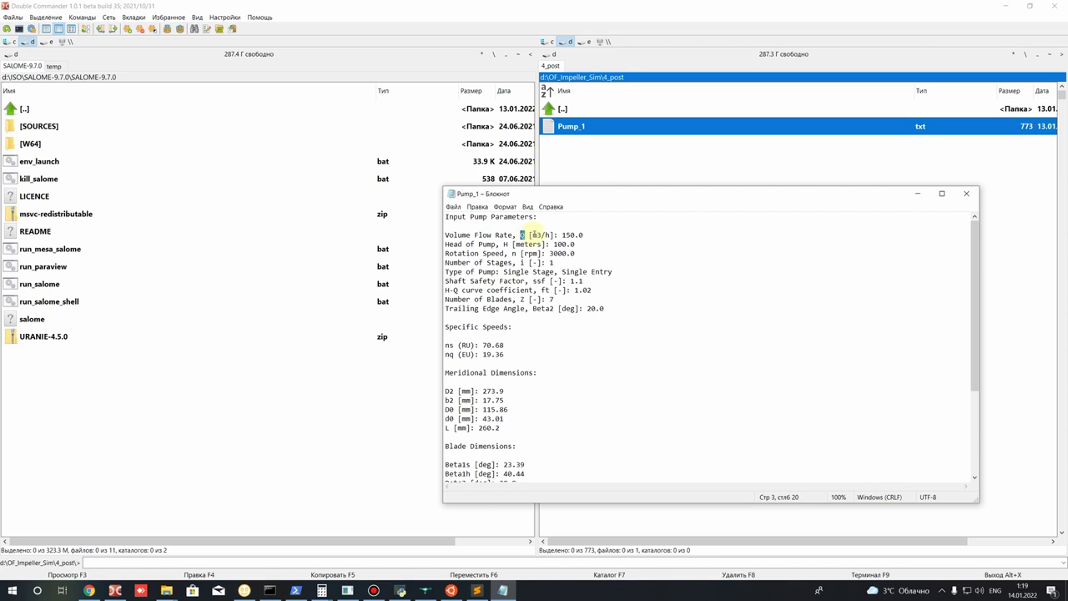
pyautogui.moveTo(587, 237); pyautogui.dragTo(588, 237)
pyautogui.click(473, 591)
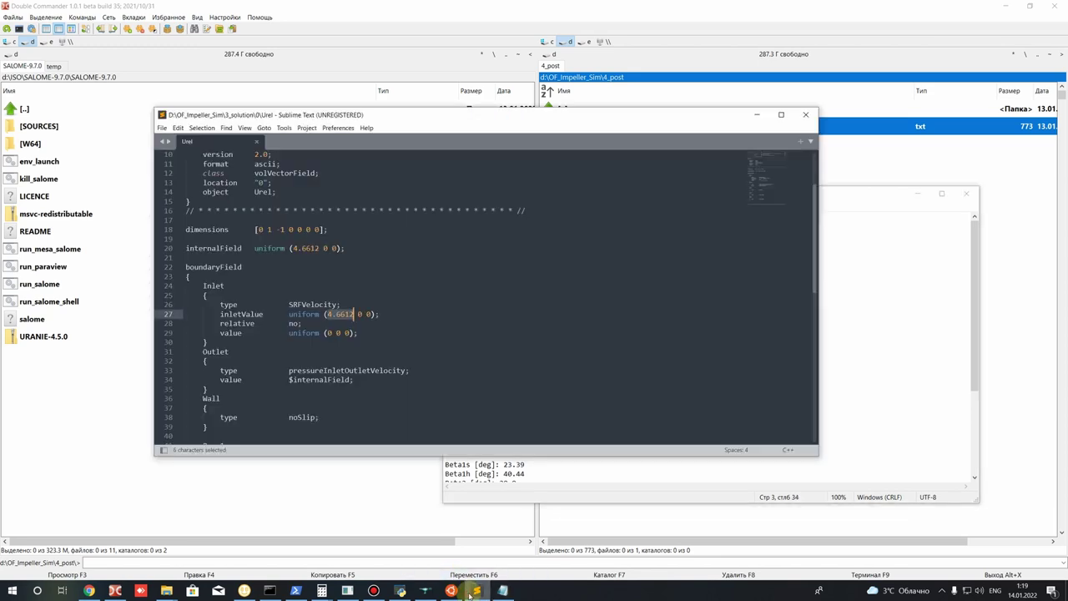
pyautogui.moveTo(441, 119); pyautogui.dragTo(522, 294)
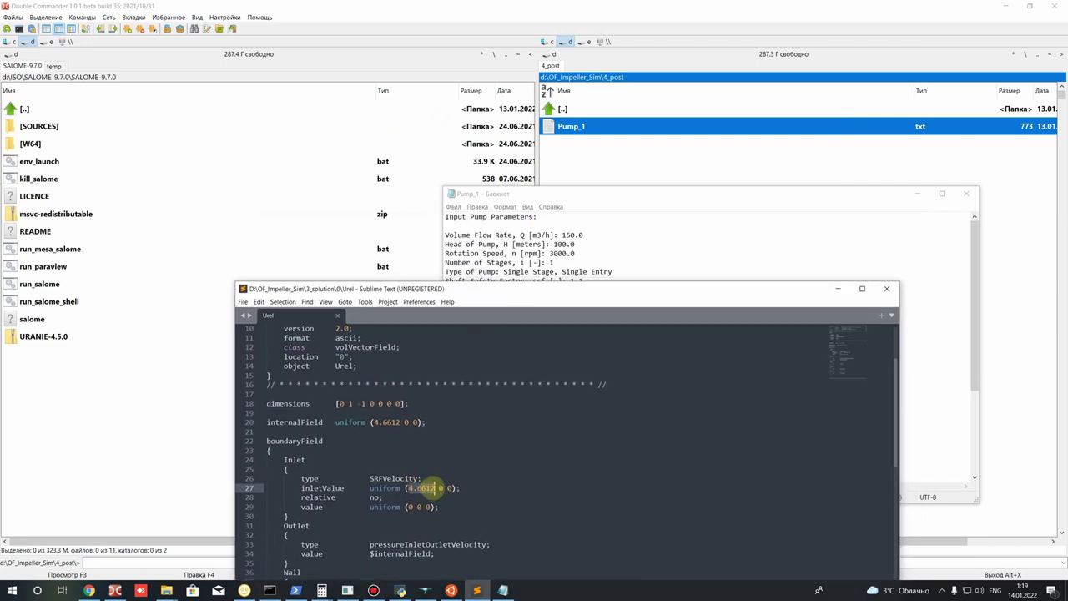
pyautogui.moveTo(434, 488); pyautogui.dragTo(437, 488)
pyautogui.click(404, 497)
pyautogui.scroll(-2, 368, 468)
pyautogui.scroll(-4, 354, 451)
pyautogui.scroll(2, 354, 451)
pyautogui.click(284, 412)
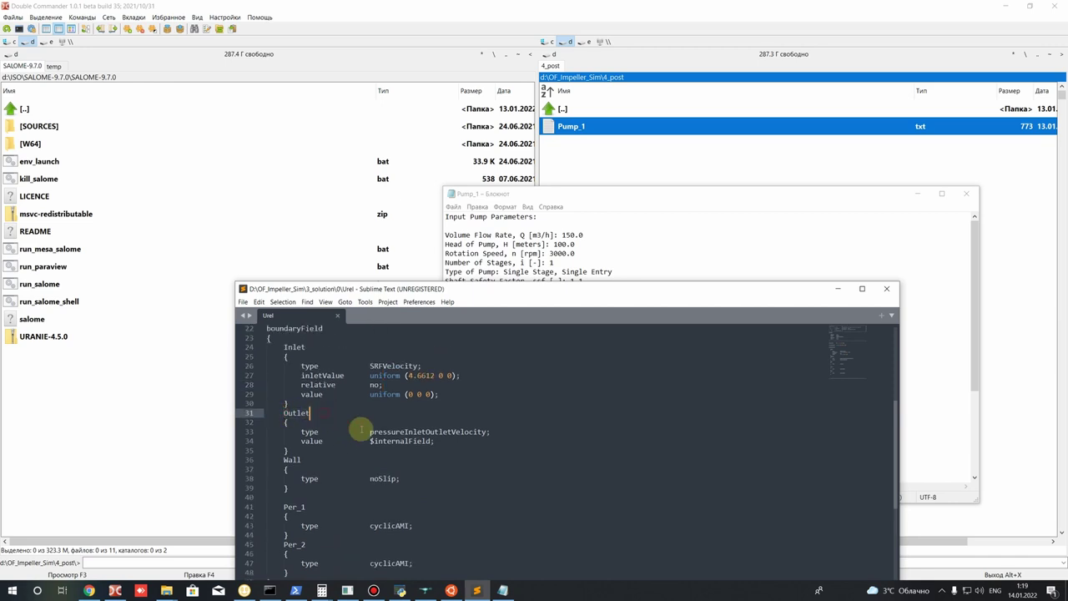
pyautogui.moveTo(369, 432); pyautogui.dragTo(484, 431)
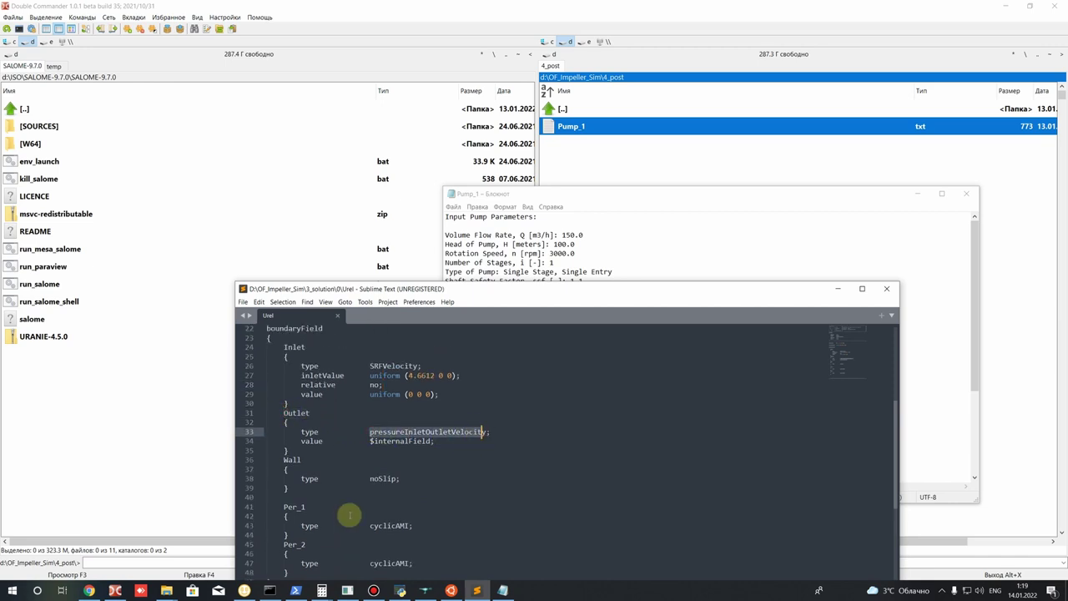
pyautogui.moveTo(436, 441); pyautogui.dragTo(236, 429)
pyautogui.moveTo(370, 432); pyautogui.dragTo(481, 429)
pyautogui.click(418, 469)
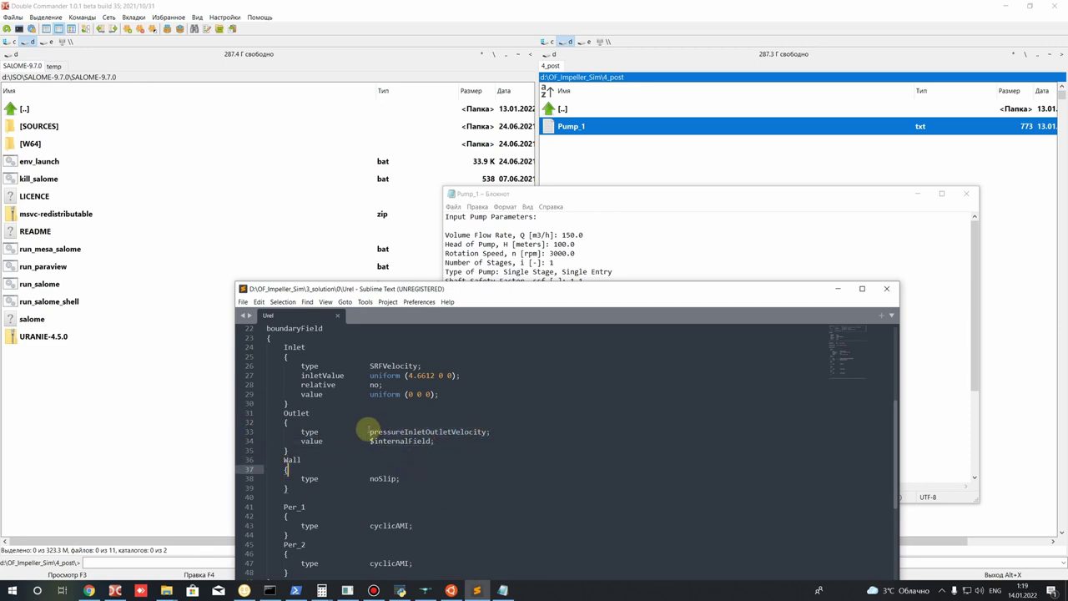
pyautogui.moveTo(370, 431); pyautogui.dragTo(491, 433)
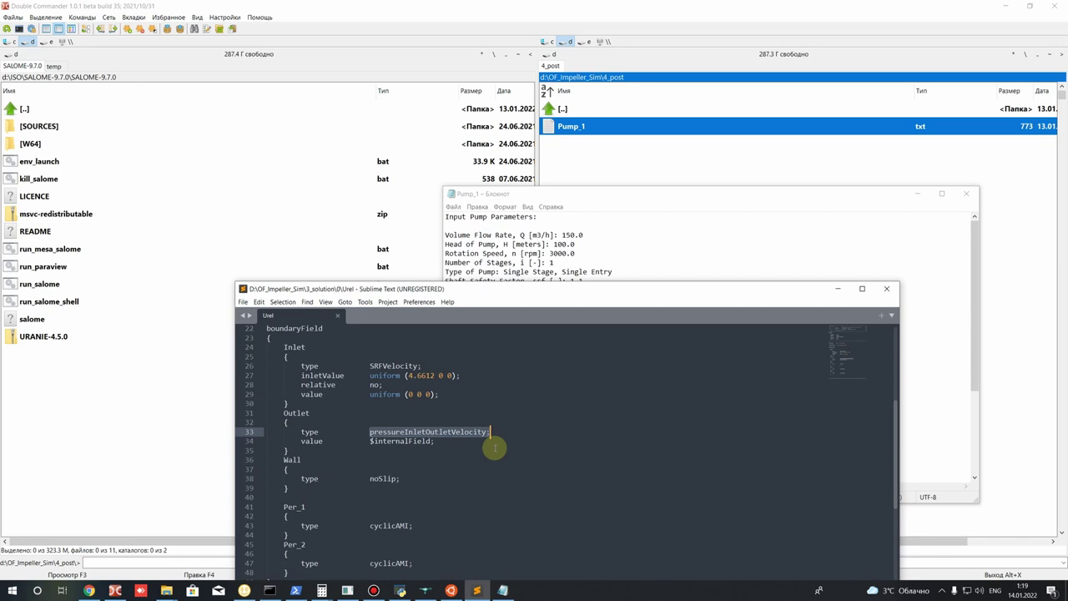
pyautogui.scroll(-2, 482, 444)
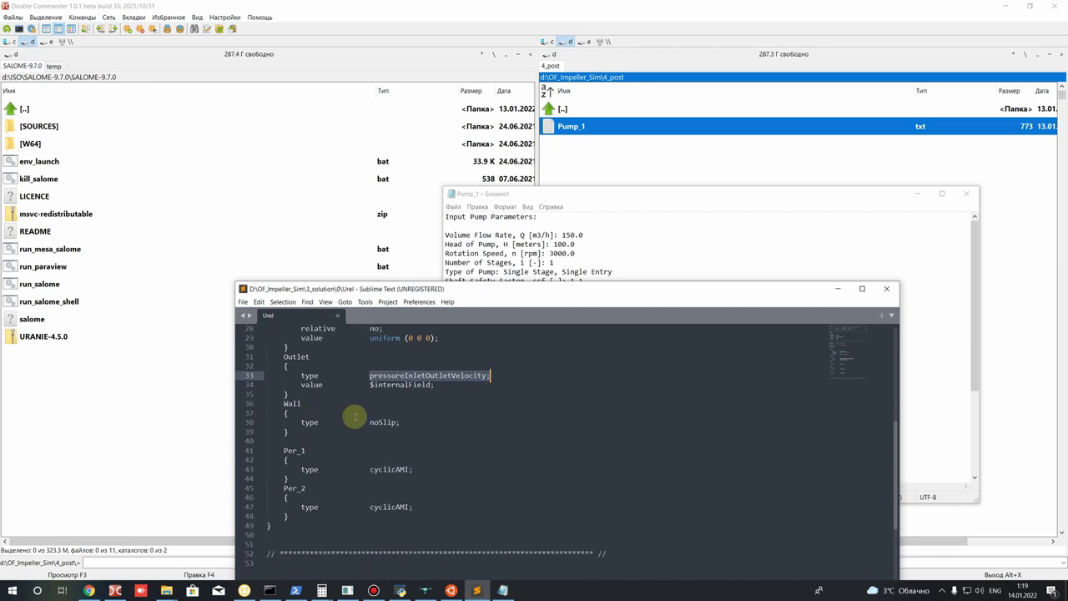
pyautogui.click(281, 404)
pyautogui.doubleClick(291, 406)
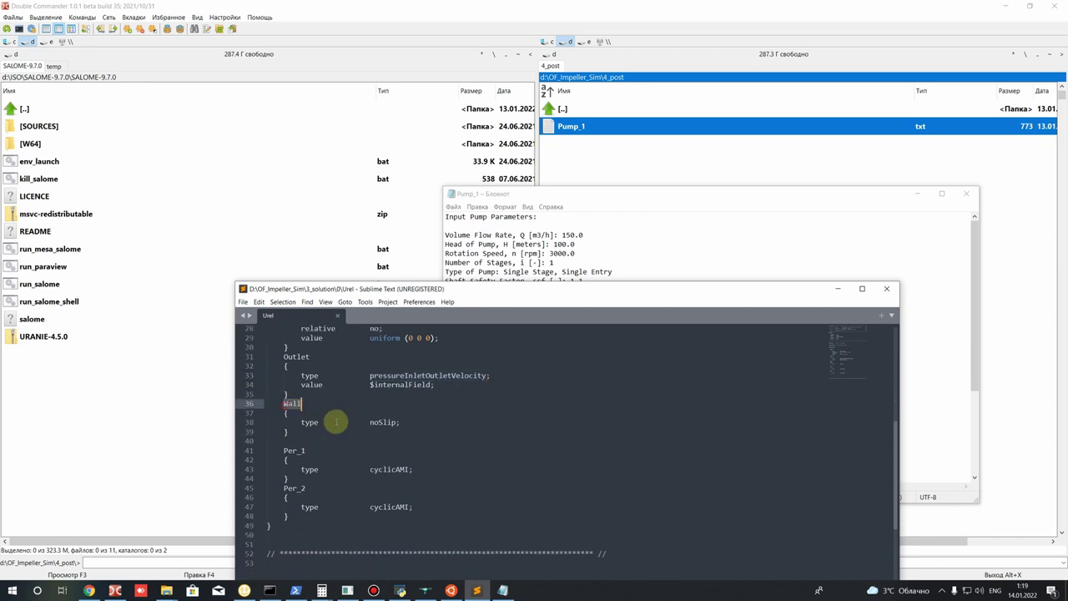
pyautogui.doubleClick(395, 423)
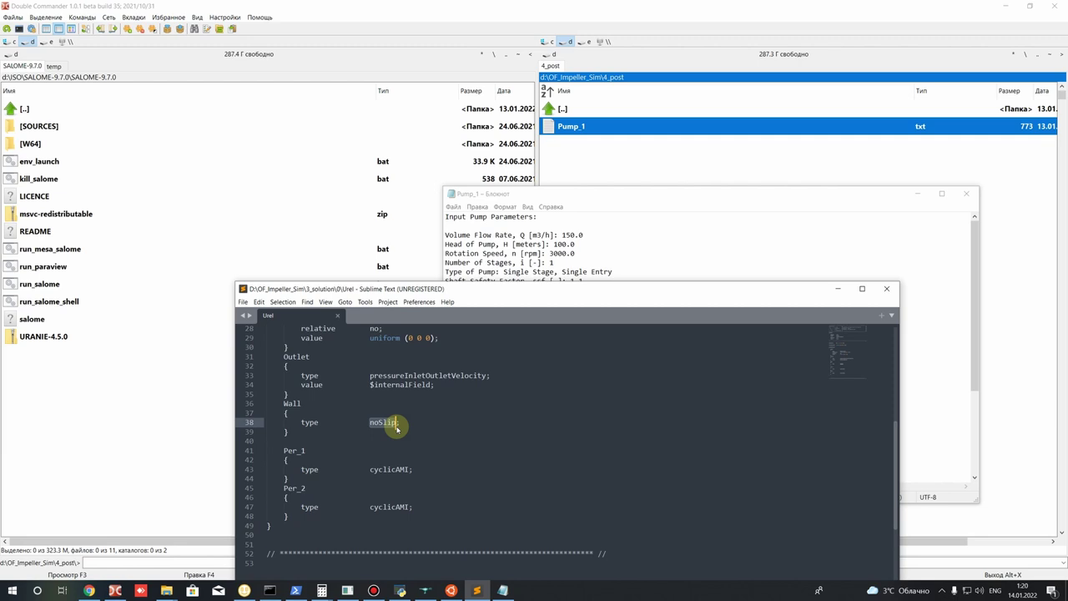
pyautogui.scroll(-1, 388, 426)
pyautogui.doubleClick(288, 423)
pyautogui.doubleClick(288, 460)
pyautogui.doubleClick(390, 441)
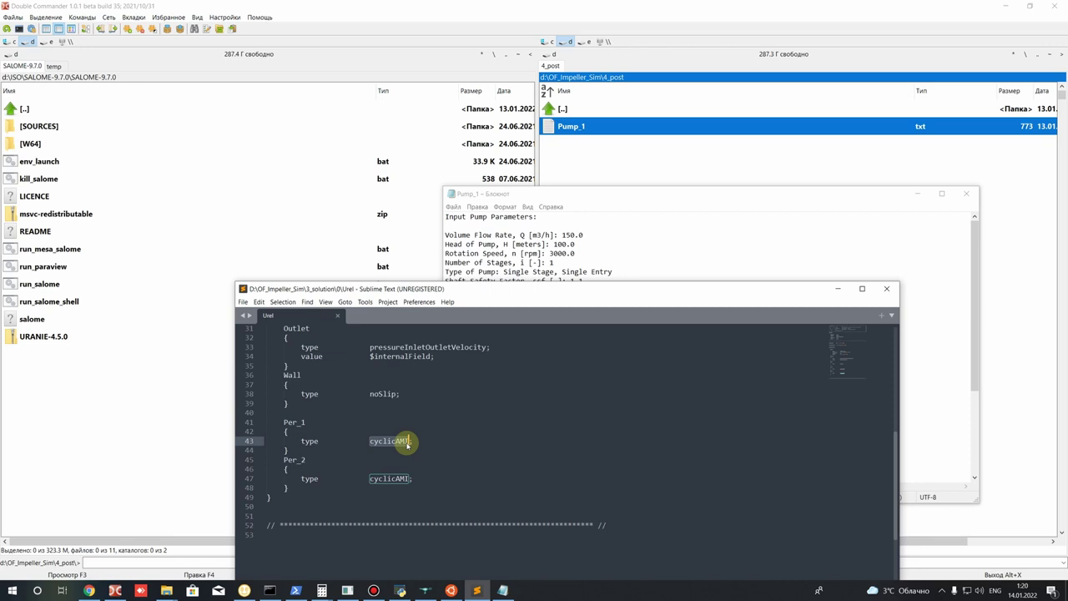
pyautogui.scroll(5, 406, 458)
pyautogui.scroll(-3, 408, 453)
pyautogui.click(418, 451)
pyautogui.scroll(4, 418, 450)
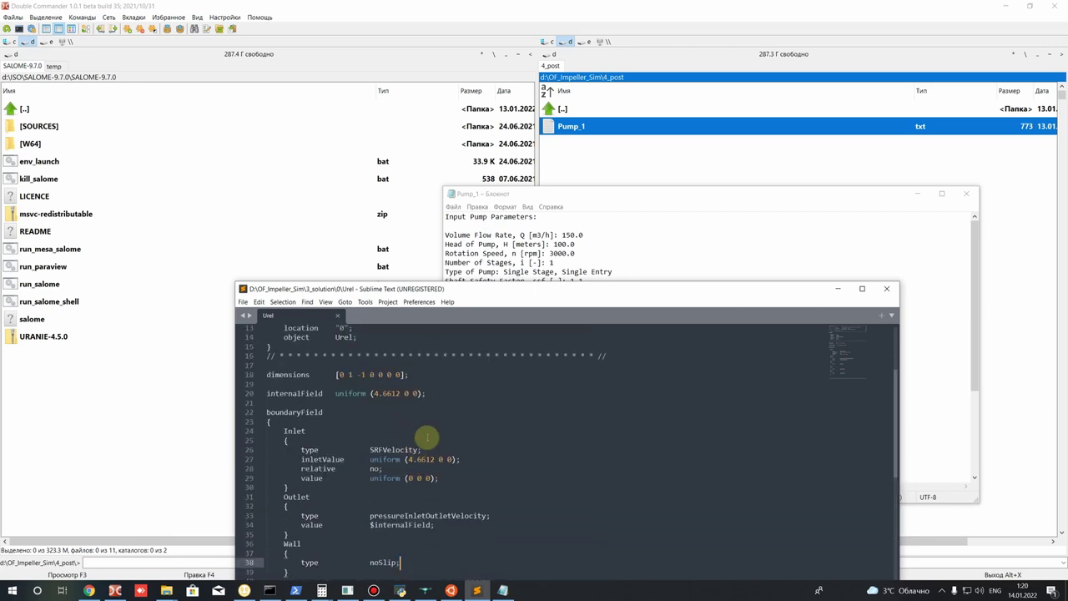
# Step: Close the Urel editor and navigate Double Commander to 3_solution's 0 folder
pyautogui.click(885, 290)
pyautogui.click(625, 148)
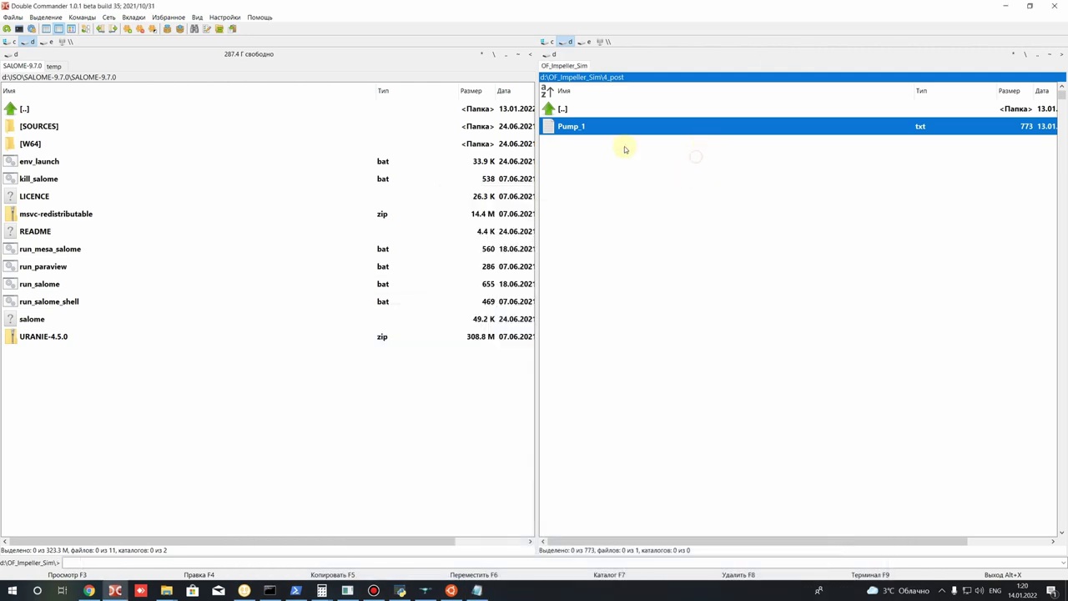
pyautogui.press('BackSpace')
pyautogui.doubleClick(580, 131)
pyautogui.press('BackSpace')
pyautogui.press('Down')
pyautogui.press('Down')
pyautogui.press('Return')
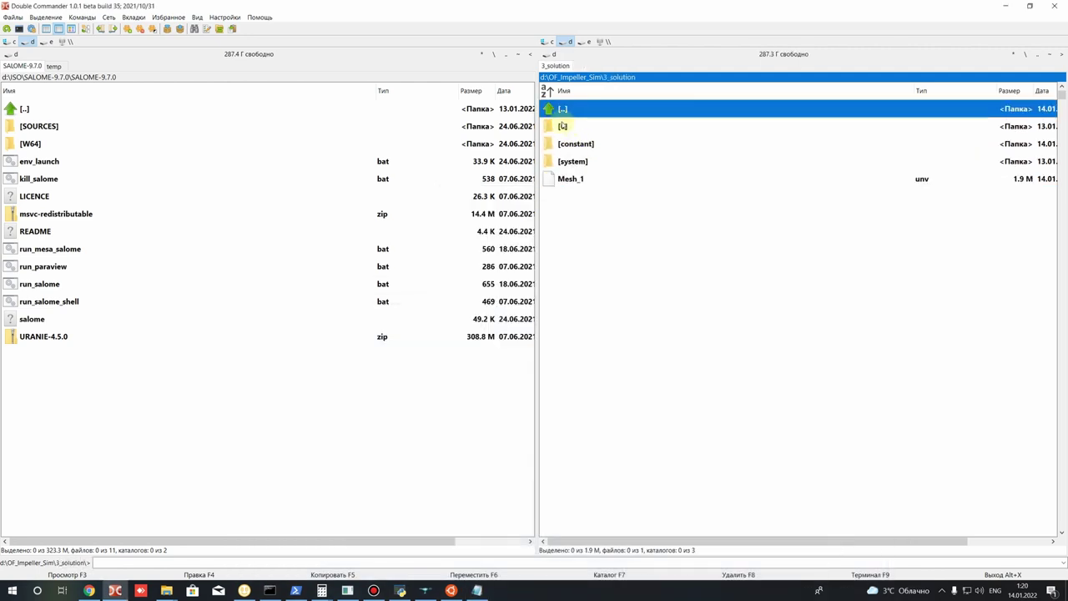
pyautogui.doubleClick(563, 127)
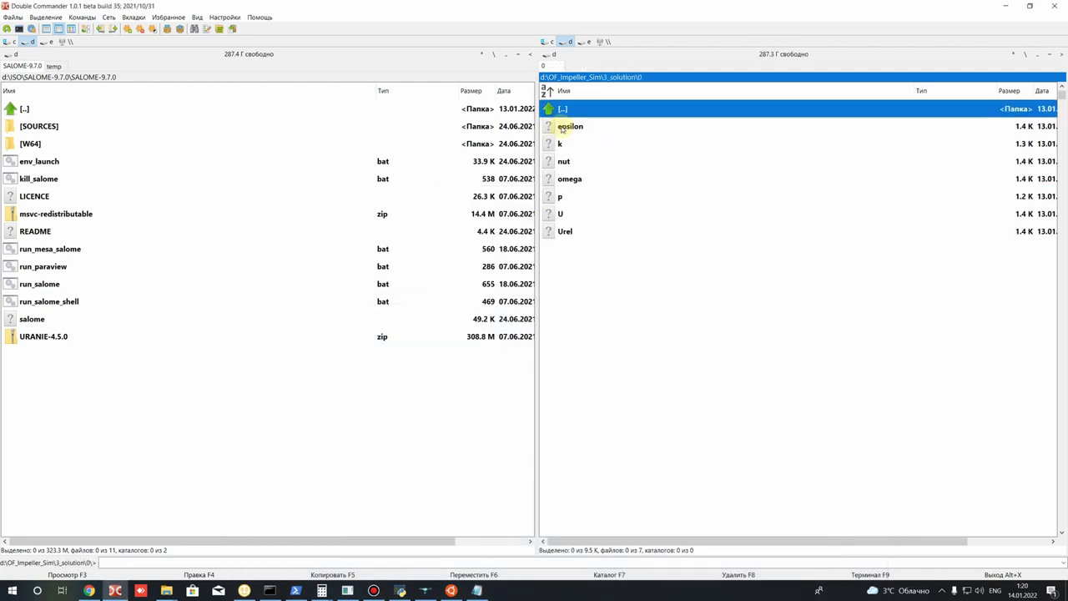
# Step: Bring up the p file's context menu after briefly selecting U and Urel
pyautogui.rightClick(560, 200)
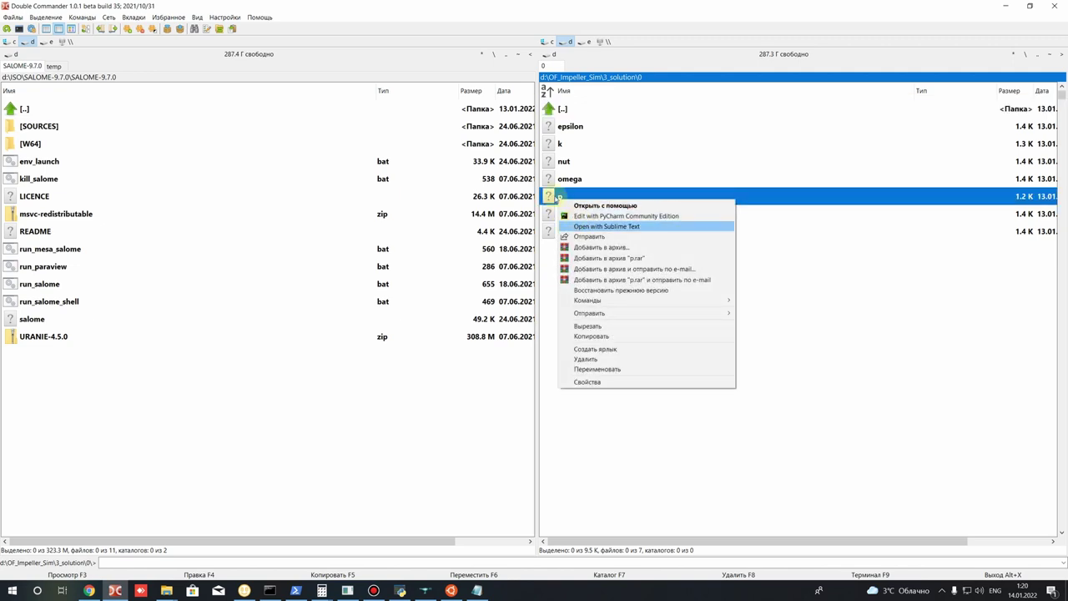
pyautogui.press('Escape')
pyautogui.click(563, 214)
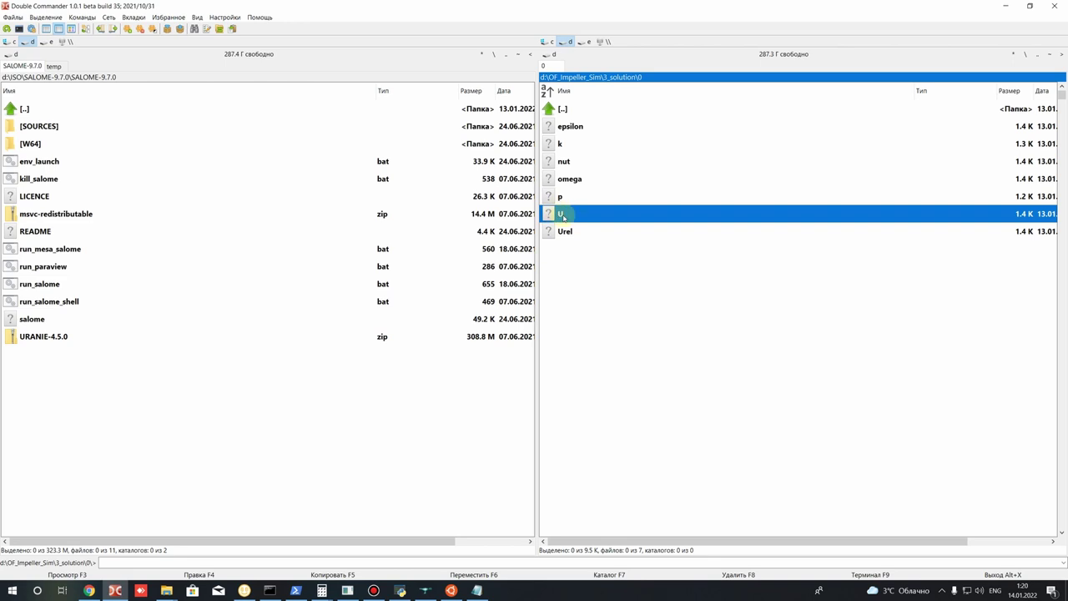
pyautogui.click(564, 231)
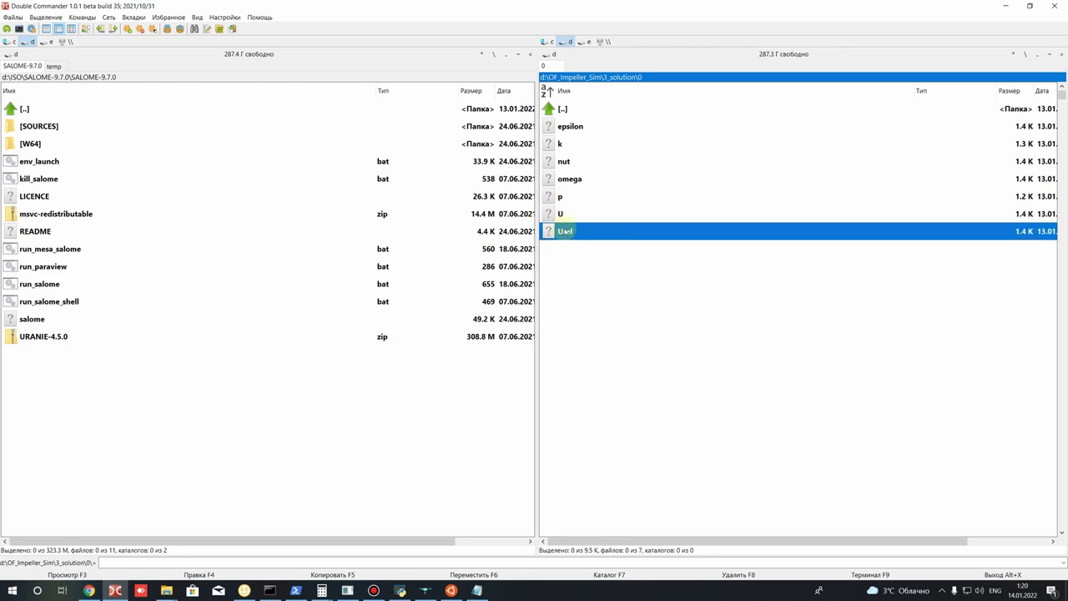
pyautogui.rightClick(557, 199)
# Step: Open the p file in Sublime Text and review the Inlet's zeroGradient condition
pyautogui.click(590, 222)
pyautogui.moveTo(411, 290); pyautogui.dragTo(430, 195)
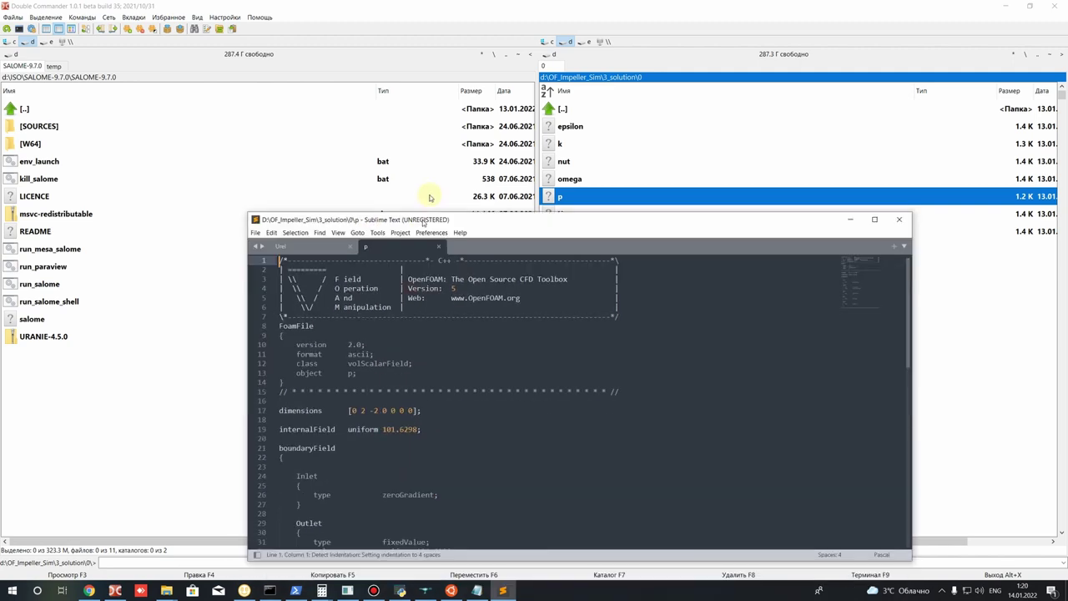
pyautogui.scroll(-5, 384, 357)
pyautogui.scroll(2, 353, 359)
pyautogui.scroll(-2, 353, 359)
pyautogui.moveTo(389, 327); pyautogui.dragTo(483, 325)
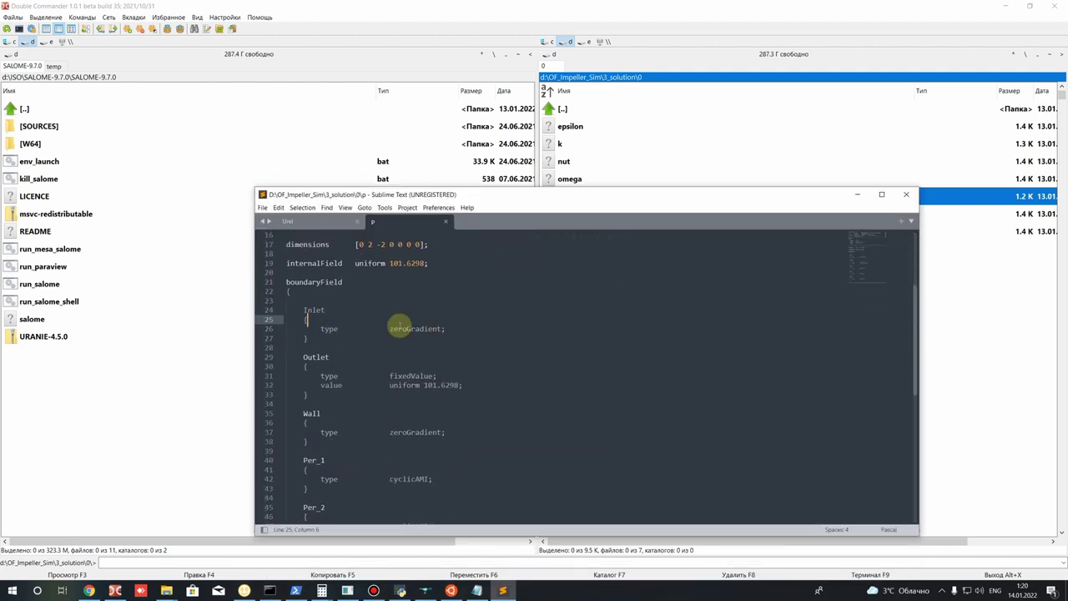
pyautogui.moveTo(397, 328); pyautogui.dragTo(453, 331)
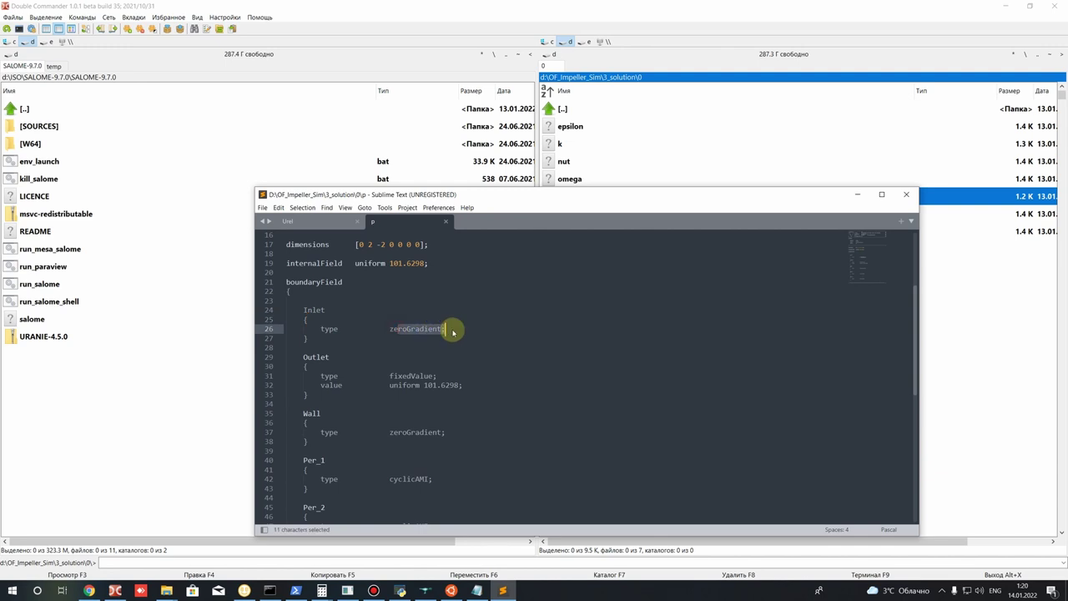
pyautogui.click(451, 329)
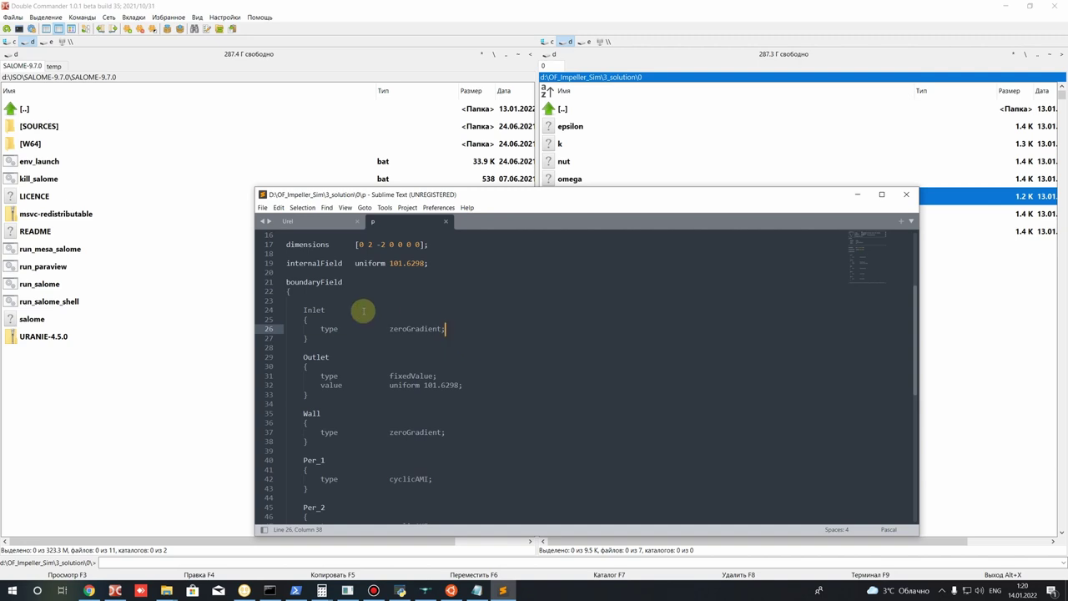
pyautogui.moveTo(382, 326); pyautogui.dragTo(484, 336)
pyautogui.click(488, 335)
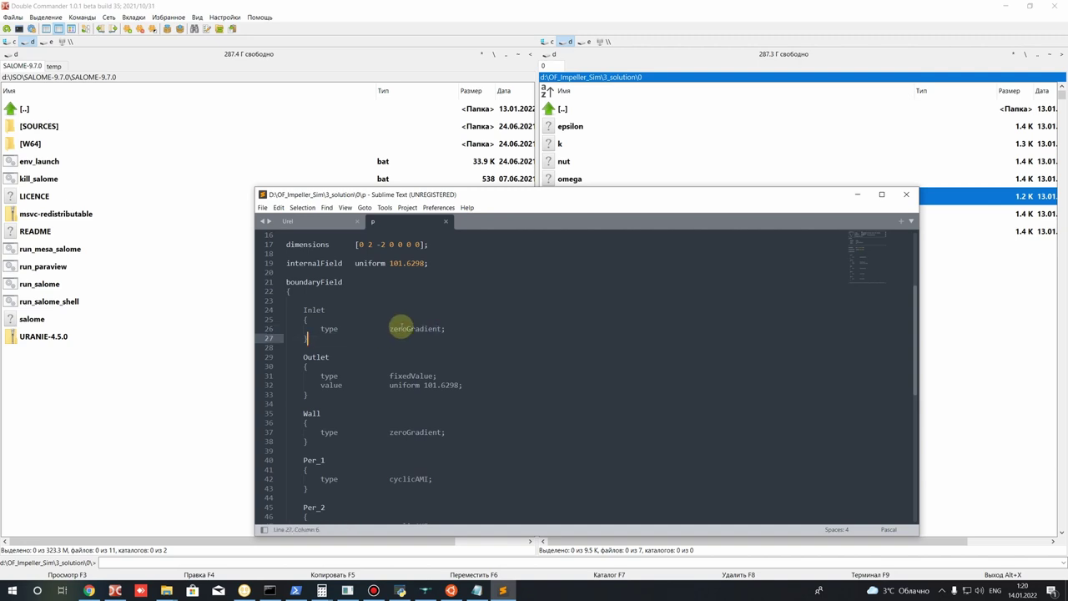
pyautogui.click(449, 331)
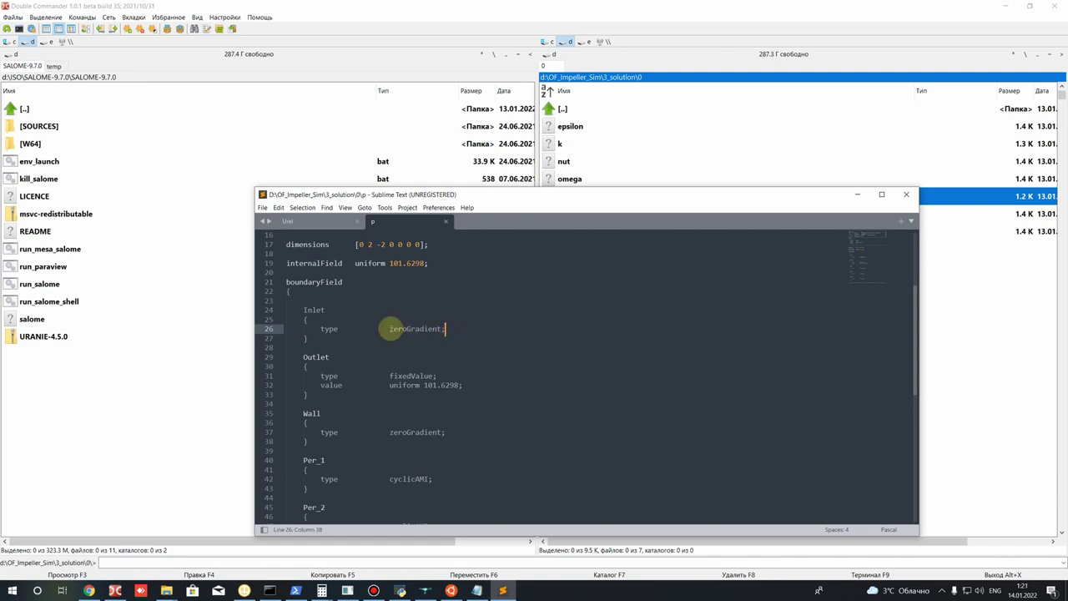
pyautogui.moveTo(320, 329); pyautogui.dragTo(307, 339)
pyautogui.moveTo(449, 333); pyautogui.dragTo(447, 330)
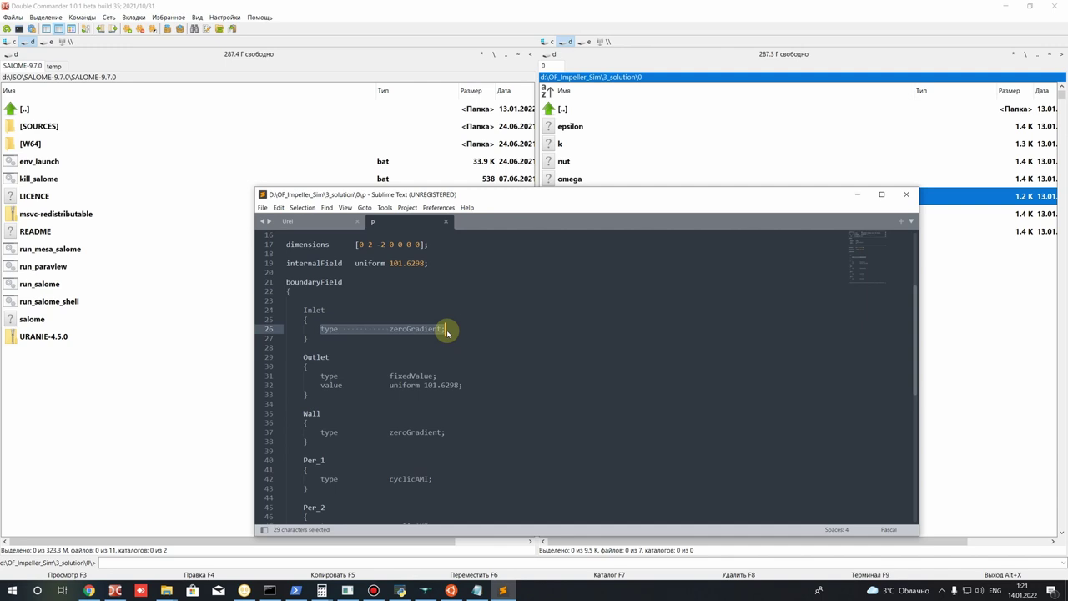
pyautogui.click(364, 366)
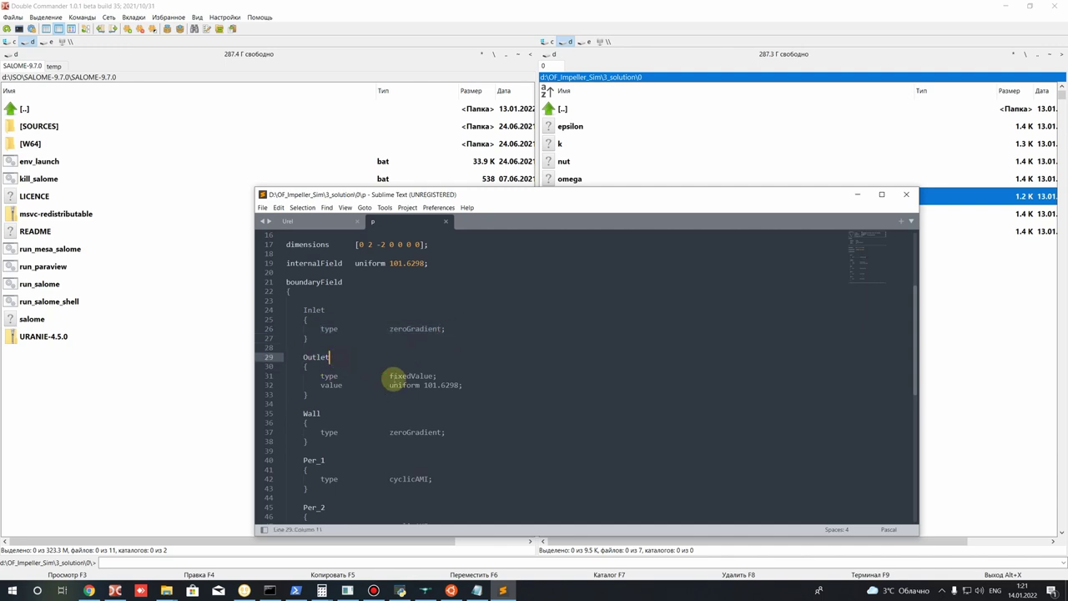
# Step: Check the Outlet is fixedValue with uniform 101.6298
pyautogui.doubleClick(423, 376)
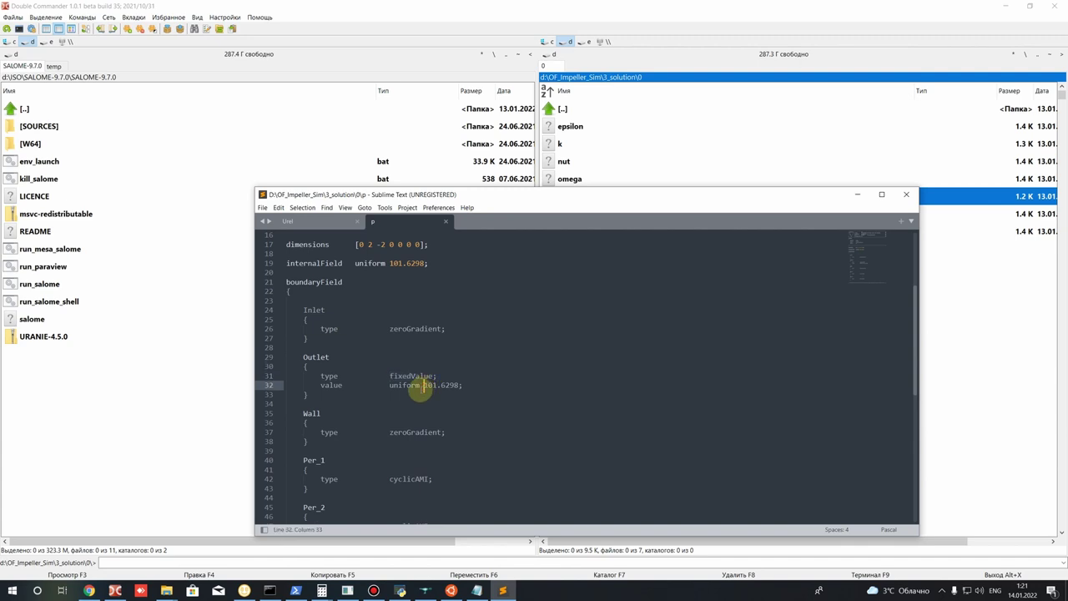
pyautogui.click(467, 410)
pyautogui.moveTo(422, 385); pyautogui.dragTo(467, 386)
pyautogui.scroll(2, 441, 374)
pyautogui.scroll(-1, 437, 372)
pyautogui.moveTo(423, 413); pyautogui.dragTo(457, 413)
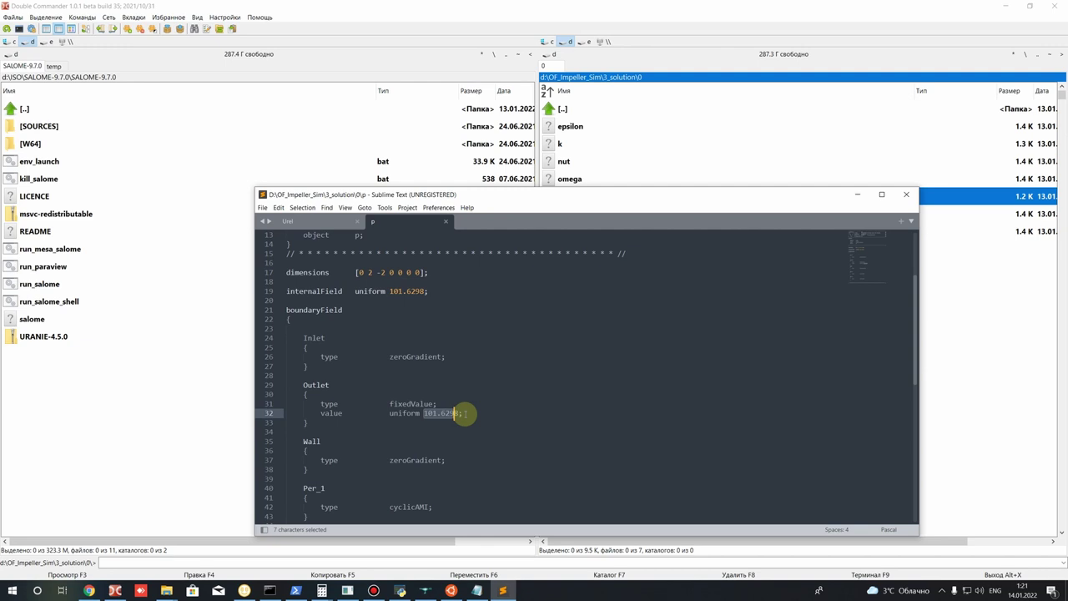
# Step: Inspect the p field's dimensions entries 0 2 -2 0
pyautogui.moveTo(369, 272); pyautogui.dragTo(385, 272)
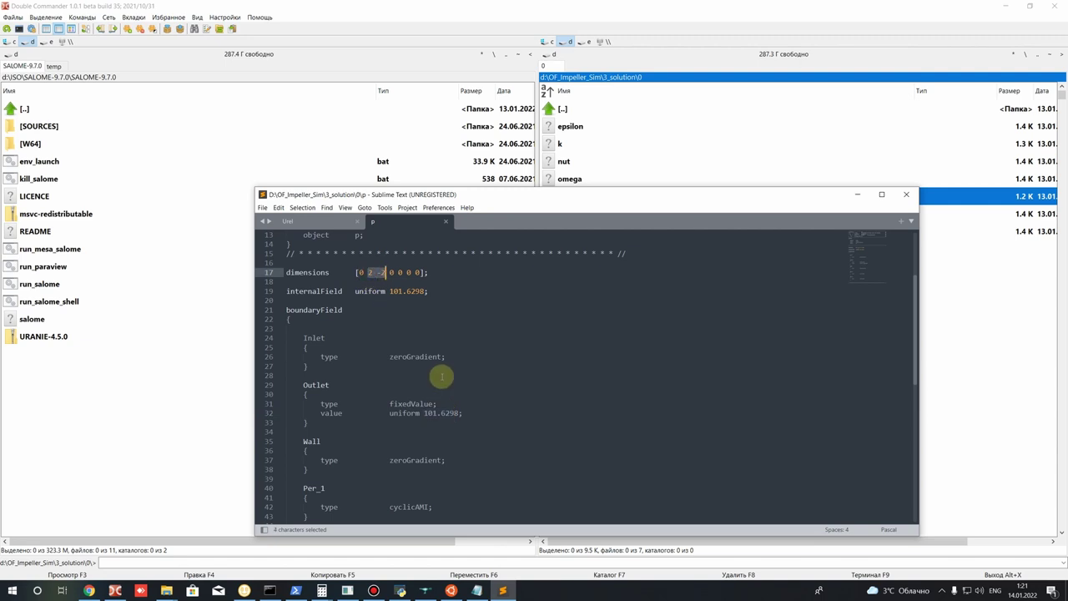
pyautogui.moveTo(367, 272); pyautogui.dragTo(374, 273)
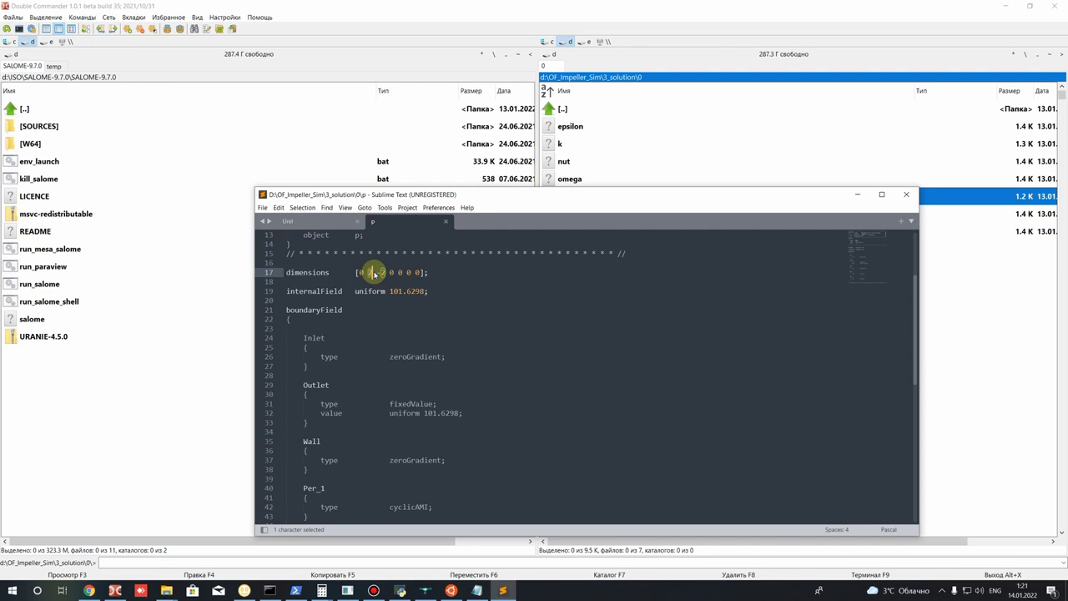
pyautogui.moveTo(375, 273); pyautogui.dragTo(389, 273)
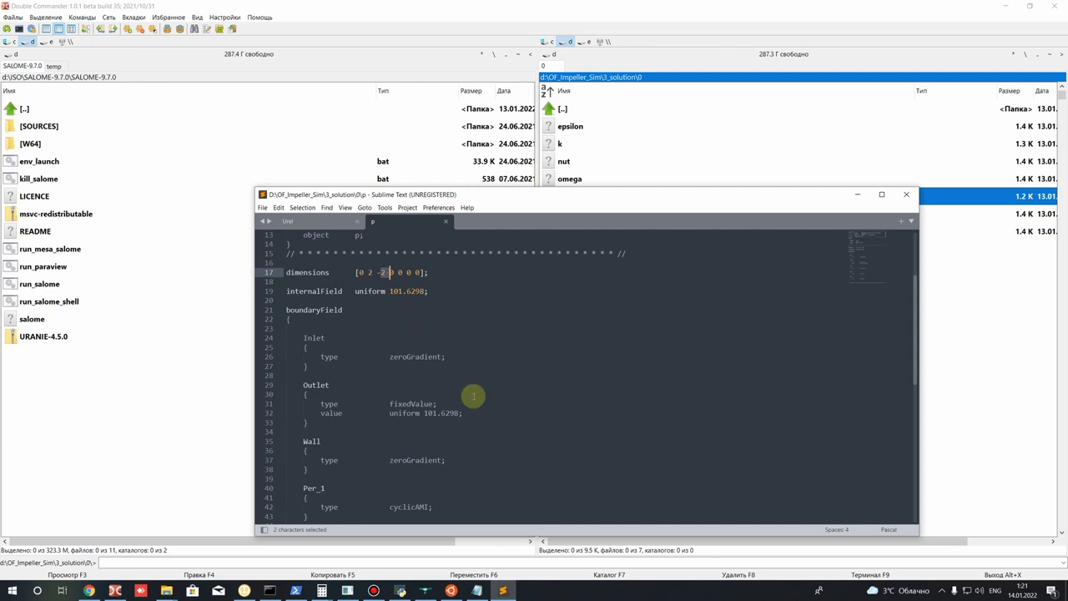
pyautogui.moveTo(361, 273); pyautogui.dragTo(399, 273)
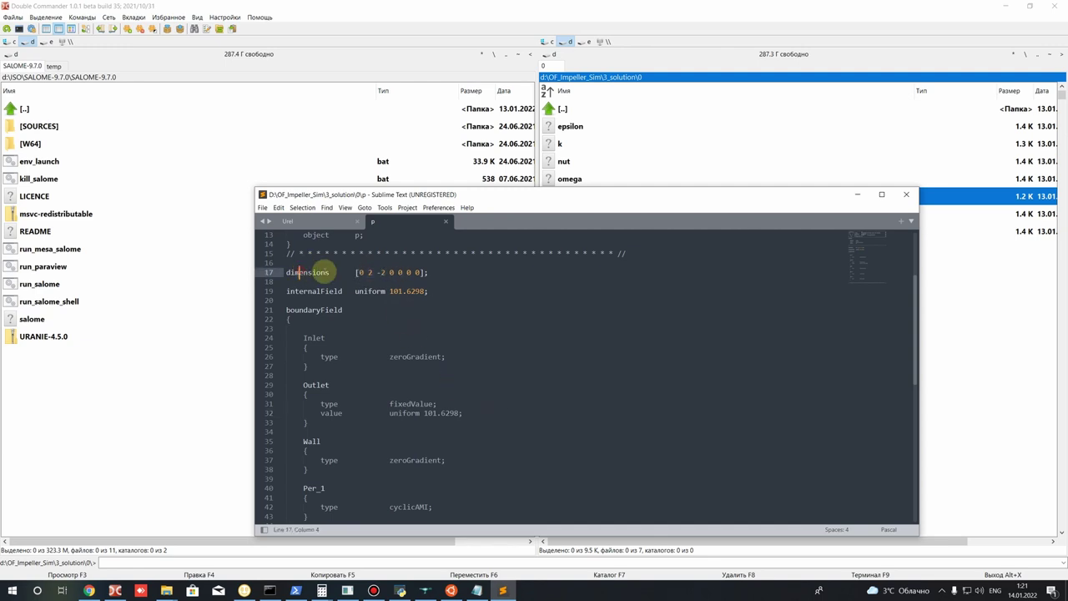
pyautogui.moveTo(477, 384); pyautogui.dragTo(468, 437)
pyautogui.click(468, 439)
# Step: Review the Wall's zeroGradient and the Per_1/Per_2 cyclicAMI entries
pyautogui.scroll(-2, 475, 428)
pyautogui.scroll(-1, 458, 420)
pyautogui.scroll(2, 458, 420)
pyautogui.click(388, 405)
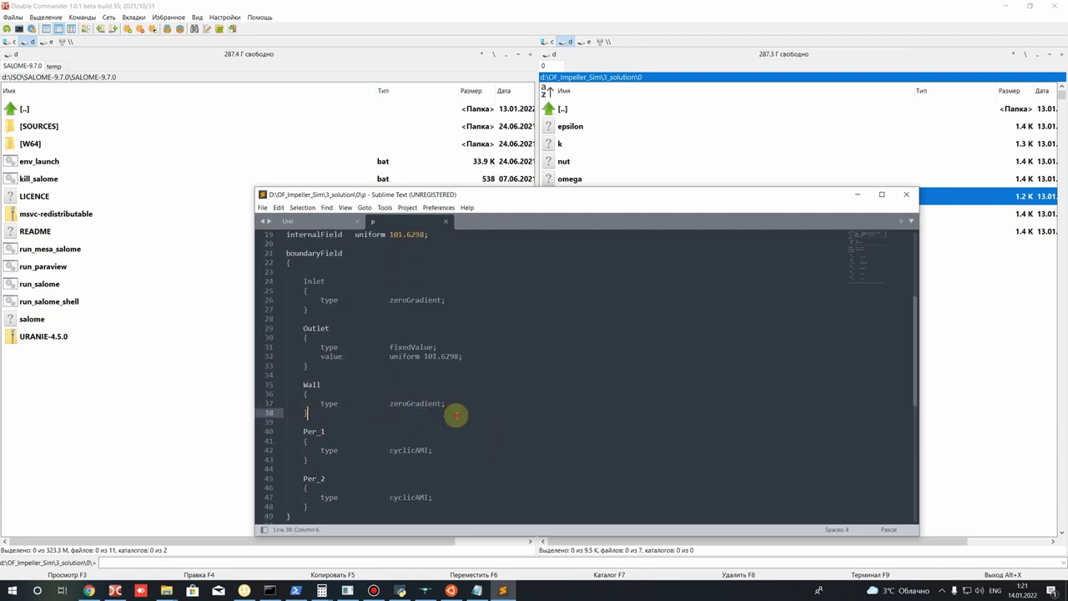
pyautogui.click(398, 405)
pyautogui.scroll(-2, 442, 417)
pyautogui.click(341, 414)
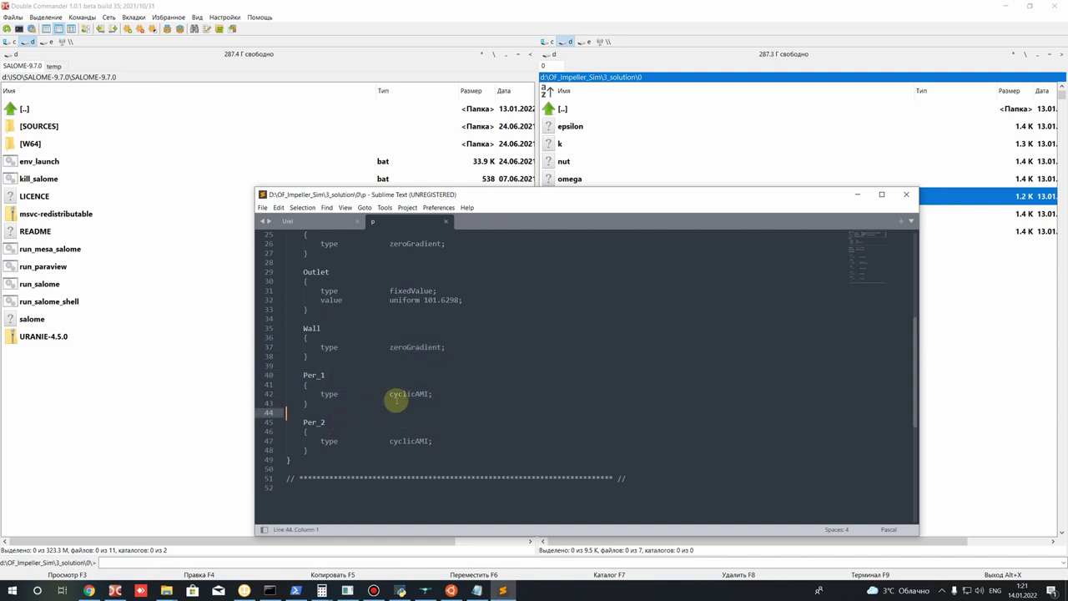
pyautogui.click(434, 441)
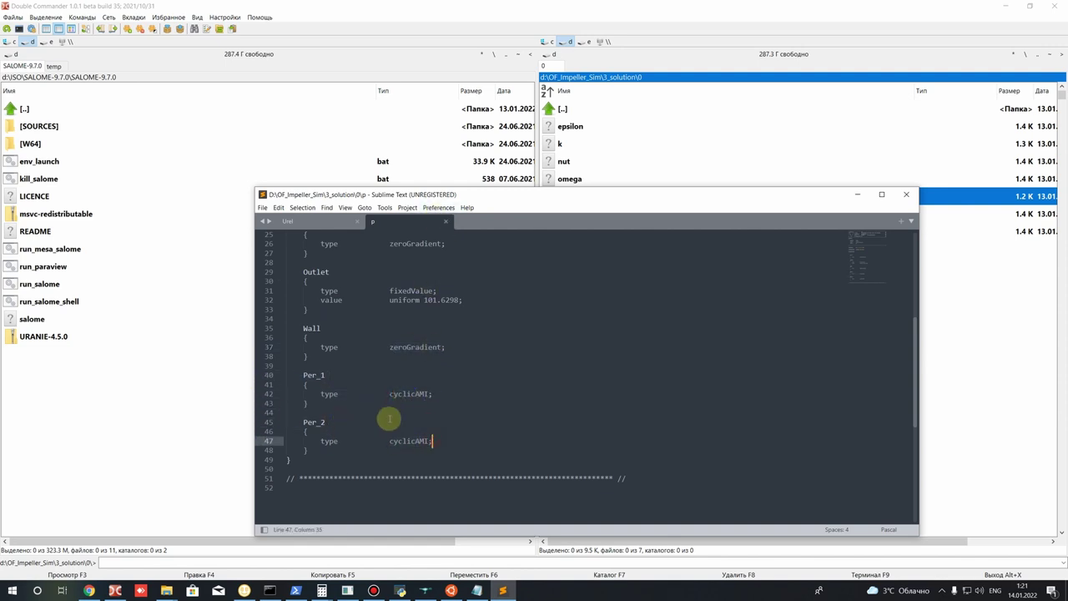
pyautogui.click(453, 386)
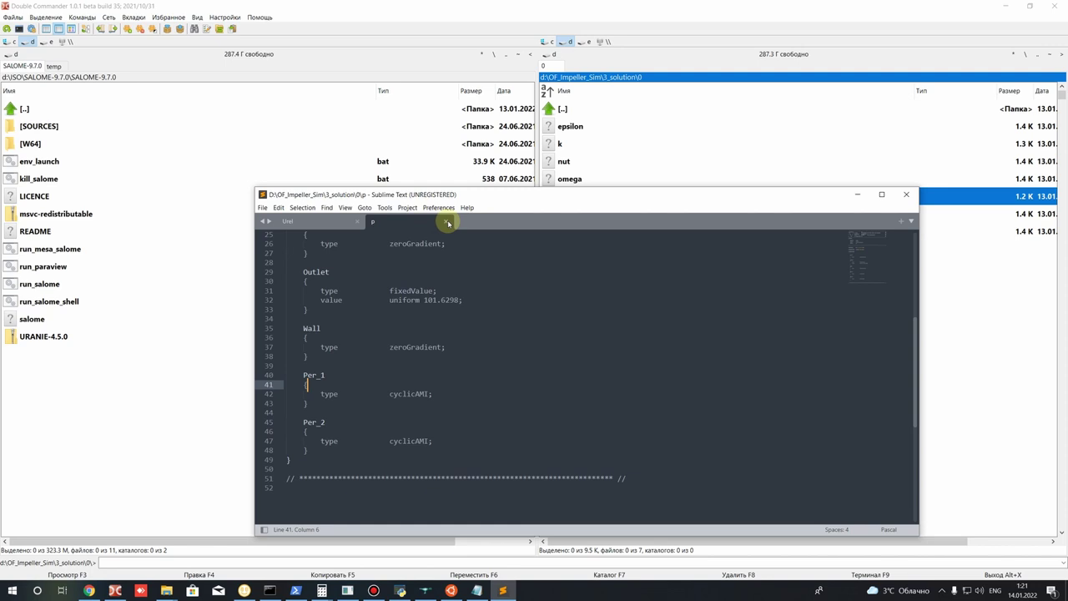
# Step: Open omega from Double Commander in Sublime Text and highlight its 7935 internalField value
pyautogui.click(858, 194)
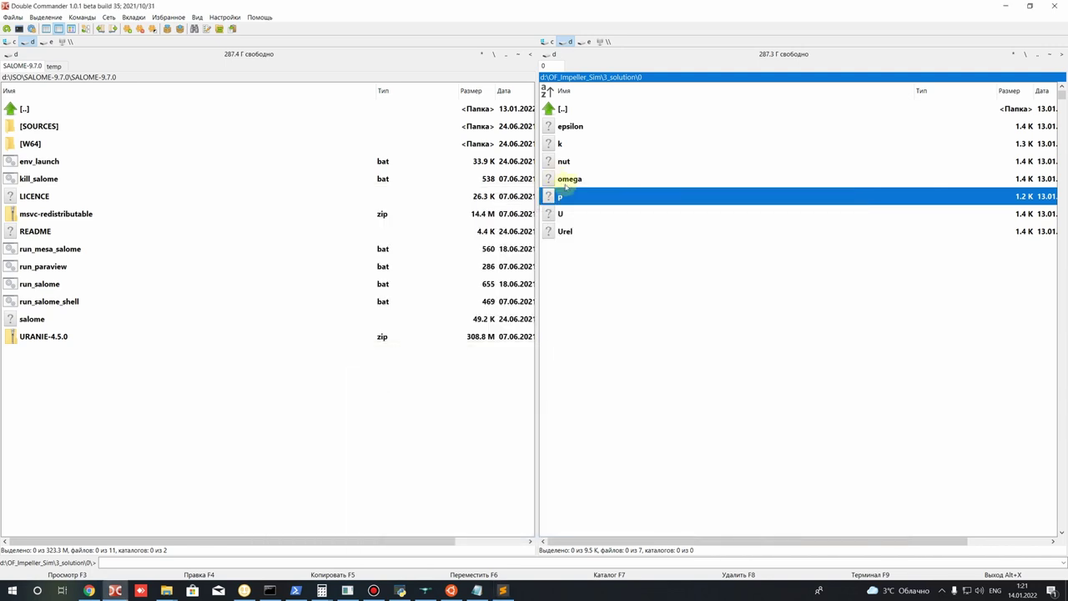
pyautogui.rightClick(565, 179)
pyautogui.click(601, 202)
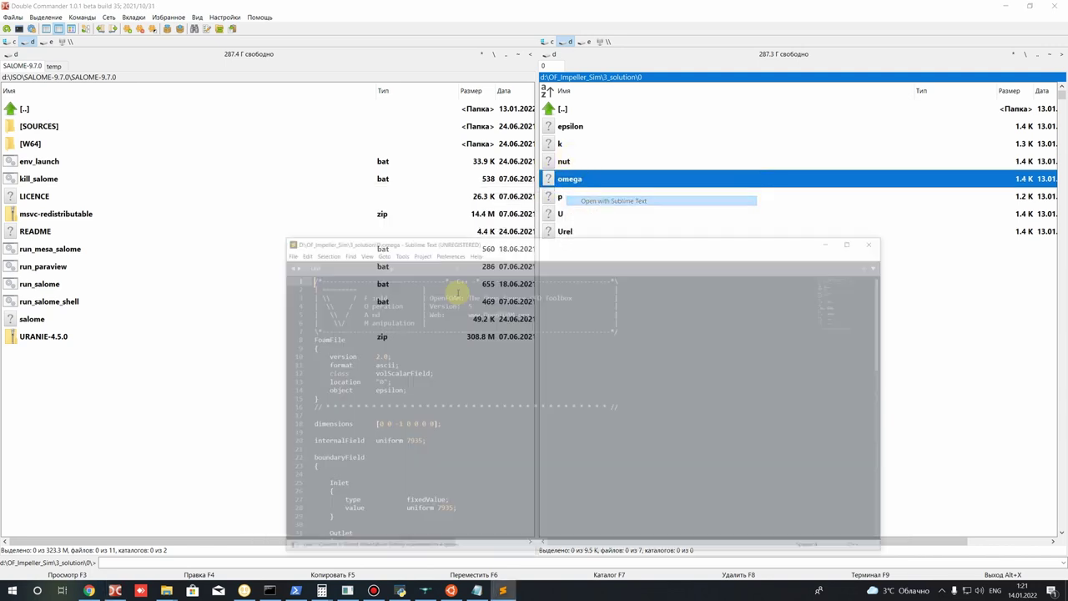
pyautogui.scroll(-1, 392, 342)
pyautogui.scroll(2, 392, 343)
pyautogui.click(434, 344)
pyautogui.scroll(-5, 434, 344)
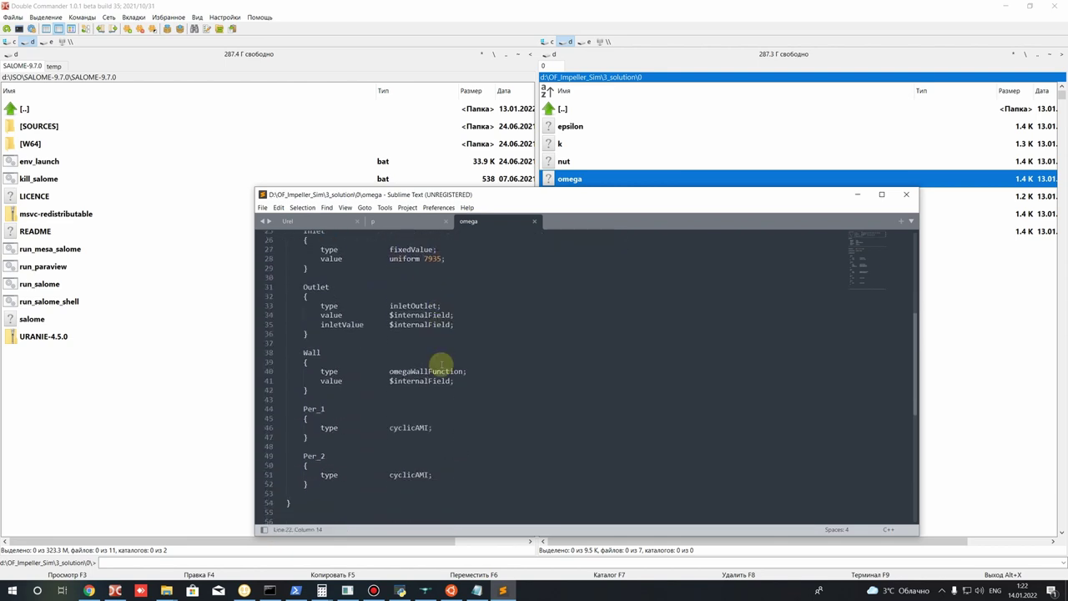
pyautogui.scroll(3, 441, 365)
pyautogui.scroll(2, 441, 364)
pyautogui.moveTo(388, 300); pyautogui.dragTo(407, 304)
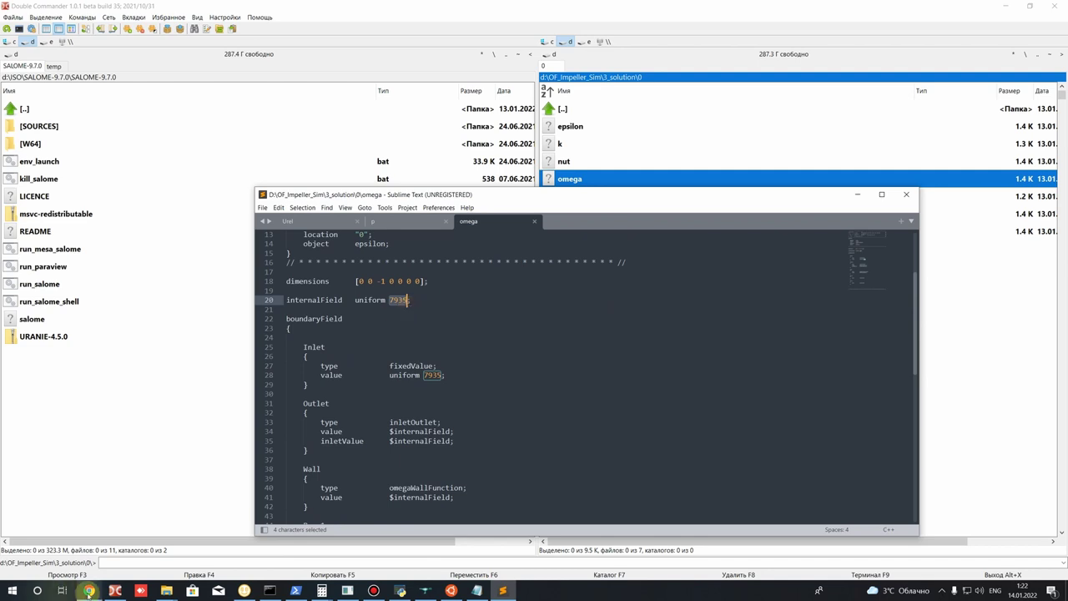
pyautogui.moveTo(89, 591)
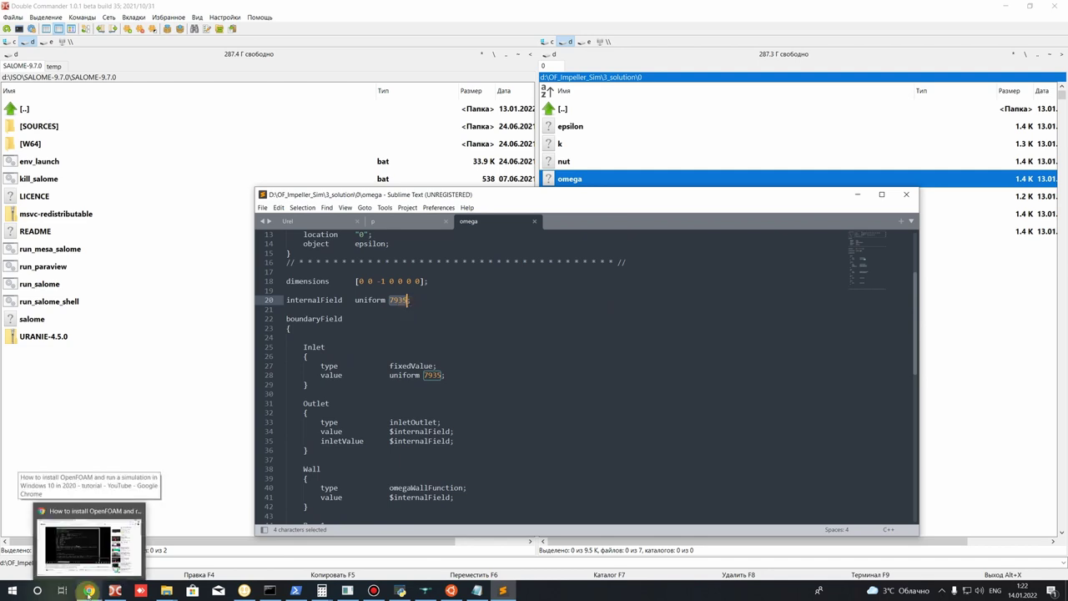
pyautogui.click(88, 591)
# Step: Search 'wolf' in a new Chrome tab and go to wolfdynamics.com's Software & Web Tools page
pyautogui.click(518, 8)
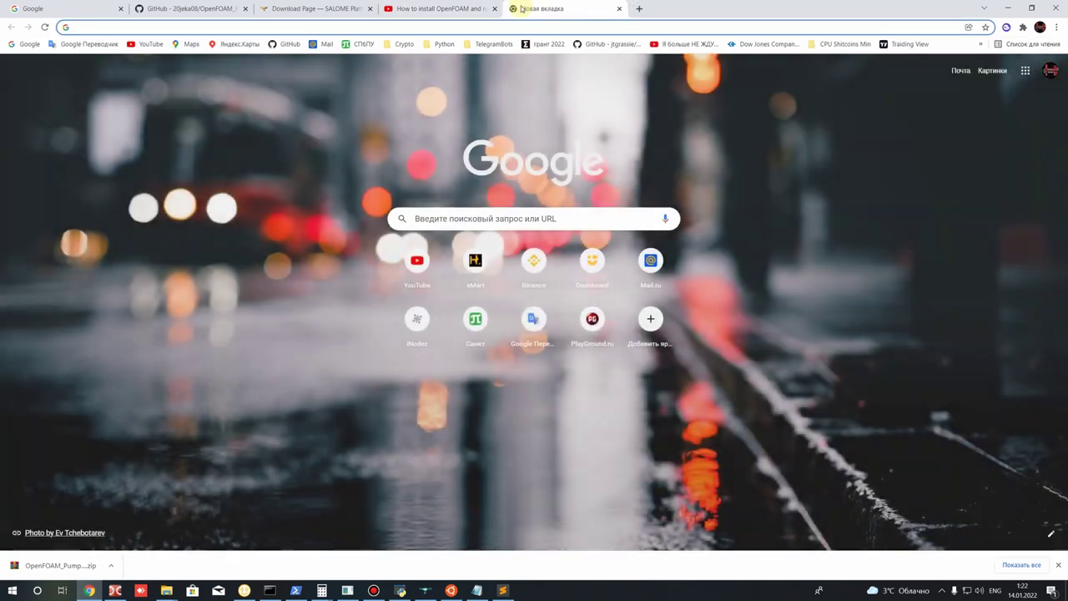
pyautogui.write('wolf')
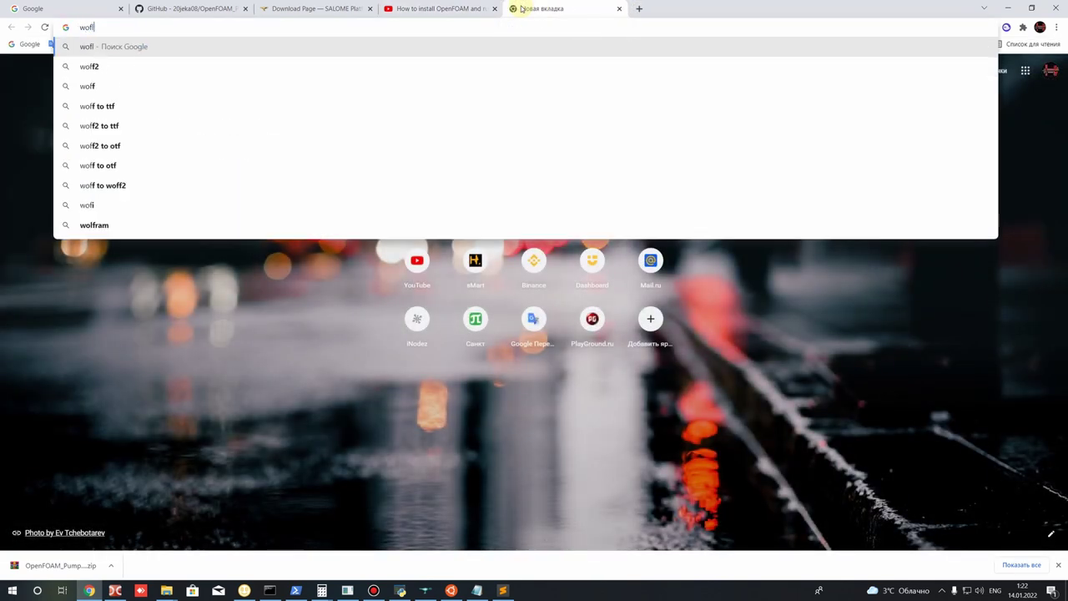
pyautogui.press('Return')
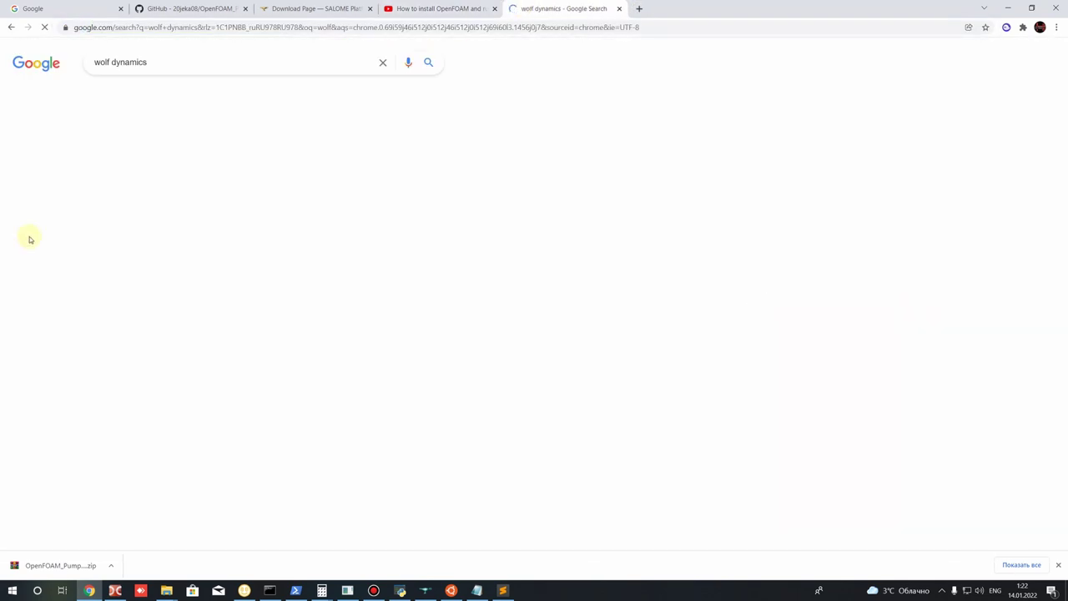
pyautogui.click(153, 150)
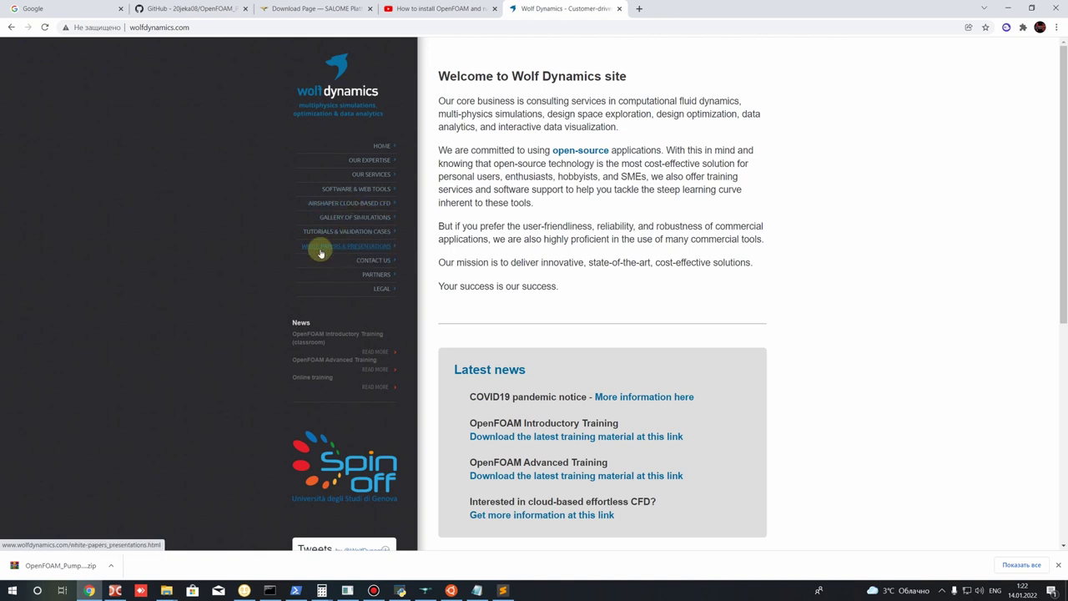
pyautogui.click(342, 193)
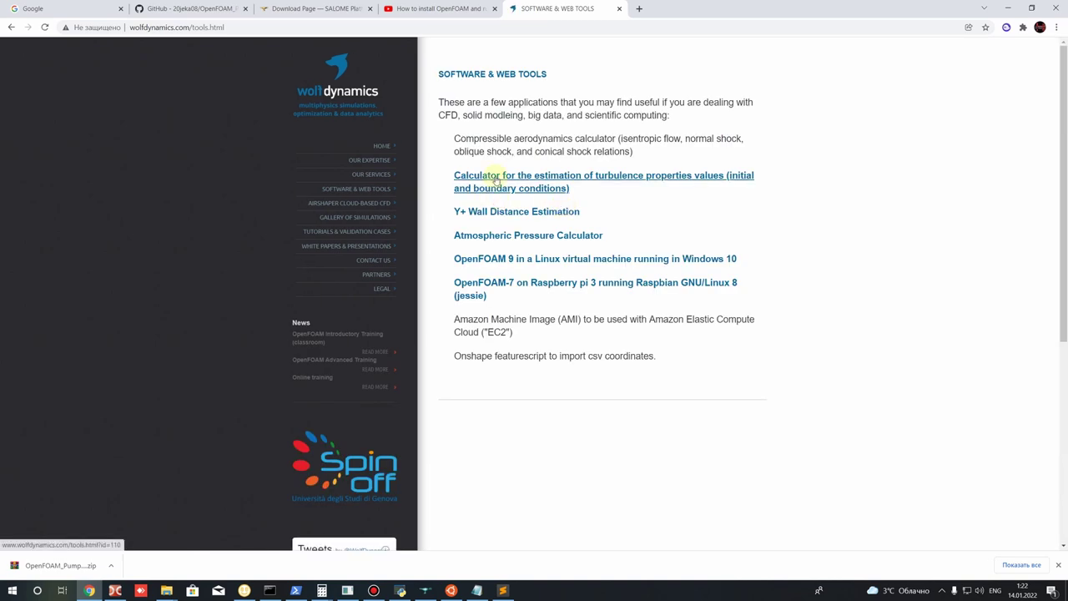
# Step: Open the turbulence properties calculator, cross-checking the omega file's current values
pyautogui.click(586, 180)
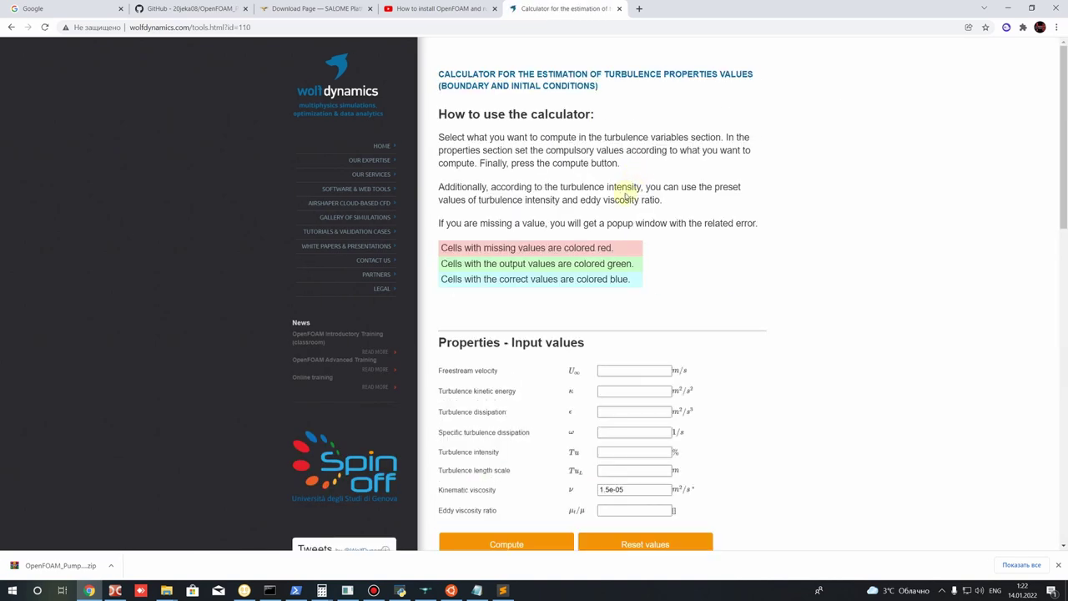
pyautogui.scroll(-1, 593, 301)
pyautogui.scroll(-1, 592, 300)
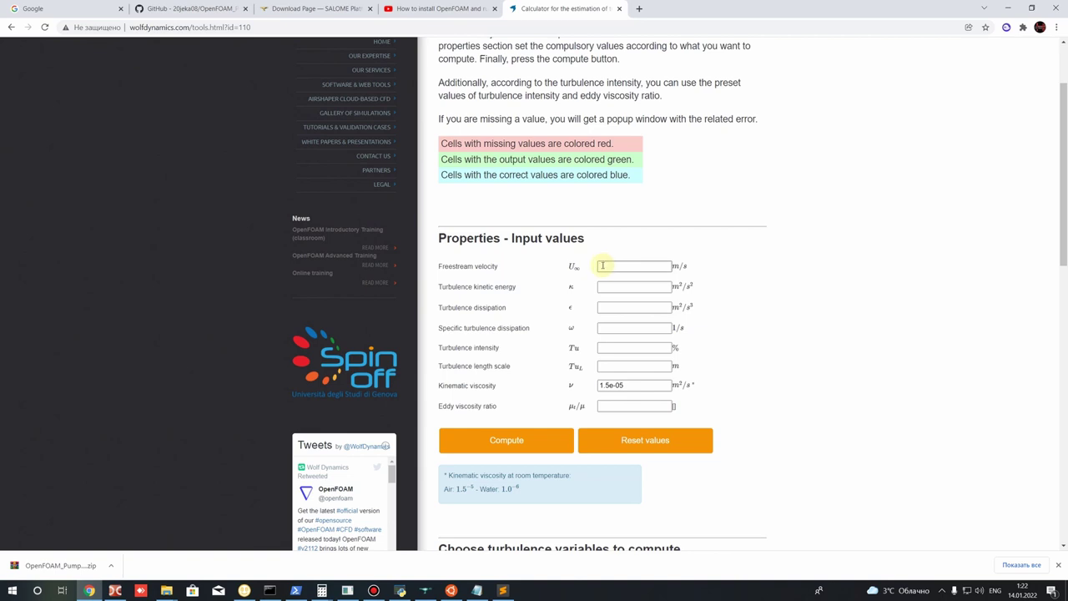
pyautogui.click(505, 591)
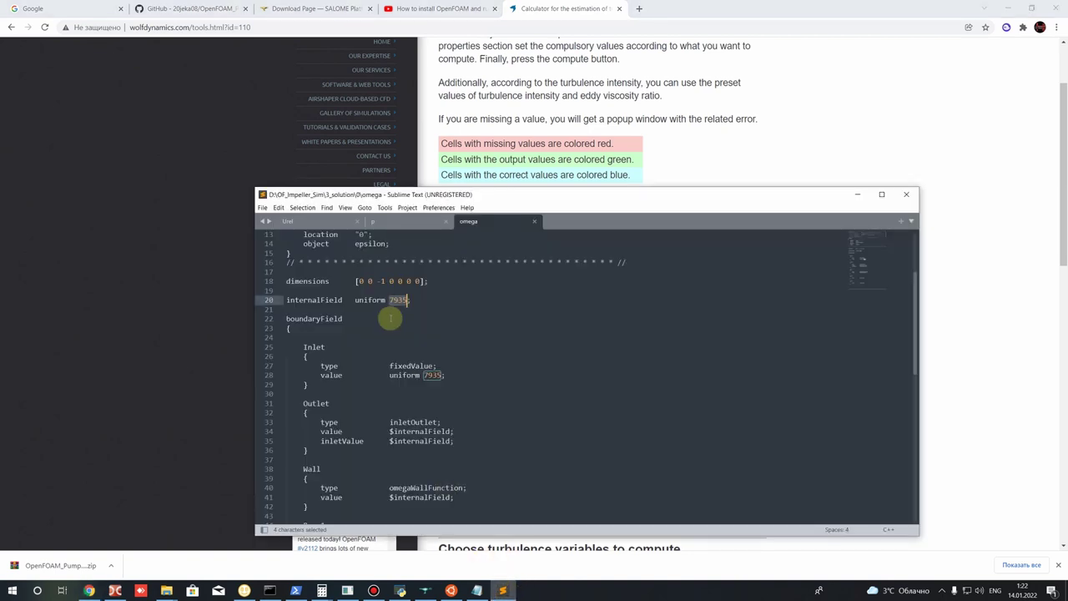
pyautogui.click(390, 318)
pyautogui.click(857, 193)
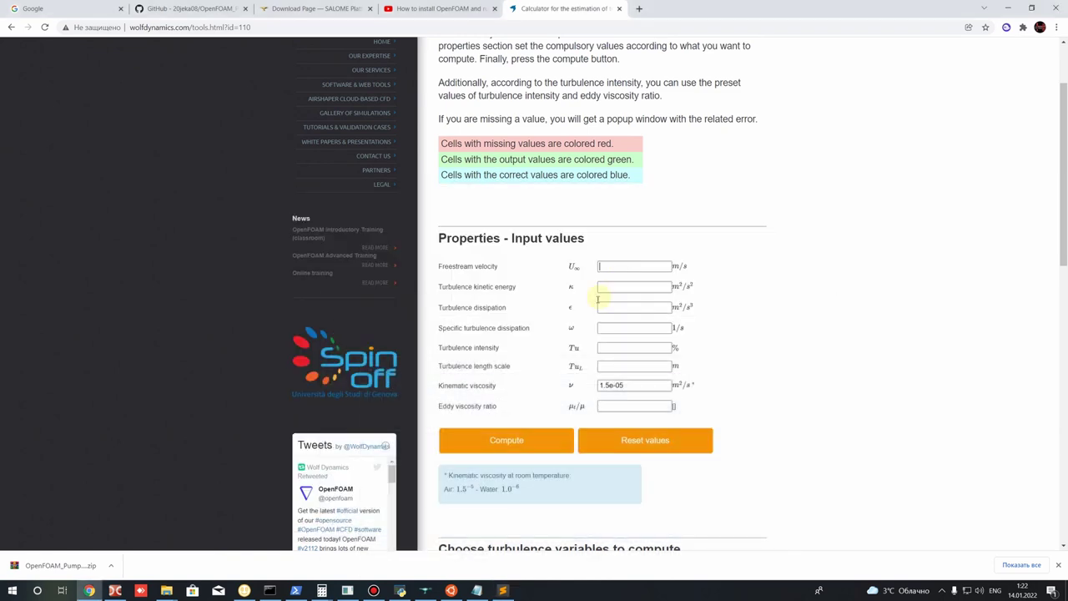
pyautogui.scroll(-3, 596, 288)
pyautogui.scroll(1, 606, 217)
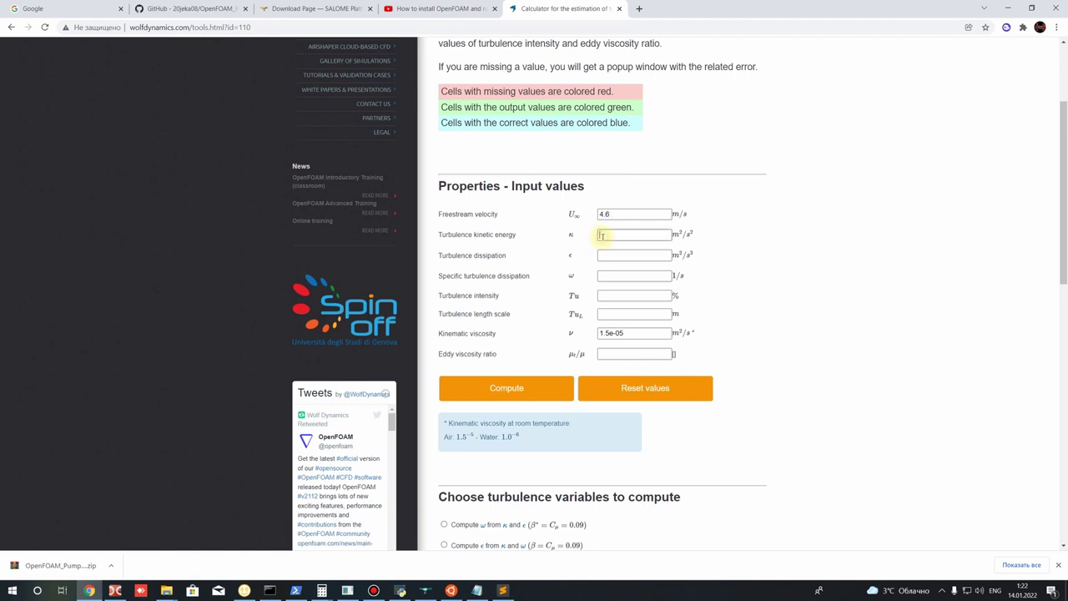
pyautogui.scroll(-4, 613, 284)
pyautogui.scroll(3, 489, 305)
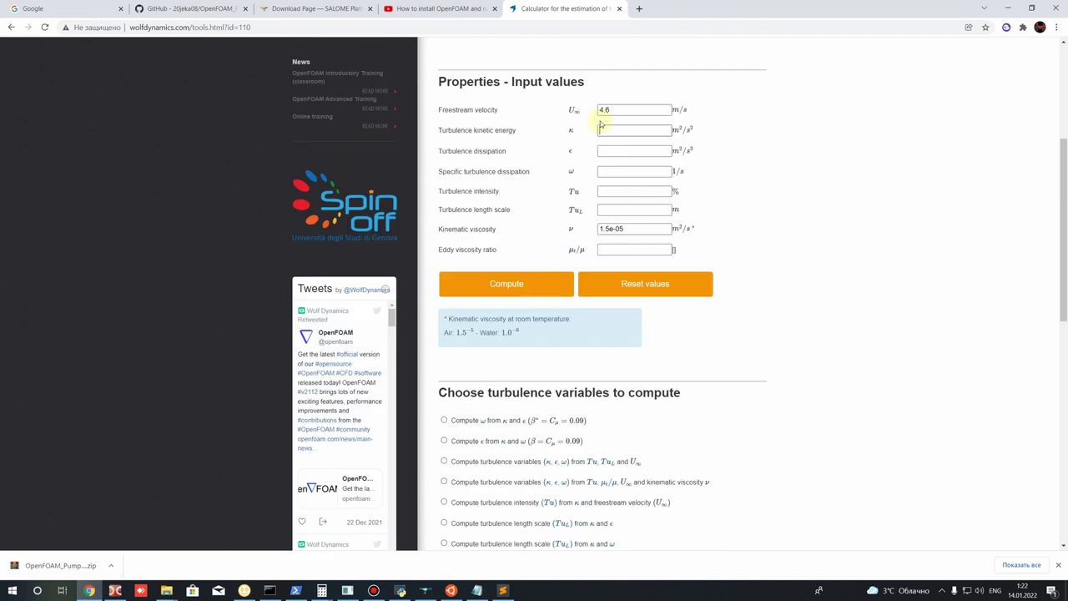
# Step: Enter U∞ 4.6, Tu 5, ν 1.0e-06, μt/μ 10 and choose the Tu/μt/μ/U∞/ν option
pyautogui.click(607, 190)
pyautogui.click(607, 189)
pyautogui.moveTo(625, 229); pyautogui.dragTo(582, 229)
pyautogui.click(608, 227)
pyautogui.moveTo(618, 228); pyautogui.dragTo(625, 228)
pyautogui.moveTo(611, 250); pyautogui.dragTo(583, 249)
pyautogui.scroll(-1, 512, 401)
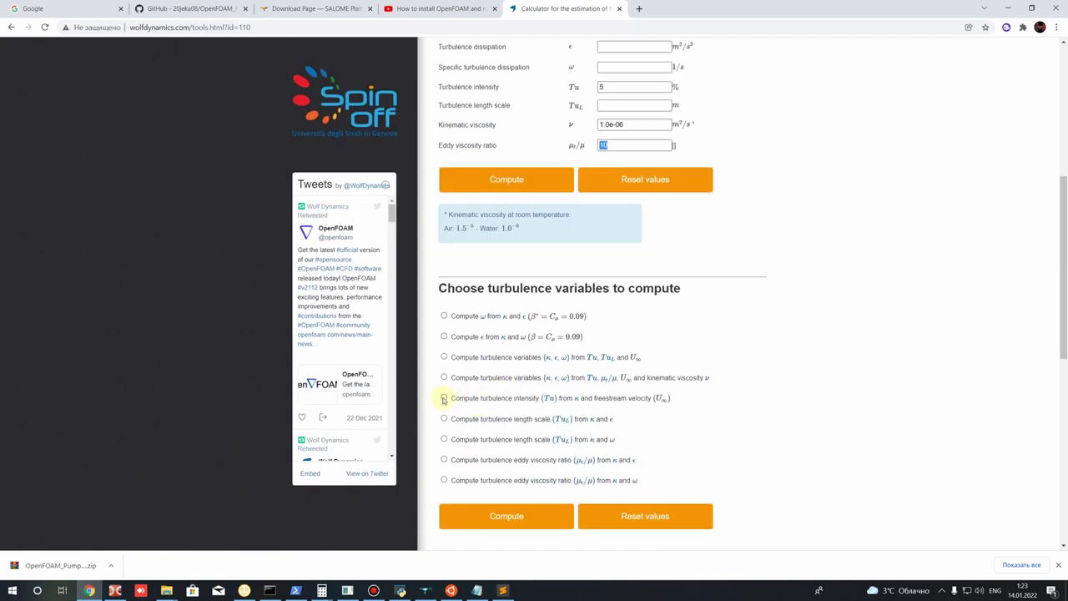
pyautogui.click(444, 378)
pyautogui.moveTo(451, 377); pyautogui.dragTo(557, 382)
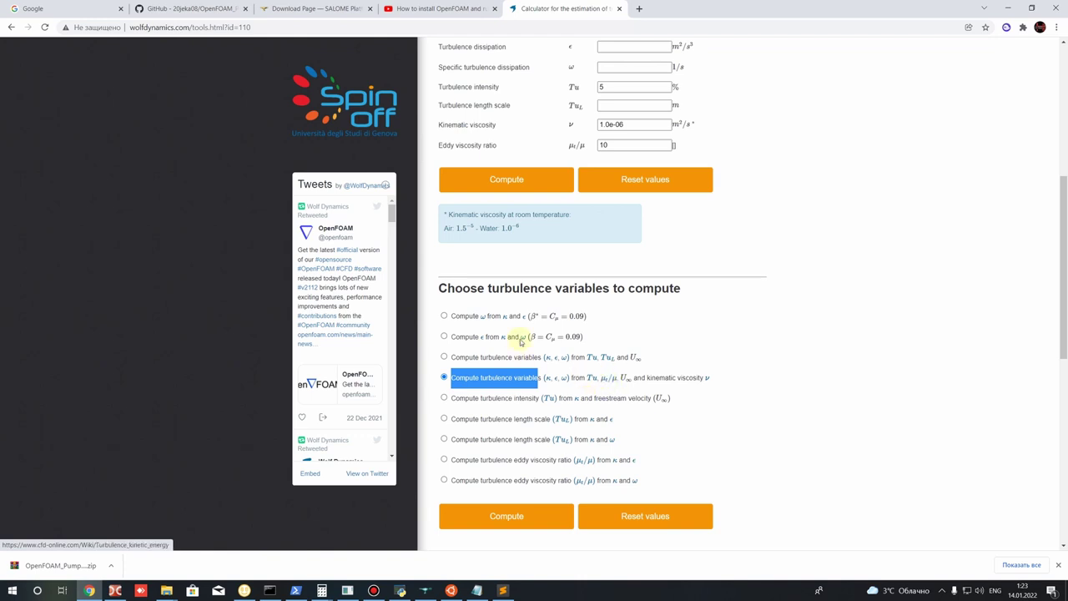
# Step: Compute and highlight the results k 0.07935, ε 56.6678 and ω 7935
pyautogui.click(512, 183)
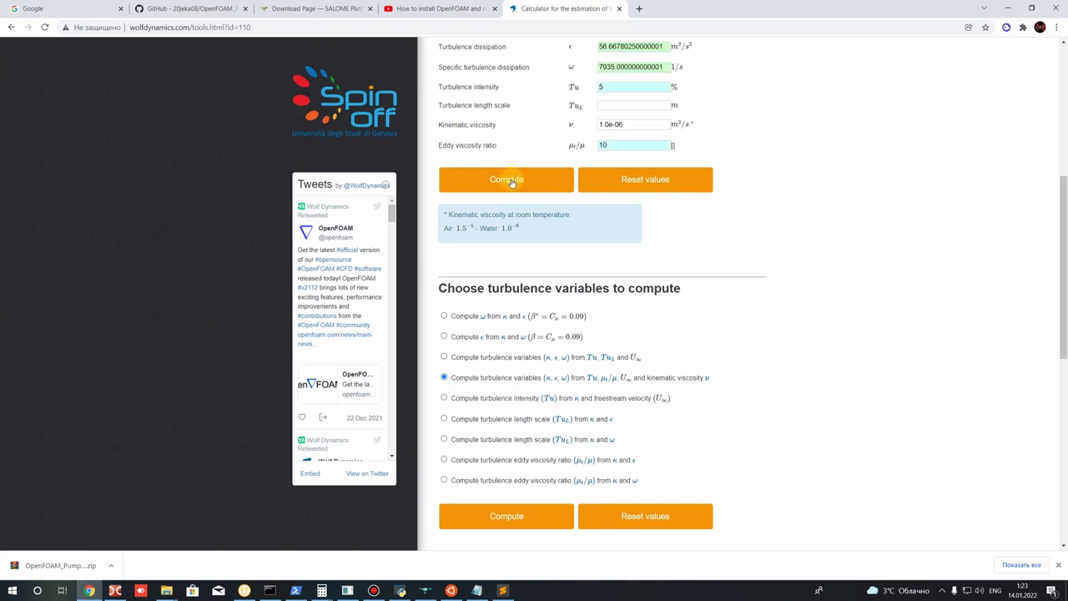
pyautogui.scroll(3, 615, 327)
pyautogui.moveTo(600, 287); pyautogui.dragTo(619, 307)
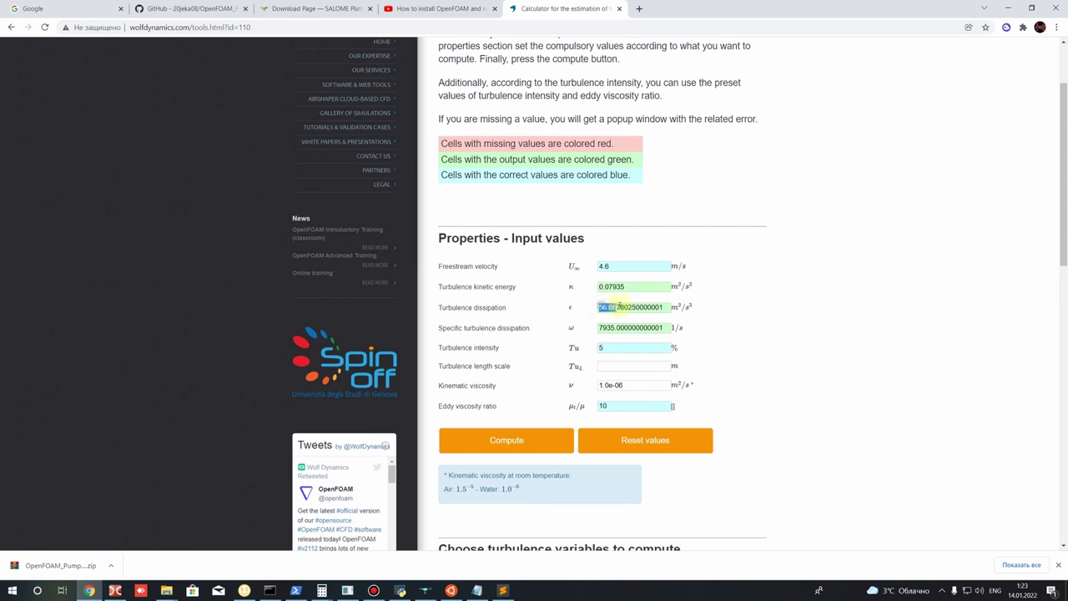
pyautogui.click(458, 328)
pyautogui.hotkey('ctrl', 'a')
pyautogui.click(599, 328)
pyautogui.moveTo(599, 327); pyautogui.dragTo(639, 327)
pyautogui.click(503, 590)
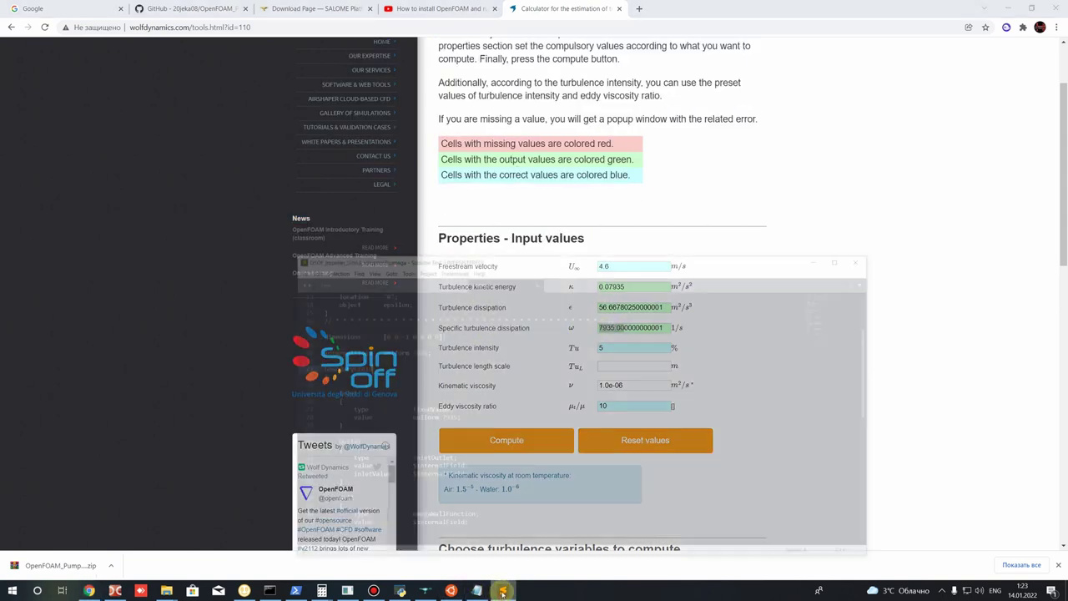
# Step: Compare omega's internalField and Inlet 7935 against the calculated ω, then return to Double Commander
pyautogui.moveTo(491, 198); pyautogui.dragTo(551, 398)
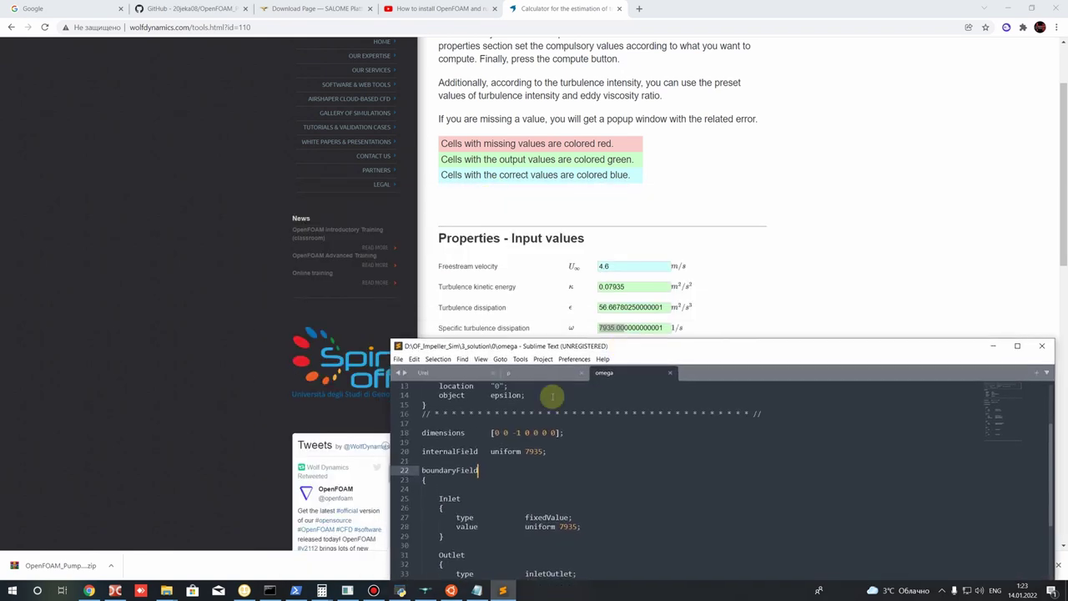
pyautogui.click(554, 479)
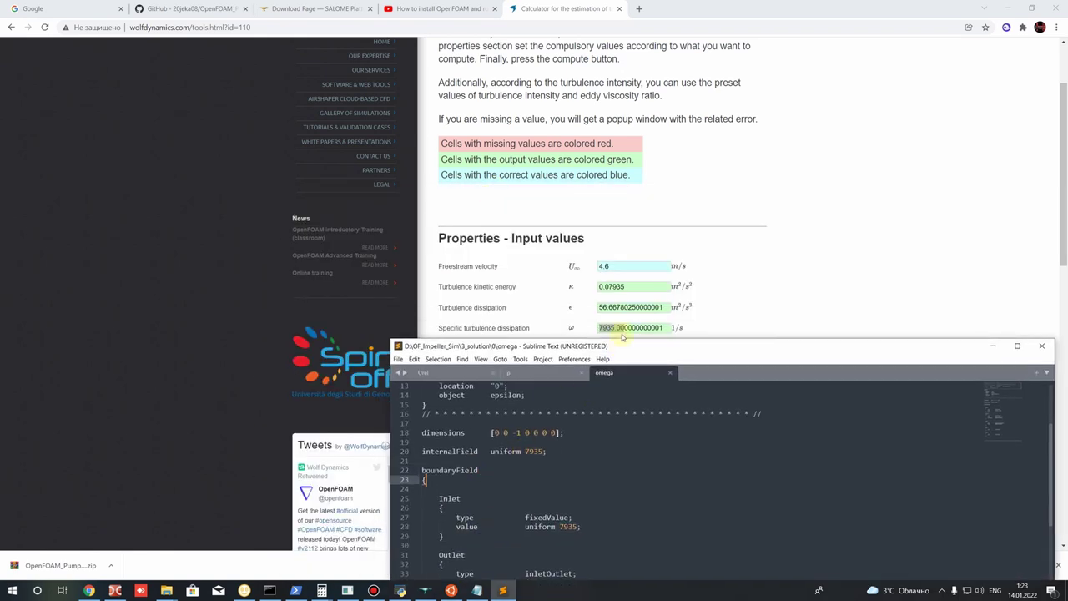
pyautogui.moveTo(524, 451); pyautogui.dragTo(564, 457)
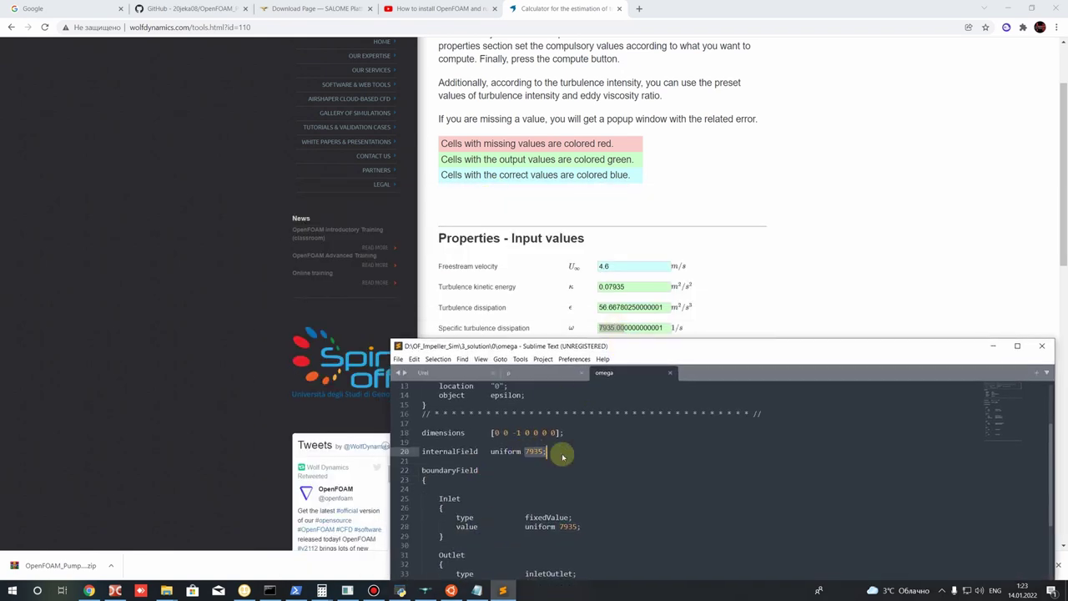
pyautogui.scroll(-2, 549, 467)
pyautogui.click(581, 471)
pyautogui.click(578, 517)
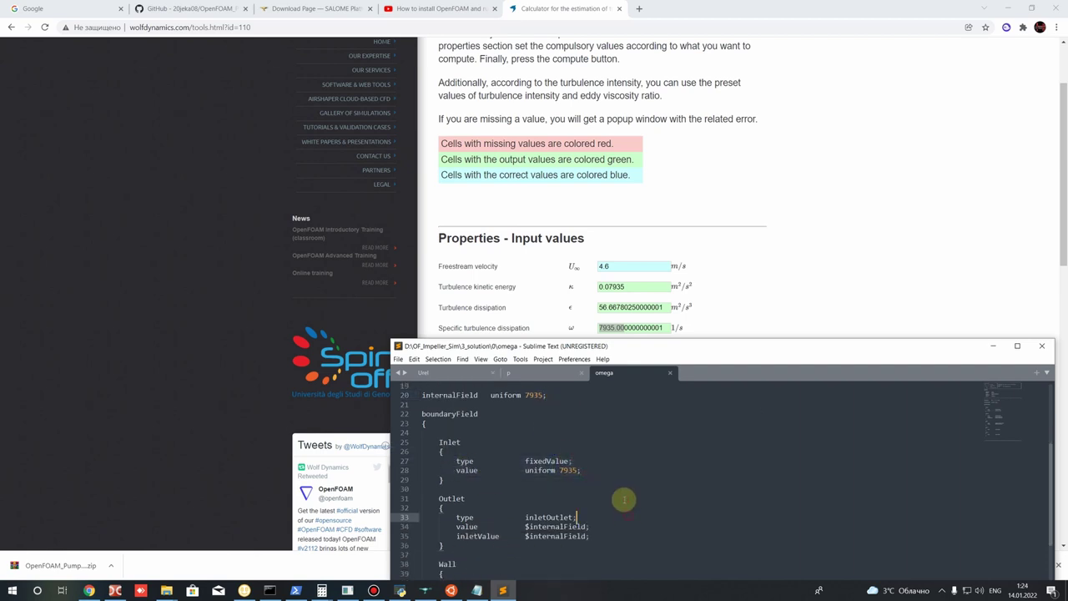
pyautogui.scroll(-3, 639, 442)
pyautogui.scroll(4, 601, 453)
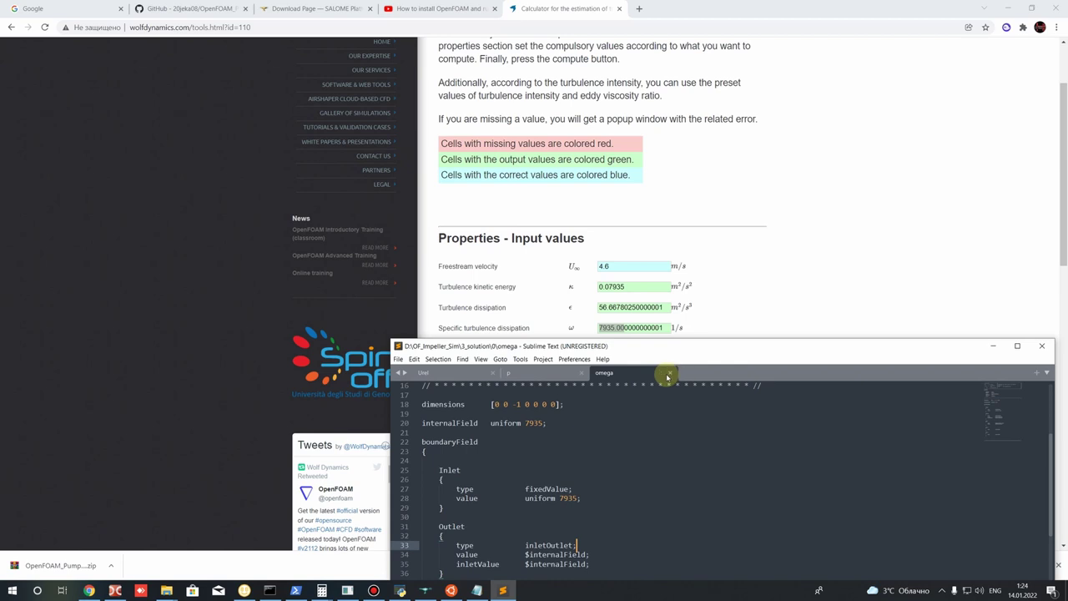
pyautogui.click(699, 210)
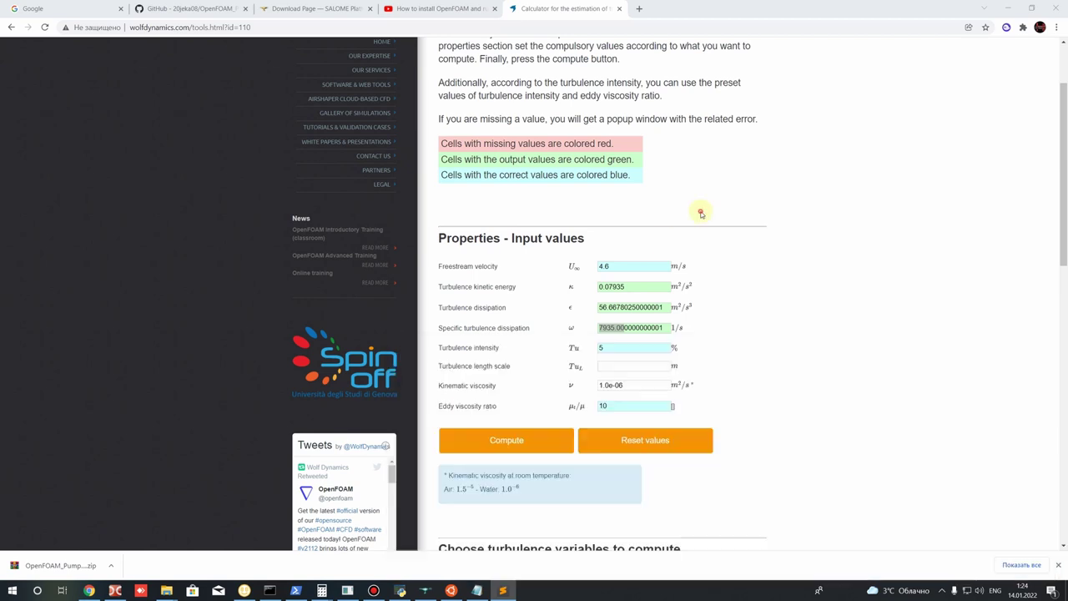
pyautogui.click(1012, 8)
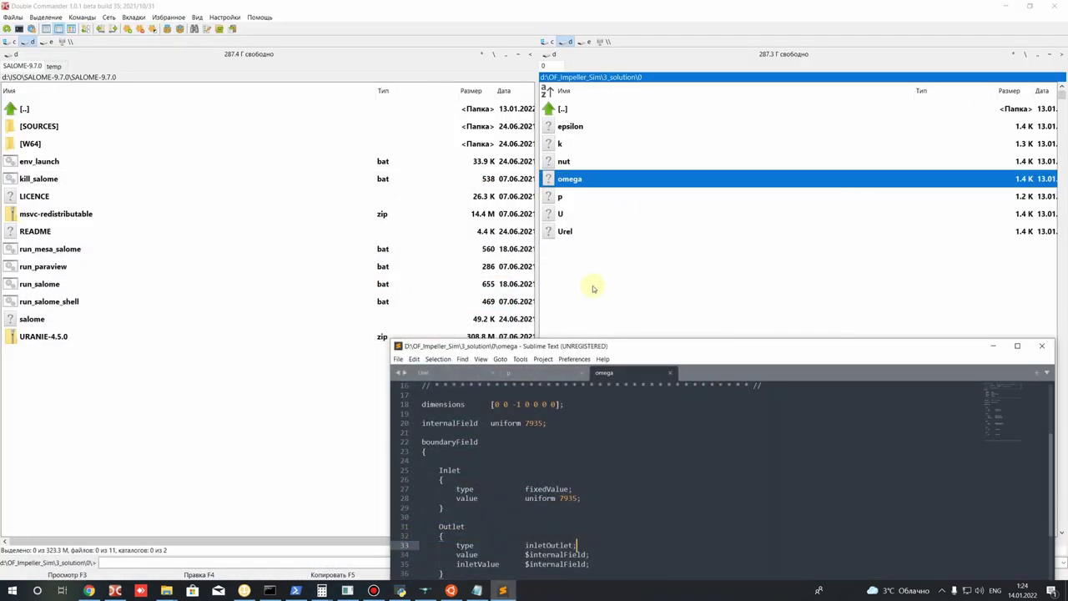
# Step: Open the nut file in Sublime Text and inspect its Wall boundary block
pyautogui.rightClick(560, 161)
pyautogui.click(592, 187)
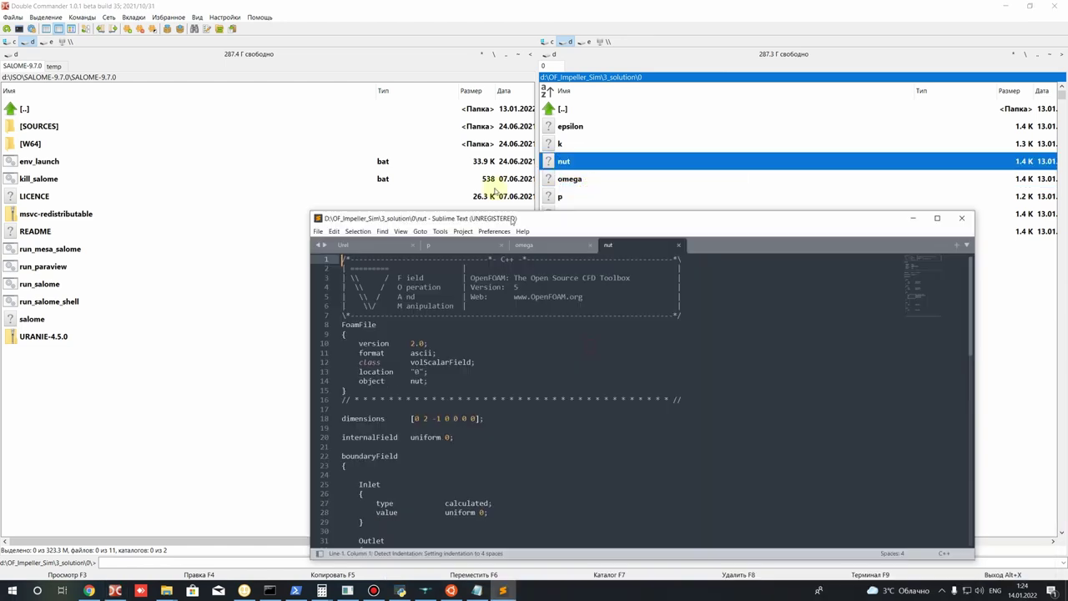
pyautogui.scroll(-5, 454, 356)
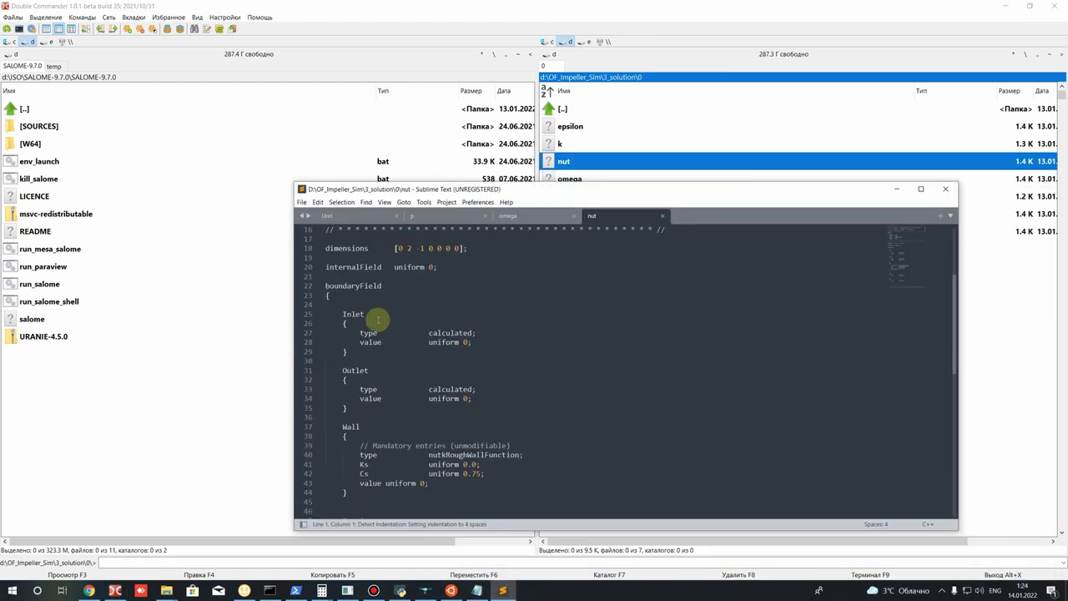
pyautogui.scroll(-2, 384, 417)
pyautogui.doubleClick(351, 370)
pyautogui.keyDown('shift'); pyautogui.click(470, 437); pyautogui.keyUp('shift')
pyautogui.click(466, 436)
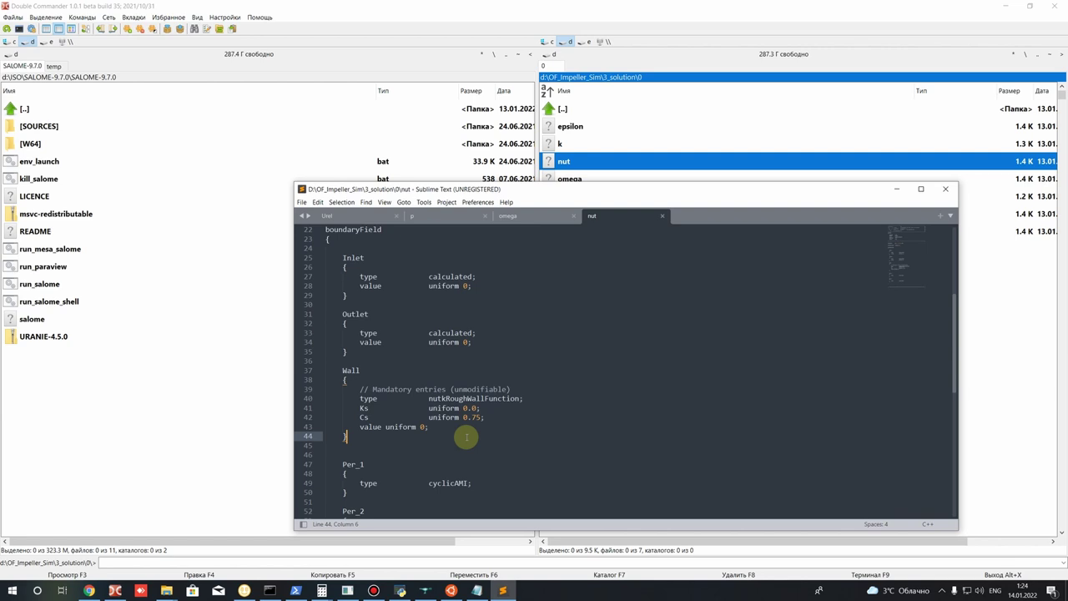
# Step: Try editing the Wall's Ks roughness value with extra digits
pyautogui.click(507, 418)
pyautogui.moveTo(450, 398); pyautogui.dragTo(485, 398)
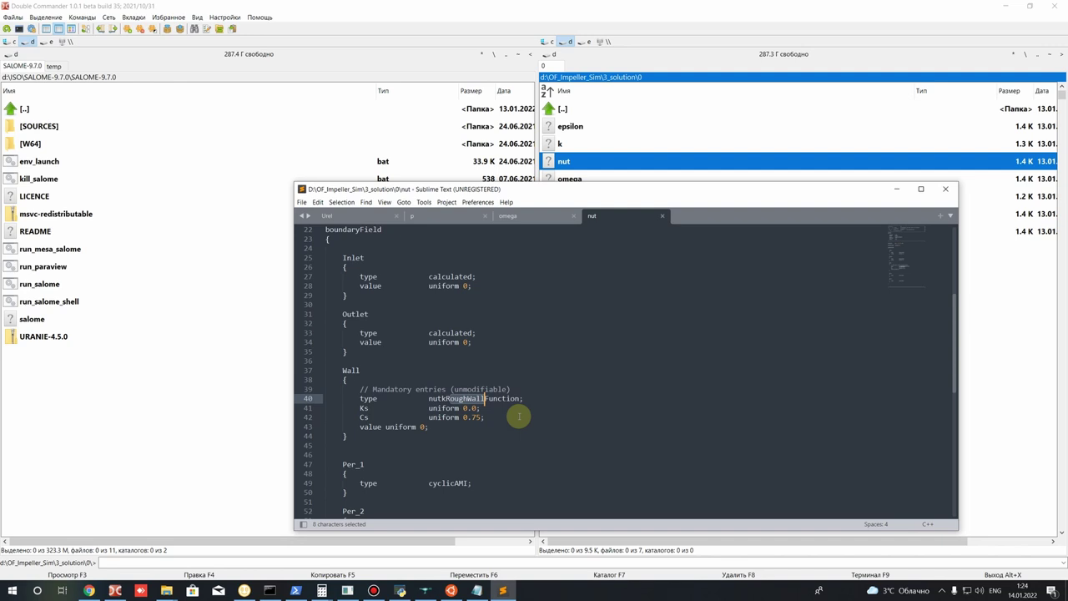
pyautogui.click(475, 409)
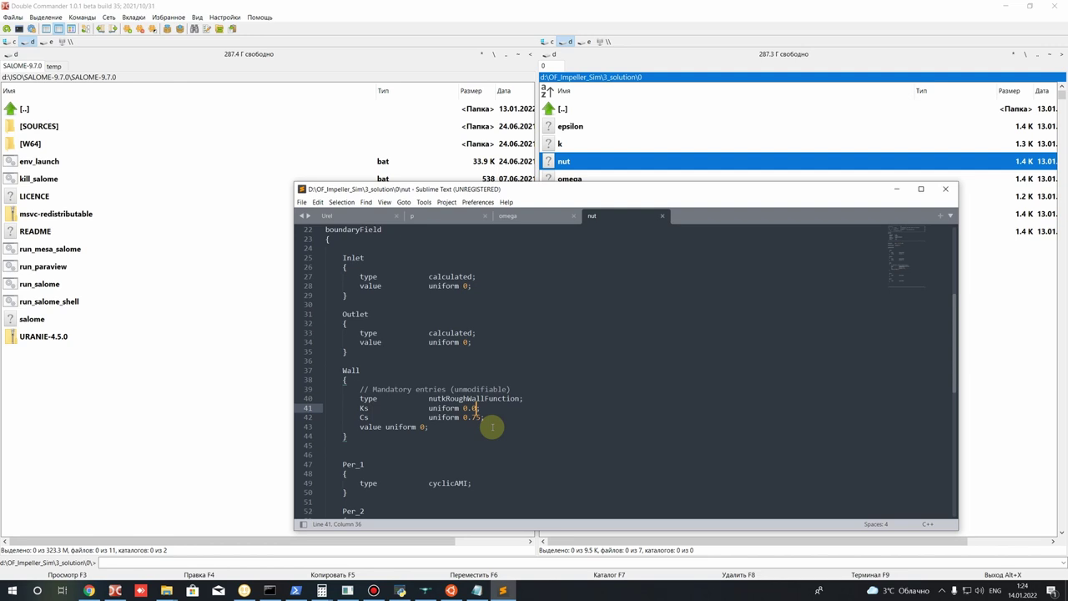
pyautogui.click(381, 408)
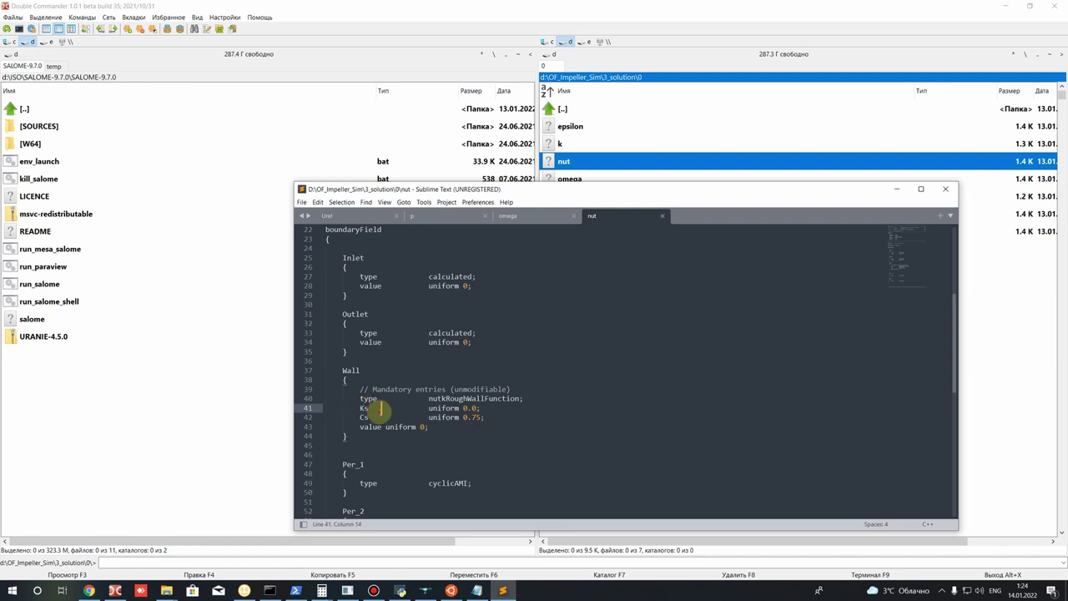
pyautogui.click(376, 408)
pyautogui.click(474, 408)
pyautogui.write('000')
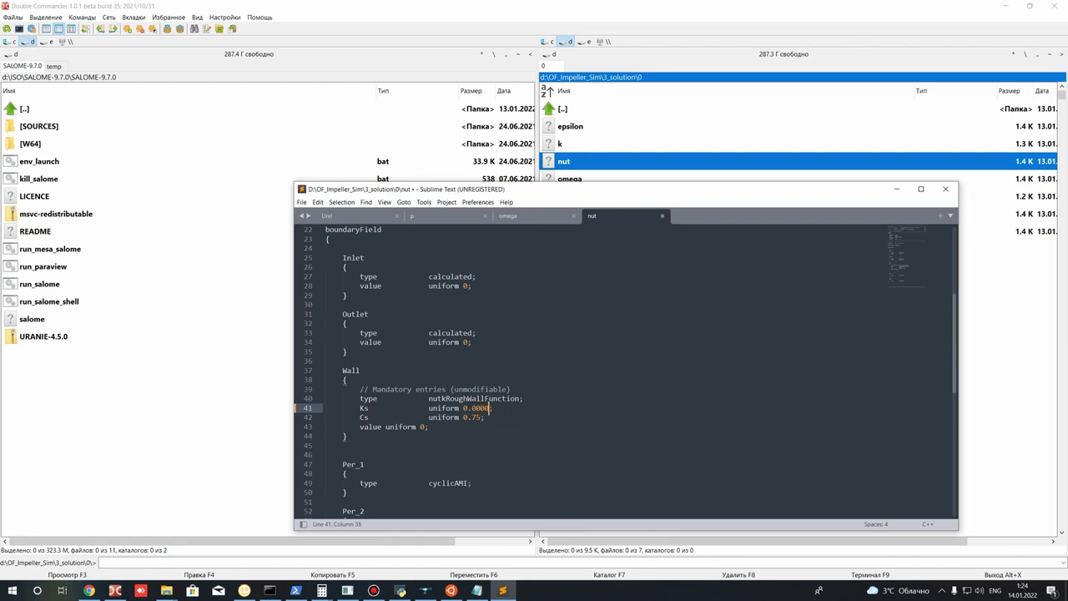
pyautogui.press('BackSpace')
pyautogui.write('2')
pyautogui.press('BackSpace')
pyautogui.press('BackSpace')
pyautogui.write('2')
# Step: Restore the Wall's Ks value to uniform 0.0
pyautogui.moveTo(482, 408); pyautogui.dragTo(487, 409)
pyautogui.click(485, 409)
pyautogui.write('0')
pyautogui.click(489, 417)
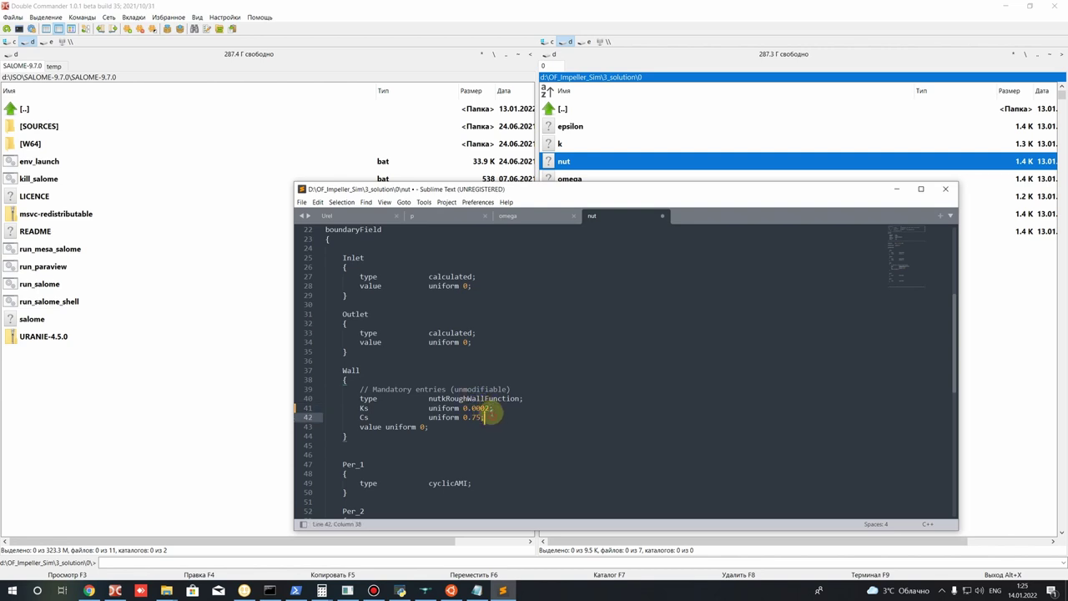
pyautogui.click(531, 427)
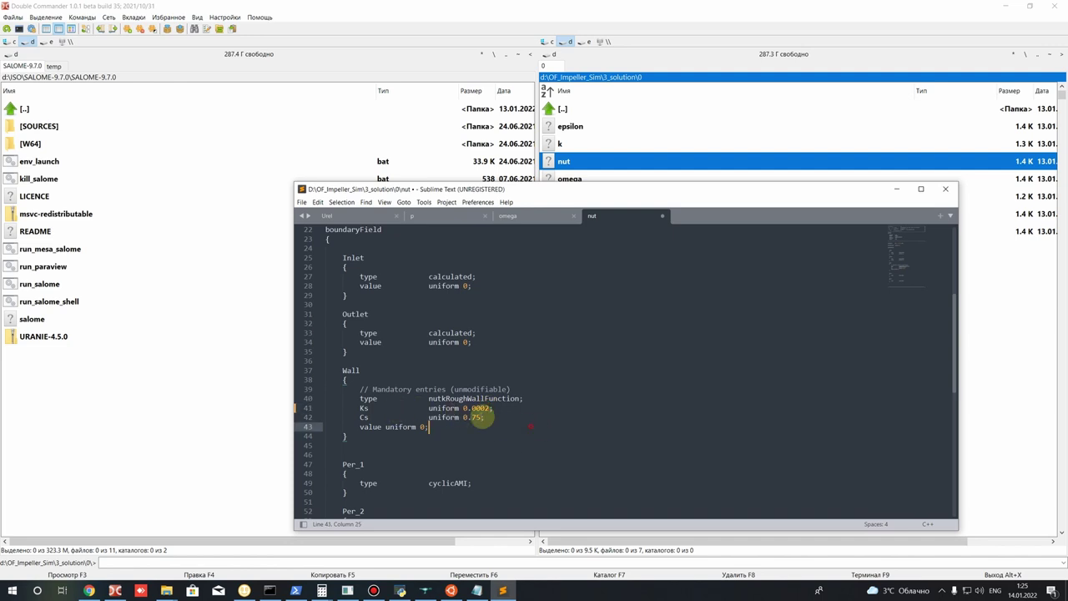
pyautogui.moveTo(484, 408); pyautogui.dragTo(489, 409)
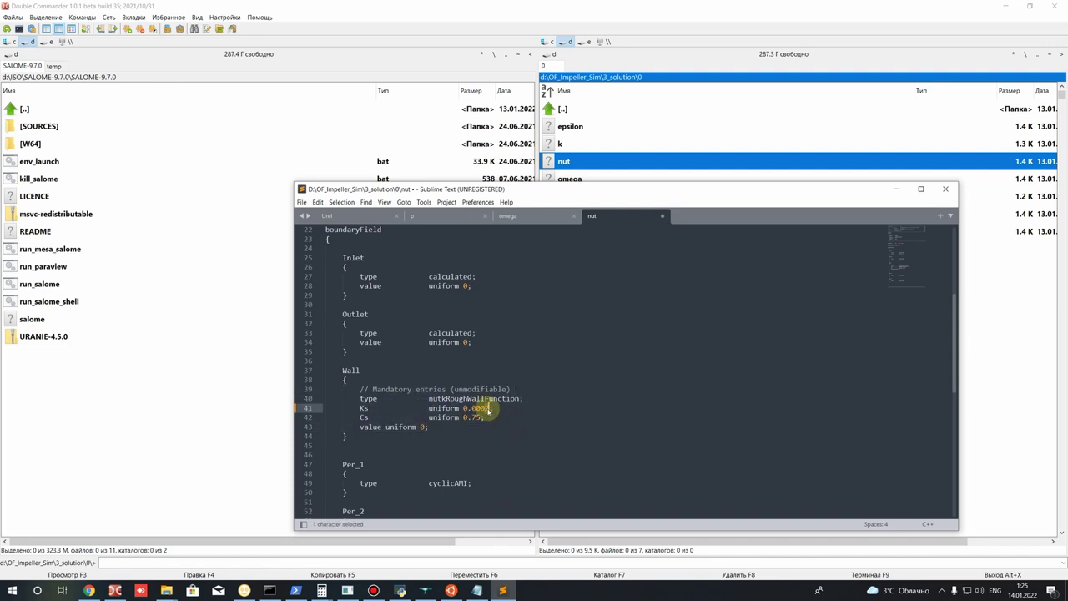
pyautogui.press('BackSpace')
pyautogui.press('BackSpace')
pyautogui.press('BackSpace')
pyautogui.click(445, 408)
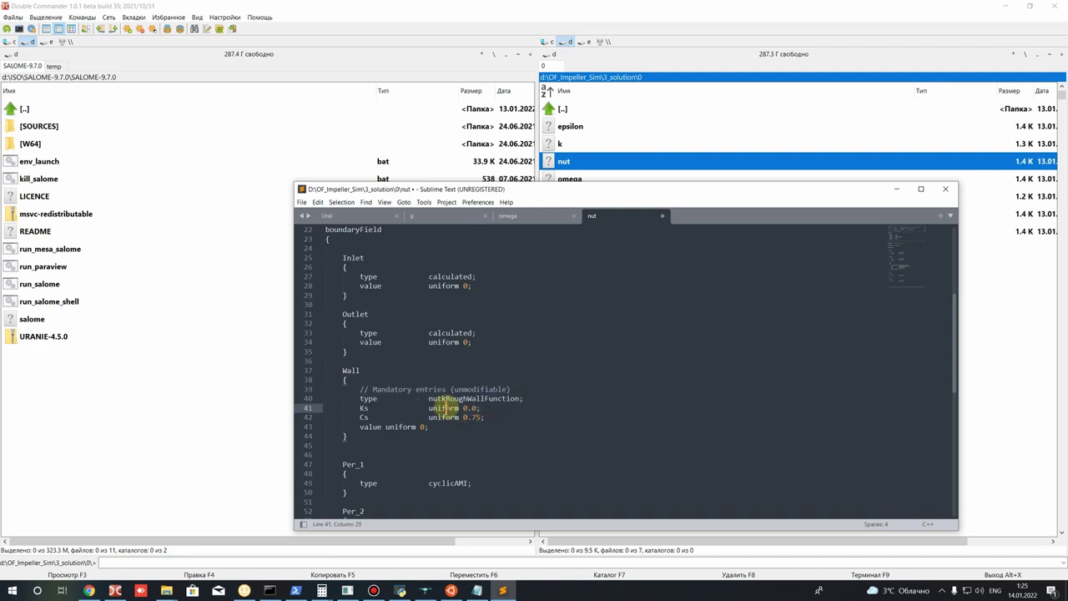
# Step: Save and close the nut file, then minimize Sublime Text
pyautogui.hotkey('ctrl', 's')
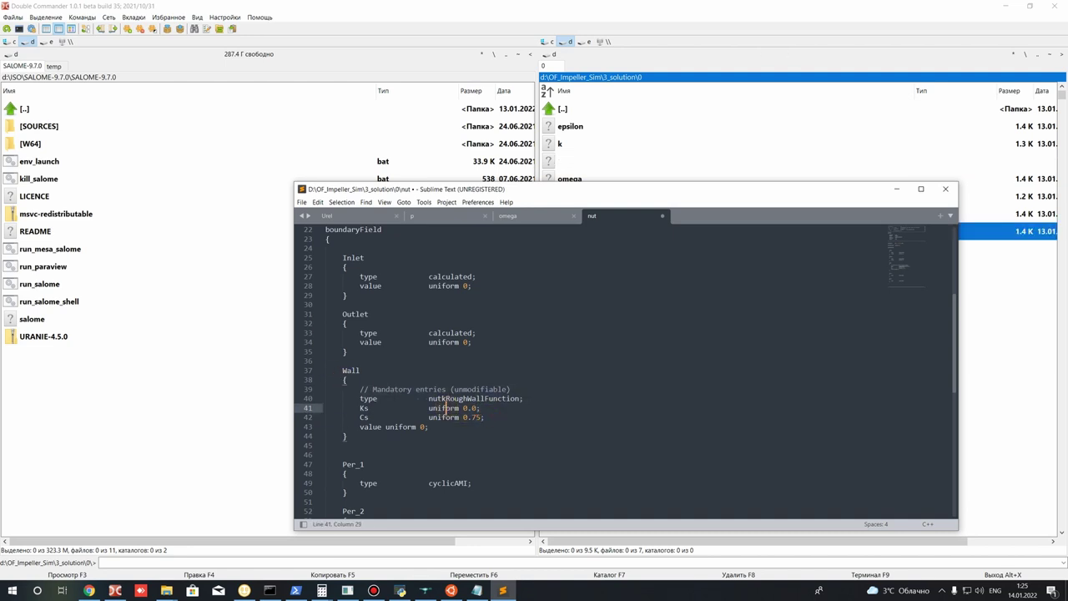
pyautogui.click(495, 417)
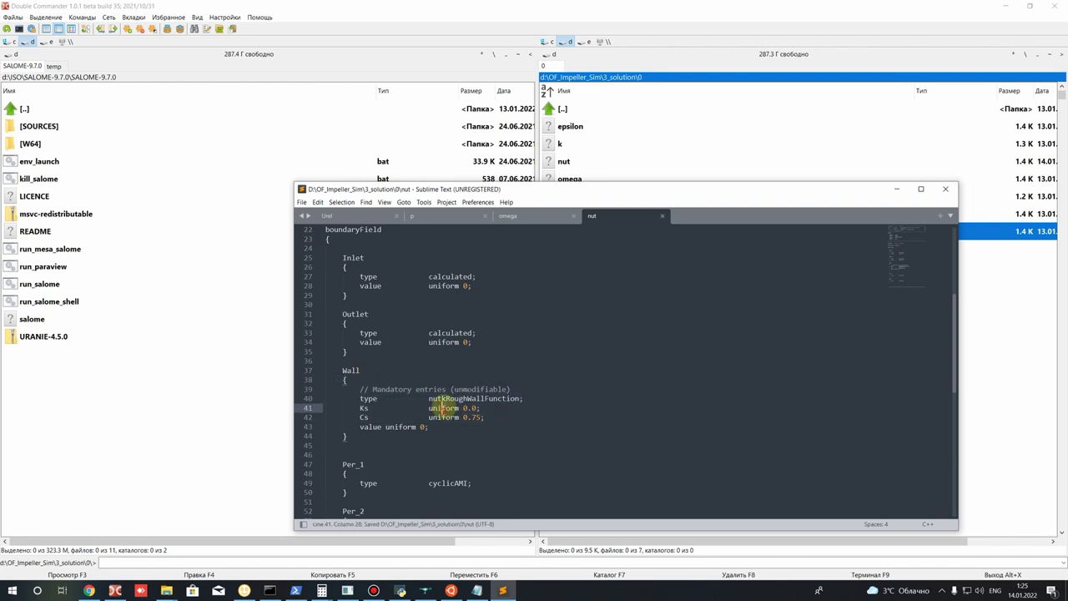
pyautogui.click(663, 216)
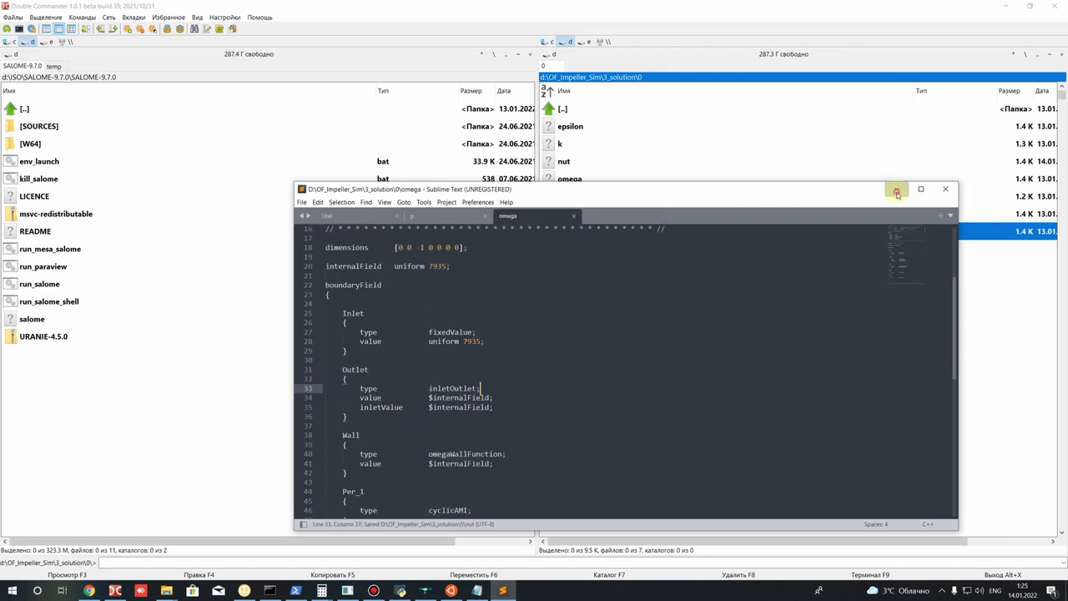
pyautogui.click(897, 189)
# Step: Open k in Sublime Text and check the inlet fixedValue 0.07935 and the outlet inletOutlet type
pyautogui.rightClick(561, 144)
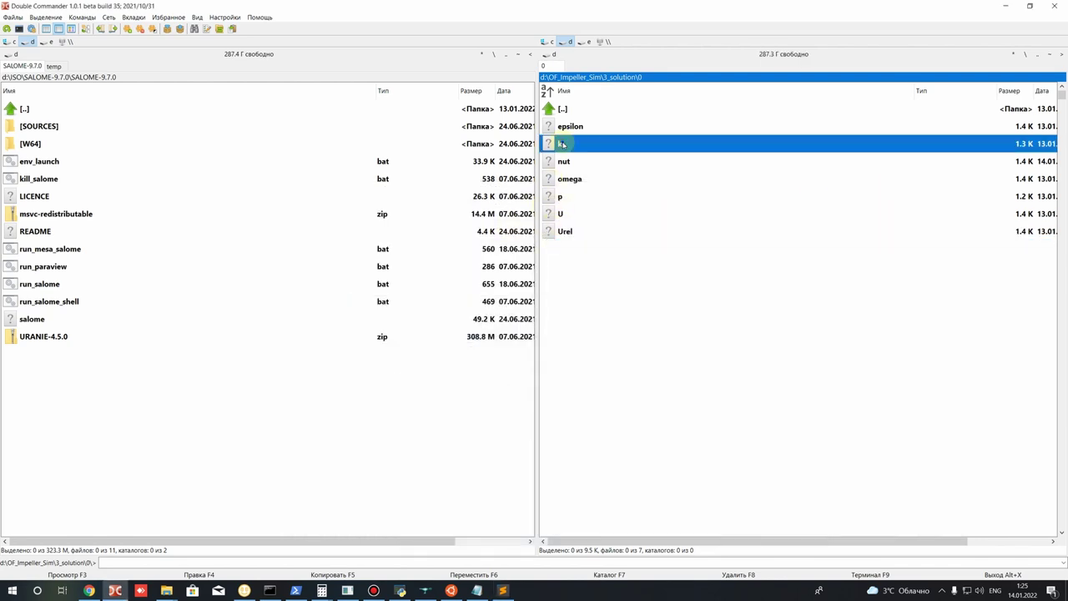
pyautogui.click(601, 169)
pyautogui.scroll(-2, 416, 317)
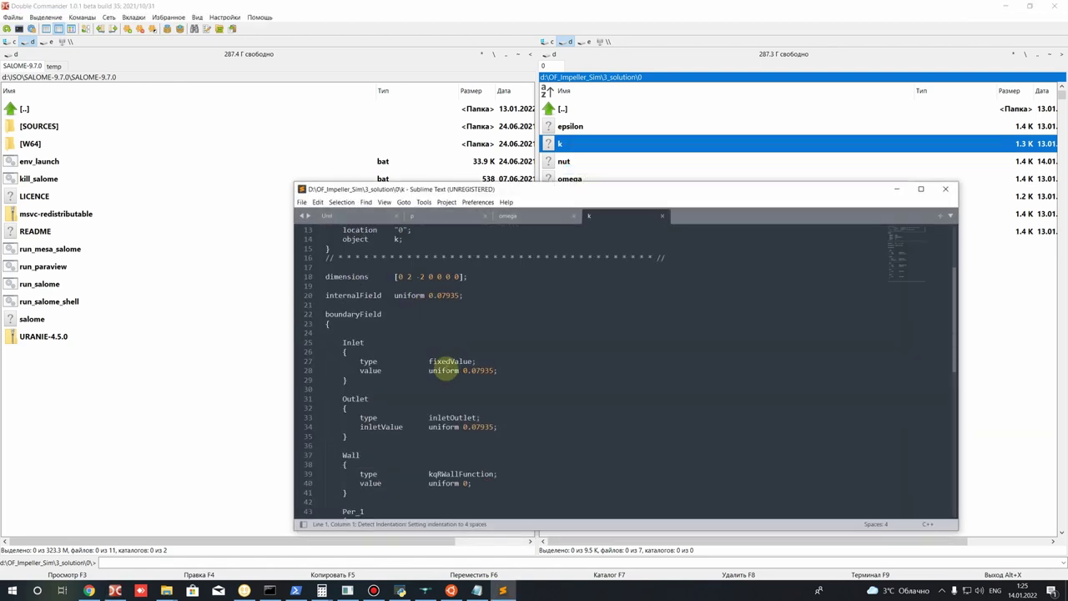
pyautogui.doubleClick(451, 361)
pyautogui.click(463, 370)
pyautogui.keyDown('shift'); pyautogui.click(507, 371); pyautogui.keyUp('shift')
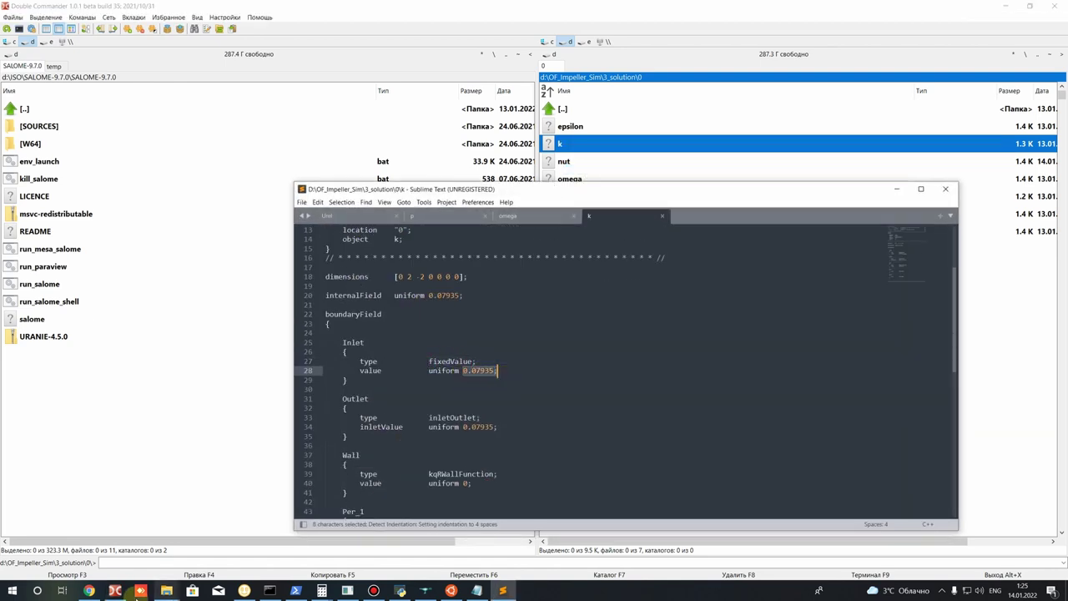
pyautogui.scroll(-2, 380, 376)
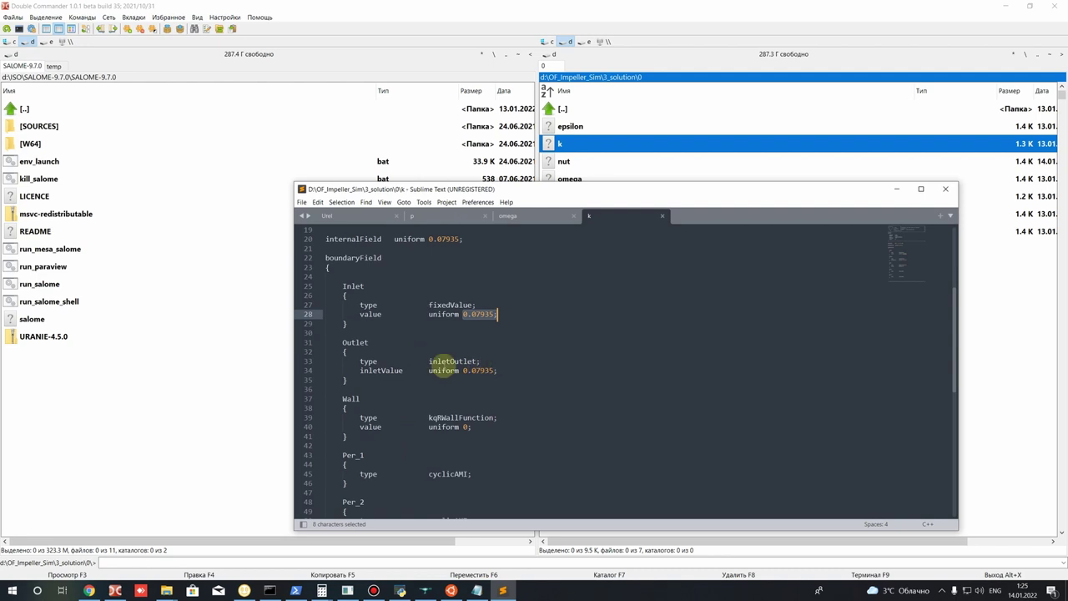
pyautogui.moveTo(429, 362); pyautogui.dragTo(483, 361)
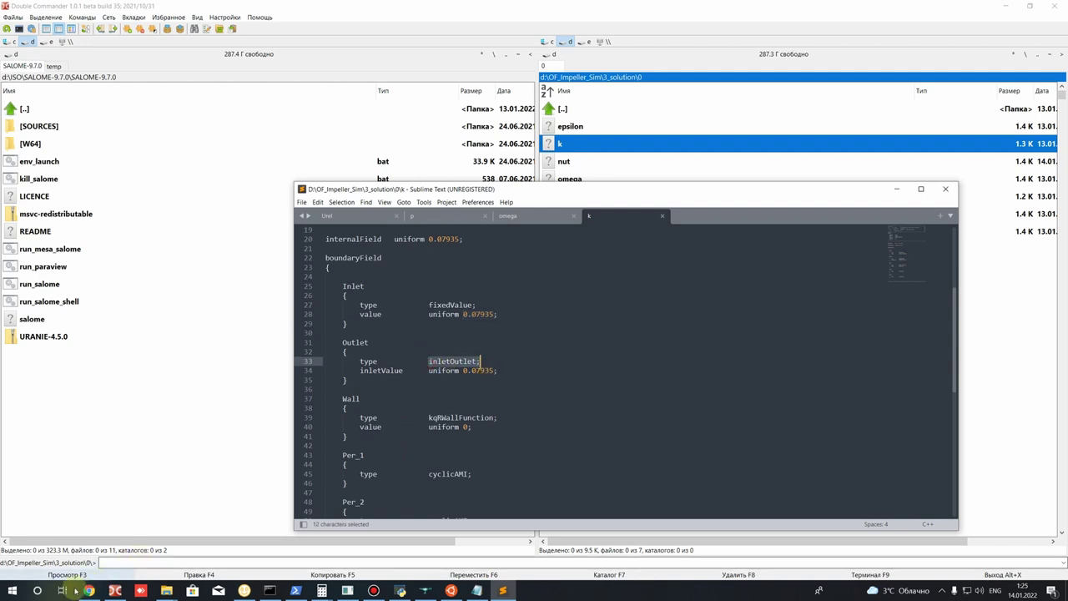
pyautogui.click(451, 380)
pyautogui.moveTo(429, 361); pyautogui.dragTo(511, 366)
# Step: Confirm the calculator's turbulence kinetic energy 0.07935 matches the k file
pyautogui.click(87, 591)
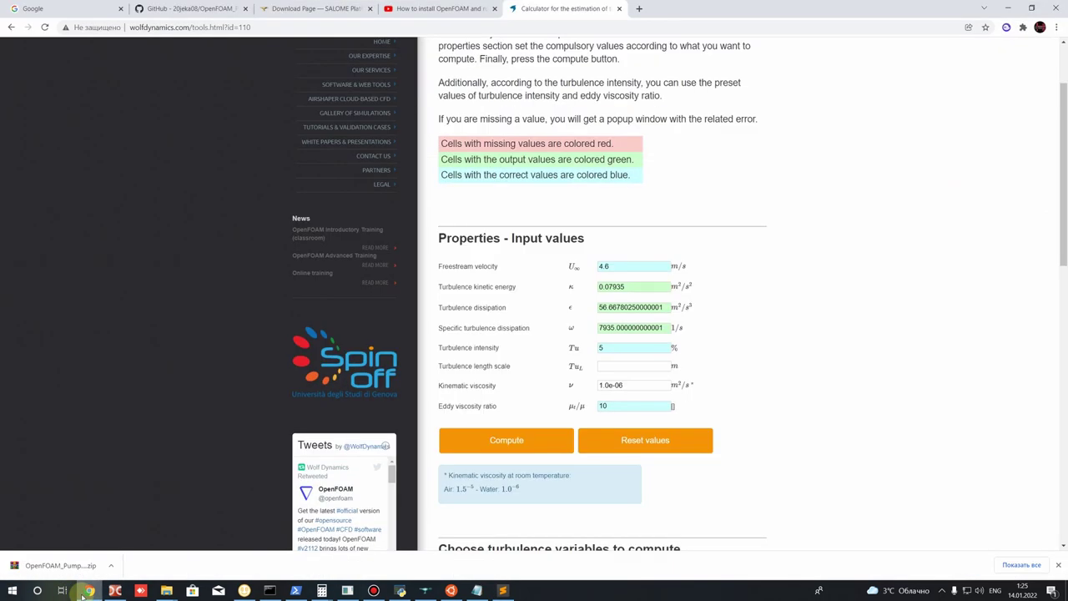
pyautogui.doubleClick(622, 287)
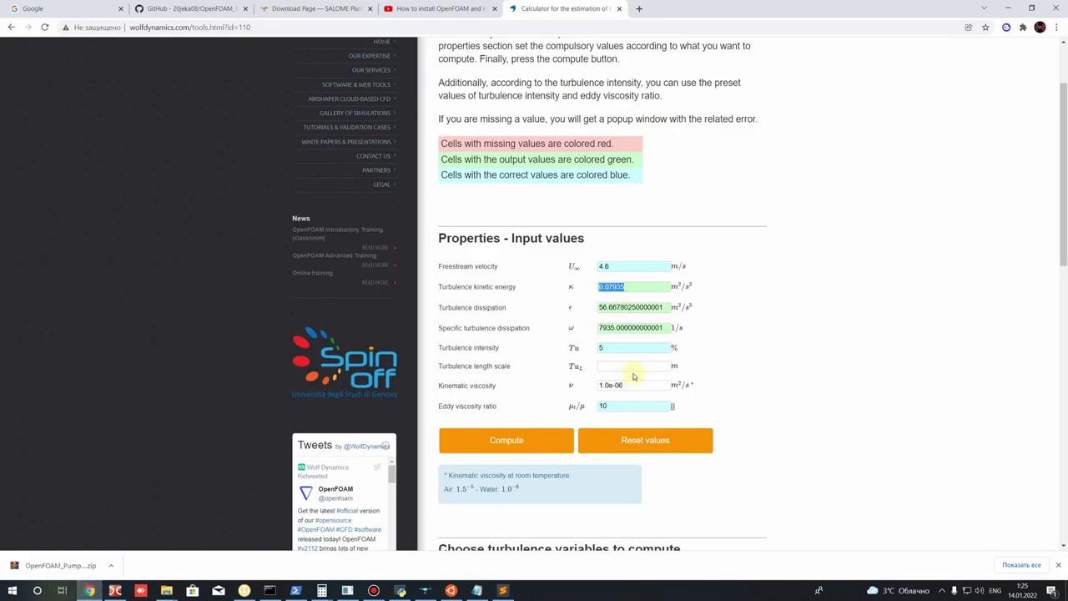
pyautogui.moveTo(473, 286); pyautogui.dragTo(546, 291)
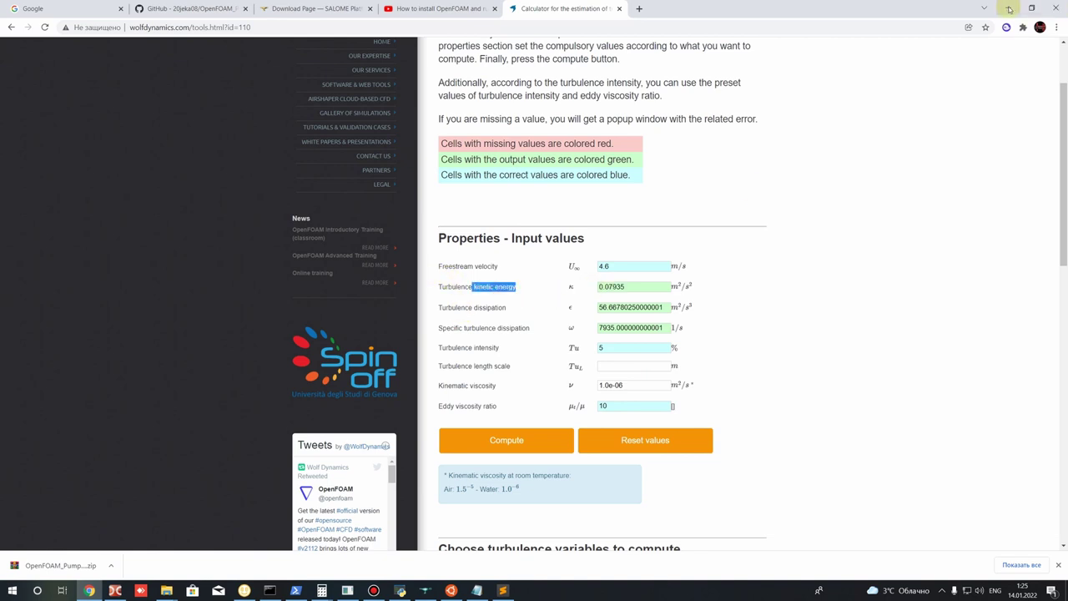
pyautogui.doubleClick(621, 286)
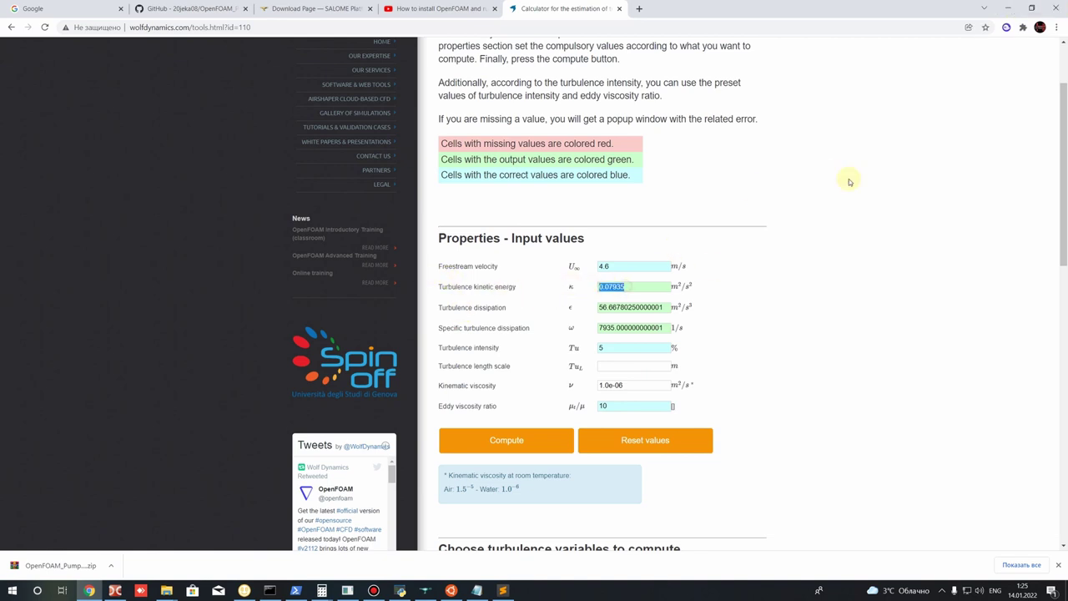
pyautogui.click(1012, 12)
pyautogui.moveTo(330, 333); pyautogui.dragTo(368, 342)
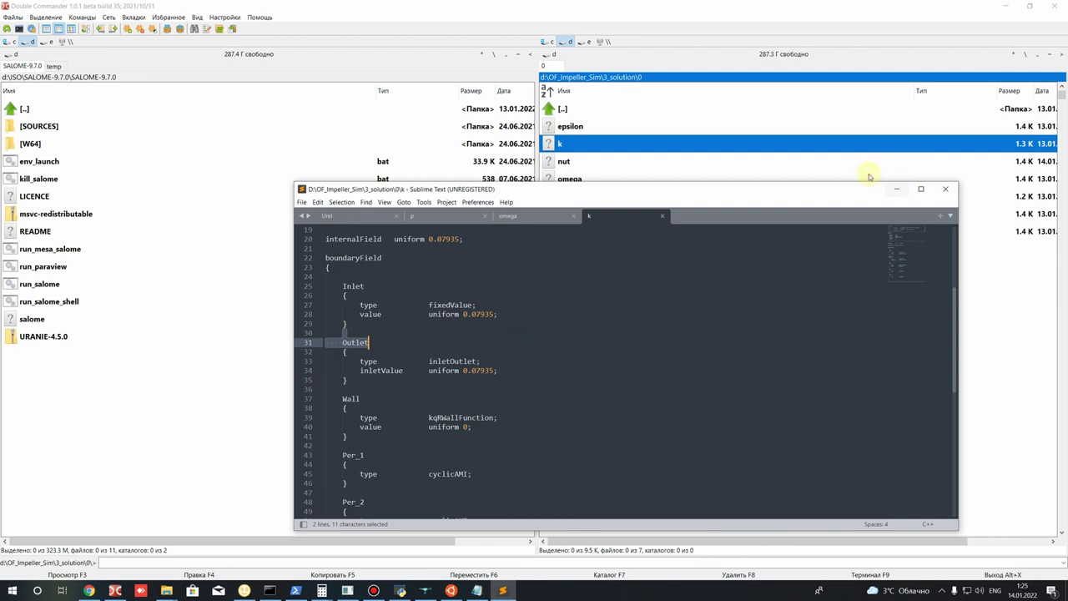
# Step: Check epsilon shows 56.6678025 in Sublime Text, close it, and go back up to 3_solution
pyautogui.click(897, 189)
pyautogui.rightClick(569, 126)
pyautogui.click(608, 148)
pyautogui.click(486, 361)
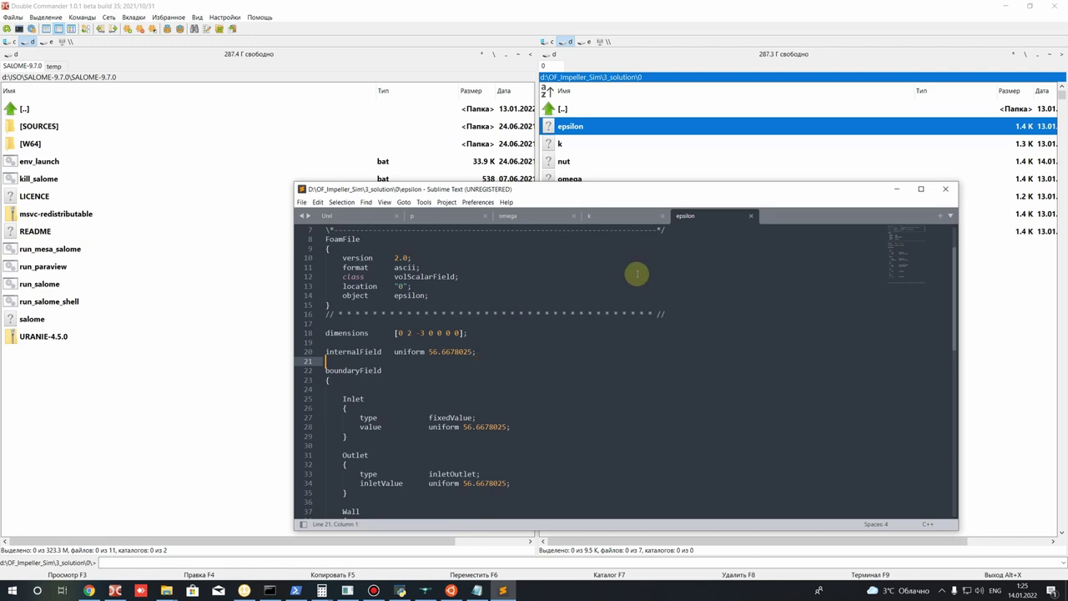
pyautogui.click(753, 220)
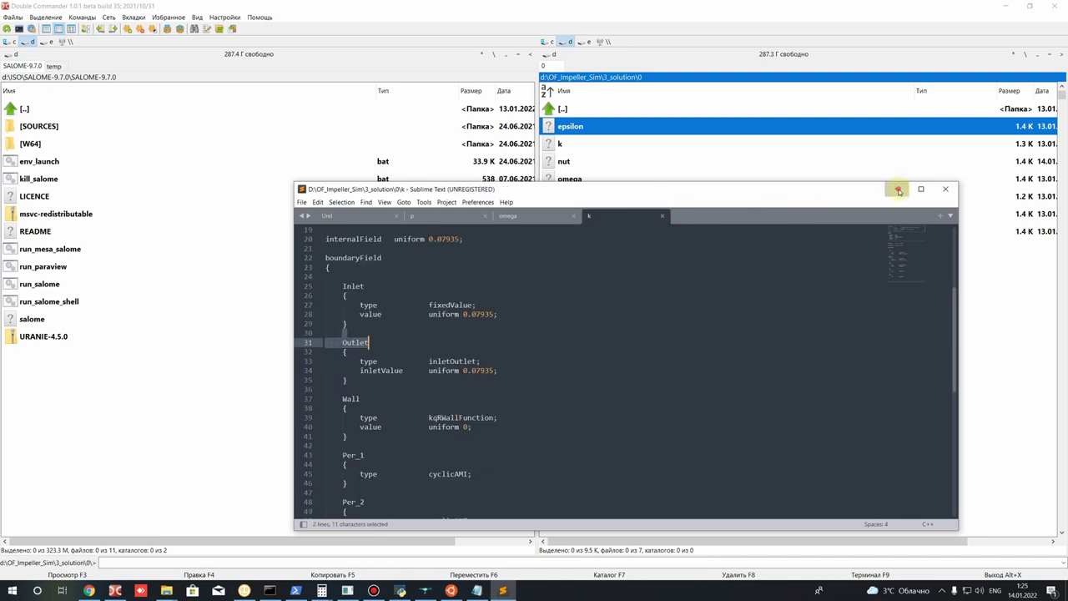
pyautogui.click(896, 189)
pyautogui.press('BackSpace')
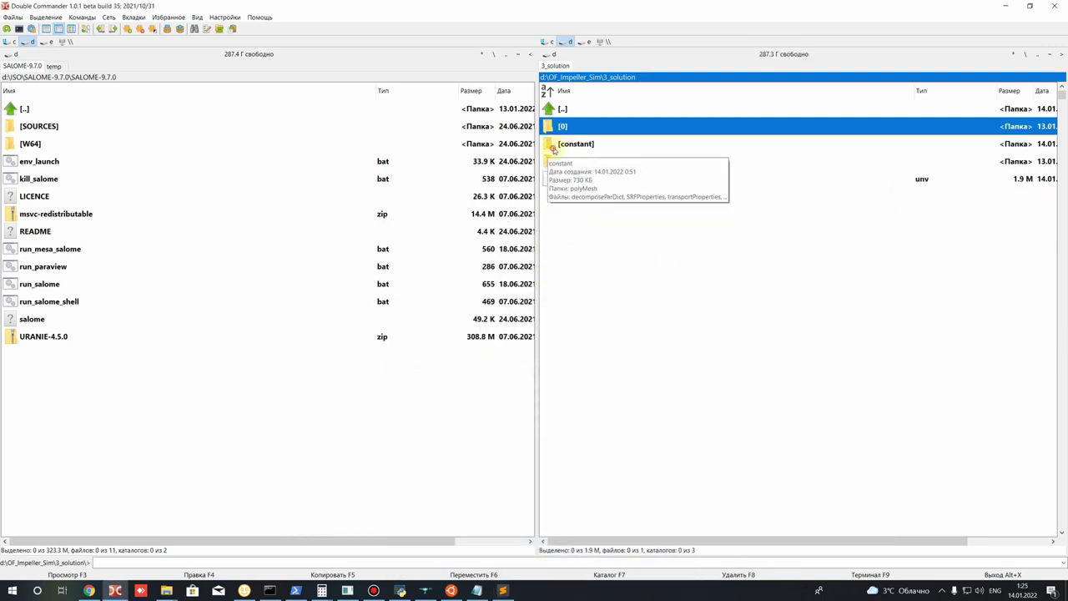
# Step: Open constant/decomposeParDict in Sublime Text and highlight numberOfSubdomains value 12
pyautogui.doubleClick(557, 144)
pyautogui.press('BackSpace')
pyautogui.doubleClick(564, 145)
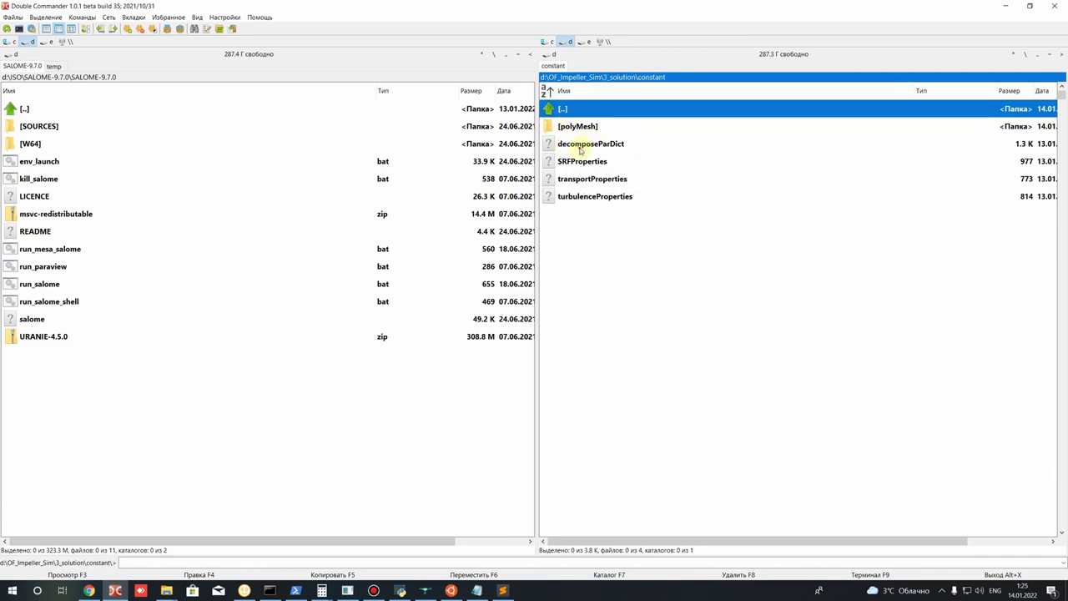
pyautogui.click(589, 147)
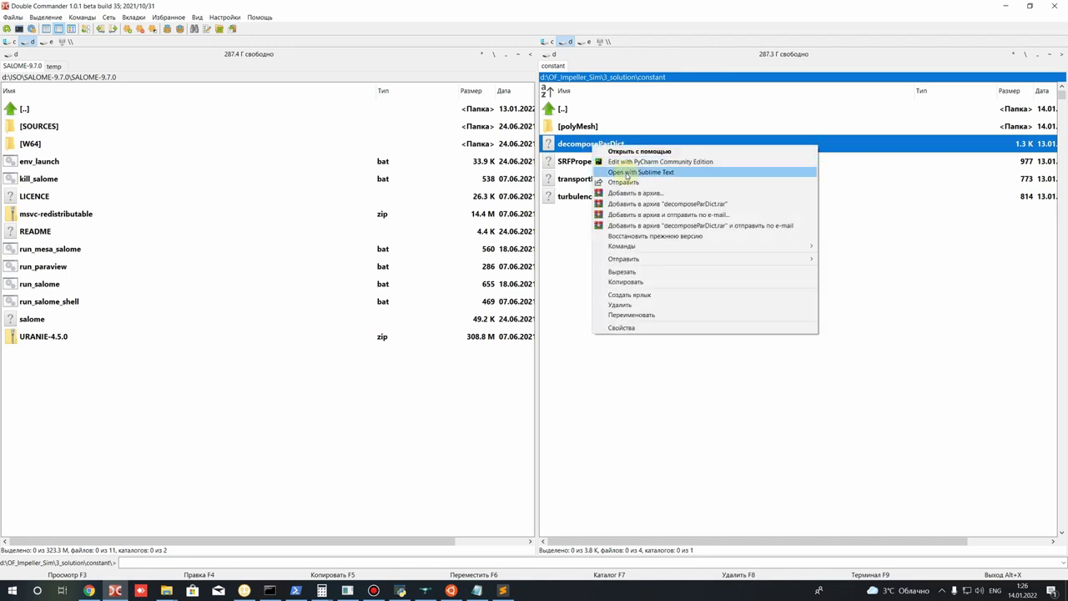
pyautogui.click(631, 172)
pyautogui.scroll(-5, 434, 351)
pyautogui.doubleClick(412, 324)
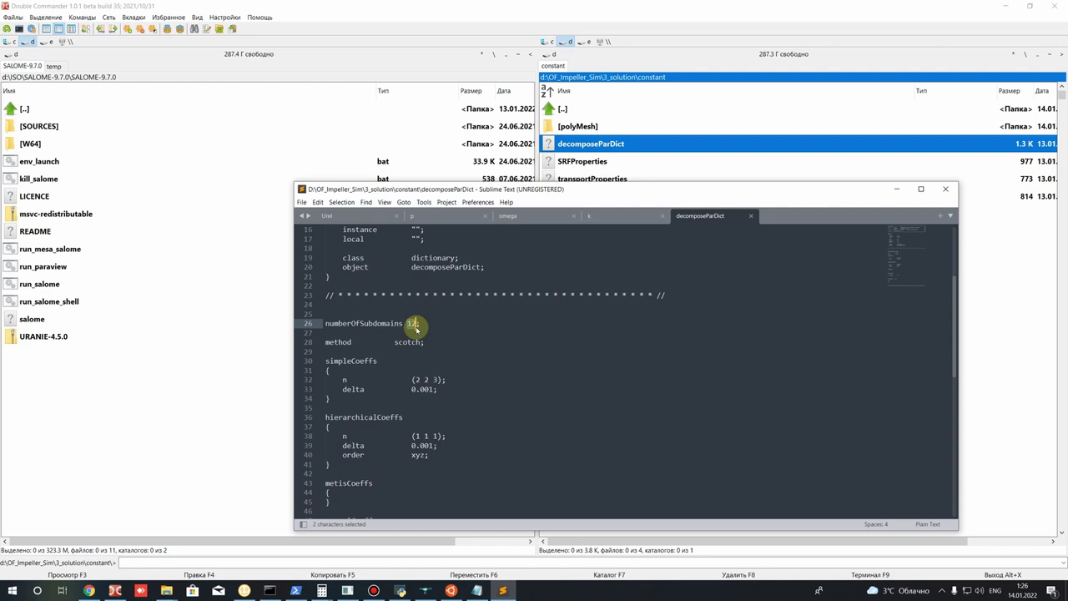
pyautogui.click(417, 329)
pyautogui.doubleClick(413, 323)
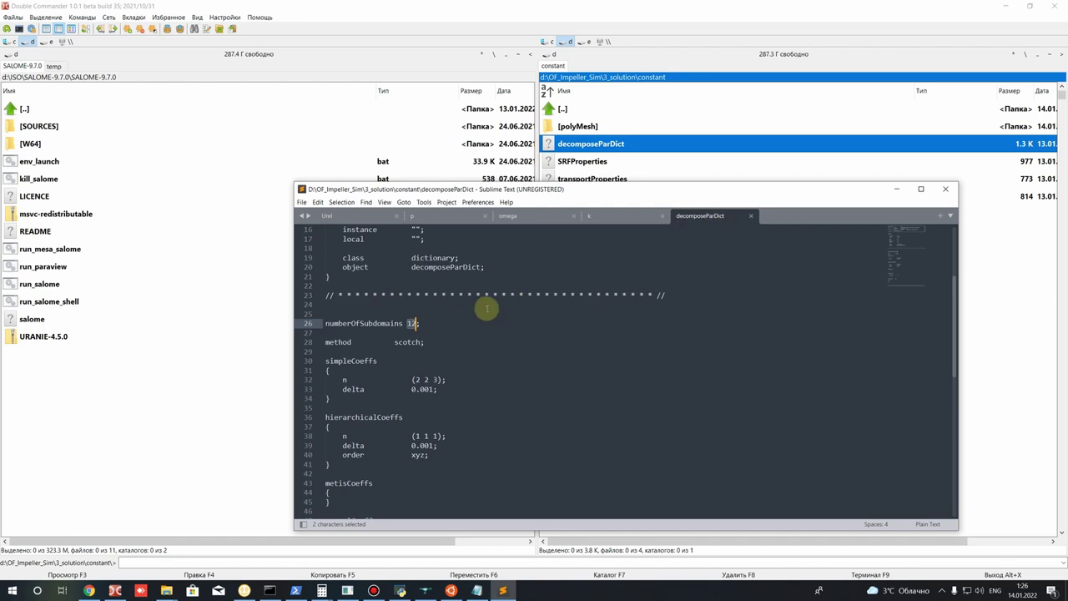
# Step: Inspect decomposeParDict's subdomain count 12 and the simpleCoeffs n vector (2 2 3)
pyautogui.moveTo(411, 323); pyautogui.dragTo(415, 323)
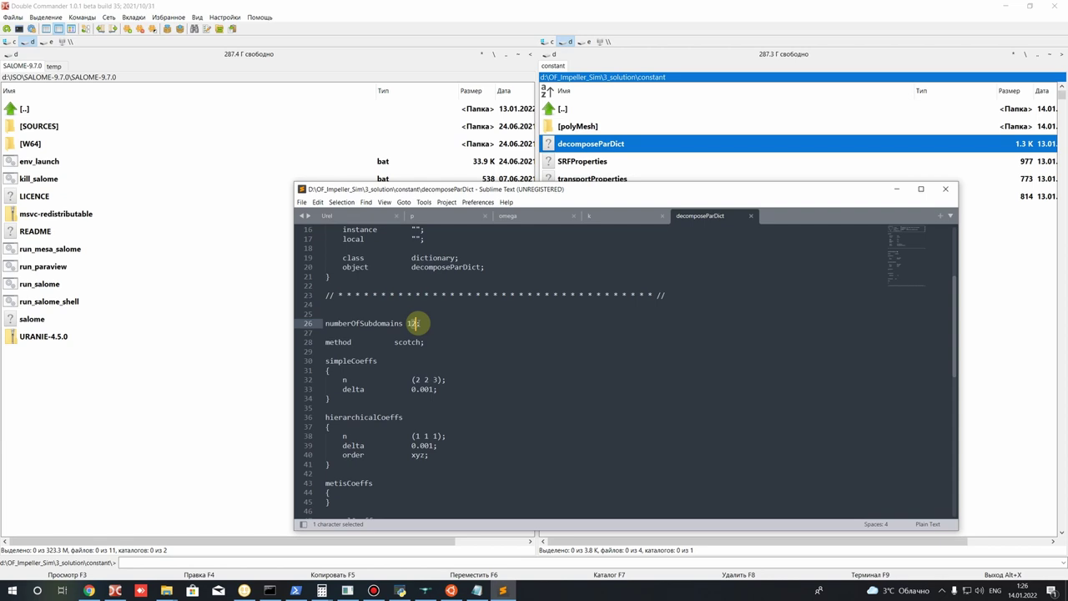
pyautogui.doubleClick(413, 323)
pyautogui.click(429, 342)
pyautogui.click(410, 320)
pyautogui.click(463, 377)
pyautogui.scroll(-1, 328, 357)
pyautogui.scroll(-2, 436, 350)
pyautogui.scroll(2, 417, 369)
pyautogui.moveTo(416, 380); pyautogui.dragTo(443, 380)
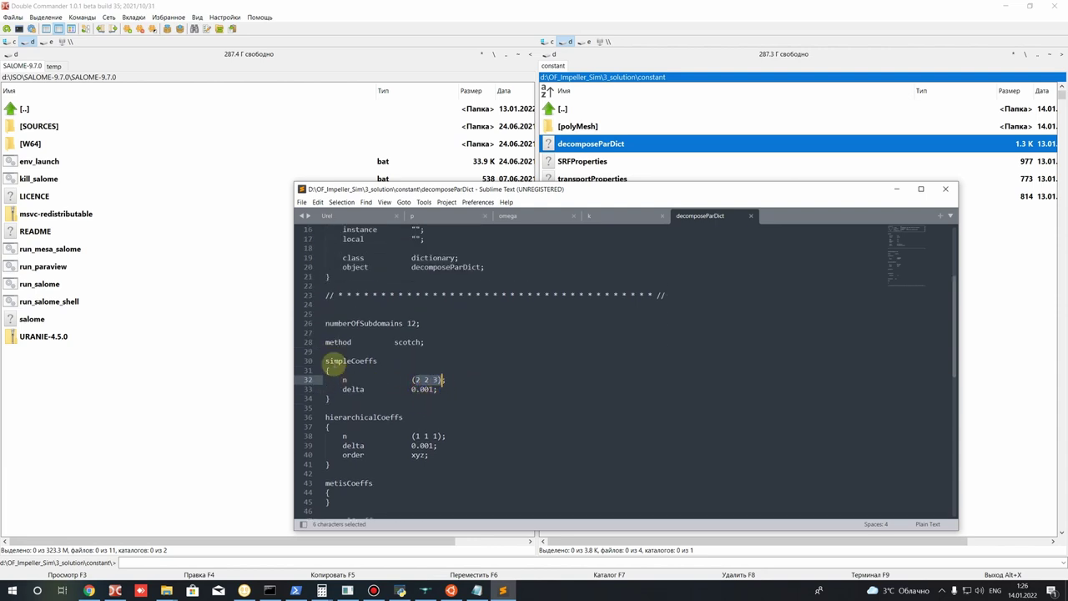
pyautogui.click(438, 399)
pyautogui.click(417, 380)
pyautogui.click(438, 398)
pyautogui.moveTo(423, 380); pyautogui.dragTo(428, 379)
pyautogui.click(417, 380)
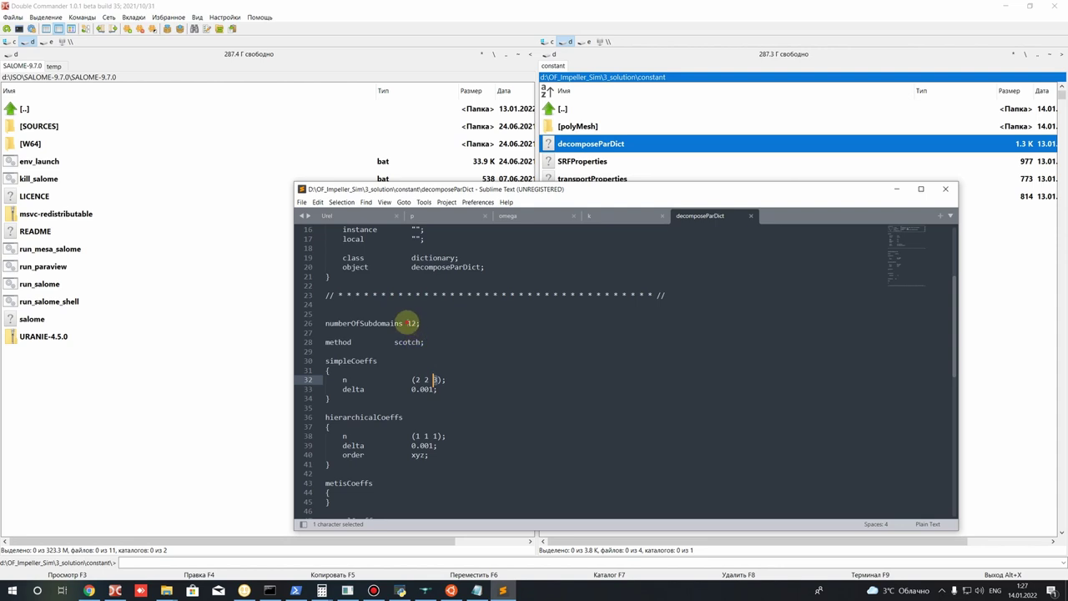
# Step: Try 8 subdomains and an edited n vector, then revert to 12 subdomains and (2 2 3) and save
pyautogui.doubleClick(412, 323)
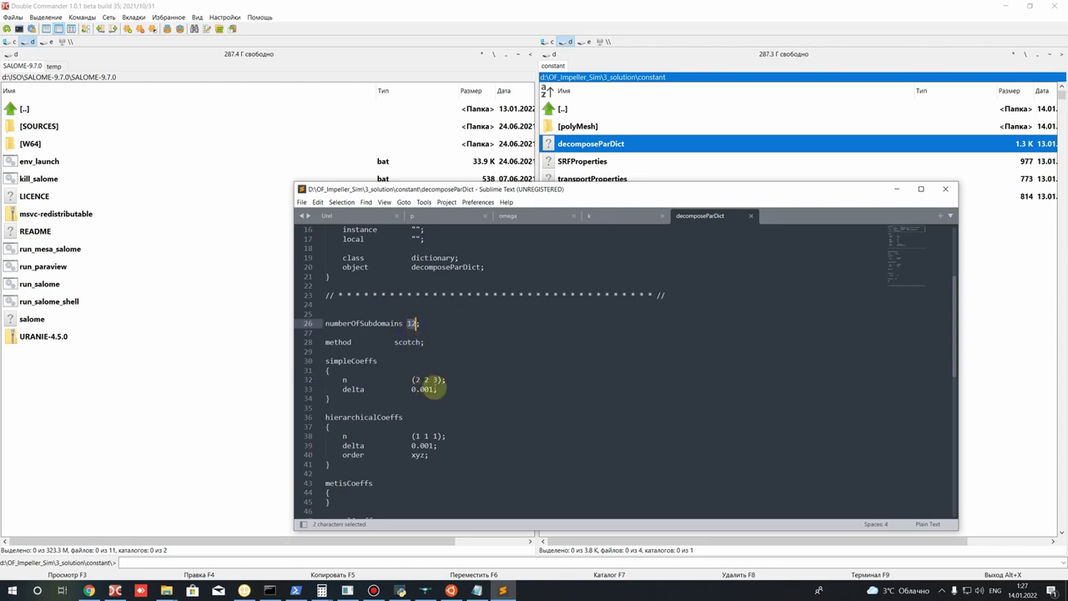
pyautogui.write('8')
pyautogui.moveTo(420, 379); pyautogui.dragTo(430, 379)
pyautogui.click(466, 379)
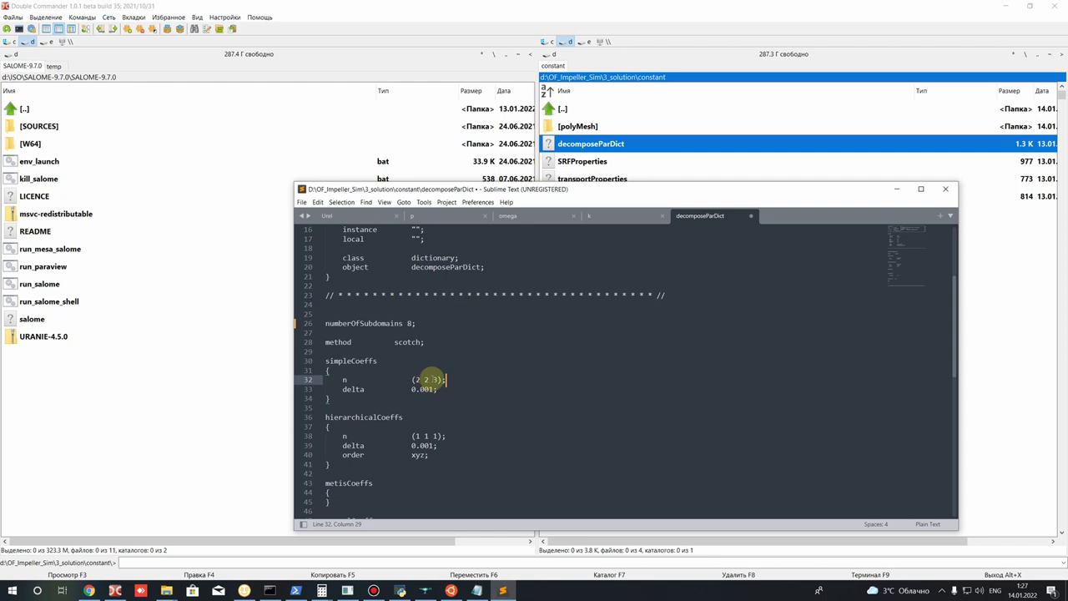
pyautogui.press('Left')
pyautogui.press('Left')
pyautogui.press('BackSpace')
pyautogui.write('2')
pyautogui.moveTo(413, 381); pyautogui.dragTo(436, 378)
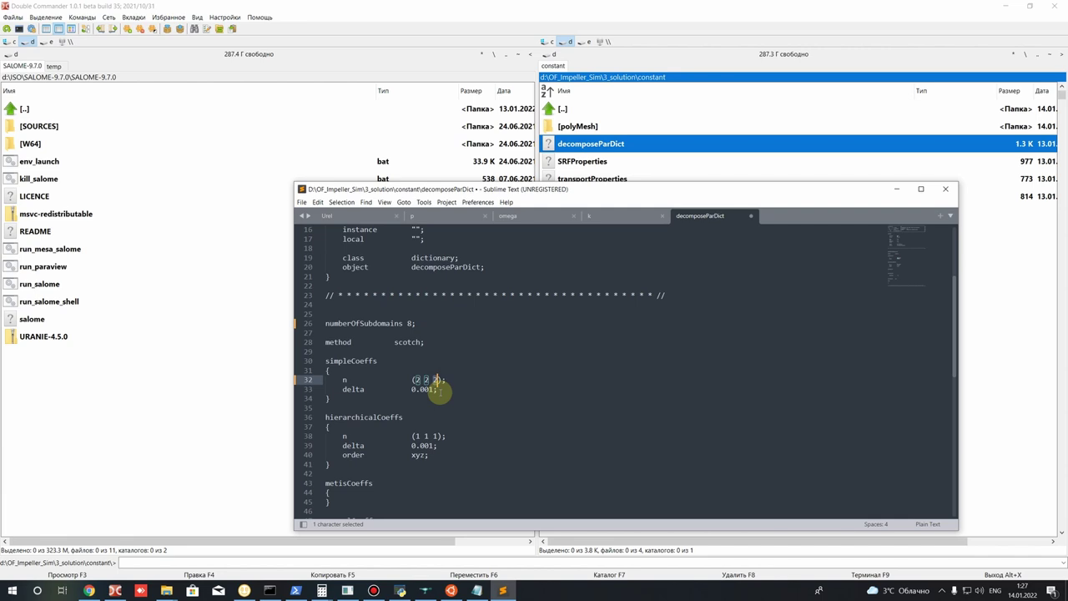
pyautogui.hotkey('ctrl', 'z')
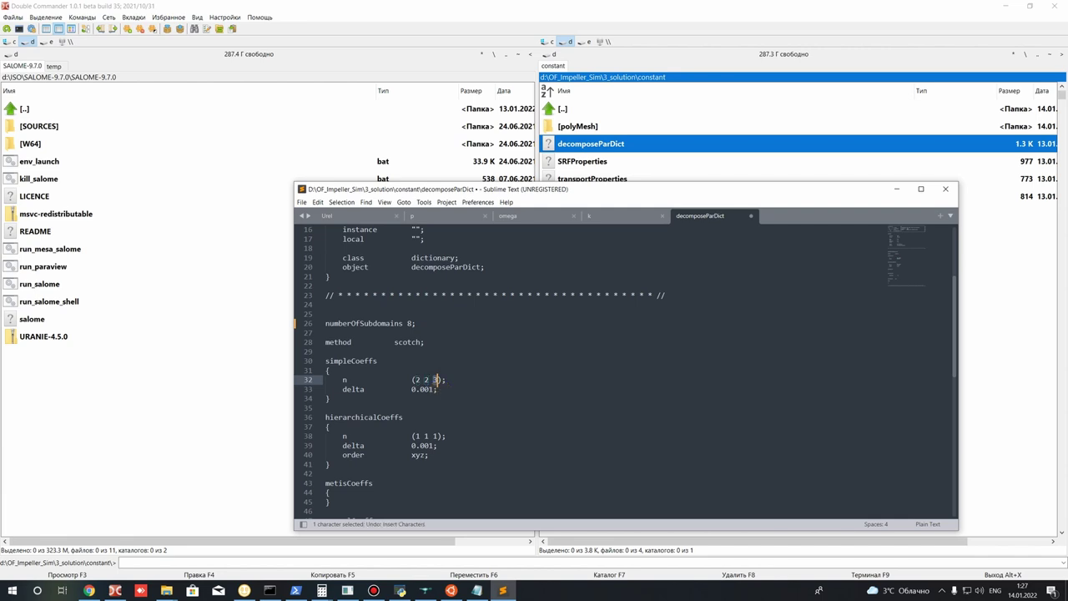
pyautogui.doubleClick(411, 323)
pyautogui.write('12')
pyautogui.hotkey('ctrl', 's')
# Step: Scroll through decomposeParDict's coefficient blocks and clear the selection
pyautogui.scroll(-4, 434, 359)
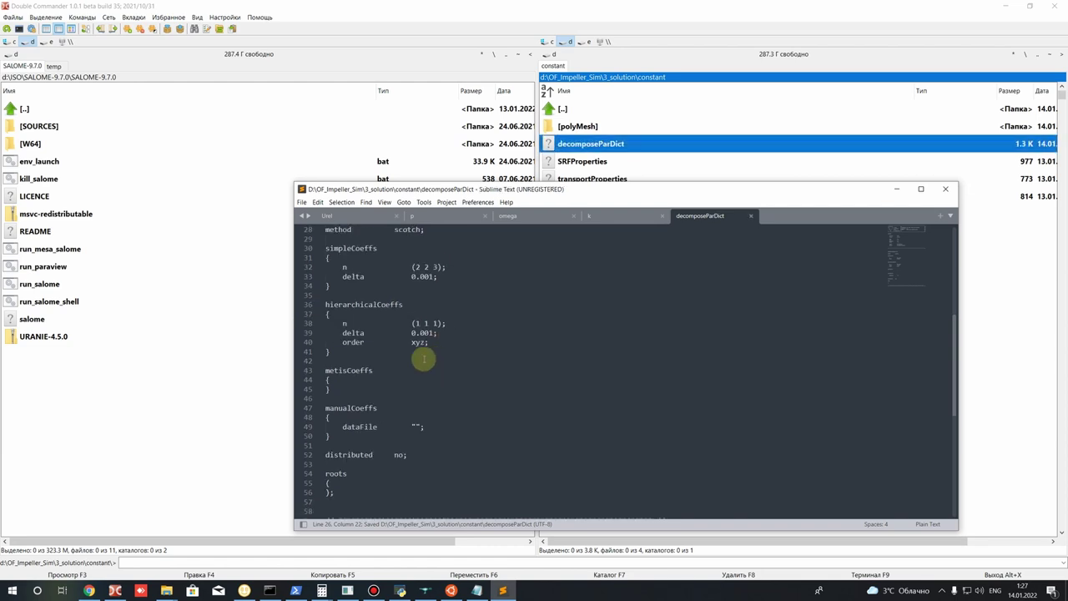
pyautogui.scroll(-2, 400, 358)
pyautogui.scroll(5, 403, 378)
pyautogui.moveTo(463, 427); pyautogui.dragTo(327, 305)
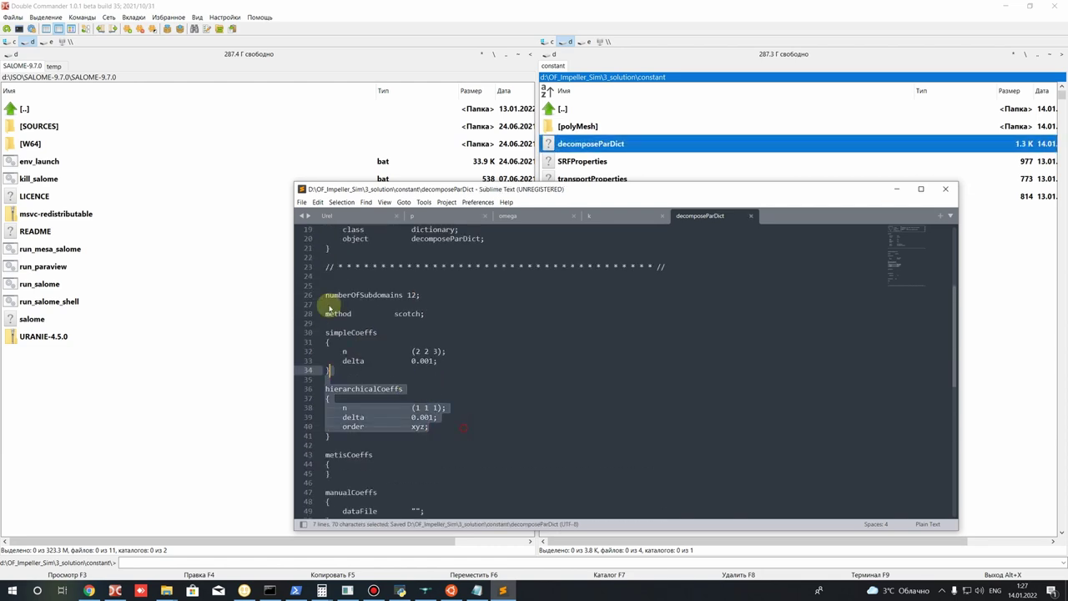
pyautogui.scroll(-4, 476, 412)
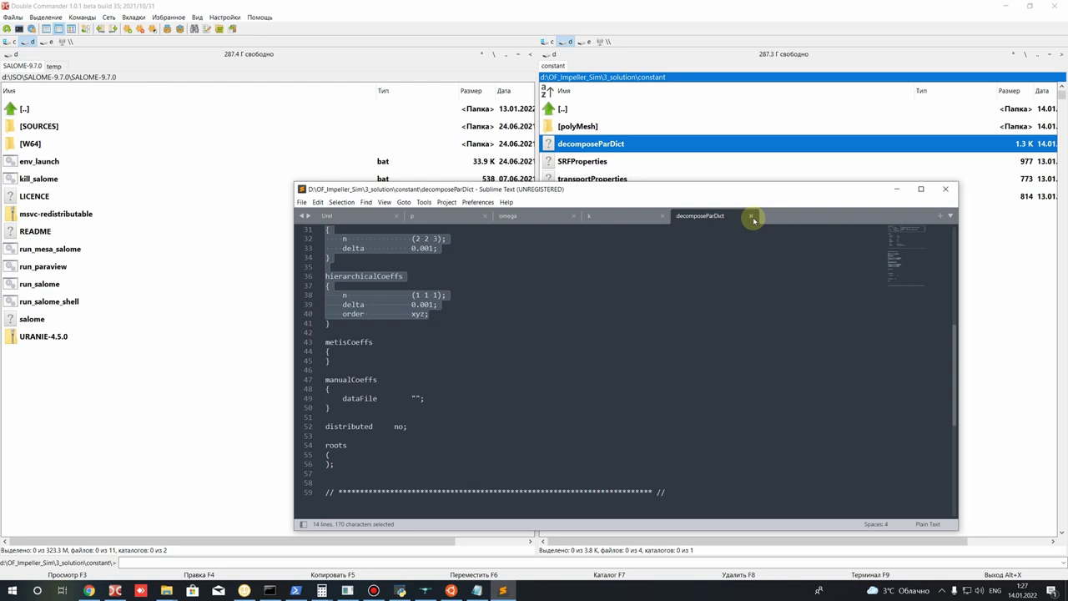
pyautogui.scroll(6, 506, 351)
pyautogui.click(401, 379)
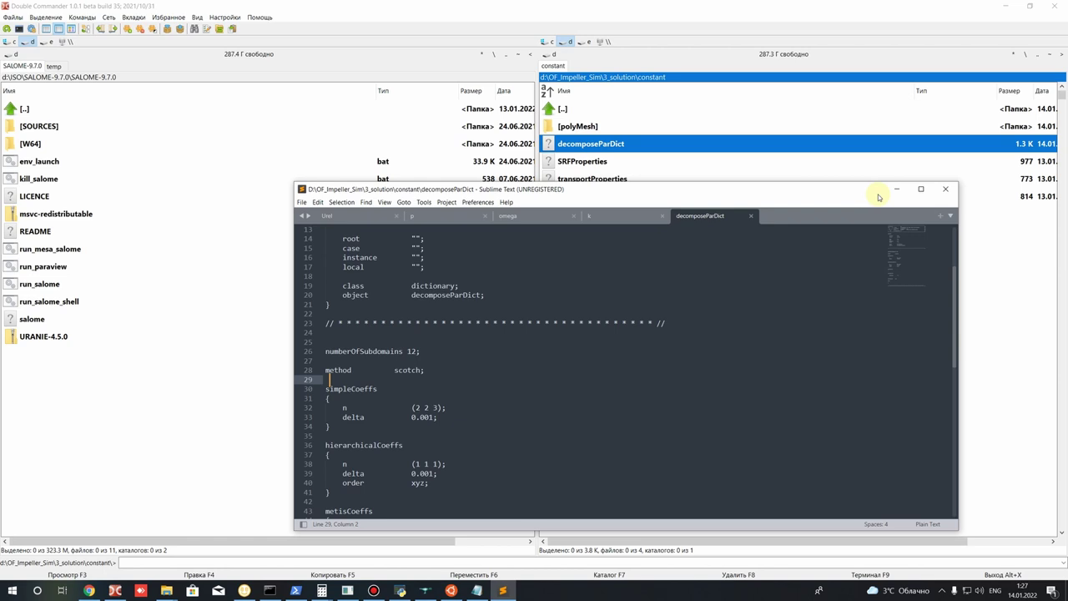
# Step: Close decomposeParDict and open SRFProperties from the constant folder in Sublime Text
pyautogui.click(751, 216)
pyautogui.click(896, 189)
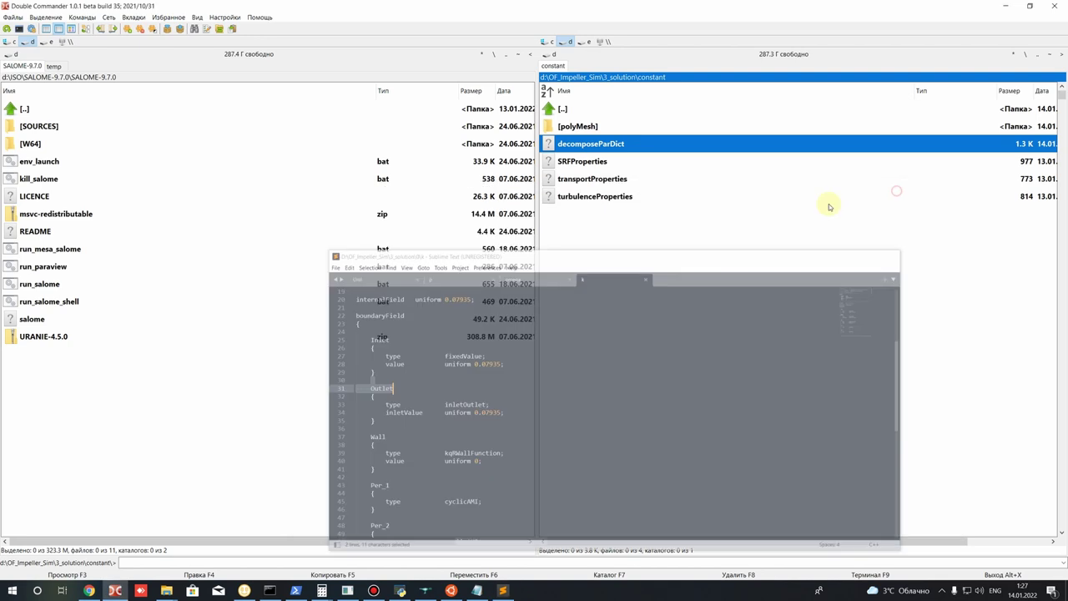
pyautogui.click(574, 162)
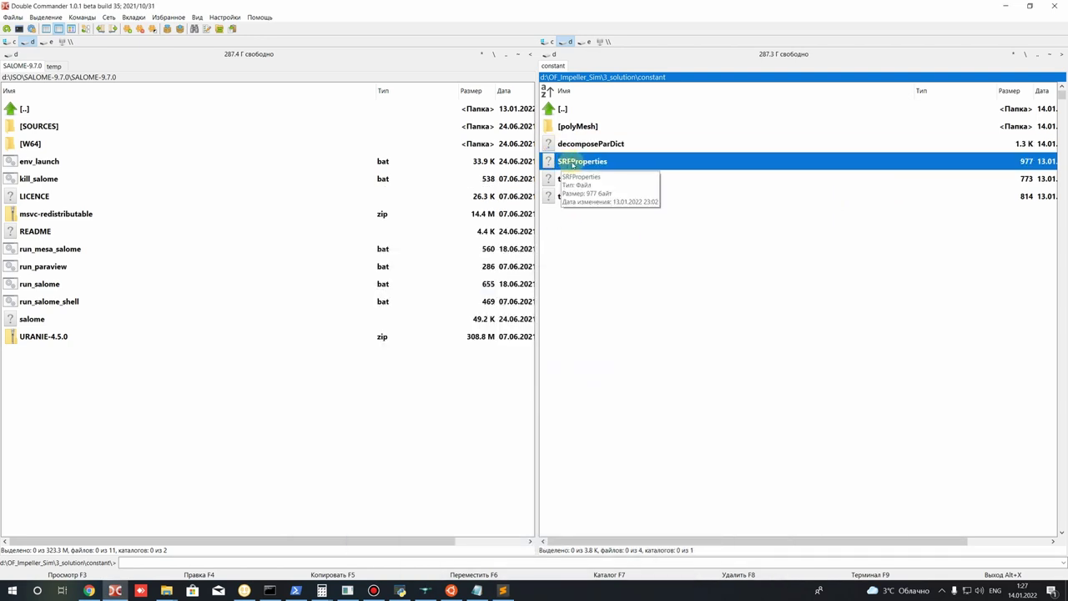
pyautogui.rightClick(572, 161)
pyautogui.click(601, 188)
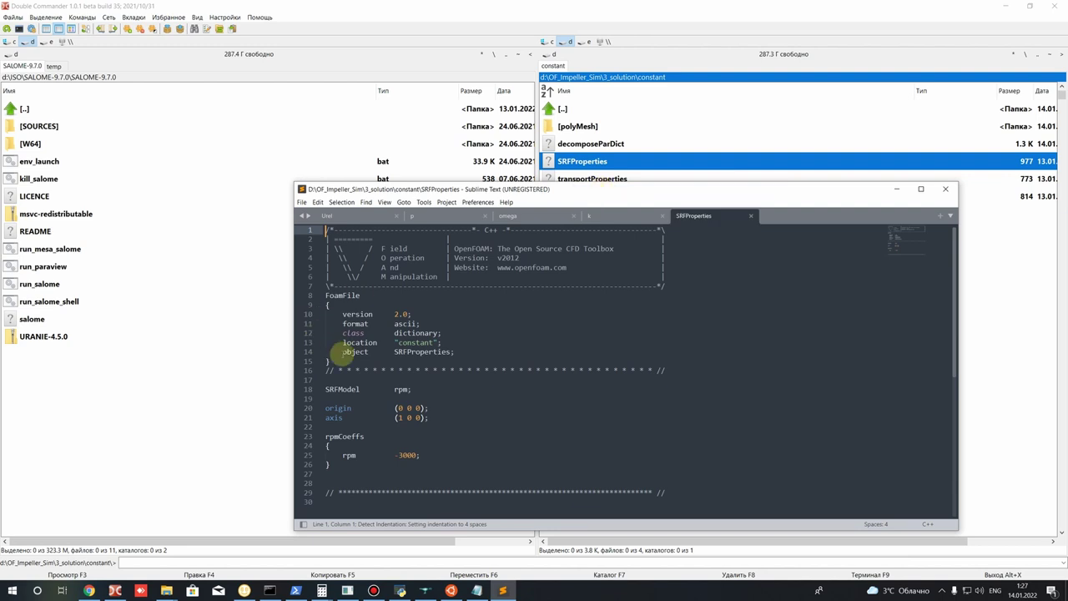
# Step: Check the SRF origin and axis (1 0 0), retyping the first axis component as 1
pyautogui.scroll(-3, 354, 352)
pyautogui.click(396, 305)
pyautogui.click(414, 323)
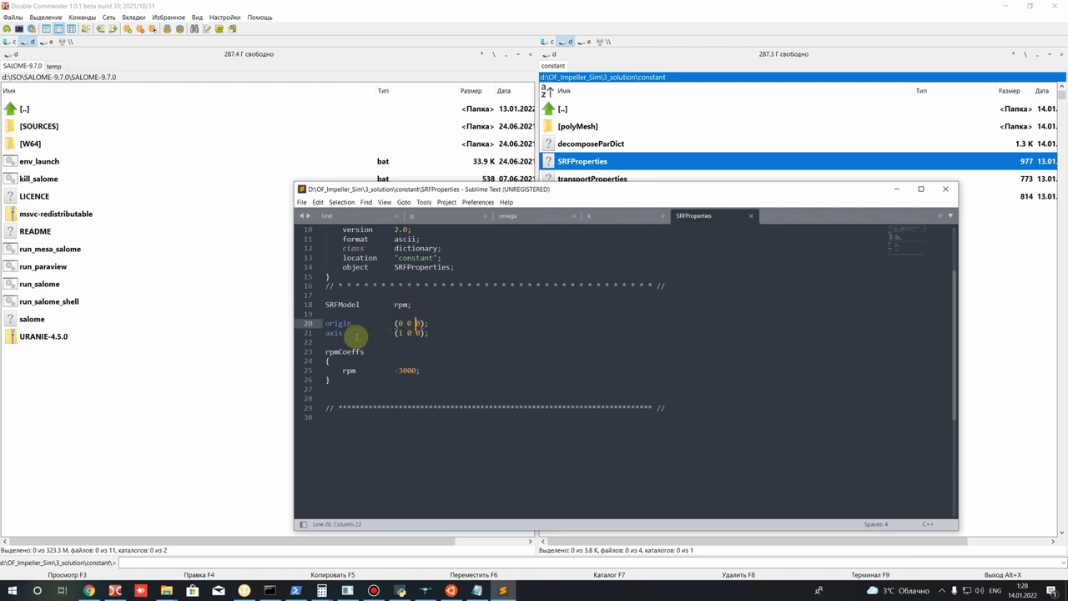
pyautogui.click(399, 333)
pyautogui.press('Delete')
pyautogui.write('1')
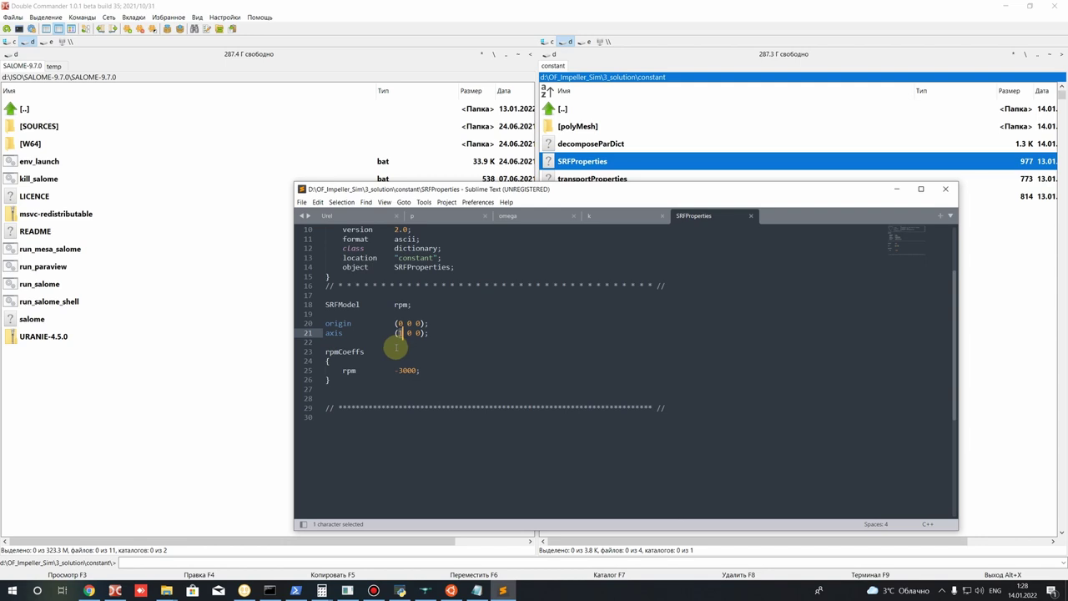
pyautogui.press('Down')
pyautogui.press('Down')
# Step: Rotate the blade mesh in the SALOME project to view it from other angles
pyautogui.click(427, 590)
pyautogui.scroll(3, 584, 348)
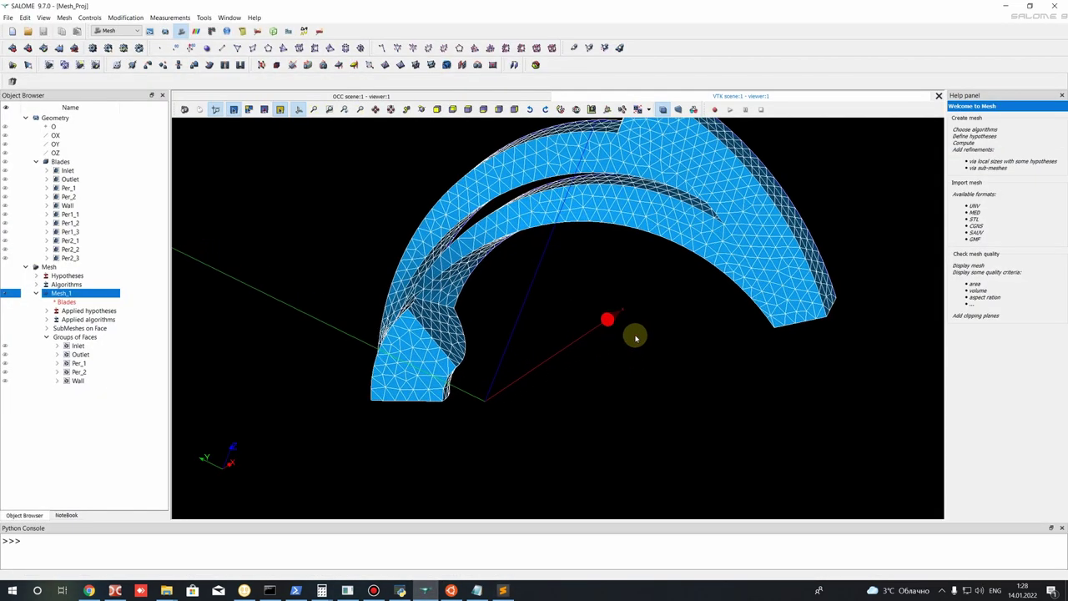
pyautogui.moveTo(453, 406)
pyautogui.mouseDown()
pyautogui.moveTo(637, 337)
pyautogui.moveTo(604, 339)
pyautogui.mouseUp()
pyautogui.moveTo(510, 386); pyautogui.dragTo(875, 282)
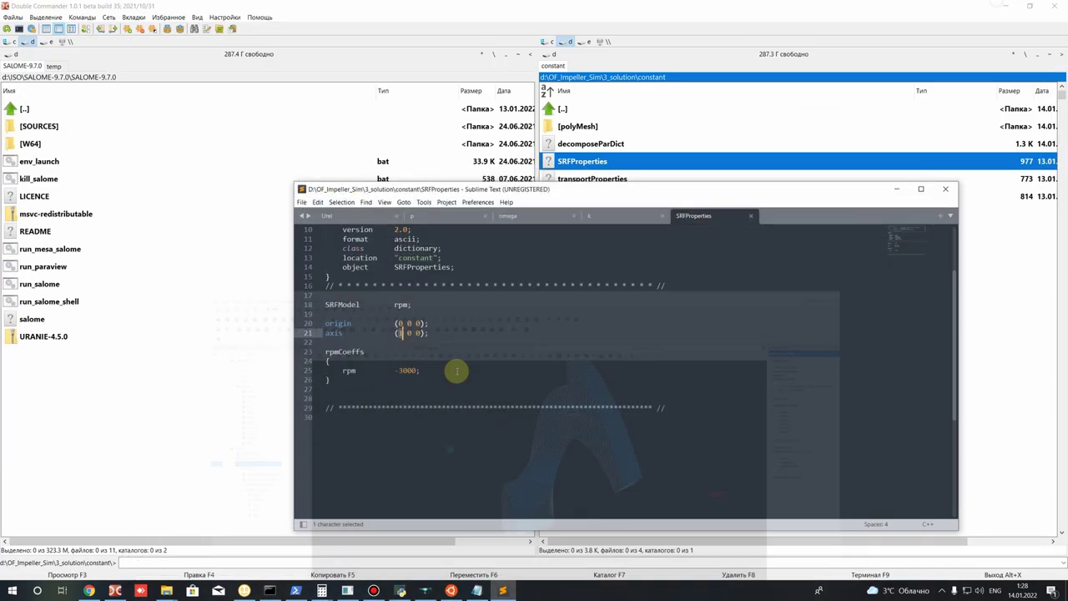
# Step: Review rpm -3000 and the Pump_1 pump parameter notes, then minimize Sublime Text
pyautogui.click(422, 371)
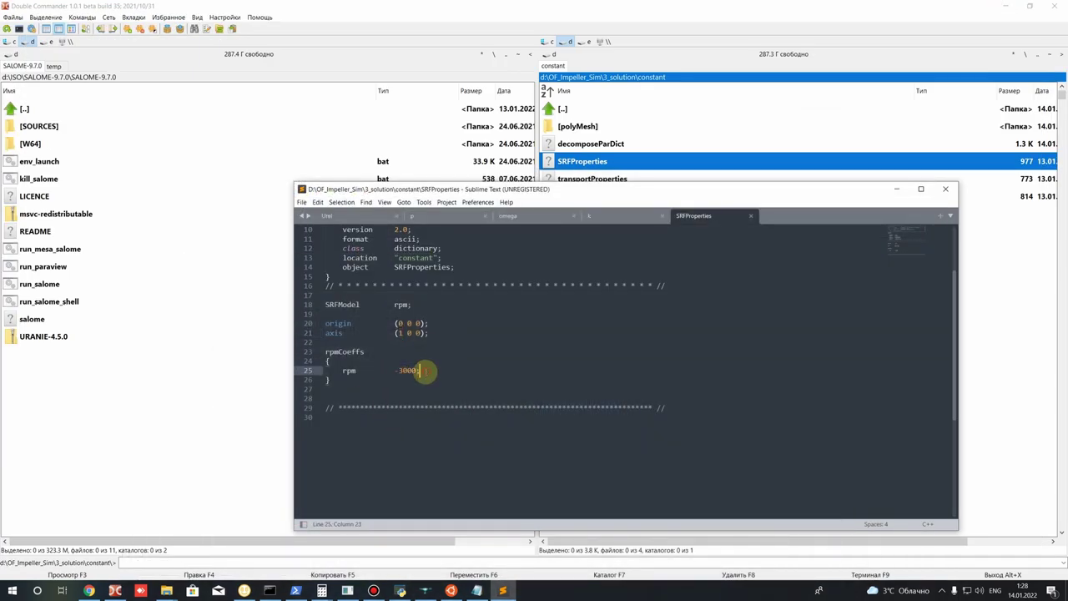
pyautogui.click(426, 408)
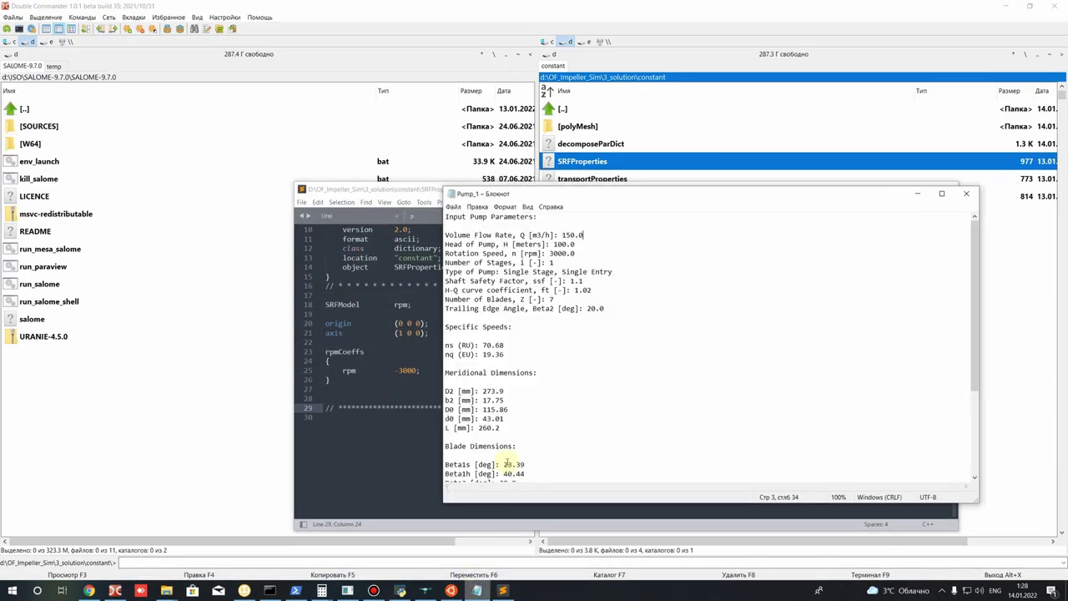
pyautogui.scroll(-5, 506, 461)
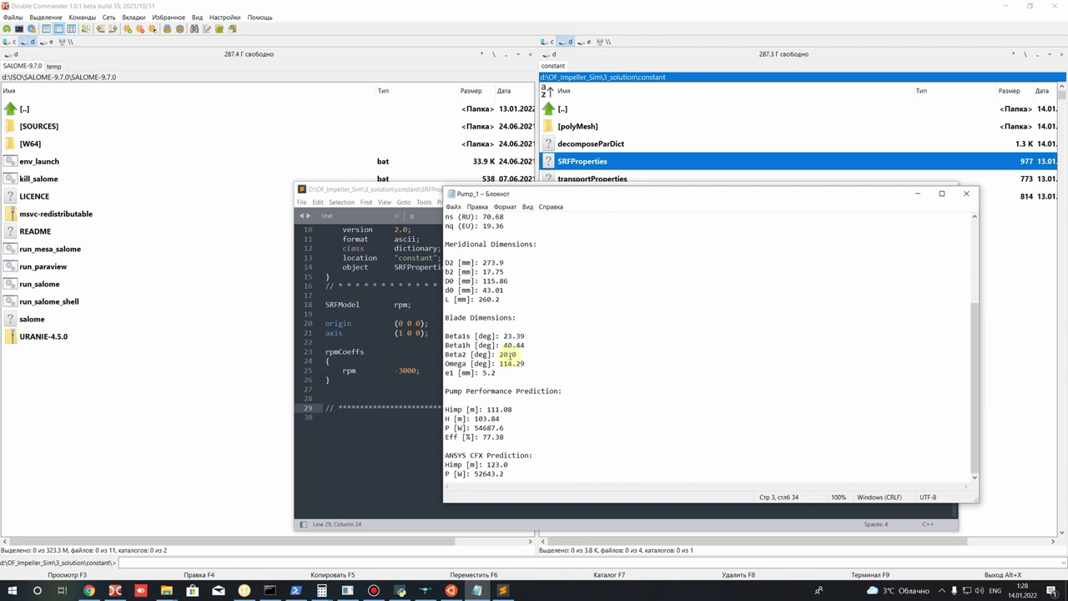
pyautogui.scroll(5, 510, 356)
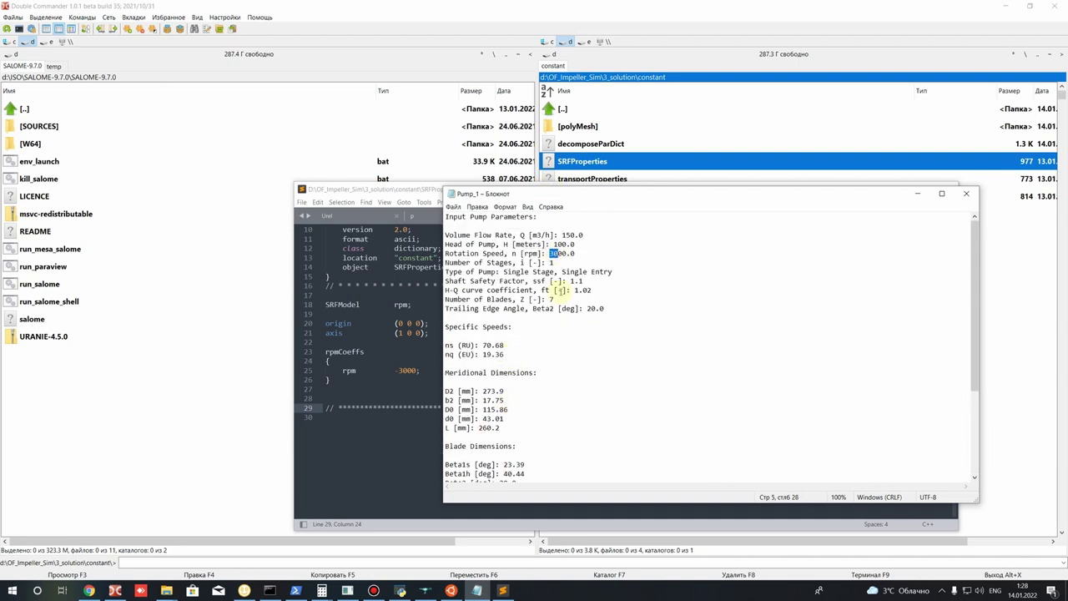
pyautogui.click(917, 194)
pyautogui.click(389, 382)
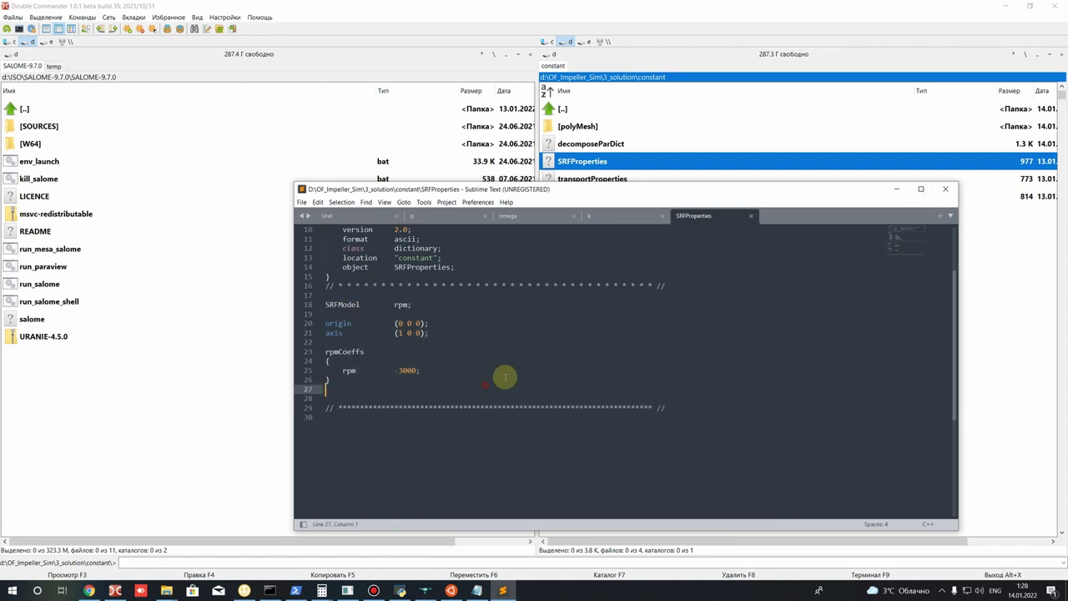
pyautogui.click(902, 191)
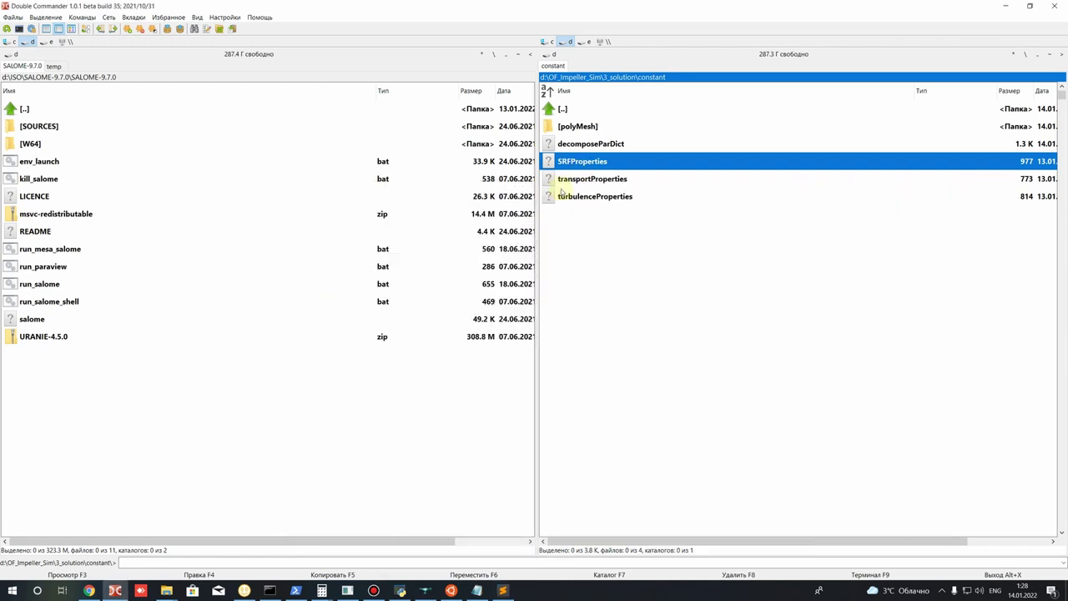
# Step: Check transportProperties: Newtonian model with viscosity 1.0e-06, then minimize the editor
pyautogui.rightClick(569, 182)
pyautogui.click(598, 208)
pyautogui.moveTo(467, 408); pyautogui.dragTo(499, 408)
pyautogui.moveTo(394, 389); pyautogui.dragTo(435, 389)
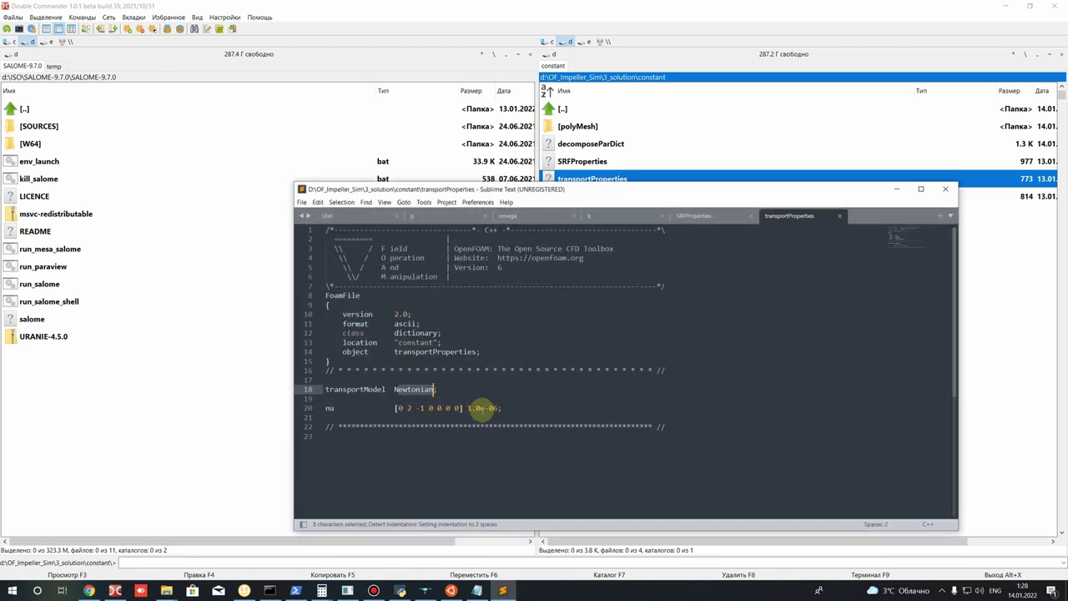
pyautogui.click(461, 408)
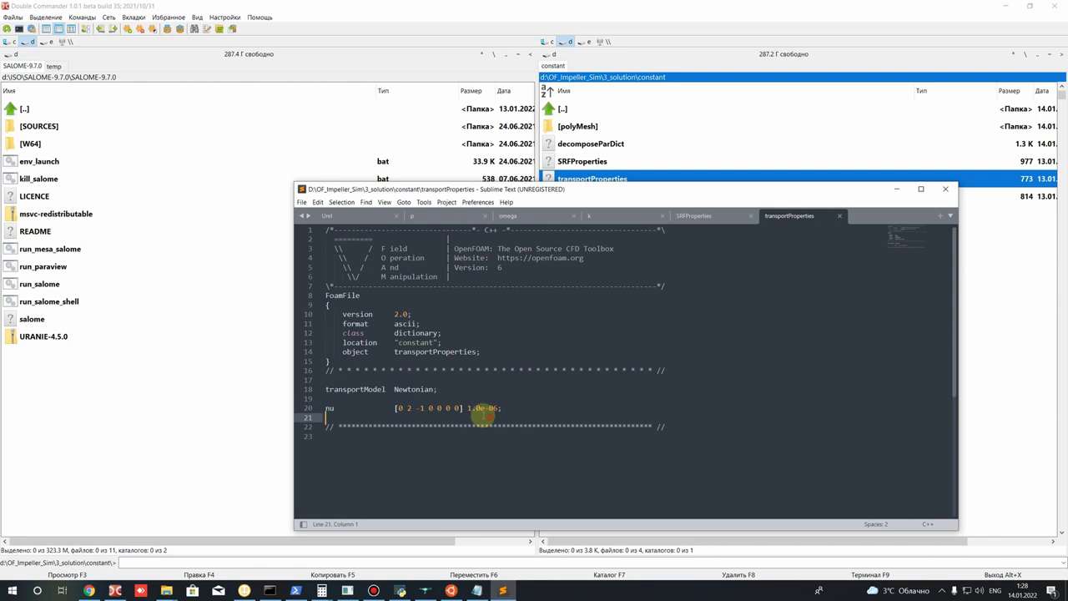
pyautogui.click(503, 409)
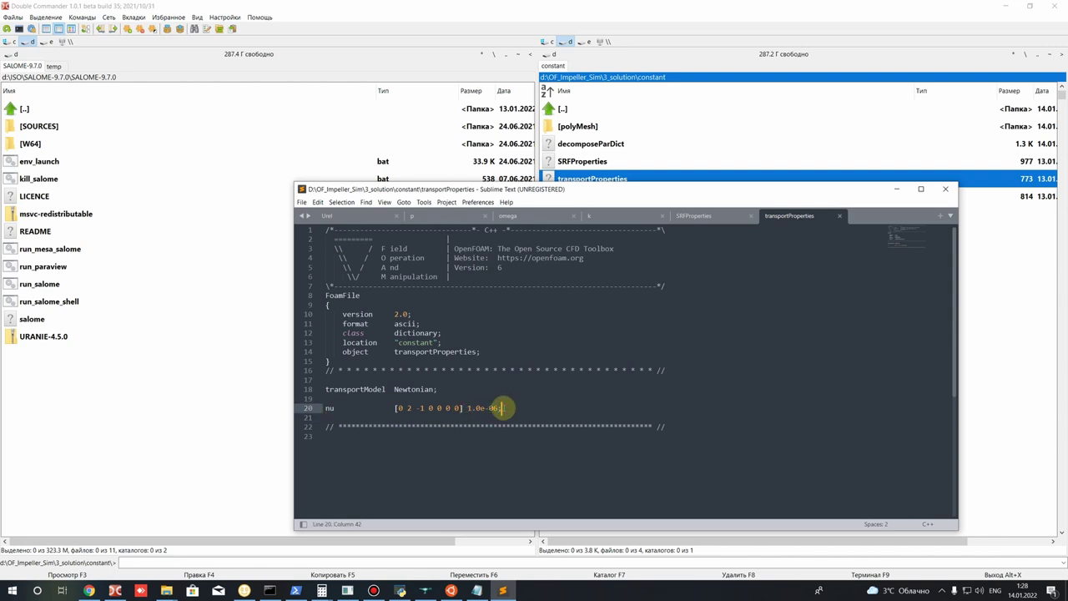
pyautogui.click(899, 191)
# Step: Open turbulenceProperties and select the kEpsilon RAS model entry
pyautogui.rightClick(583, 198)
pyautogui.click(620, 227)
pyautogui.moveTo(411, 426); pyautogui.dragTo(448, 427)
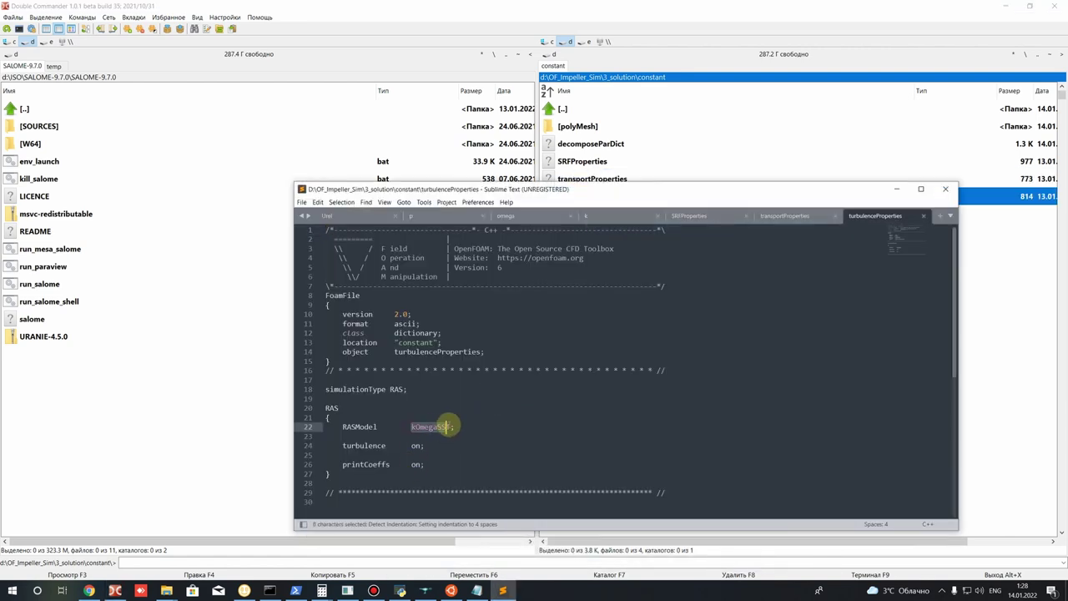
pyautogui.click(441, 462)
pyautogui.scroll(-2, 434, 430)
pyautogui.moveTo(413, 371); pyautogui.dragTo(449, 370)
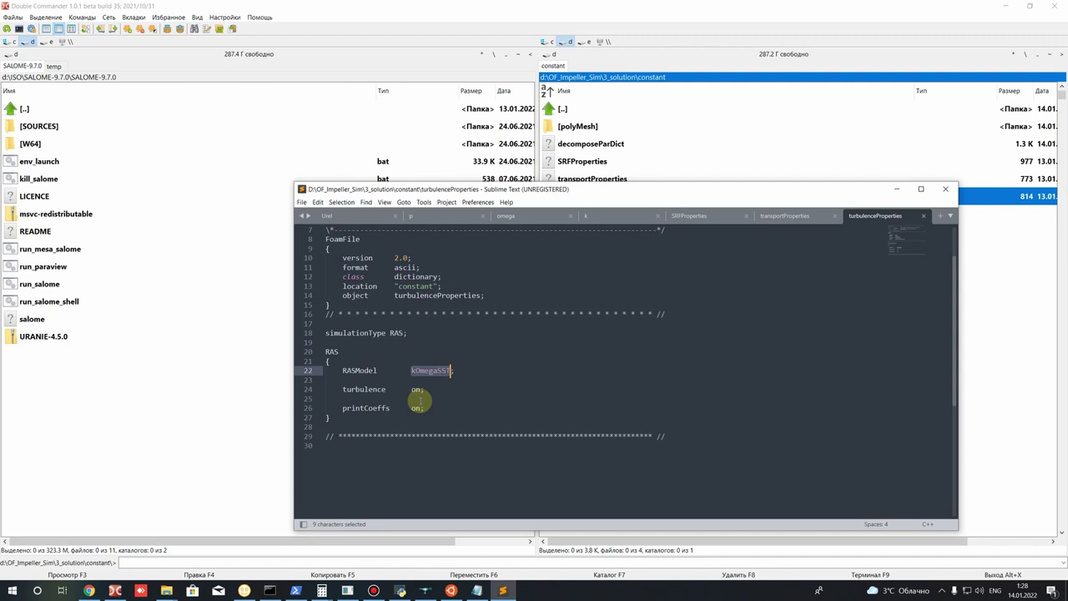
pyautogui.write('k')
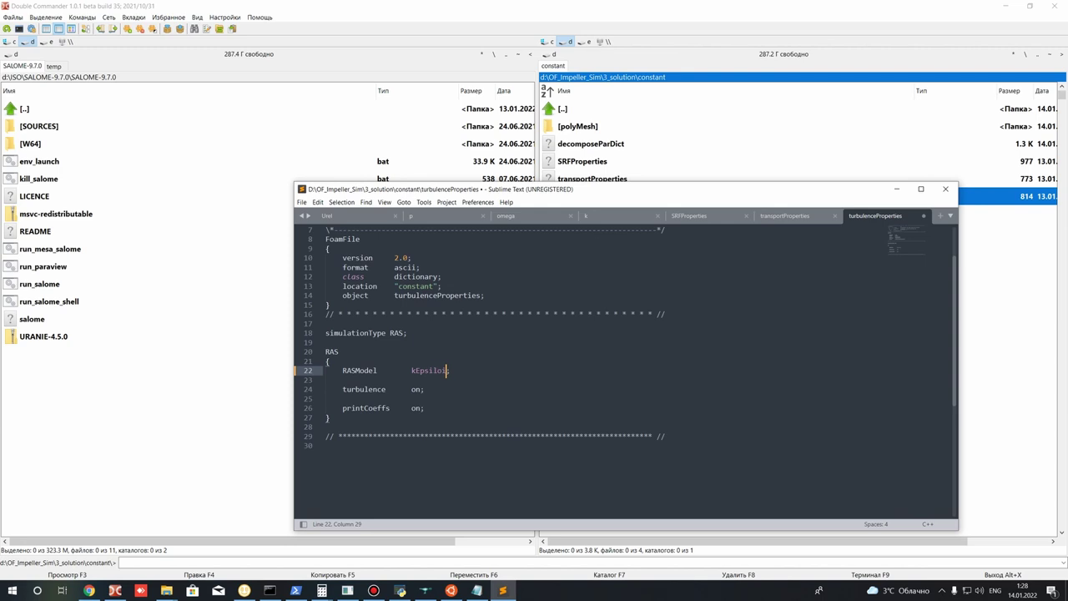
pyautogui.moveTo(407, 371); pyautogui.dragTo(450, 371)
# Step: Look at the epsilon field file in the 0 folder, then return to 3_solution
pyautogui.click(575, 126)
pyautogui.press('BackSpace')
pyautogui.click(568, 125)
pyautogui.doubleClick(567, 126)
pyautogui.click(576, 126)
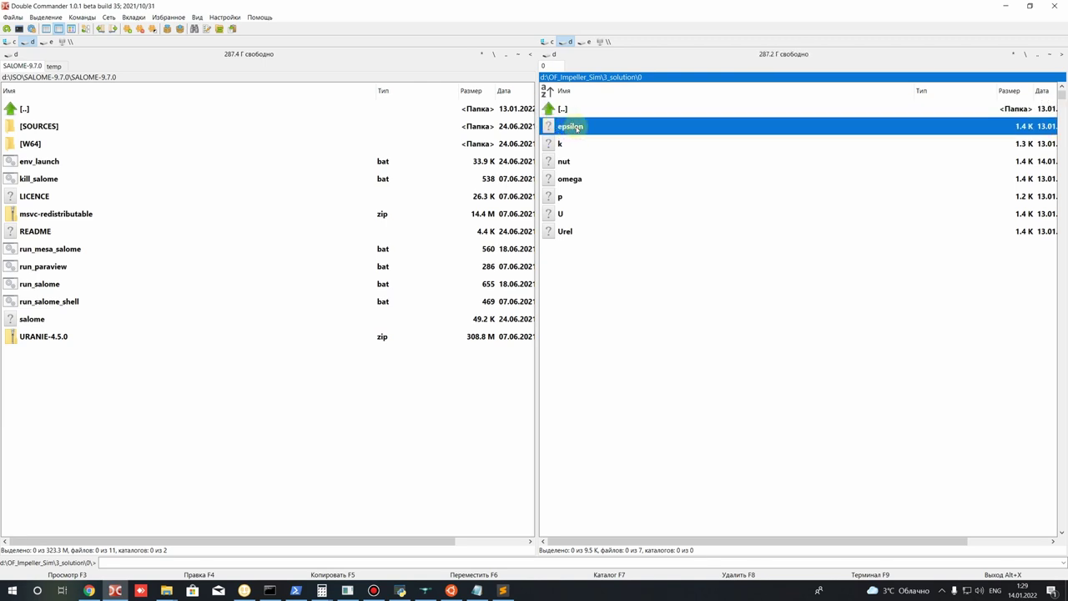
pyautogui.press('BackSpace')
# Step: Replace kEpsilon with kOmegaSST, save turbulenceProperties, and minimize Sublime Text
pyautogui.click(501, 590)
pyautogui.press('Right')
pyautogui.press('BackSpace')
pyautogui.press('BackSpace')
pyautogui.press('BackSpace')
pyautogui.press('BackSpace')
pyautogui.press('BackSpace')
pyautogui.press('BackSpace')
pyautogui.press('BackSpace')
pyautogui.press('BackSpace')
pyautogui.press('BackSpace')
pyautogui.write('kOmegaSST')
pyautogui.hotkey('ctrl', 's')
pyautogui.click(437, 392)
pyautogui.hotkey('ctrl', 's')
pyautogui.click(433, 436)
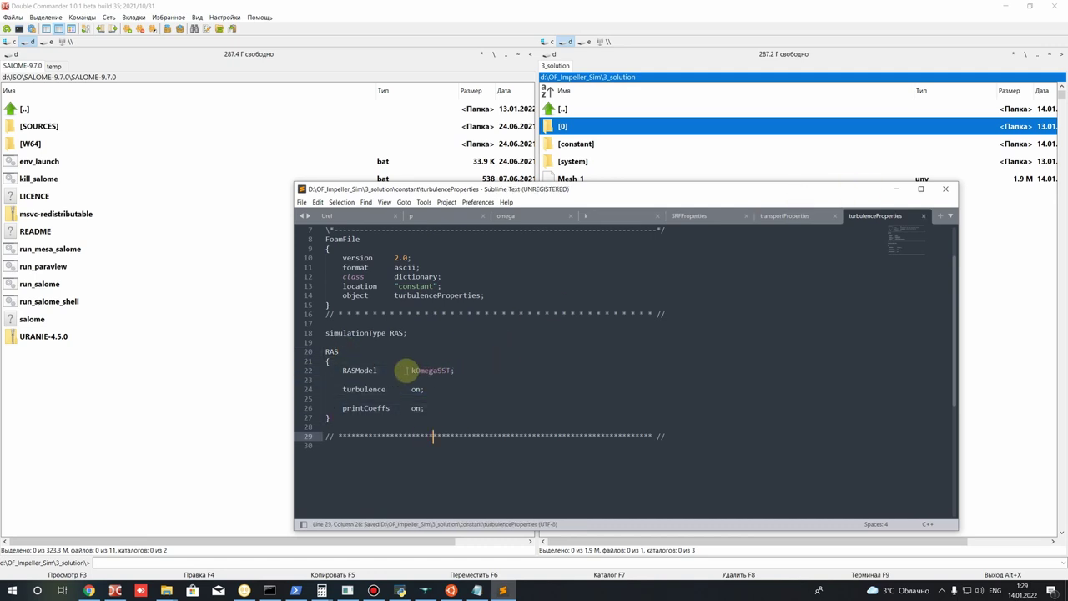
pyautogui.click(480, 389)
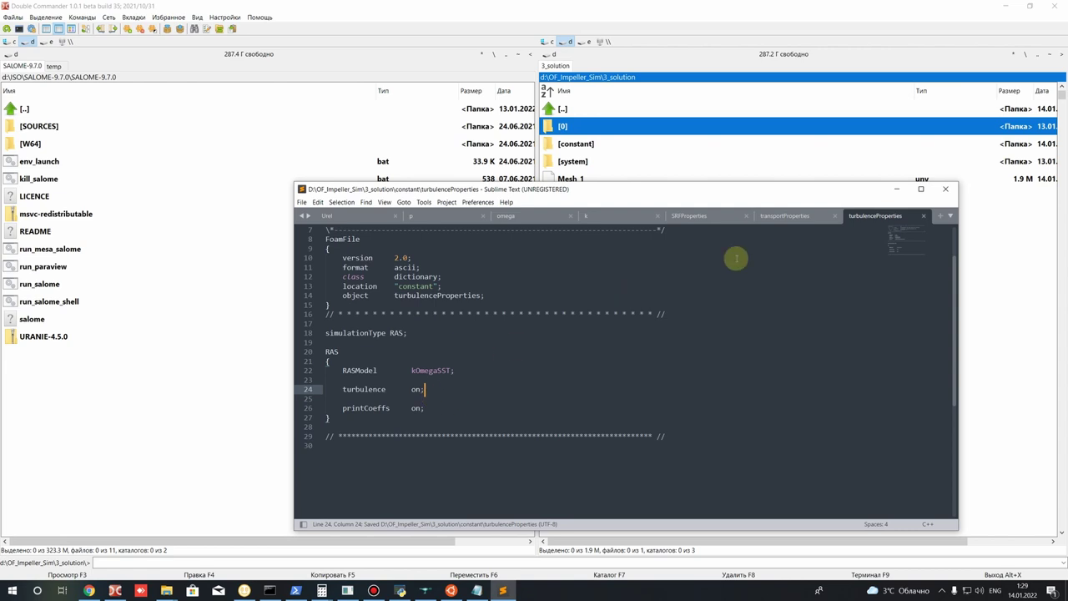
pyautogui.click(898, 193)
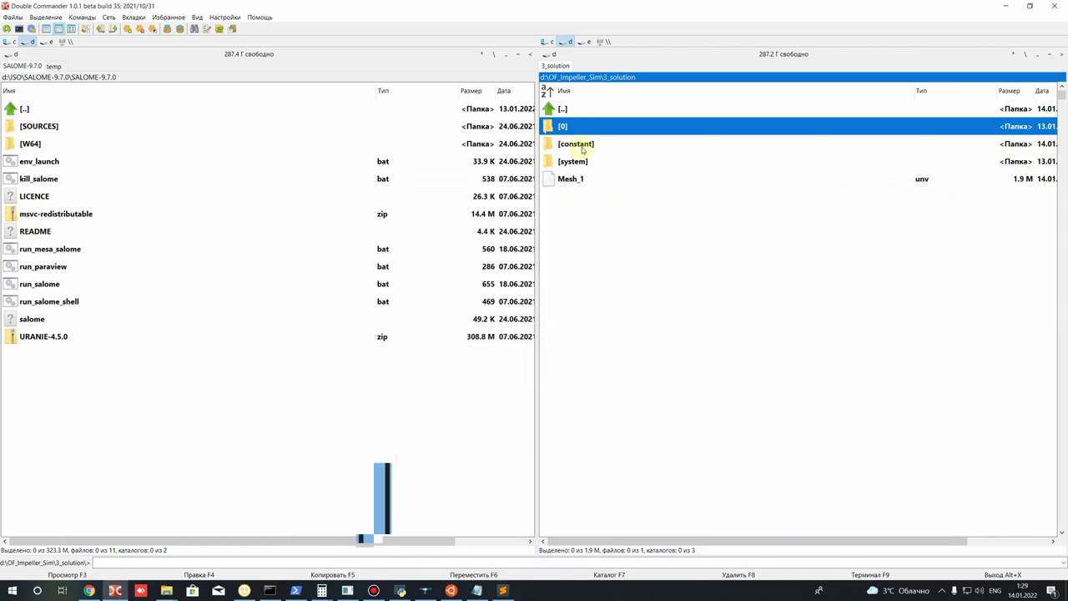
# Step: Browse the 0, constant and system folders and open controlDict in Sublime Text
pyautogui.doubleClick(573, 126)
pyautogui.press('BackSpace')
pyautogui.doubleClick(575, 147)
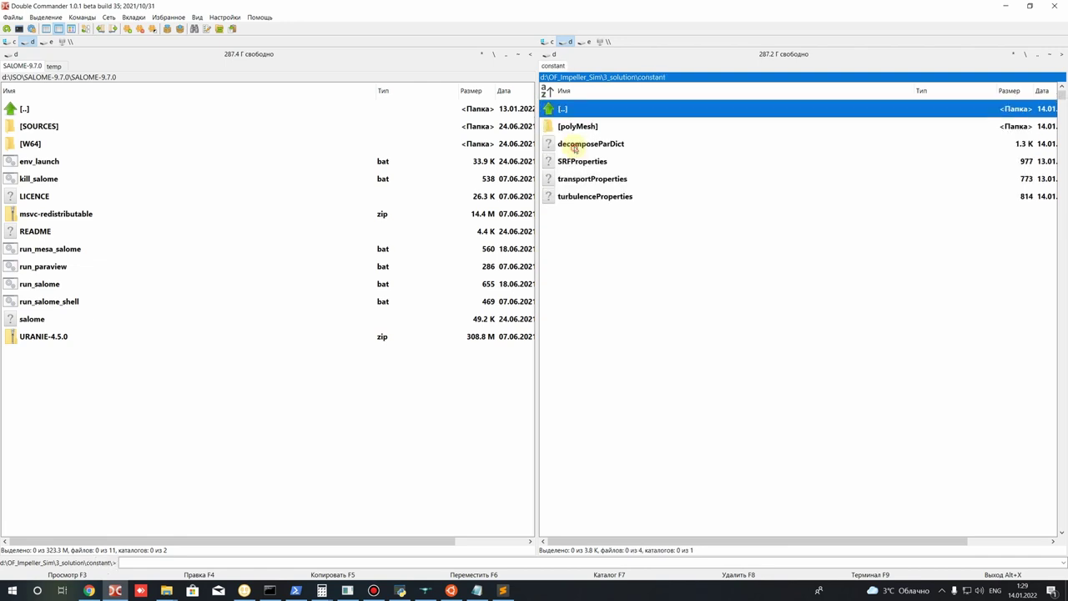
pyautogui.click(580, 177)
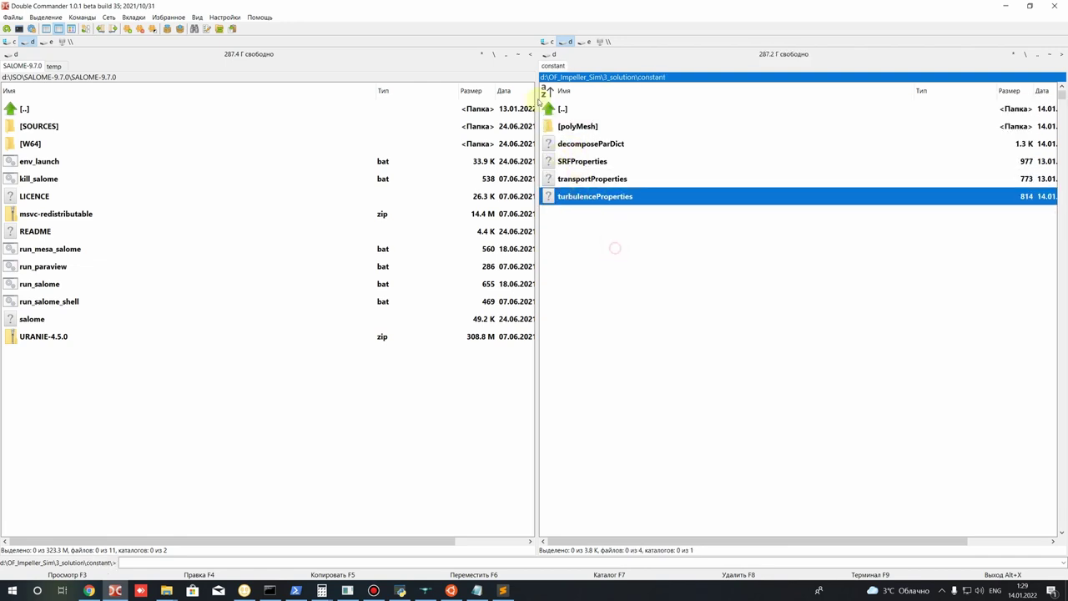
pyautogui.press('BackSpace')
pyautogui.doubleClick(561, 161)
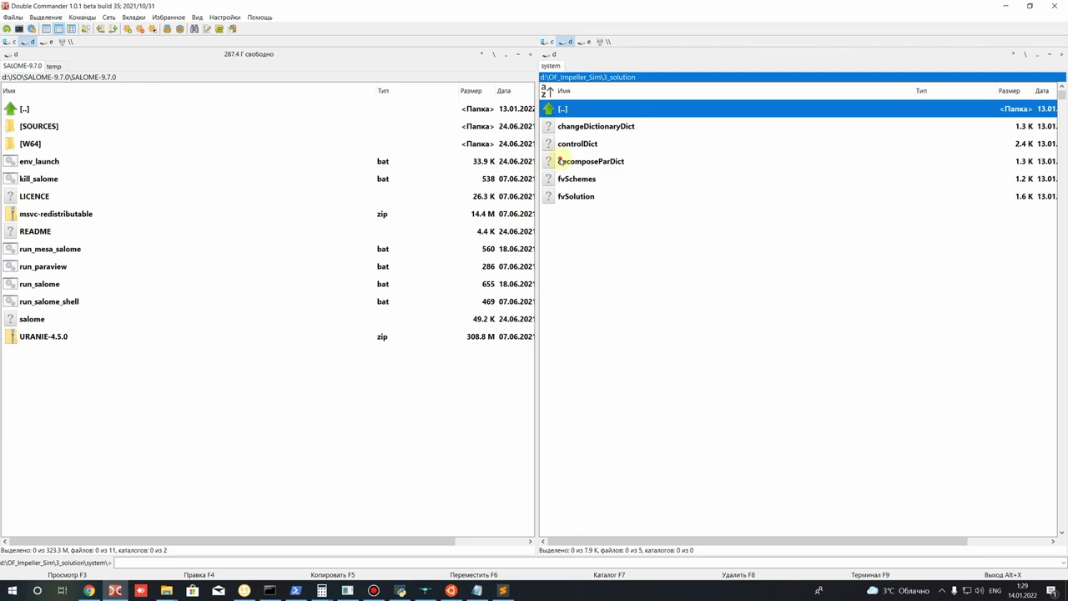
pyautogui.click(569, 127)
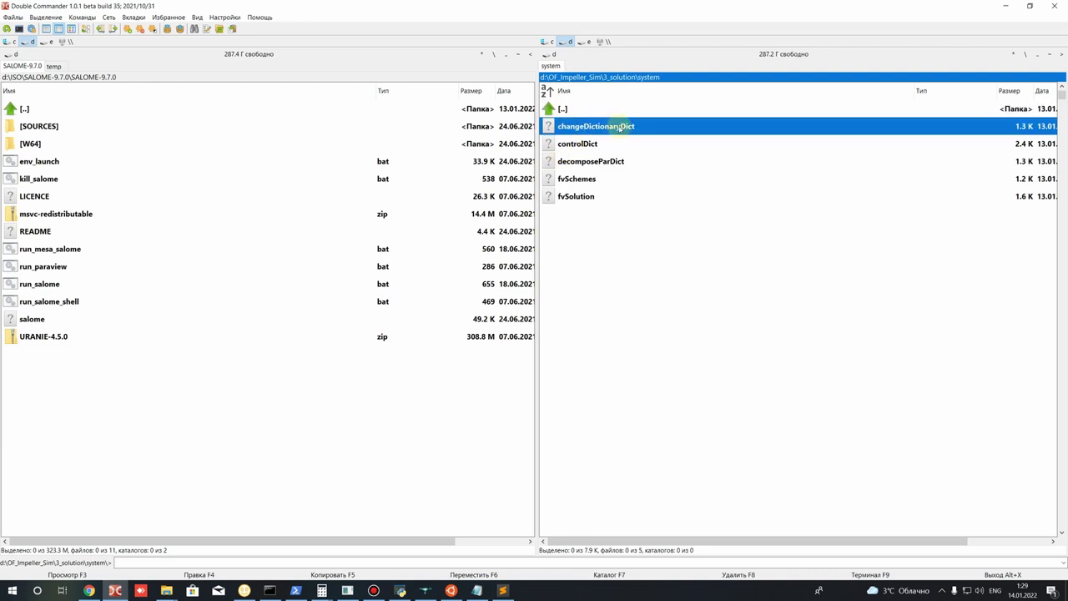
pyautogui.rightClick(567, 144)
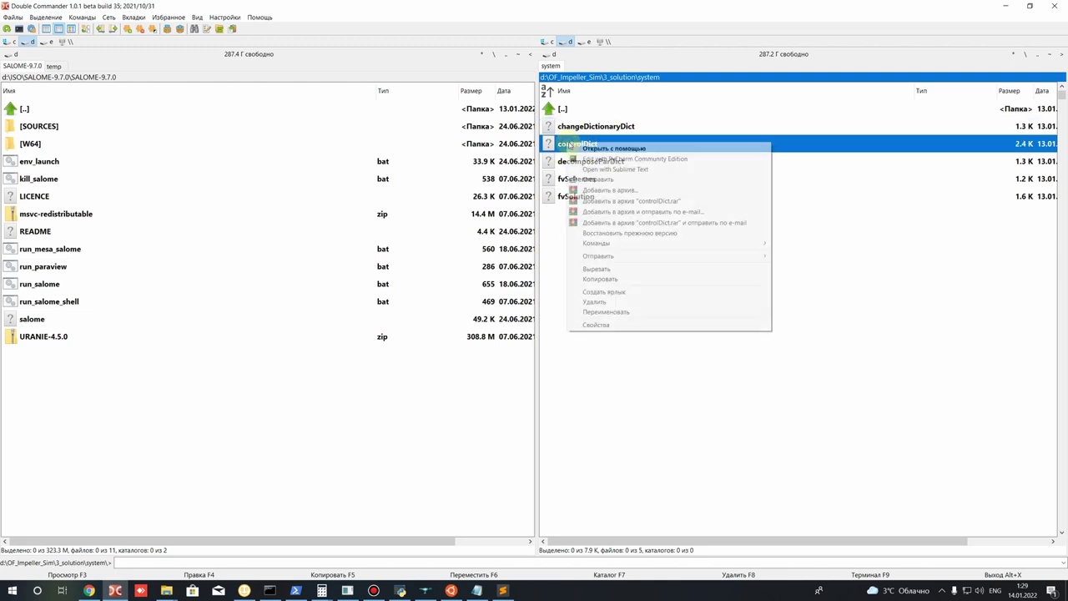
pyautogui.click(600, 167)
# Step: Review the simpleFoam application and startTime 0 entries in controlDict
pyautogui.scroll(-8, 405, 334)
pyautogui.scroll(7, 401, 350)
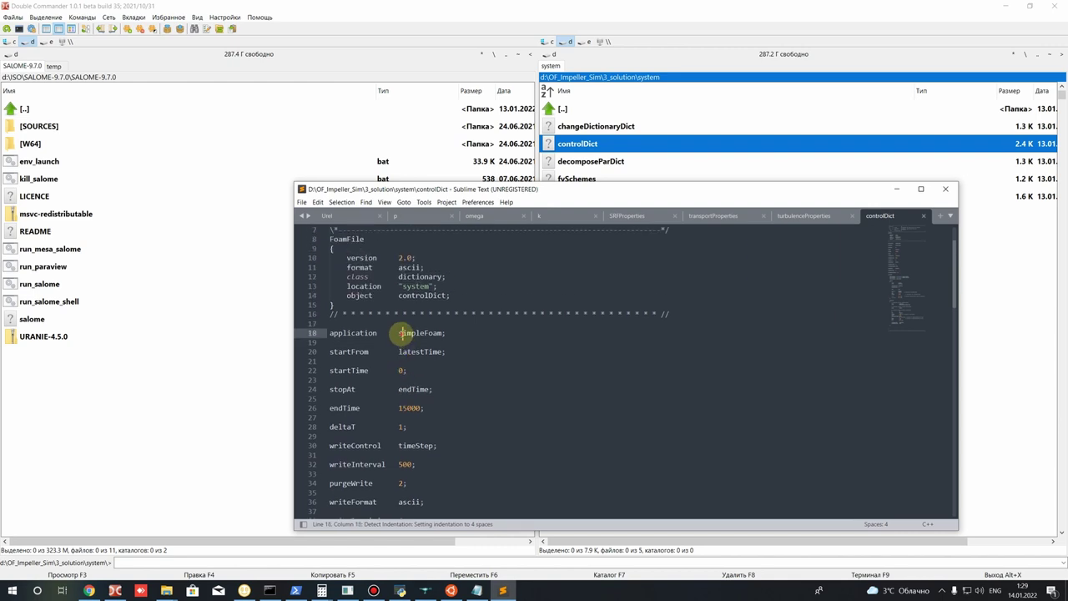
pyautogui.moveTo(399, 333); pyautogui.dragTo(444, 333)
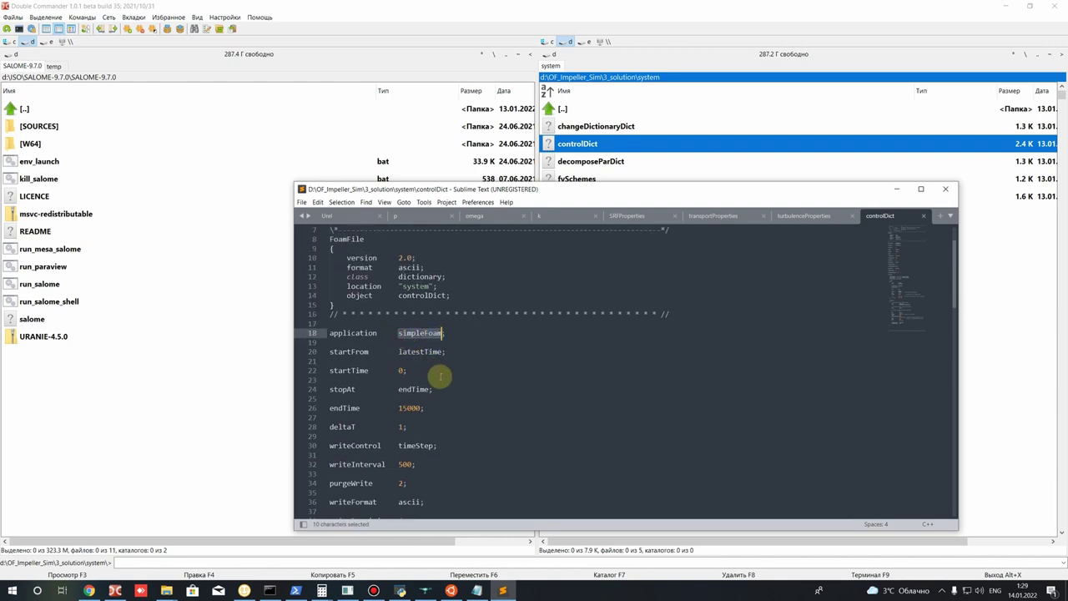
pyautogui.scroll(-1, 441, 367)
pyautogui.keyDown('shift'); pyautogui.click(451, 306); pyautogui.keyUp('shift')
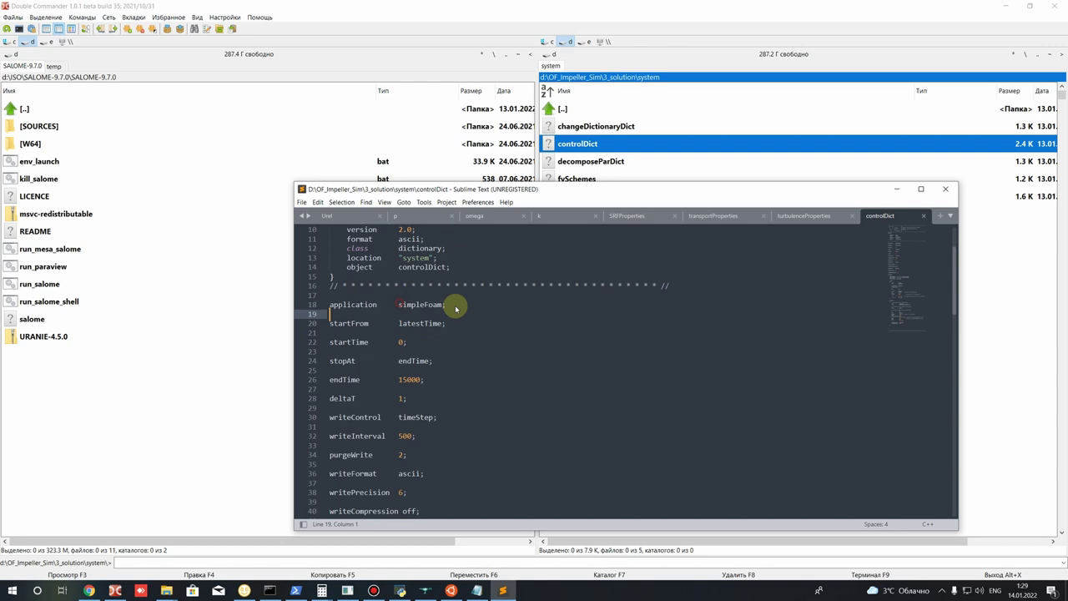
pyautogui.moveTo(444, 344); pyautogui.dragTo(407, 314)
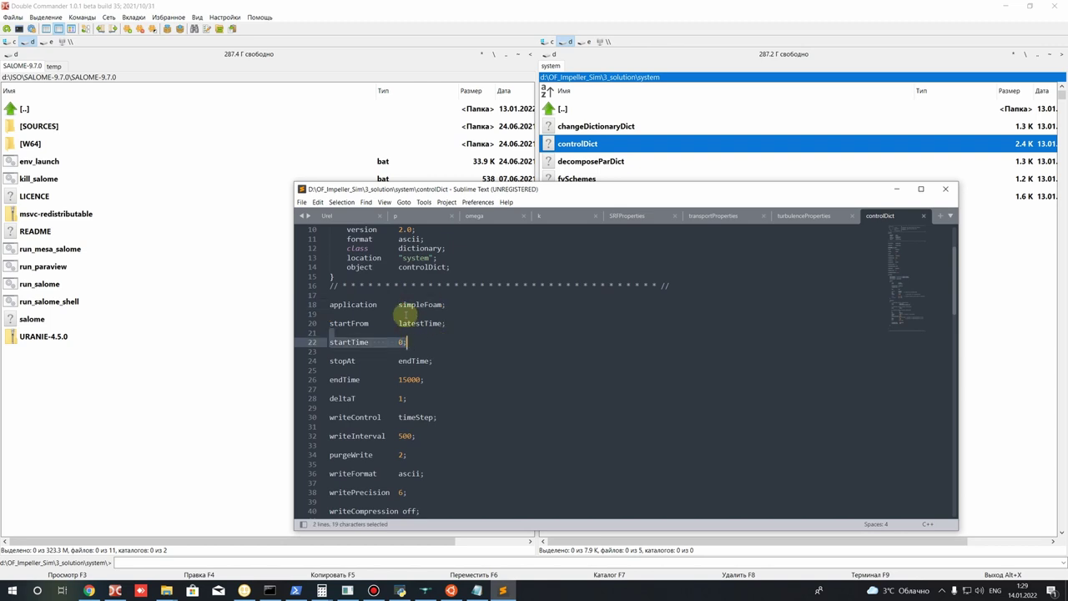
pyautogui.press('Down')
pyautogui.press('Down')
pyautogui.press('Down')
pyautogui.press('Down')
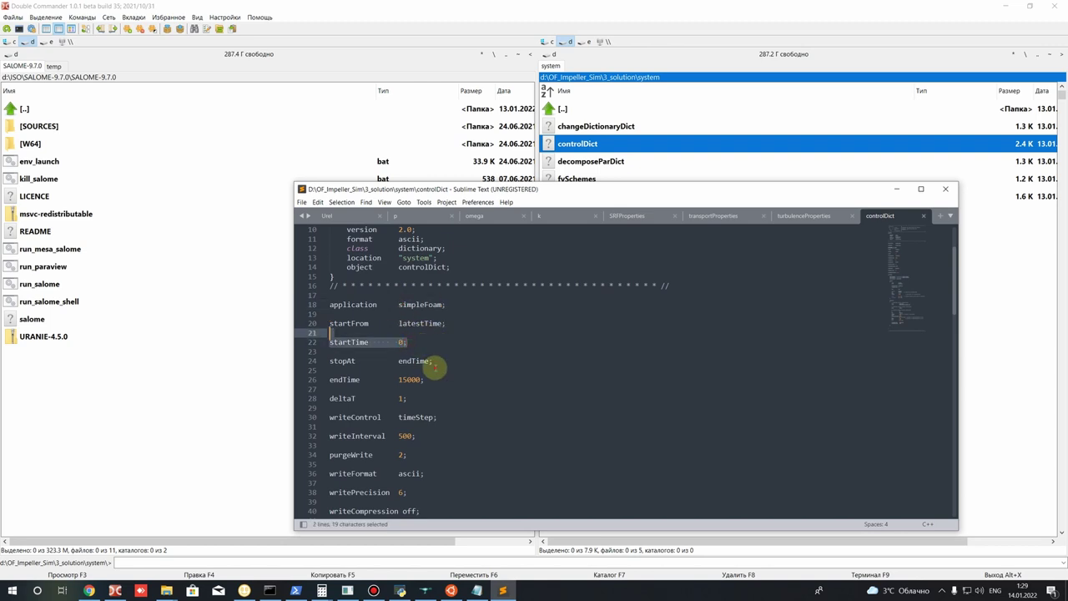
pyautogui.doubleClick(415, 306)
pyautogui.click(439, 350)
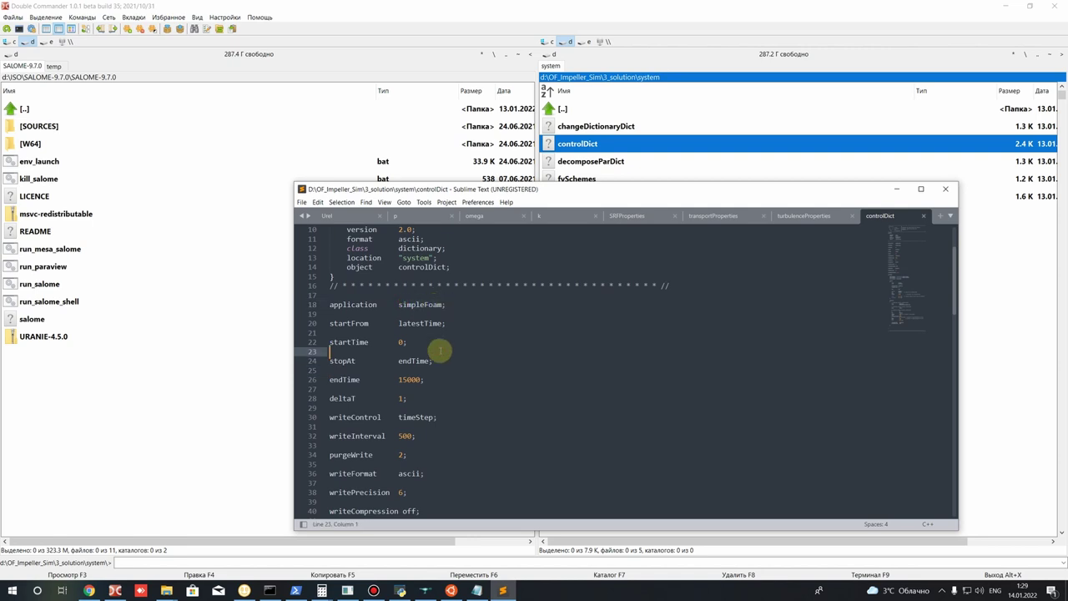
pyautogui.doubleClick(401, 343)
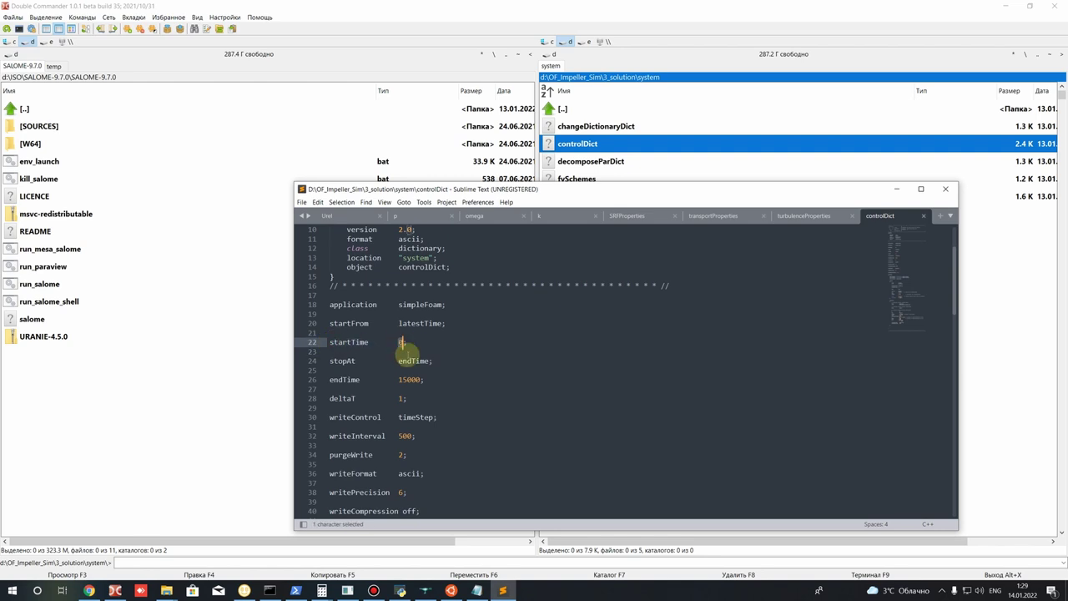
# Step: Review stopAt endTime, endTime 15000, deltaT 1 and writeControl timeStep
pyautogui.click(594, 137)
pyautogui.press('BackSpace')
pyautogui.click(568, 129)
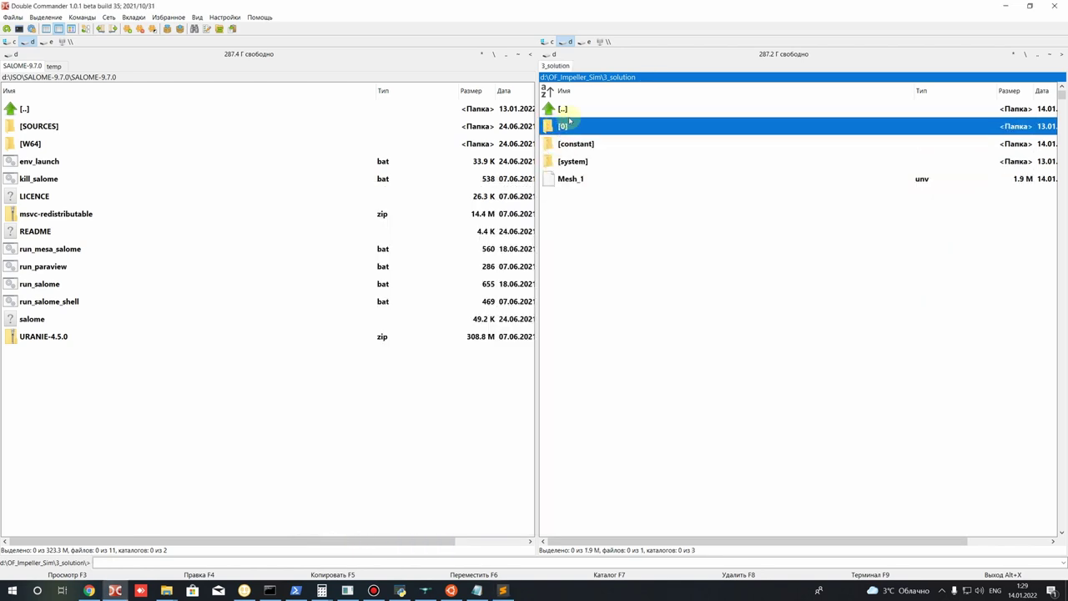
pyautogui.click(503, 590)
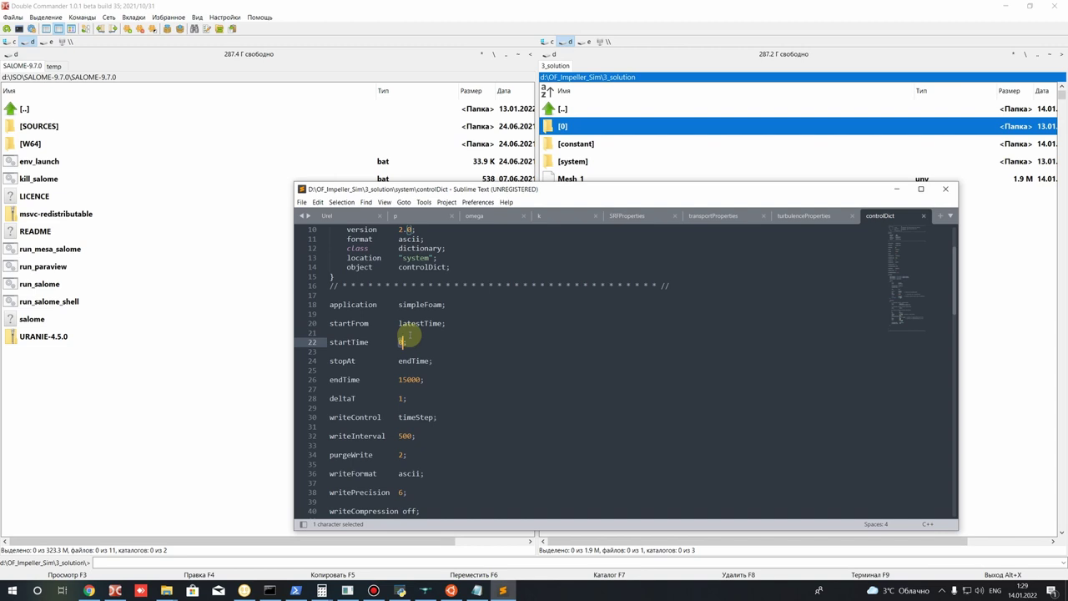
pyautogui.click(398, 360)
pyautogui.click(408, 407)
pyautogui.scroll(-2, 392, 384)
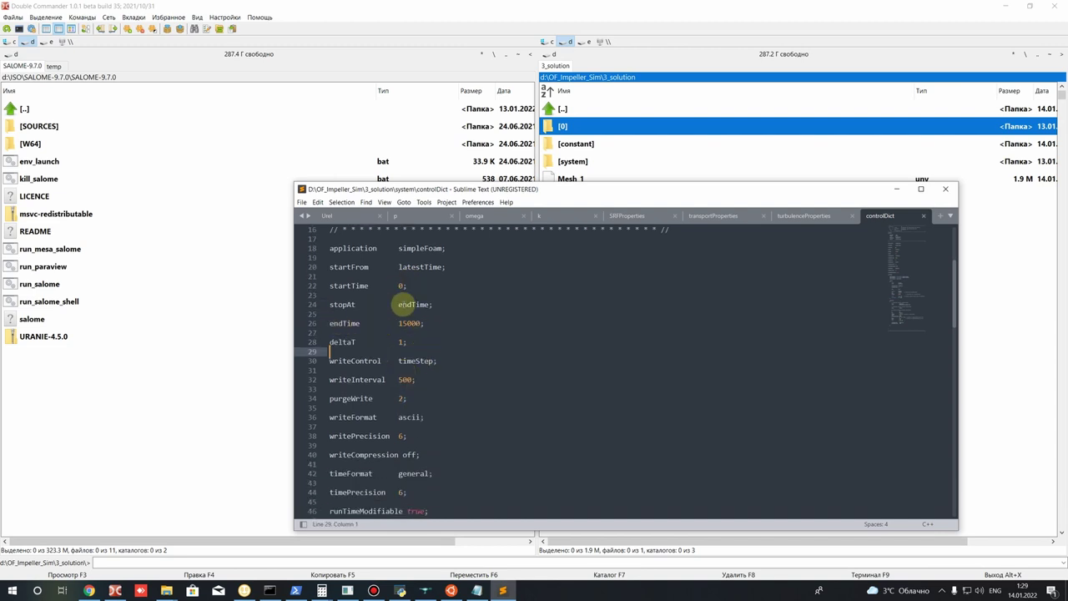
pyautogui.doubleClick(401, 306)
pyautogui.moveTo(331, 324); pyautogui.dragTo(422, 324)
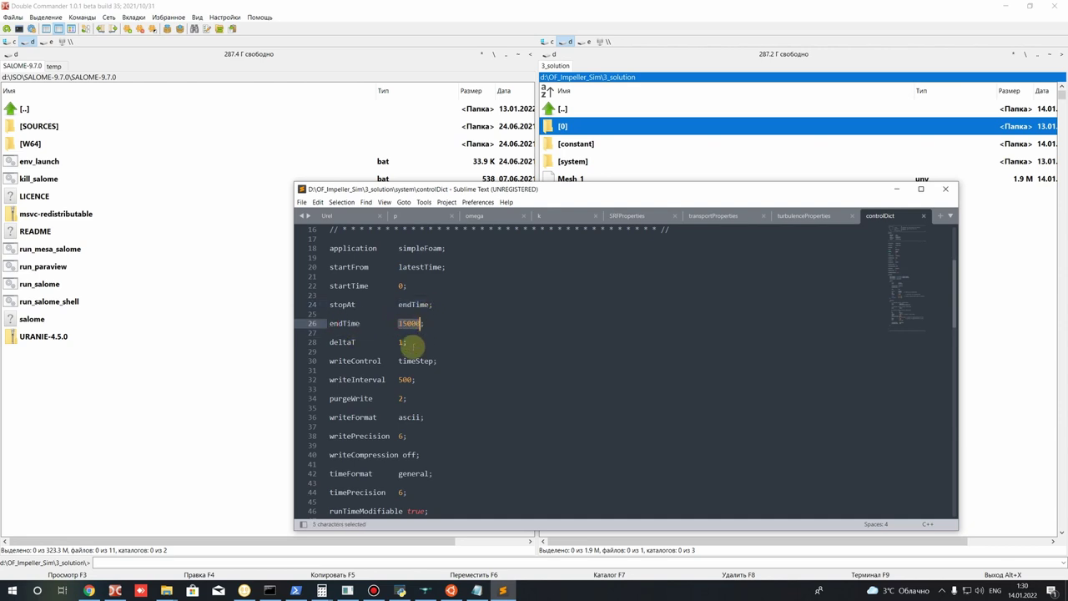
pyautogui.click(382, 355)
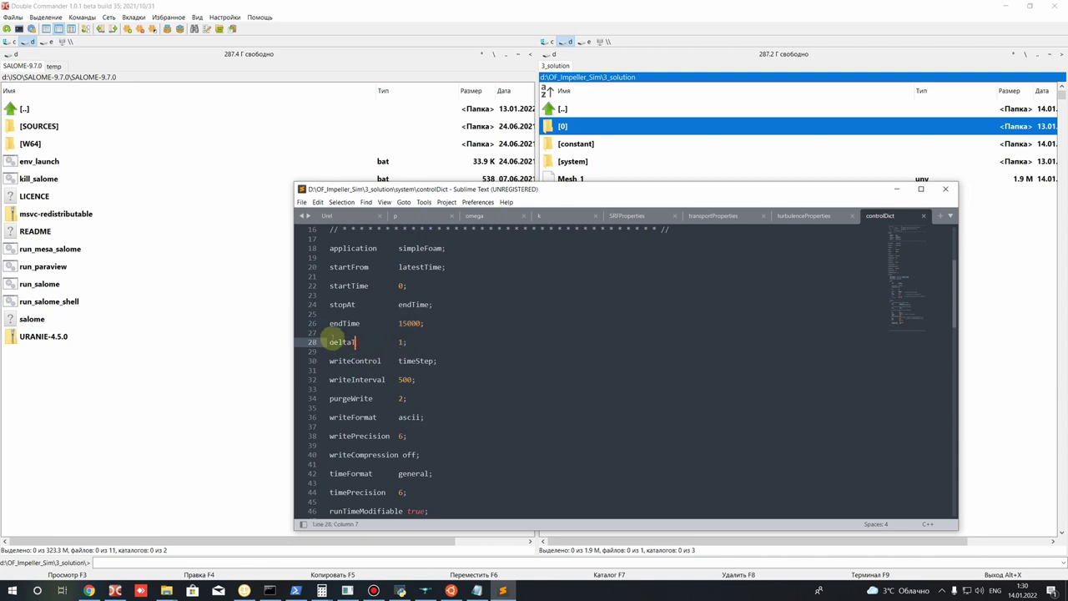
pyautogui.doubleClick(401, 342)
pyautogui.moveTo(399, 361); pyautogui.dragTo(429, 361)
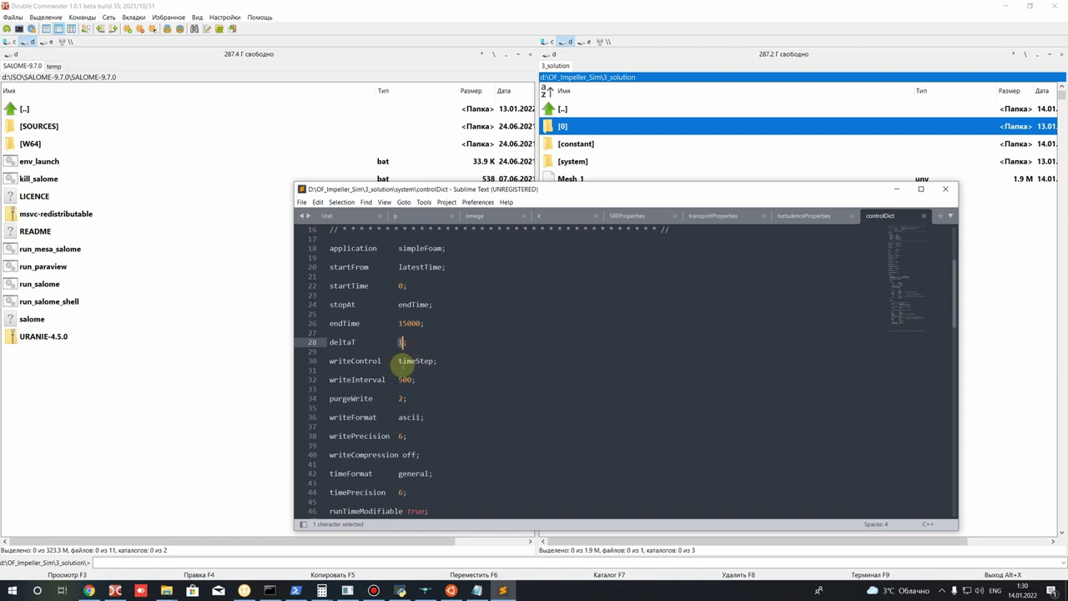
# Step: Check writeInterval 500 and temporarily change purgeWrite to 1000
pyautogui.scroll(-2, 444, 379)
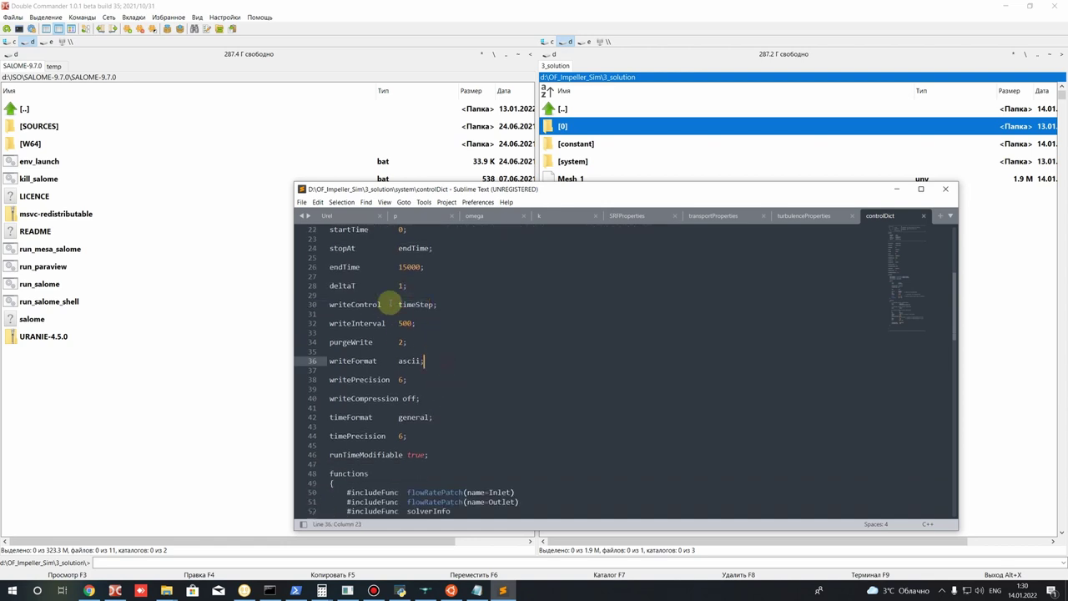
pyautogui.moveTo(398, 306); pyautogui.dragTo(436, 305)
pyautogui.doubleClick(406, 324)
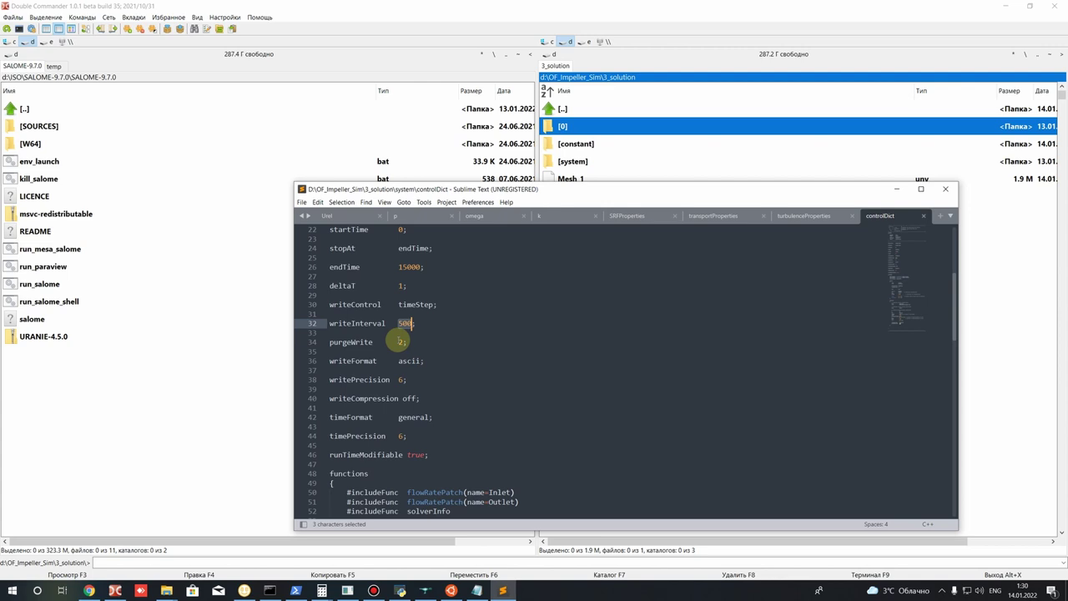
pyautogui.doubleClick(401, 342)
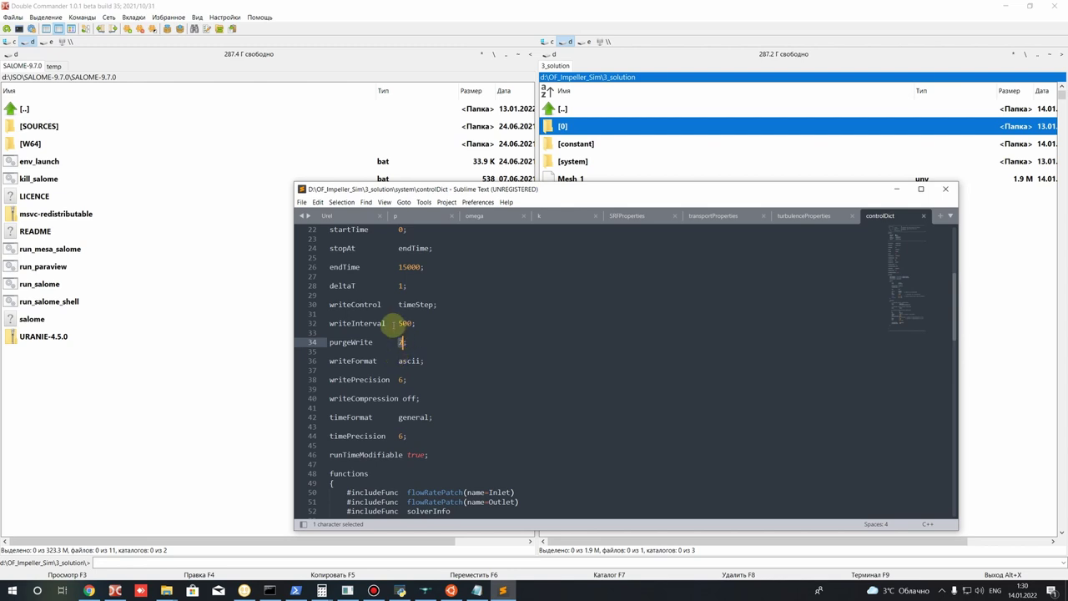
pyautogui.doubleClick(406, 324)
pyautogui.doubleClick(401, 343)
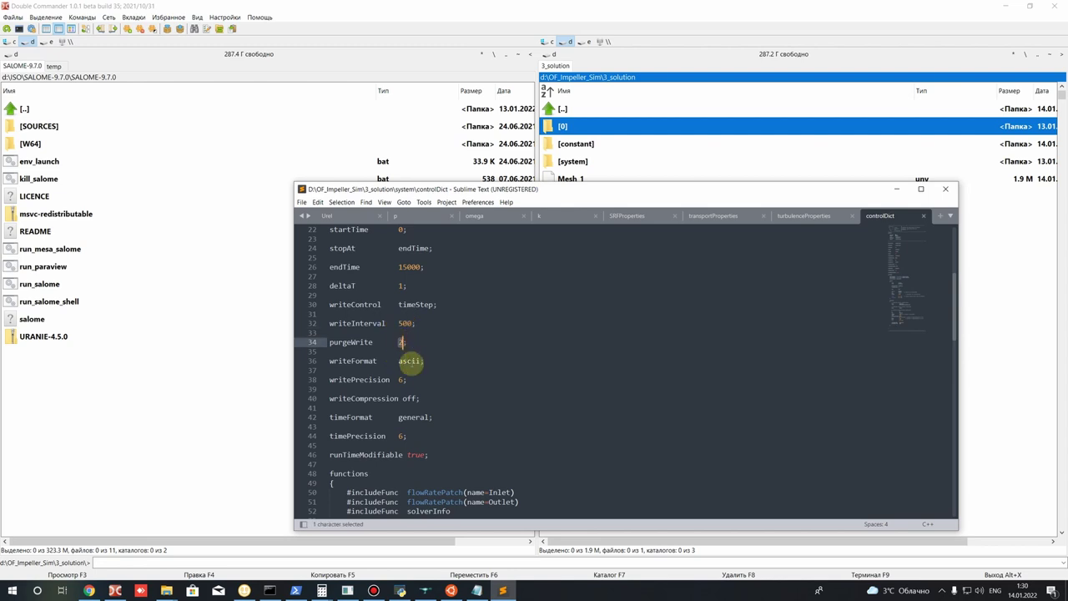
pyautogui.write('1000')
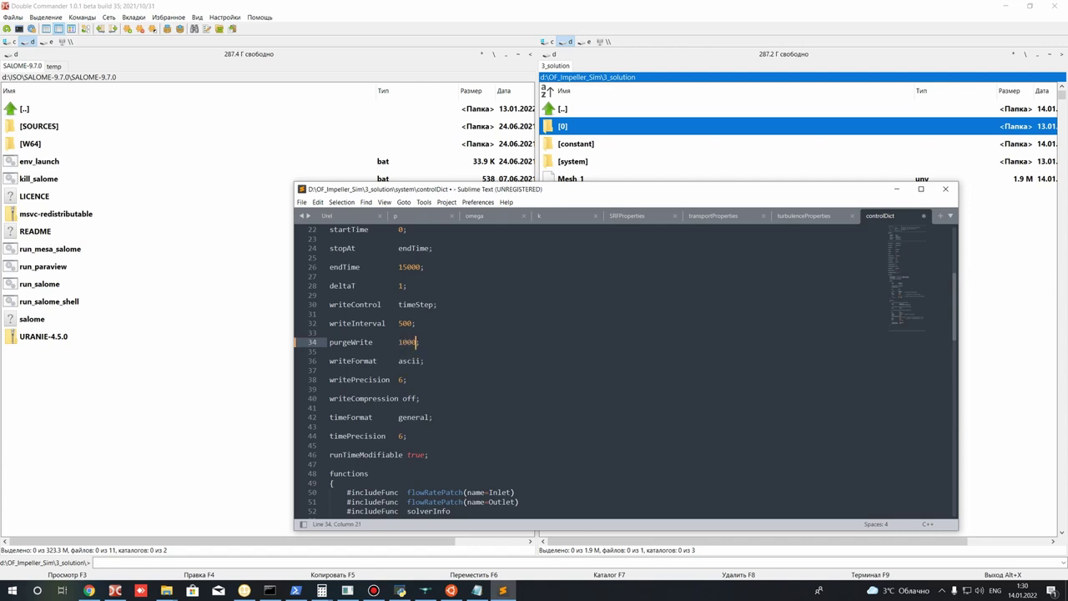
pyautogui.scroll(1, 416, 342)
pyautogui.moveTo(414, 352); pyautogui.dragTo(404, 352)
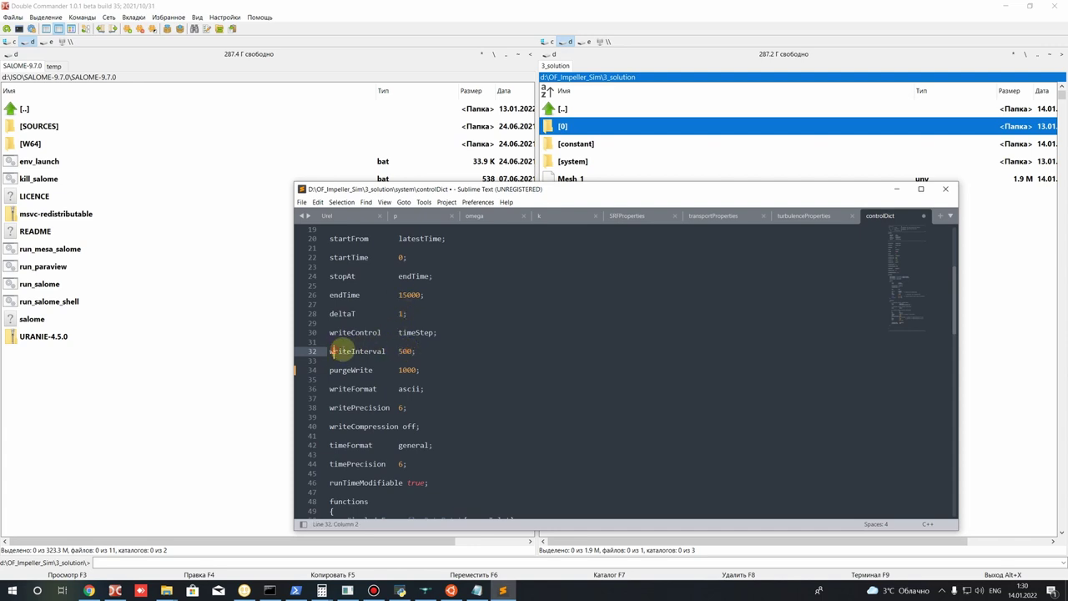
pyautogui.click(398, 351)
pyautogui.doubleClick(404, 351)
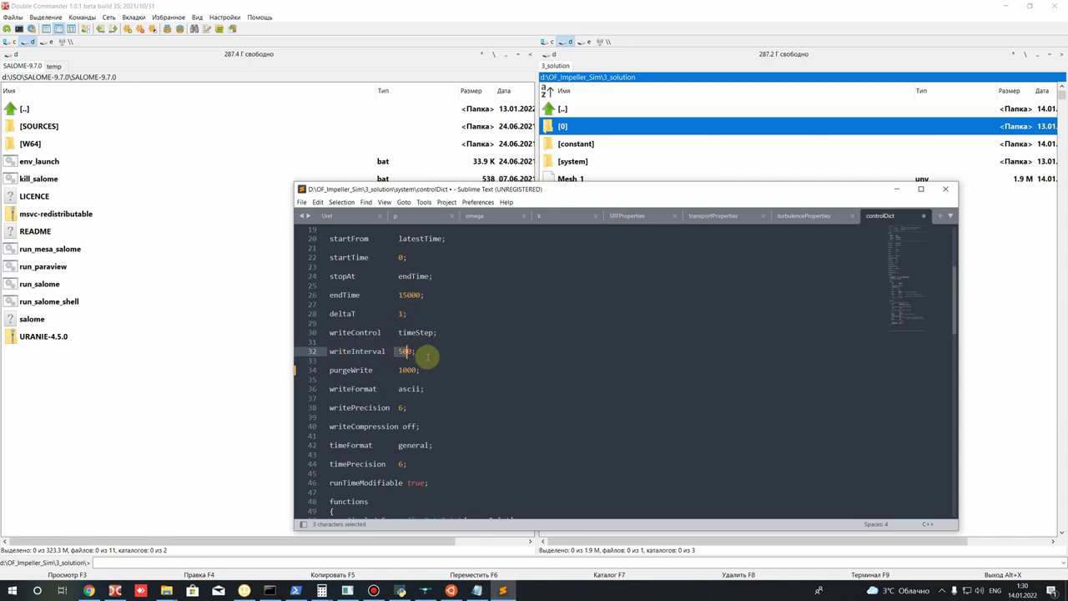
pyautogui.click(439, 357)
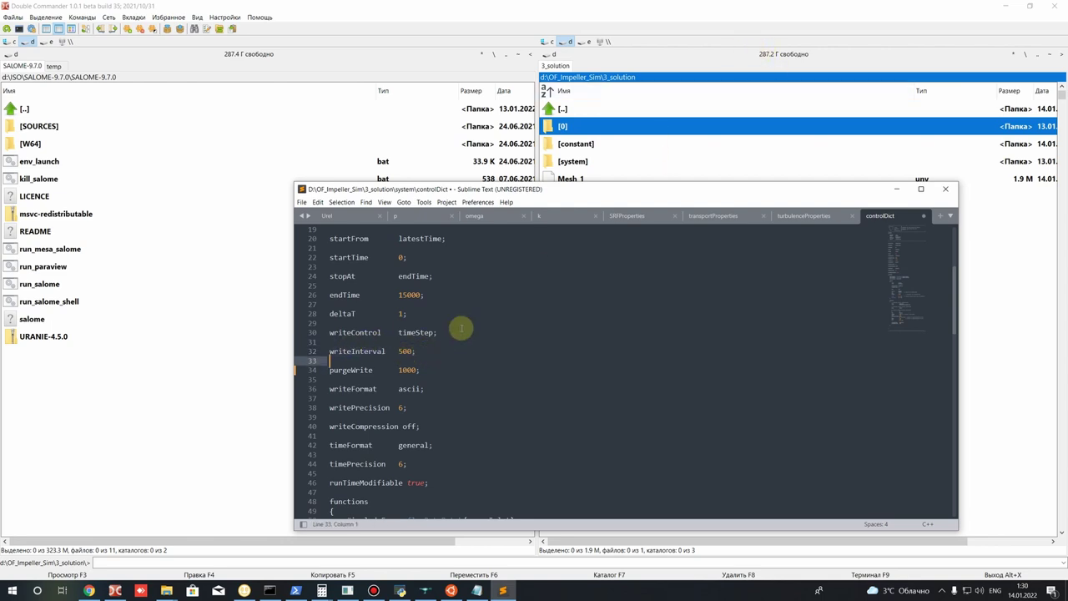
# Step: Replace the purgeWrite value 1000 with 2, leaving the caret after it
pyautogui.click(405, 350)
pyautogui.click(436, 370)
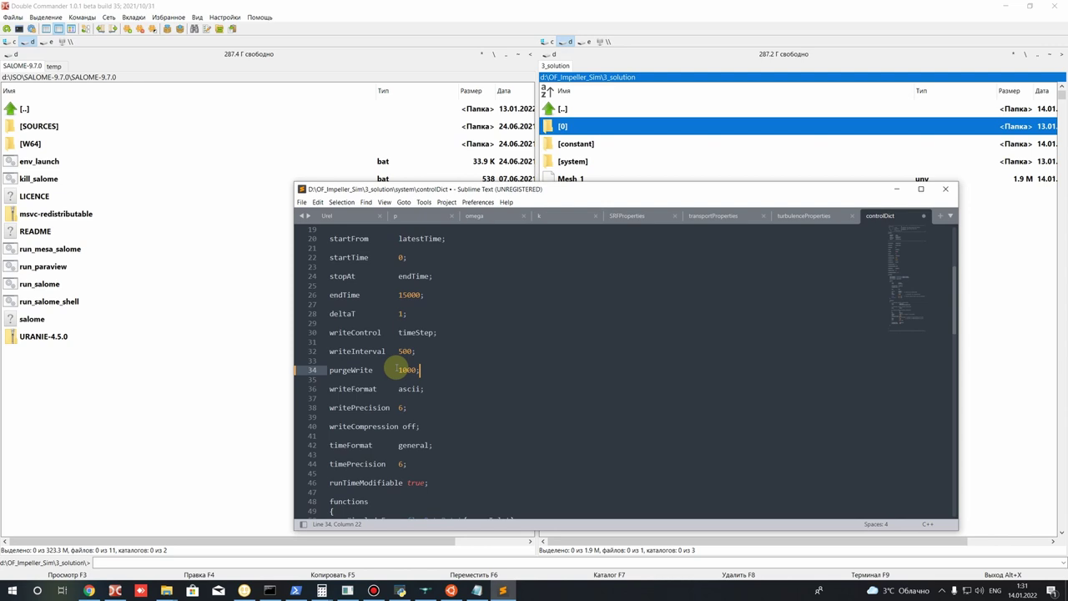
pyautogui.moveTo(398, 369); pyautogui.dragTo(419, 370)
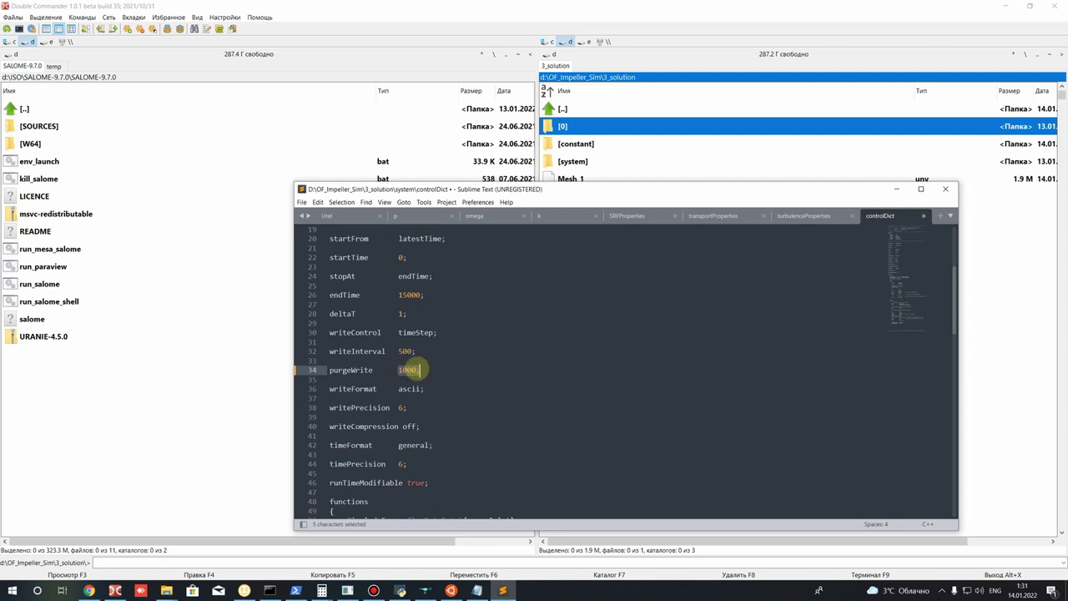
pyautogui.write('21')
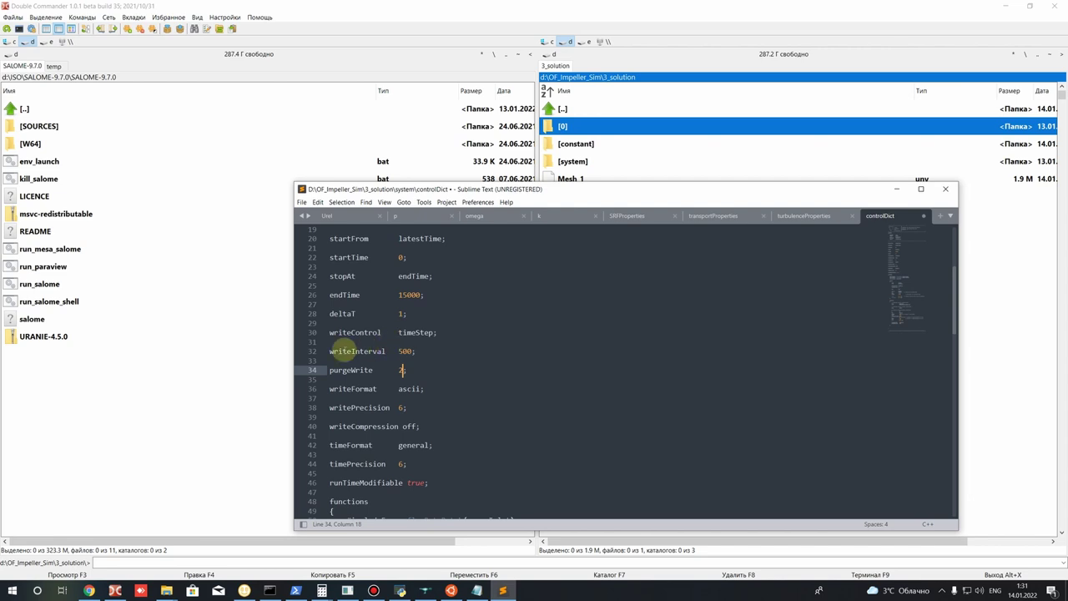
pyautogui.press('End')
pyautogui.scroll(-1, 378, 382)
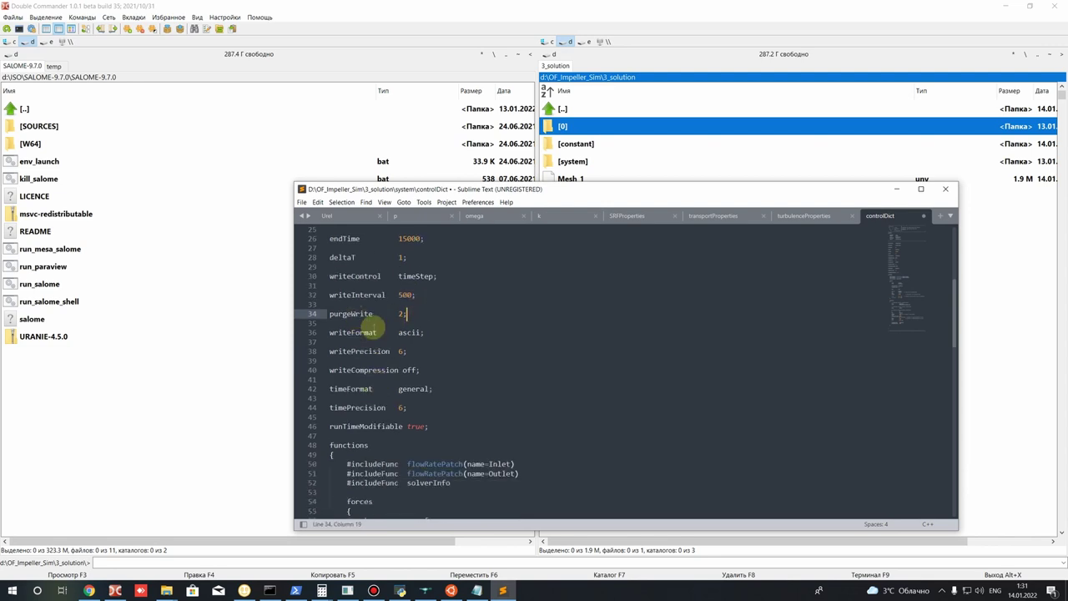
pyautogui.click(363, 343)
pyautogui.moveTo(363, 343); pyautogui.dragTo(435, 387)
pyautogui.scroll(-4, 529, 358)
pyautogui.scroll(3, 401, 334)
pyautogui.scroll(-3, 424, 334)
pyautogui.click(424, 308)
pyautogui.scroll(2, 367, 250)
pyautogui.click(470, 332)
pyautogui.moveTo(435, 285); pyautogui.dragTo(390, 269)
pyautogui.click(382, 276)
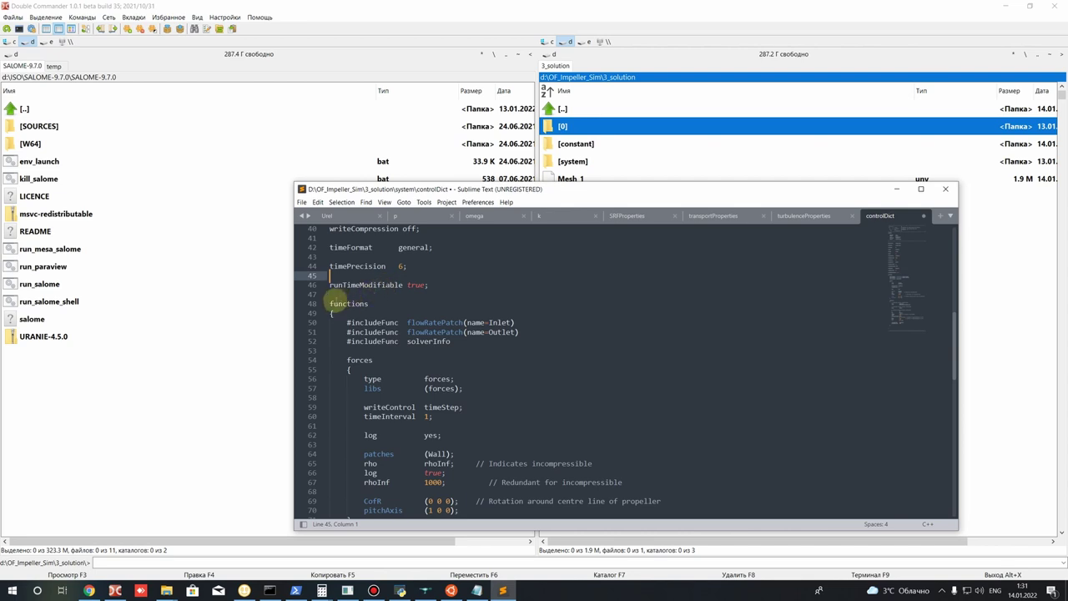
pyautogui.scroll(-1, 476, 330)
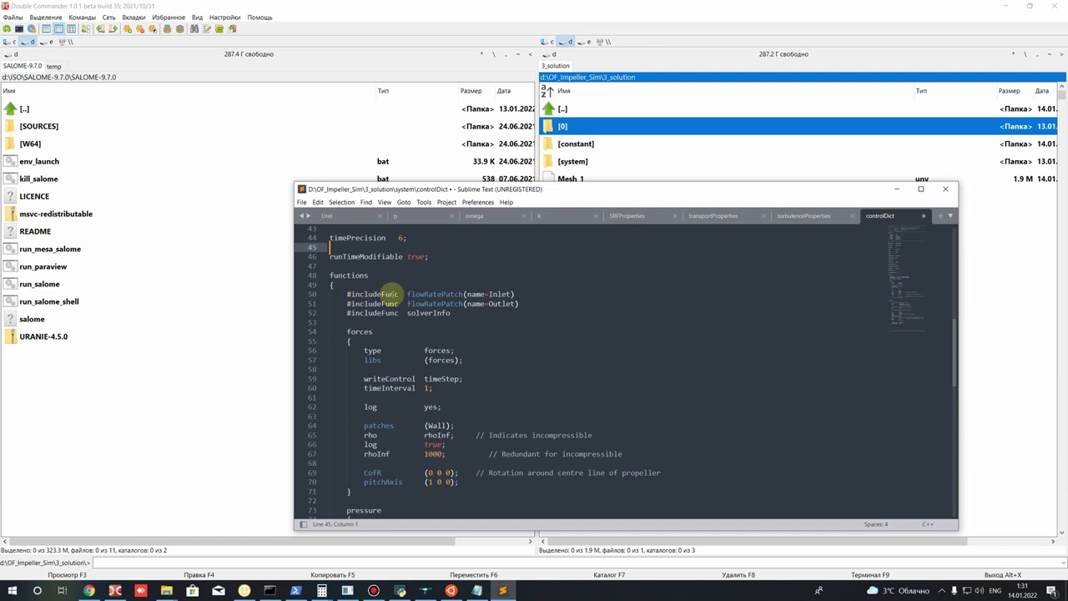
pyautogui.click(479, 326)
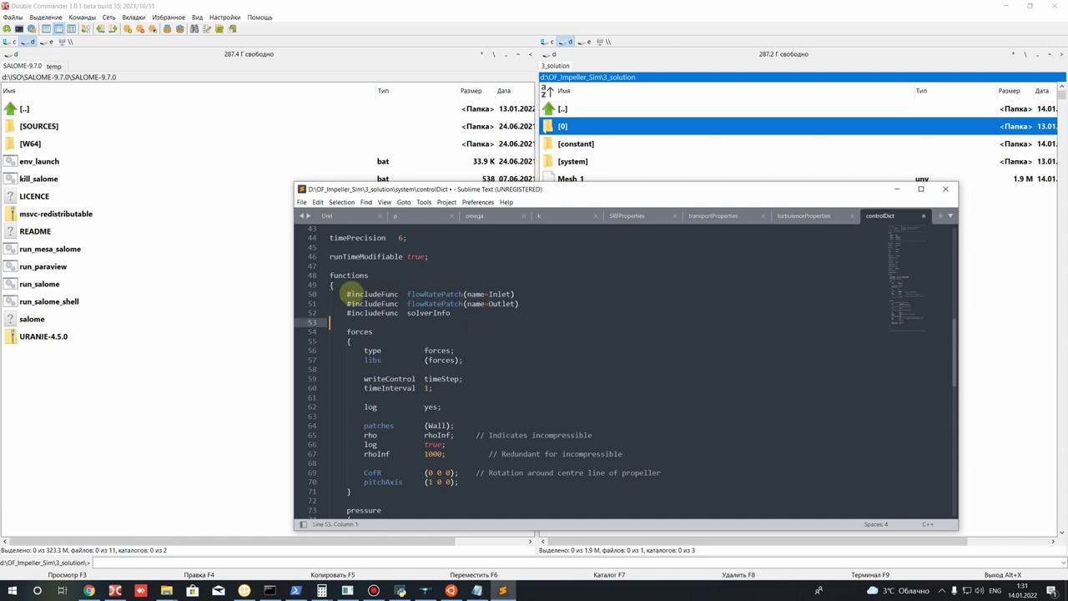
pyautogui.moveTo(410, 294)
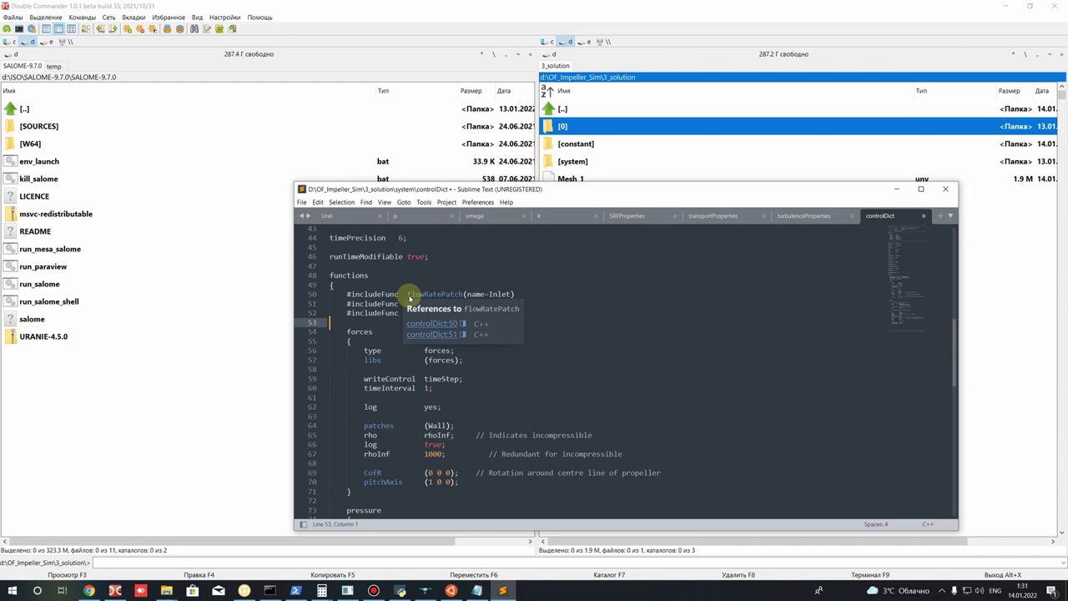
pyautogui.doubleClick(411, 294)
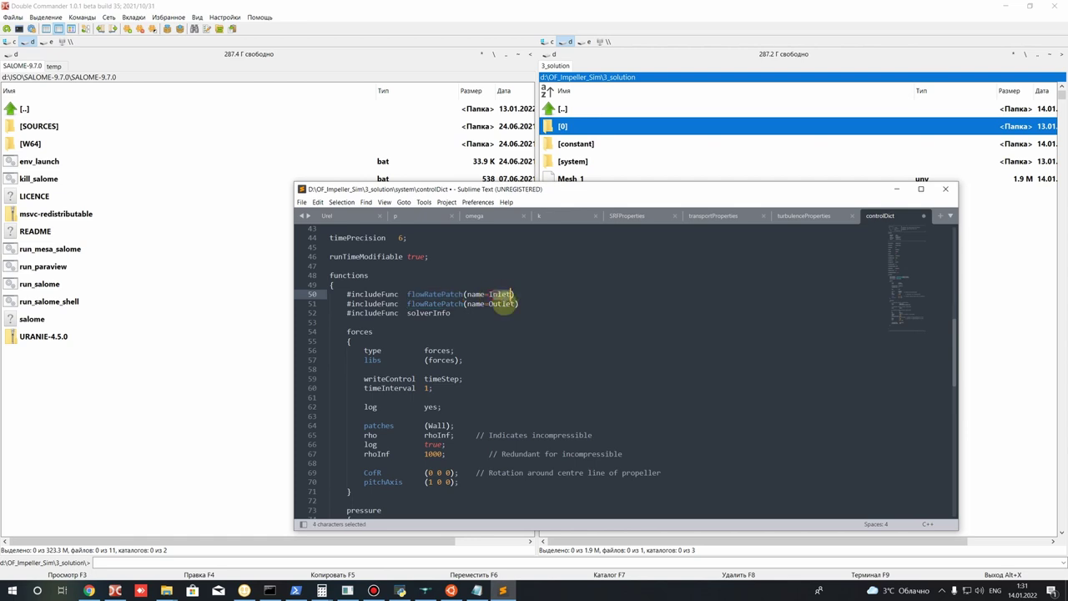
pyautogui.click(500, 325)
pyautogui.moveTo(407, 304); pyautogui.dragTo(460, 304)
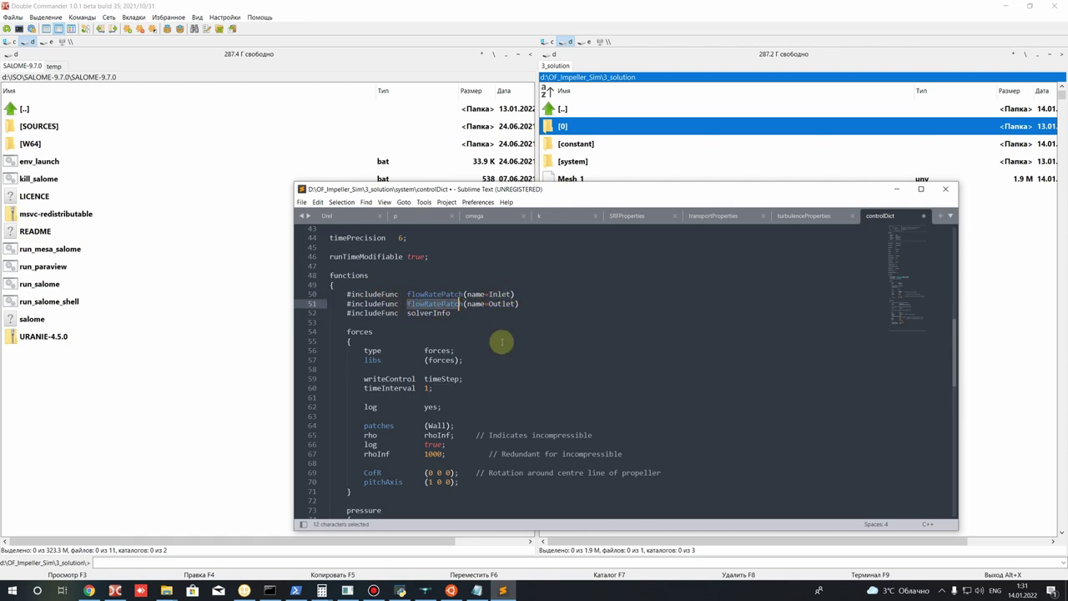
pyautogui.click(484, 322)
pyautogui.click(504, 304)
pyautogui.click(506, 324)
pyautogui.moveTo(408, 313); pyautogui.dragTo(451, 316)
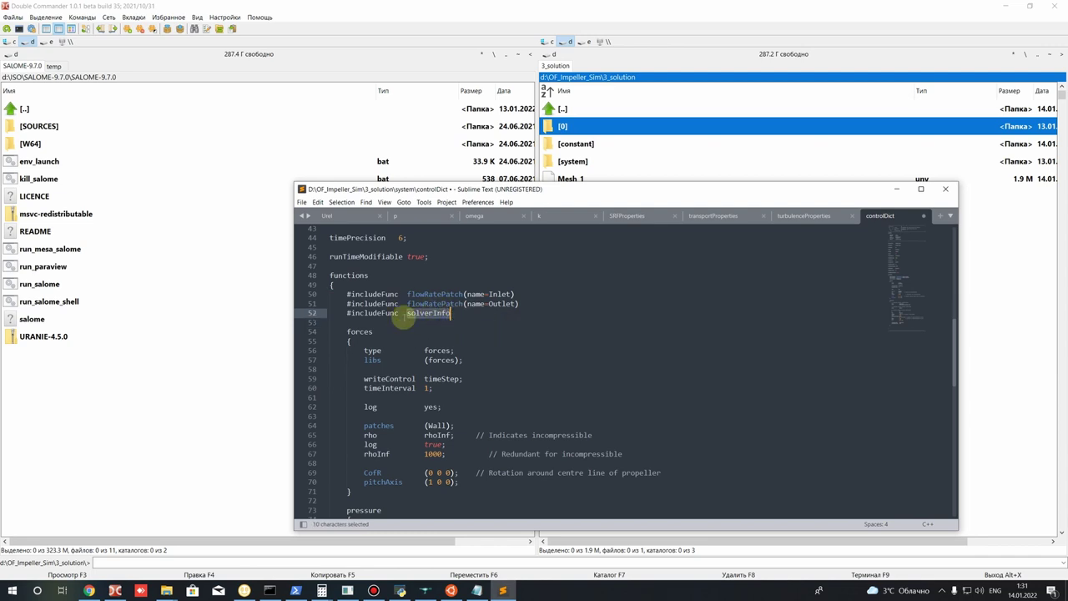
pyautogui.click(457, 350)
pyautogui.scroll(-2, 415, 325)
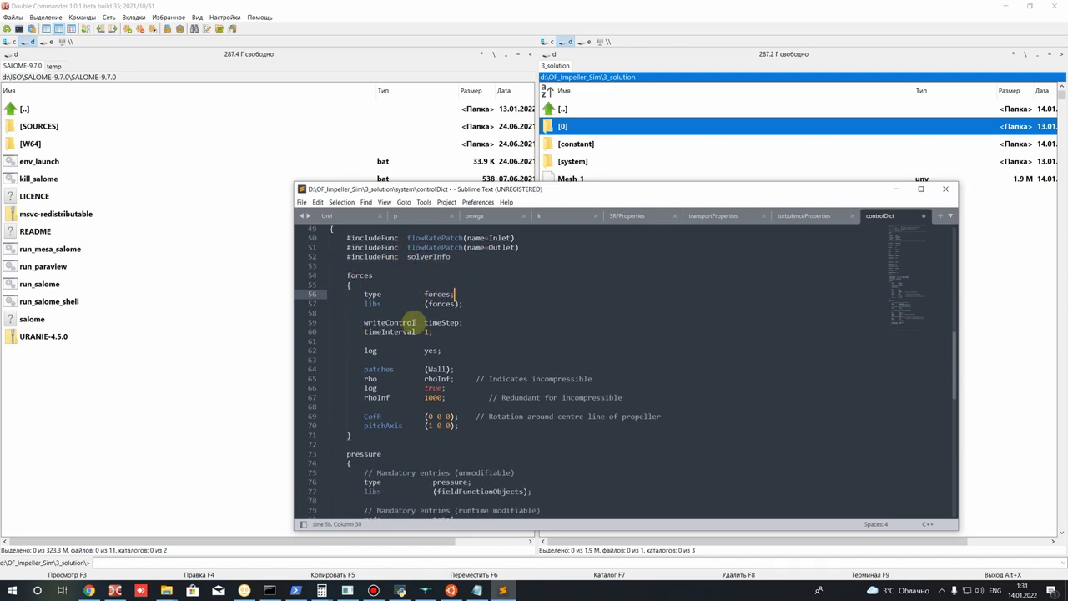
pyautogui.moveTo(347, 276); pyautogui.dragTo(372, 276)
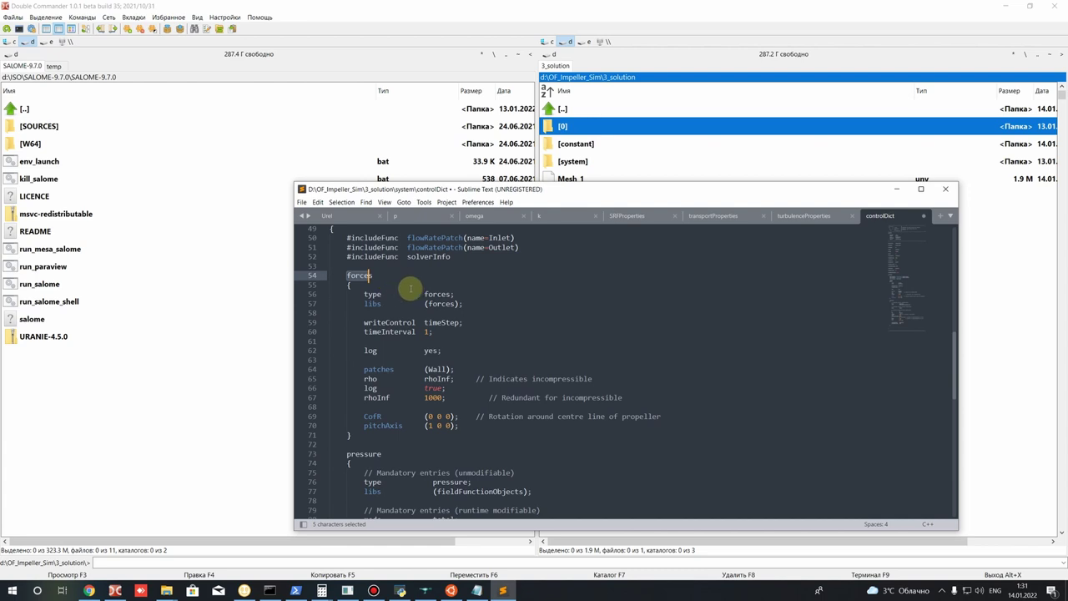
pyautogui.click(389, 294)
pyautogui.scroll(-2, 407, 359)
pyautogui.scroll(2, 401, 351)
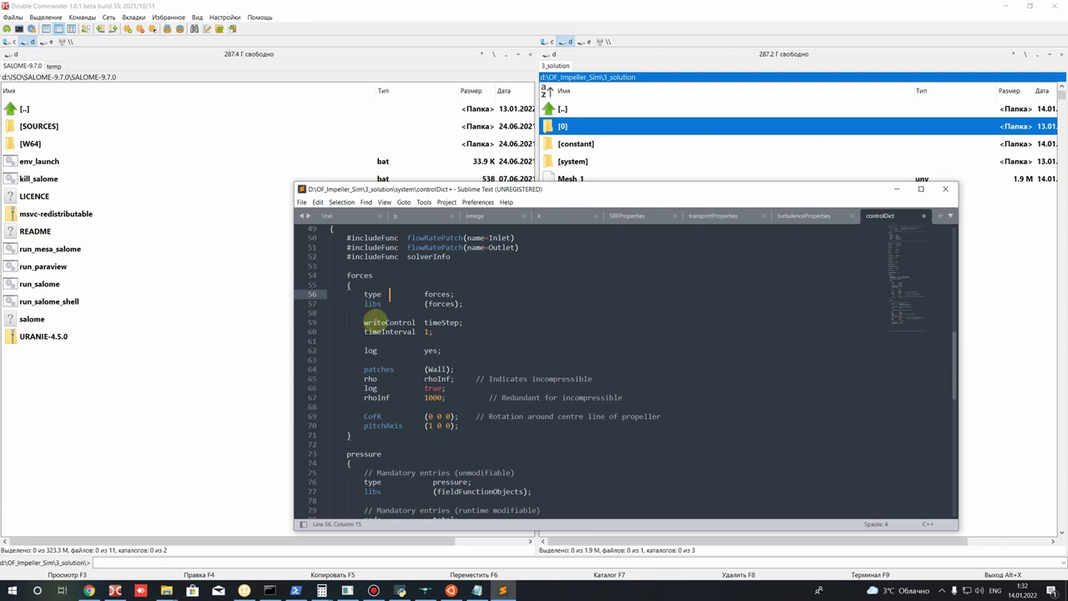
pyautogui.click(433, 426)
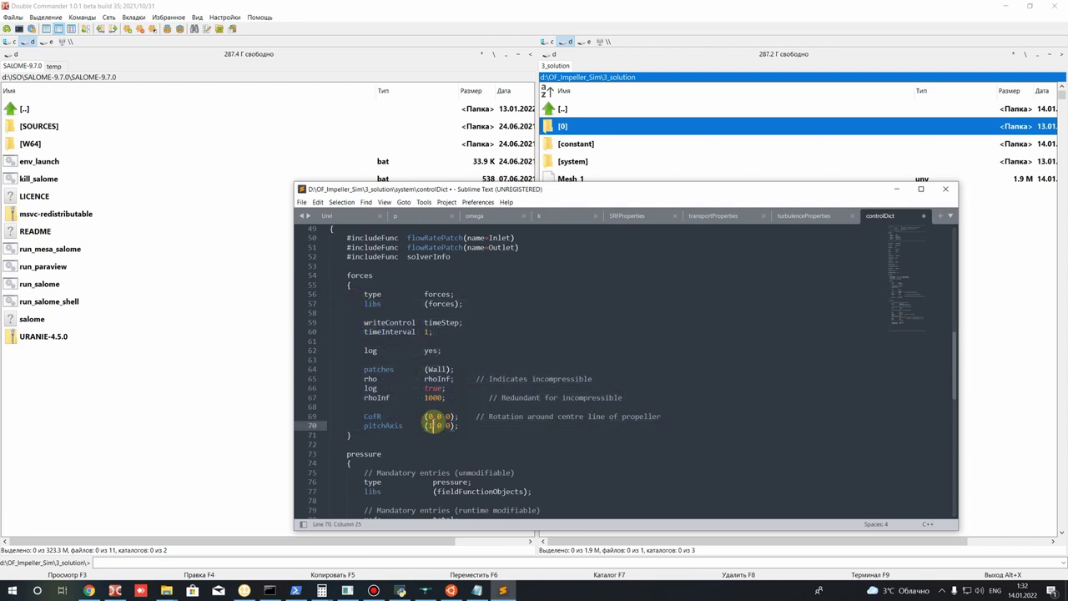
pyautogui.press('BackSpace')
pyautogui.write('0')
pyautogui.scroll(-3, 429, 422)
pyautogui.click(428, 342)
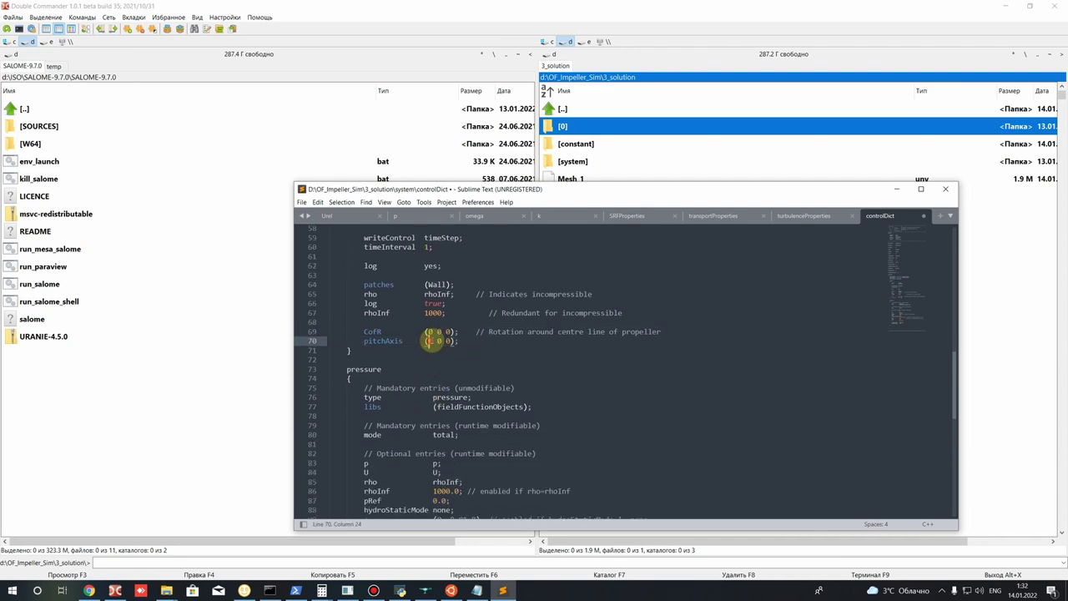
pyautogui.scroll(2, 418, 418)
pyautogui.hotkey('shift', 'Home')
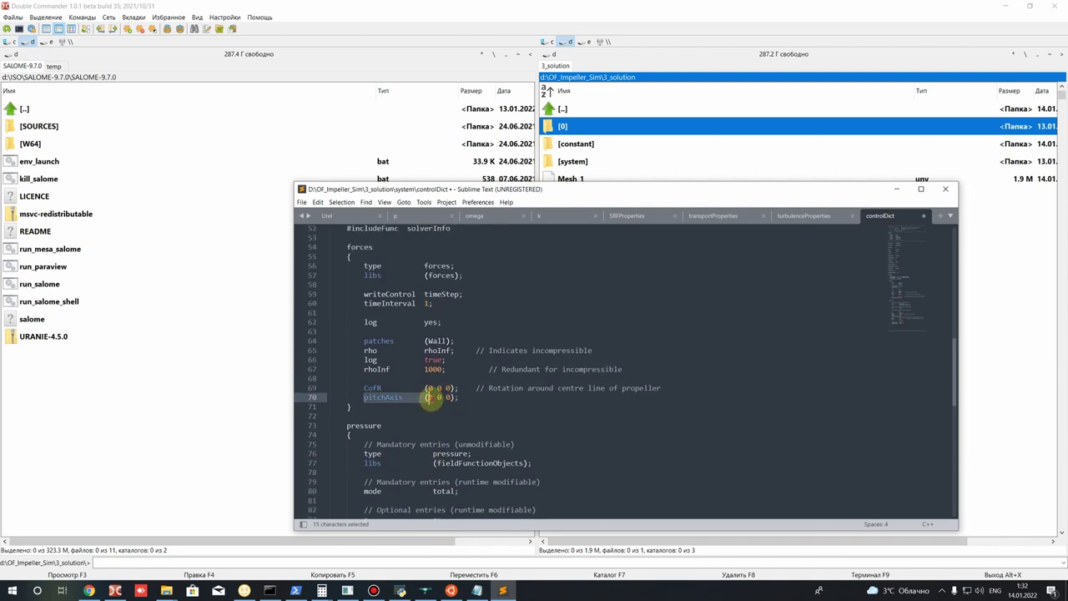
pyautogui.doubleClick(428, 397)
pyautogui.write('1')
pyautogui.scroll(2, 439, 434)
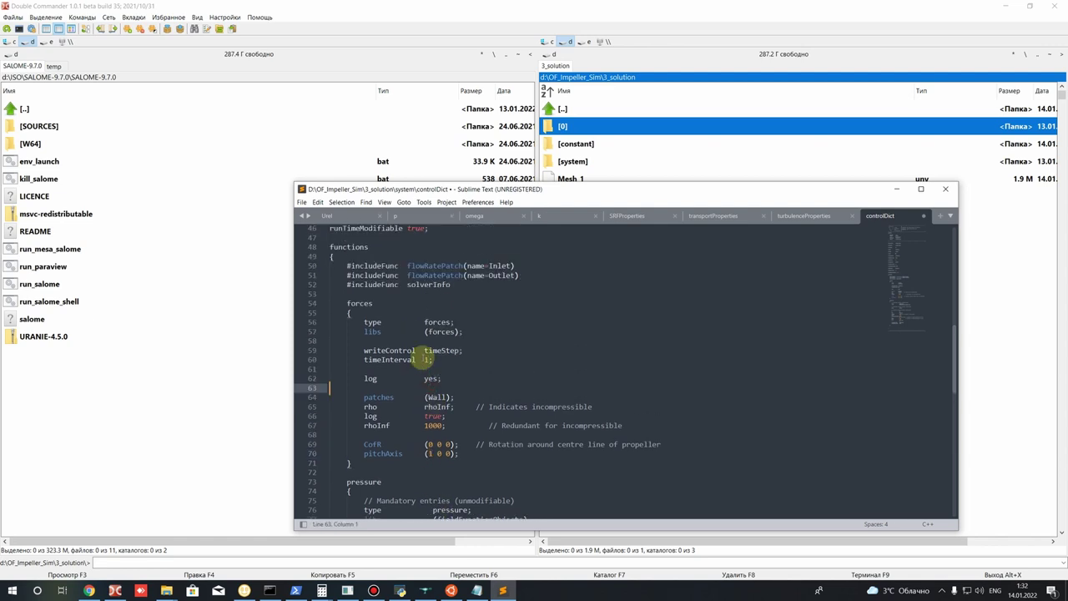
pyautogui.click(446, 397)
pyautogui.click(436, 360)
pyautogui.press('Down')
pyautogui.scroll(-3, 462, 417)
pyautogui.scroll(-5, 461, 415)
pyautogui.moveTo(351, 256); pyautogui.dragTo(383, 256)
pyautogui.scroll(9, 439, 399)
pyautogui.scroll(-9, 440, 409)
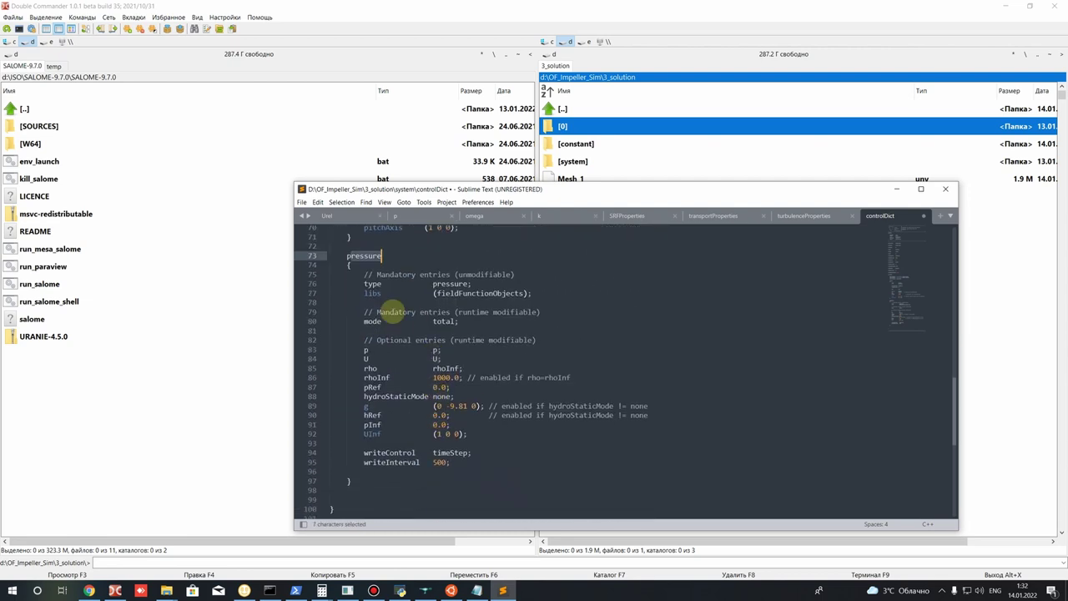
pyautogui.moveTo(347, 256); pyautogui.dragTo(406, 265)
pyautogui.click(406, 265)
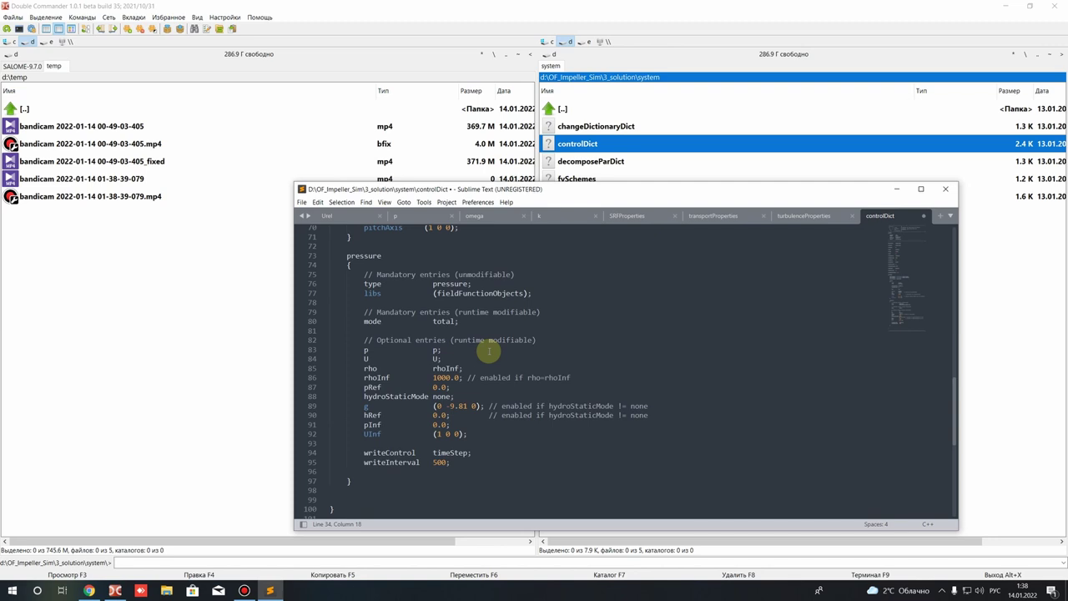
pyautogui.scroll(-4, 476, 384)
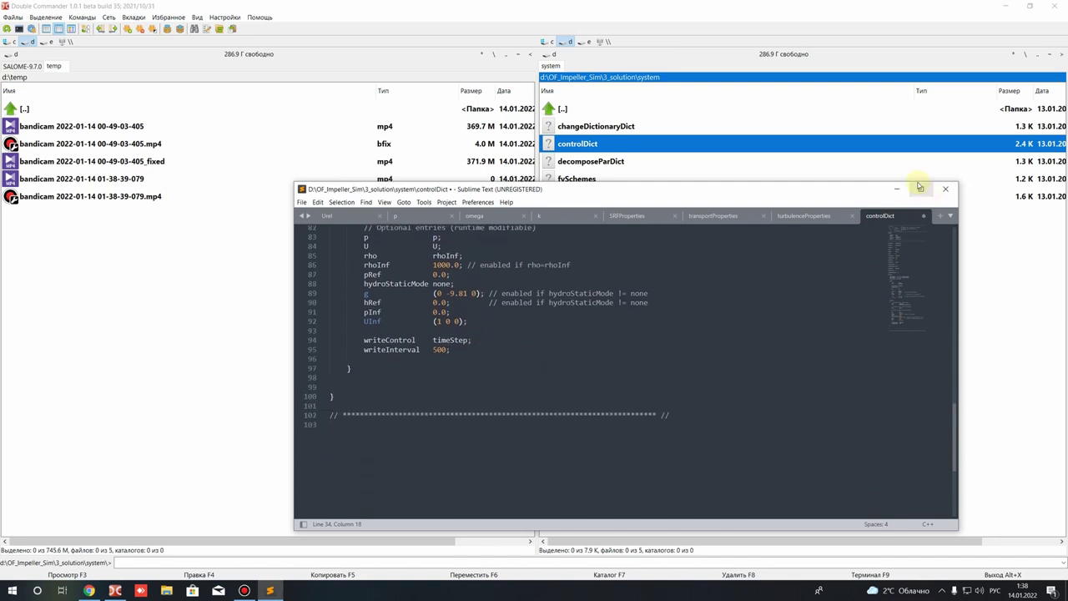
pyautogui.scroll(3, 544, 446)
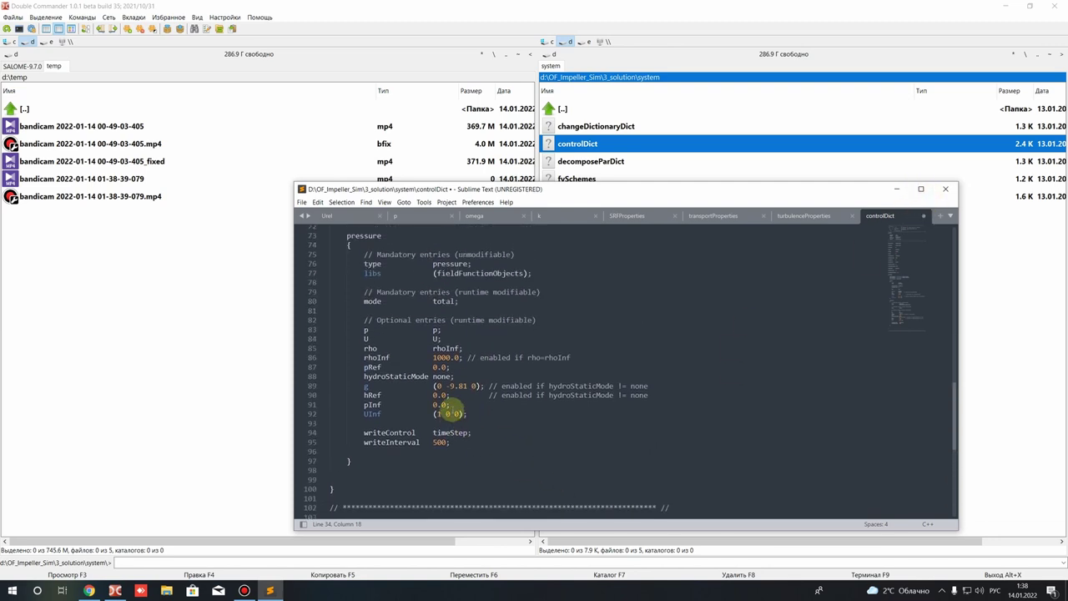
pyautogui.scroll(1, 451, 412)
pyautogui.doubleClick(446, 283)
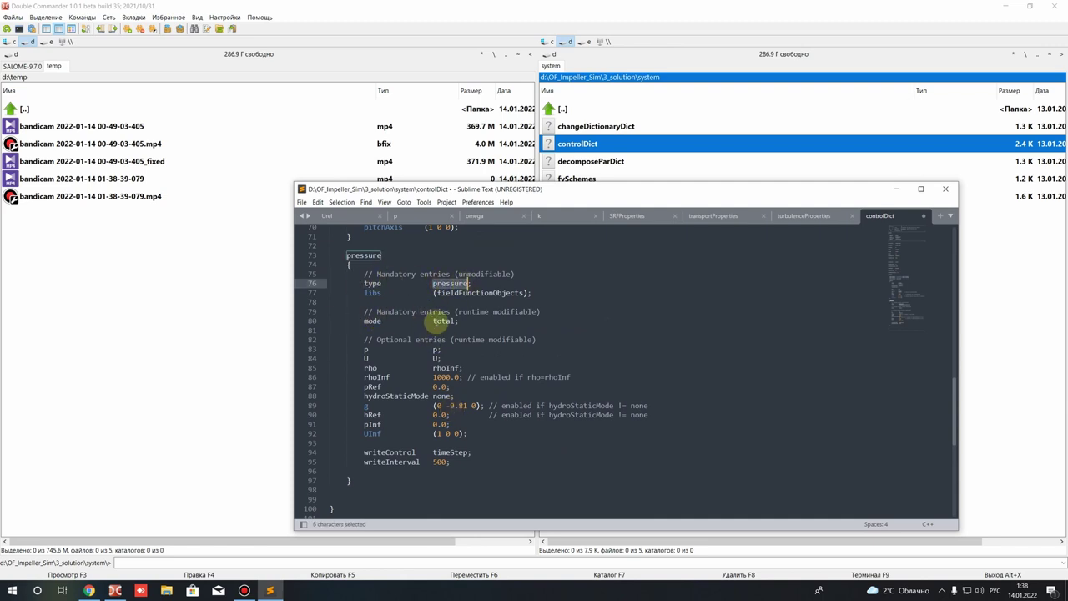
pyautogui.doubleClick(443, 321)
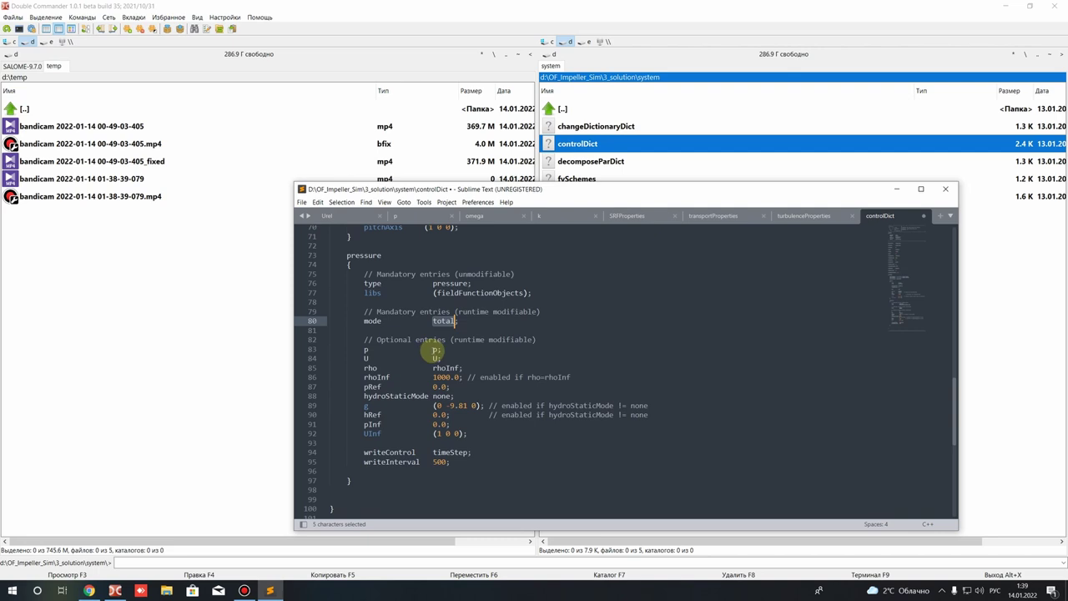
pyautogui.doubleClick(435, 350)
pyautogui.doubleClick(434, 359)
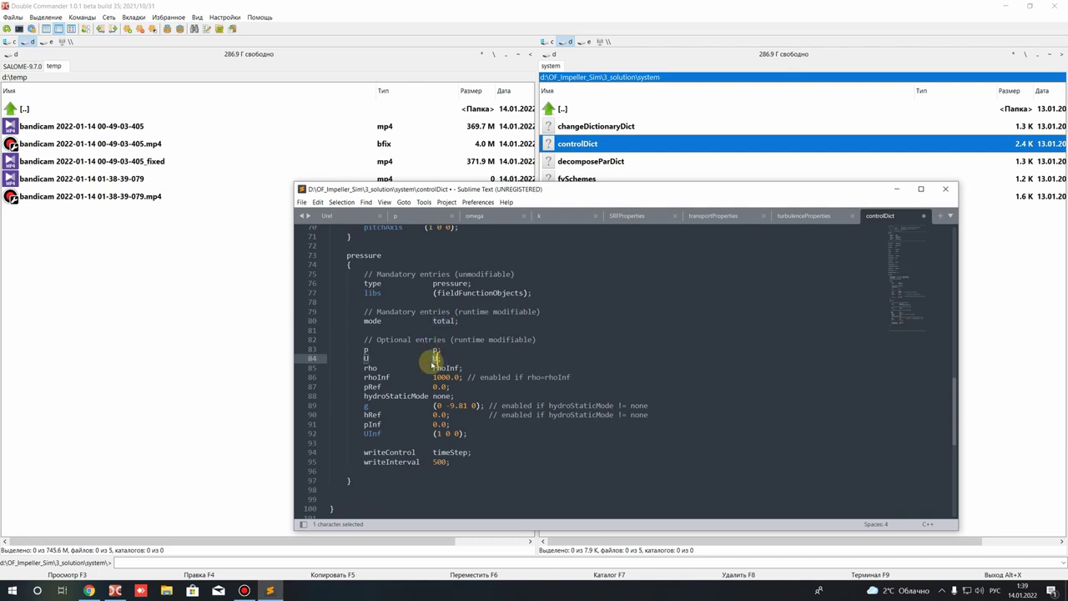
pyautogui.moveTo(378, 340); pyautogui.dragTo(394, 340)
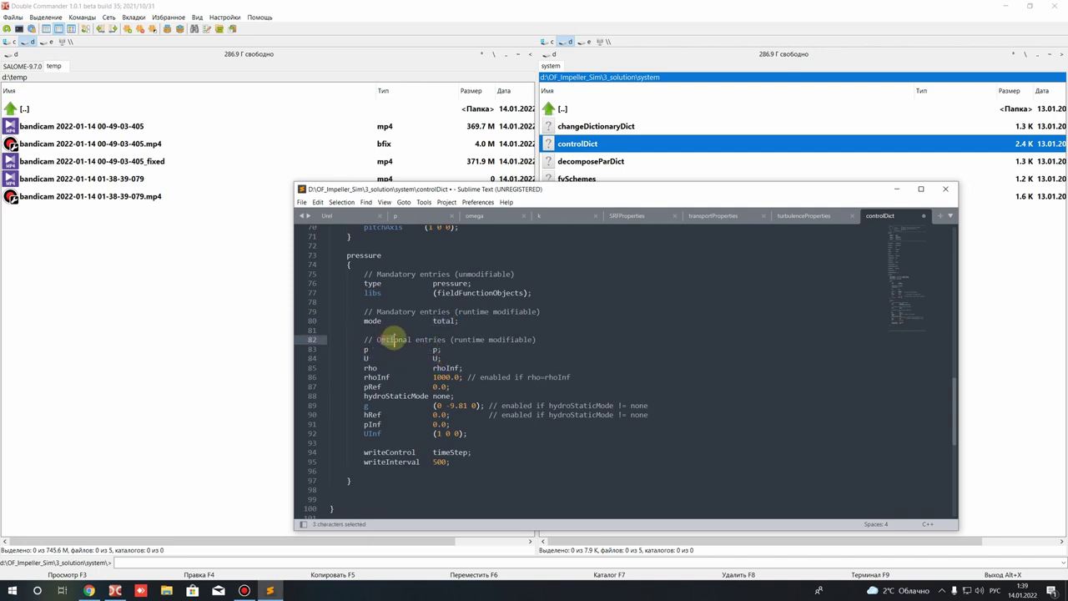
pyautogui.moveTo(461, 340); pyautogui.dragTo(389, 339)
pyautogui.moveTo(365, 377); pyautogui.dragTo(449, 376)
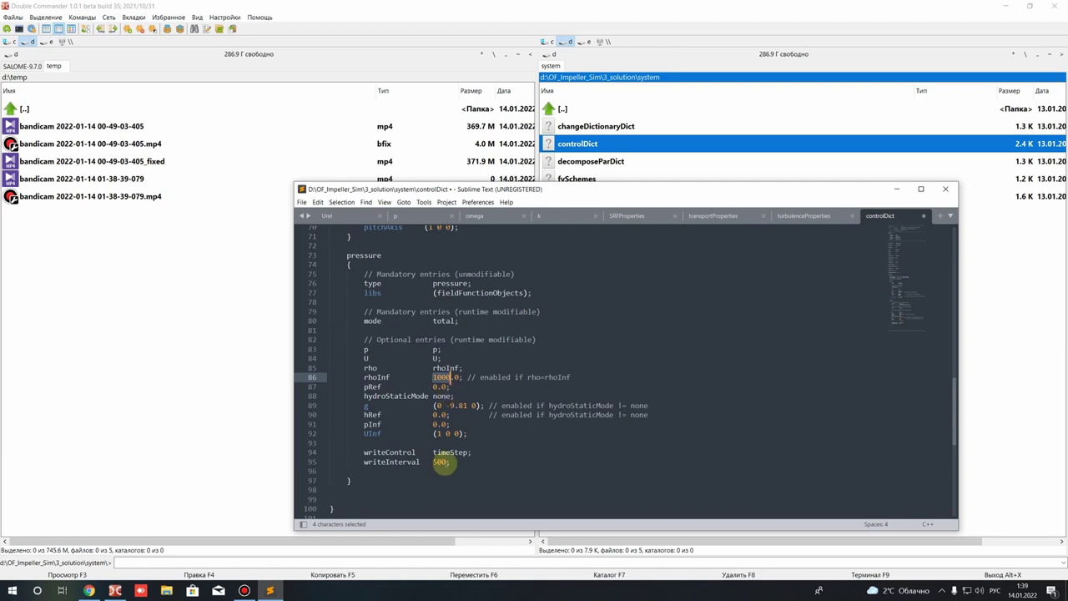
pyautogui.doubleClick(441, 462)
pyautogui.moveTo(365, 462); pyautogui.dragTo(447, 461)
pyautogui.scroll(10, 445, 457)
pyautogui.scroll(9, 447, 451)
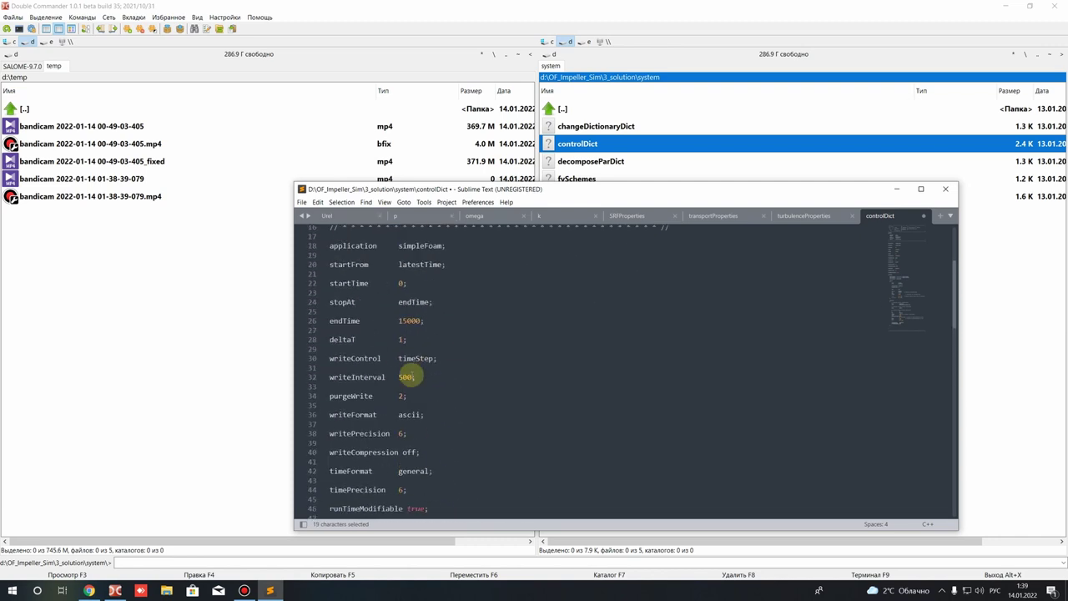
pyautogui.moveTo(331, 405); pyautogui.dragTo(420, 409)
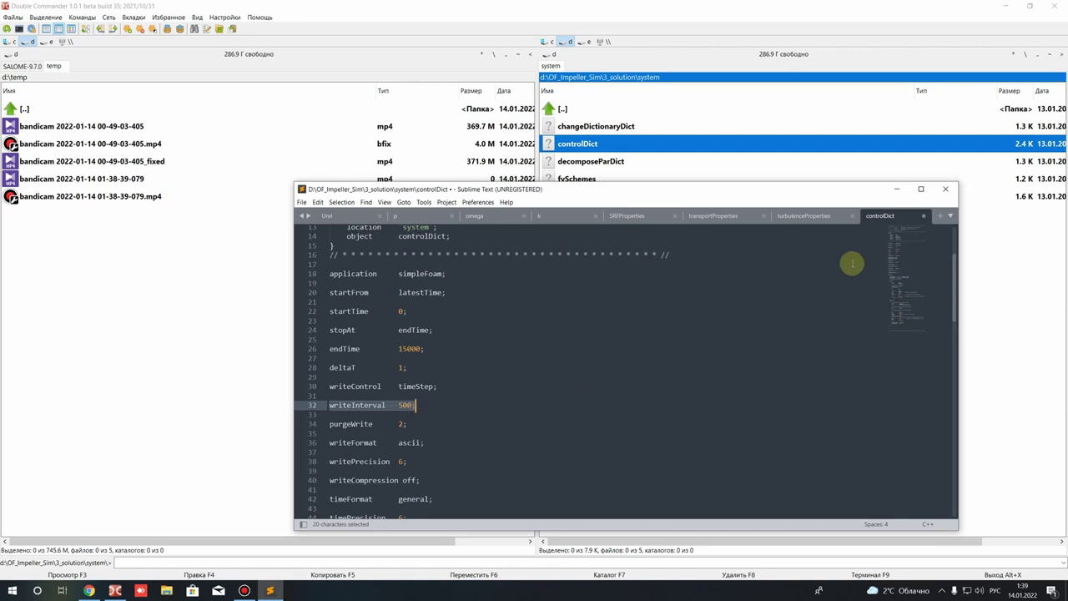
# Step: Minimise Sublime Text, go back into the 3_solution system folder, and select fvSchemes
pyautogui.click(896, 189)
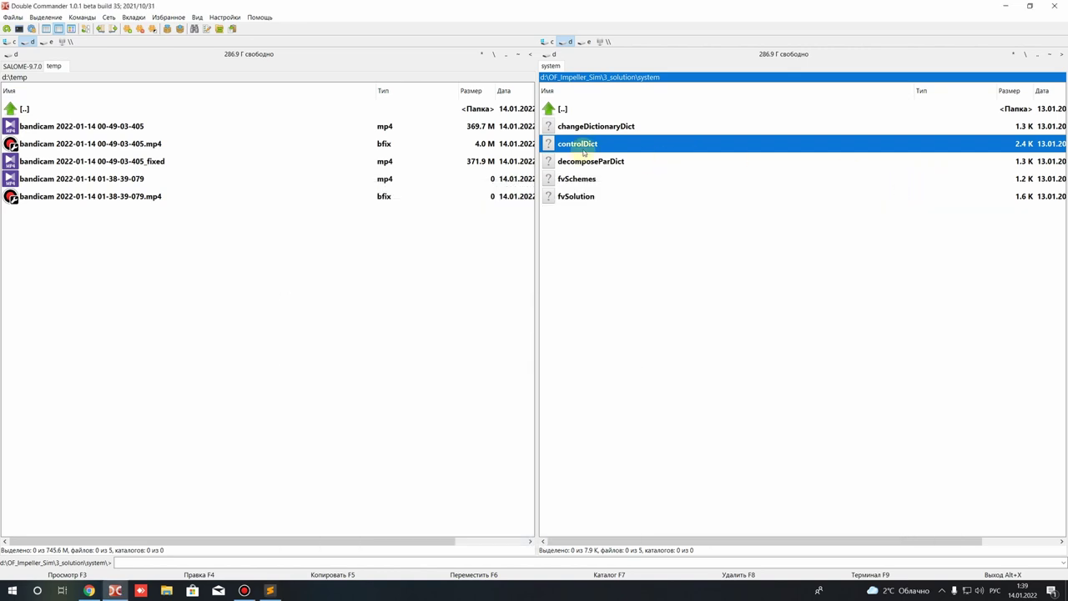
pyautogui.click(583, 182)
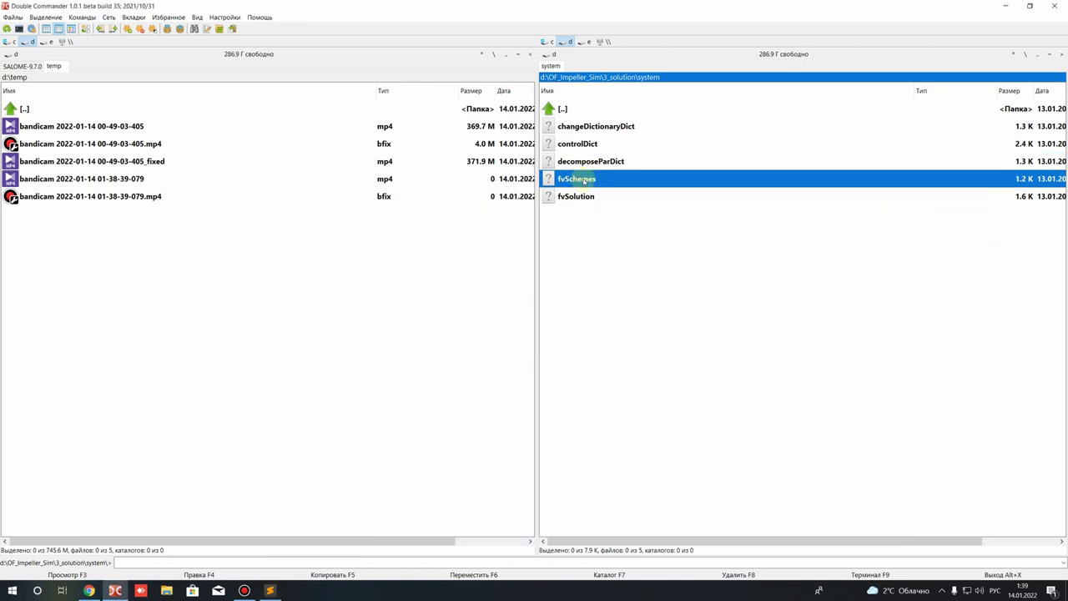
pyautogui.press('BackSpace')
pyautogui.press('Up')
pyautogui.press('Return')
pyautogui.press('BackSpace')
pyautogui.press('Down')
pyautogui.press('Return')
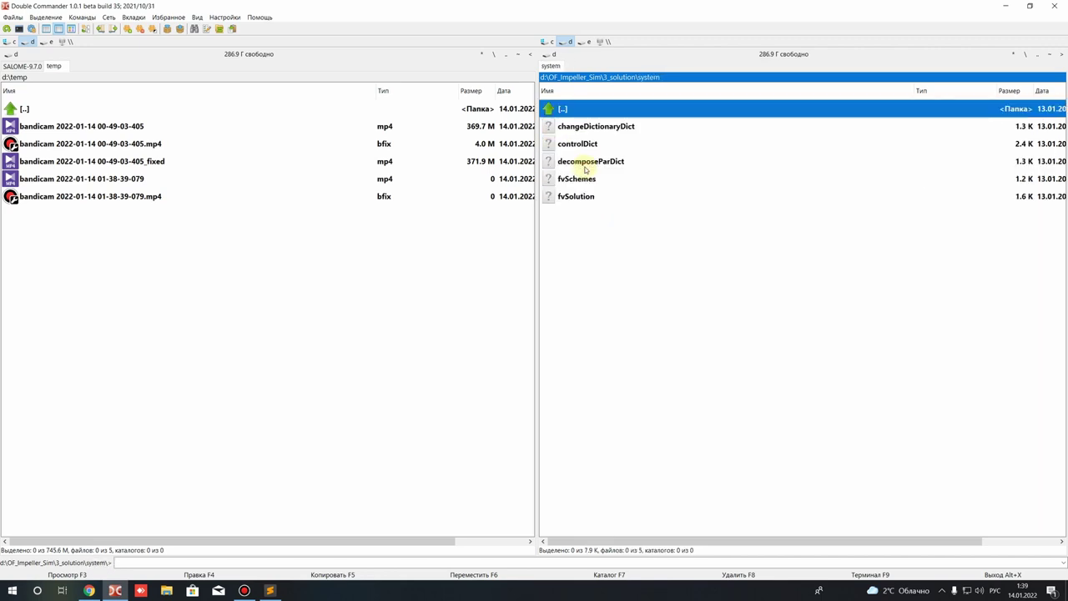
pyautogui.click(576, 178)
pyautogui.rightClick(576, 178)
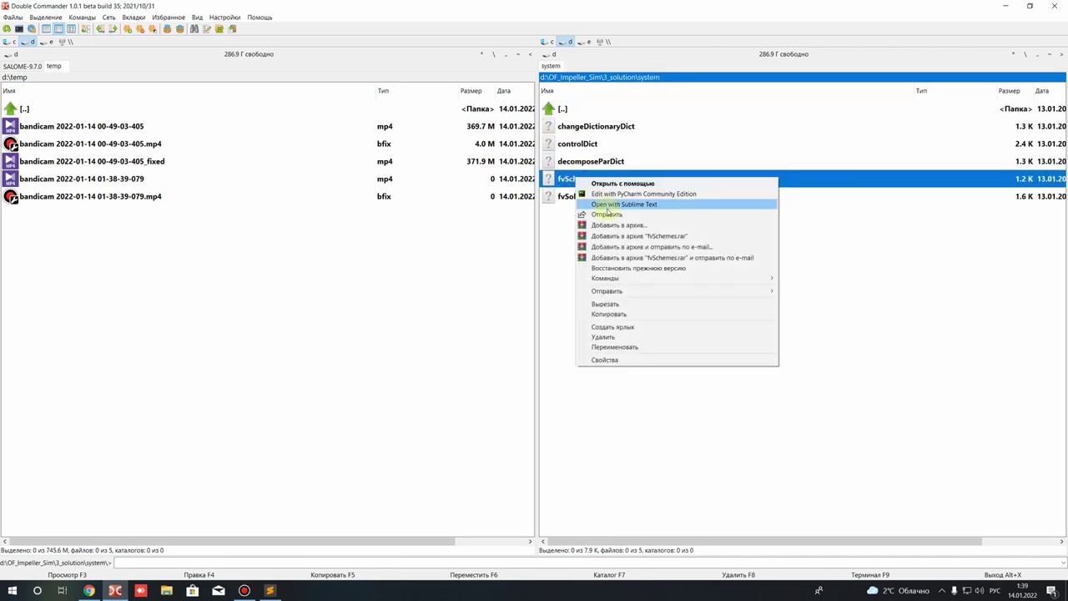
pyautogui.click(609, 205)
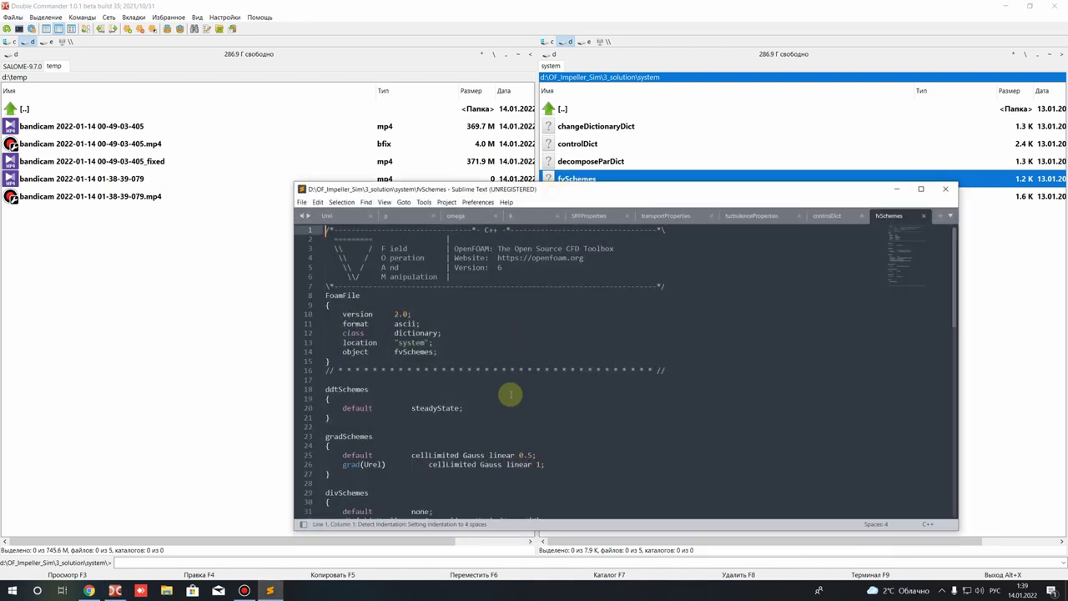
pyautogui.scroll(-6, 477, 370)
pyautogui.scroll(2, 474, 370)
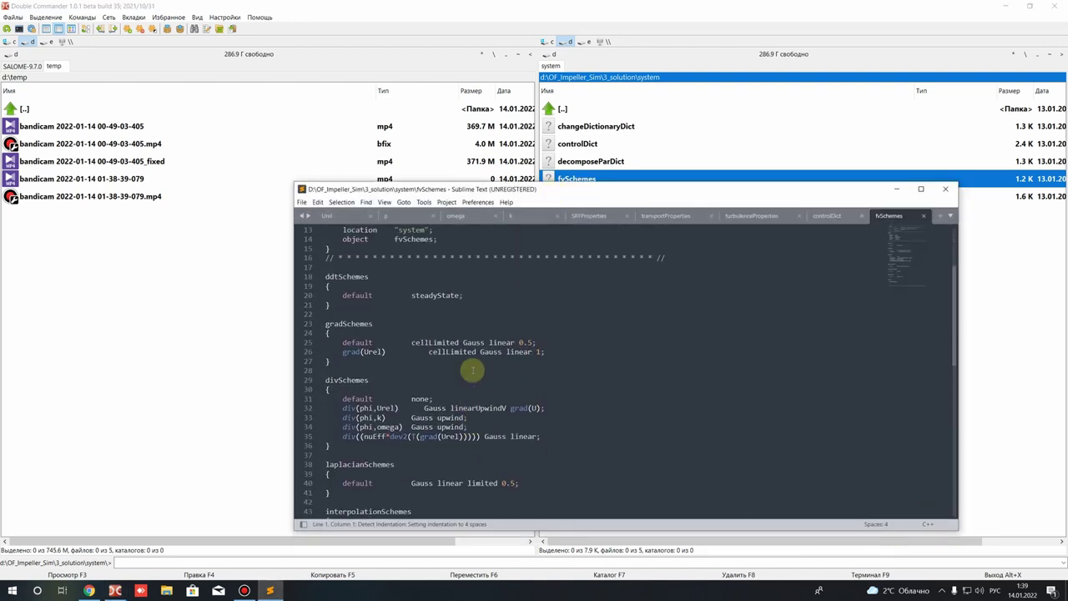
pyautogui.scroll(-4, 472, 370)
pyautogui.scroll(-3, 475, 367)
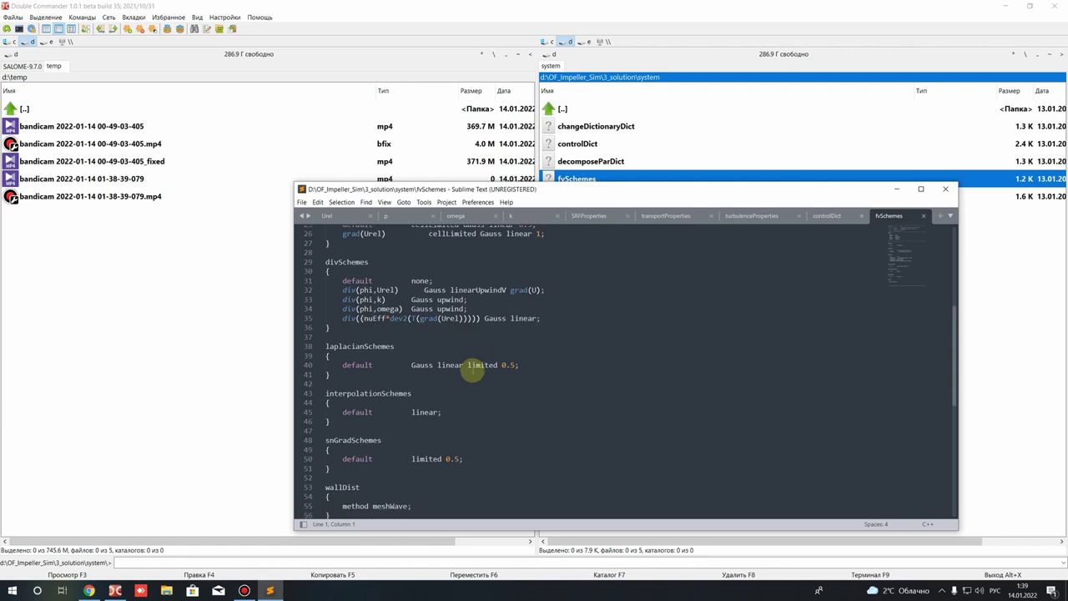
pyautogui.click(584, 389)
pyautogui.scroll(2, 568, 384)
pyautogui.scroll(3, 534, 380)
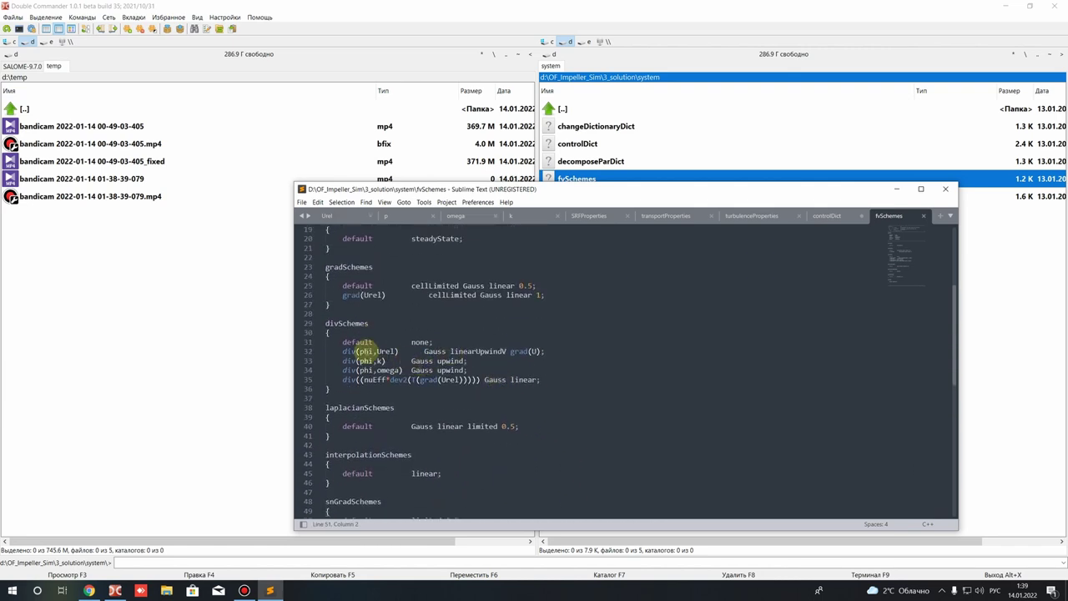
pyautogui.moveTo(342, 352); pyautogui.dragTo(485, 351)
pyautogui.click(384, 331)
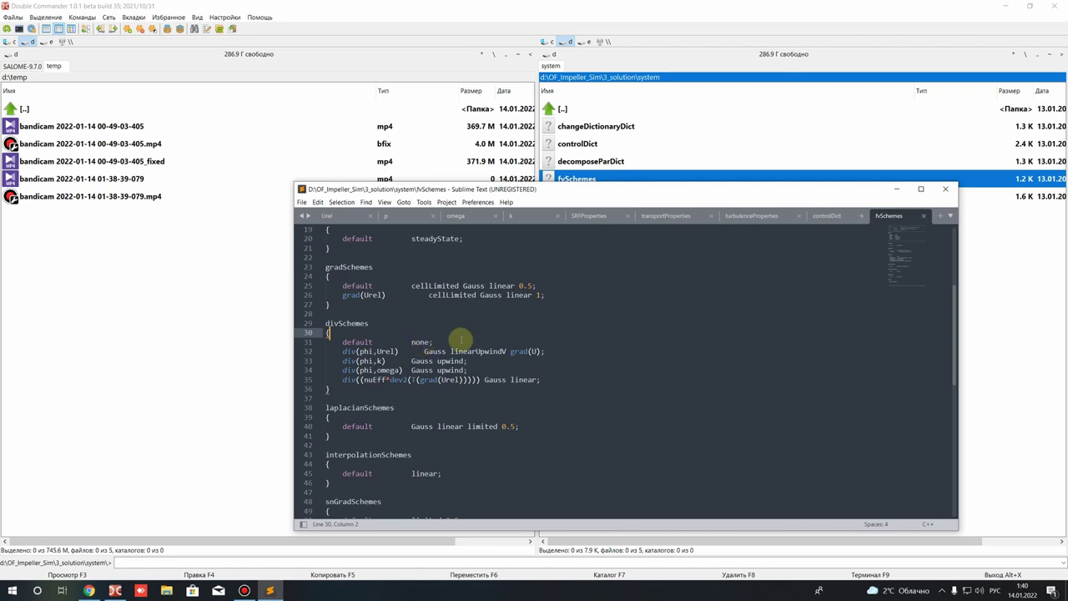
pyautogui.moveTo(424, 352); pyautogui.dragTo(545, 352)
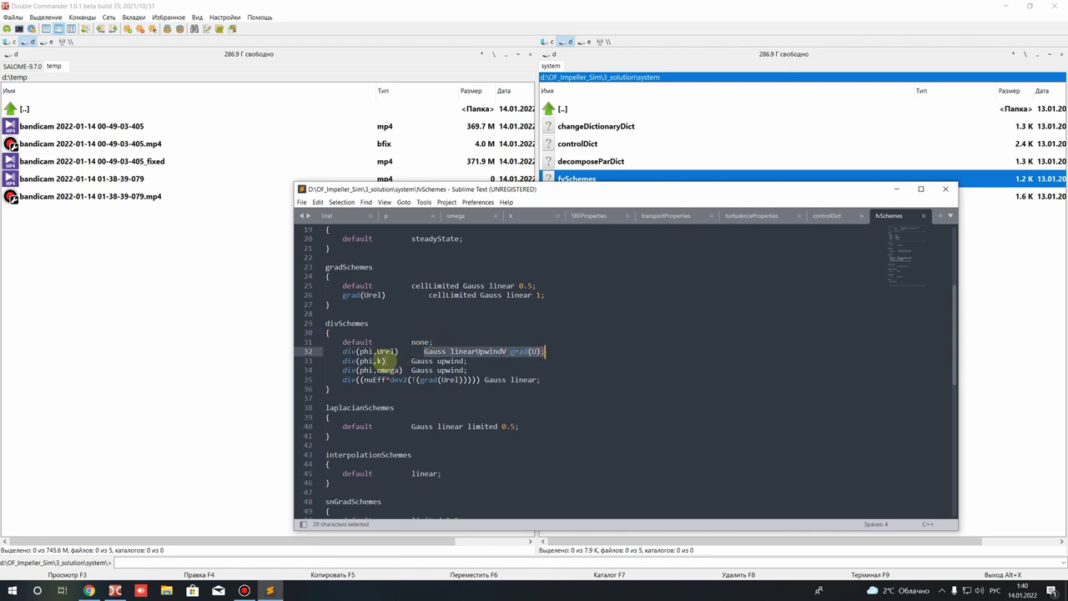
pyautogui.click(409, 371)
pyautogui.click(374, 360)
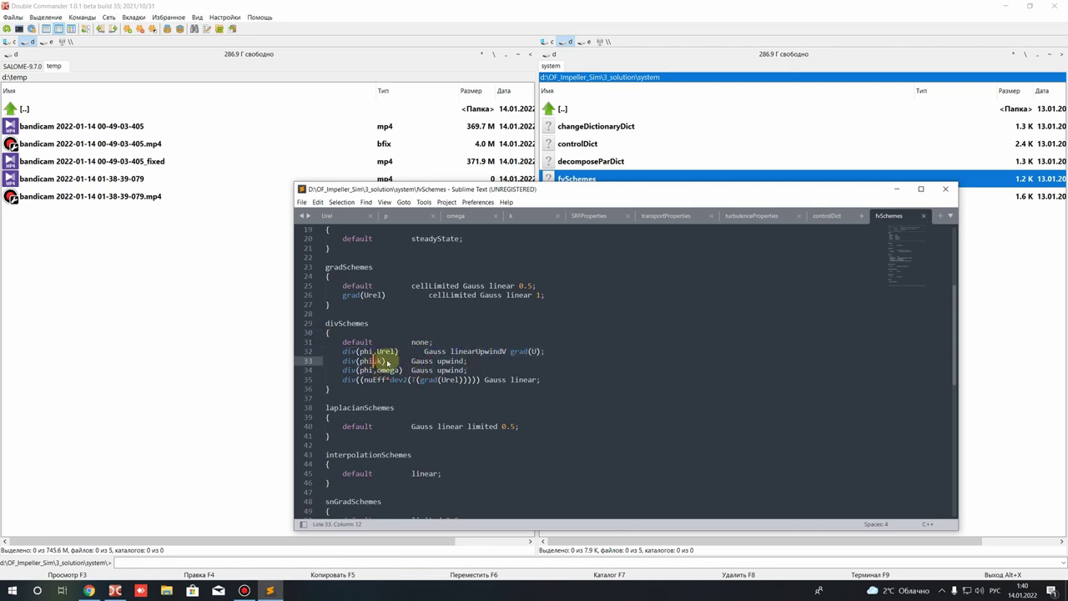
pyautogui.click(451, 352)
pyautogui.keyDown('shift'); pyautogui.click(503, 352); pyautogui.keyUp('shift')
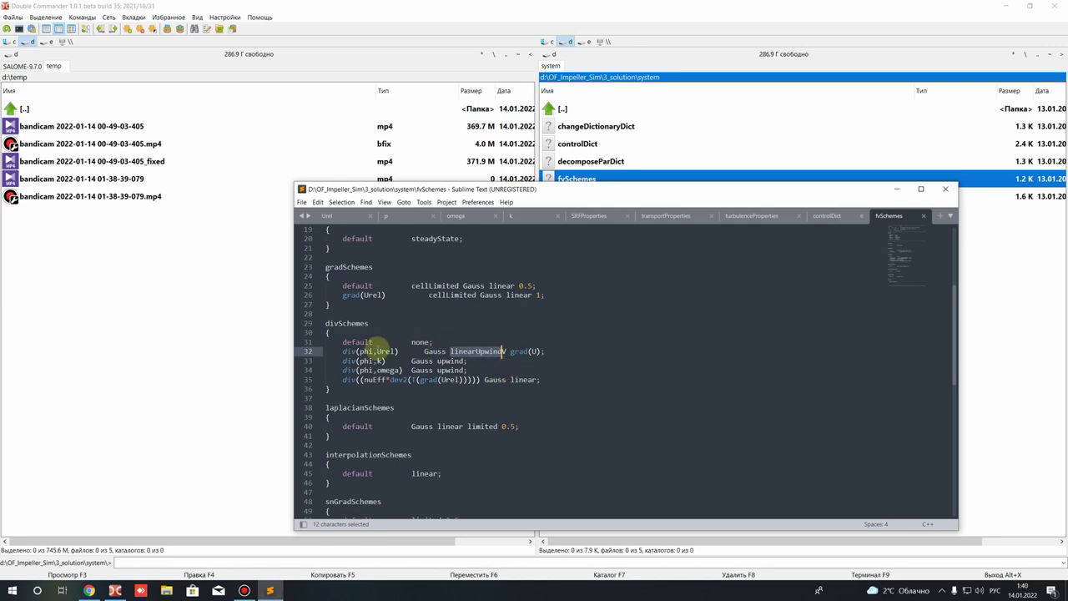
pyautogui.moveTo(376, 352); pyautogui.dragTo(406, 351)
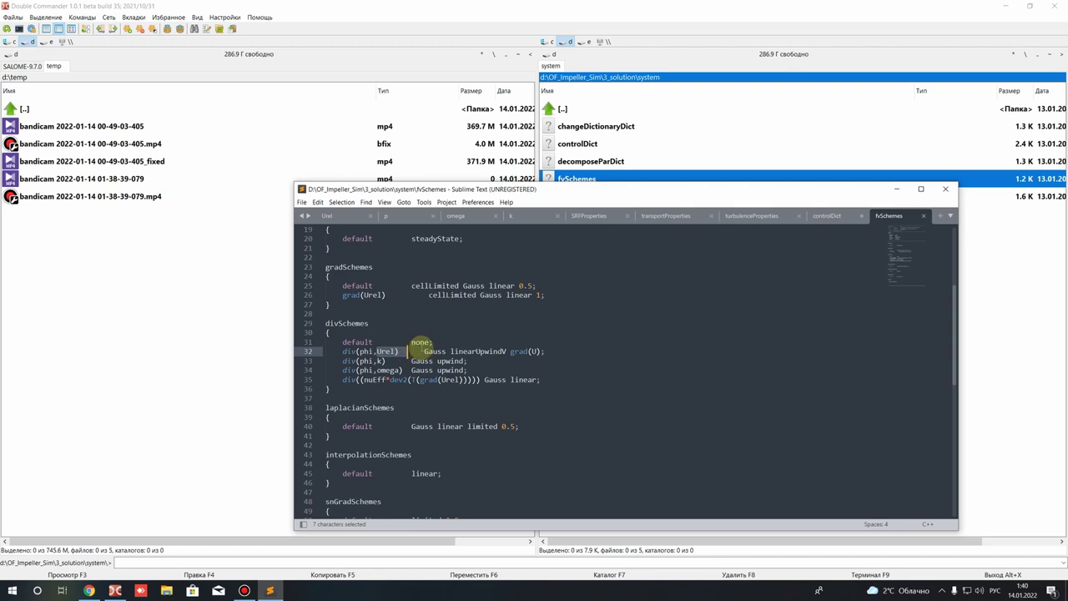
pyautogui.scroll(-5, 418, 355)
pyautogui.scroll(5, 454, 362)
pyautogui.moveTo(519, 345); pyautogui.dragTo(343, 286)
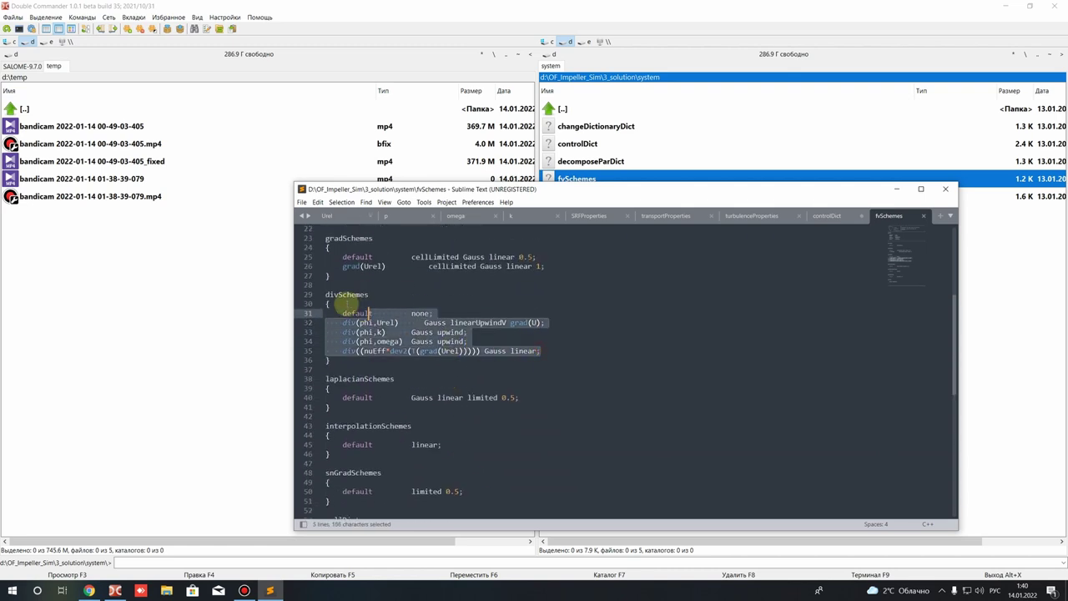
pyautogui.moveTo(310, 370); pyautogui.dragTo(310, 317)
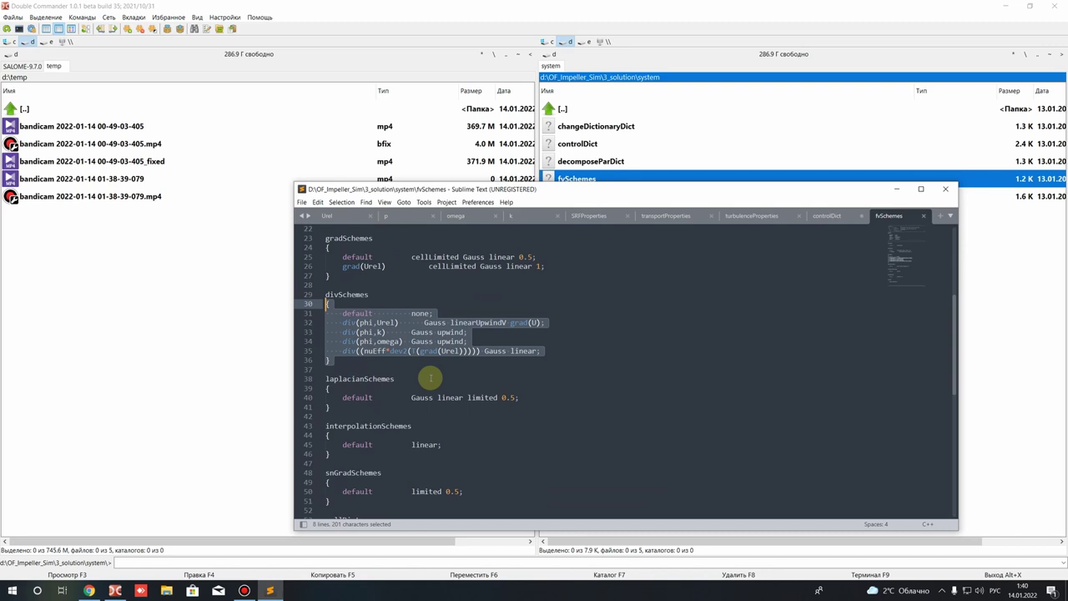
pyautogui.click(408, 399)
pyautogui.click(477, 361)
pyautogui.moveTo(437, 331); pyautogui.dragTo(517, 316)
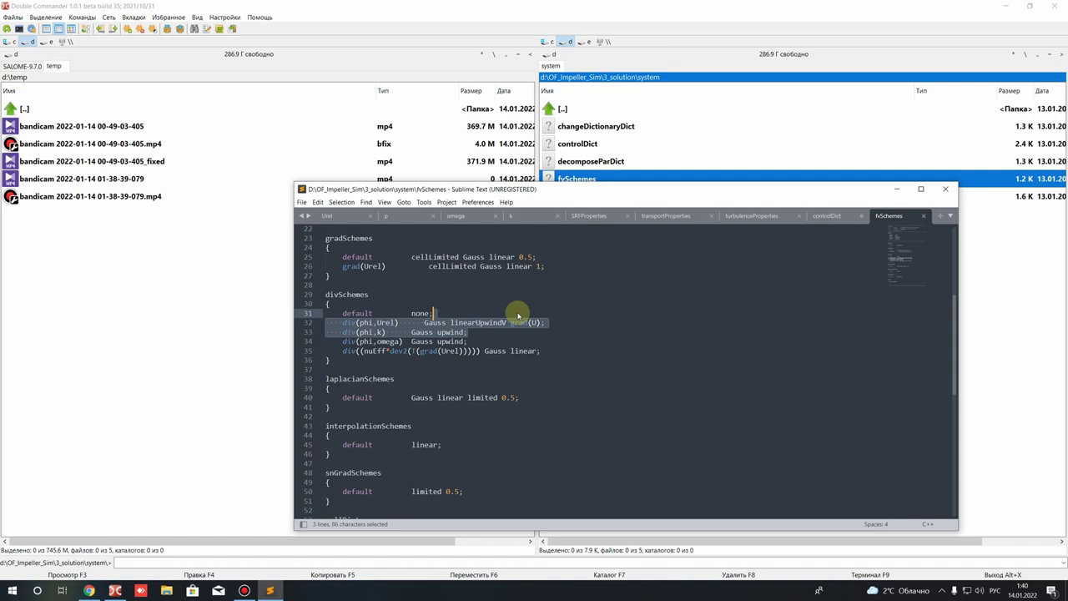
pyautogui.click(518, 322)
pyautogui.click(898, 189)
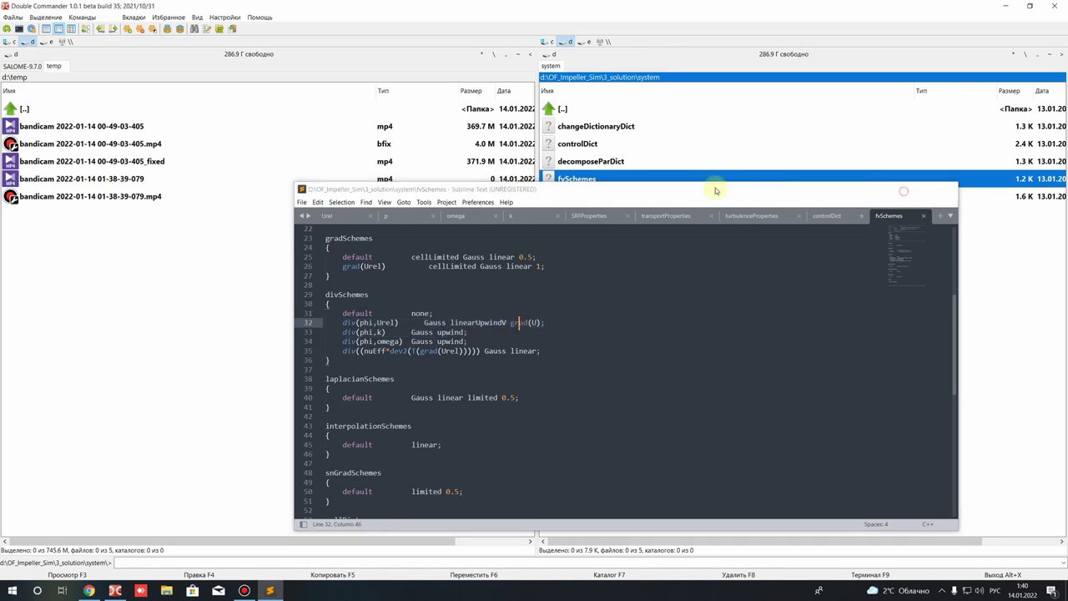
pyautogui.rightClick(579, 196)
# Step: Open fvSolution in Sublime Text and scroll through its solvers block
pyautogui.click(626, 227)
pyautogui.scroll(-8, 487, 298)
pyautogui.scroll(5, 470, 291)
pyautogui.scroll(-5, 453, 310)
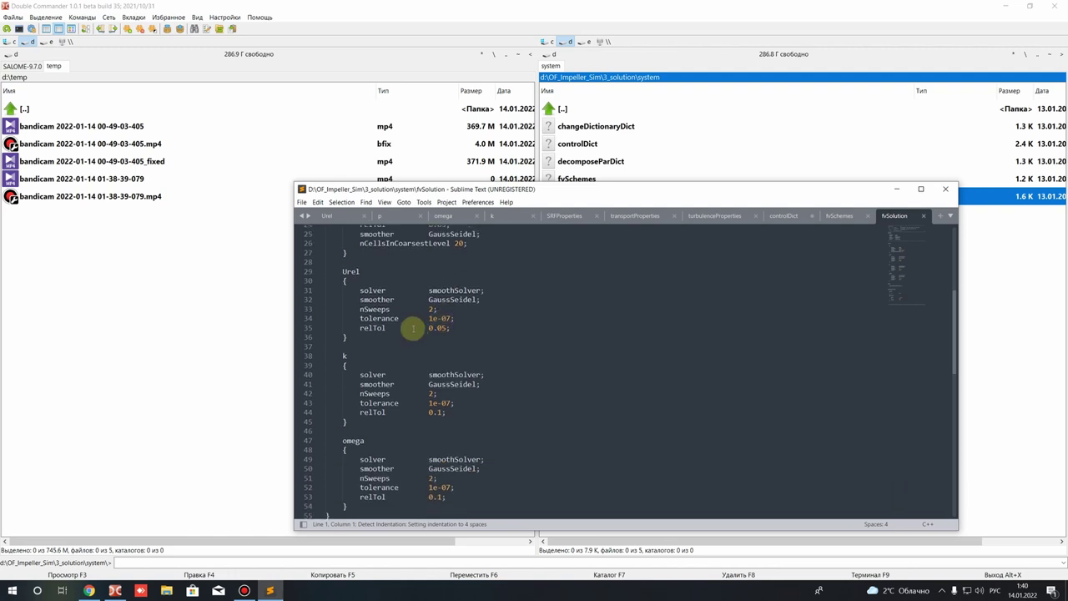
pyautogui.scroll(4, 392, 309)
pyautogui.moveTo(342, 372)
pyautogui.mouseDown()
pyautogui.moveTo(356, 372)
pyautogui.moveTo(348, 351)
pyautogui.mouseUp()
pyautogui.scroll(-4, 388, 380)
pyautogui.scroll(-2, 353, 371)
# Step: Highlight the omega and p solver entries to inspect their settings
pyautogui.doubleClick(352, 380)
pyautogui.moveTo(428, 314); pyautogui.dragTo(464, 324)
pyautogui.scroll(2, 434, 285)
pyautogui.moveTo(429, 286); pyautogui.dragTo(452, 286)
pyautogui.scroll(4, 468, 334)
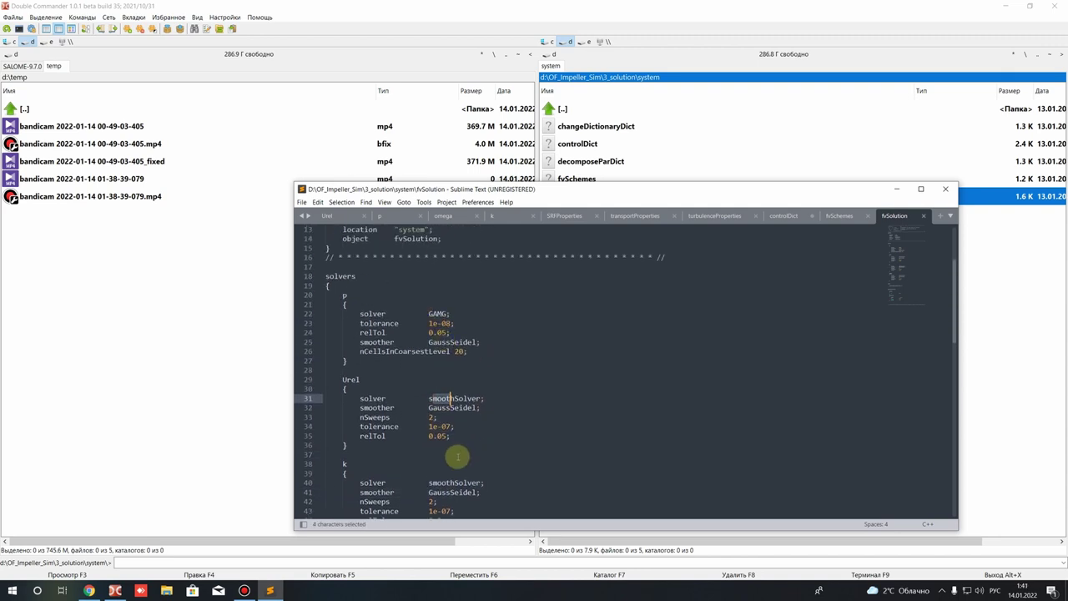
pyautogui.scroll(-6, 467, 451)
pyautogui.moveTo(474, 433); pyautogui.dragTo(330, 360)
pyautogui.click(495, 456)
pyautogui.scroll(8, 501, 426)
pyautogui.click(498, 415)
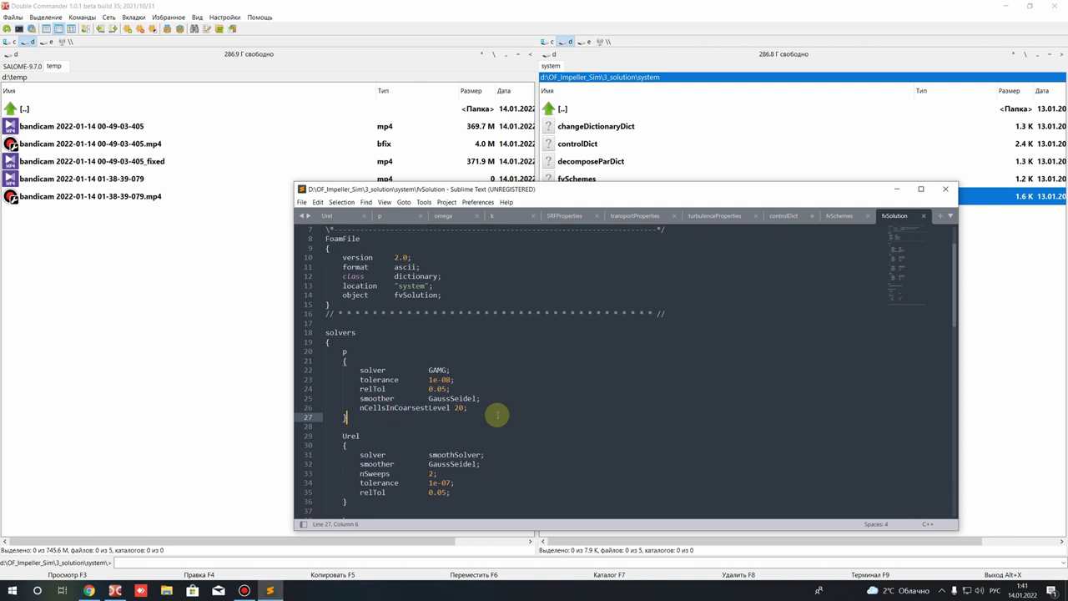
# Step: Select the omega solver block's tolerance settings for a closer look
pyautogui.scroll(-4, 497, 415)
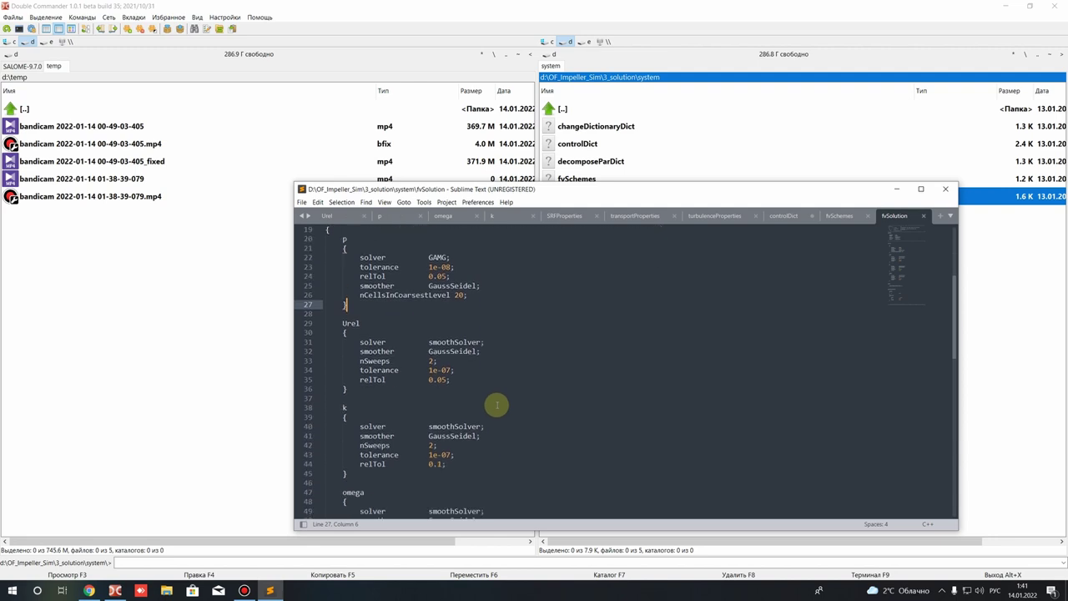
pyautogui.scroll(-5, 497, 404)
pyautogui.moveTo(342, 352); pyautogui.dragTo(496, 422)
pyautogui.click(499, 426)
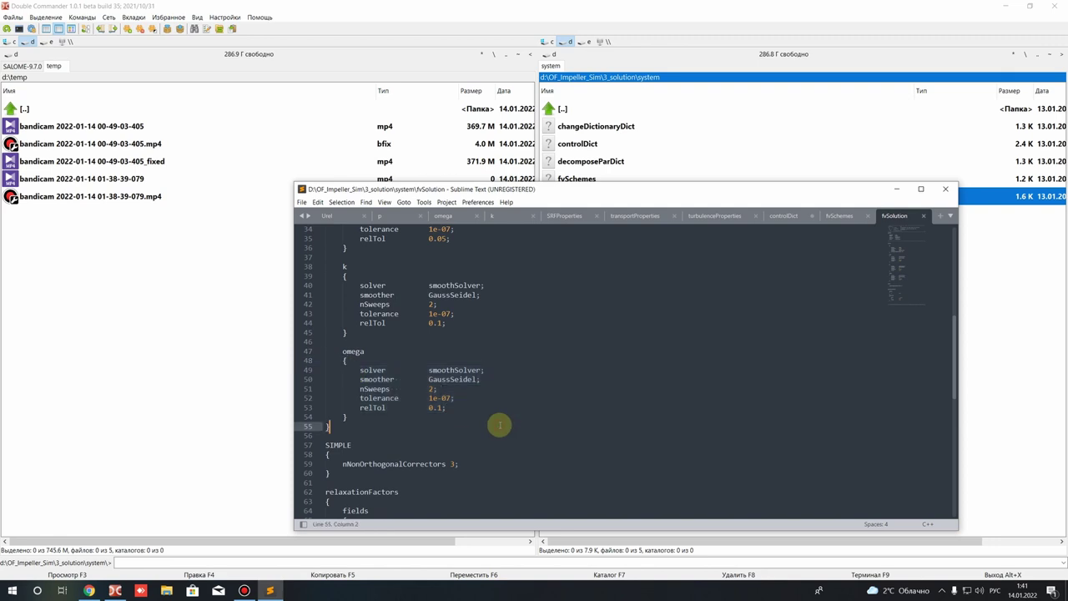
pyautogui.click(517, 398)
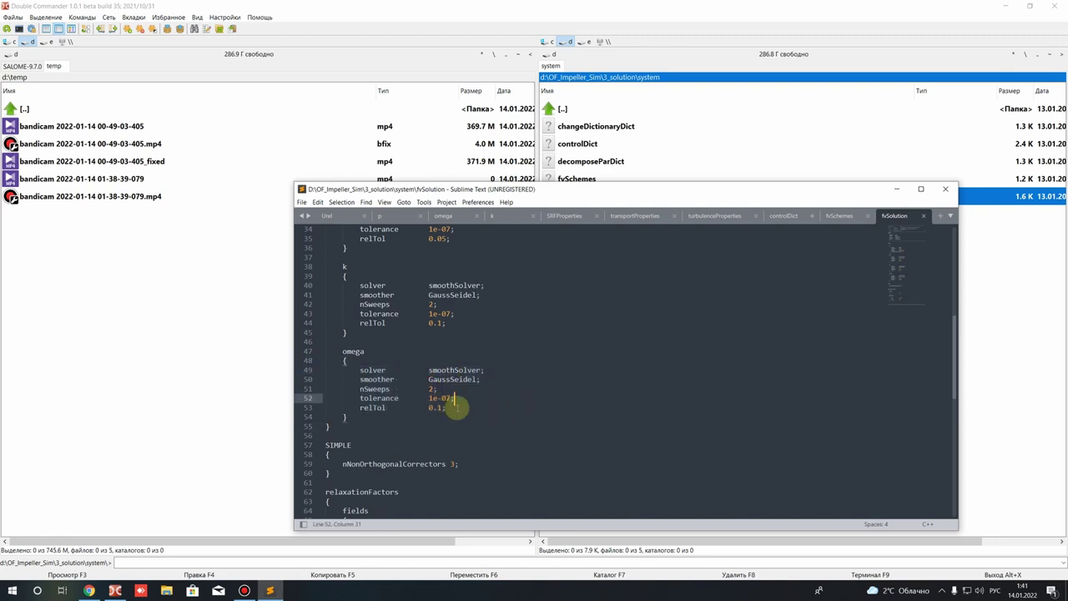
pyautogui.hotkey('ctrl', 'shift', 'j')
pyautogui.click(444, 423)
pyautogui.hotkey('ctrl', 'shift', 'j')
pyautogui.click(416, 409)
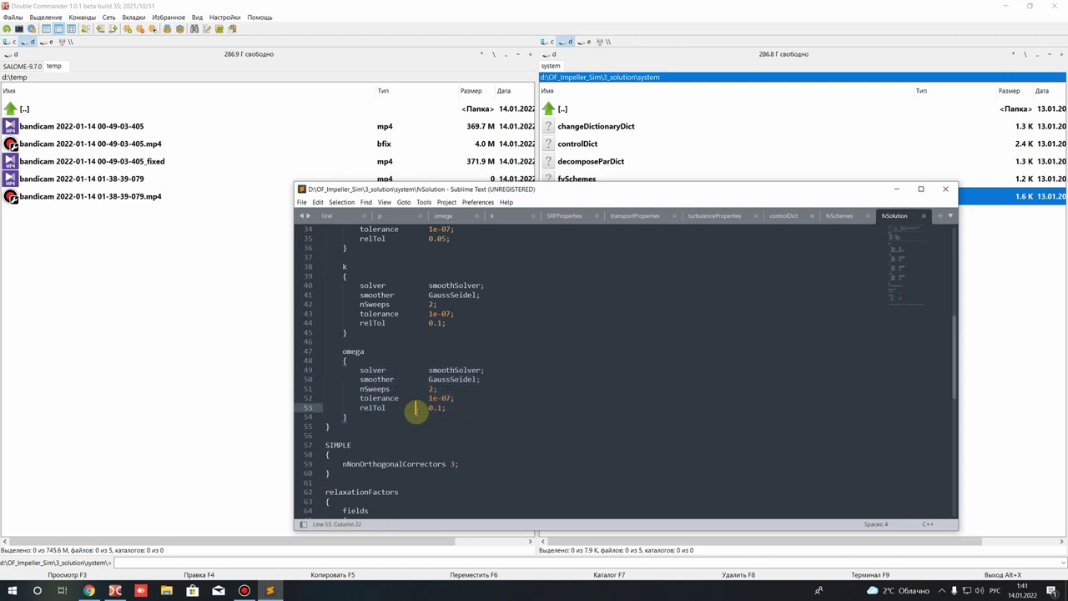
# Step: Check the k tolerance and relTol lines, then select the nNonOrthogonalCorrectors value 3
pyautogui.moveTo(447, 323); pyautogui.dragTo(433, 314)
pyautogui.click(501, 395)
pyautogui.scroll(-4, 370, 346)
pyautogui.scroll(-2, 384, 325)
pyautogui.doubleClick(349, 294)
pyautogui.doubleClick(453, 295)
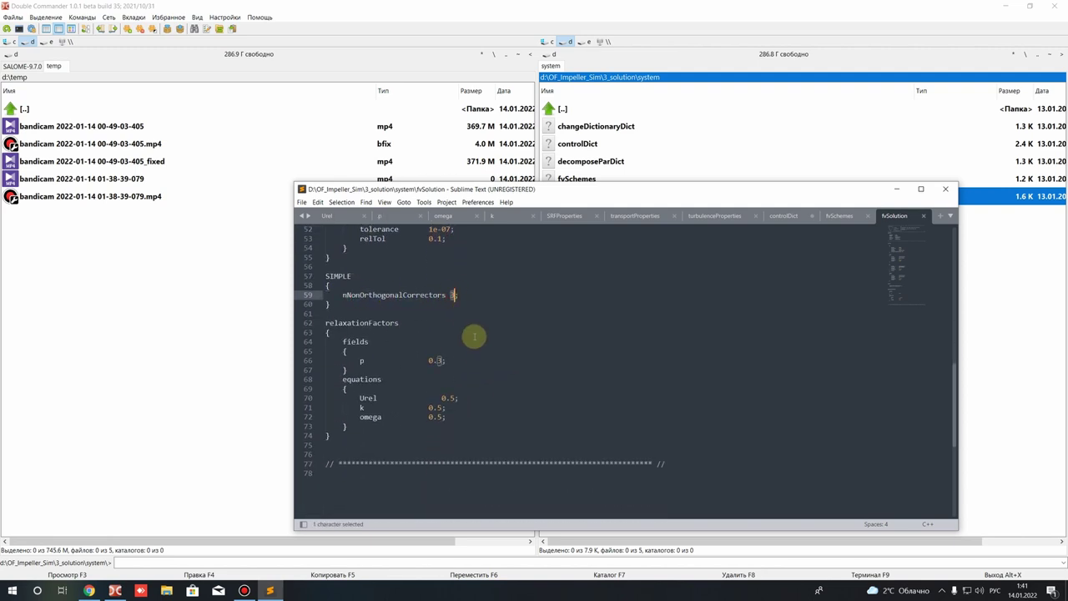
# Step: Set nNonOrthogonalCorrectors to 3 and save fvSolution
pyautogui.click(470, 343)
pyautogui.click(449, 292)
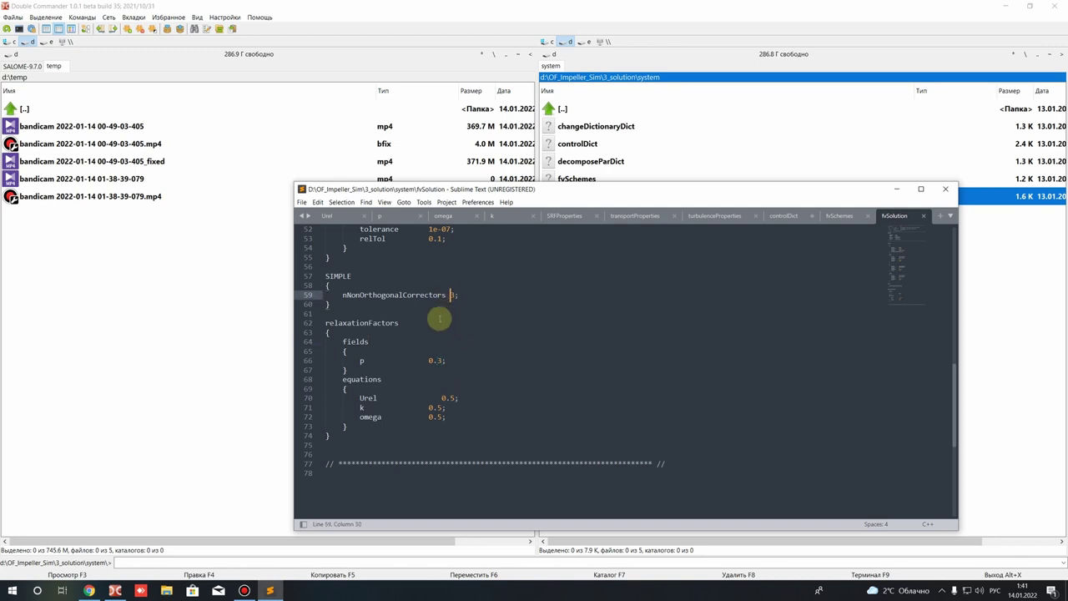
pyautogui.doubleClick(453, 295)
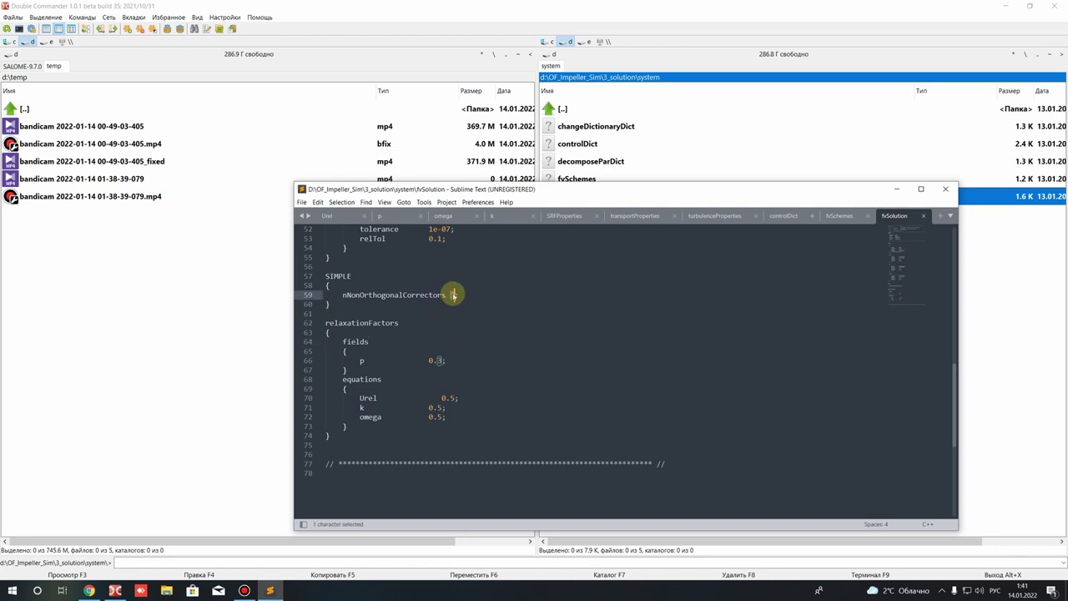
pyautogui.write('3')
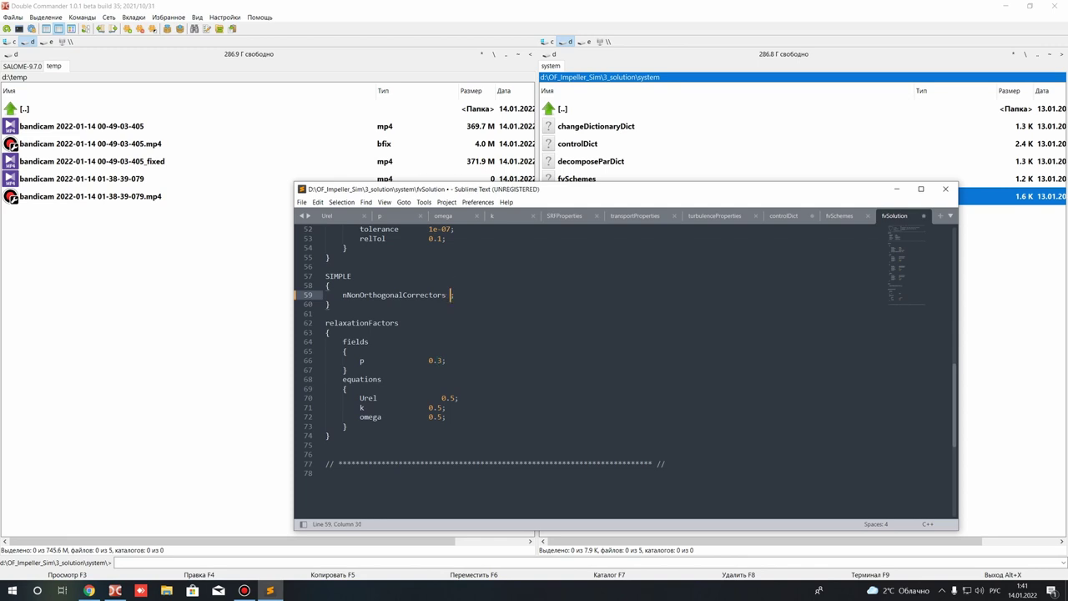
pyautogui.hotkey('ctrl', 's')
pyautogui.doubleClick(453, 295)
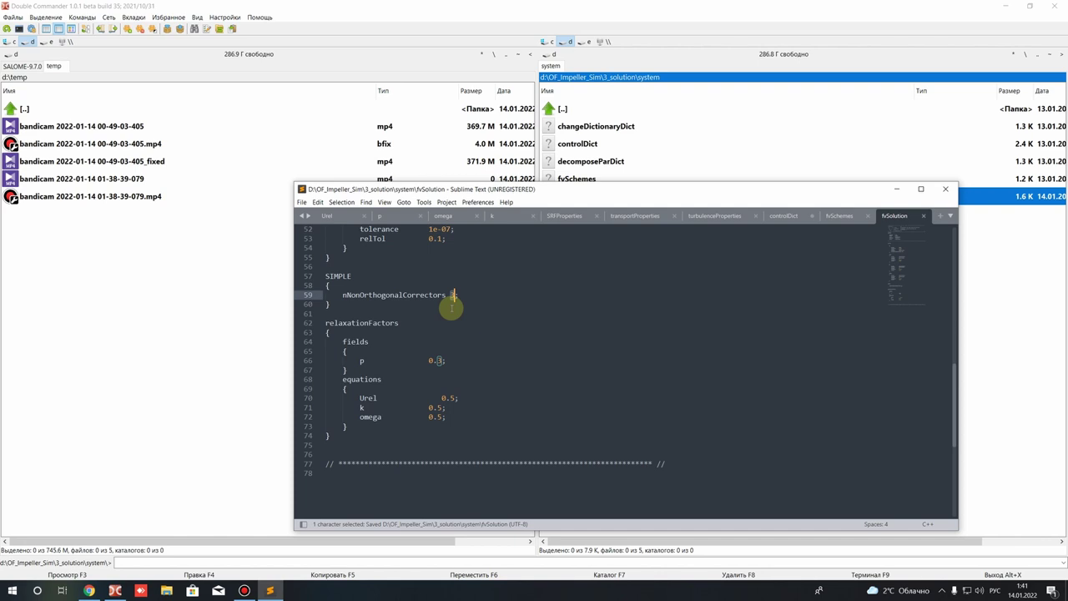
pyautogui.write('3')
pyautogui.hotkey('ctrl', 's')
# Step: Find relaxationFactors and highlight the p field relaxation value 0.3
pyautogui.scroll(-1, 334, 333)
pyautogui.click(334, 294)
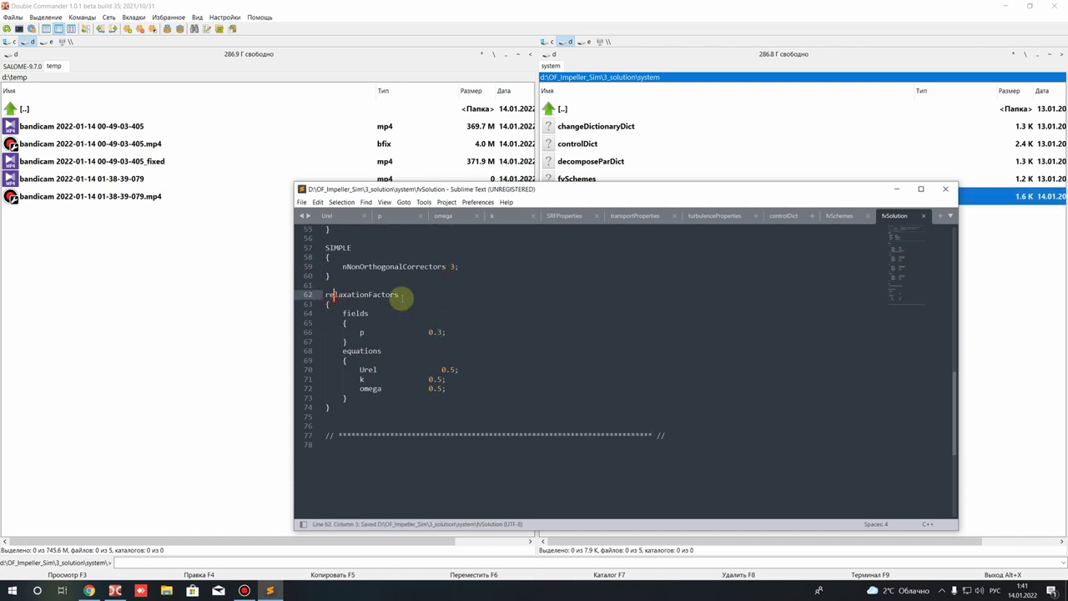
pyautogui.click(435, 332)
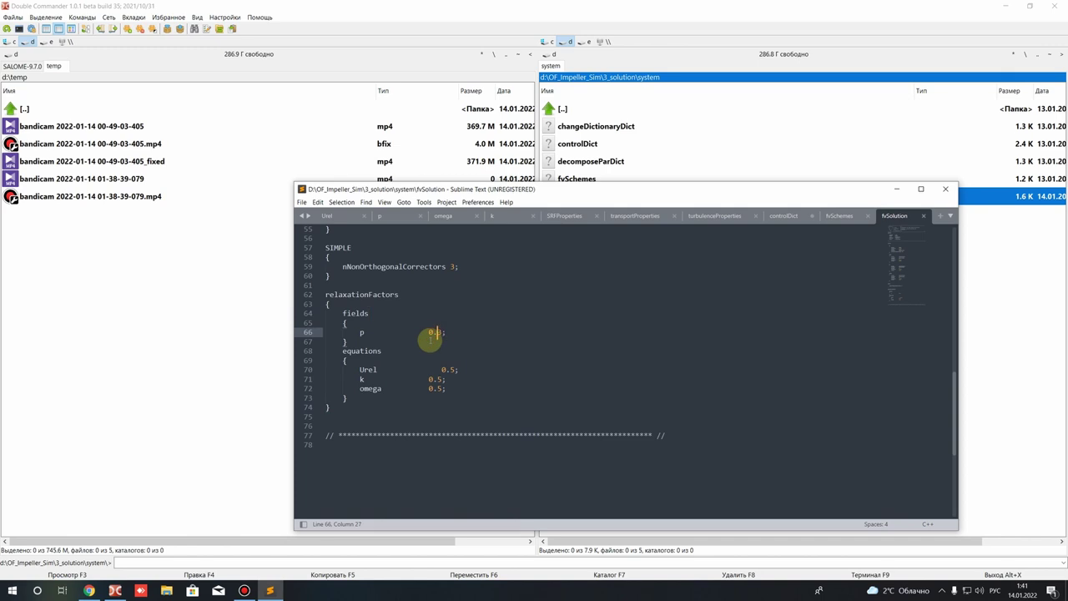
pyautogui.doubleClick(436, 332)
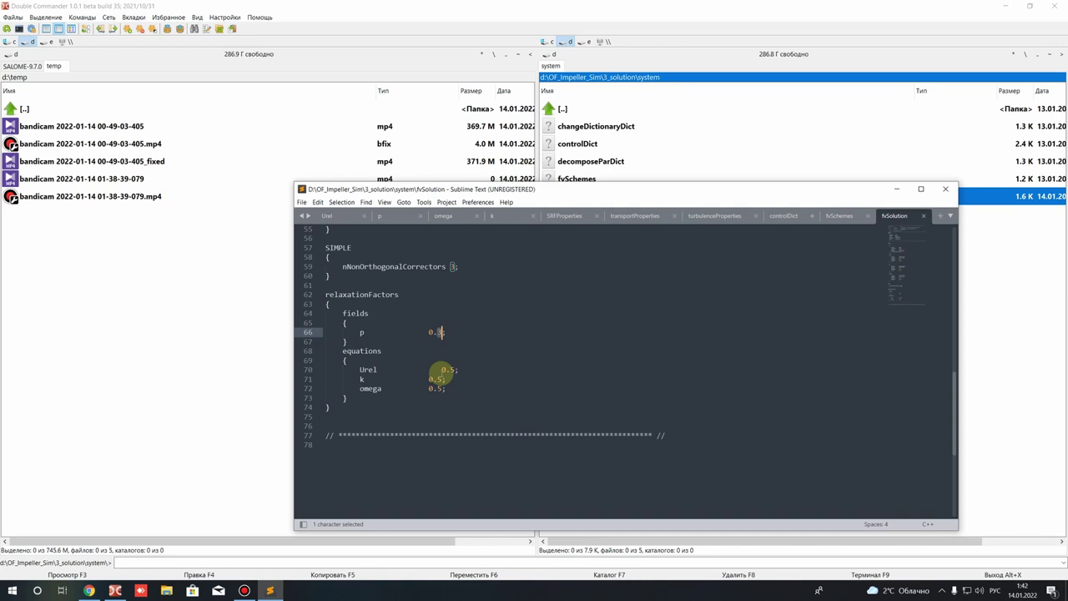
pyautogui.moveTo(431, 332); pyautogui.dragTo(442, 332)
pyautogui.doubleClick(384, 293)
# Step: Review the equation relaxation factors of 0.5 for Urel, k and omega
pyautogui.click(428, 332)
pyautogui.click(446, 379)
pyautogui.moveTo(442, 396); pyautogui.dragTo(353, 348)
pyautogui.click(429, 425)
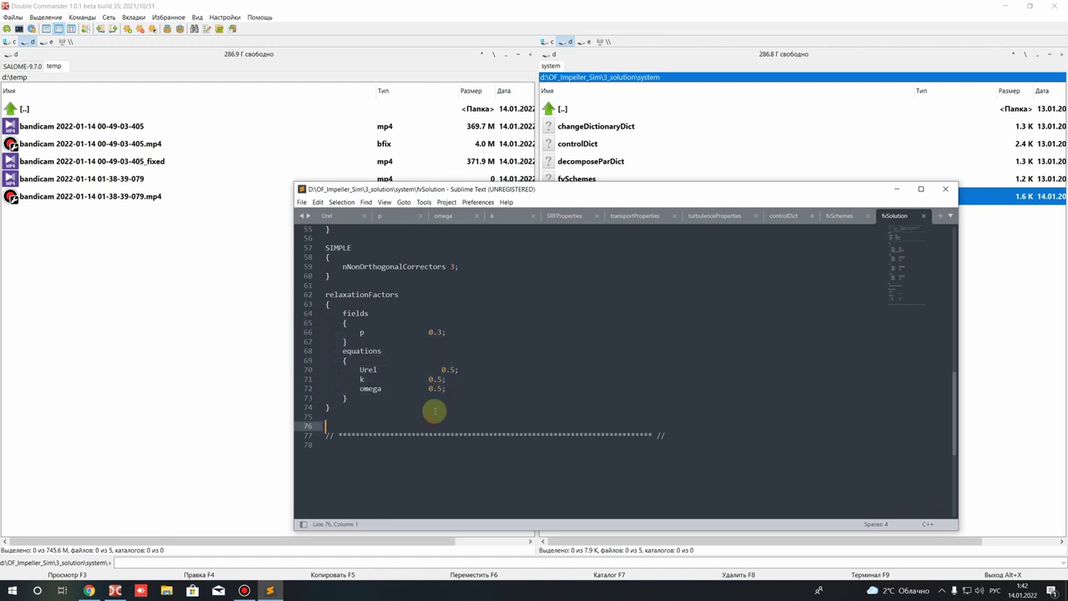
pyautogui.moveTo(453, 394); pyautogui.dragTo(406, 406)
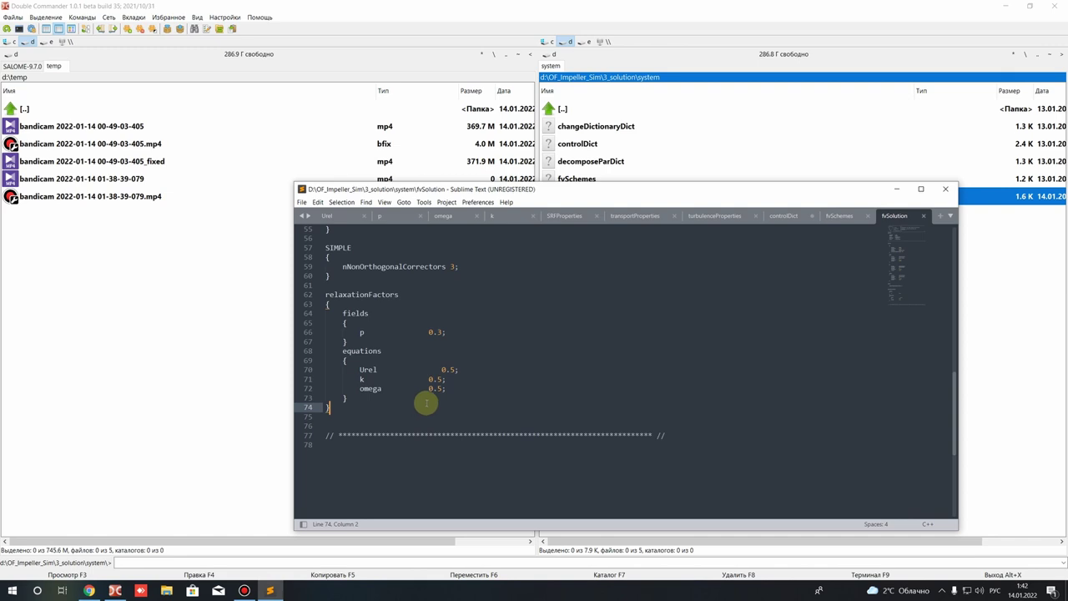
pyautogui.click(302, 202)
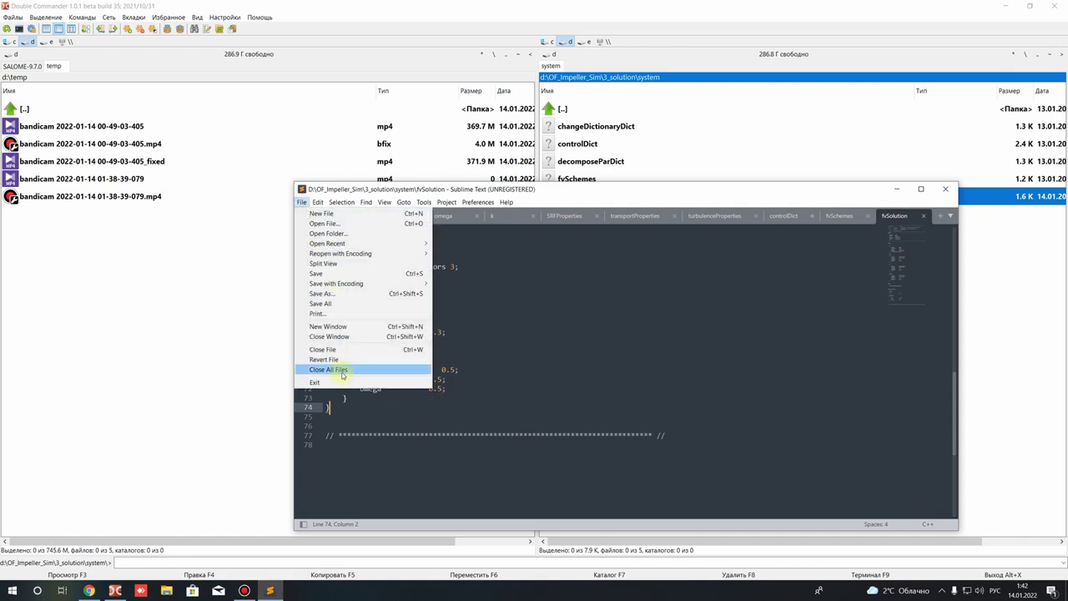
# Step: Close all open files without saving and quit Sublime Text
pyautogui.click(343, 370)
pyautogui.click(547, 337)
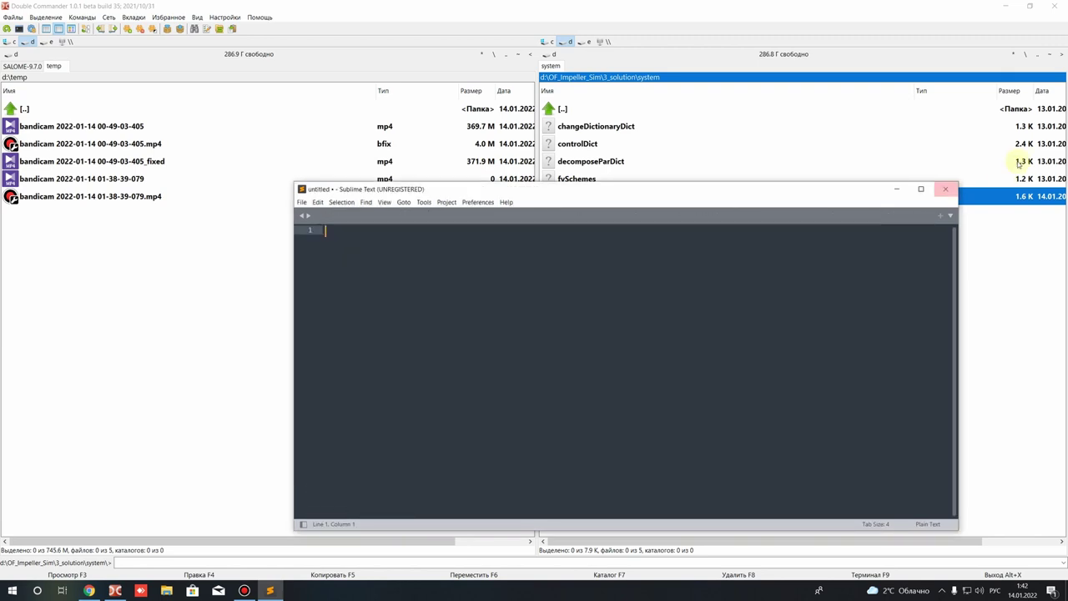
pyautogui.click(946, 189)
# Step: Browse into constant/polyMesh in Double Commander, then return to the 3_solution folder
pyautogui.press('BackSpace')
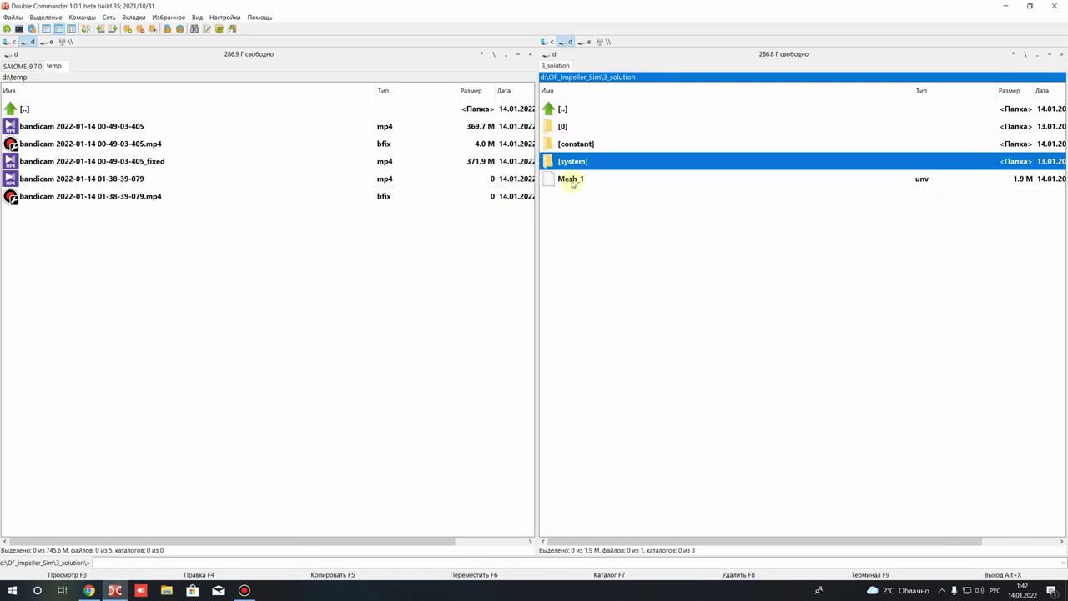
pyautogui.doubleClick(572, 145)
pyautogui.doubleClick(567, 126)
pyautogui.press('BackSpace')
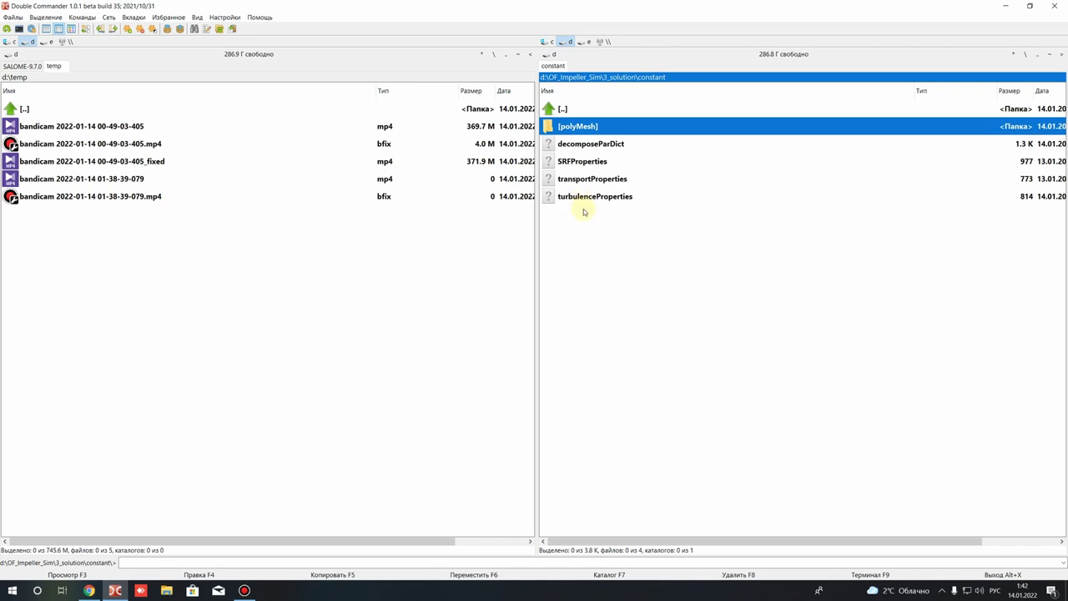
pyautogui.press('BackSpace')
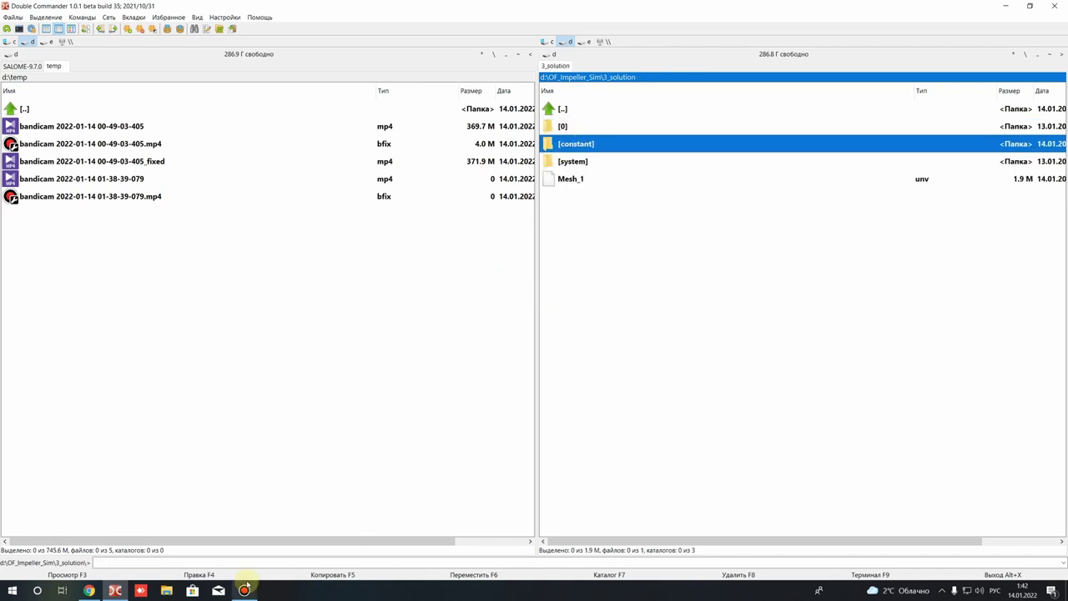
# Step: Search Windows for 'ubu' and launch the Ubuntu app
pyautogui.click(12, 591)
pyautogui.write('гиг')
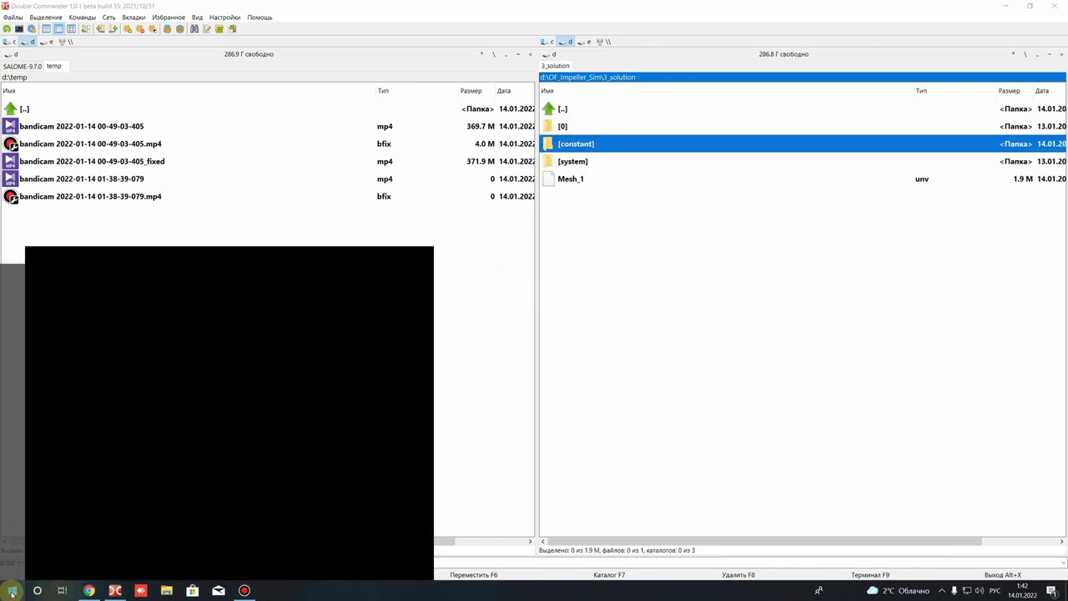
pyautogui.press('BackSpace')
pyautogui.press('BackSpace')
pyautogui.press('BackSpace')
pyautogui.hotkey('alt', 'shift')
pyautogui.write('ubu')
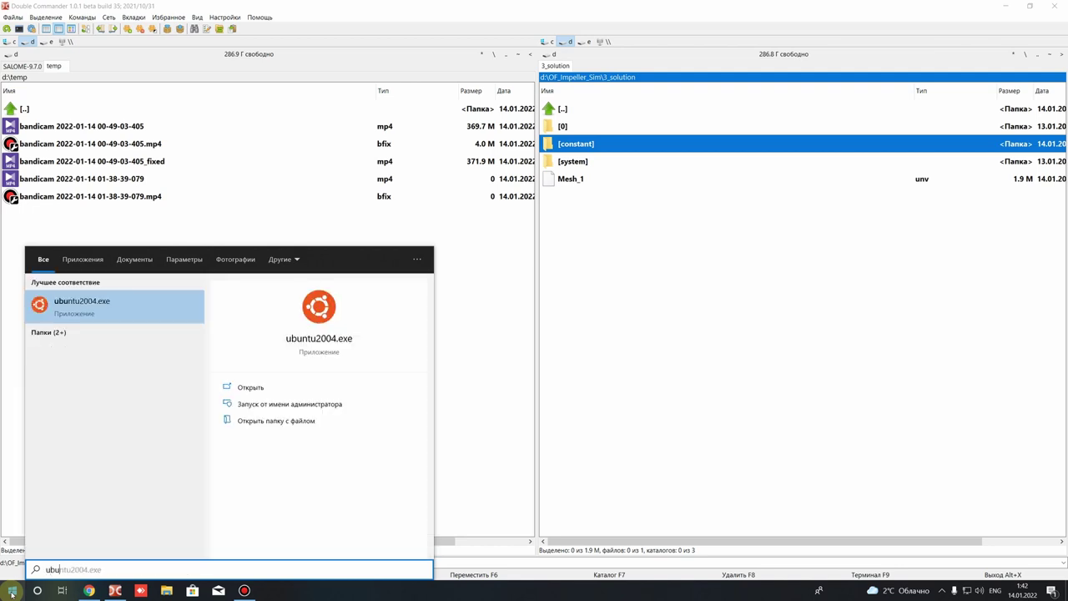
pyautogui.press('Return')
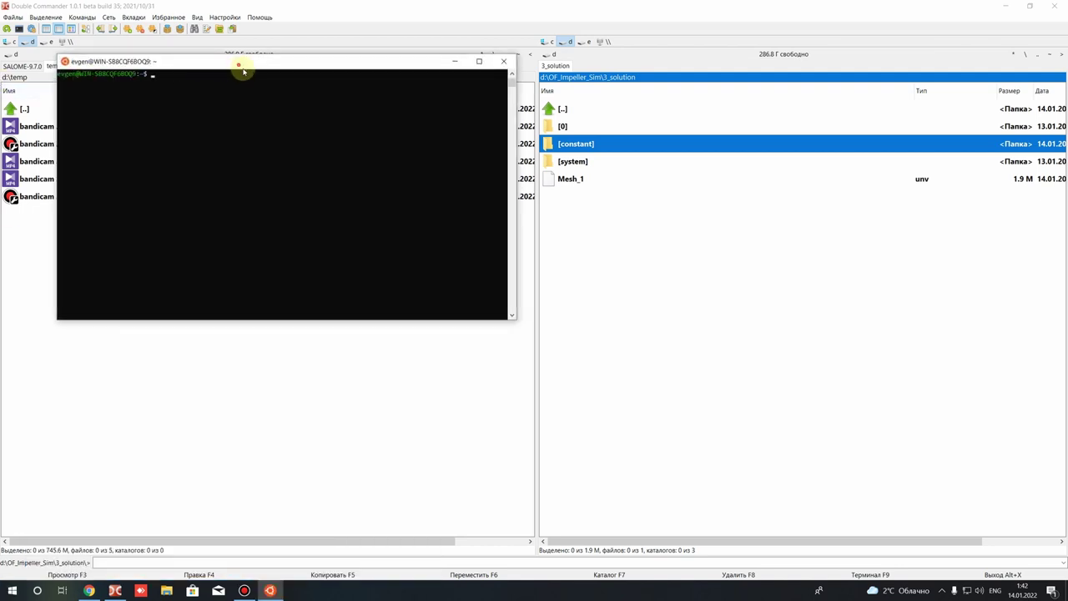
# Step: Change into /mnt/d/OF_Impeller_Sim/3_solution/ in the terminal and list its contents with ls
pyautogui.moveTo(244, 64); pyautogui.dragTo(582, 320)
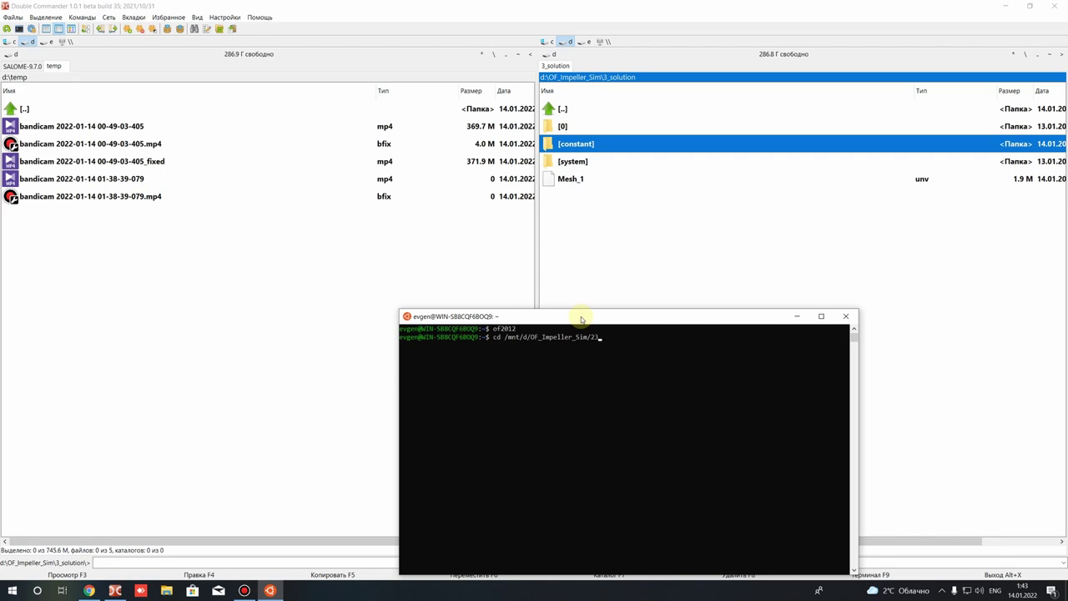
pyautogui.press('Tab')
pyautogui.press('Return')
pyautogui.write('ls')
pyautogui.press('Return')
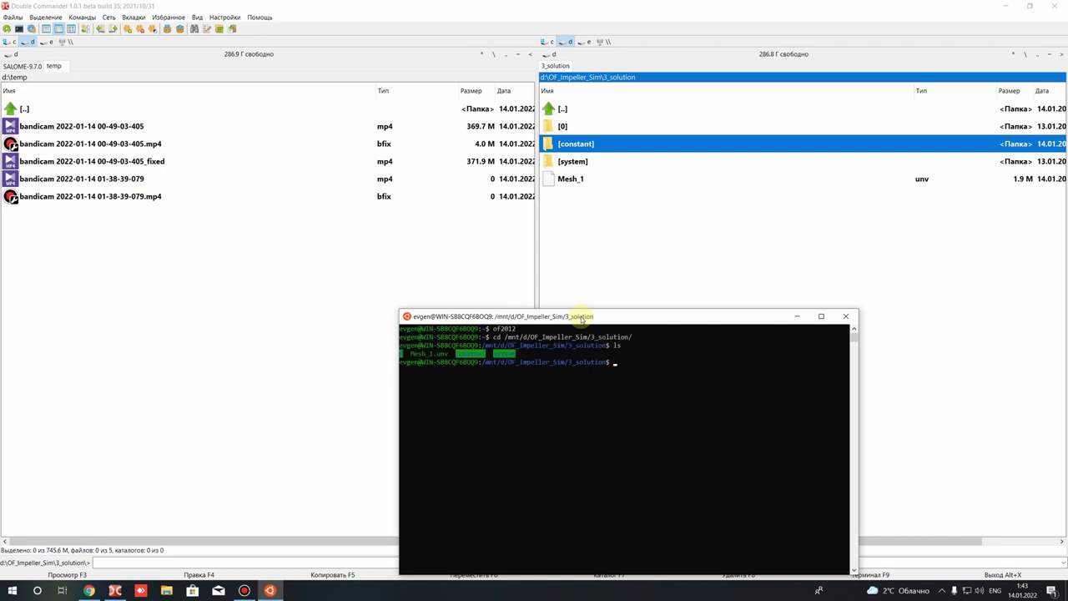
# Step: Start typing the SRF solver command in the terminal
pyautogui.moveTo(468, 367)
pyautogui.mouseDown()
pyautogui.moveTo(354, 349)
pyautogui.moveTo(465, 371)
pyautogui.mouseUp()
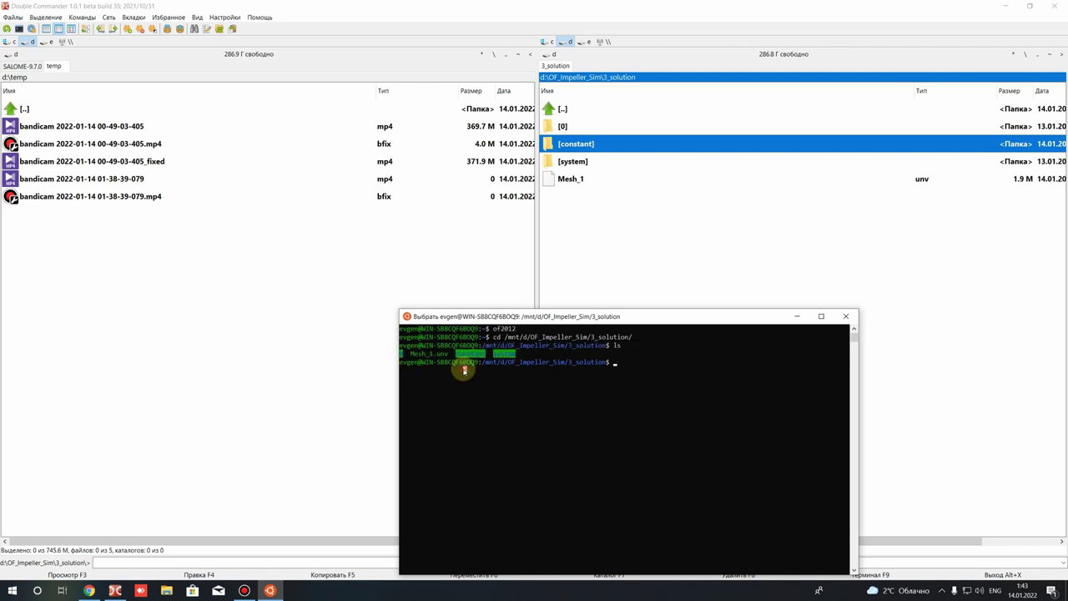
pyautogui.click(630, 365)
pyautogui.write('s')
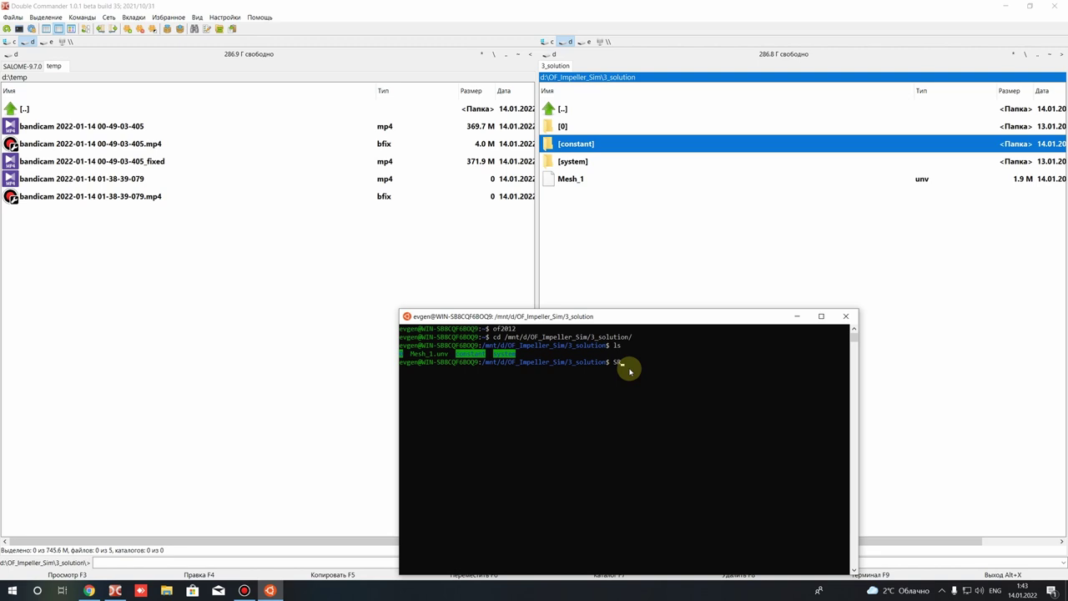
# Step: Launch SRFSimpleFoam and pause its scrolling output to read the iterations
pyautogui.press('Tab')
pyautogui.press('Tab')
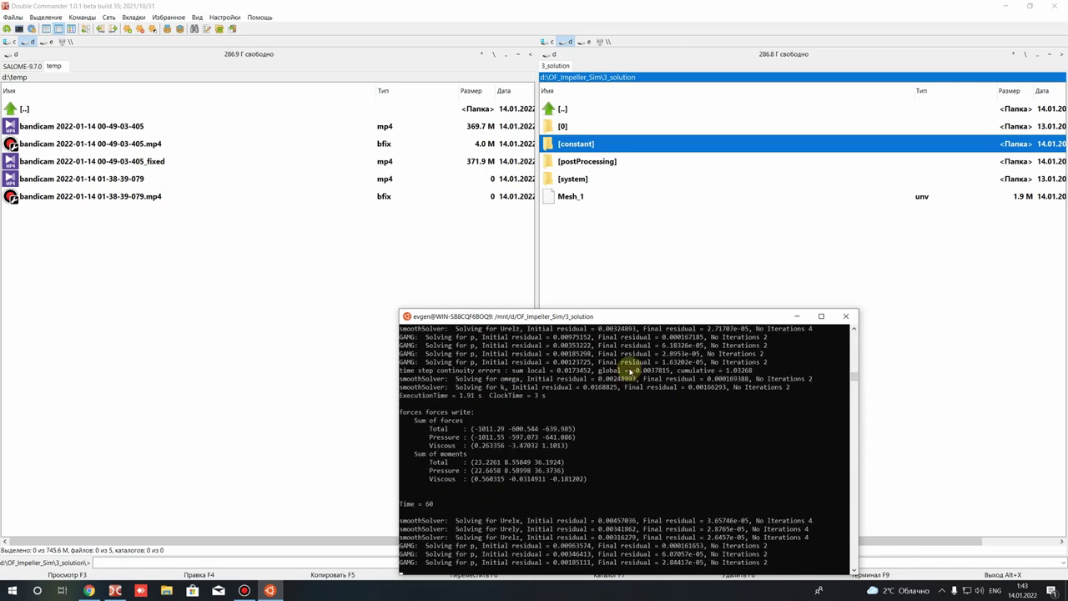
pyautogui.moveTo(615, 317); pyautogui.dragTo(588, 177)
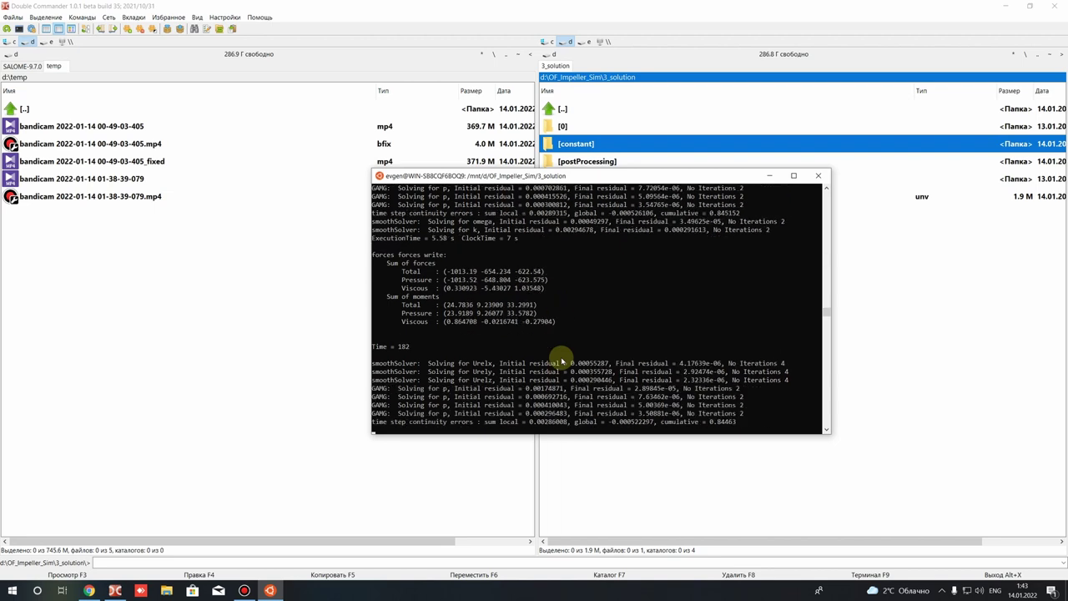
pyautogui.click(576, 380)
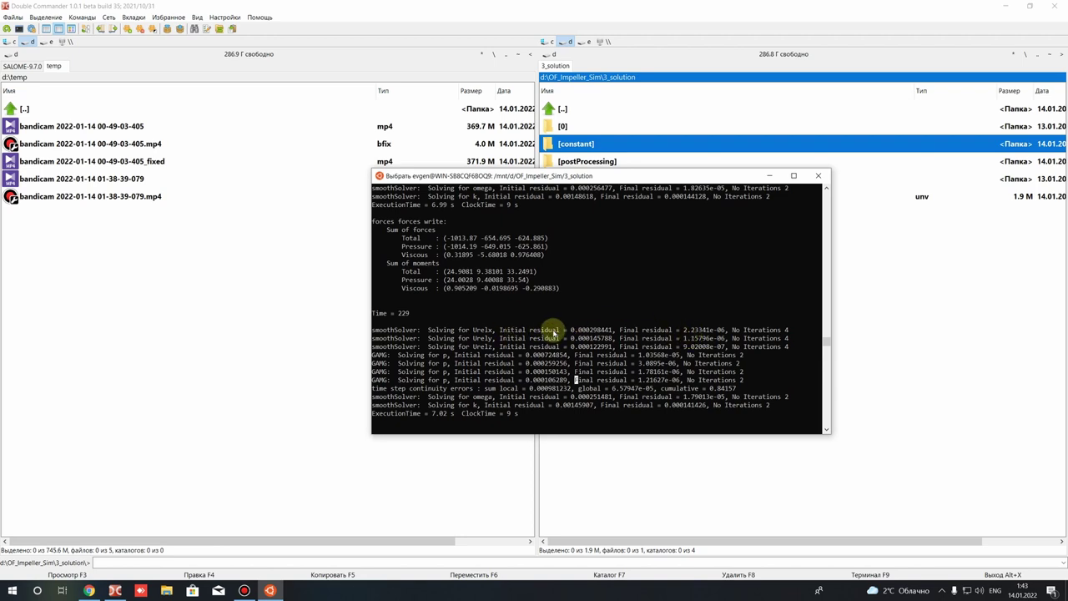
pyautogui.moveTo(827, 341); pyautogui.dragTo(823, 198)
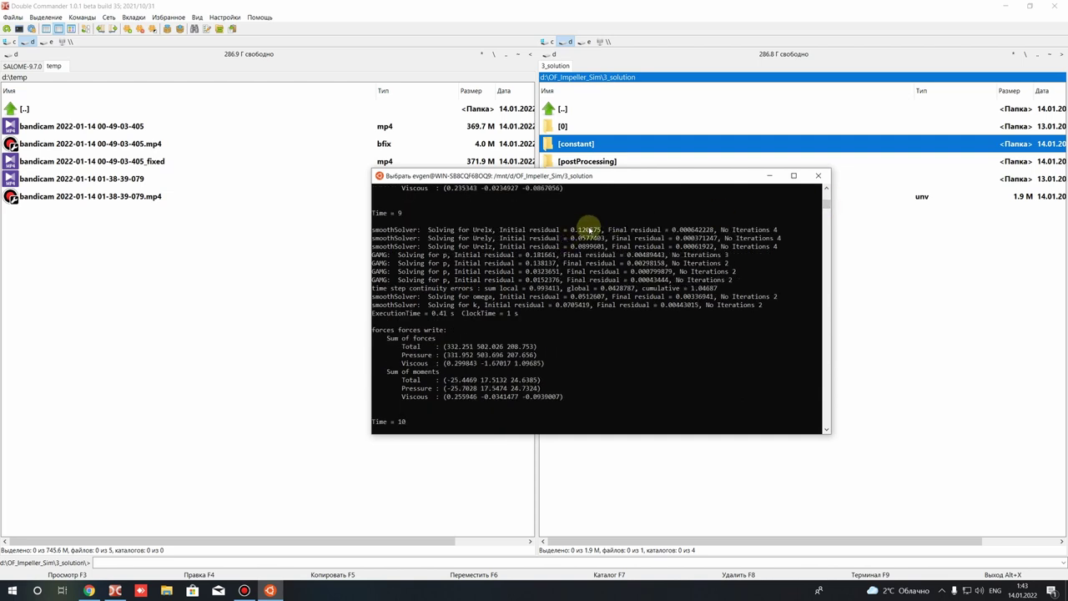
pyautogui.moveTo(821, 209); pyautogui.dragTo(823, 334)
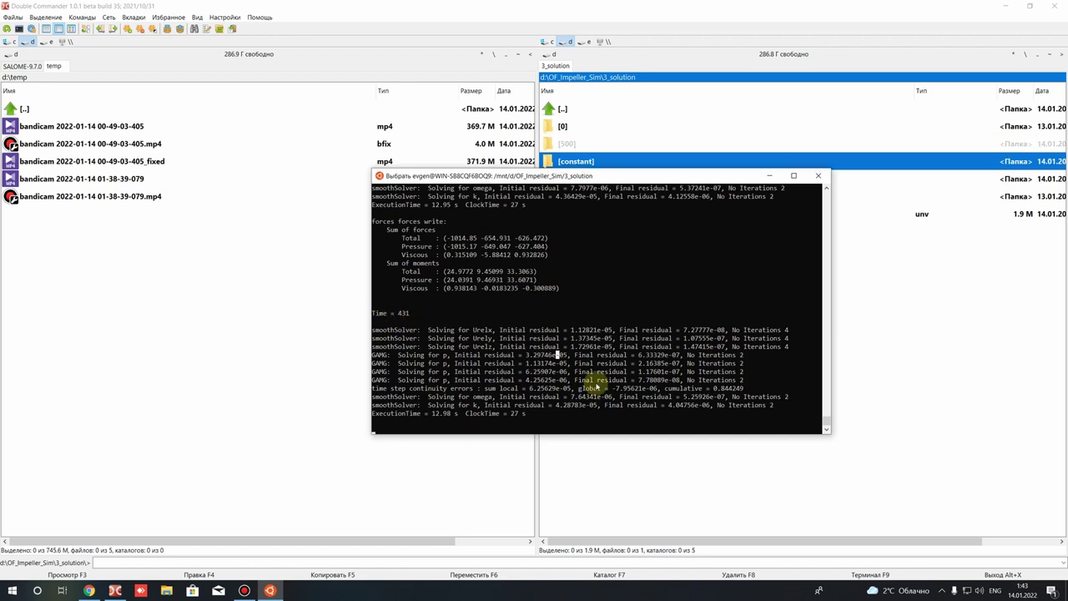
# Step: Resume and briefly re-pause the solver output, then move the console further left
pyautogui.rightClick(563, 382)
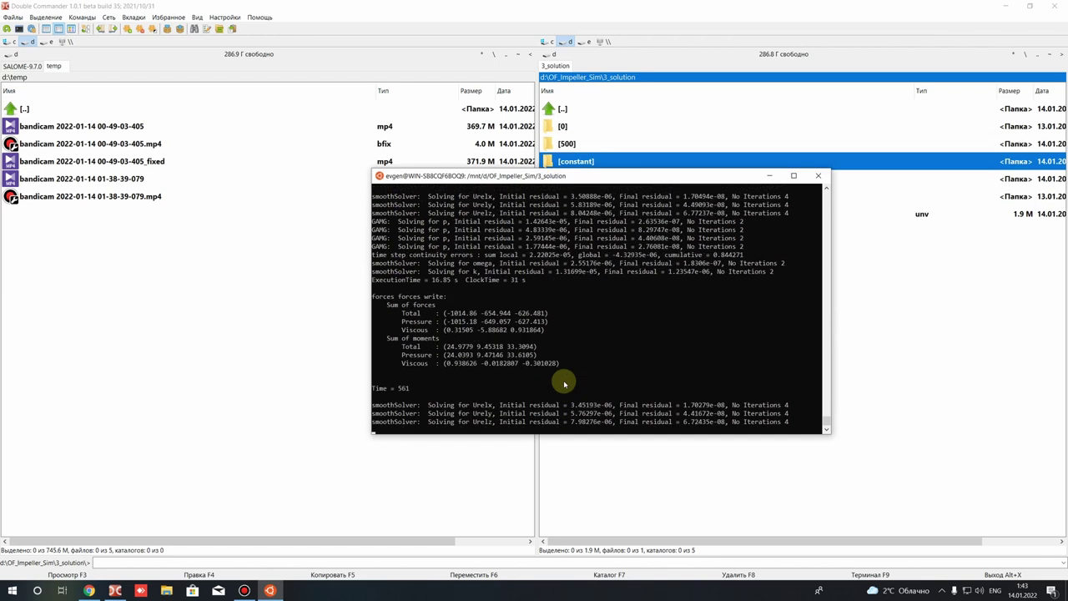
pyautogui.click(565, 381)
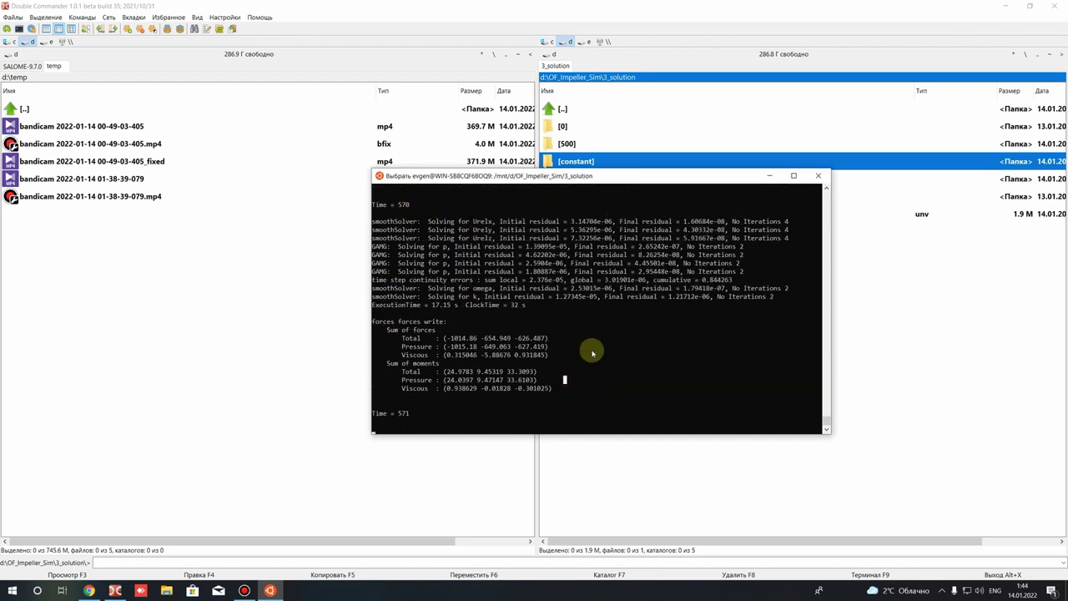
pyautogui.rightClick(591, 351)
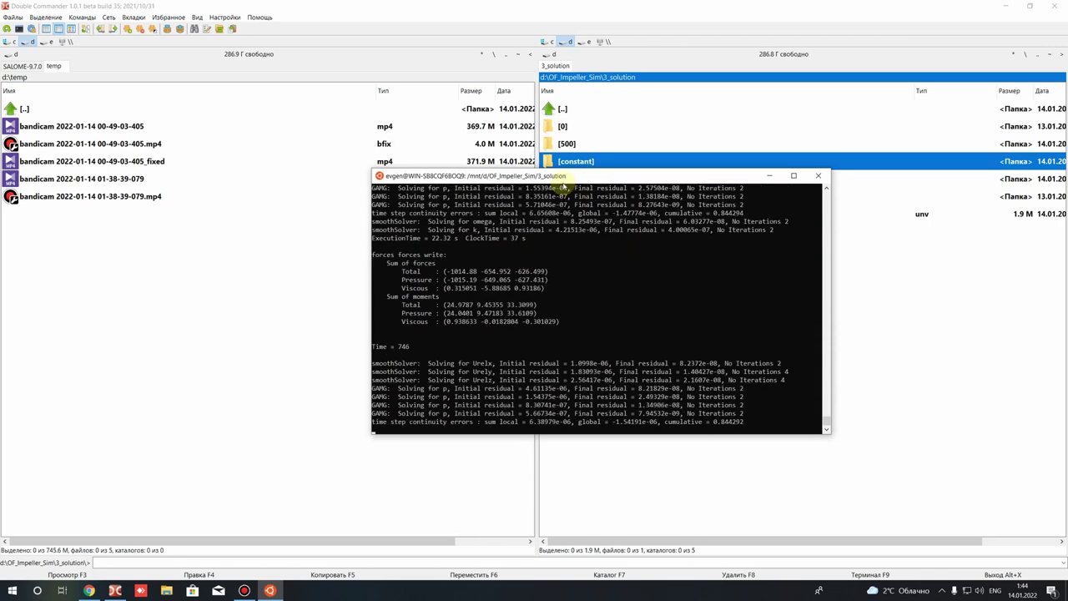
pyautogui.moveTo(557, 181); pyautogui.dragTo(328, 246)
# Step: Open the Inlet flowRatePatch surfaceFieldValue.dat and select its flow rate 5.952385e-03
pyautogui.doubleClick(589, 177)
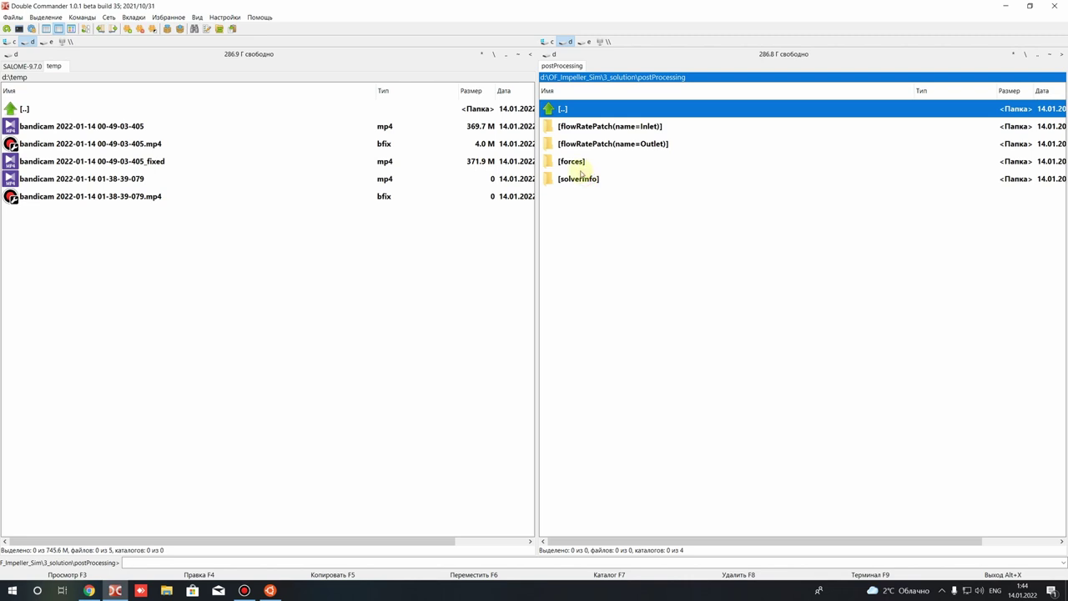
pyautogui.doubleClick(567, 126)
pyautogui.doubleClick(572, 126)
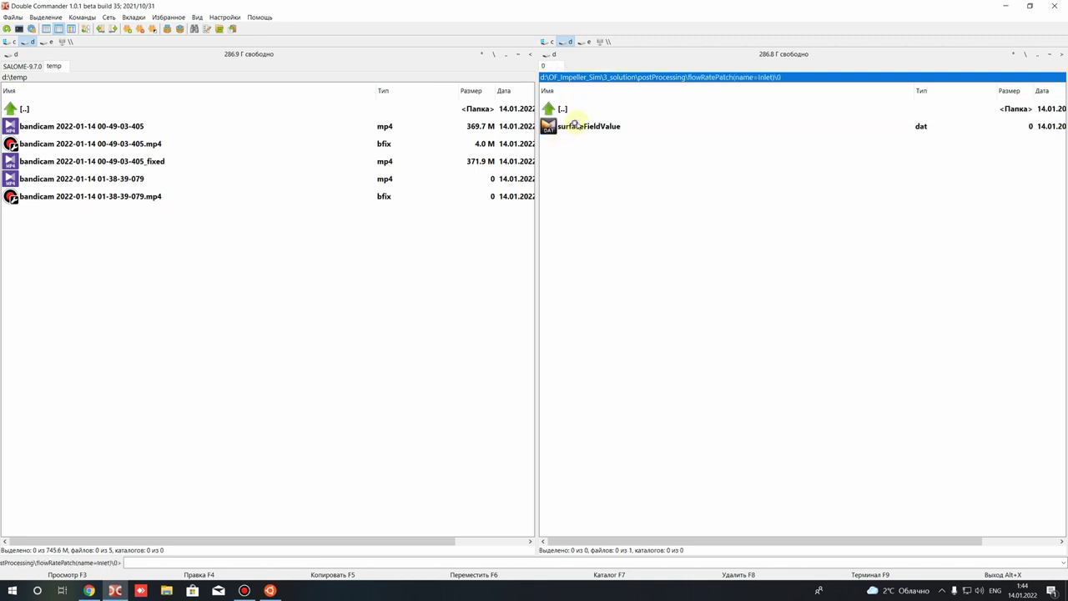
pyautogui.rightClick(576, 125)
pyautogui.click(601, 169)
pyautogui.moveTo(402, 277); pyautogui.dragTo(442, 277)
pyautogui.click(454, 287)
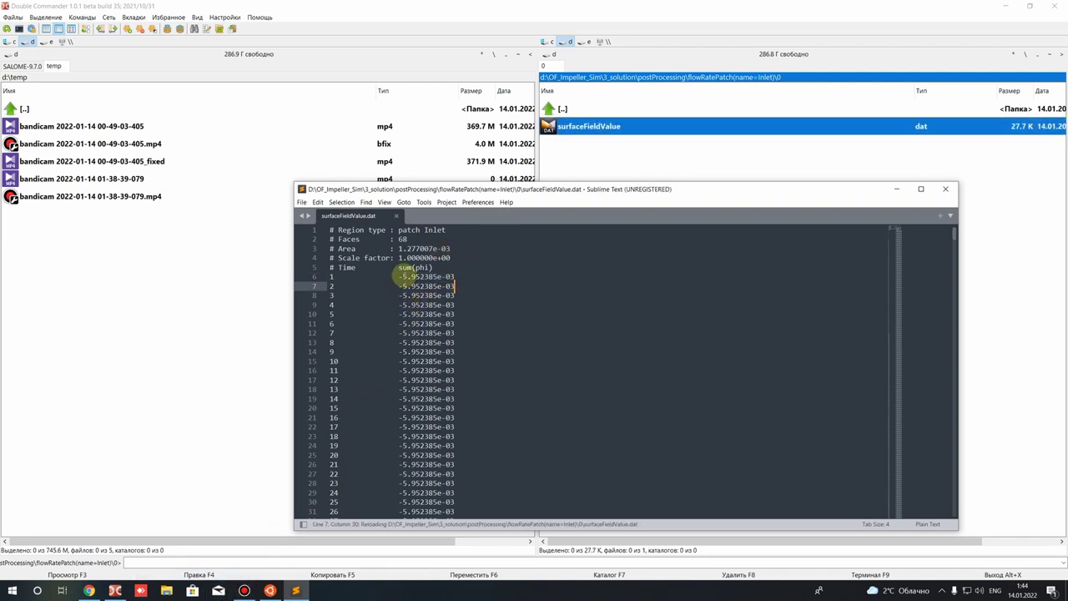
pyautogui.moveTo(403, 277); pyautogui.dragTo(463, 282)
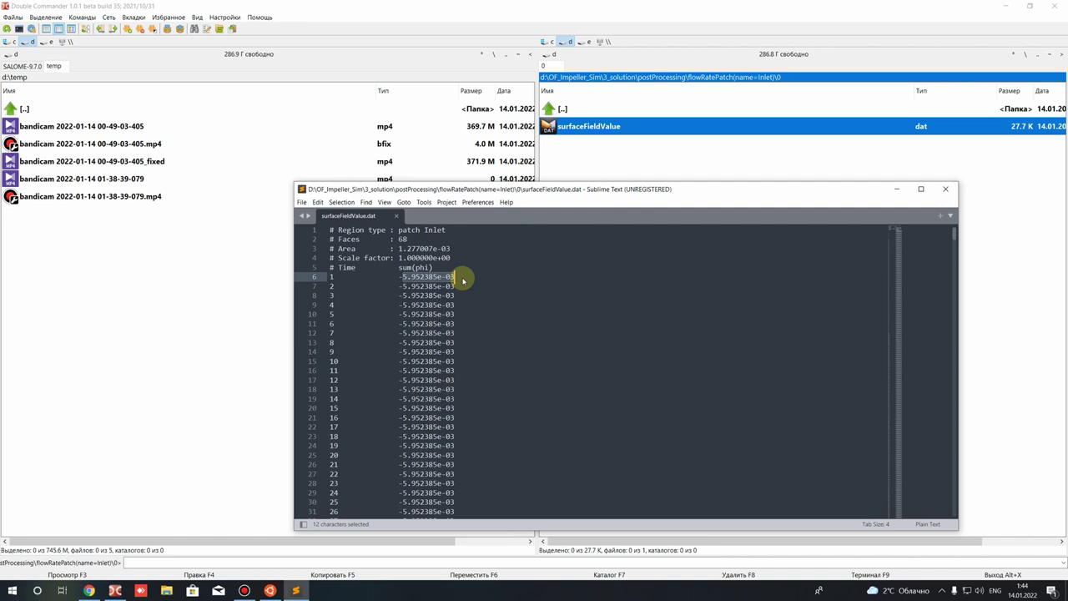
pyautogui.click(947, 189)
# Step: Open the Outlet flowRatePatch surfaceFieldValue.dat and check its matching 5.952385e-03 flow rate
pyautogui.press('BackSpace')
pyautogui.press('BackSpace')
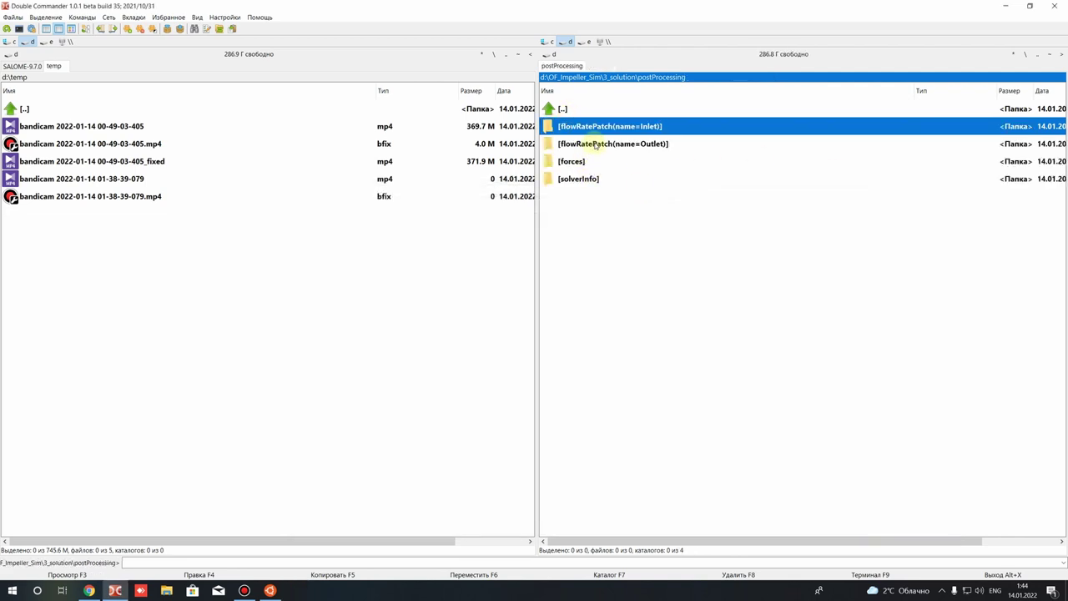
pyautogui.doubleClick(596, 143)
pyautogui.doubleClick(574, 127)
pyautogui.rightClick(573, 127)
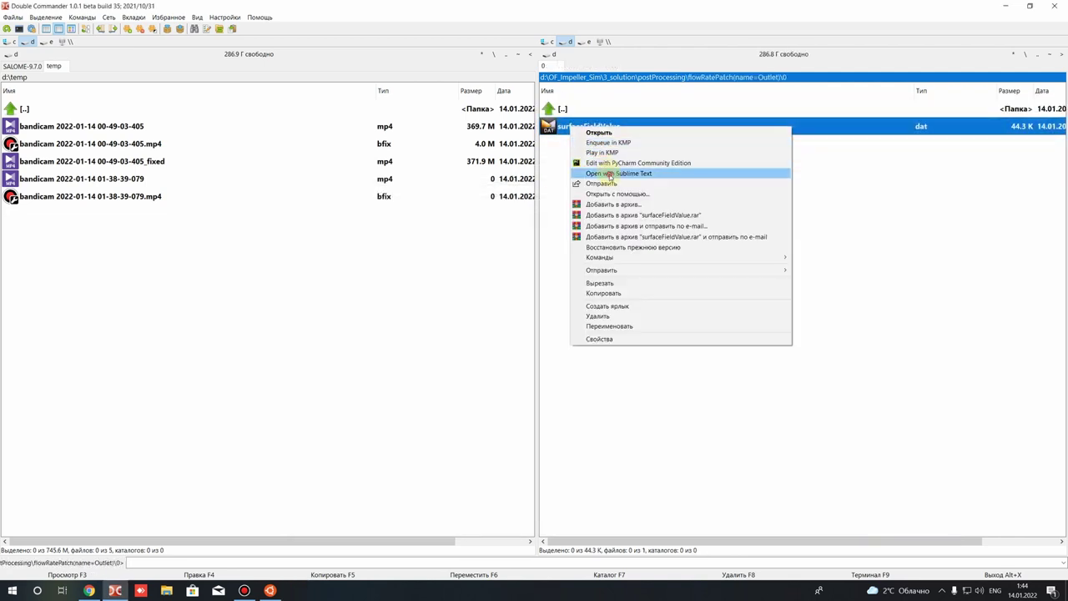
pyautogui.click(610, 174)
pyautogui.click(485, 316)
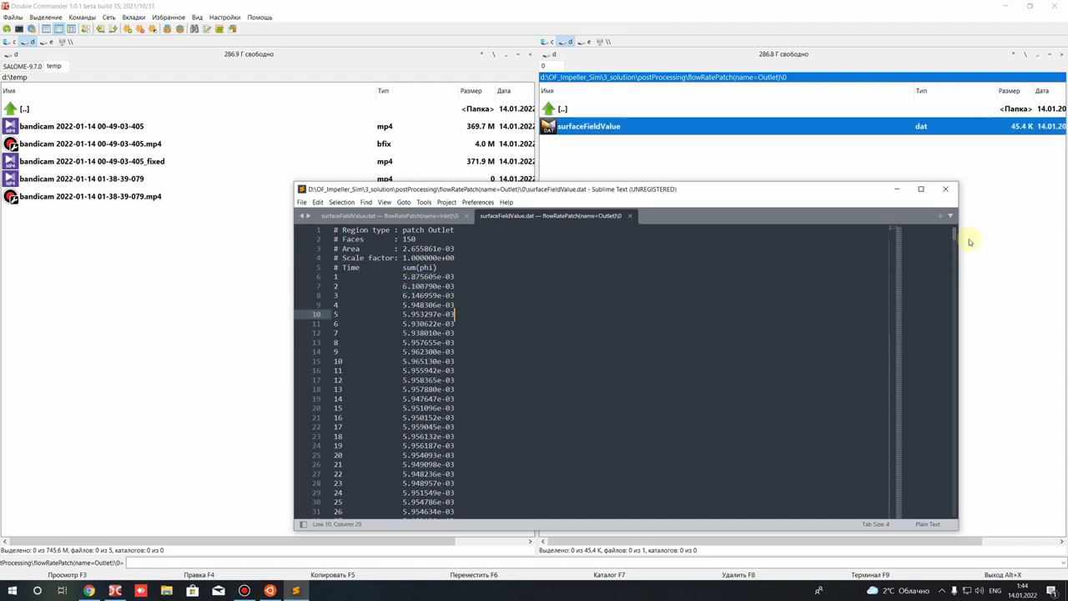
pyautogui.moveTo(954, 256); pyautogui.dragTo(944, 513)
pyautogui.scroll(5, 579, 386)
pyautogui.moveTo(406, 351); pyautogui.dragTo(455, 360)
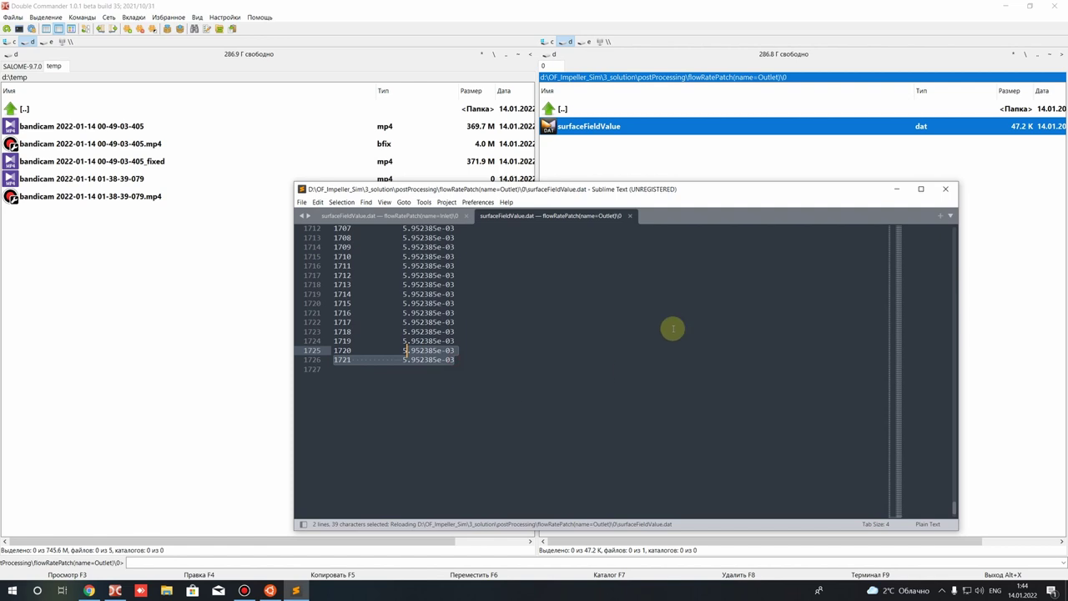
pyautogui.click(946, 189)
# Step: Return to the postProcessing folder and select a results folder
pyautogui.doubleClick(581, 109)
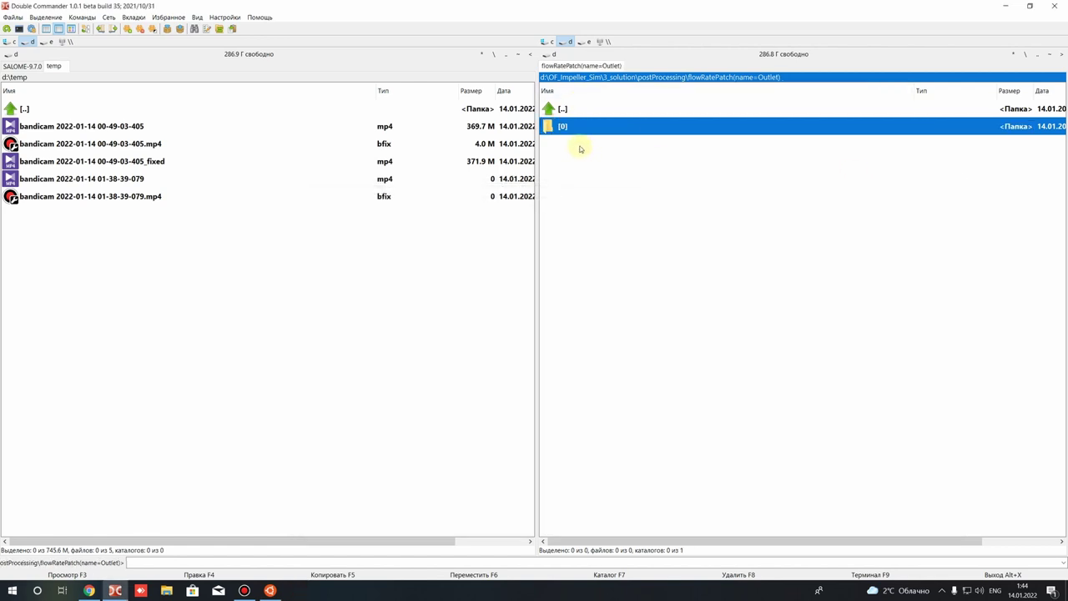
pyautogui.press('BackSpace')
pyautogui.click(577, 127)
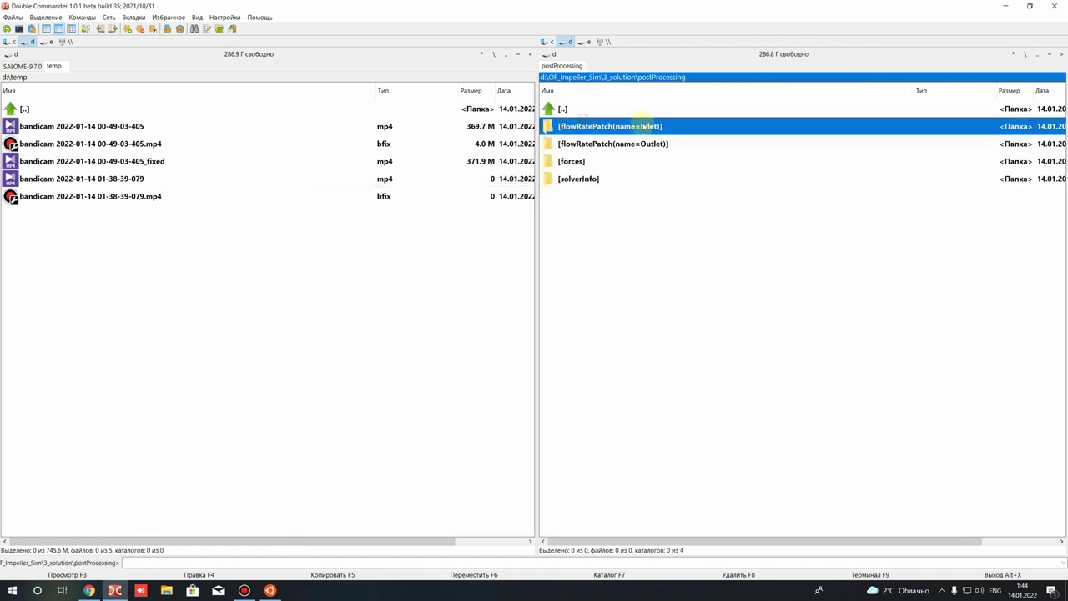
# Step: Open forces/0/moment.dat in Sublime Text and maximise the editor
pyautogui.doubleClick(572, 161)
pyautogui.click(568, 126)
pyautogui.doubleClick(568, 126)
pyautogui.rightClick(566, 143)
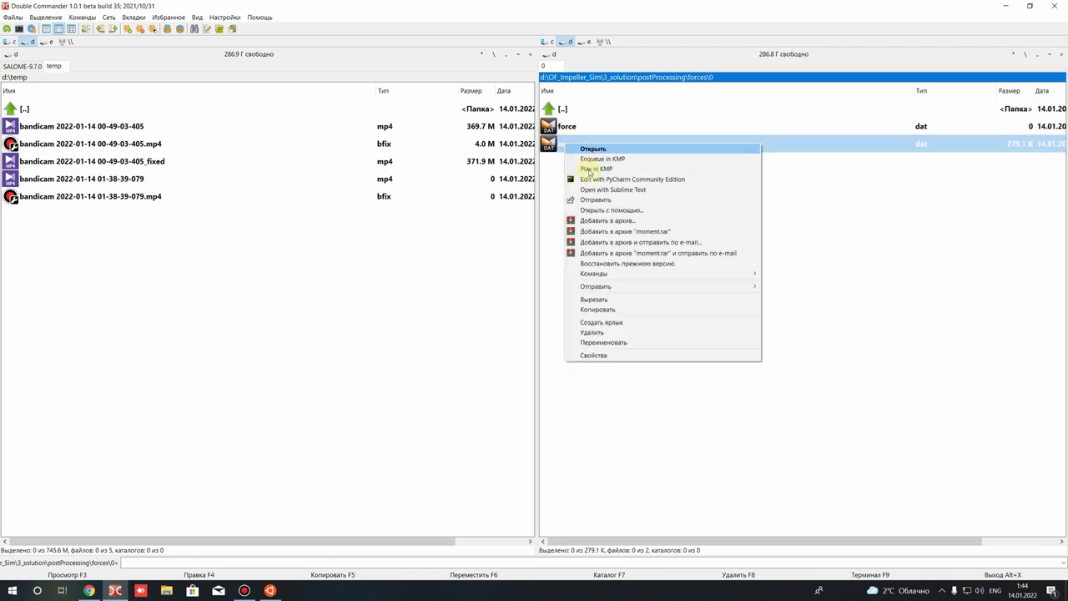
pyautogui.click(614, 191)
pyautogui.scroll(-20, 952, 242)
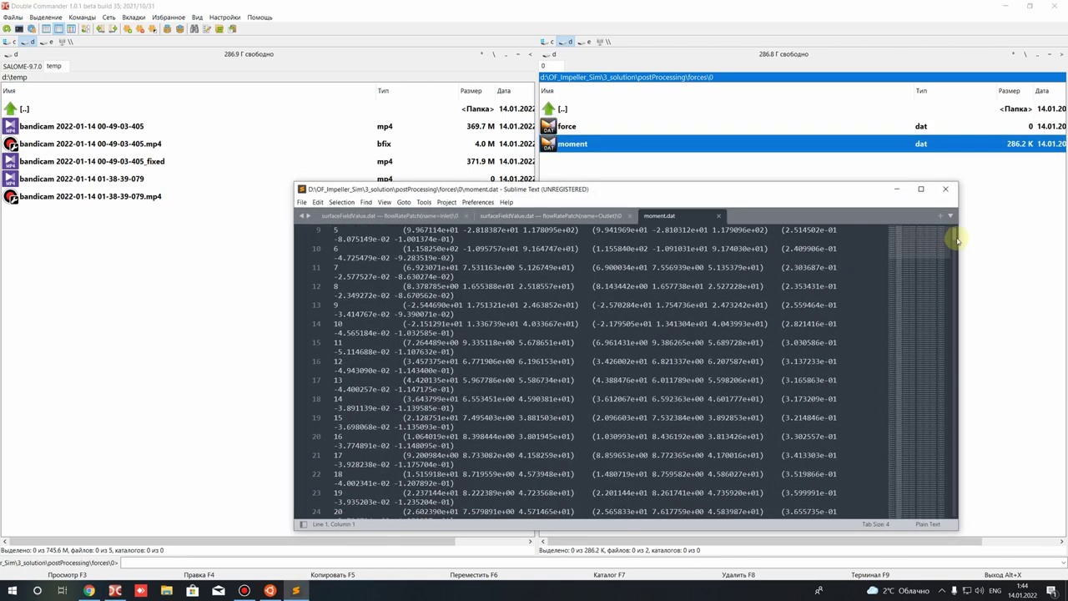
pyautogui.click(922, 189)
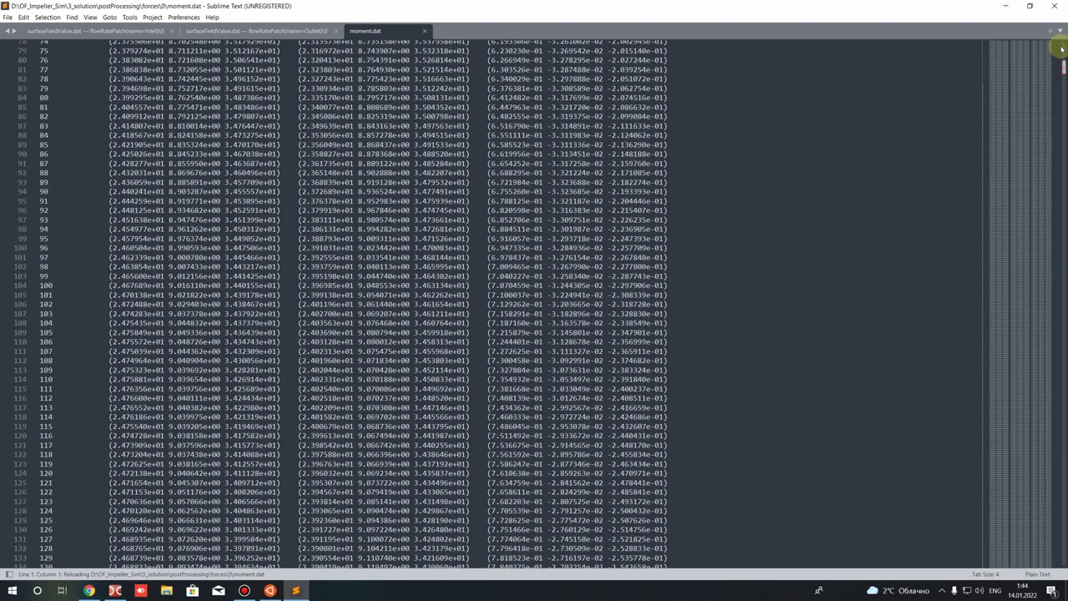
# Step: Scroll to the end of moment.dat and select the final total_x moment 2.497916e+01
pyautogui.moveTo(1061, 72); pyautogui.dragTo(1062, 41)
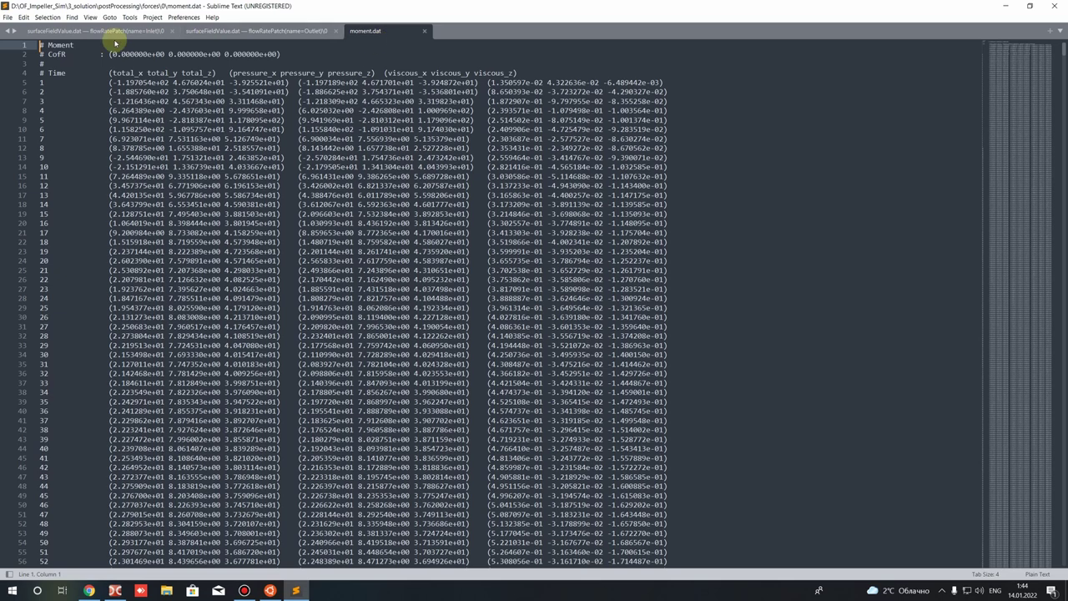
pyautogui.moveTo(111, 73); pyautogui.dragTo(209, 74)
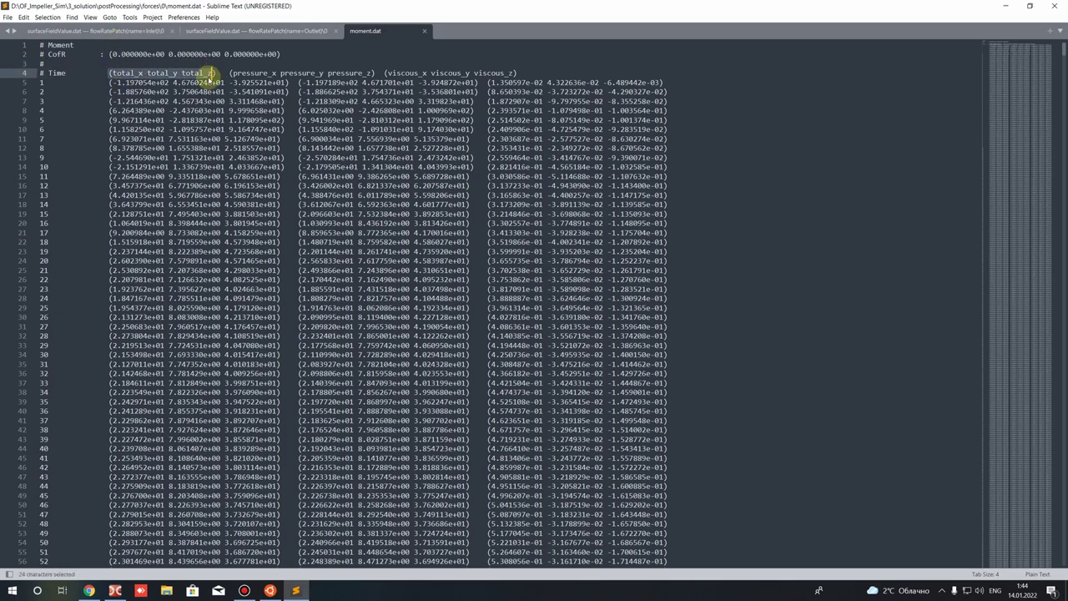
pyautogui.click(208, 74)
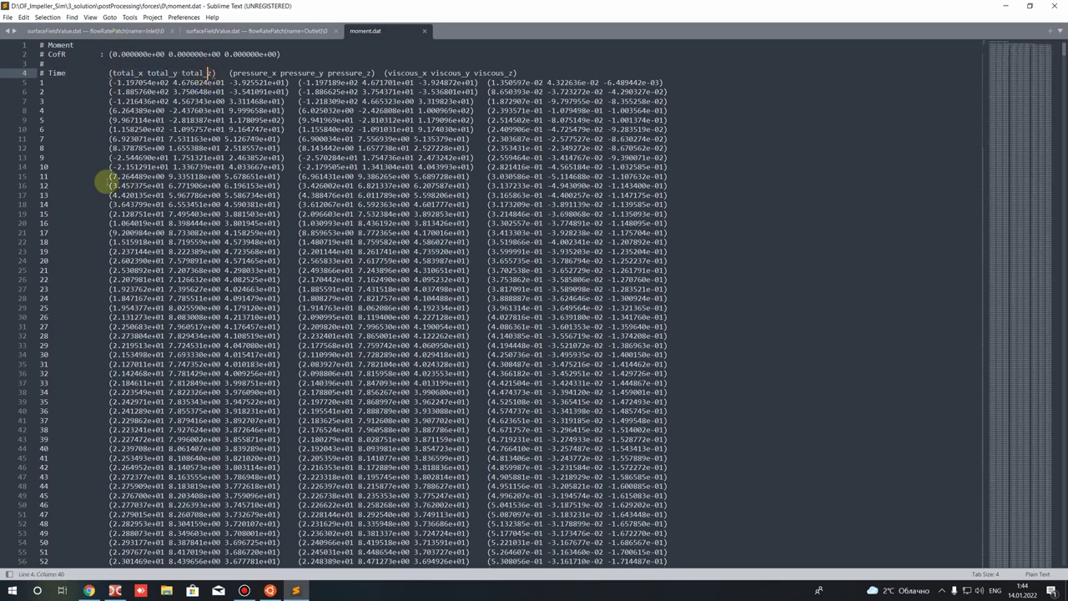
pyautogui.moveTo(115, 214); pyautogui.dragTo(162, 212)
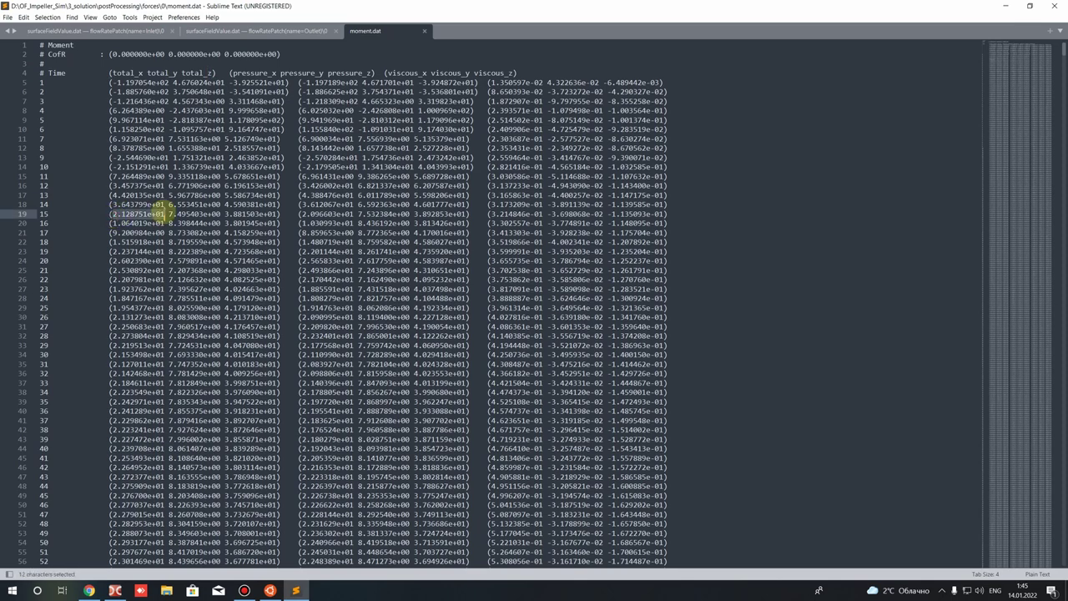
pyautogui.moveTo(1062, 46); pyautogui.dragTo(1063, 563)
pyautogui.scroll(-2, 101, 396)
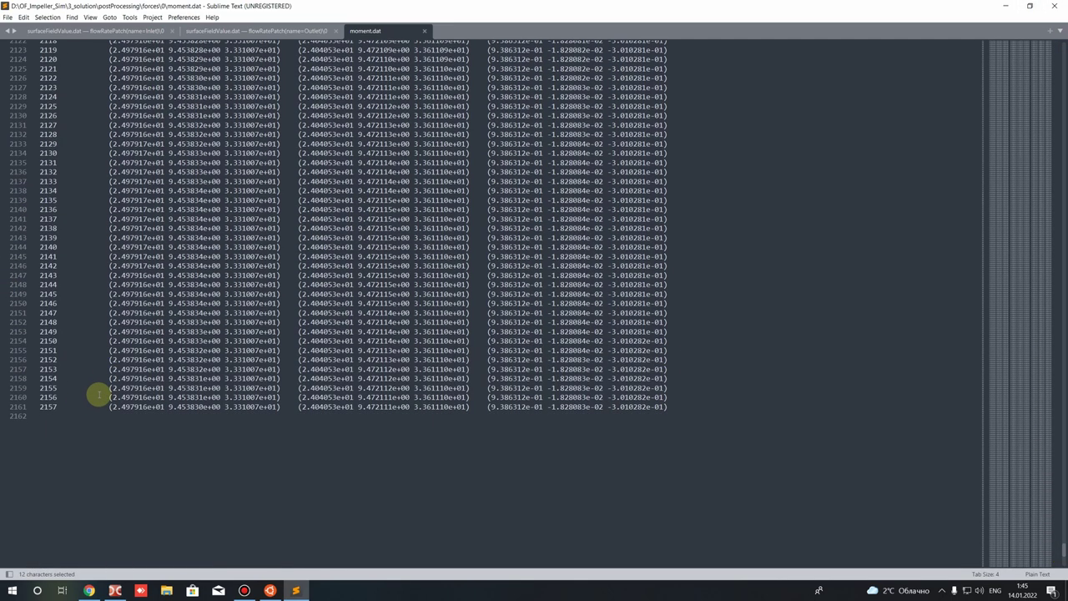
pyautogui.moveTo(109, 355); pyautogui.dragTo(165, 354)
pyautogui.click(9, 588)
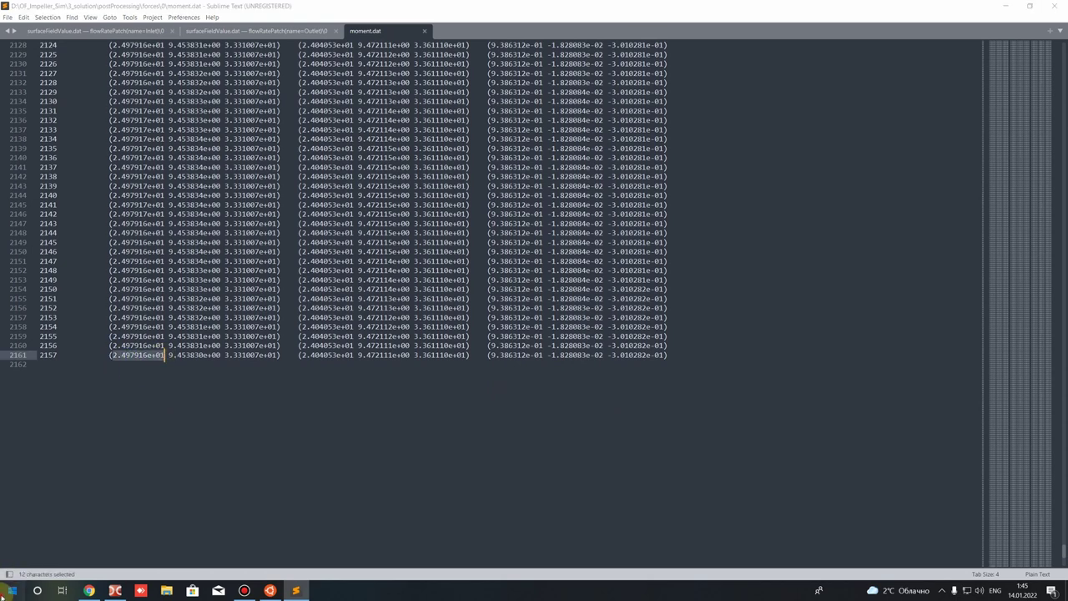
# Step: Launch Windows Calculator and compute 24,979 × 7 = 174,853
pyautogui.write('cal')
pyautogui.press('Return')
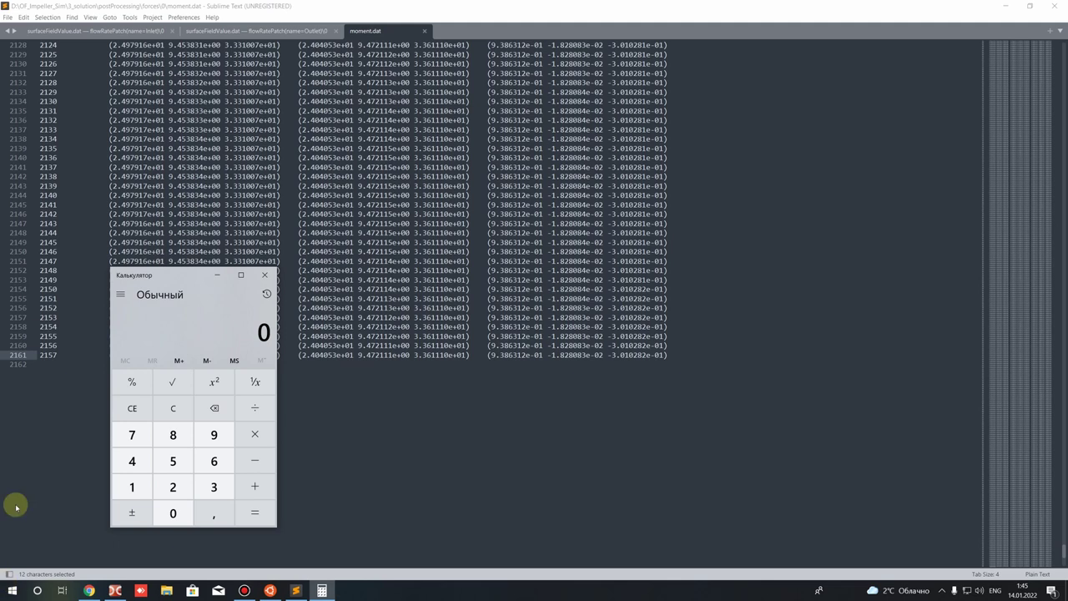
pyautogui.moveTo(168, 272); pyautogui.dragTo(415, 236)
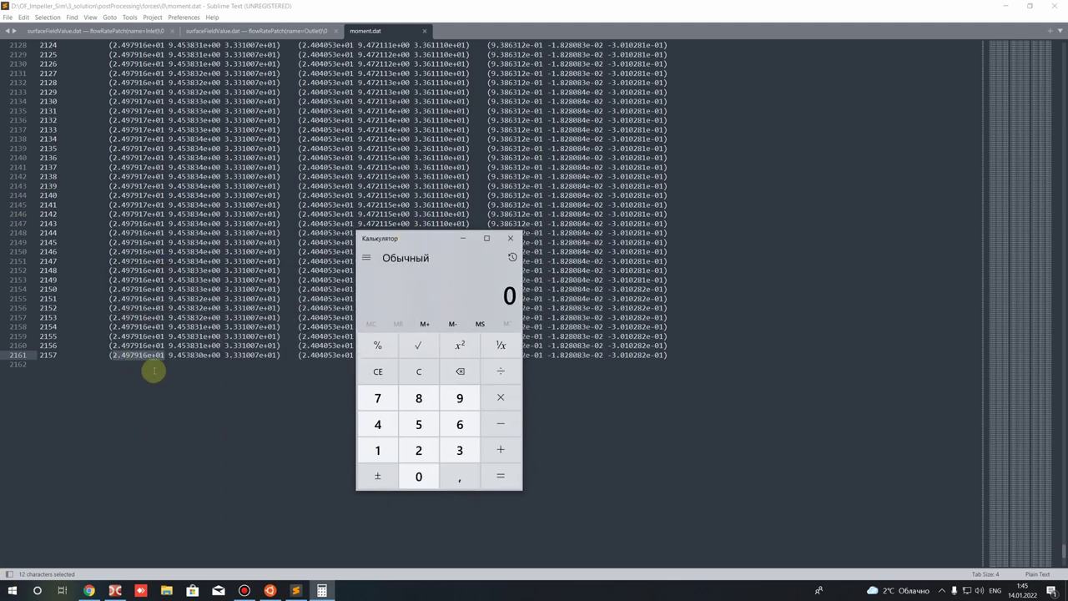
pyautogui.write('24,9')
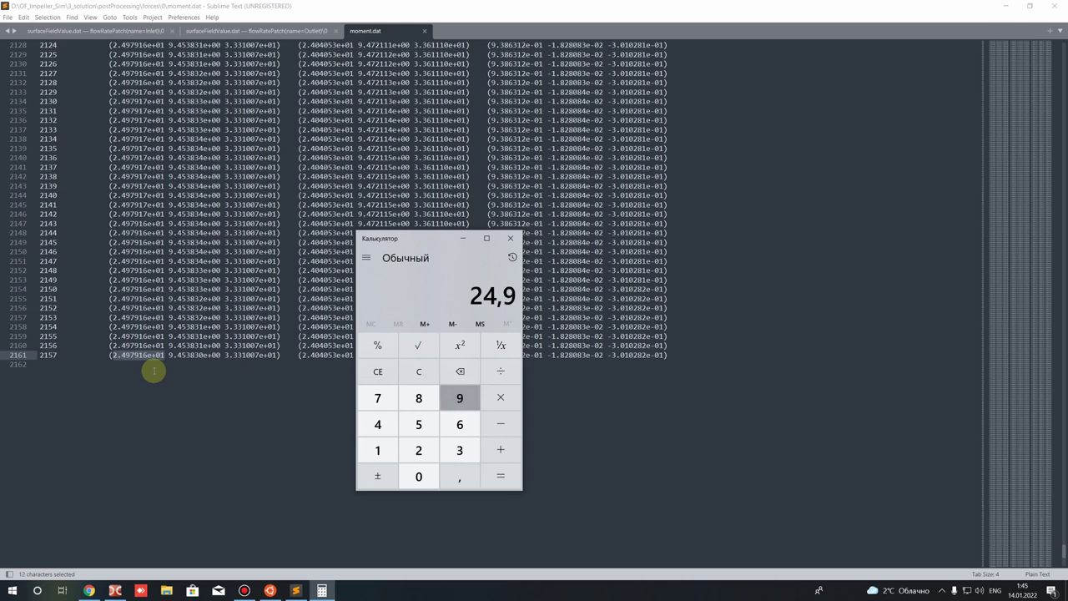
pyautogui.write('79 × ')
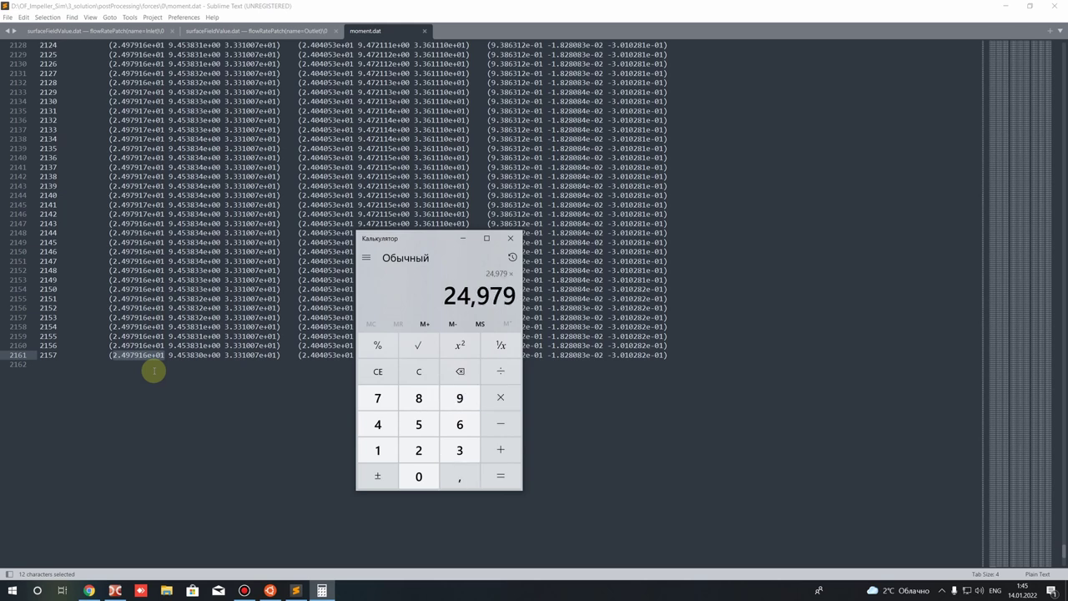
pyautogui.write('7')
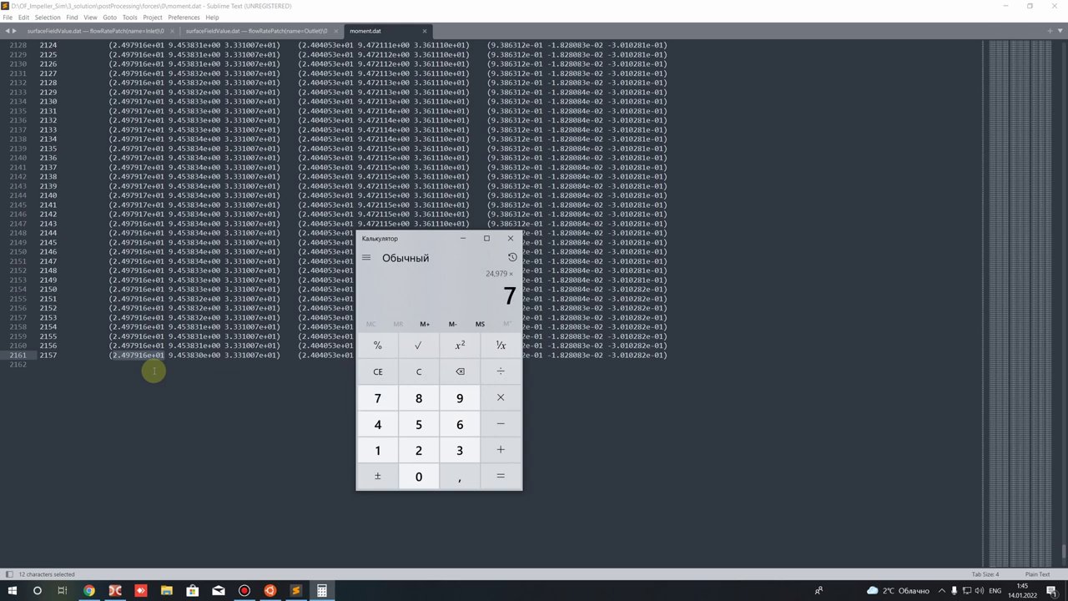
pyautogui.press('Return')
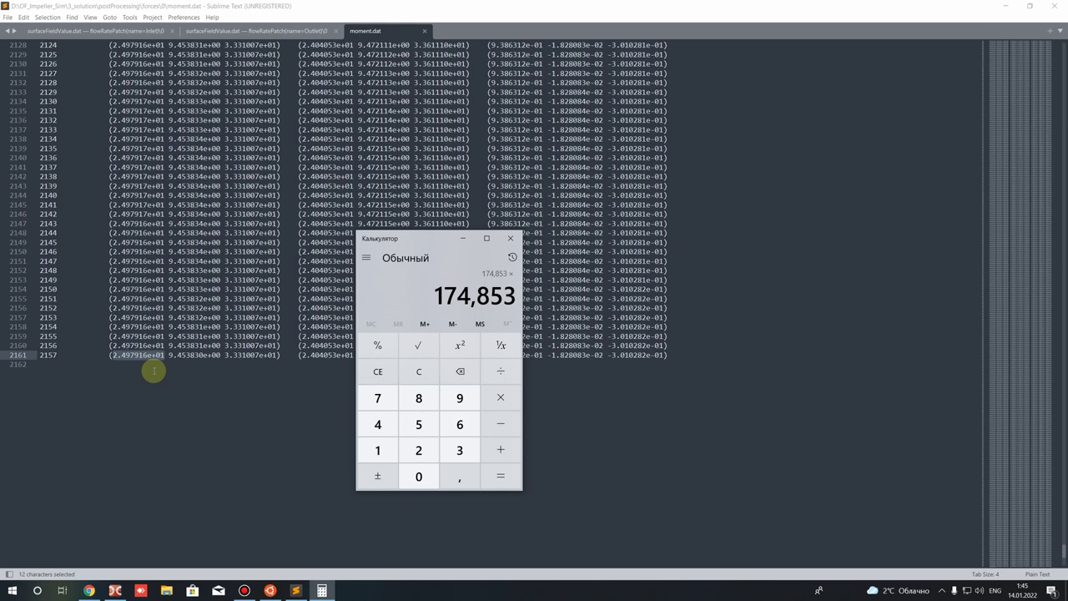
# Step: In a second Calculator, compute 3000 × 3,14 ÷ 30 = 314
pyautogui.click(10, 591)
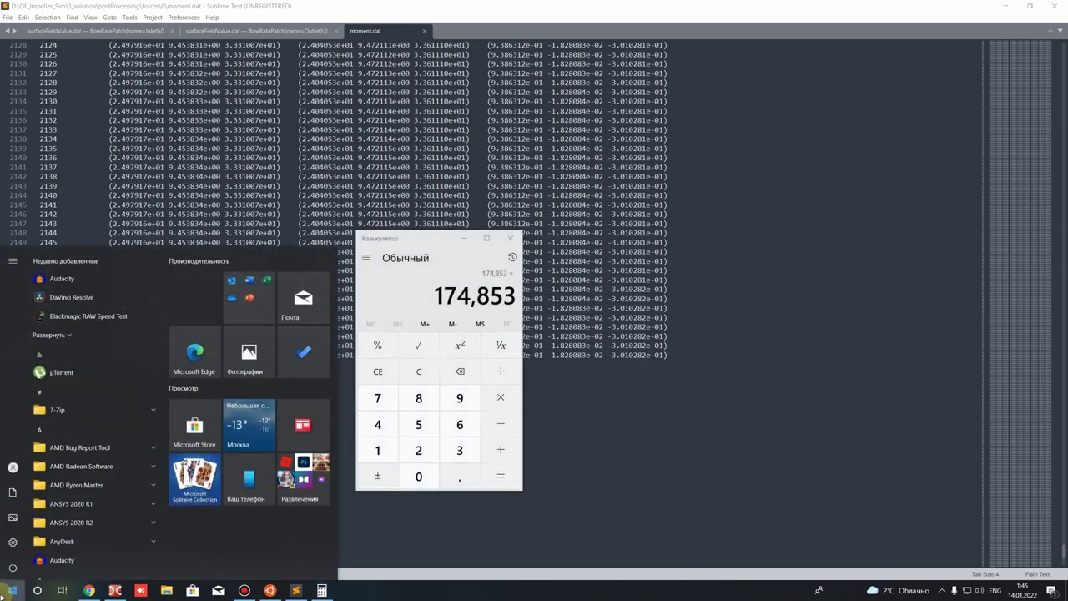
pyautogui.write('core')
pyautogui.press('BackSpace')
pyautogui.press('BackSpace')
pyautogui.press('BackSpace')
pyautogui.press('BackSpace')
pyautogui.write('ка')
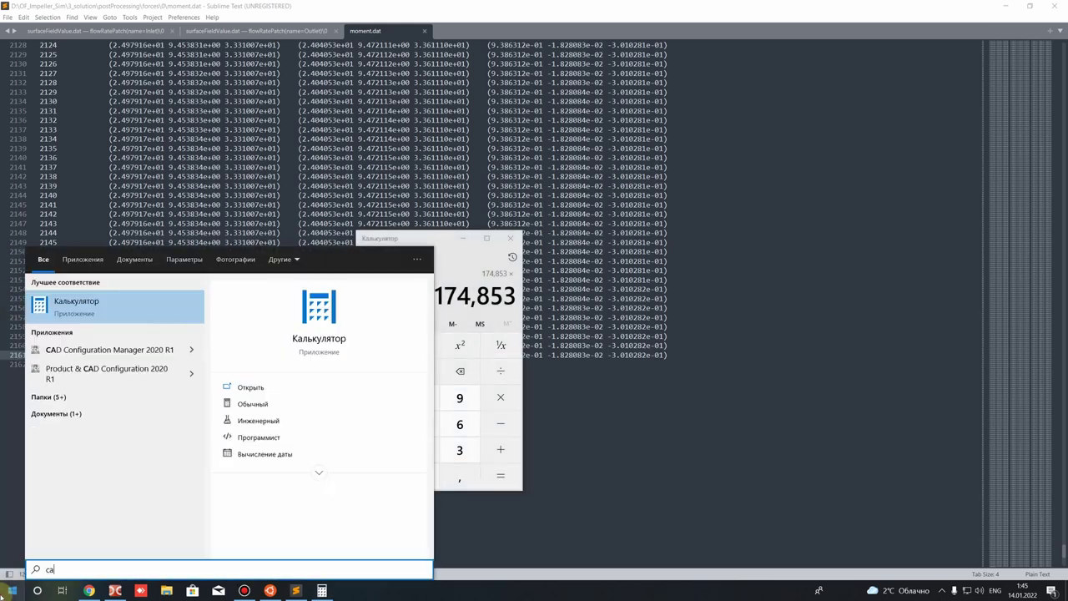
pyautogui.press('Escape')
pyautogui.write('3 000')
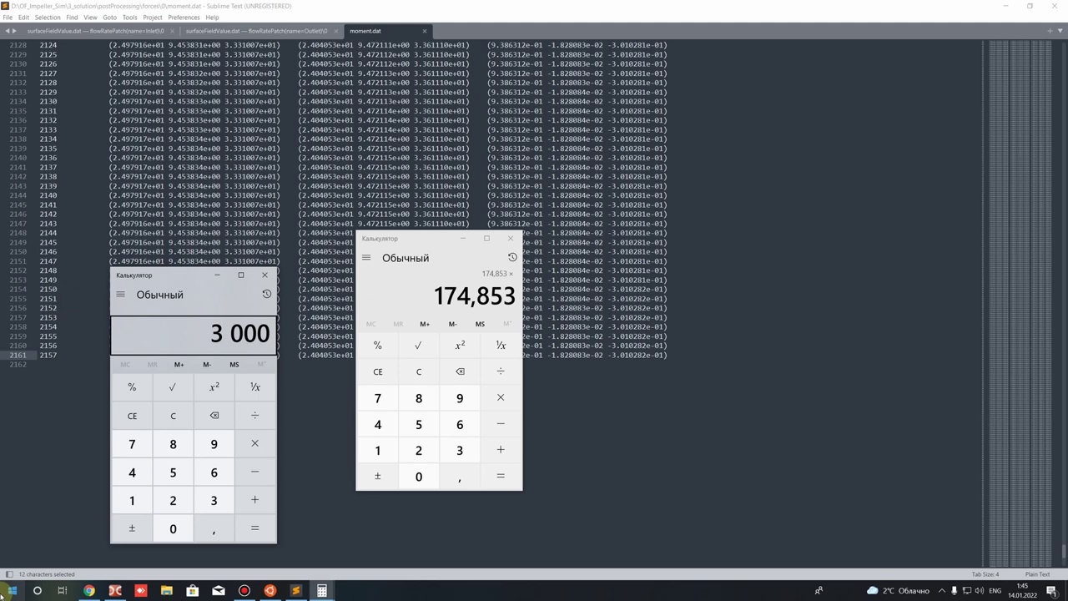
pyautogui.write('*3,14')
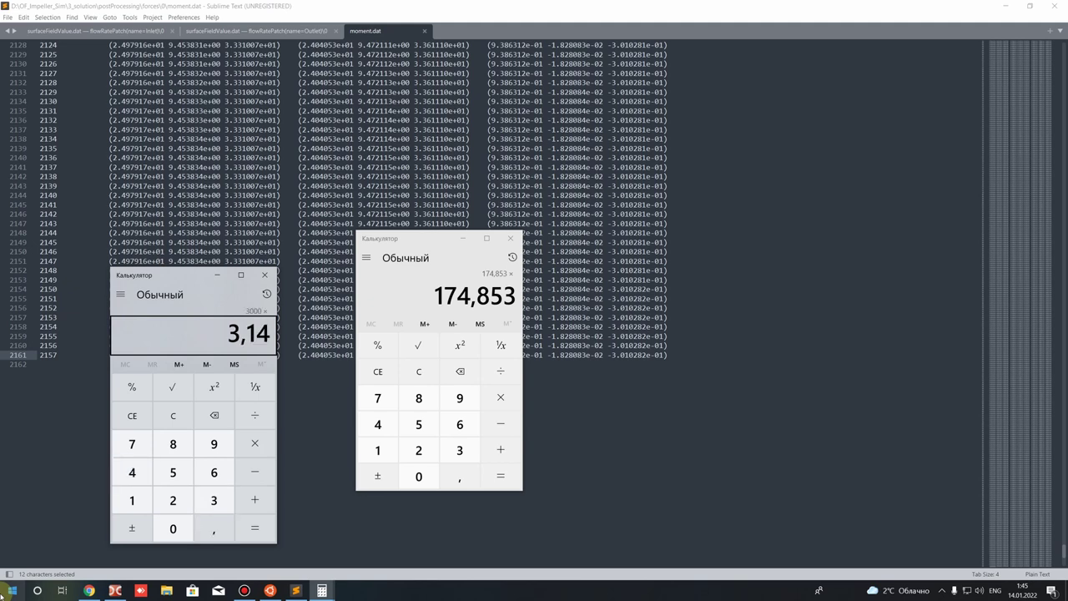
pyautogui.press('Return')
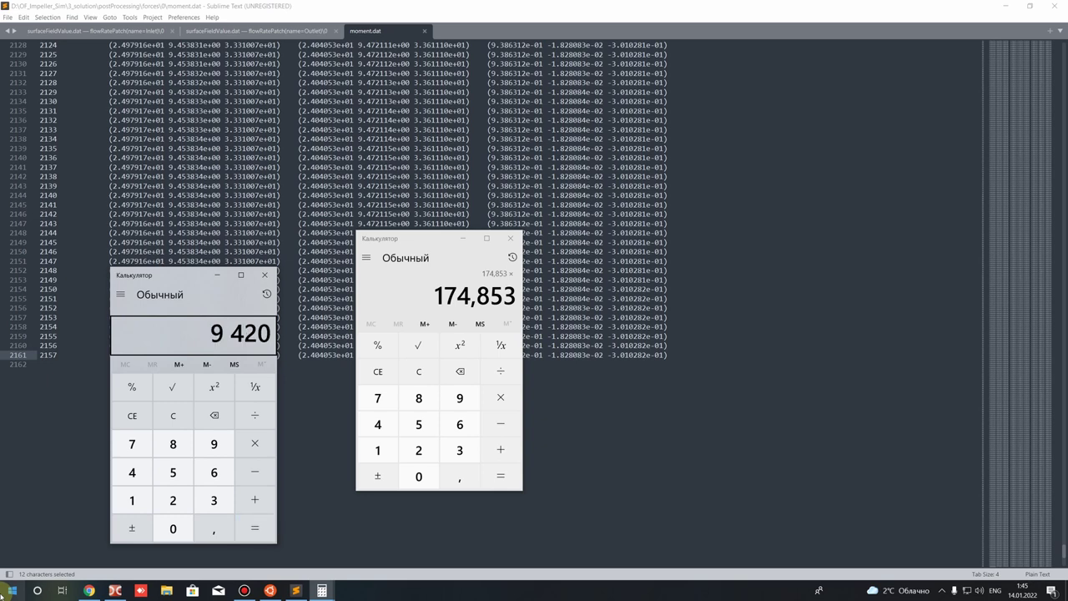
pyautogui.write('30')
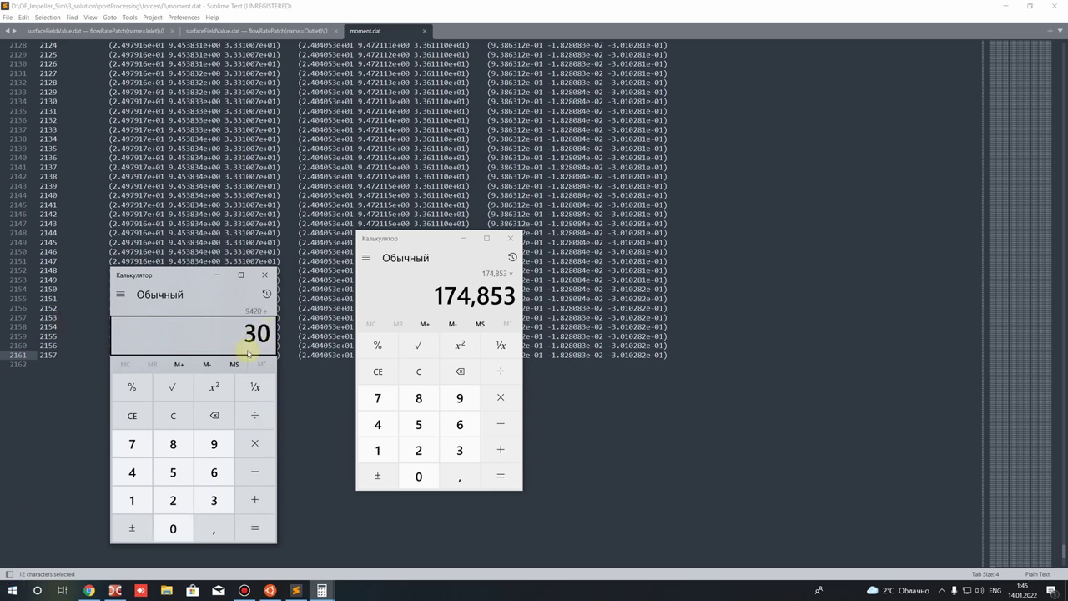
pyautogui.press('Return')
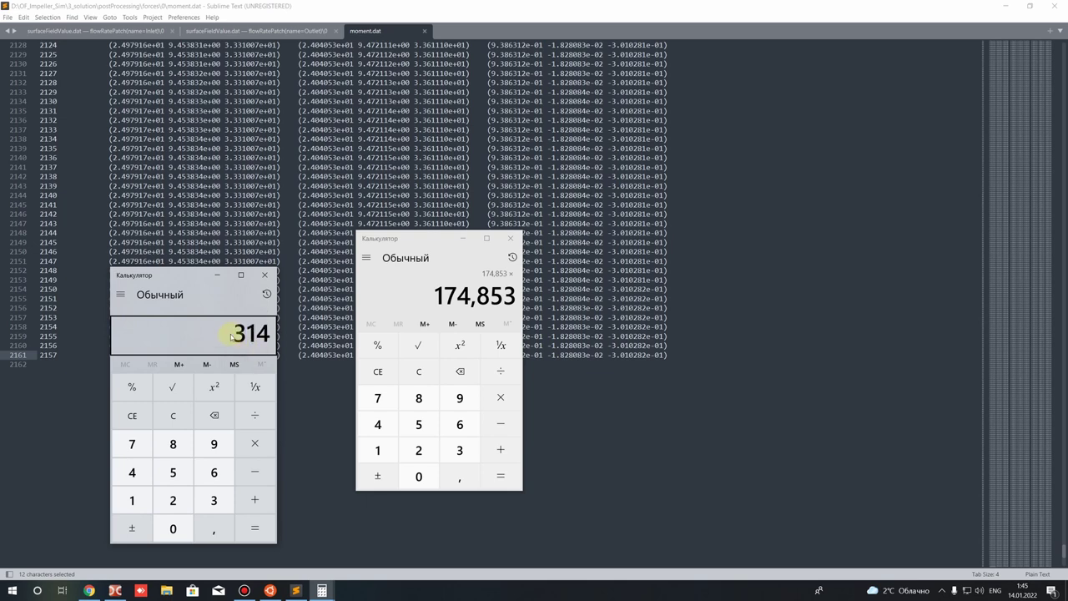
pyautogui.moveTo(238, 330); pyautogui.dragTo(274, 329)
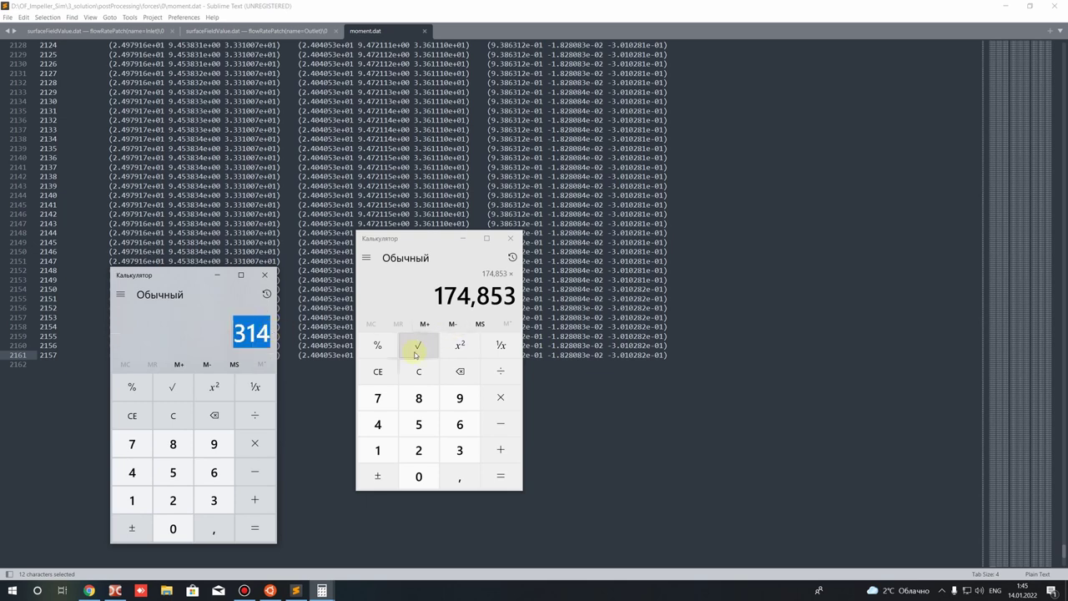
# Step: Multiply 174,853 by 314 in the first Calculator to get 54 903,842
pyautogui.click(418, 292)
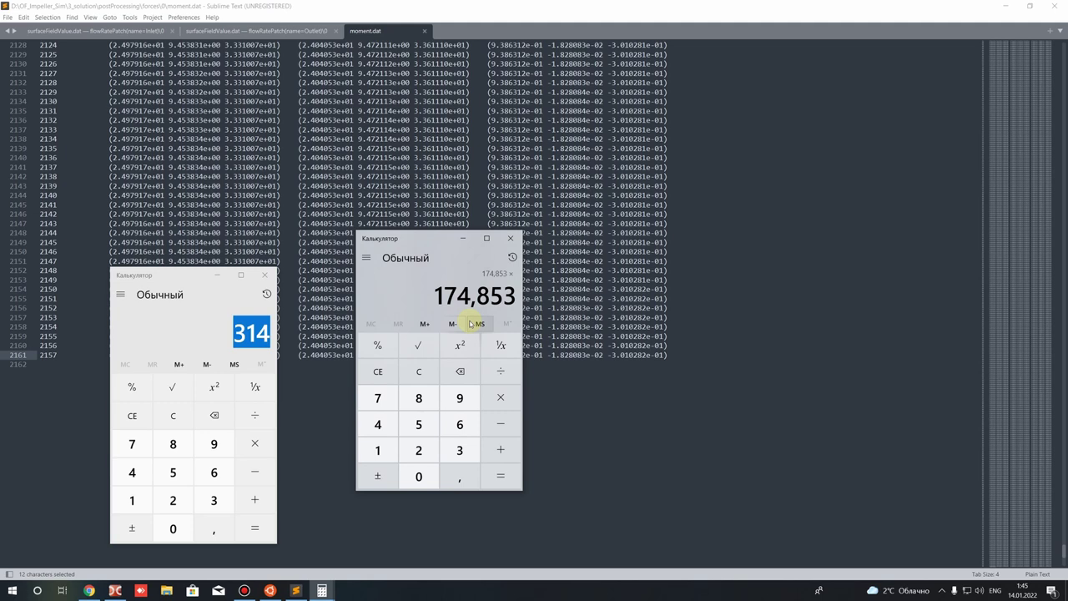
pyautogui.click(457, 450)
pyautogui.click(376, 449)
pyautogui.click(377, 425)
pyautogui.click(499, 475)
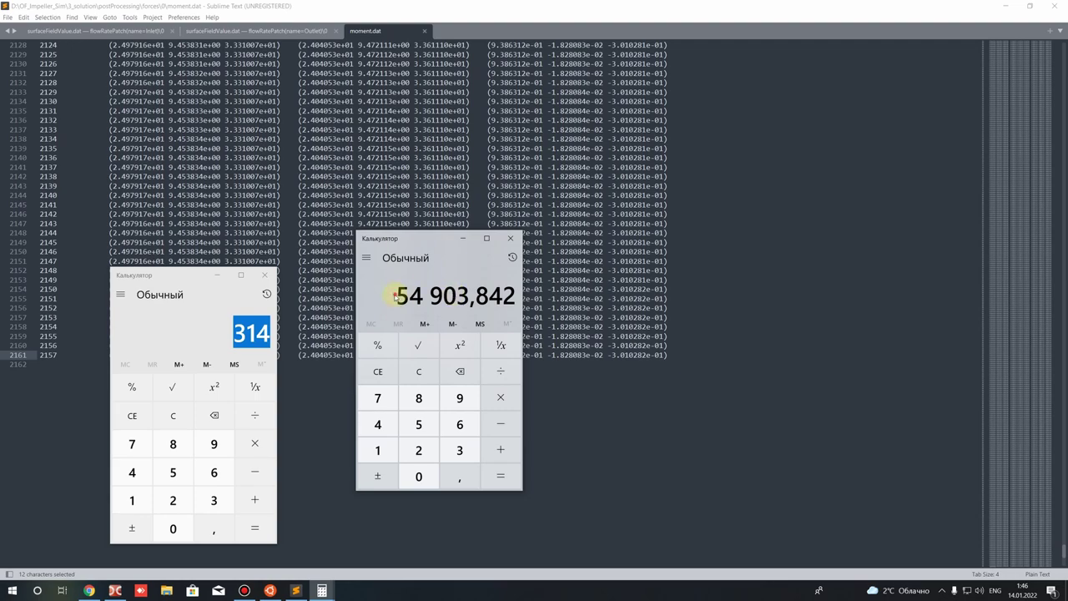
pyautogui.moveTo(472, 296); pyautogui.dragTo(392, 295)
# Step: Bring moment.dat forward and scroll down to the rows near line 4174
pyautogui.click(674, 318)
pyautogui.scroll(-20, 591, 346)
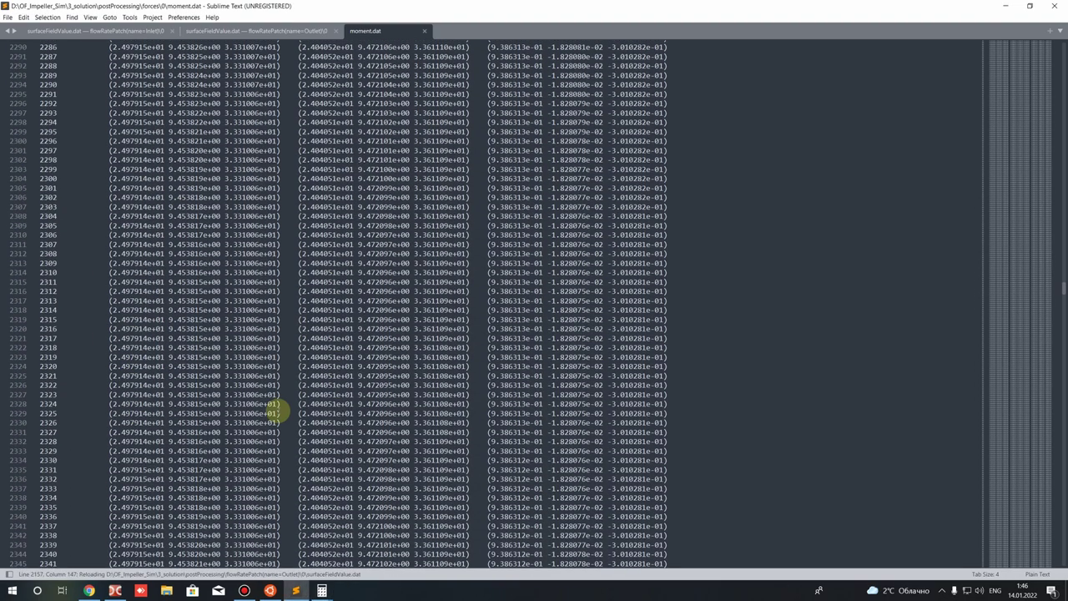
pyautogui.moveTo(1061, 291); pyautogui.dragTo(1050, 490)
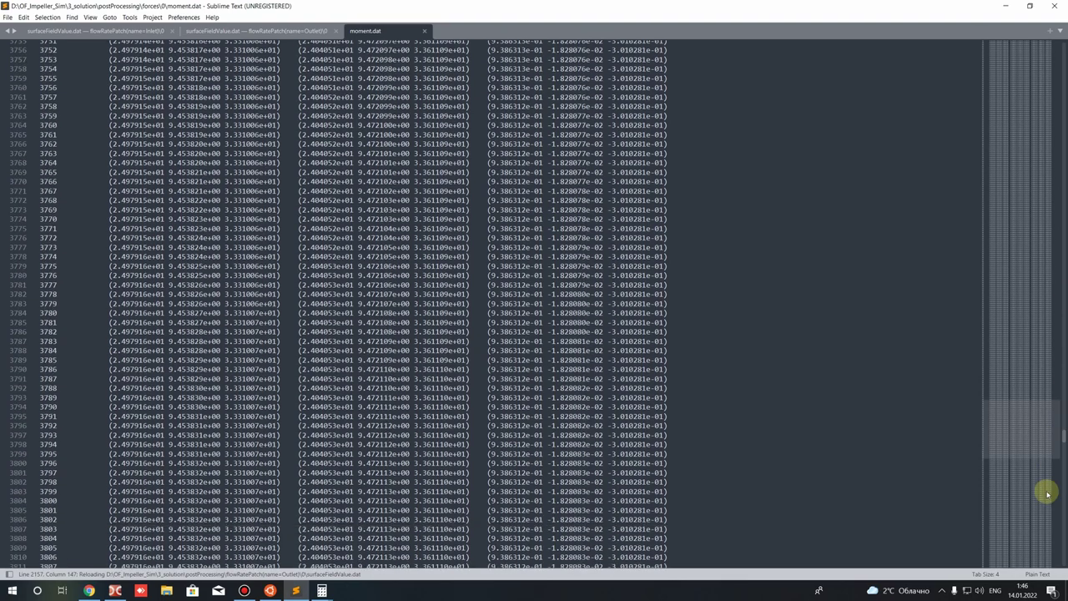
pyautogui.scroll(-15, 1062, 447)
pyautogui.scroll(-20, 1060, 472)
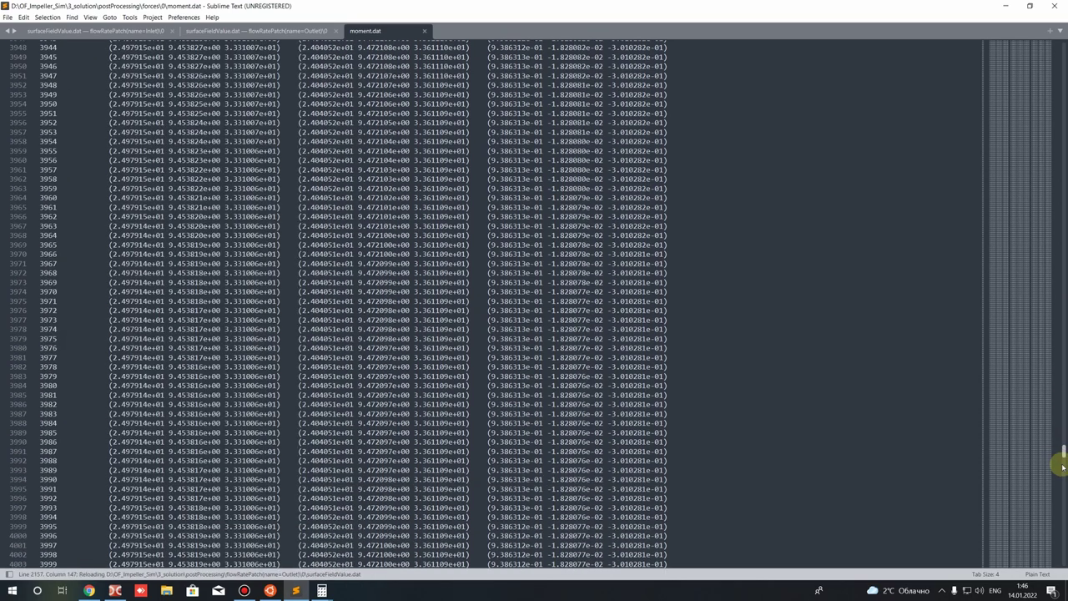
pyautogui.scroll(-10, 91, 465)
pyautogui.moveTo(143, 431); pyautogui.dragTo(167, 441)
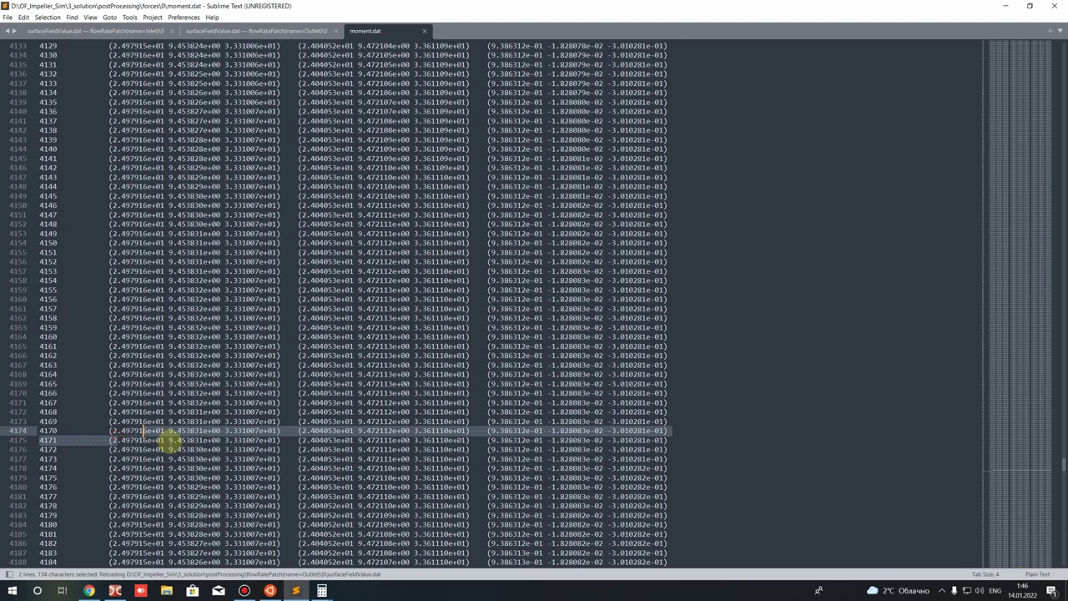
# Step: Review lines 4276–4285 and continue down to line 4956 of moment.dat
pyautogui.scroll(-12, 150, 414)
pyautogui.moveTo(121, 411); pyautogui.dragTo(173, 496)
pyautogui.click(736, 392)
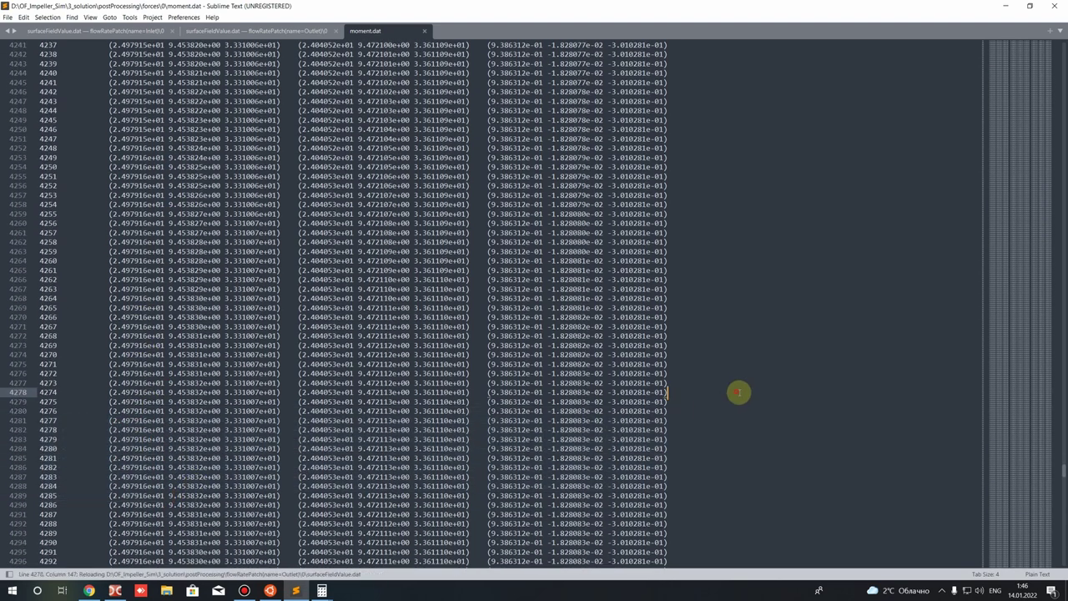
pyautogui.moveTo(1061, 467); pyautogui.dragTo(1043, 534)
pyautogui.scroll(-1, 147, 418)
pyautogui.click(150, 495)
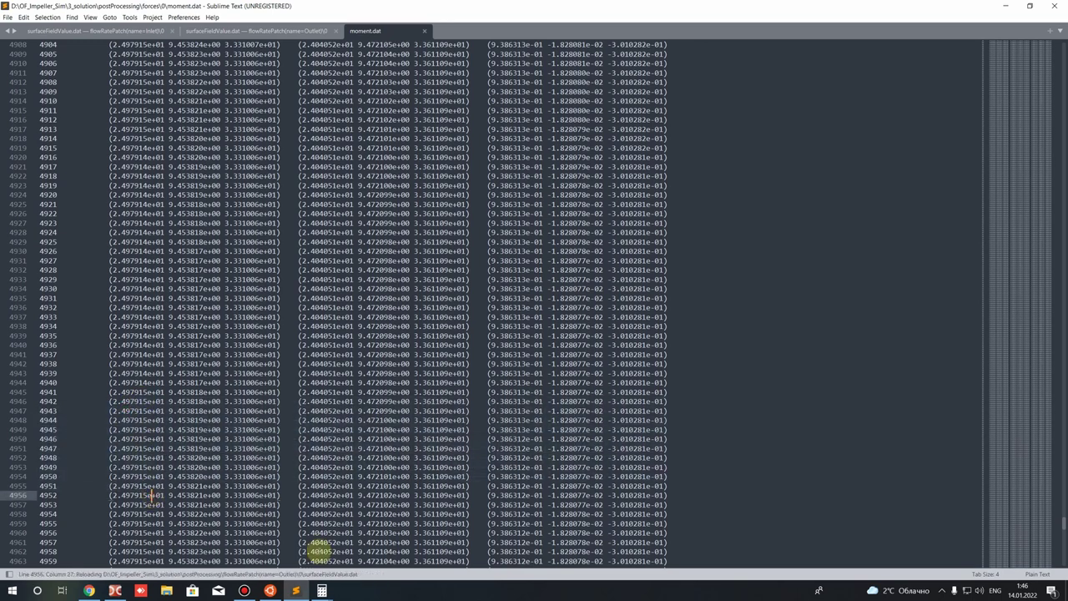
pyautogui.click(270, 590)
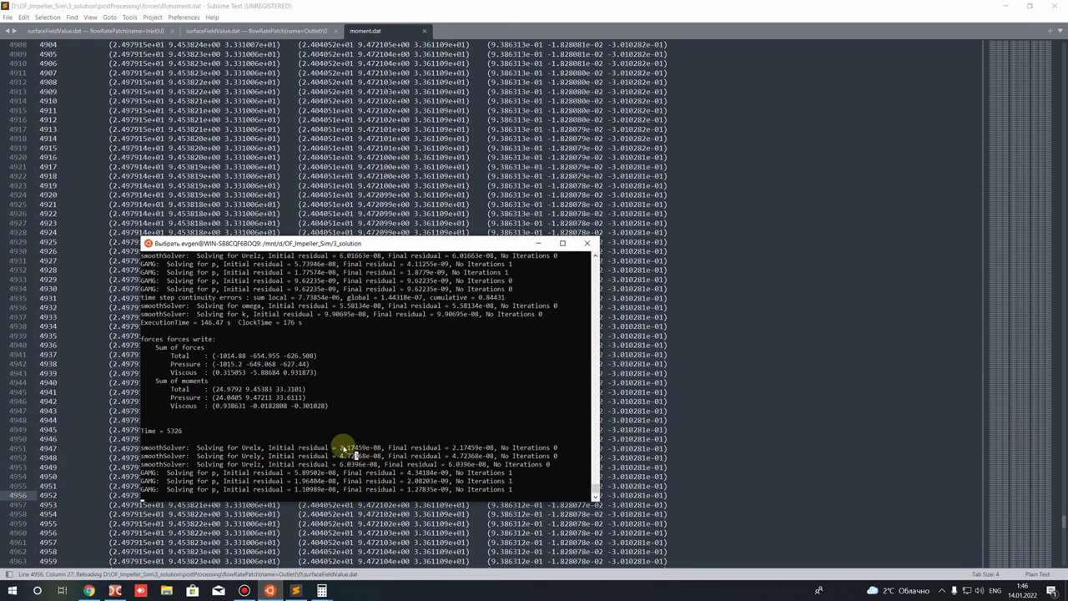
# Step: Inspect the Urelx residual 2.17459e-08, then stop the solver with Ctrl+C at Time 5618
pyautogui.doubleClick(357, 448)
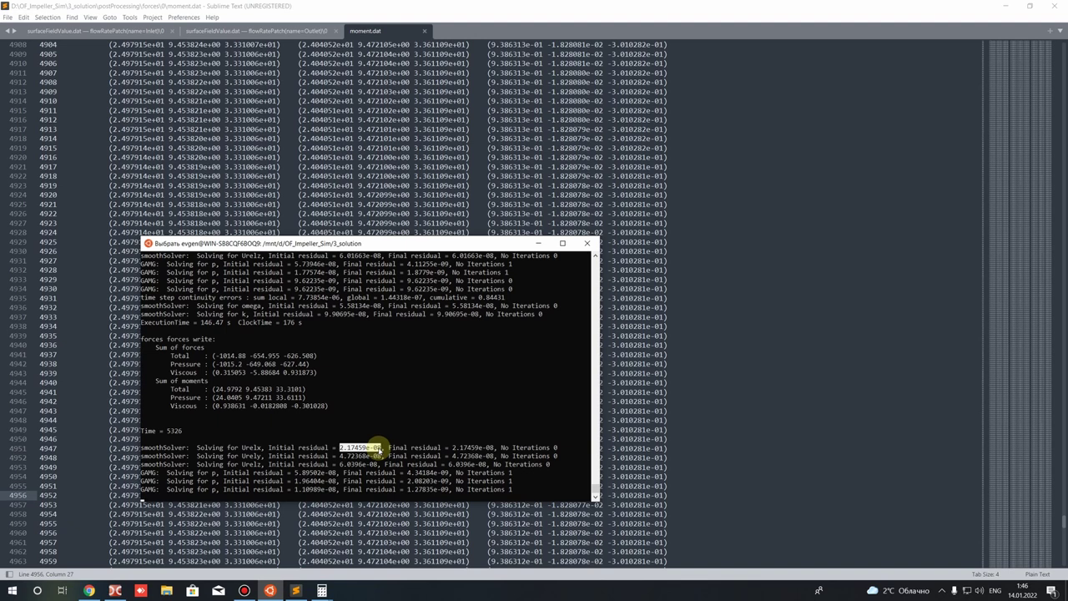
pyautogui.click(344, 448)
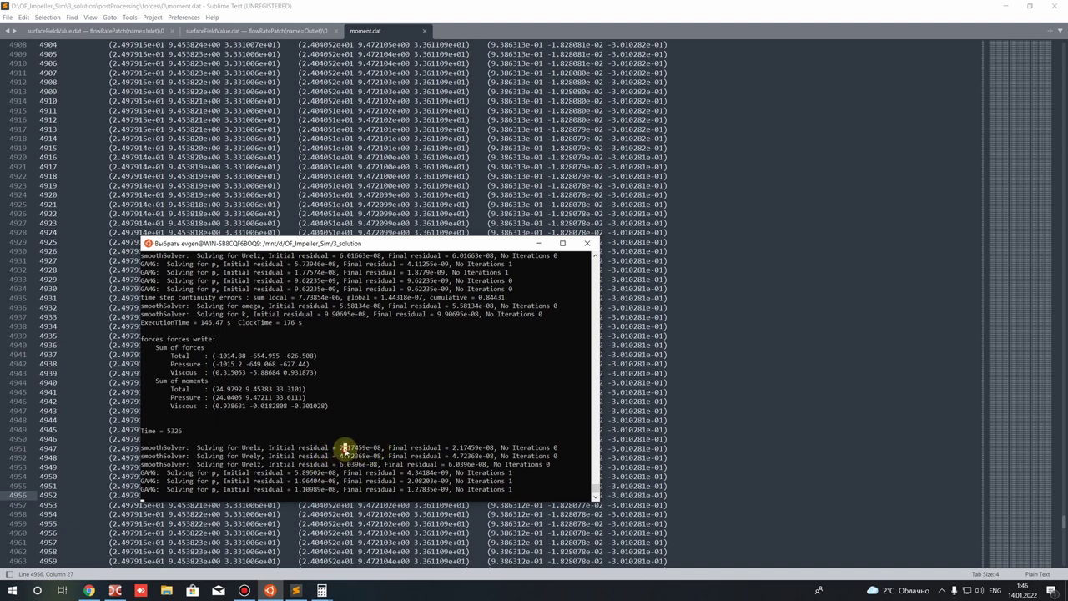
pyautogui.doubleClick(346, 448)
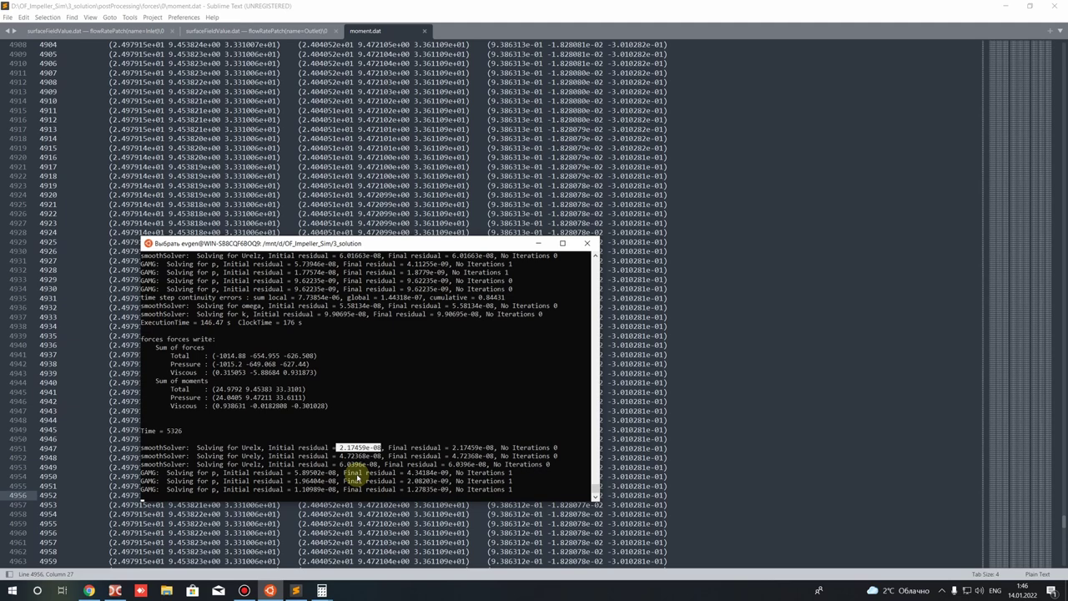
pyautogui.click(357, 375)
pyautogui.press('Escape')
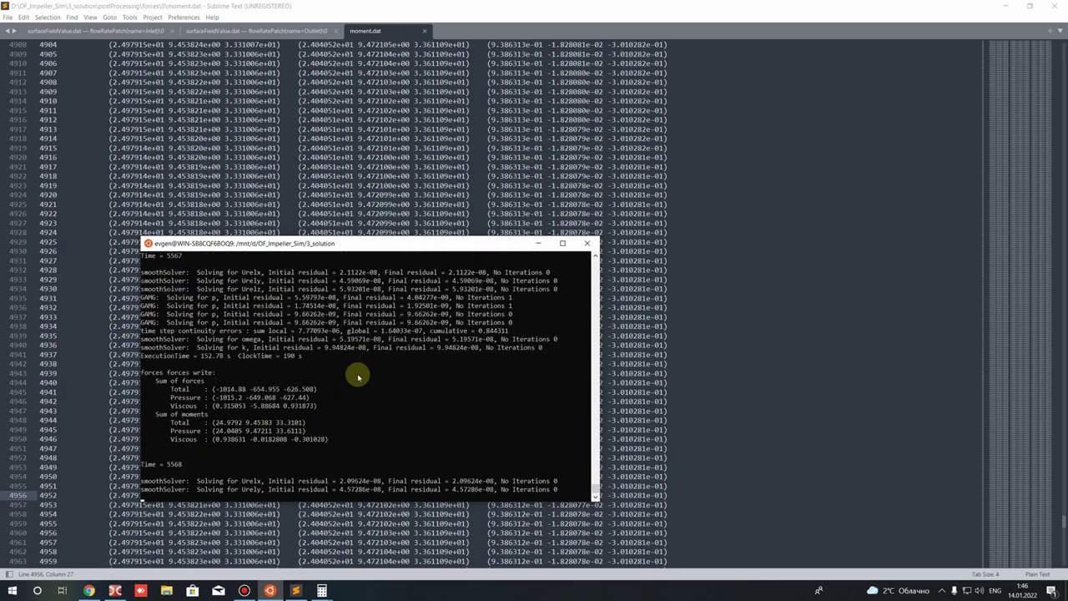
pyautogui.hotkey('ctrl', 'c')
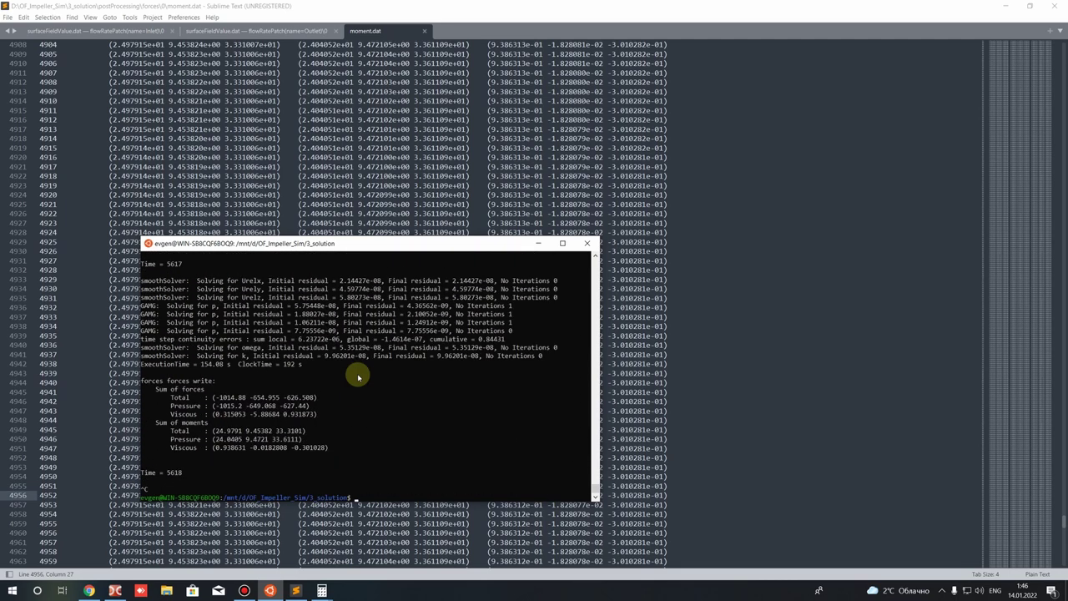
# Step: Open postProcessing/solverInfo/0/solverInfo.dat in Sublime Text from Double Commander
pyautogui.click(115, 591)
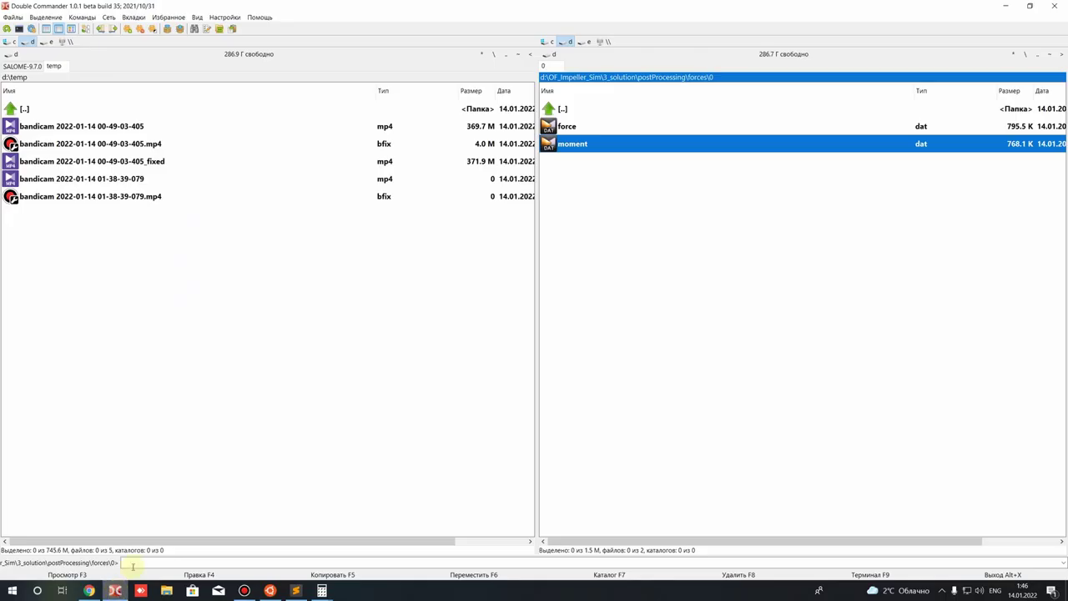
pyautogui.press('BackSpace')
pyautogui.press('BackSpace')
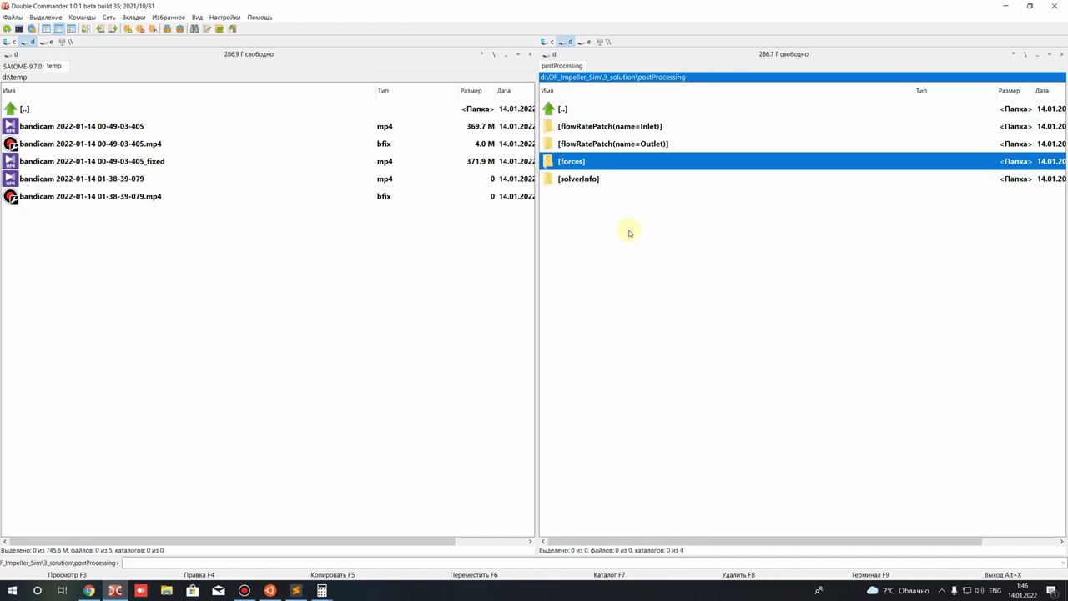
pyautogui.doubleClick(578, 179)
pyautogui.doubleClick(571, 126)
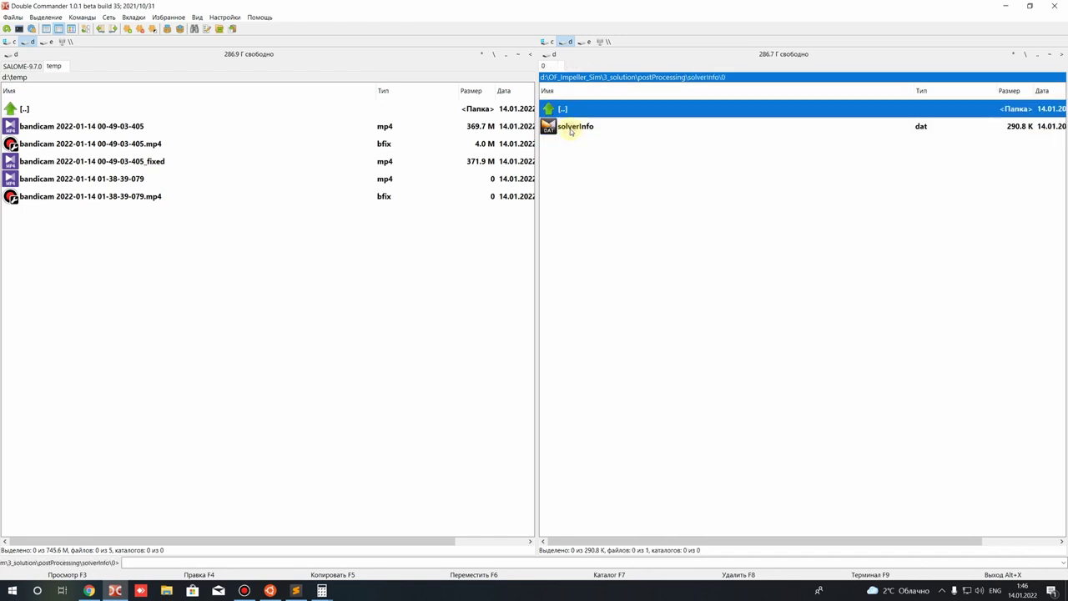
pyautogui.rightClick(573, 127)
pyautogui.click(608, 175)
# Step: Select the p_iters column heading in solverInfo.dat
pyautogui.scroll(-9, 376, 221)
pyautogui.scroll(9, 200, 175)
pyautogui.click(315, 55)
pyautogui.hotkey('ctrl', 'd')
pyautogui.scroll(-3, 375, 187)
pyautogui.scroll(3, 214, 53)
pyautogui.moveTo(215, 52); pyautogui.dragTo(227, 52)
# Step: Scroll to the end of solverInfo.dat and select the last two rows' residuals at time 5617
pyautogui.scroll(-1, 336, 239)
pyautogui.scroll(-20, 336, 238)
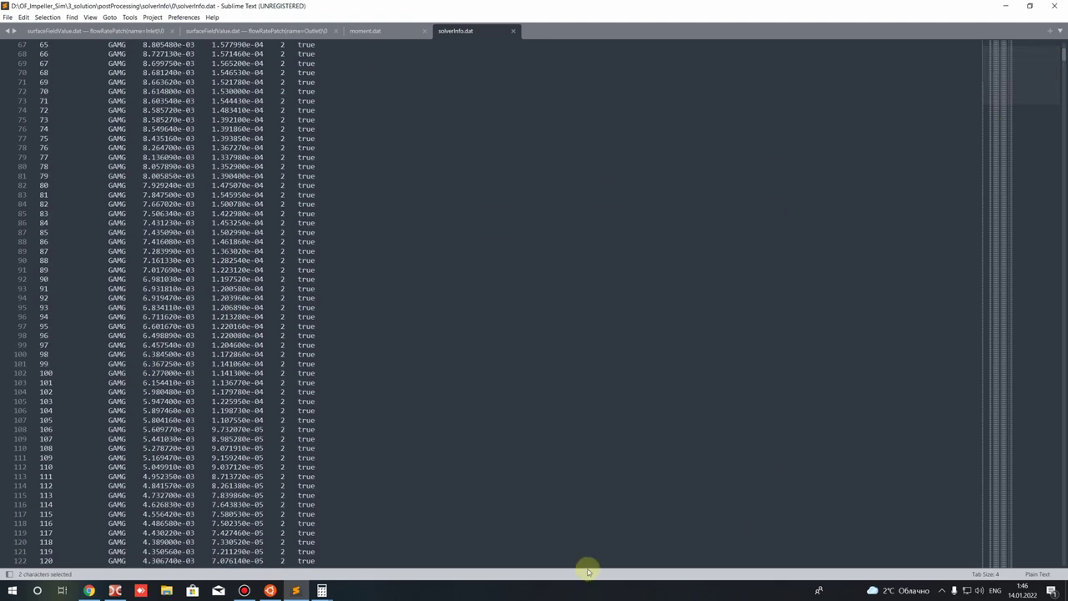
pyautogui.scroll(20, 787, 333)
pyautogui.moveTo(40, 252); pyautogui.dragTo(5, 69)
pyautogui.click(594, 353)
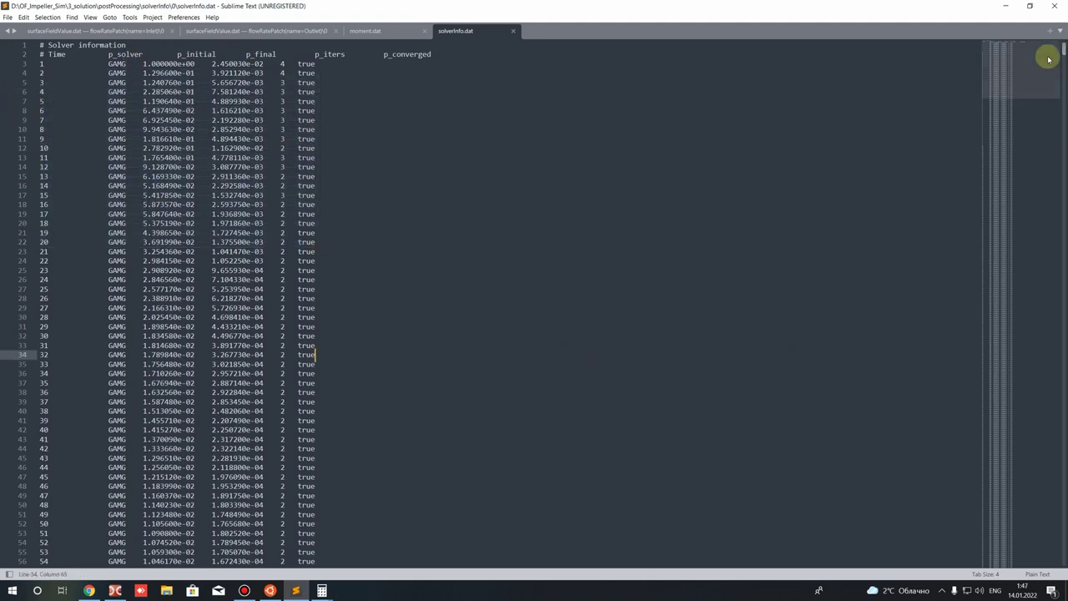
pyautogui.moveTo(1043, 53); pyautogui.dragTo(1036, 565)
pyautogui.scroll(11, 343, 350)
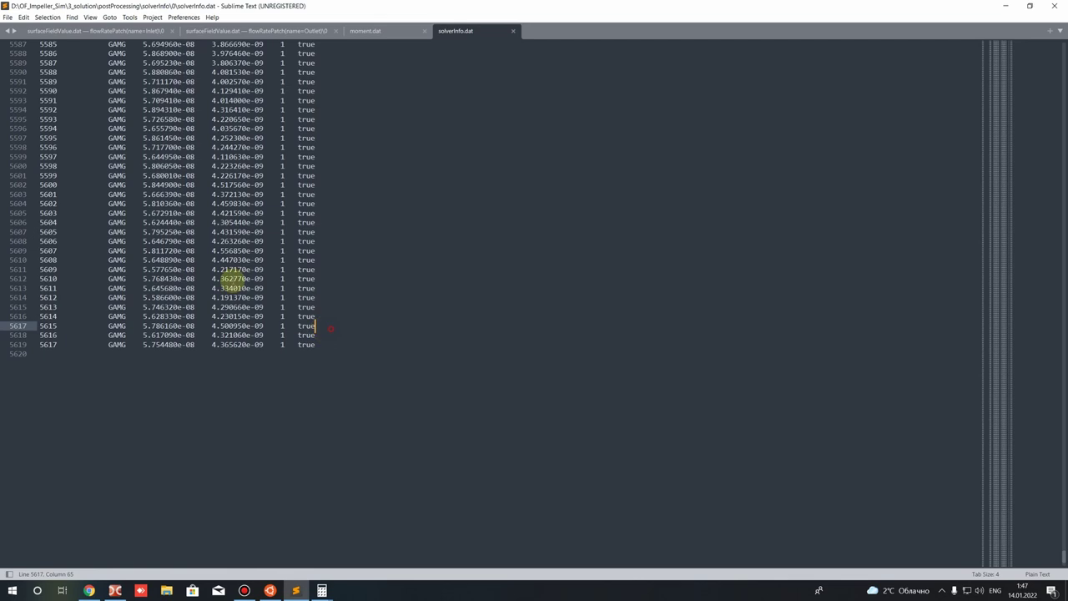
pyautogui.moveTo(343, 357); pyautogui.dragTo(74, 90)
pyautogui.moveTo(143, 334); pyautogui.dragTo(283, 345)
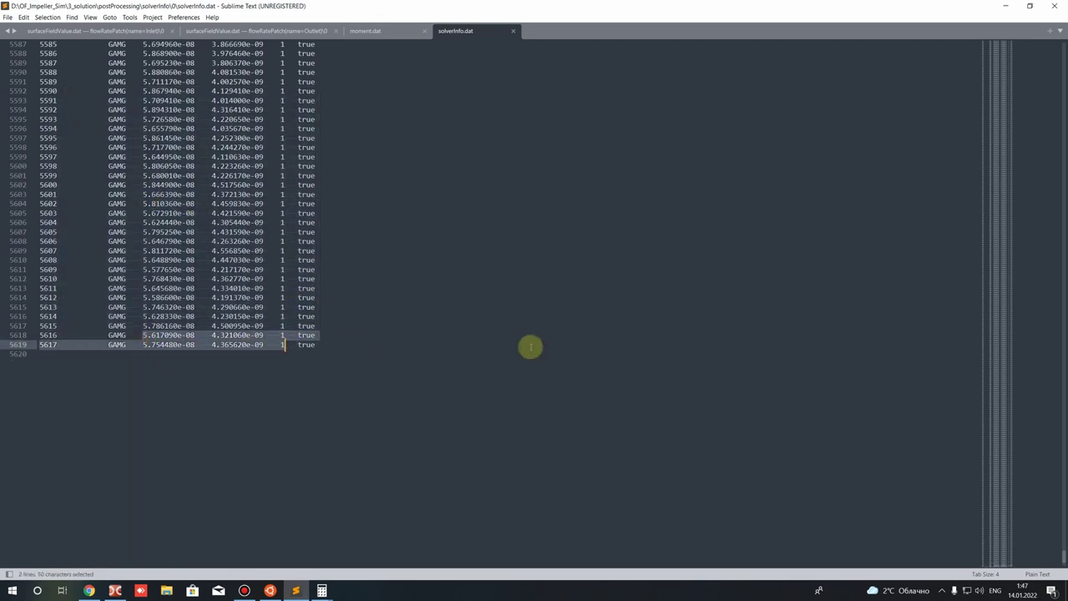
# Step: Close the solver log and browse the 5500 and 5000 time folders in 3_solution
pyautogui.click(1052, 6)
pyautogui.press('BackSpace')
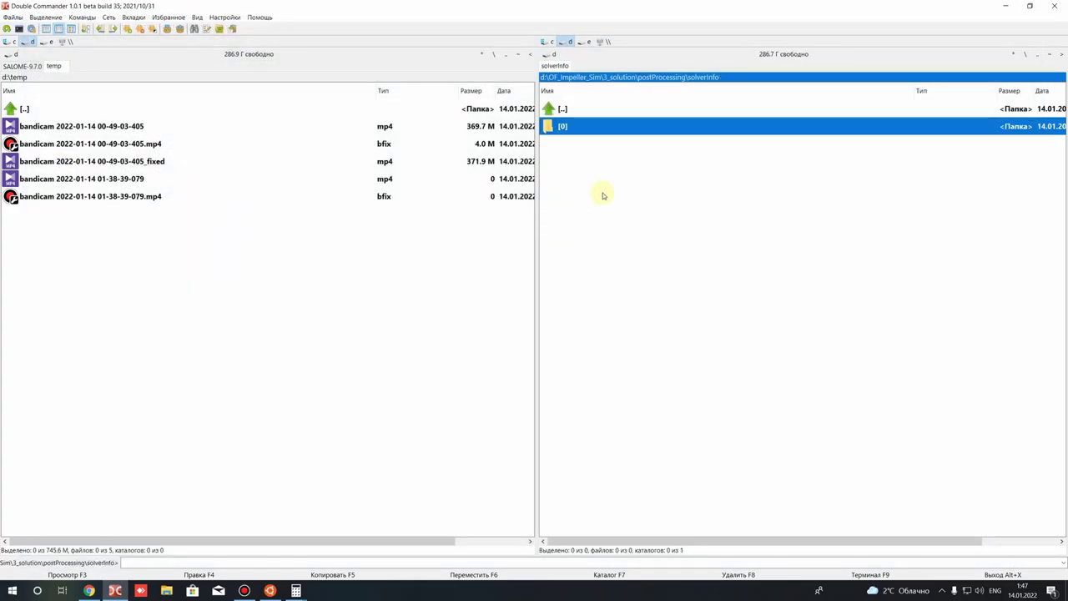
pyautogui.press('BackSpace')
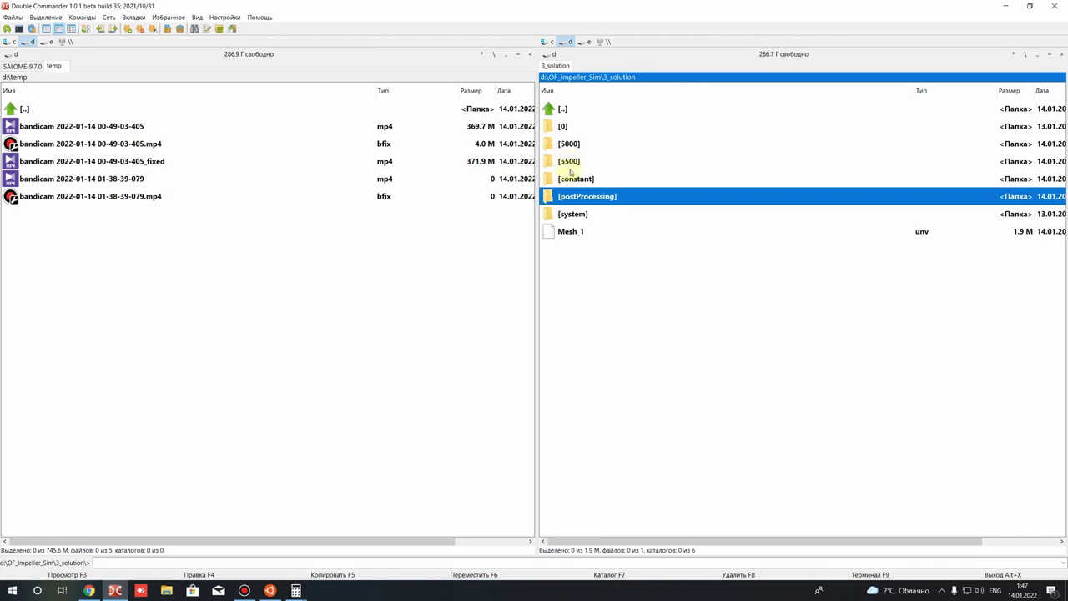
pyautogui.click(567, 162)
pyautogui.click(566, 143)
pyautogui.click(567, 161)
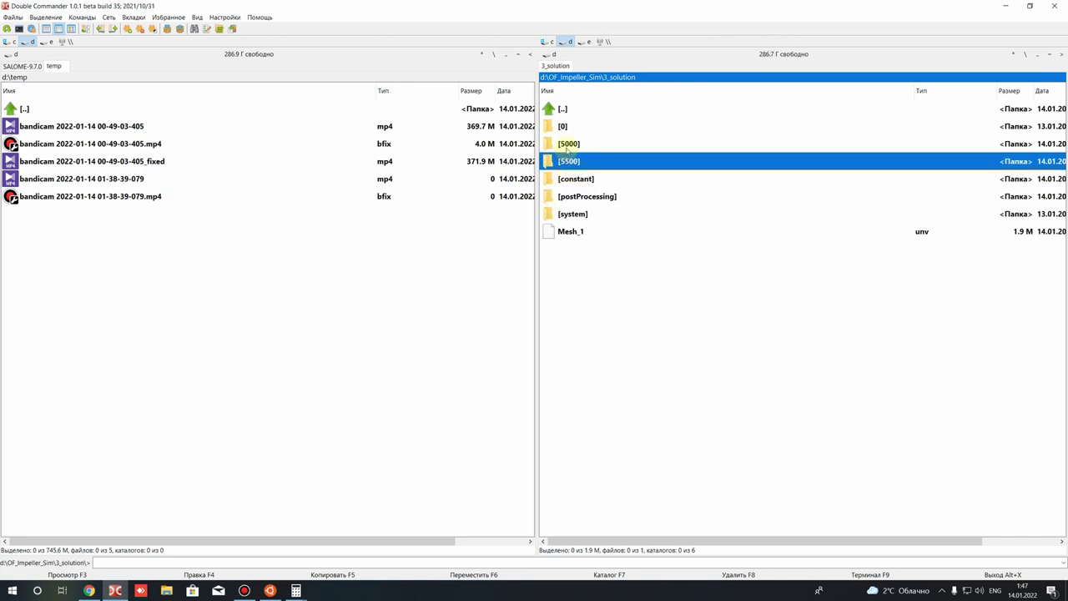
pyautogui.doubleClick(567, 163)
pyautogui.press('BackSpace')
pyautogui.click(566, 144)
pyautogui.doubleClick(566, 144)
pyautogui.press('BackSpace')
# Step: Launch Windows PowerShell from Start search, then bring Chrome forward
pyautogui.click(12, 590)
pyautogui.write('power')
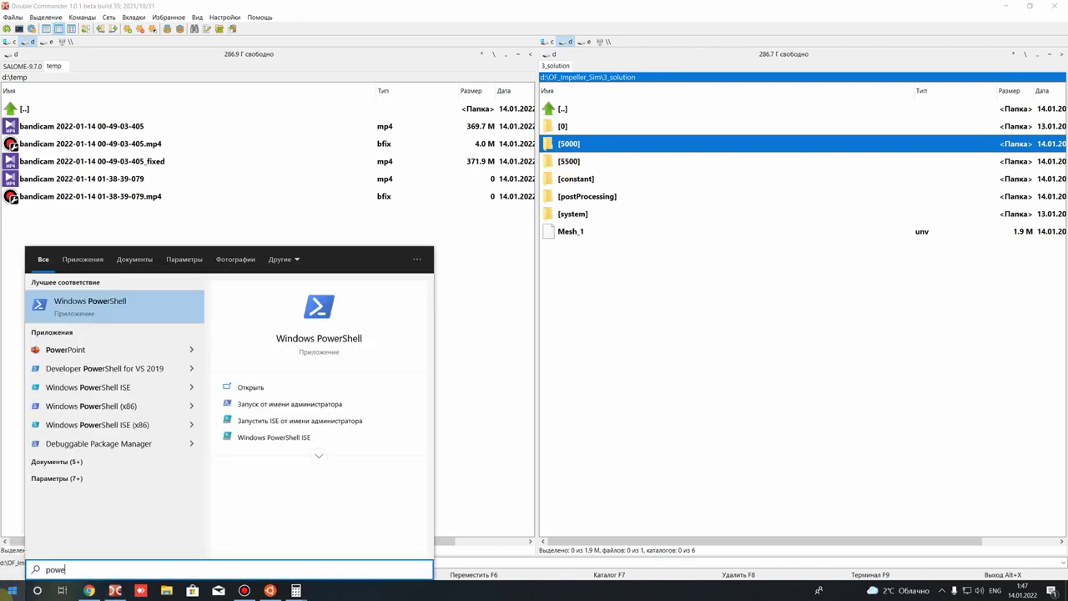
pyautogui.press('Return')
pyautogui.click(89, 590)
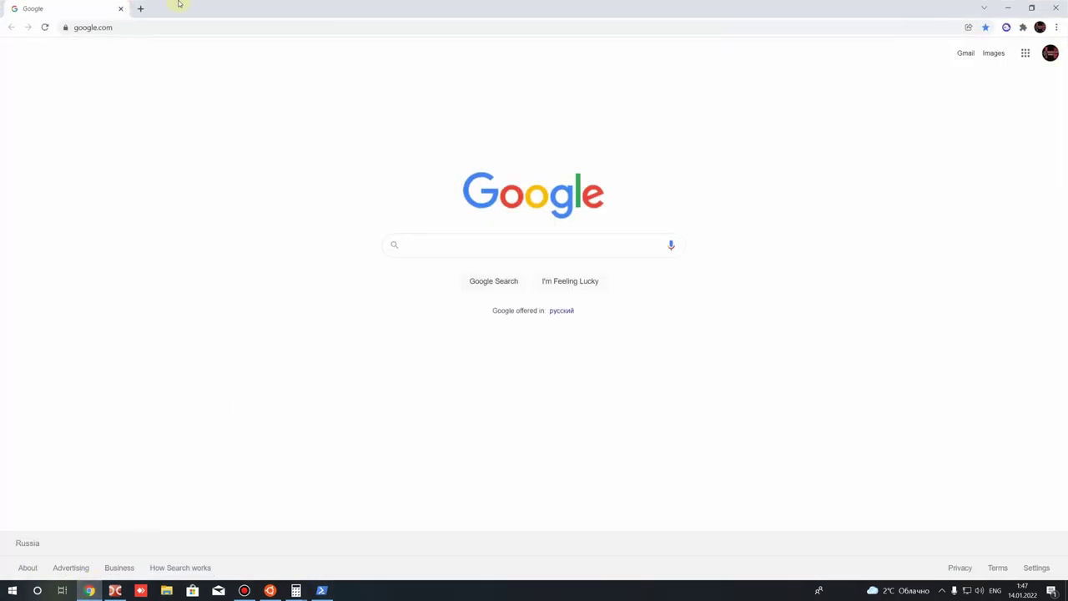
# Step: Search Google for 'para' and open the official ParaView website
pyautogui.click(156, 30)
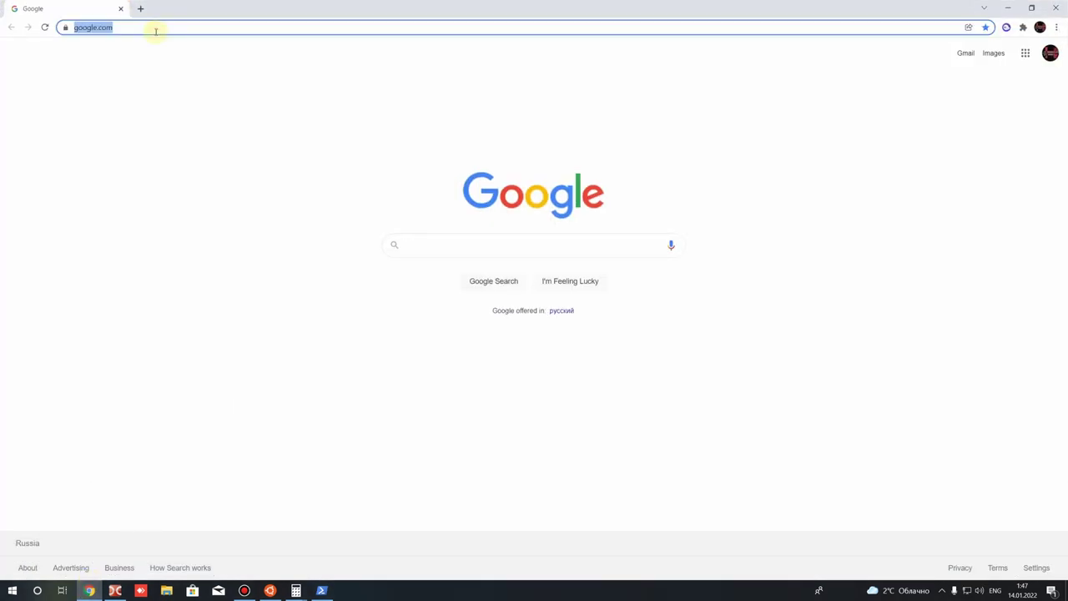
pyautogui.write('para')
pyautogui.press('Return')
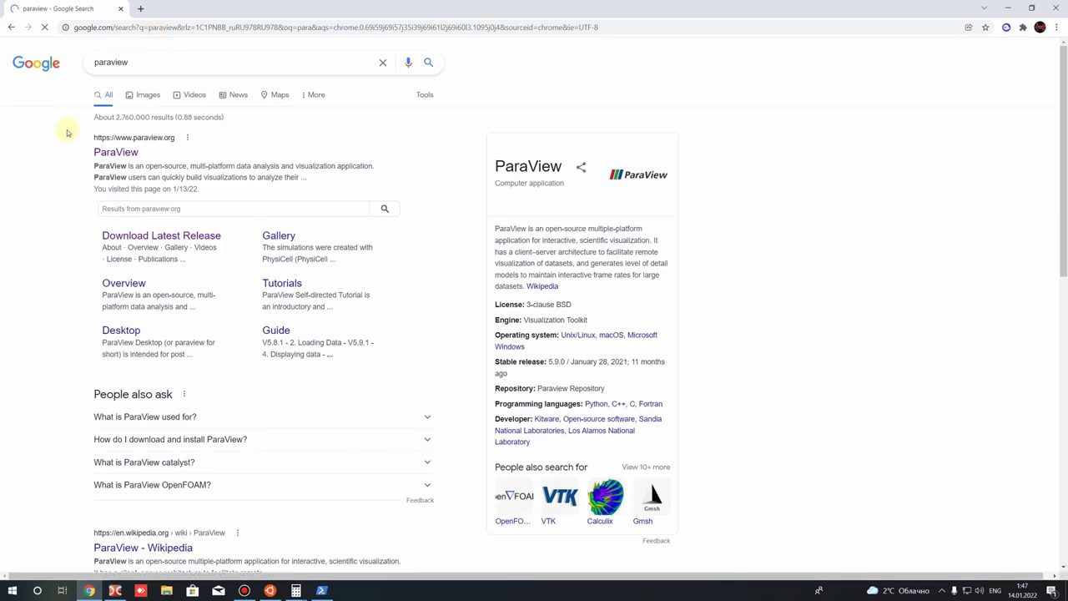
pyautogui.click(101, 152)
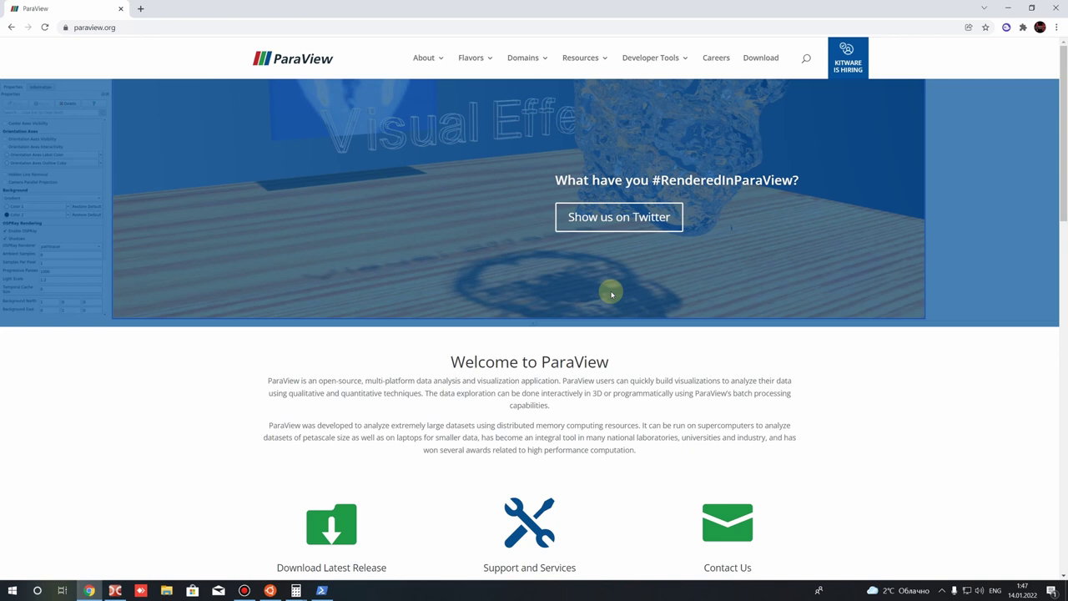
pyautogui.click(1008, 8)
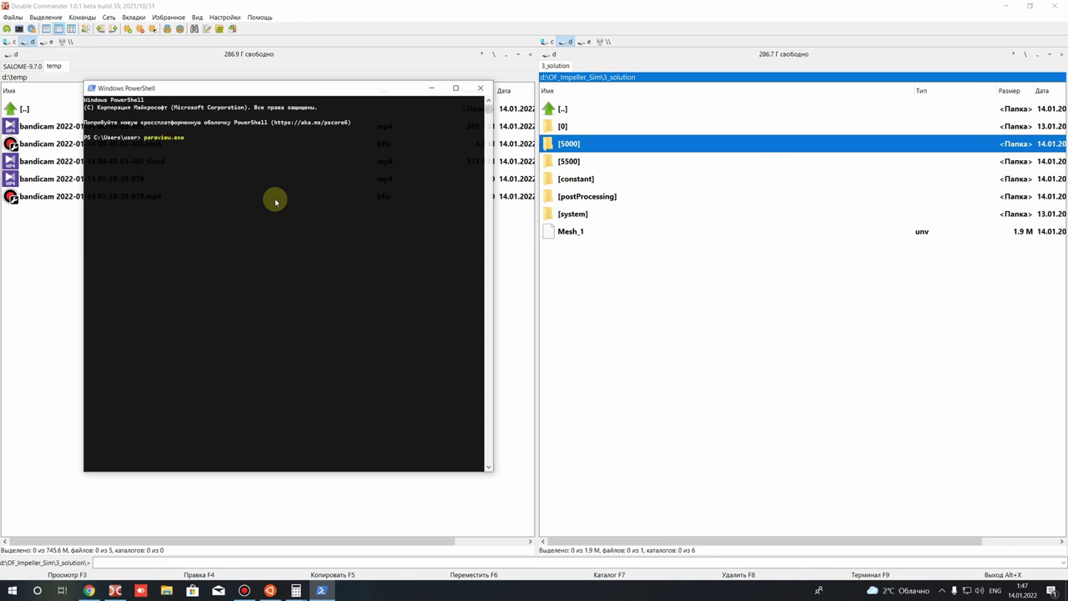
# Step: Return to the ParaView site, open its Download page, and minimize Chrome
pyautogui.click(116, 590)
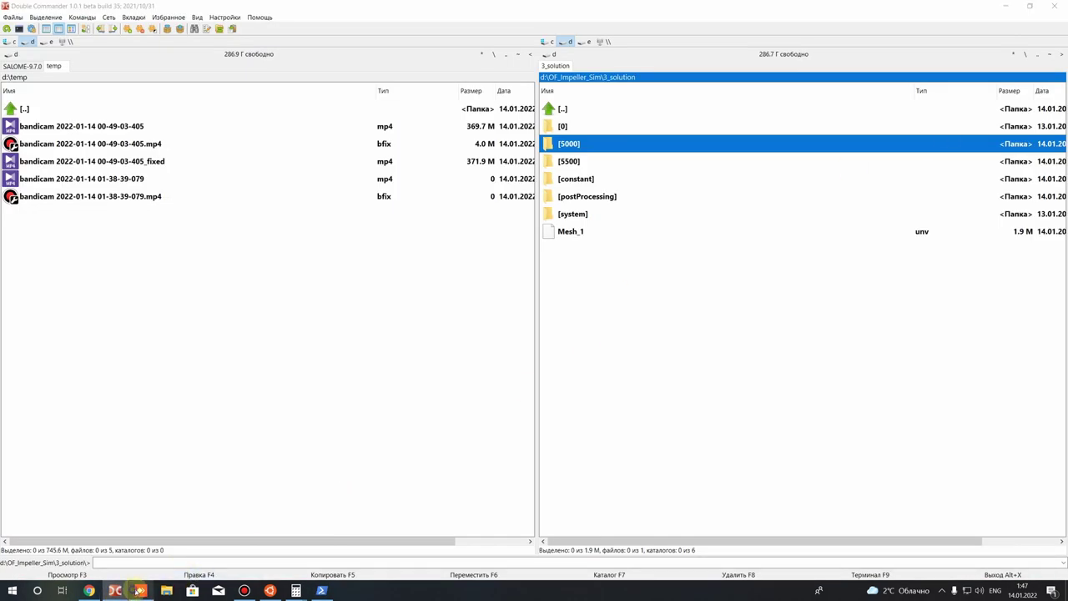
pyautogui.rightClick(140, 590)
pyautogui.click(119, 568)
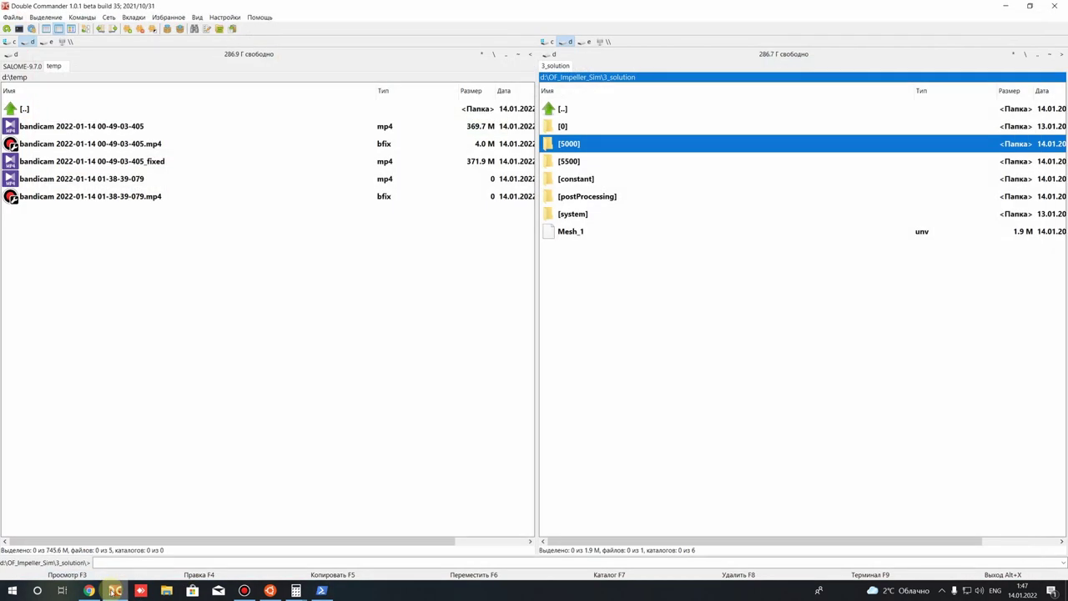
pyautogui.hotkey('alt', 'Tab')
pyautogui.click(765, 59)
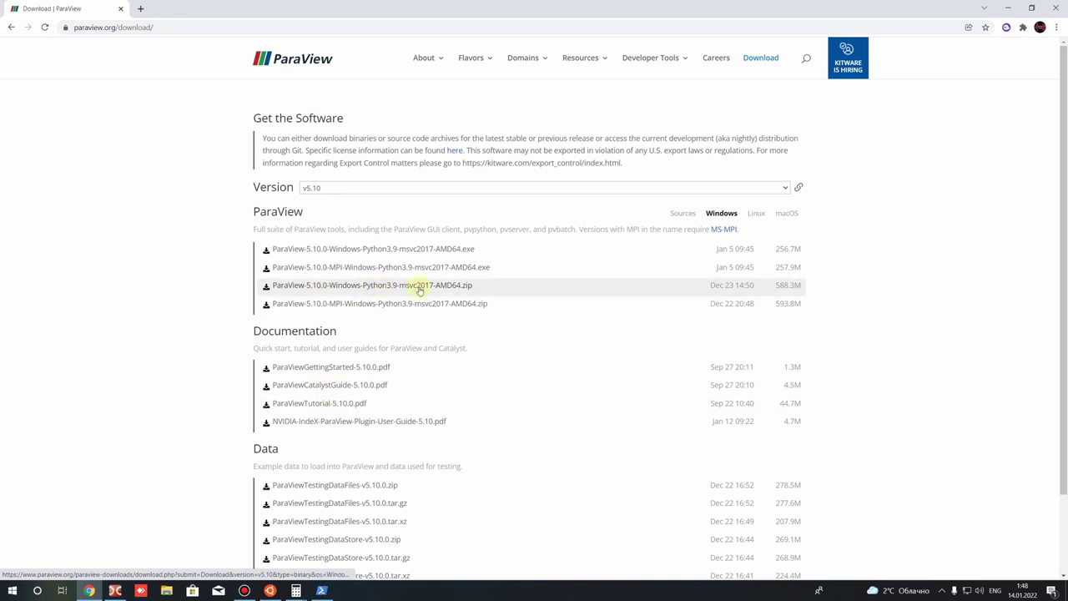
pyautogui.click(1007, 7)
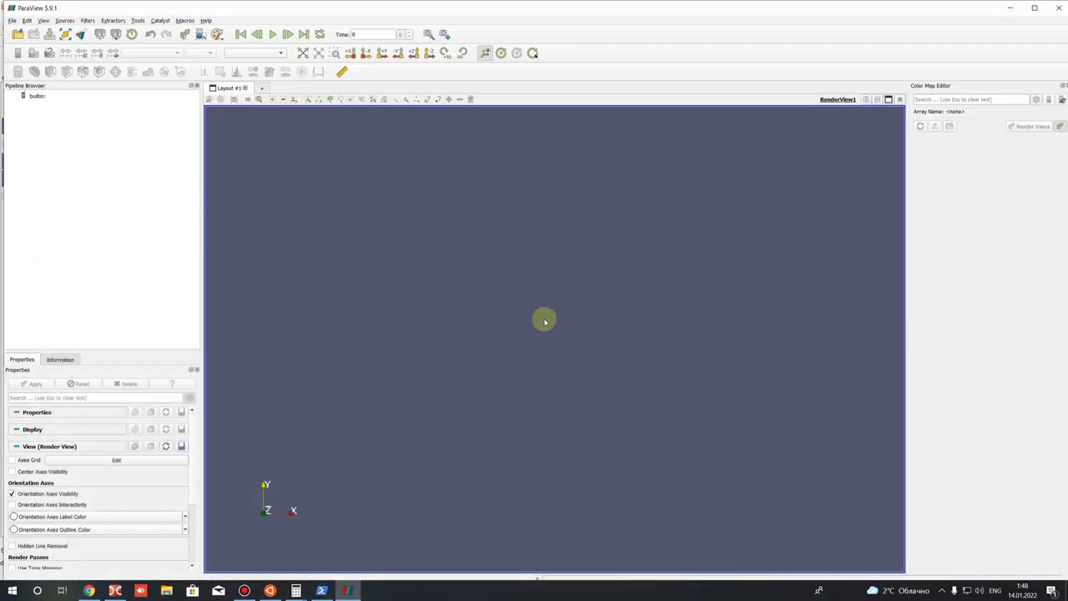
# Step: Maximize the empty ParaView 5.9.1 window by double-clicking its title bar
pyautogui.doubleClick(83, 9)
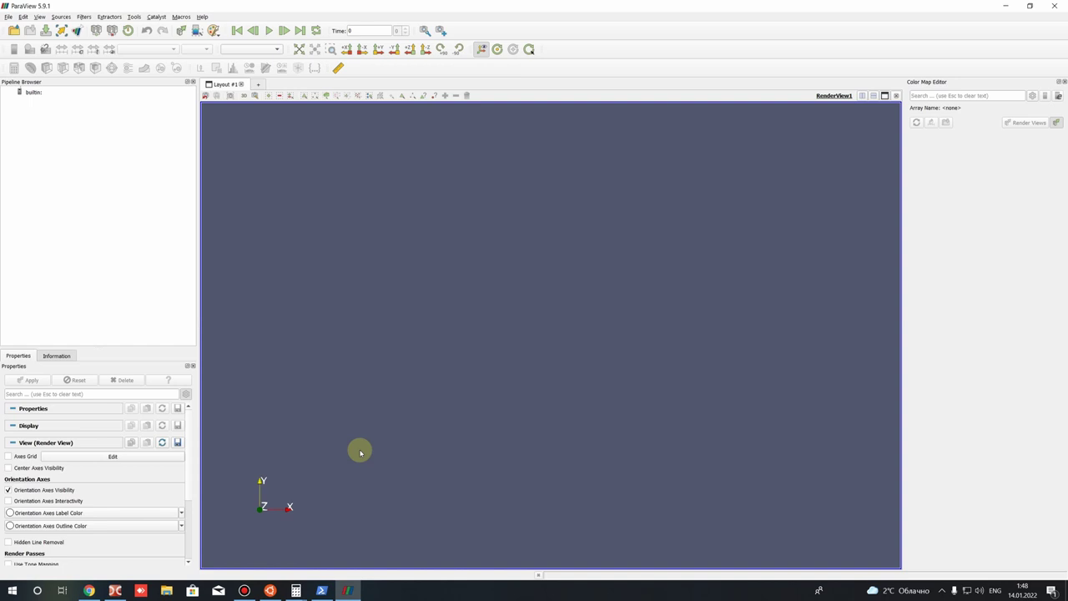
# Step: Bring Calculator forward and select the 54 903 part of the power result
pyautogui.moveTo(295, 590)
pyautogui.click(329, 561)
pyautogui.click(400, 293)
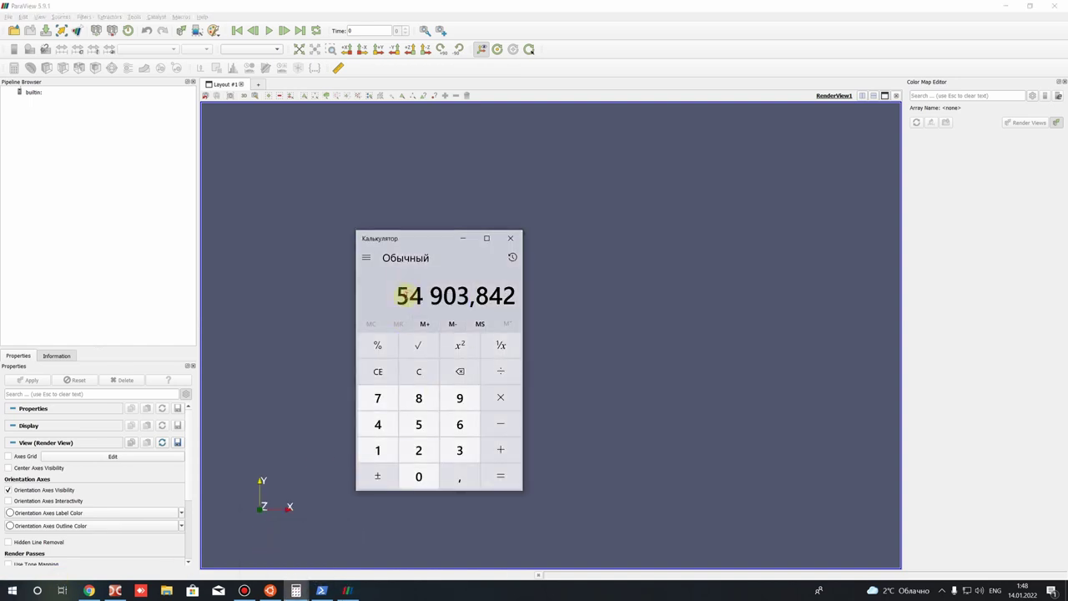
pyautogui.moveTo(465, 294); pyautogui.dragTo(393, 288)
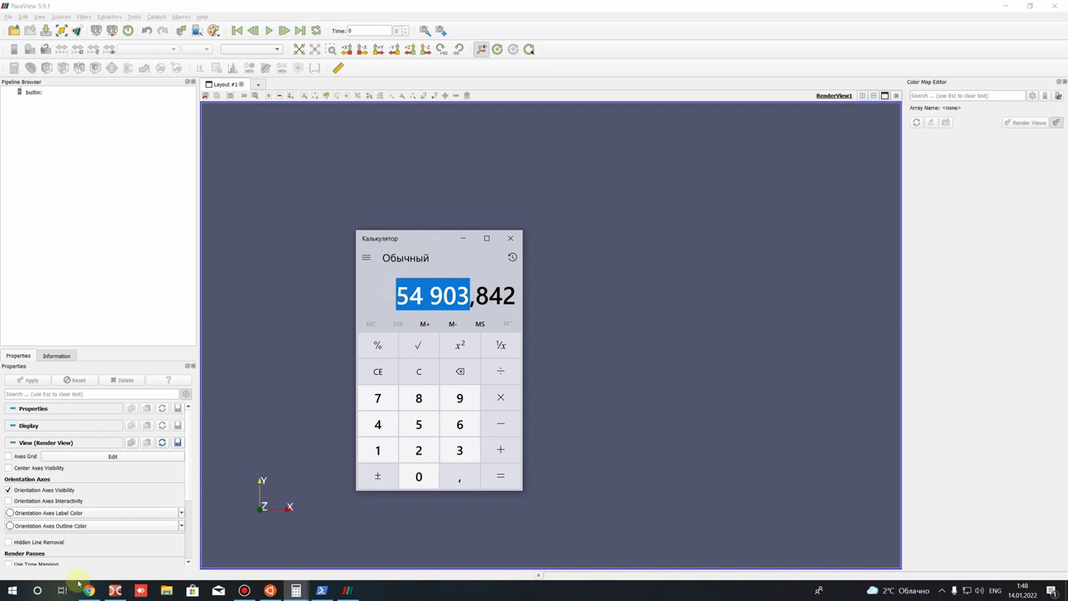
# Step: Open Pump_1 from the 4_post folder in Notepad and add lines after the ANSYS CFX prediction
pyautogui.moveTo(125, 591)
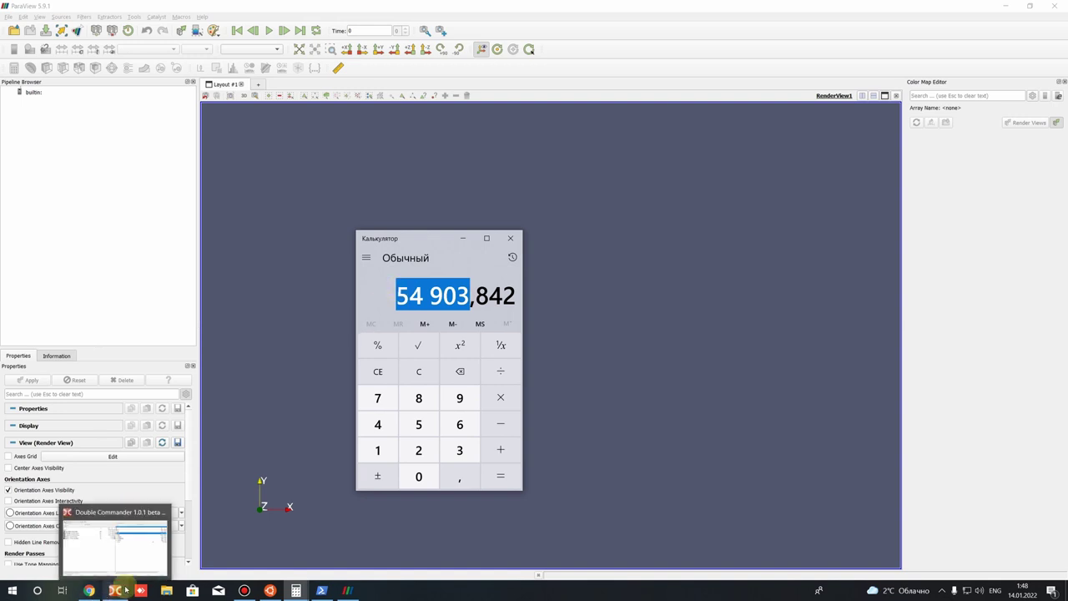
pyautogui.click(117, 591)
pyautogui.press('BackSpace')
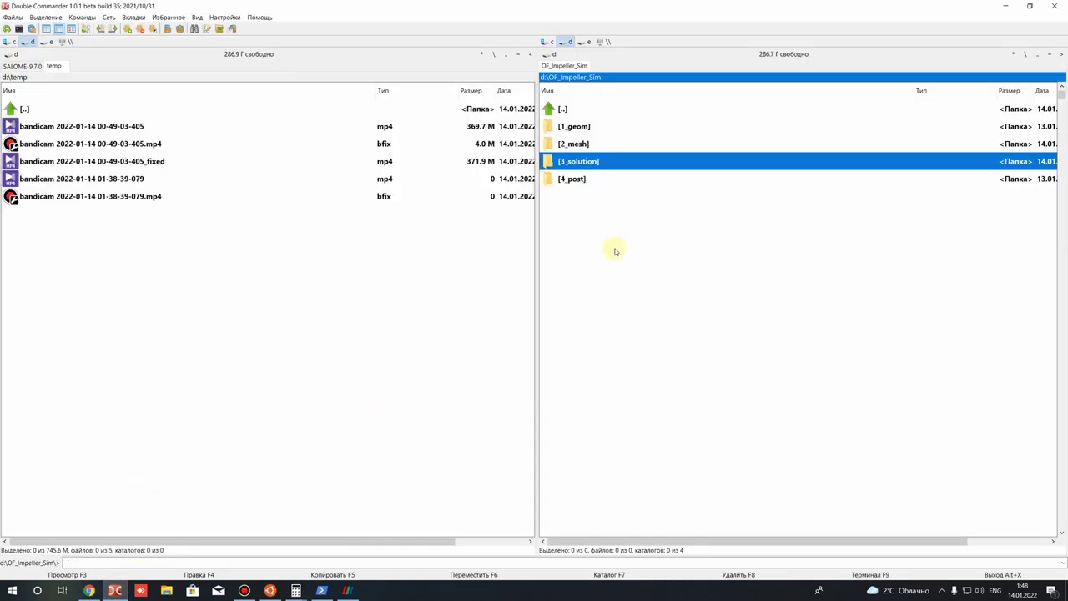
pyautogui.press('Down')
pyautogui.press('Return')
pyautogui.press('Down')
pyautogui.press('Return')
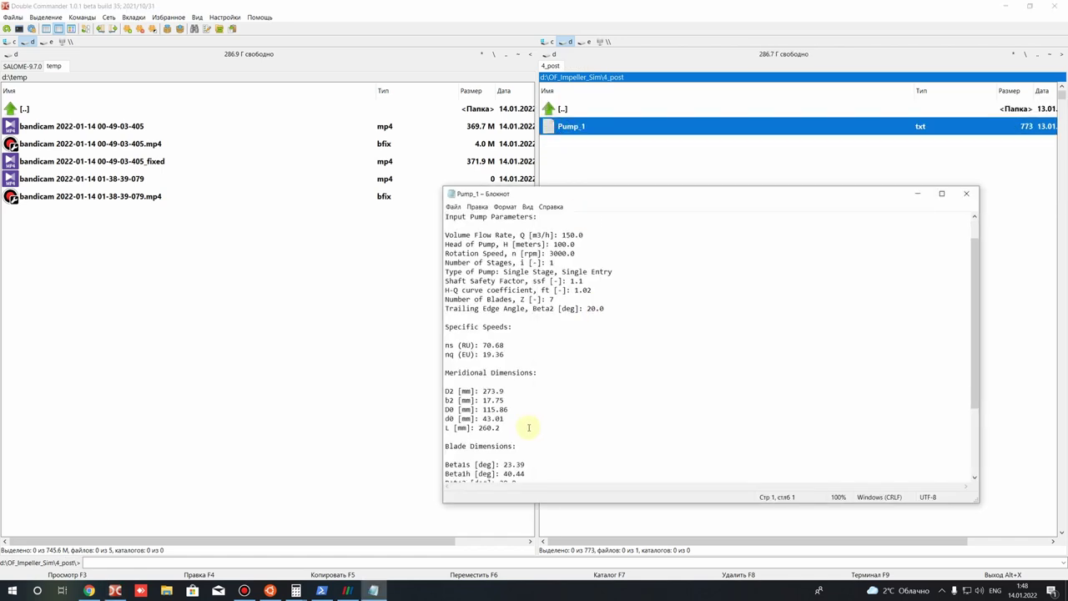
pyautogui.scroll(-5, 528, 428)
pyautogui.press('Return')
pyautogui.press('Return')
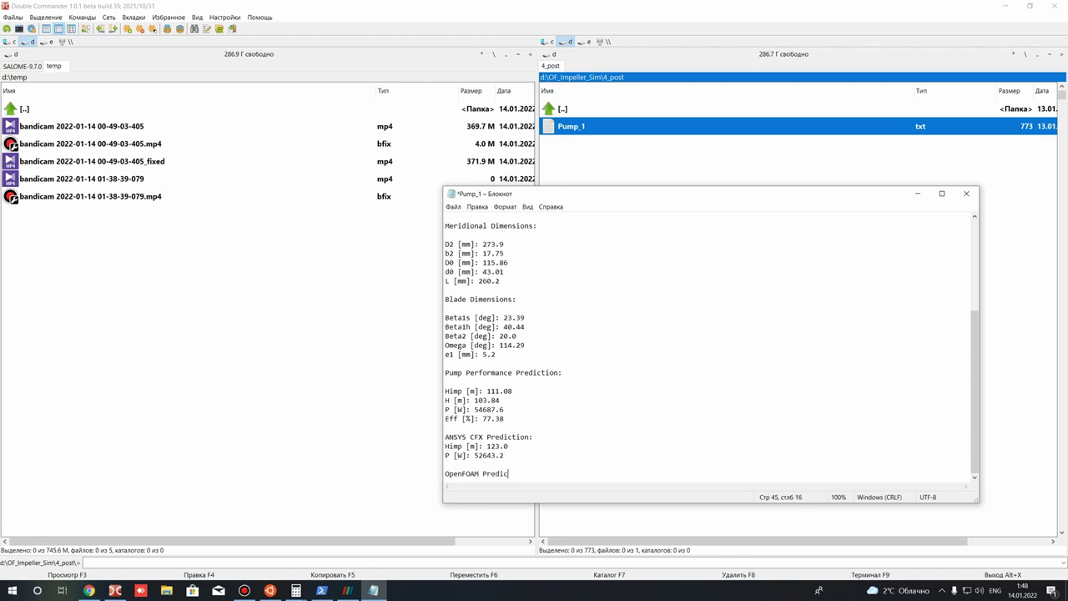
pyautogui.press('Return')
pyautogui.press('Return')
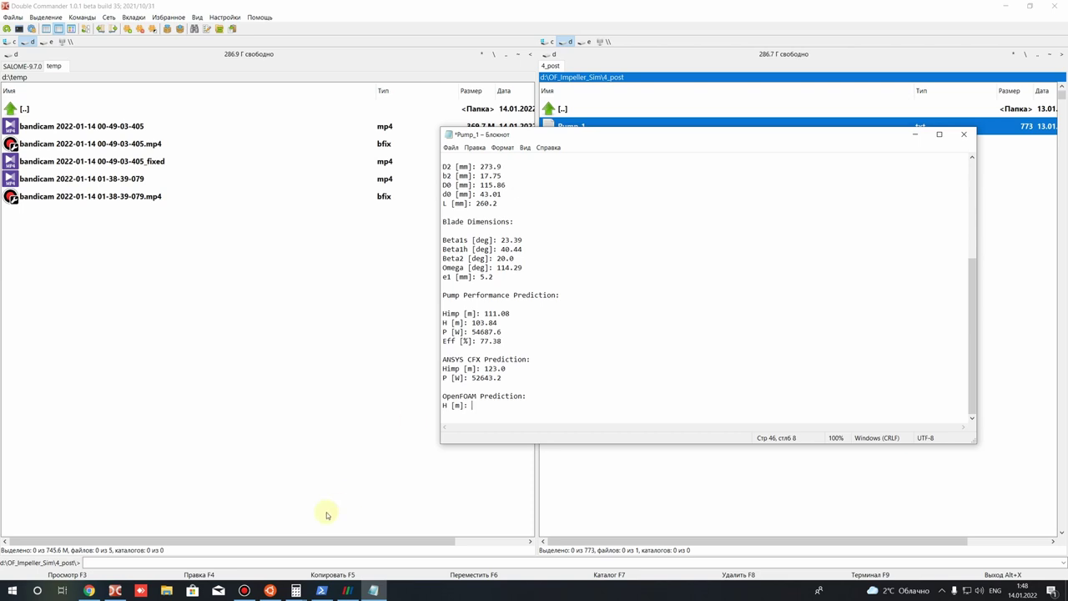
# Step: Enter 'P [W]: 54903.8' under the OpenFOAM Prediction heading
pyautogui.click(295, 590)
pyautogui.click(267, 542)
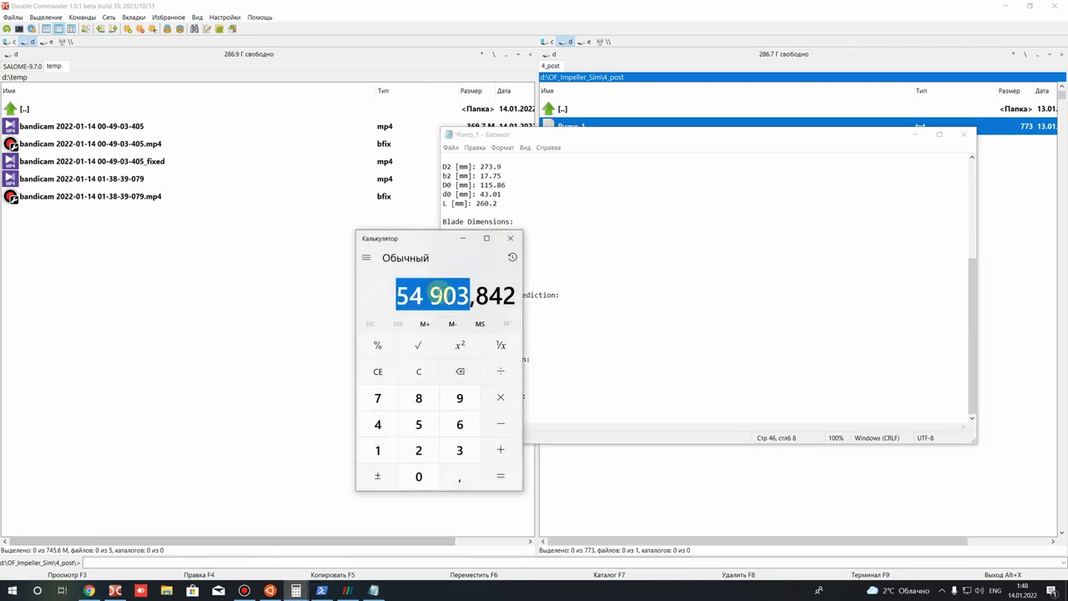
pyautogui.click(430, 296)
pyautogui.click(557, 400)
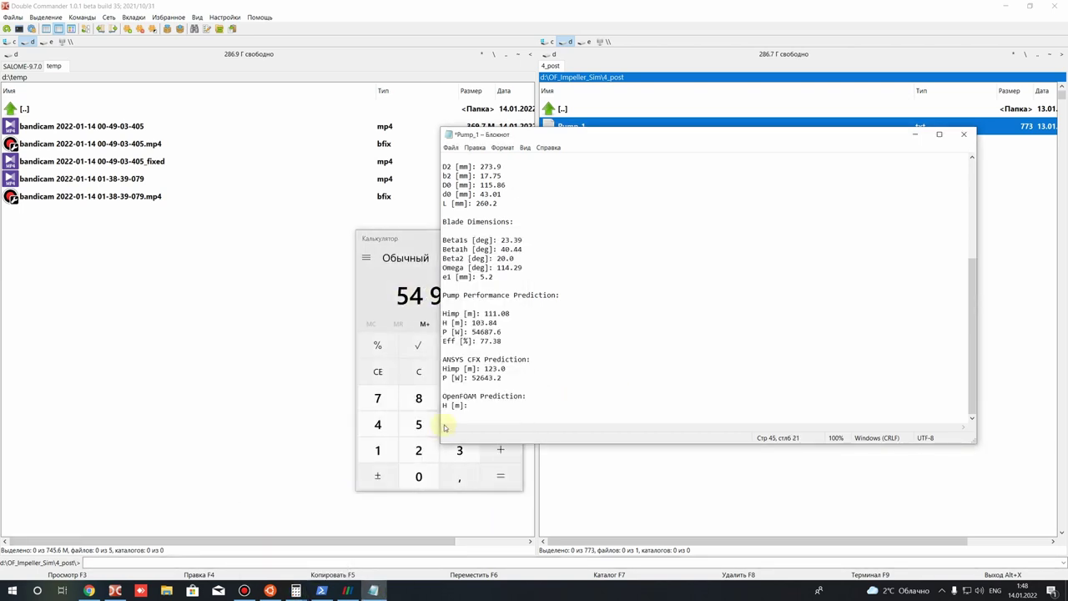
pyautogui.click(467, 406)
pyautogui.moveTo(597, 135); pyautogui.dragTo(686, 142)
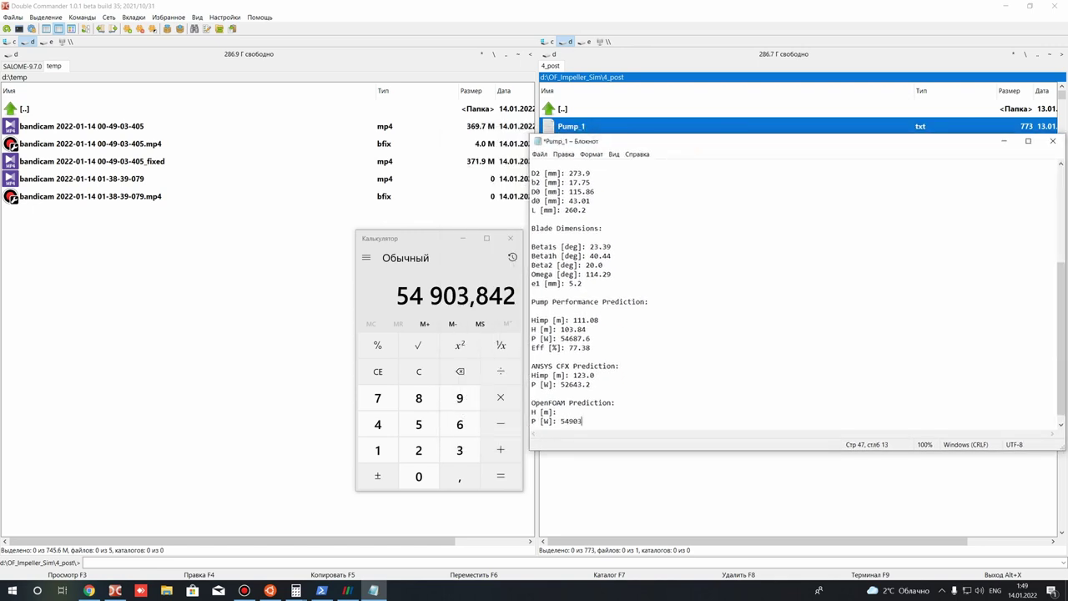
pyautogui.hotkey('shift', 'End')
pyautogui.press('End')
# Step: Compare 54903 with the predicted 54687 and ANSYS CFX 52643.2 values, then clear Calculator
pyautogui.moveTo(561, 375); pyautogui.dragTo(589, 375)
pyautogui.click(573, 412)
pyautogui.moveTo(561, 329); pyautogui.dragTo(587, 329)
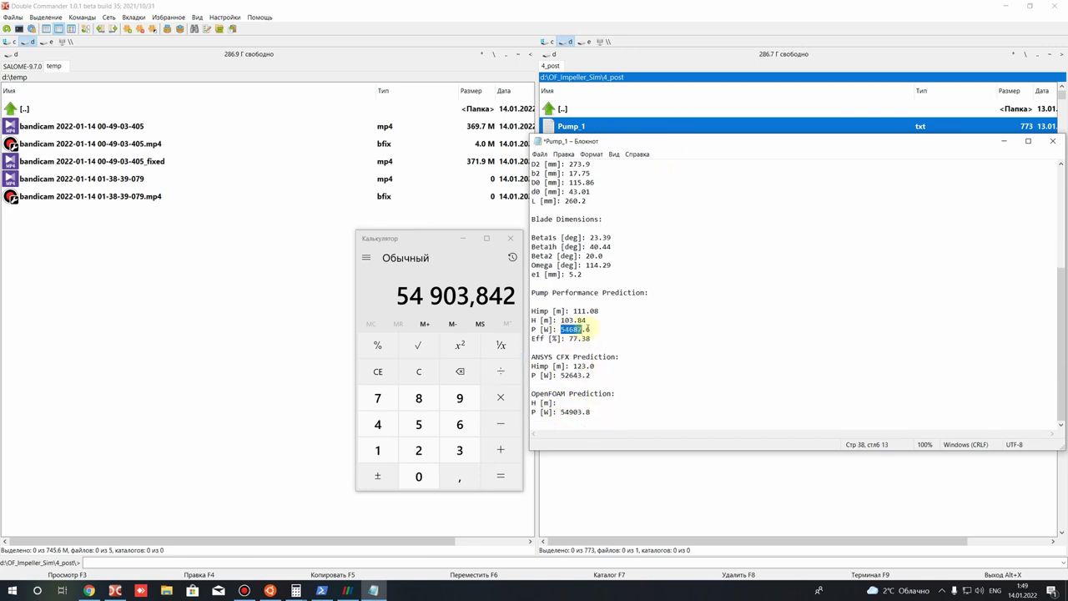
pyautogui.moveTo(540, 292); pyautogui.dragTo(649, 292)
pyautogui.click(649, 292)
pyautogui.moveTo(561, 329); pyautogui.dragTo(588, 327)
pyautogui.moveTo(561, 413); pyautogui.dragTo(589, 411)
pyautogui.click(602, 410)
pyautogui.moveTo(568, 375); pyautogui.dragTo(595, 379)
pyautogui.click(564, 411)
pyautogui.click(419, 371)
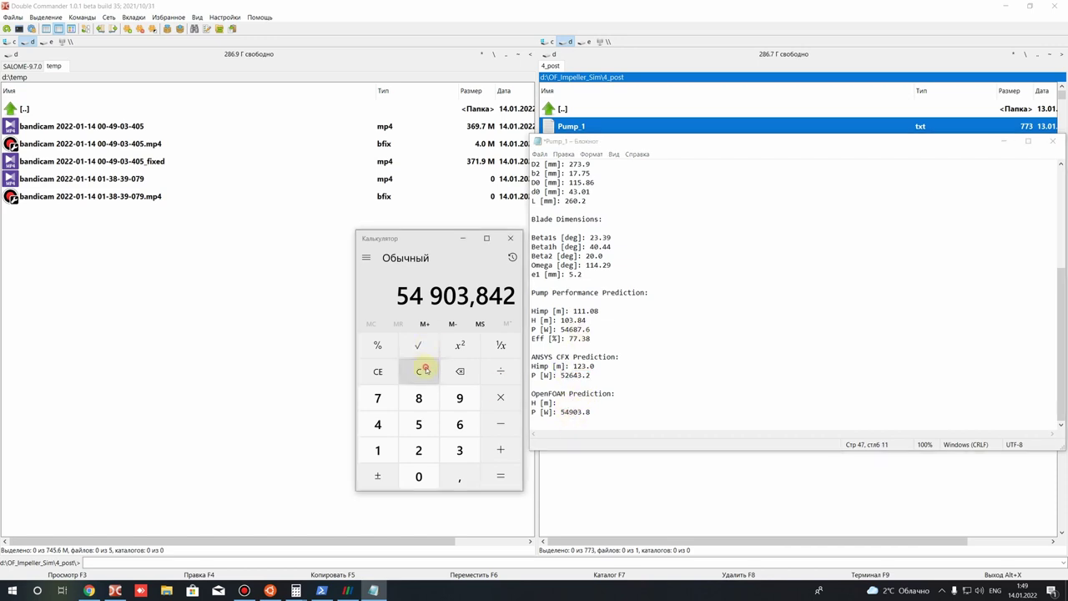
pyautogui.click(560, 402)
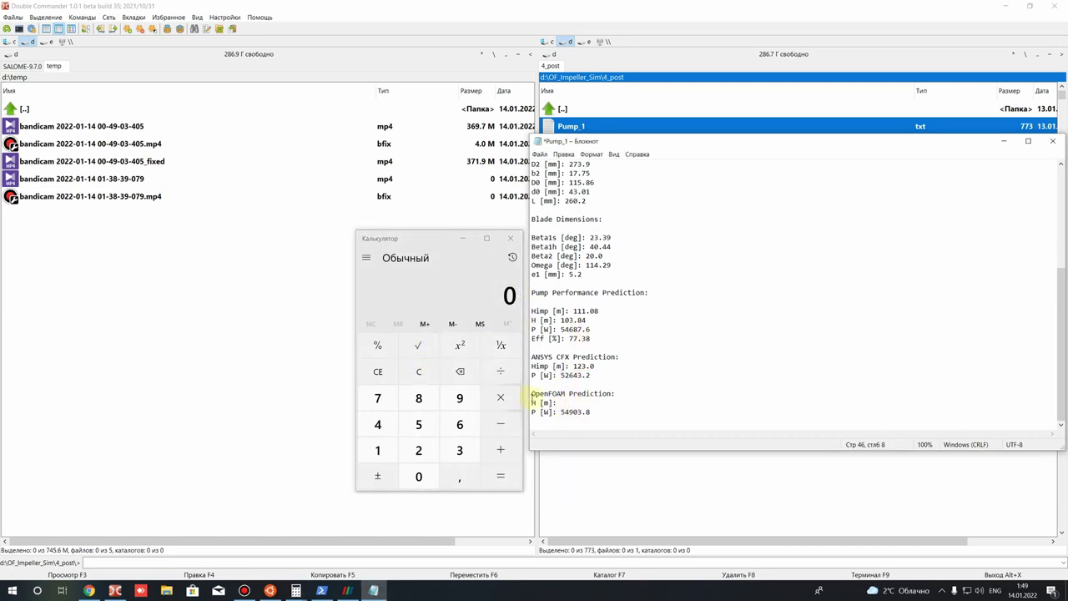
# Step: Create a new empty text document in the 3_solution folder in Double Commander
pyautogui.click(347, 590)
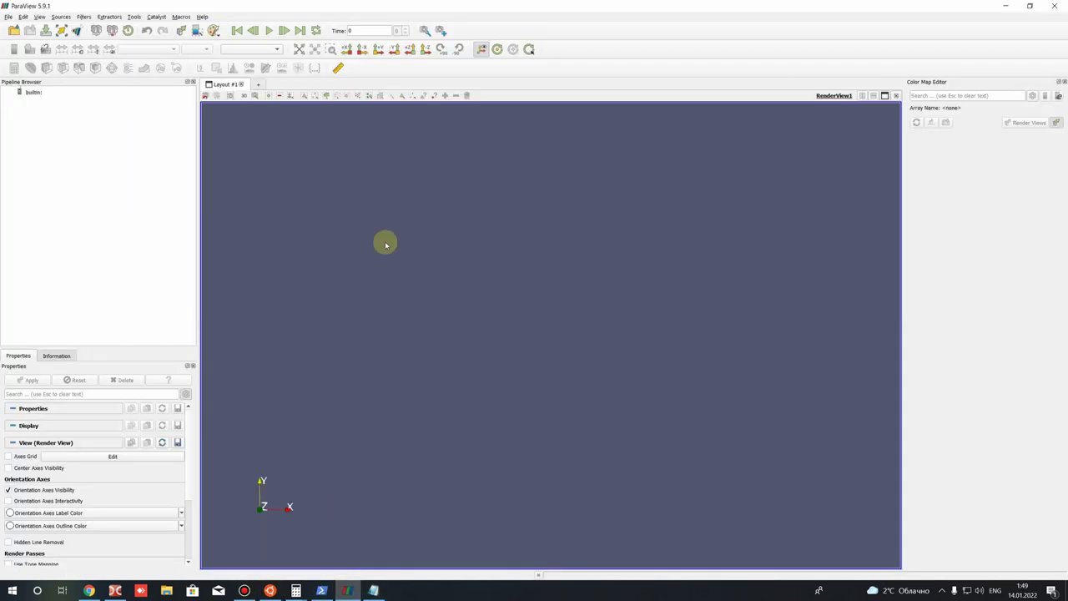
pyautogui.click(9, 17)
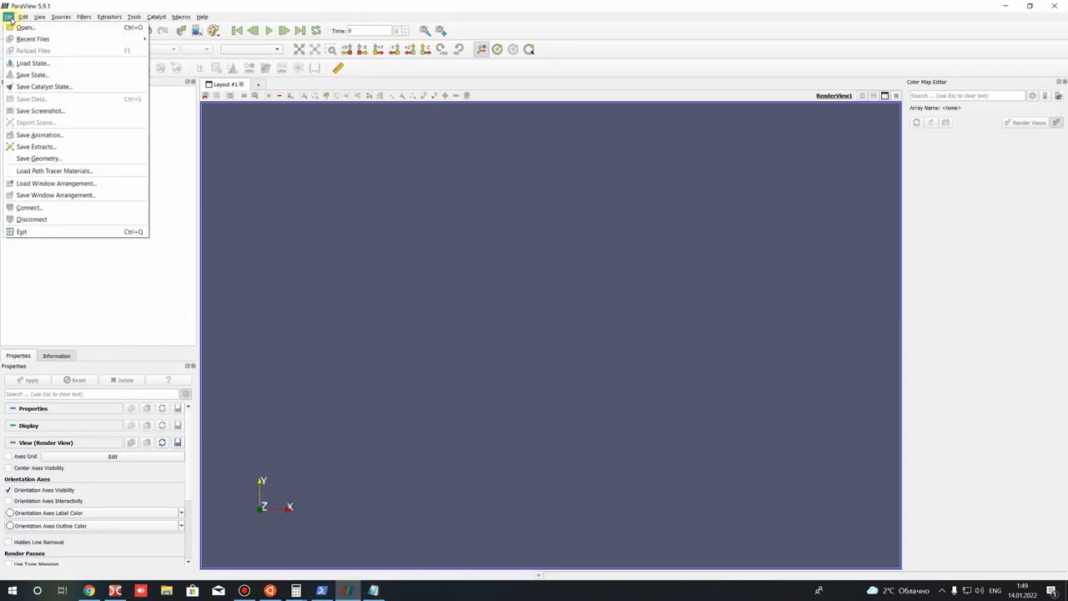
pyautogui.click(8, 17)
pyautogui.click(116, 590)
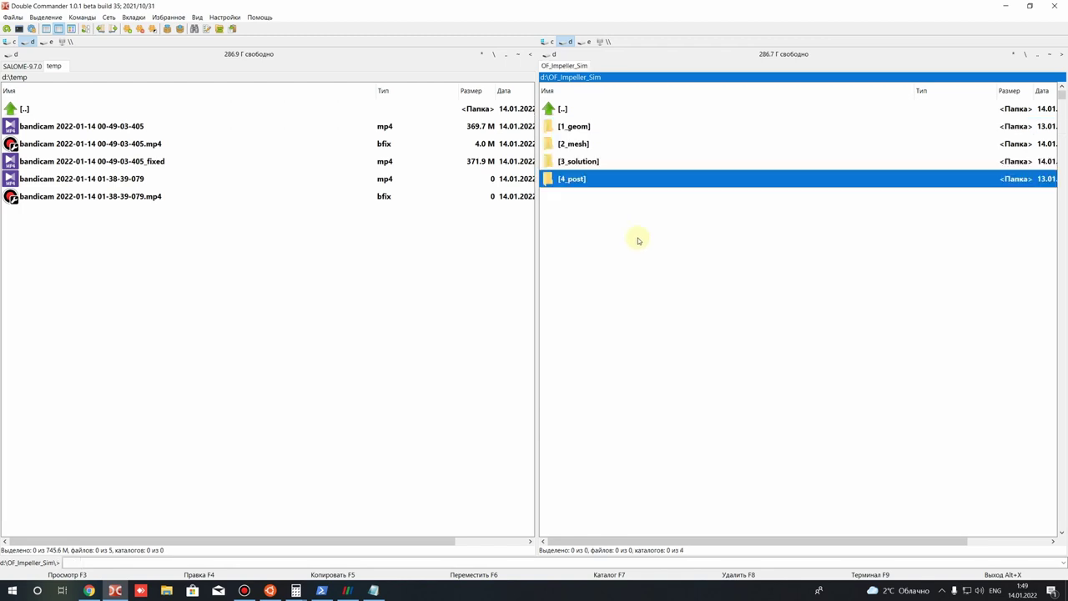
pyautogui.doubleClick(567, 163)
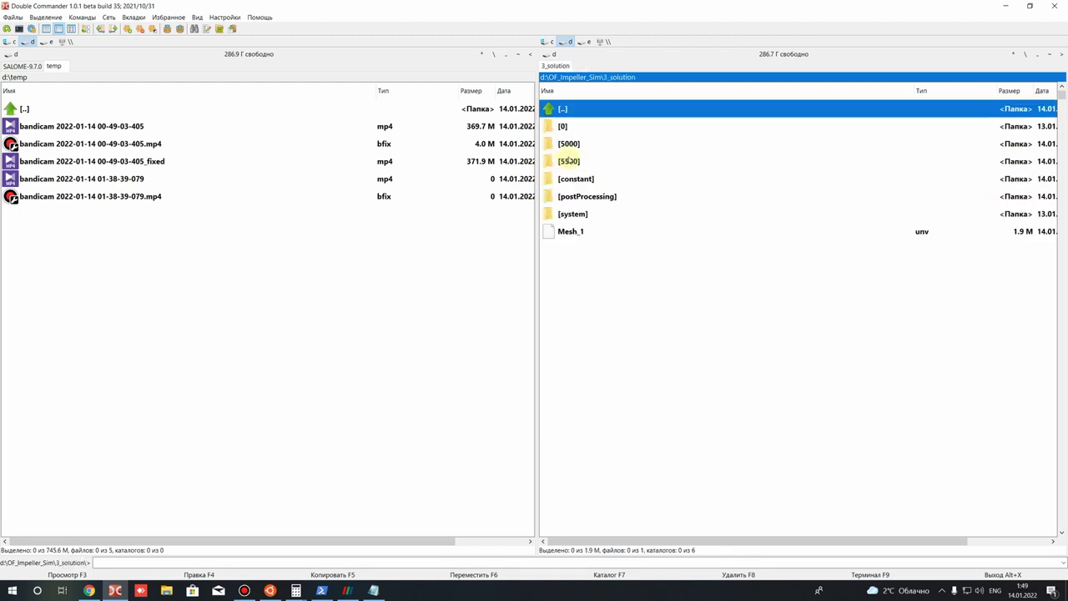
pyautogui.rightClick(602, 315)
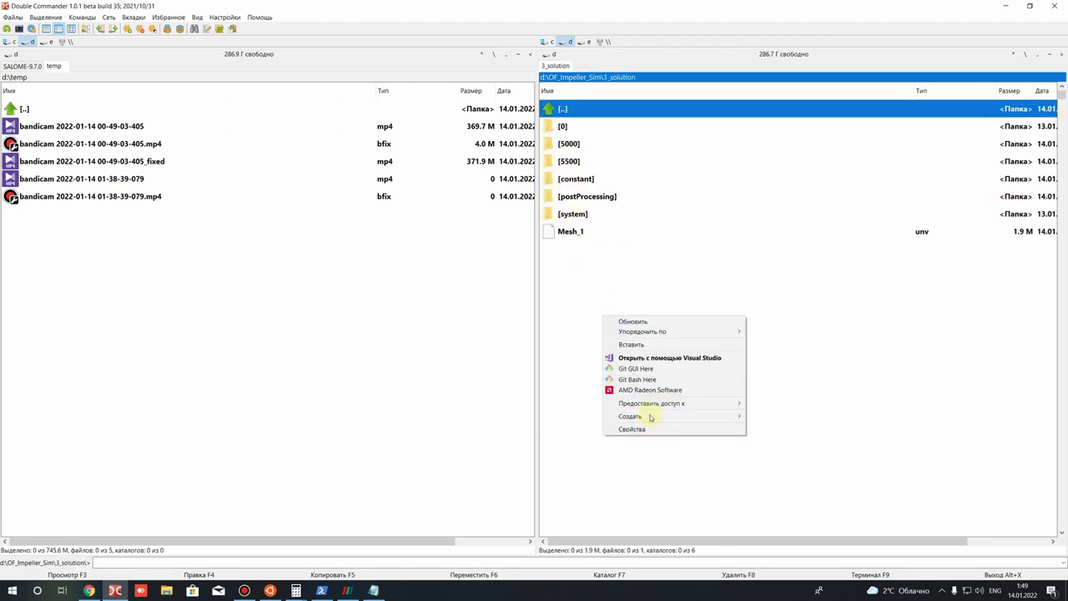
pyautogui.moveTo(658, 416)
pyautogui.click(783, 507)
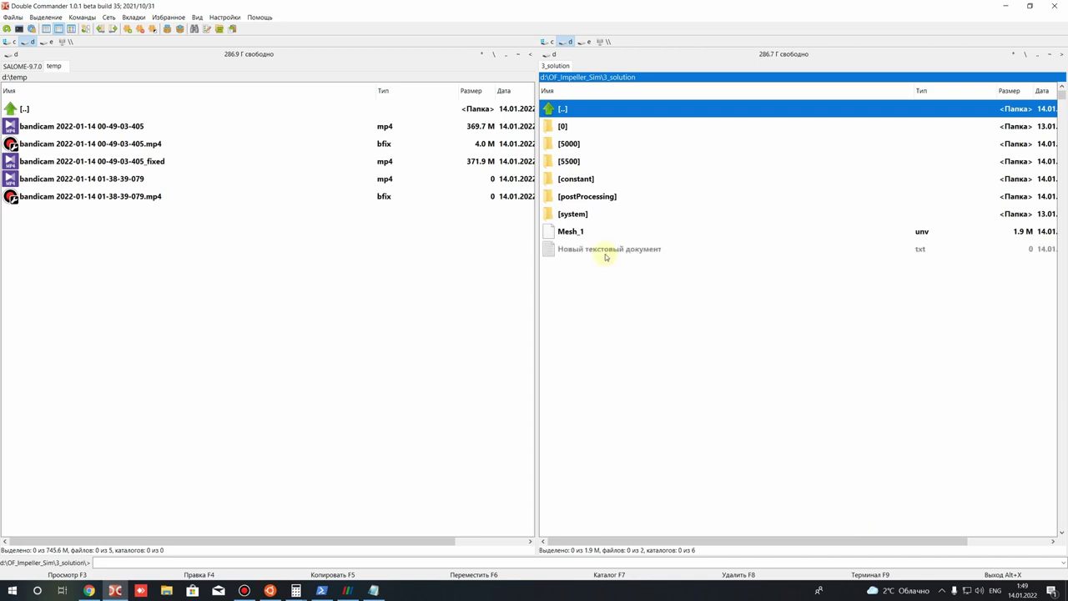
# Step: Rename the new text document to foam.foam
pyautogui.rightClick(606, 249)
pyautogui.click(578, 248)
pyautogui.rightClick(578, 249)
pyautogui.click(625, 441)
pyautogui.write('foam.f')
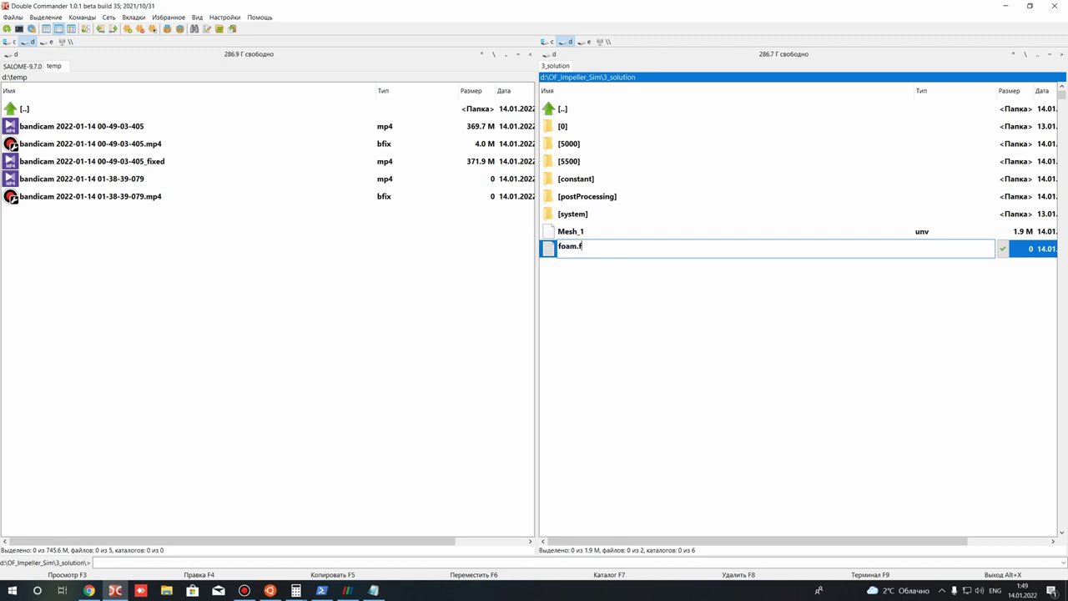
pyautogui.write('oam')
pyautogui.press('Return')
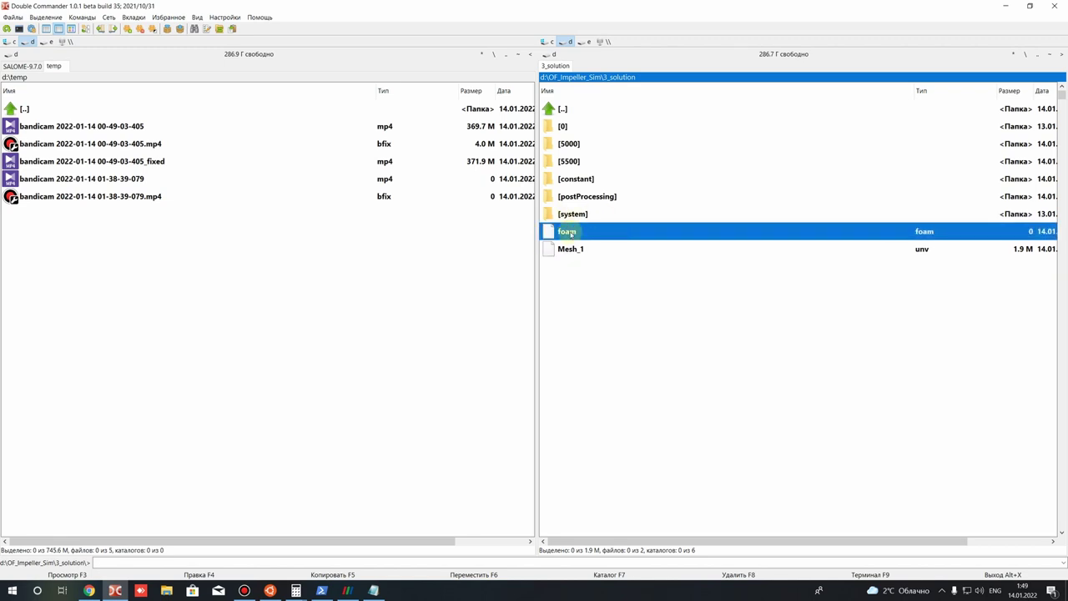
# Step: Open foam.foam in Sublime Text, close it, and return to ParaView
pyautogui.rightClick(573, 232)
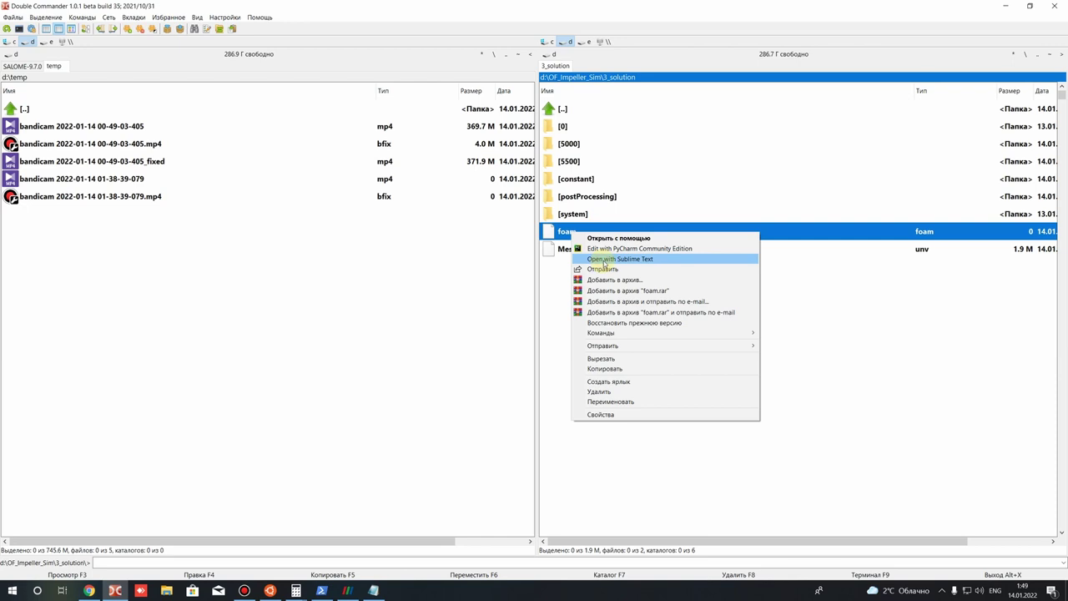
pyautogui.click(604, 261)
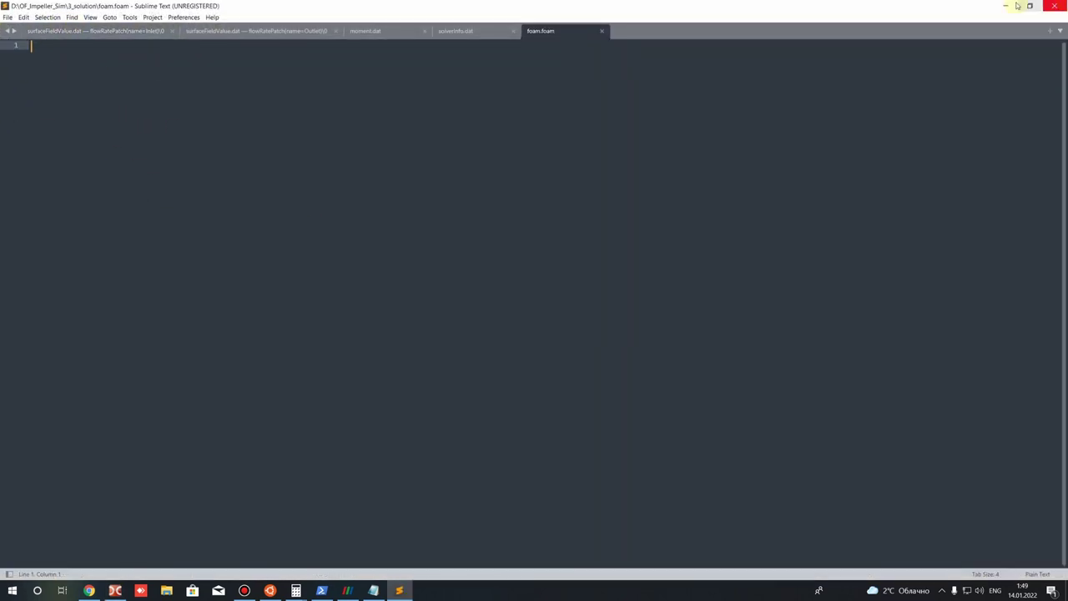
pyautogui.click(602, 31)
pyautogui.click(1056, 6)
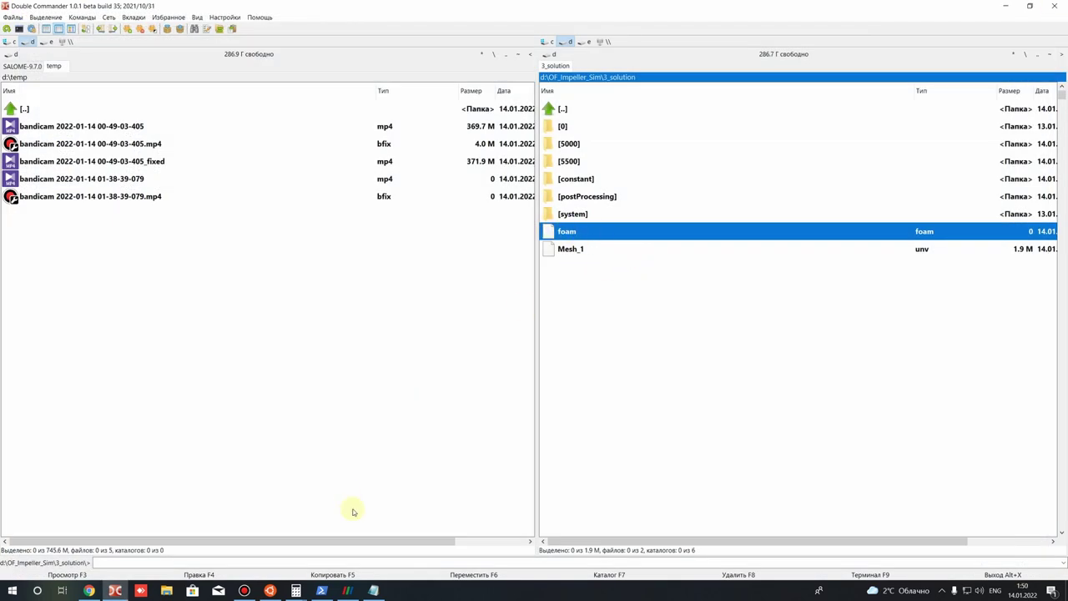
pyautogui.click(347, 590)
pyautogui.click(8, 17)
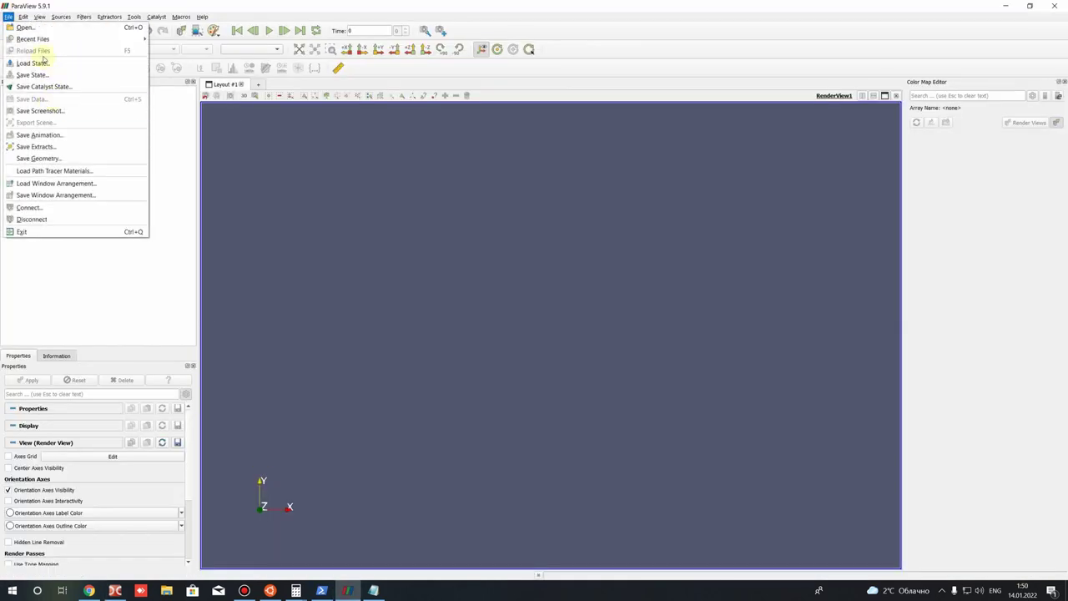
# Step: Load D:/OF_Impeller_Sim/3_solution/foam.foam into the pipeline and apply it
pyautogui.click(31, 30)
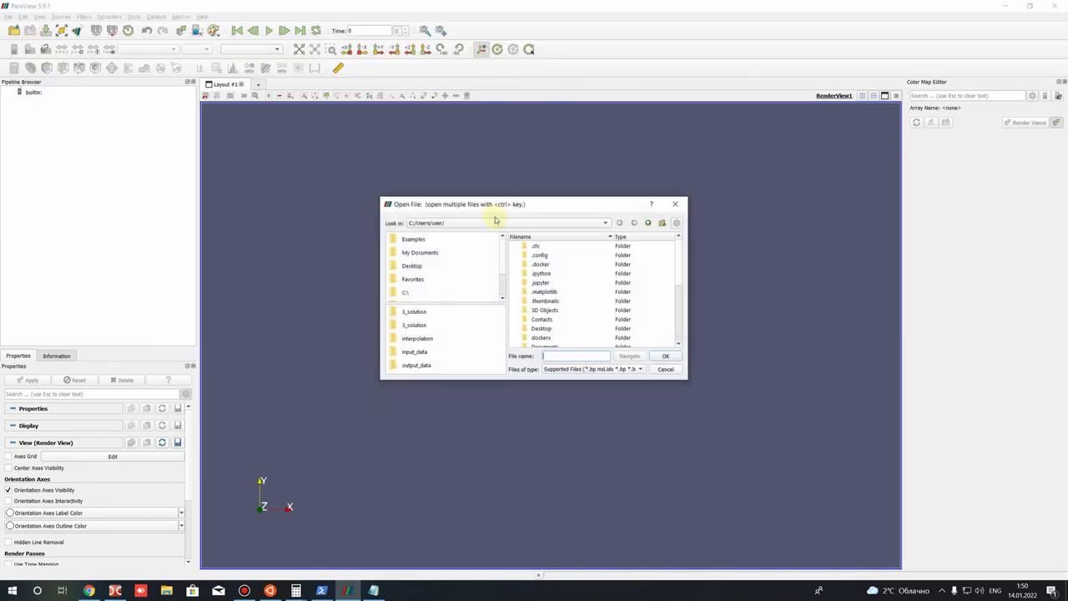
pyautogui.click(413, 311)
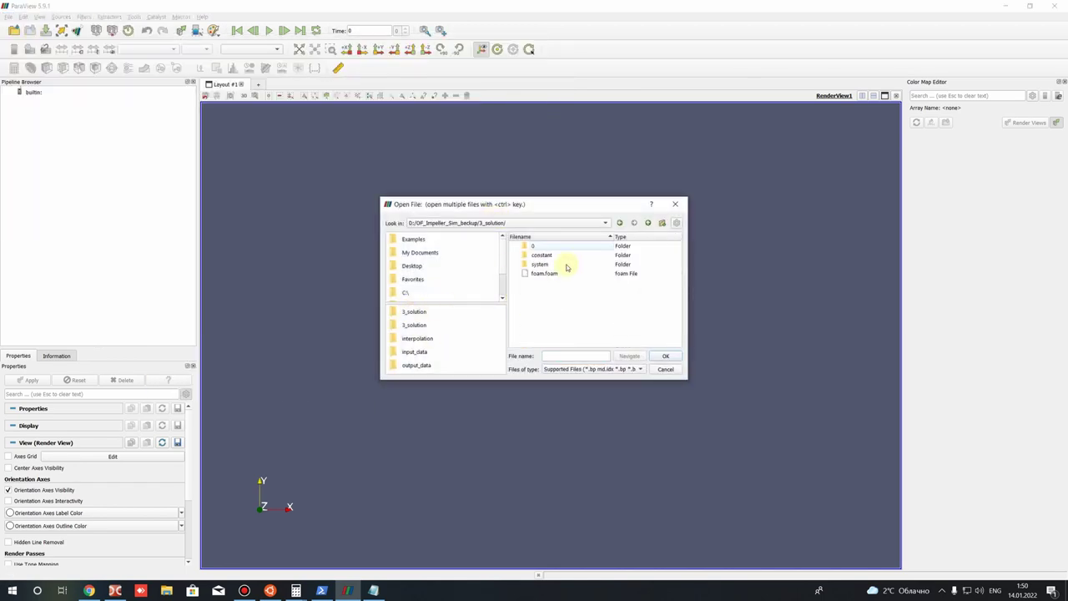
pyautogui.click(621, 224)
pyautogui.click(649, 223)
pyautogui.click(555, 293)
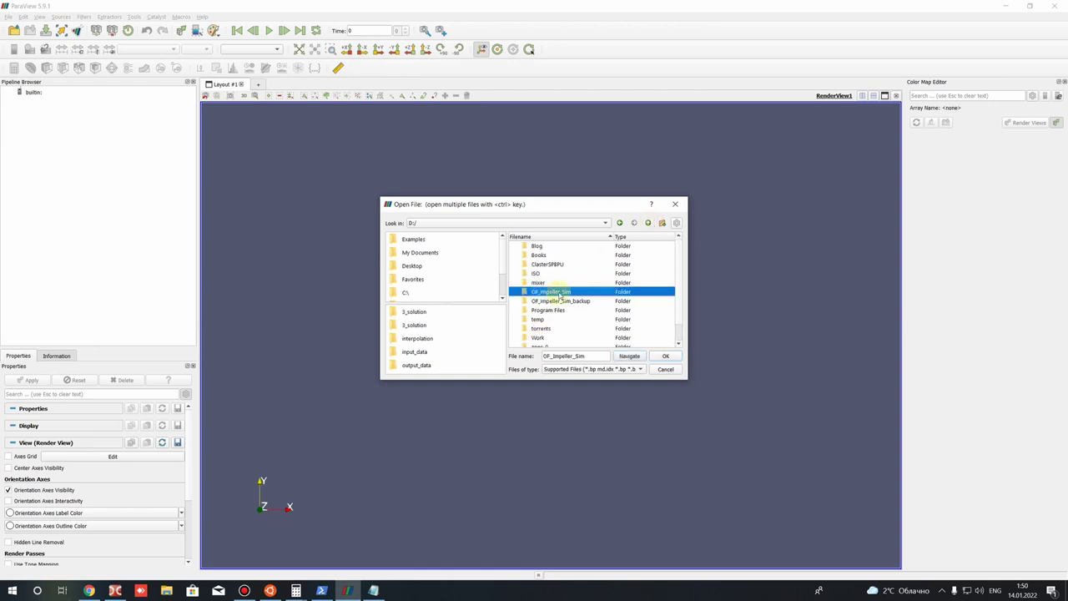
pyautogui.doubleClick(561, 297)
pyautogui.doubleClick(542, 265)
pyautogui.click(538, 302)
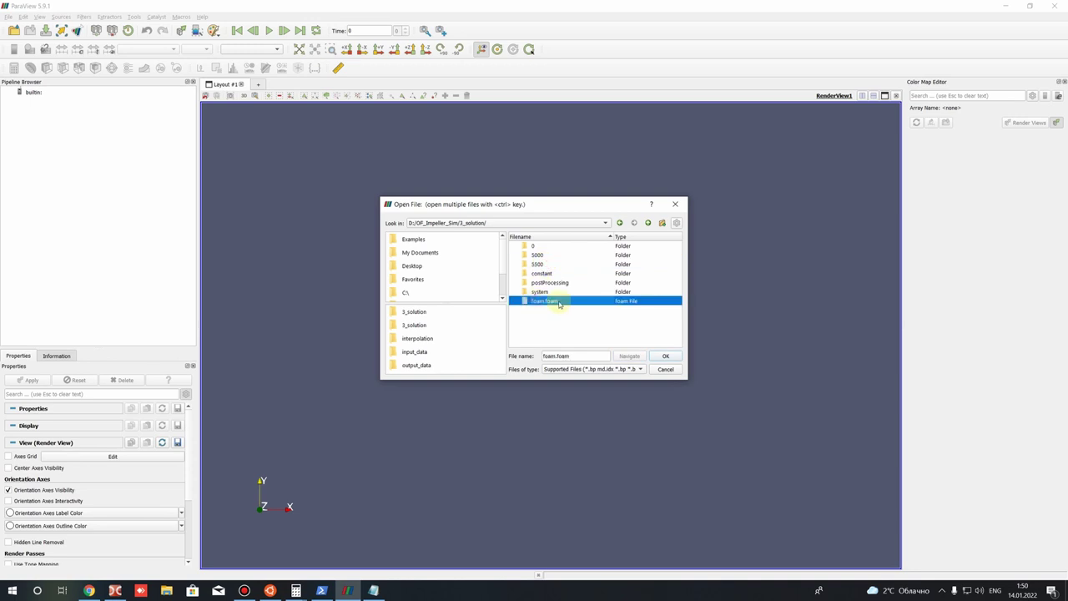
pyautogui.doubleClick(535, 301)
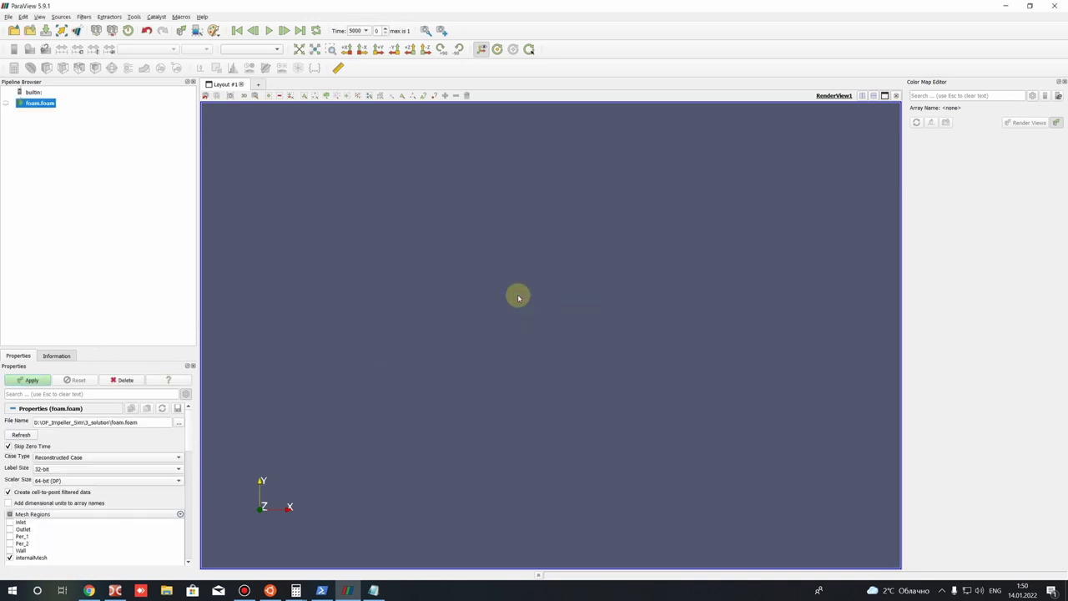
pyautogui.click(26, 380)
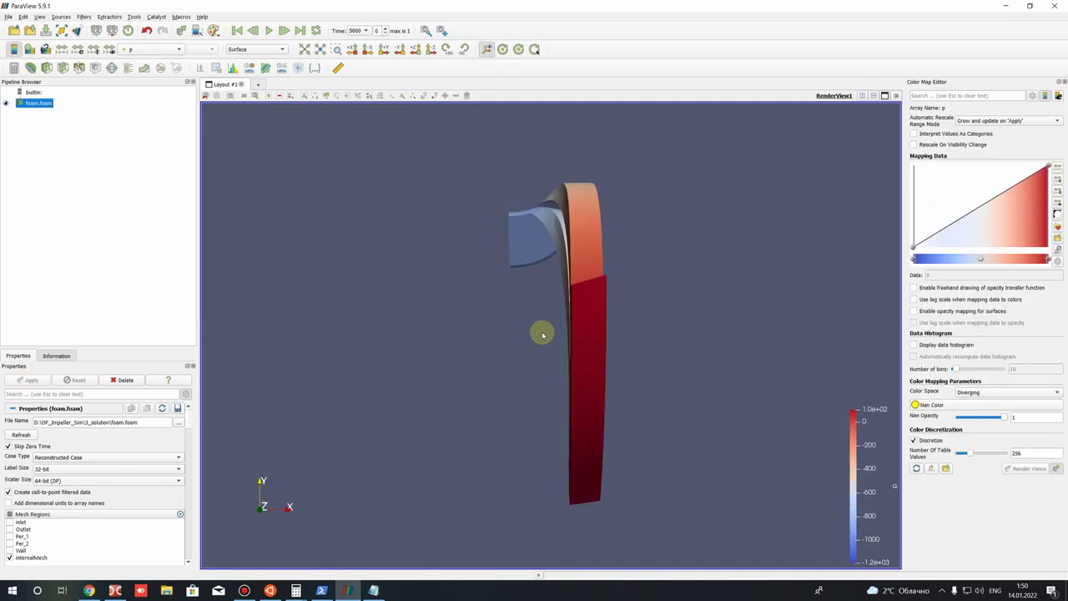
# Step: Orbit the impeller and check the 5000 and 5500 time folders in Double Commander
pyautogui.moveTo(506, 301); pyautogui.dragTo(487, 303)
pyautogui.moveTo(430, 284); pyautogui.dragTo(337, 31)
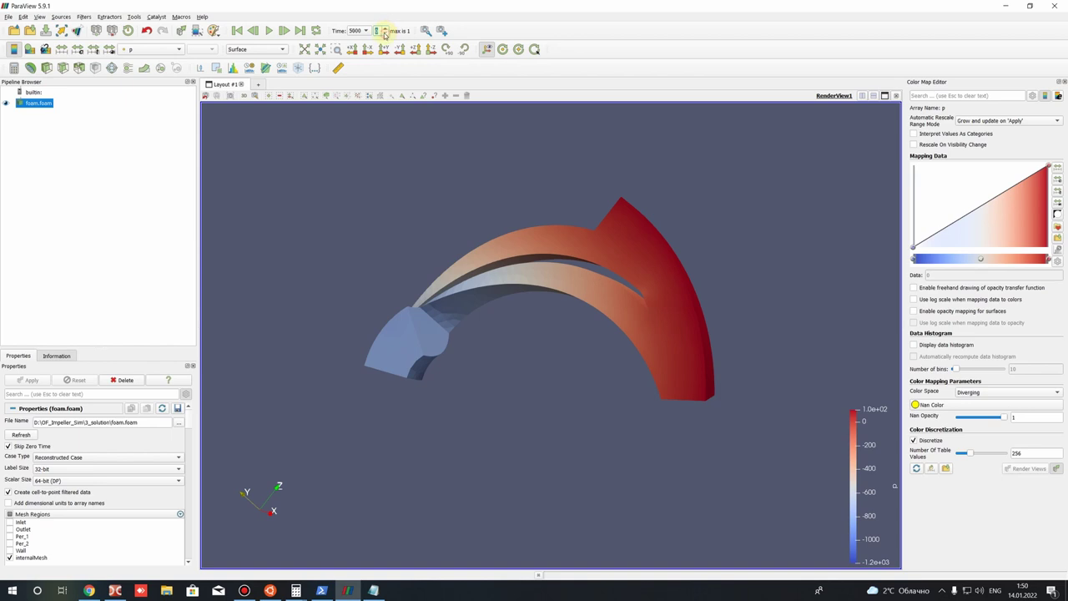
pyautogui.click(115, 591)
pyautogui.click(573, 161)
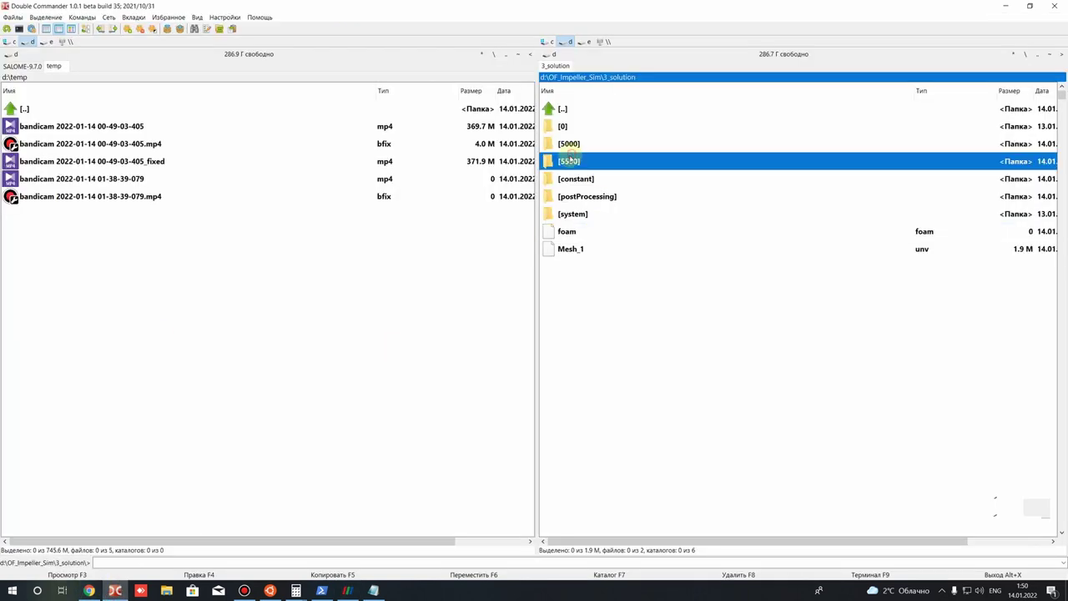
pyautogui.click(569, 145)
pyautogui.click(569, 161)
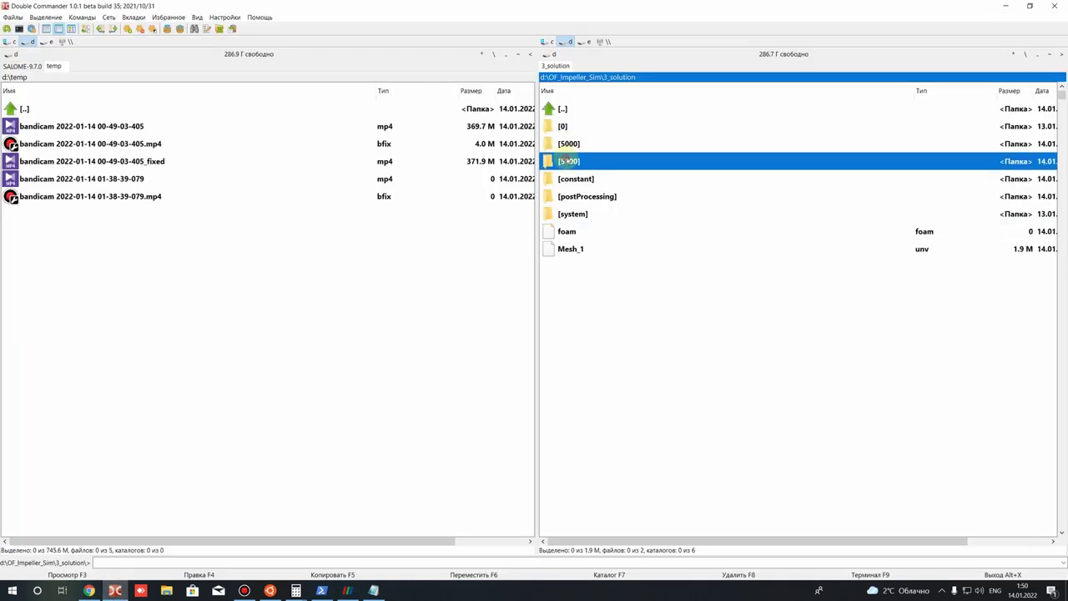
pyautogui.click(1006, 5)
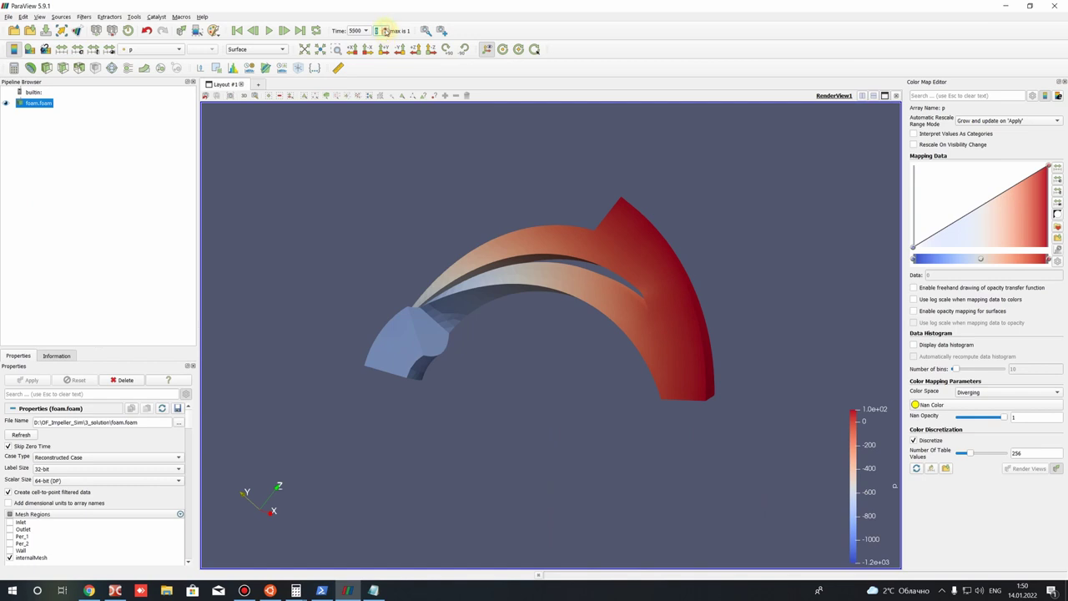
# Step: Zoom and rotate the impeller at time 5500, rechecking the 5000 folder
pyautogui.scroll(2, 544, 233)
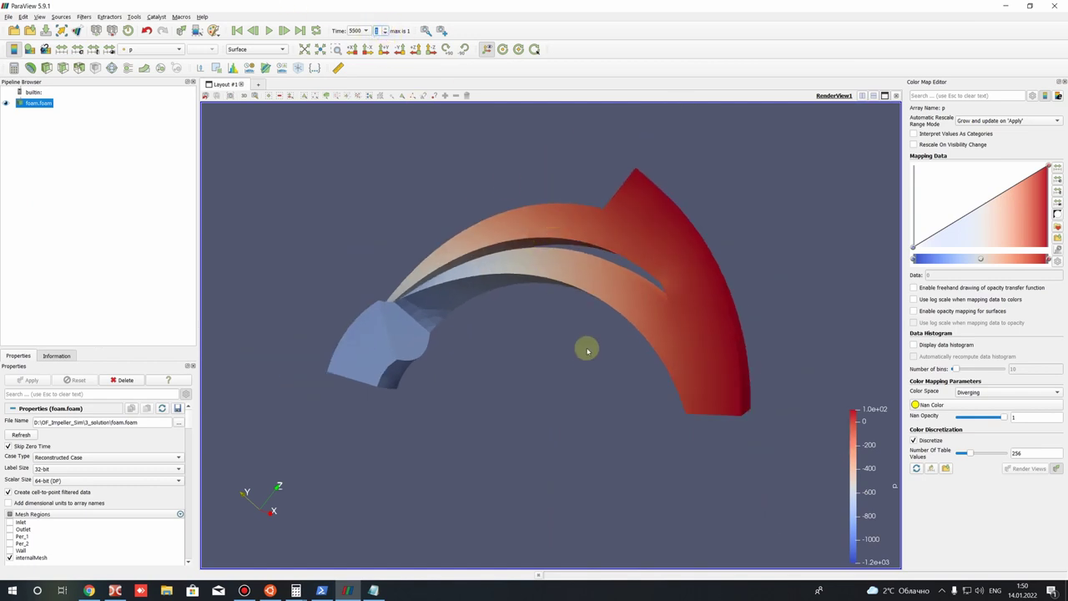
pyautogui.moveTo(429, 198); pyautogui.dragTo(401, 230)
pyautogui.click(116, 590)
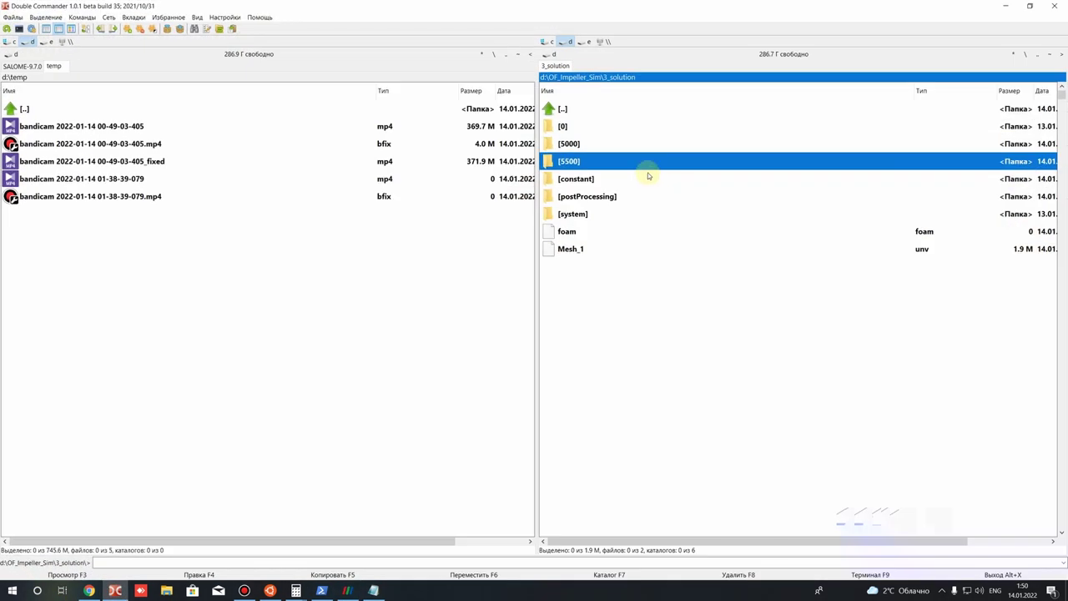
pyautogui.click(557, 144)
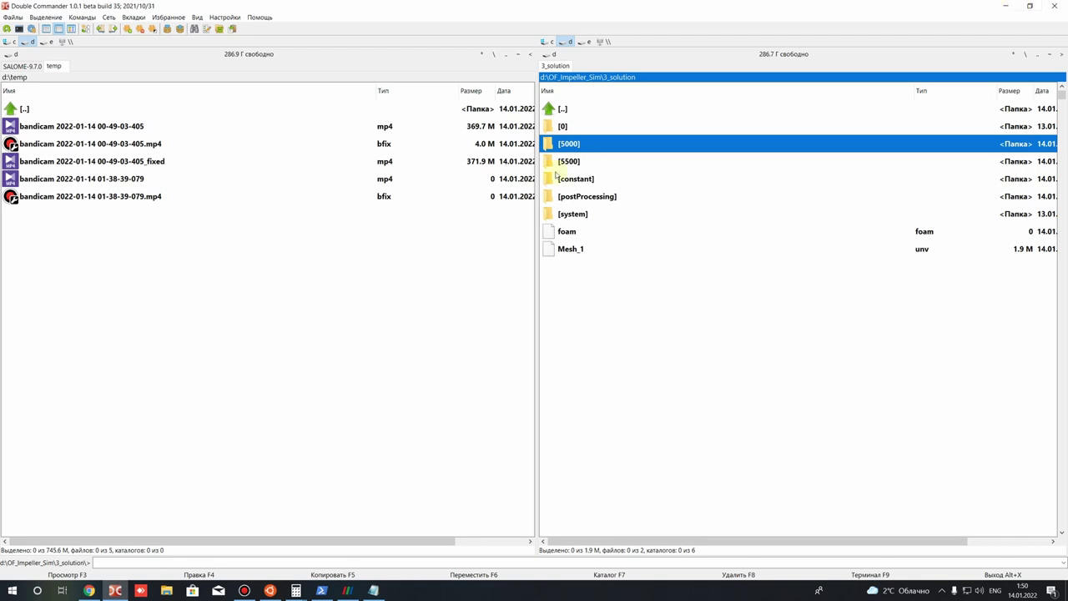
pyautogui.click(1006, 7)
pyautogui.moveTo(275, 179); pyautogui.dragTo(350, 309)
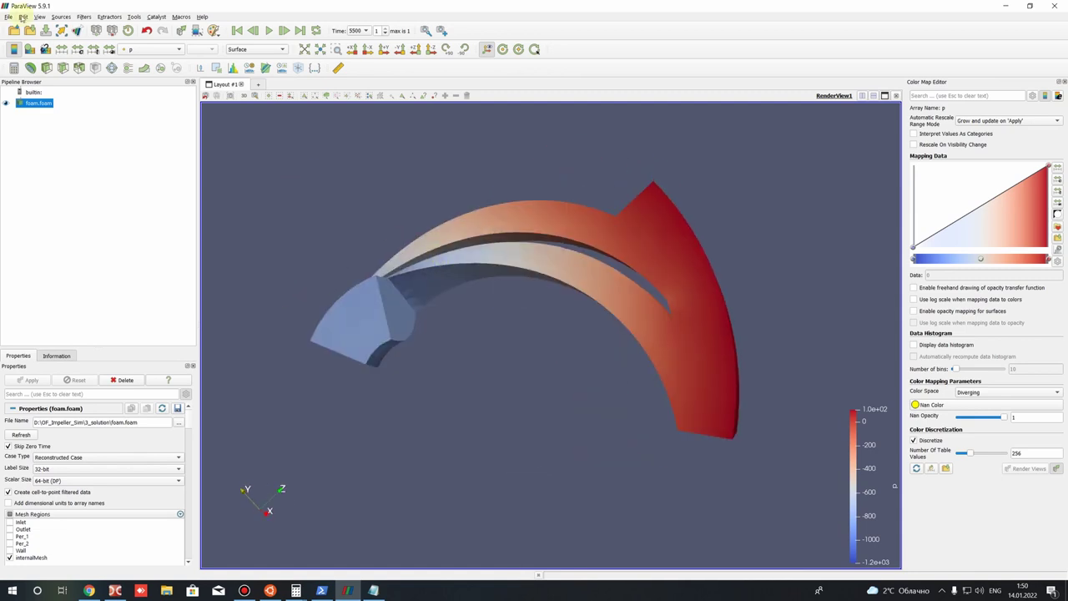
# Step: Try colouring the impeller by velocity U and then by relative velocity Urel
pyautogui.click(125, 49)
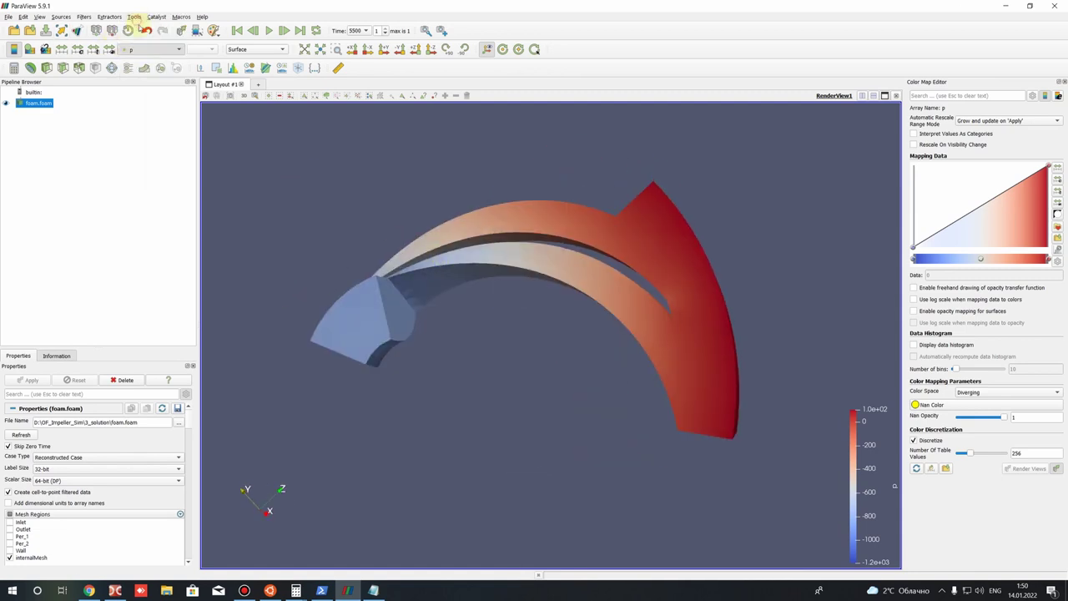
pyautogui.click(157, 182)
pyautogui.moveTo(255, 164); pyautogui.dragTo(317, 208)
pyautogui.click(133, 49)
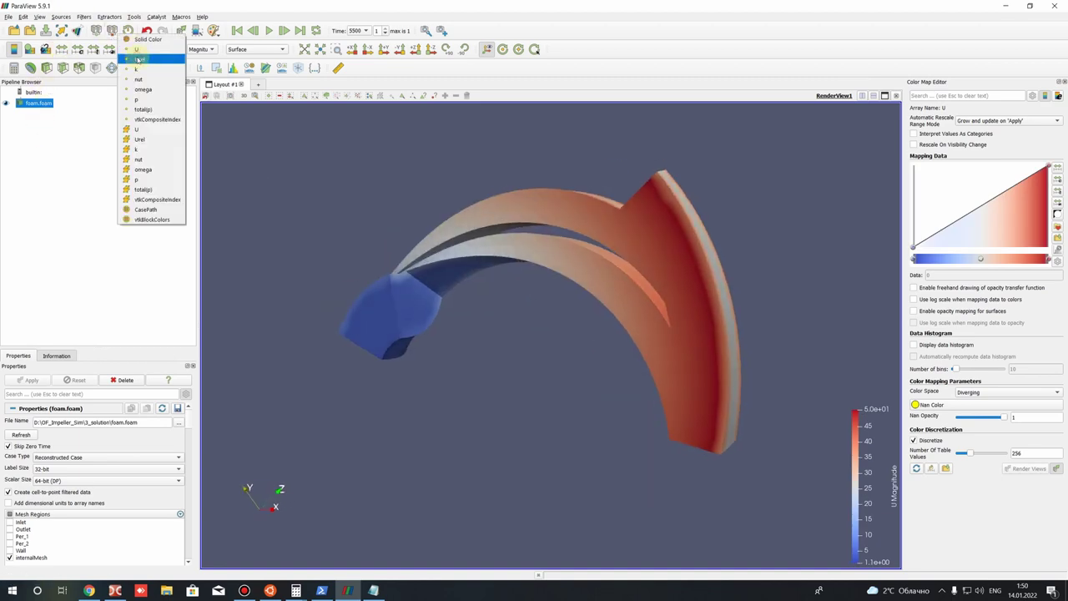
pyautogui.click(139, 59)
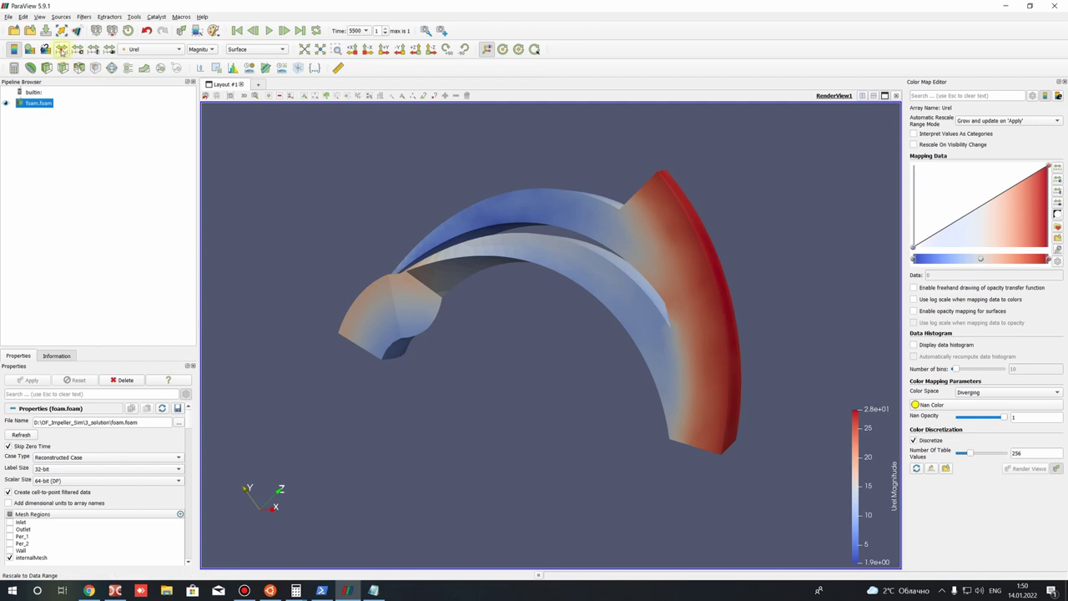
# Step: Colour the impeller by total(p) and rotate the view to inspect it
pyautogui.click(137, 49)
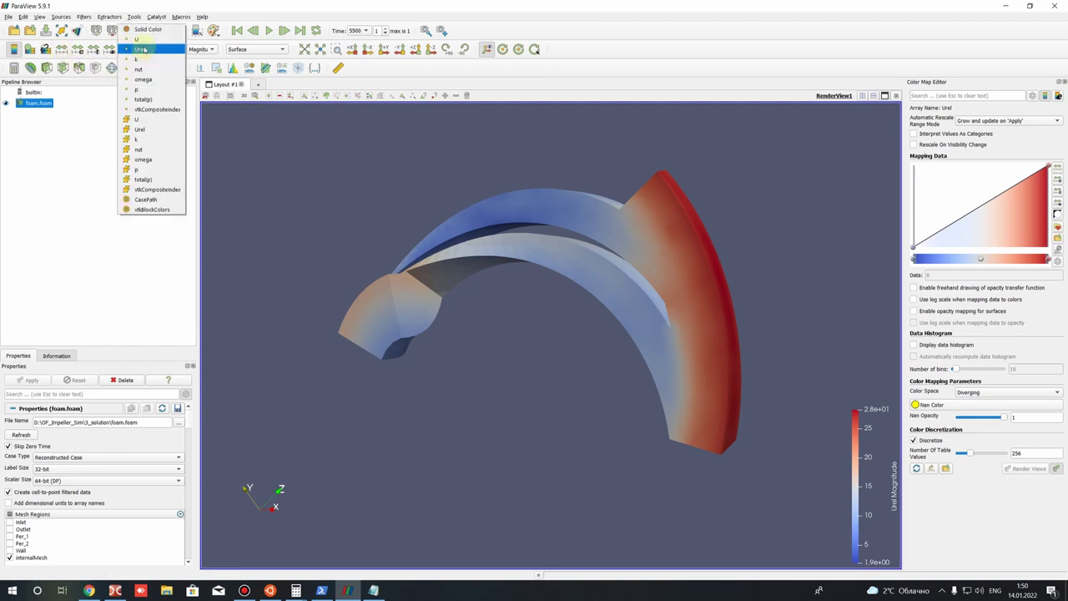
pyautogui.click(142, 100)
pyautogui.moveTo(400, 188); pyautogui.dragTo(359, 193)
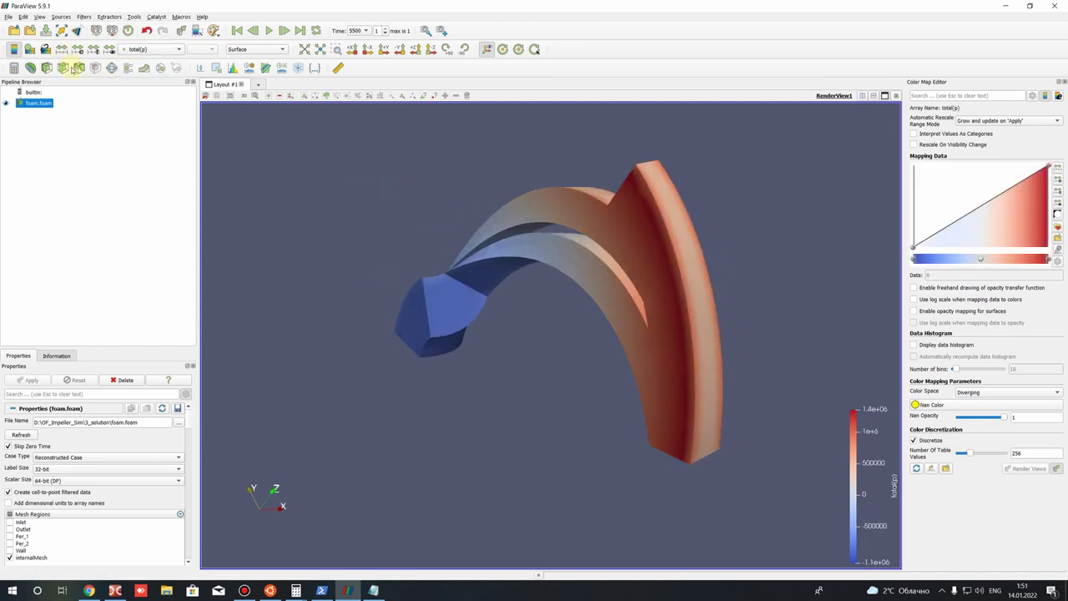
pyautogui.click(126, 51)
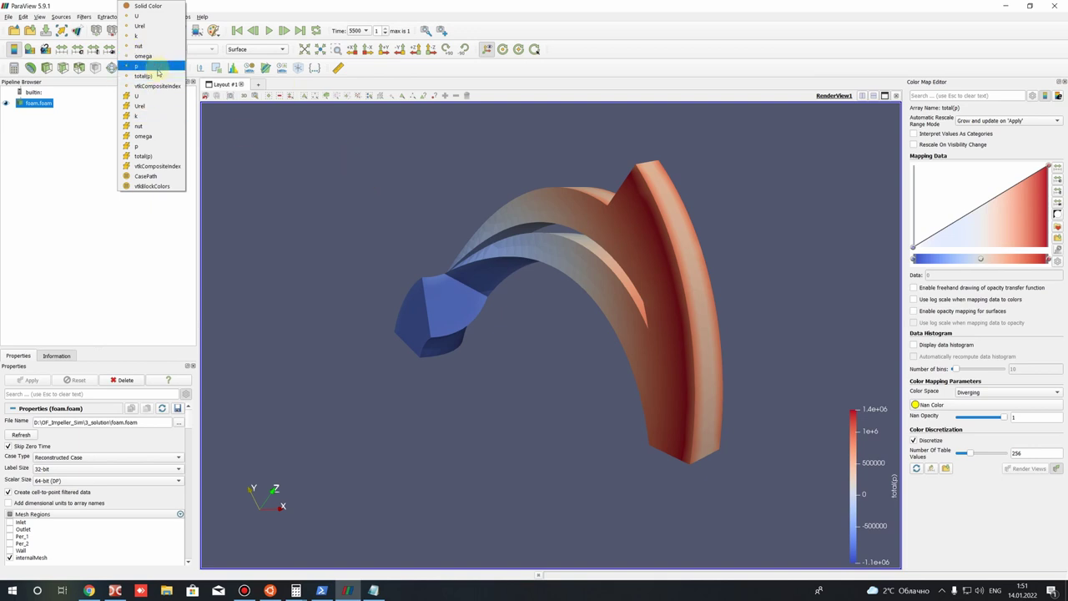
pyautogui.click(156, 78)
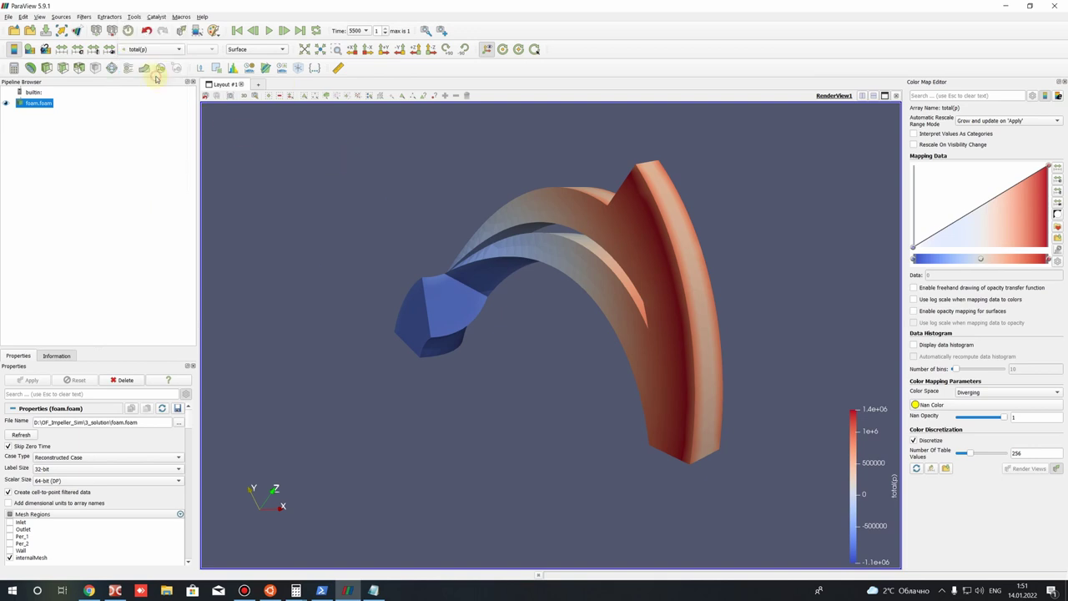
pyautogui.moveTo(420, 323); pyautogui.dragTo(663, 139)
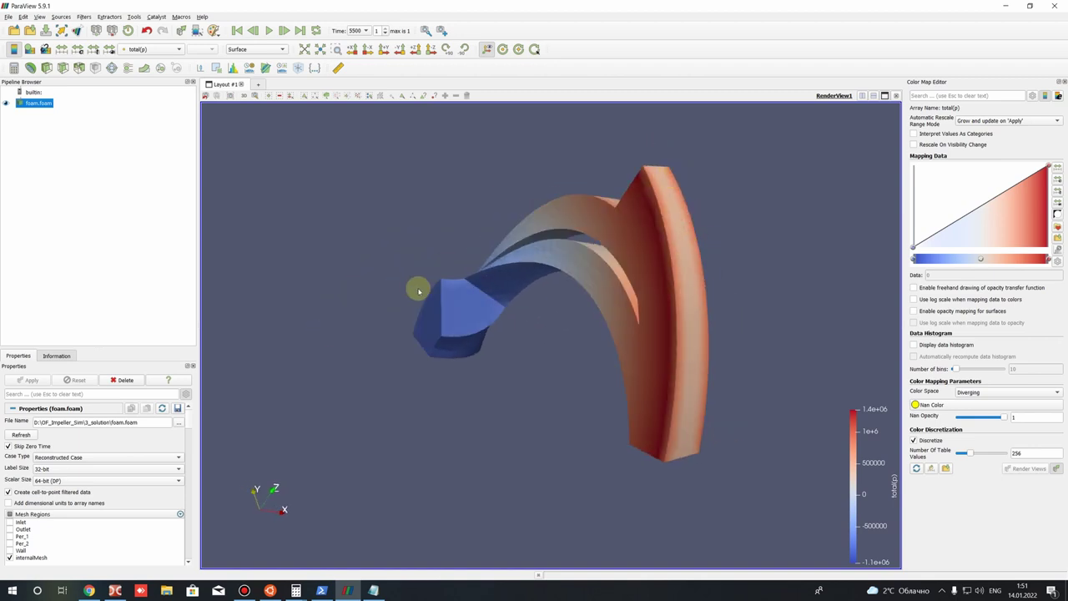
pyautogui.moveTo(418, 289); pyautogui.dragTo(410, 330)
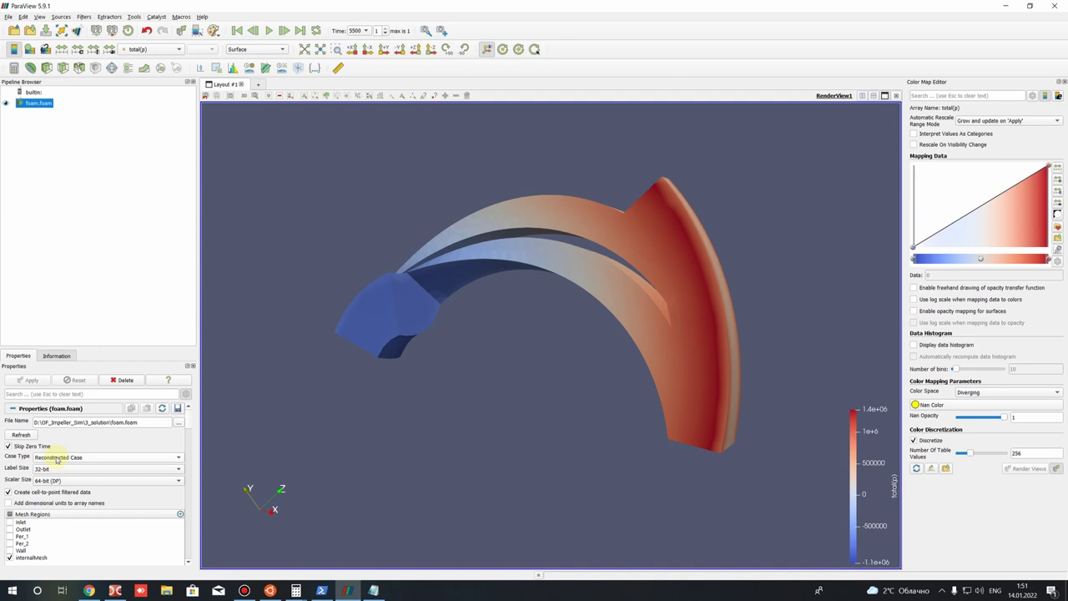
pyautogui.scroll(-4, 22, 537)
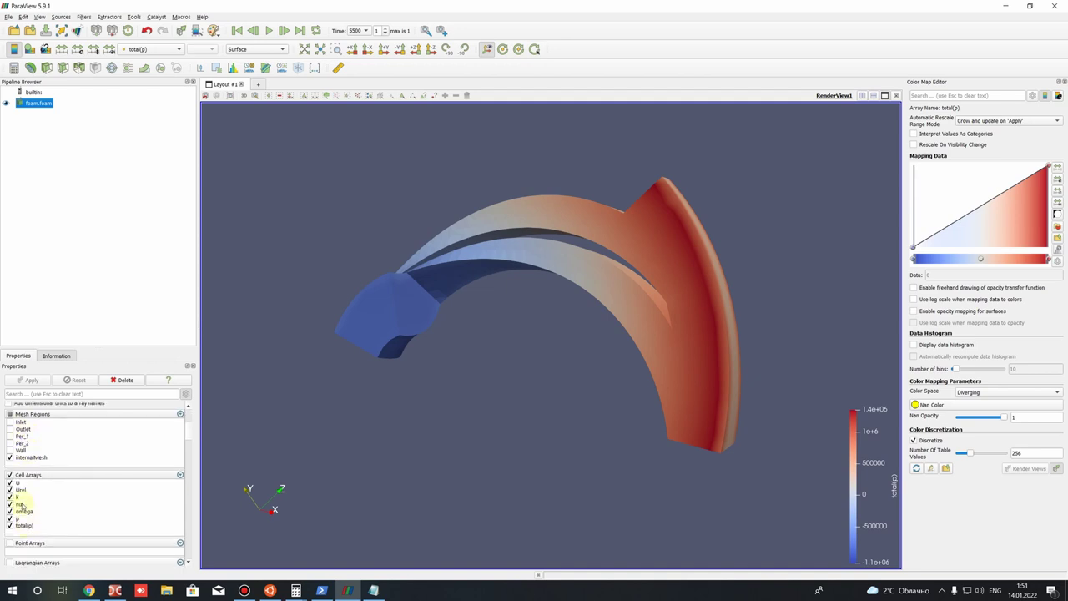
# Step: Show only the inlet patch with total(p) rescaled to its range, then bring up the Filters menu
pyautogui.click(10, 457)
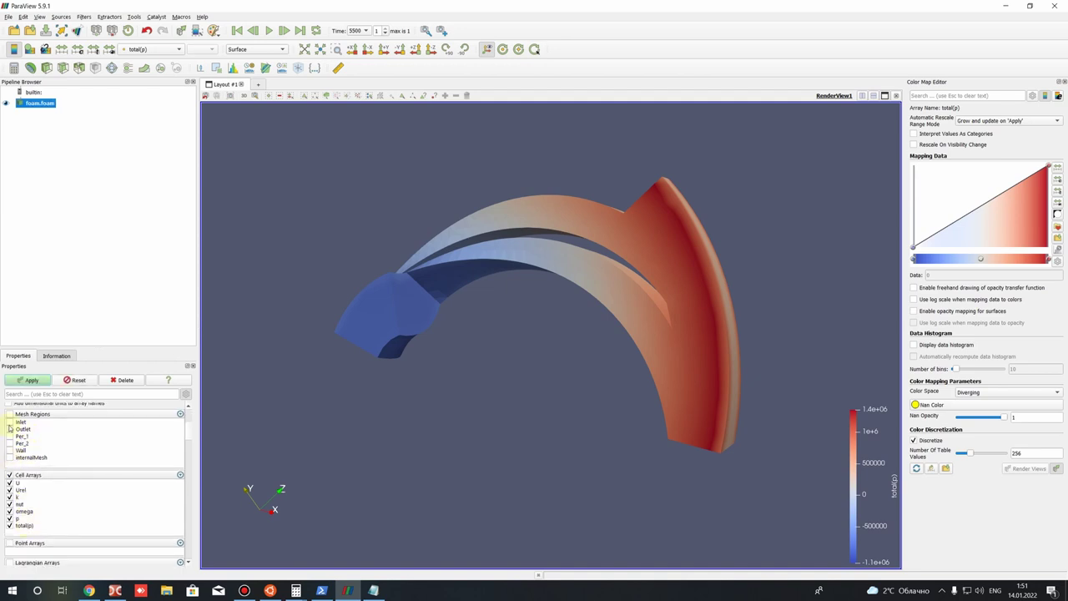
pyautogui.click(29, 380)
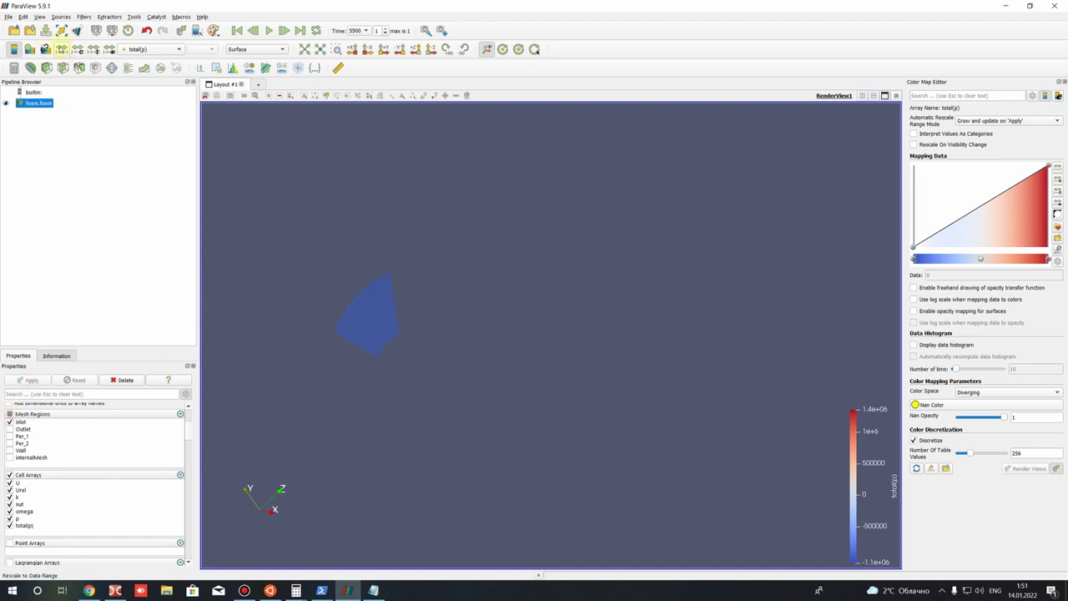
pyautogui.click(62, 49)
pyautogui.moveTo(358, 265); pyautogui.dragTo(463, 292)
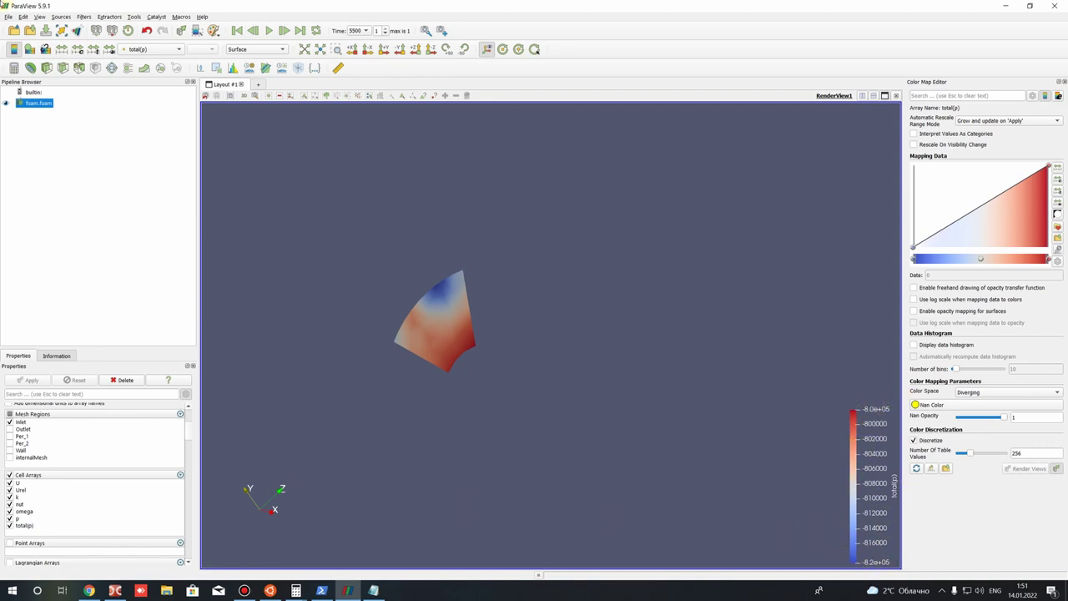
pyautogui.click(84, 17)
pyautogui.moveTo(125, 122)
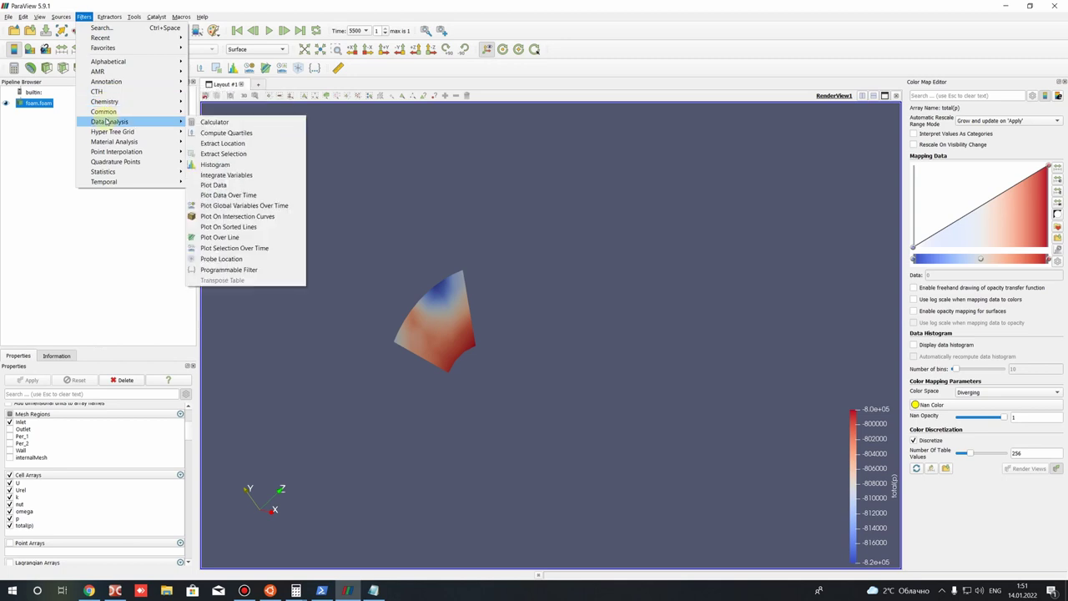
# Step: Integrate Variables on the inlet with Divide Cell Data By Volume enabled
pyautogui.click(234, 175)
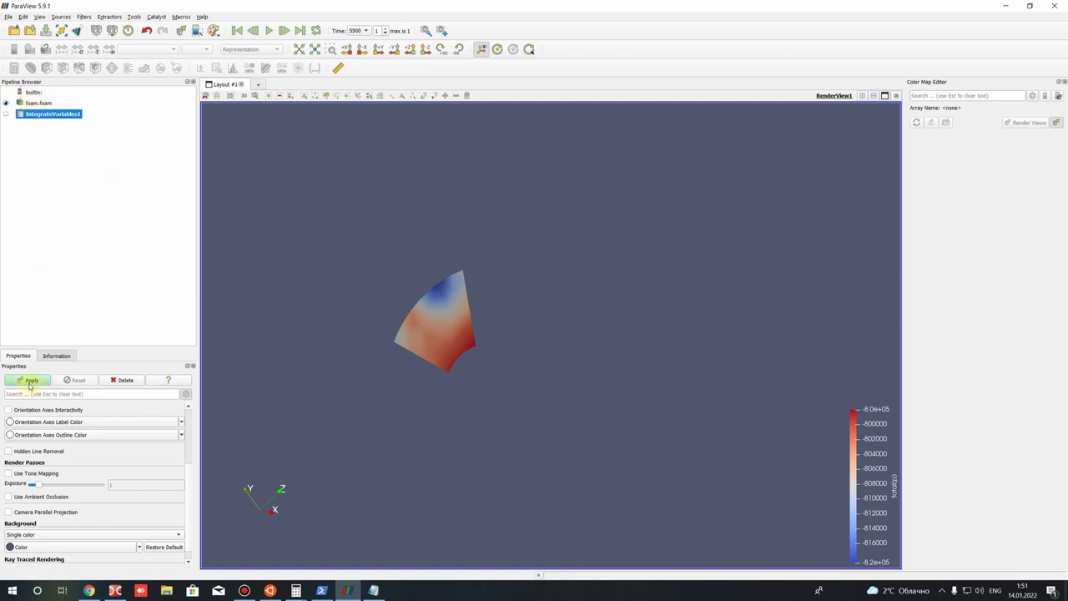
pyautogui.click(29, 382)
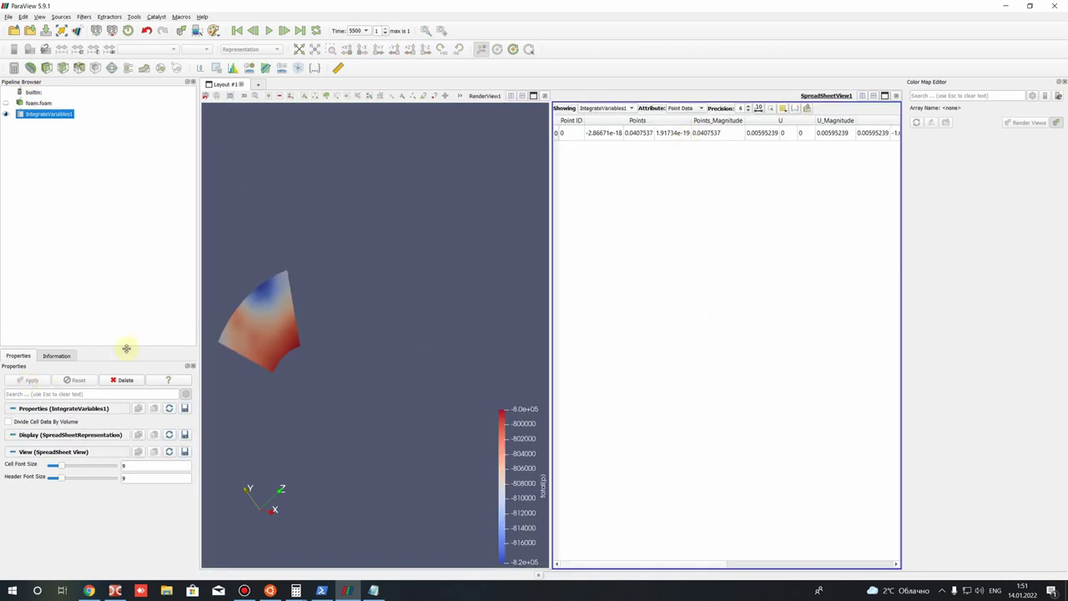
pyautogui.click(9, 422)
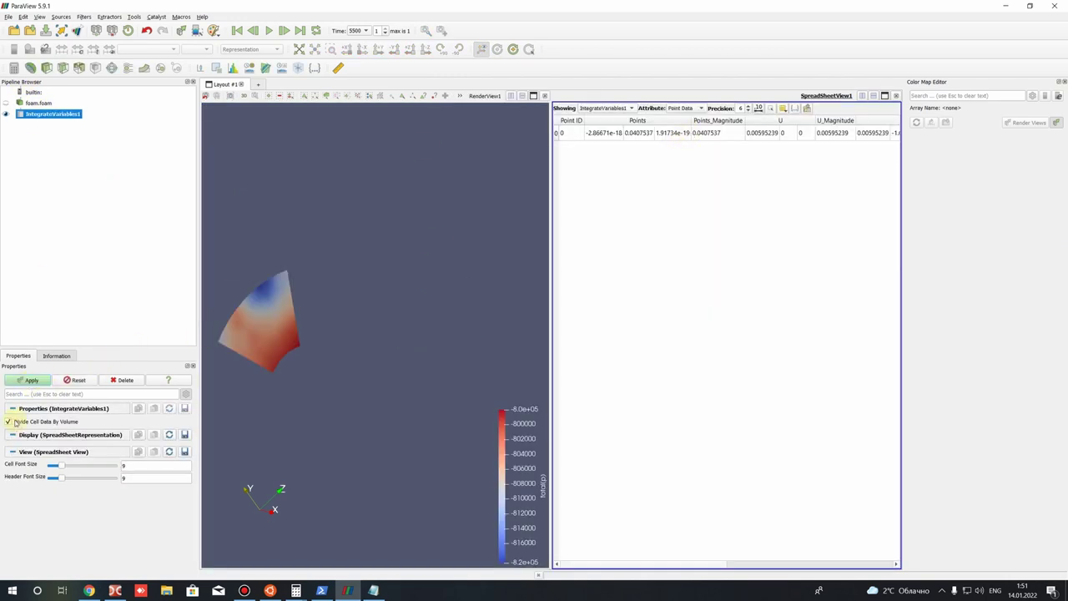
pyautogui.click(31, 382)
# Step: Show the integrated Cell Data in the spreadsheet and read total(p) of about -805933
pyautogui.click(683, 108)
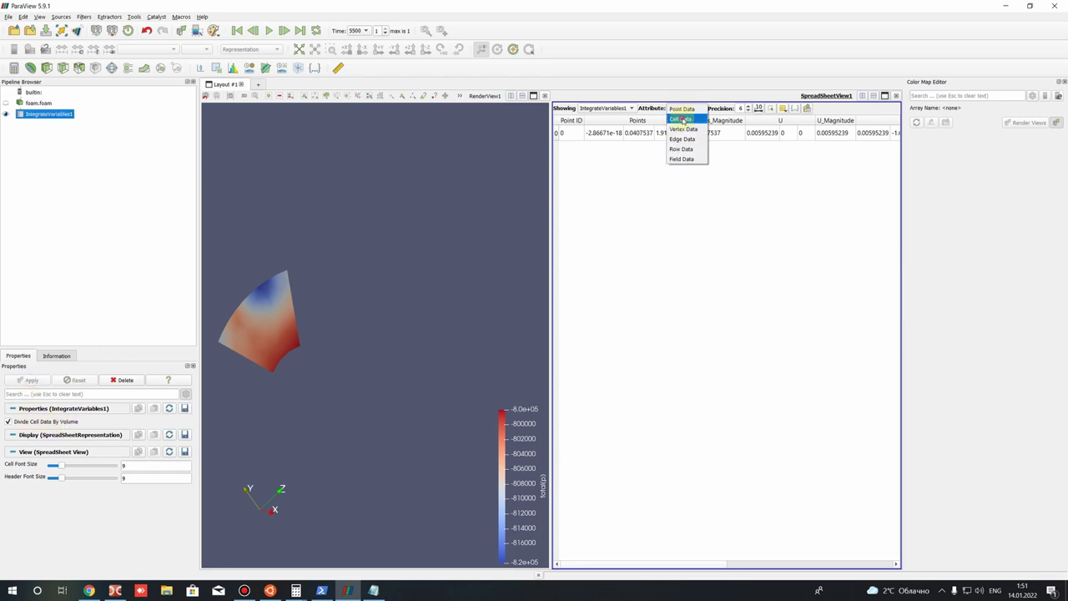
pyautogui.click(681, 119)
pyautogui.click(683, 109)
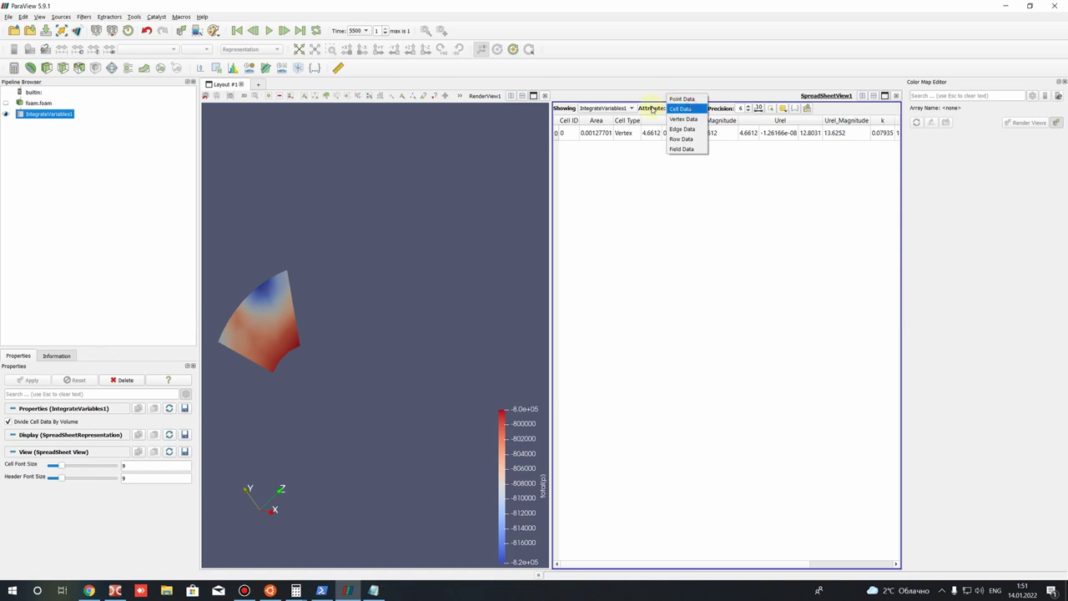
pyautogui.click(683, 110)
pyautogui.moveTo(687, 563); pyautogui.dragTo(798, 565)
pyautogui.click(899, 136)
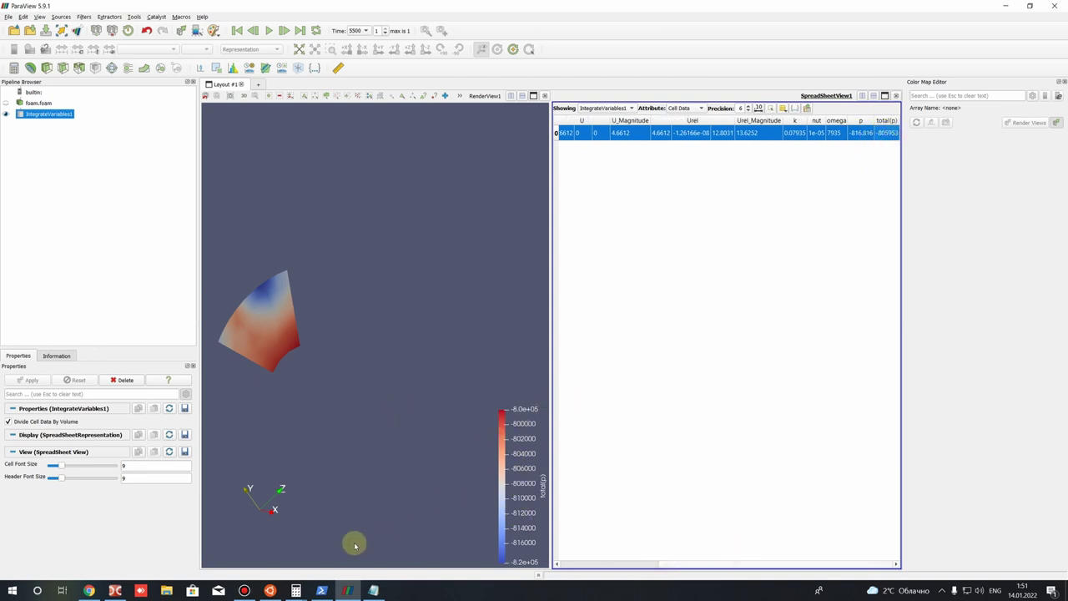
pyautogui.click(295, 590)
# Step: Enter 805 953 in Calculator, move it aside, and rotate the inlet view in ParaView
pyautogui.click(173, 415)
pyautogui.press('-')
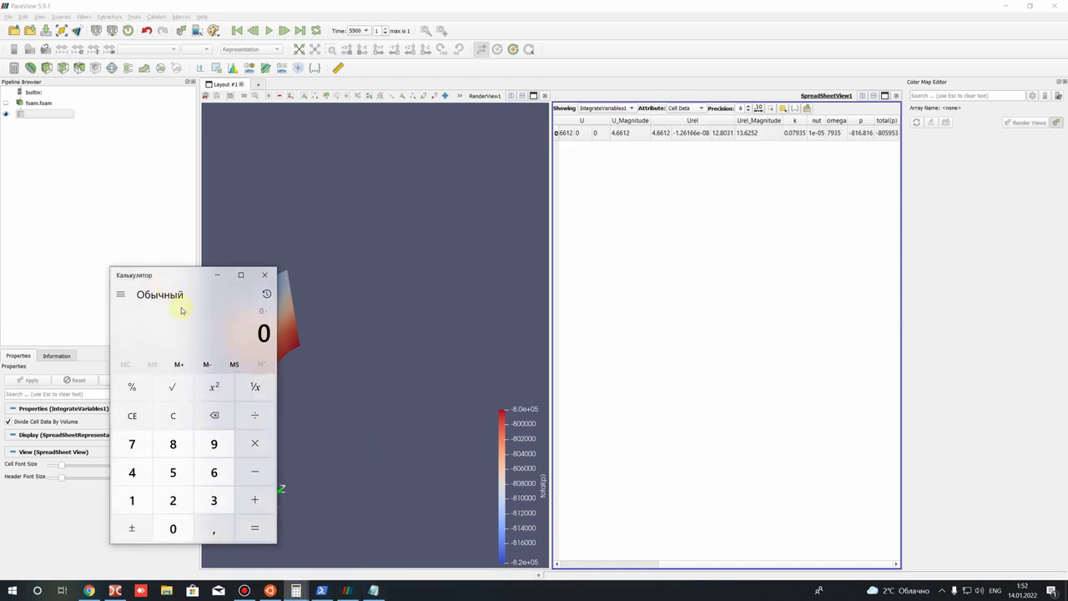
pyautogui.write('805 953')
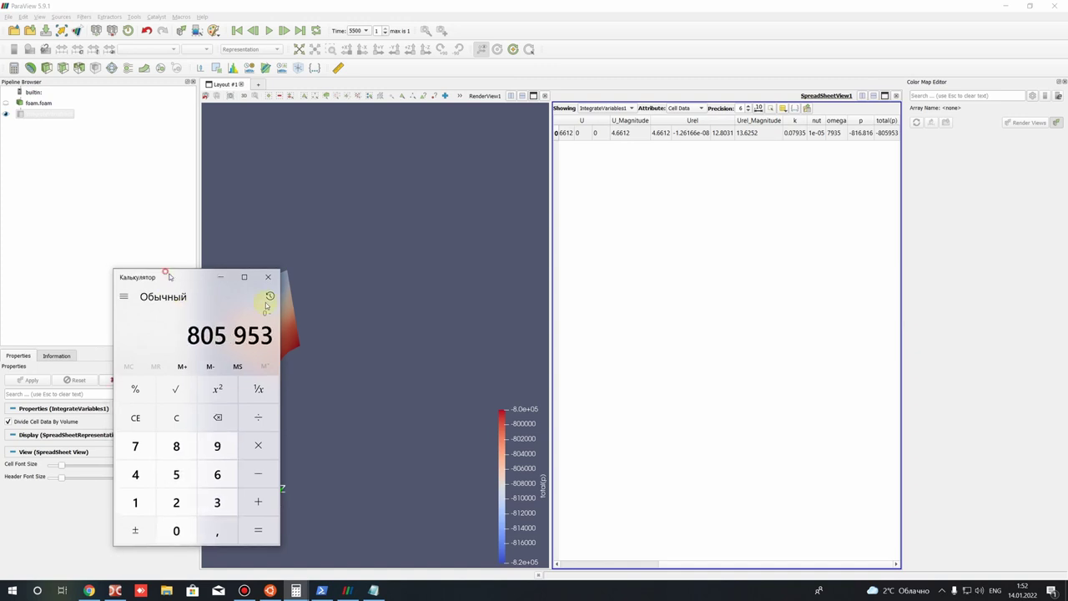
pyautogui.moveTo(158, 269); pyautogui.dragTo(334, 291)
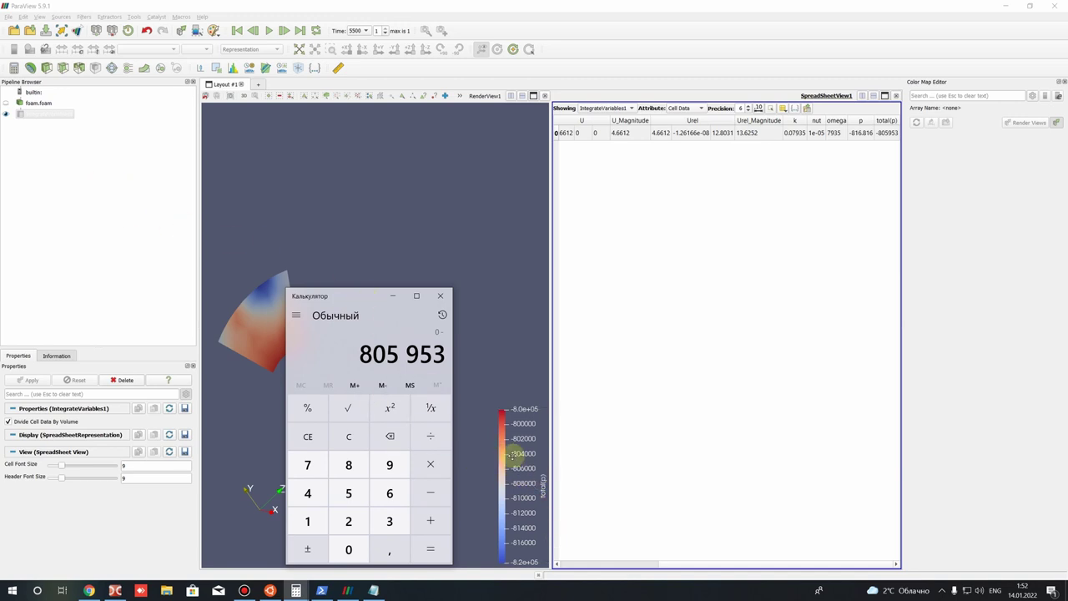
pyautogui.moveTo(308, 186); pyautogui.dragTo(311, 292)
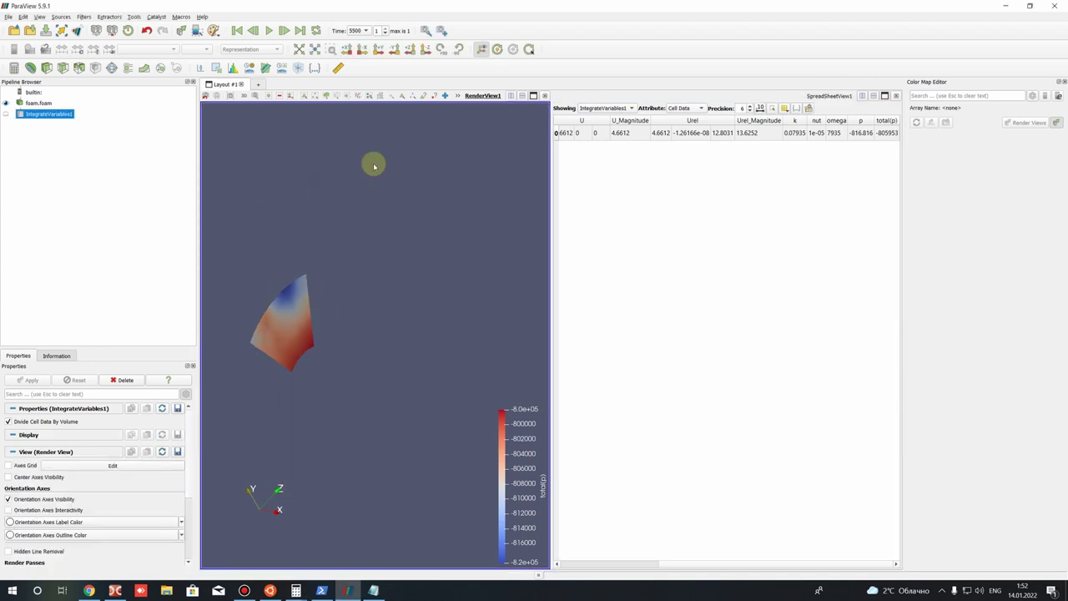
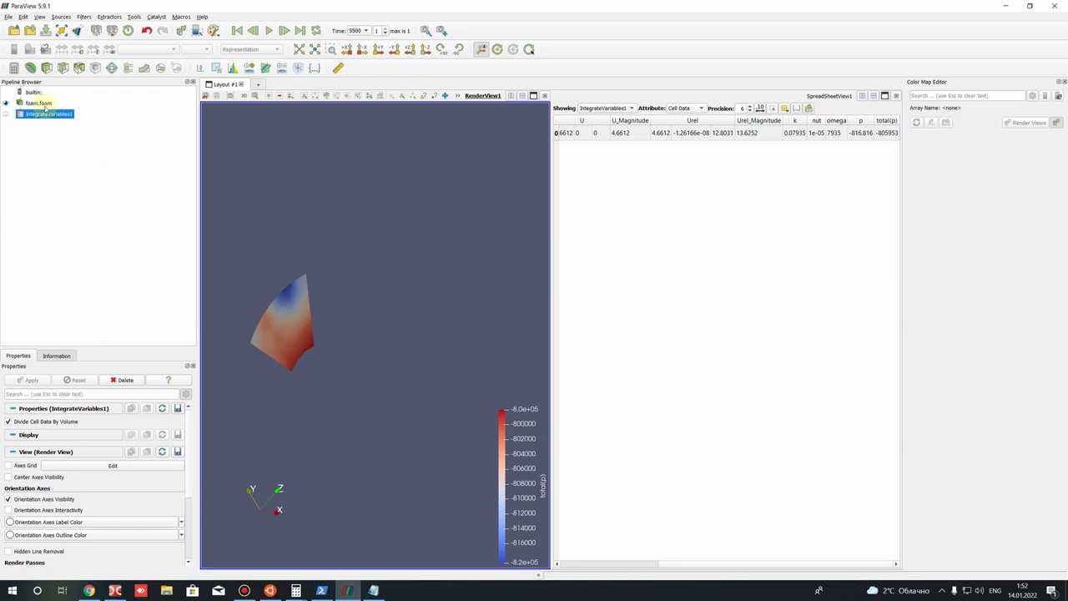
# Step: Load only the outlet region of foam.foam, rescale colours, and view IntegrateVariables1's total(p) of 394374
pyautogui.click(39, 102)
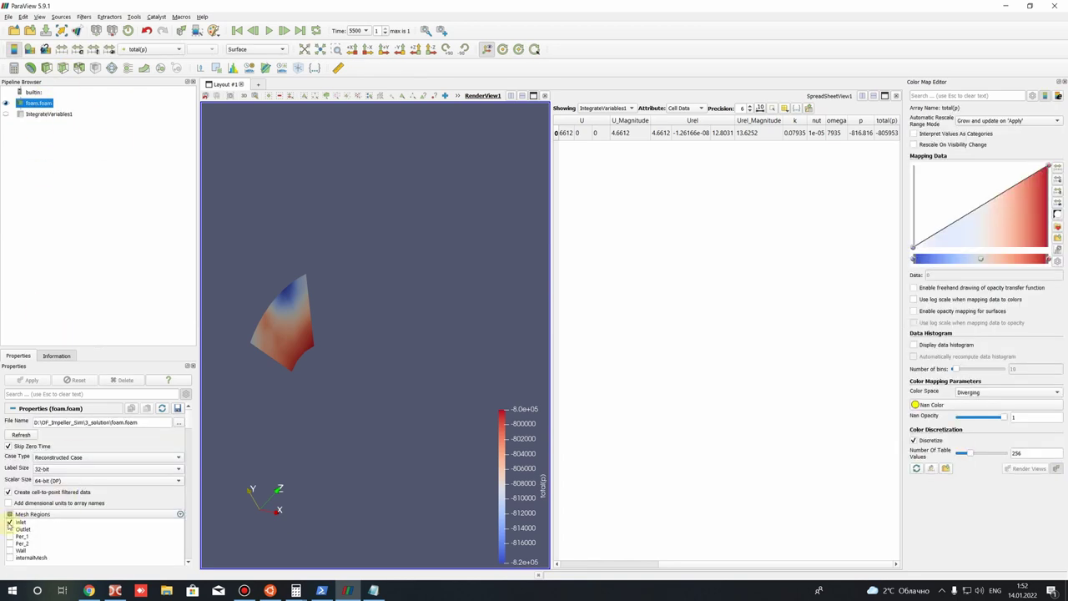
pyautogui.click(9, 522)
pyautogui.click(9, 530)
pyautogui.click(19, 379)
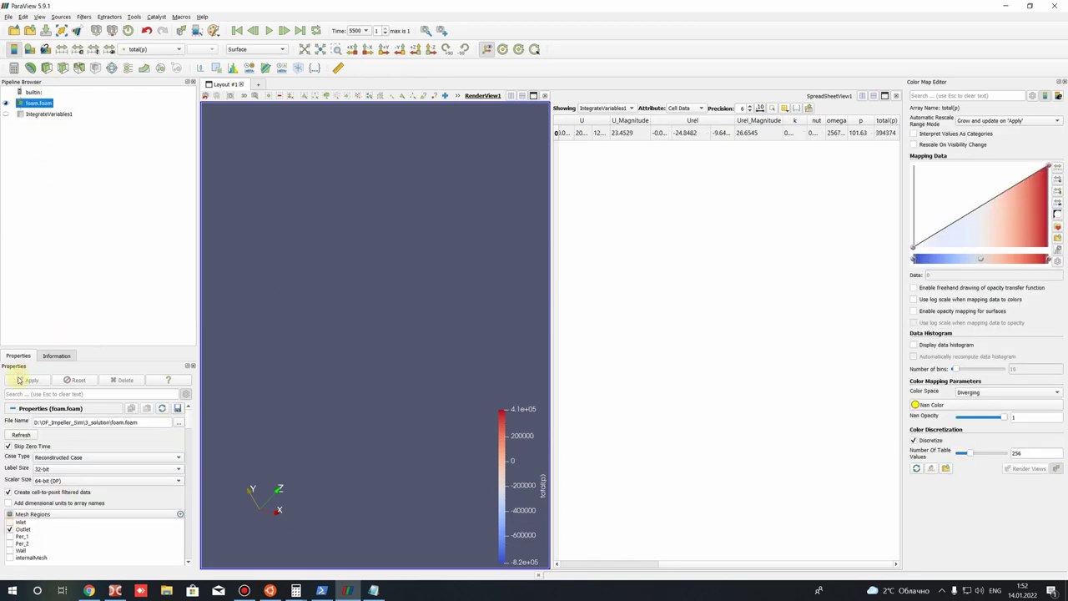
pyautogui.click(61, 50)
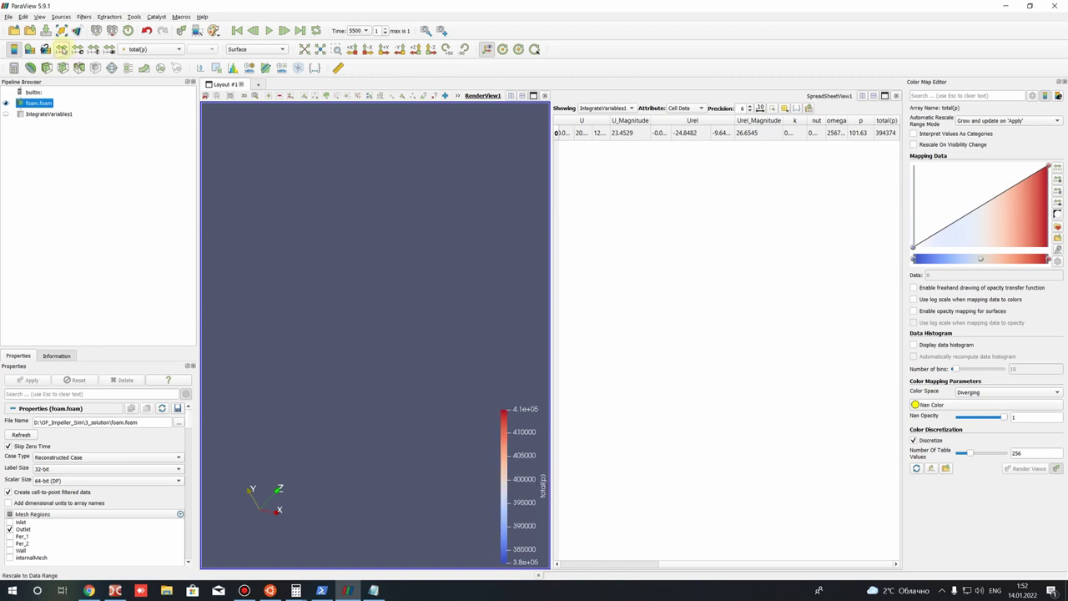
pyautogui.click(46, 113)
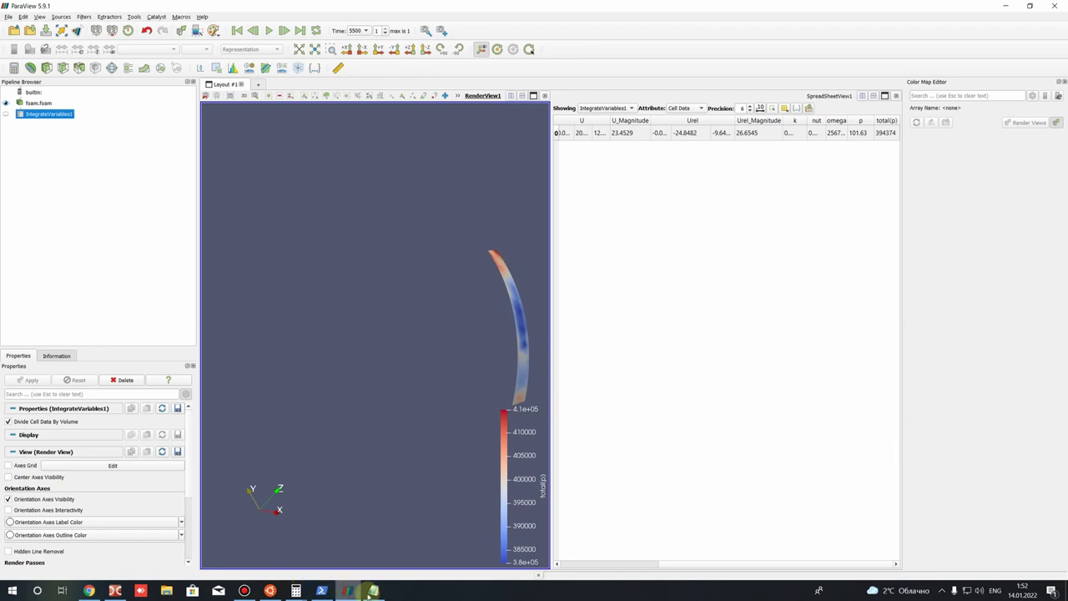
# Step: Bring both Calculator windows forward and move the 805 953 one to the left
pyautogui.click(295, 590)
pyautogui.click(296, 551)
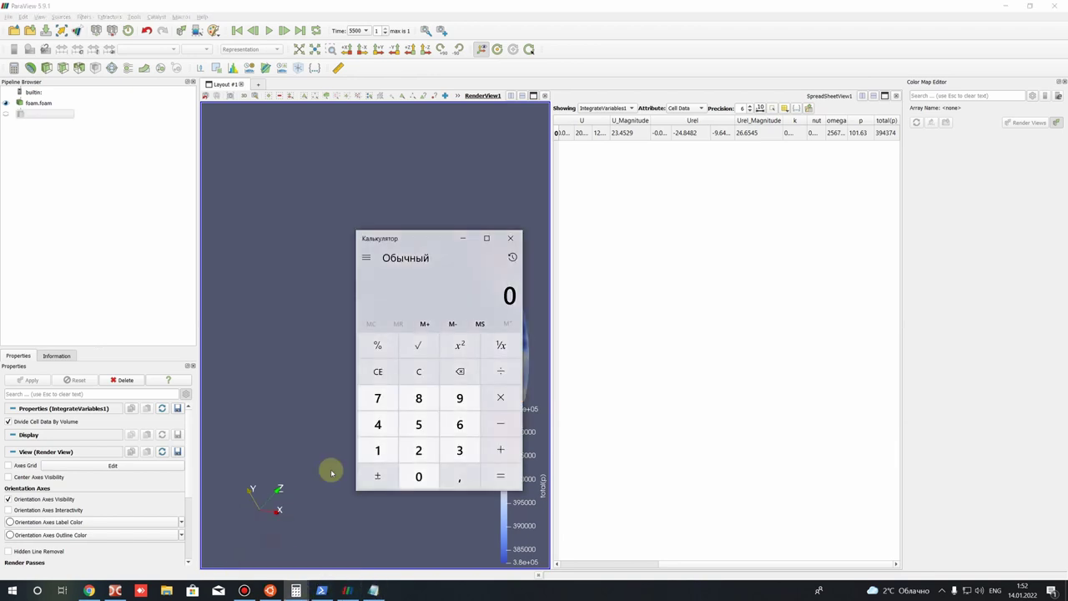
pyautogui.click(296, 590)
pyautogui.click(317, 553)
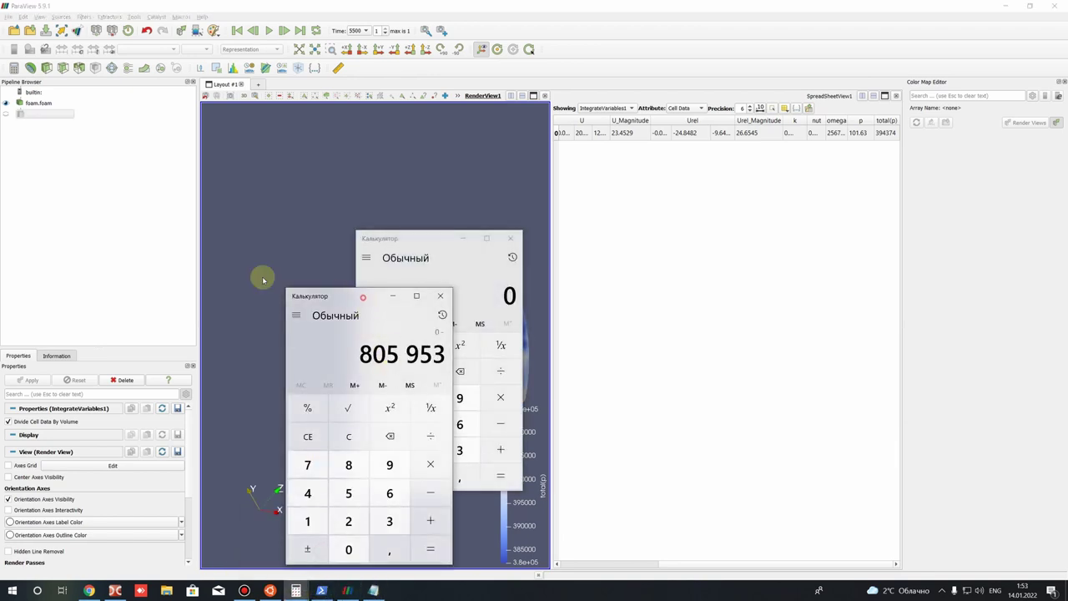
pyautogui.moveTo(334, 295); pyautogui.dragTo(164, 232)
# Step: Enter the outlet total pressure 394 374 in the second calculator
pyautogui.click(416, 371)
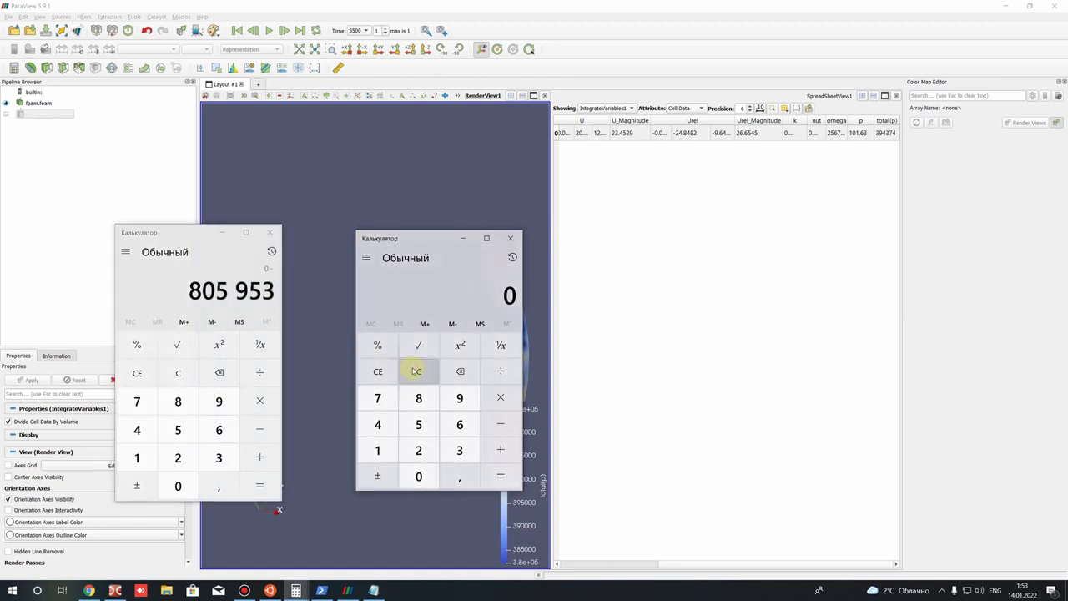
pyautogui.write('394 373')
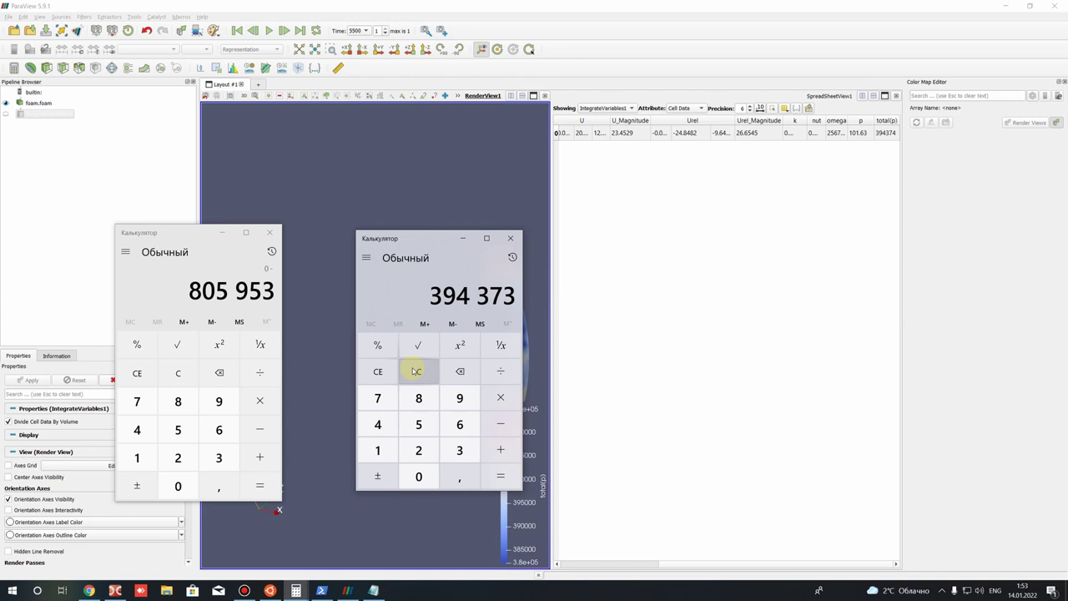
pyautogui.press('BackSpace')
pyautogui.write('4')
pyautogui.moveTo(429, 293); pyautogui.dragTo(512, 296)
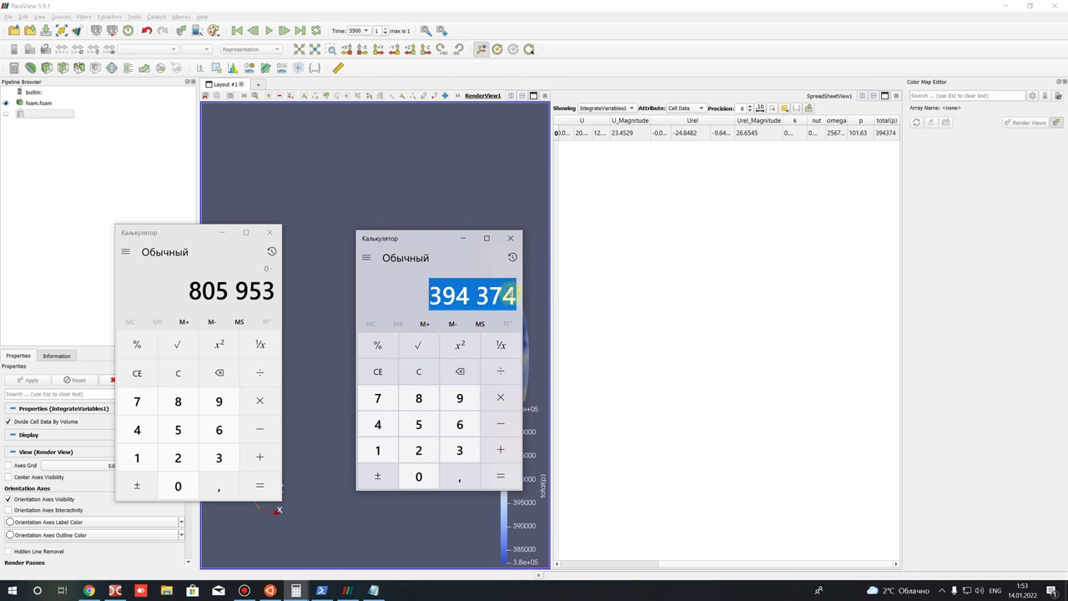
pyautogui.press('-')
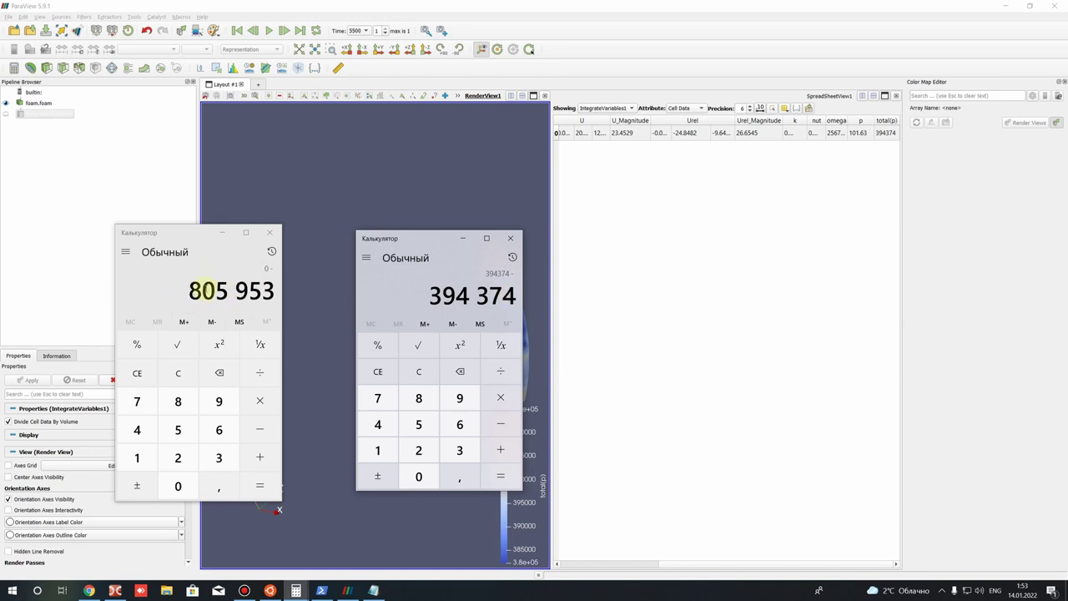
pyautogui.moveTo(433, 294); pyautogui.dragTo(519, 297)
pyautogui.click(503, 294)
pyautogui.moveTo(425, 293); pyautogui.dragTo(518, 292)
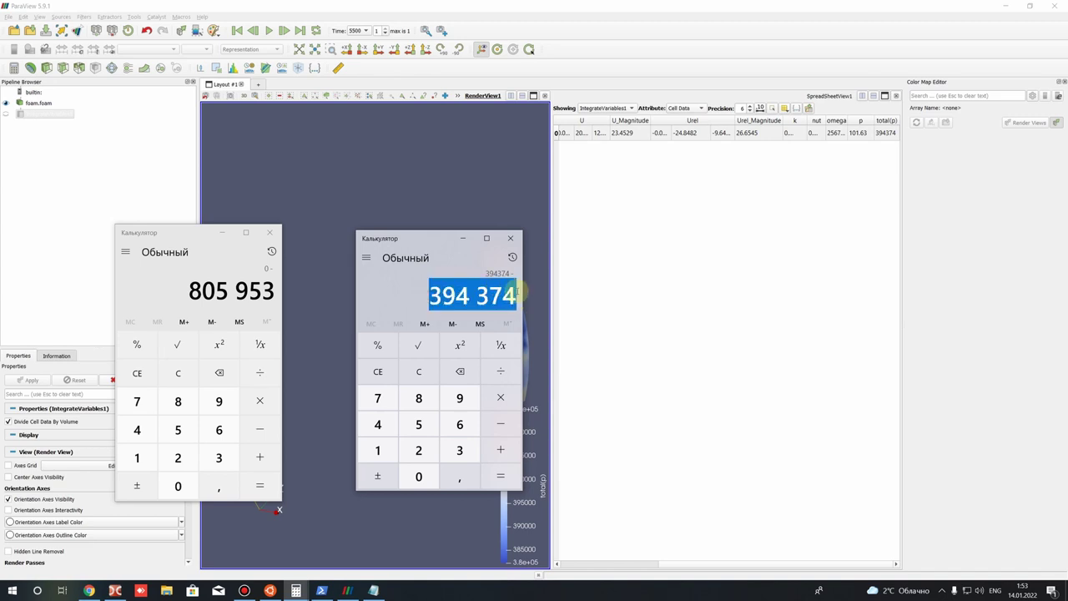
# Step: Clear the calculator and compute 394374 + 805953 = 1 200 327
pyautogui.click(191, 287)
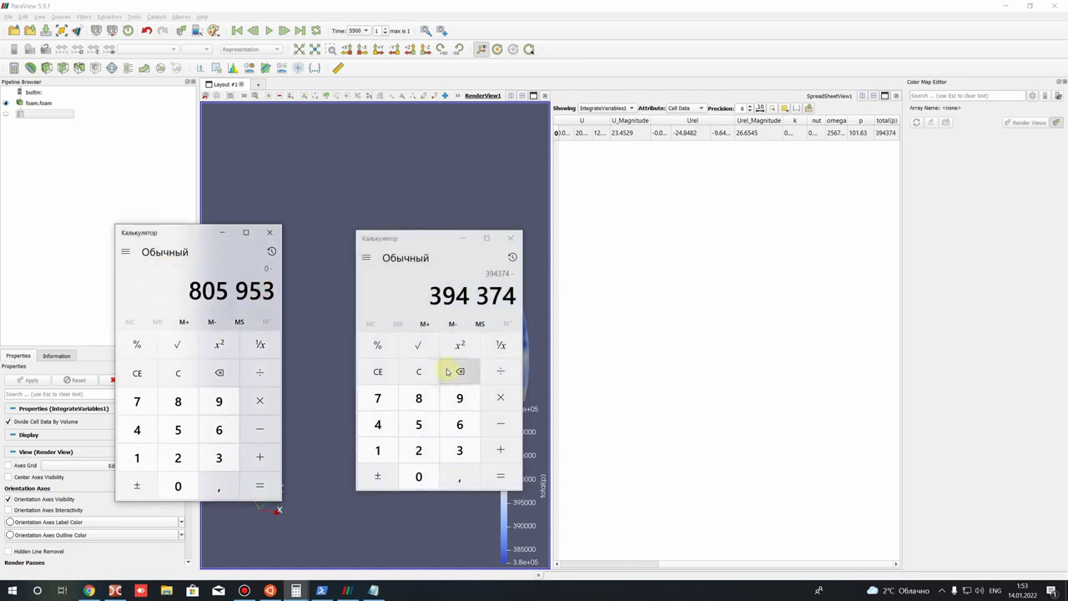
pyautogui.click(452, 296)
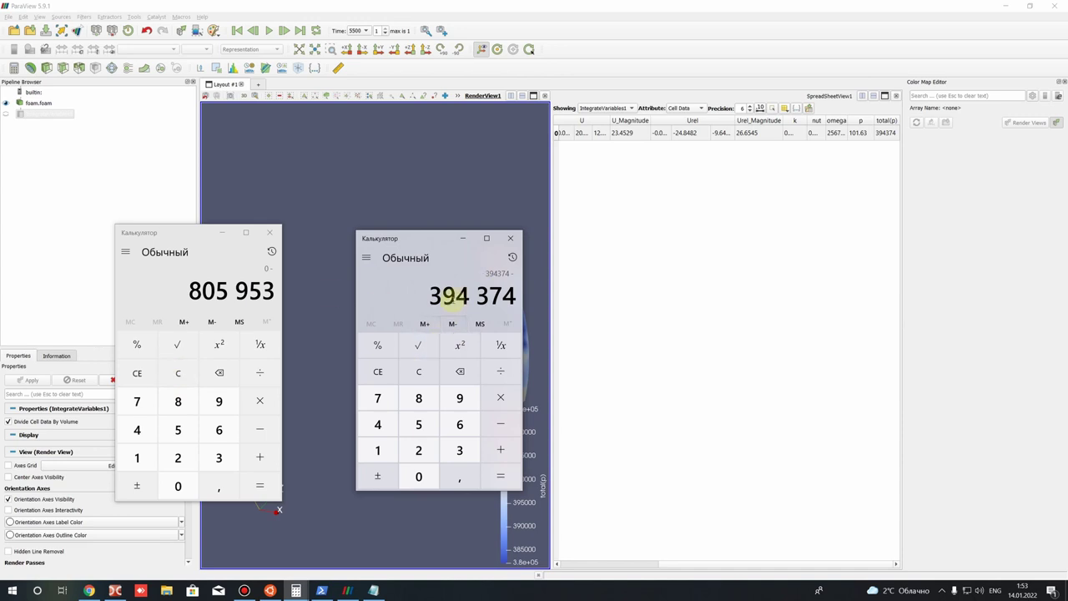
pyautogui.moveTo(425, 291); pyautogui.dragTo(522, 296)
pyautogui.click(424, 374)
pyautogui.hotkey('ctrl', 'v')
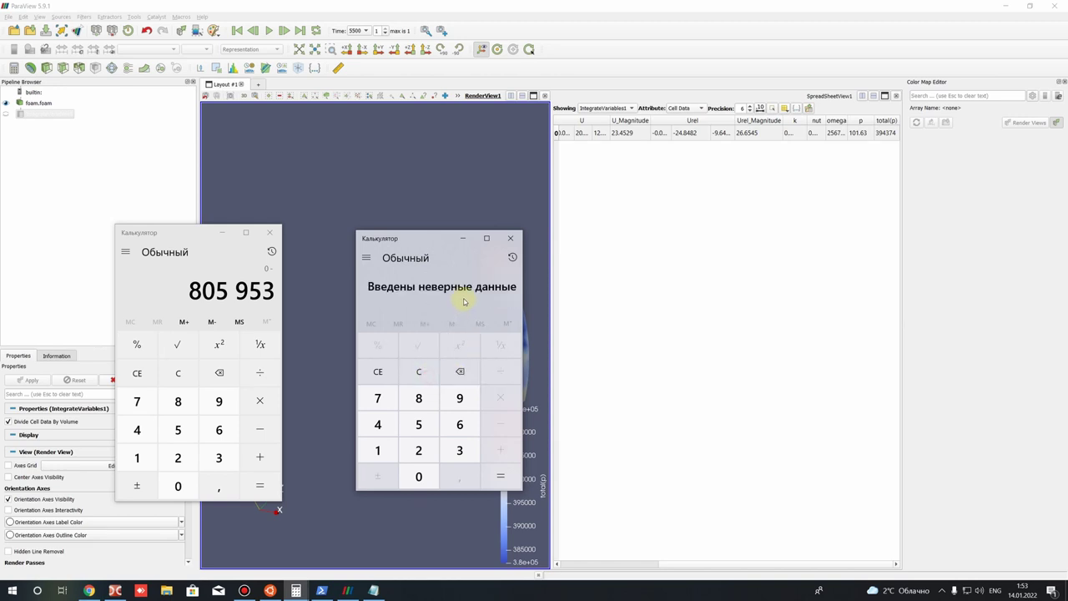
pyautogui.write('3')
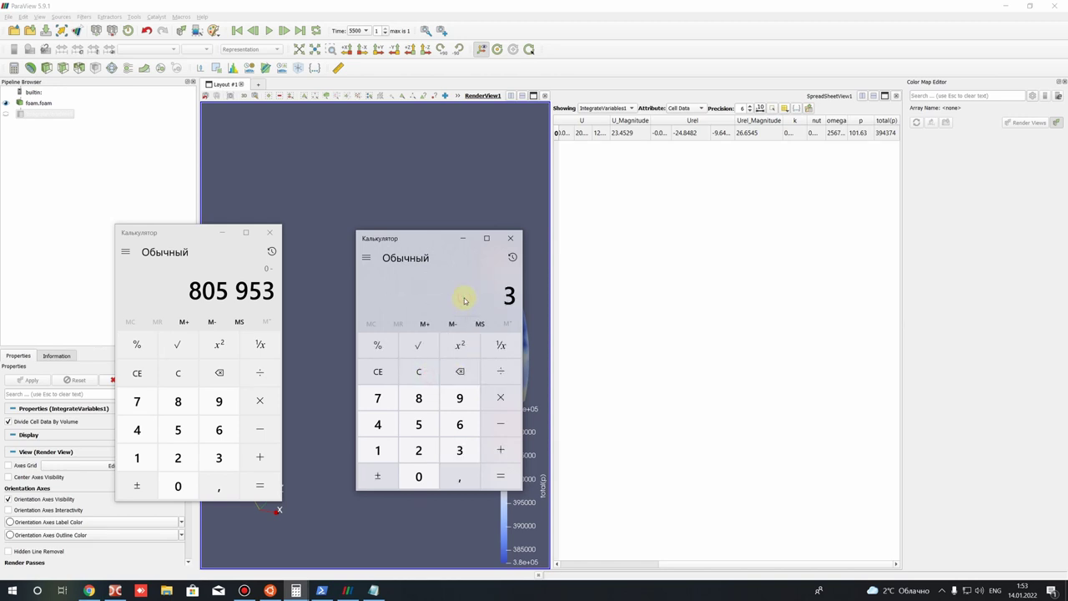
pyautogui.write('94374')
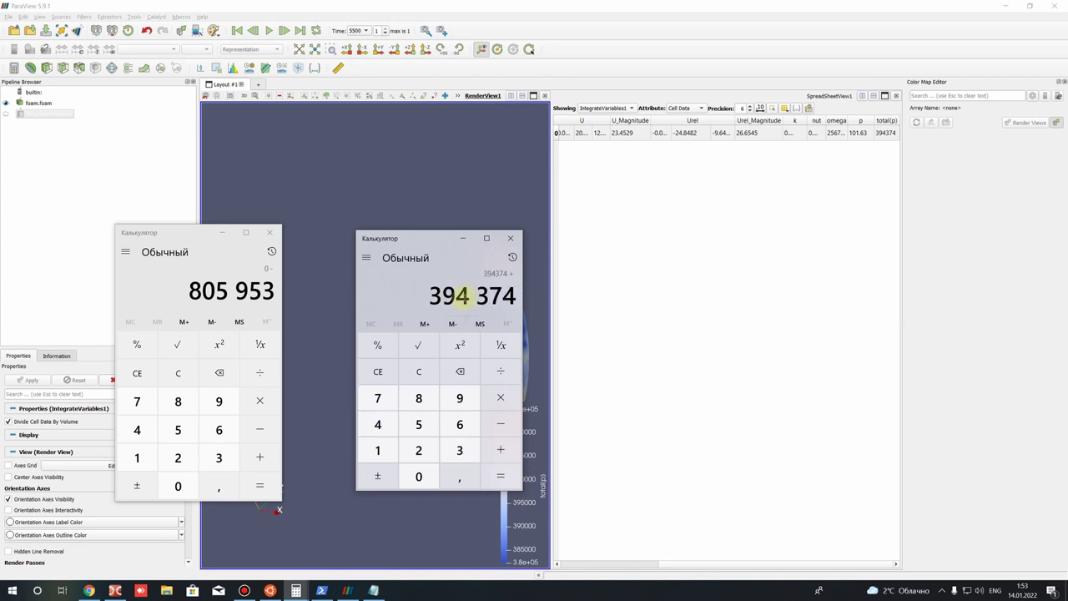
pyautogui.write('+805953=')
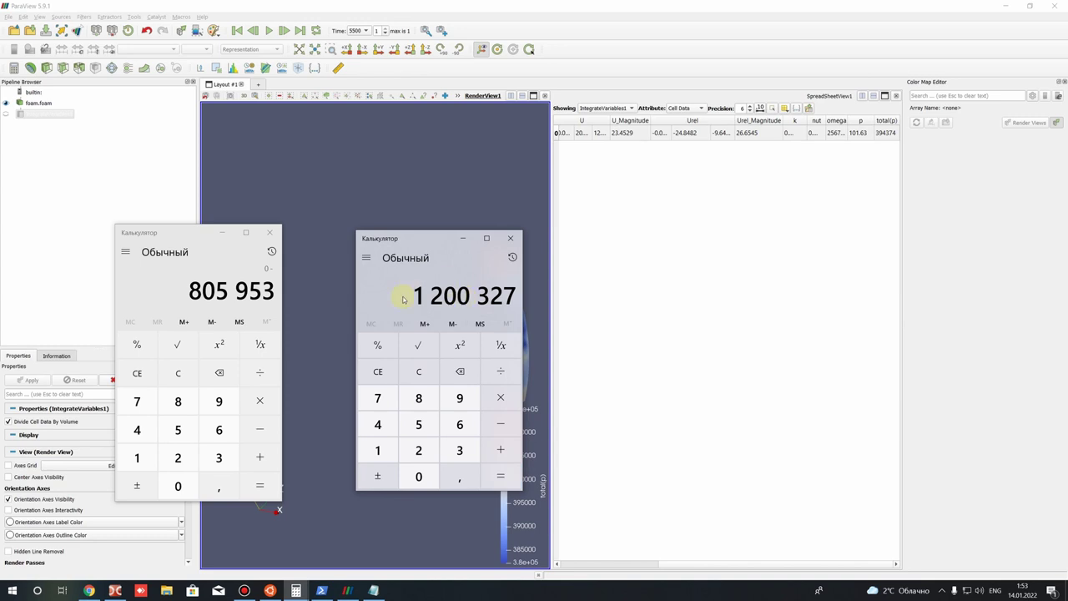
# Step: Place the result calculator beside the other and divide 1 200 327 by 1000
pyautogui.moveTo(421, 295); pyautogui.dragTo(576, 292)
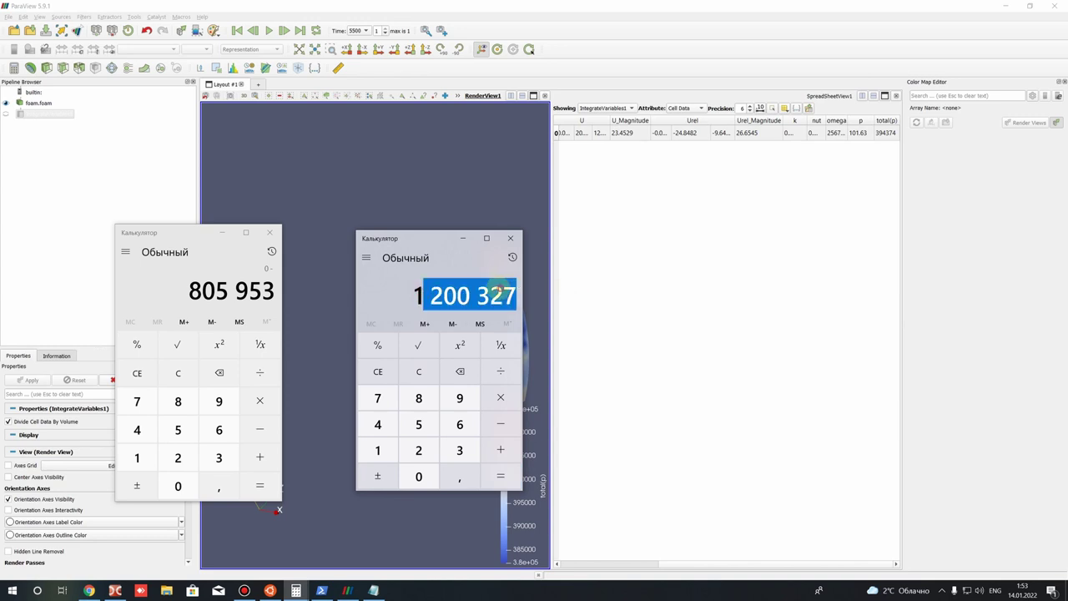
pyautogui.moveTo(448, 239); pyautogui.dragTo(387, 236)
pyautogui.moveTo(351, 291); pyautogui.dragTo(434, 291)
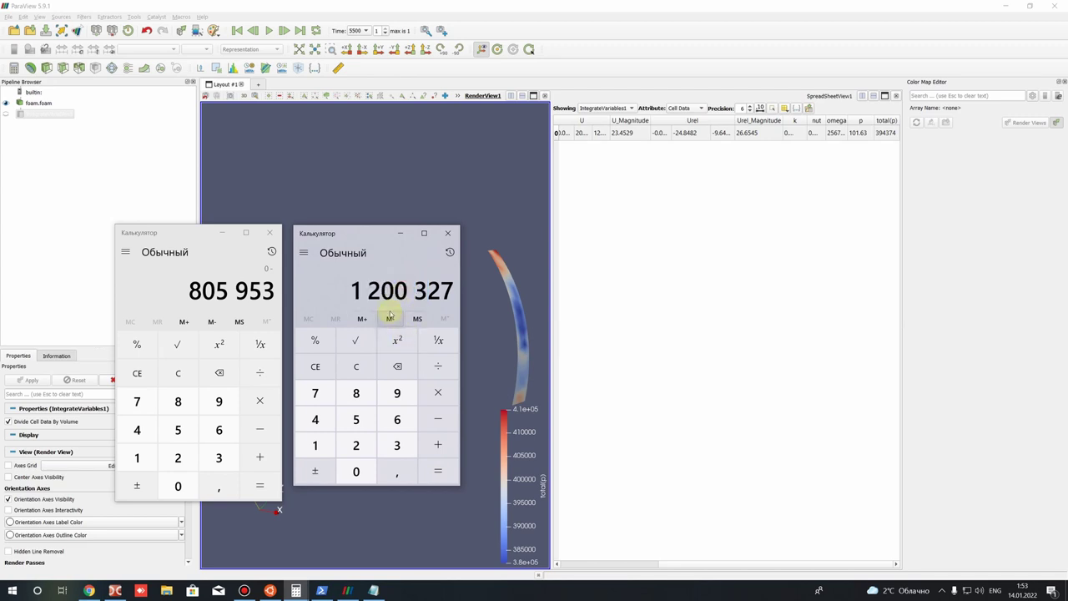
pyautogui.press('/')
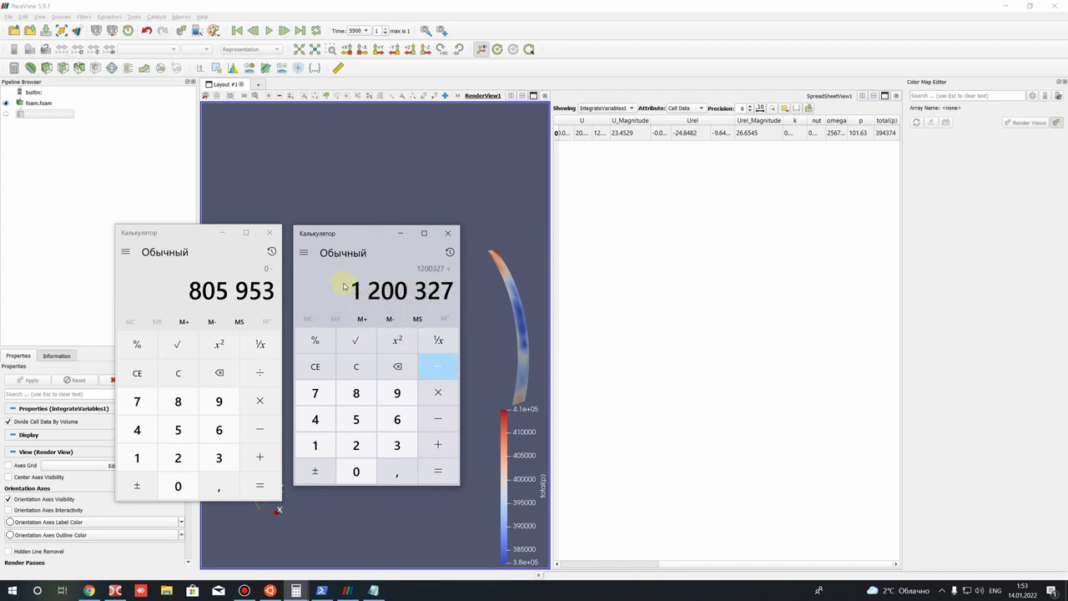
pyautogui.write('9')
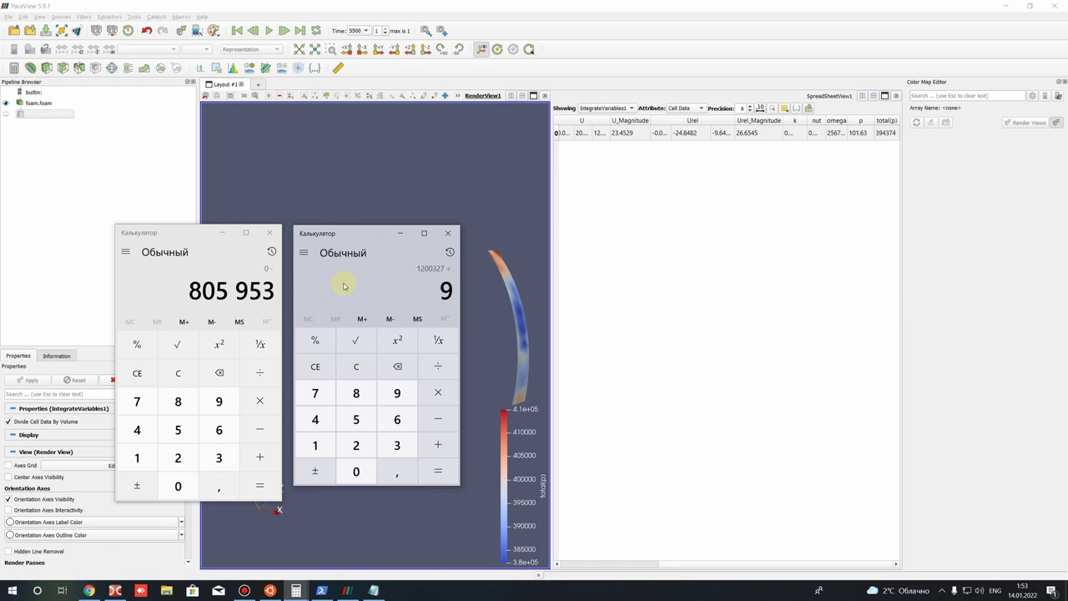
pyautogui.press('BackSpace')
pyautogui.write('1000')
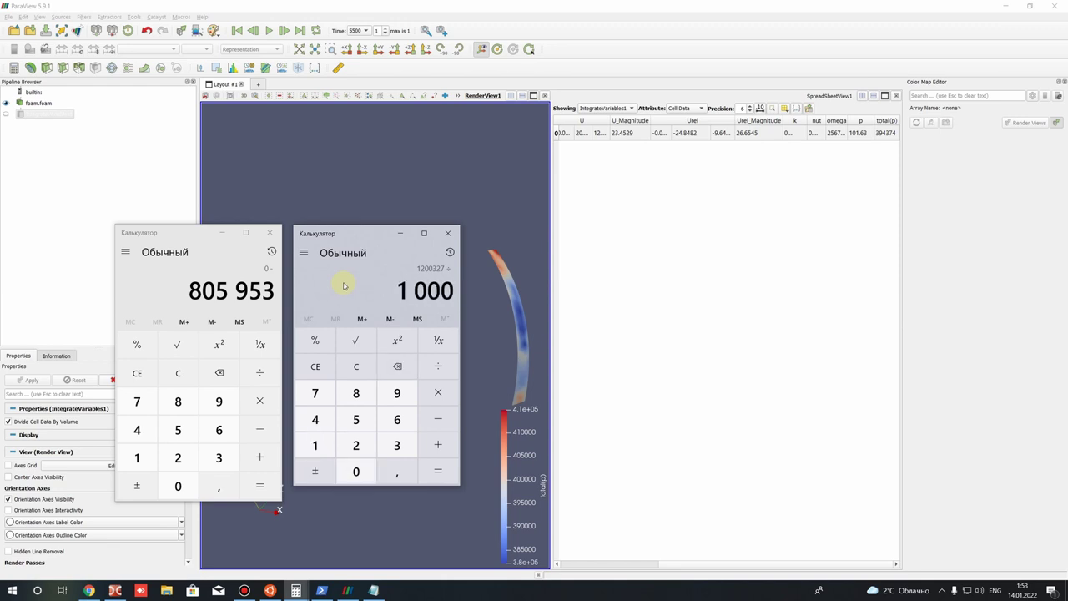
pyautogui.press('Return')
# Step: Divide 1200,327 by 9,81 for a 122,357 m pump head and bring up the Pump_1 notes
pyautogui.press('+')
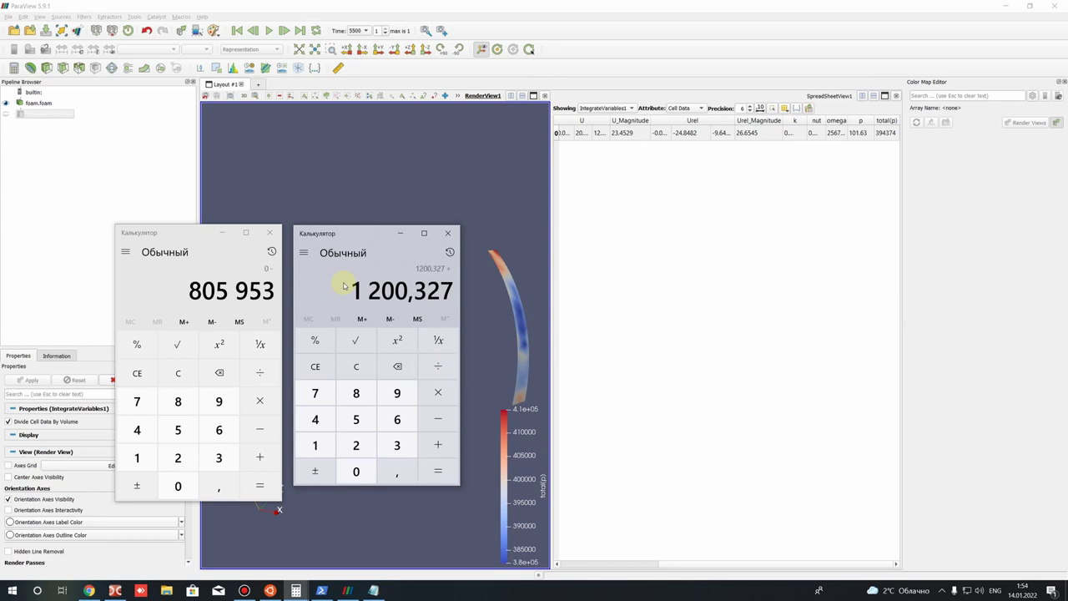
pyautogui.write('9,81')
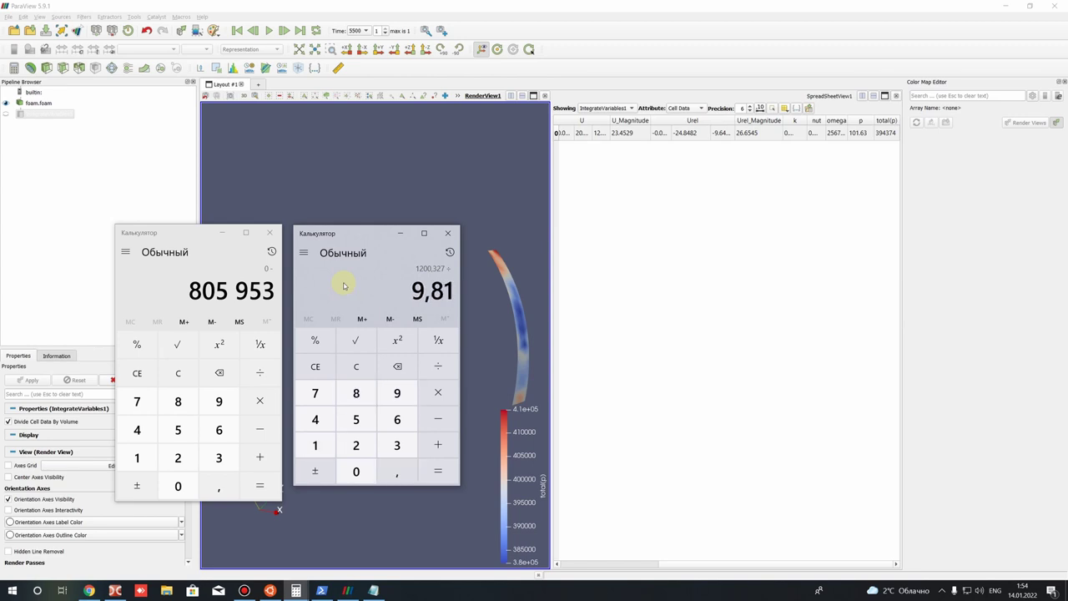
pyautogui.press('Return')
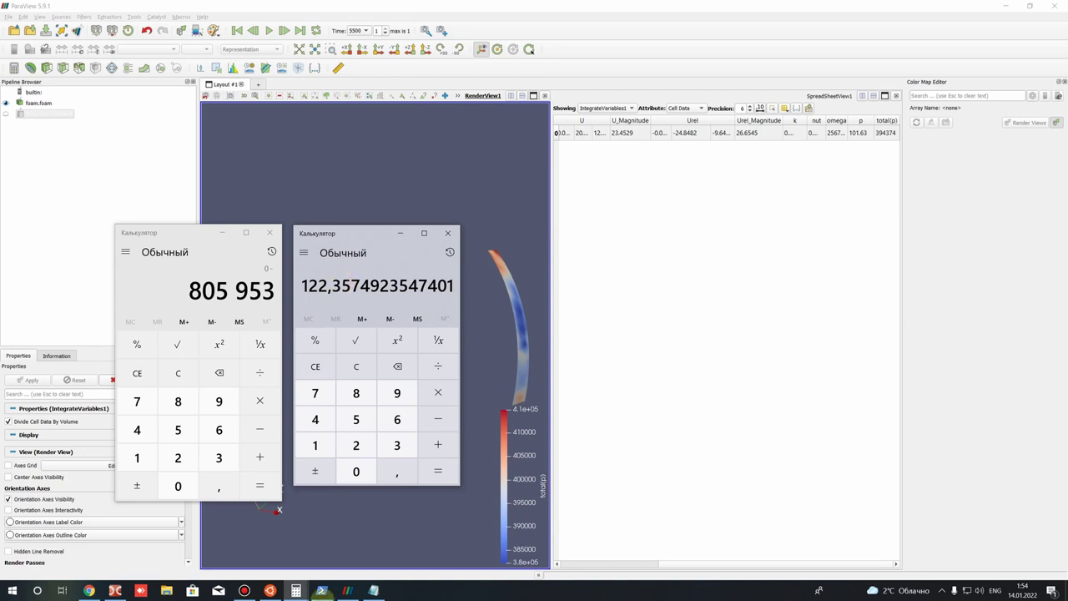
pyautogui.click(374, 590)
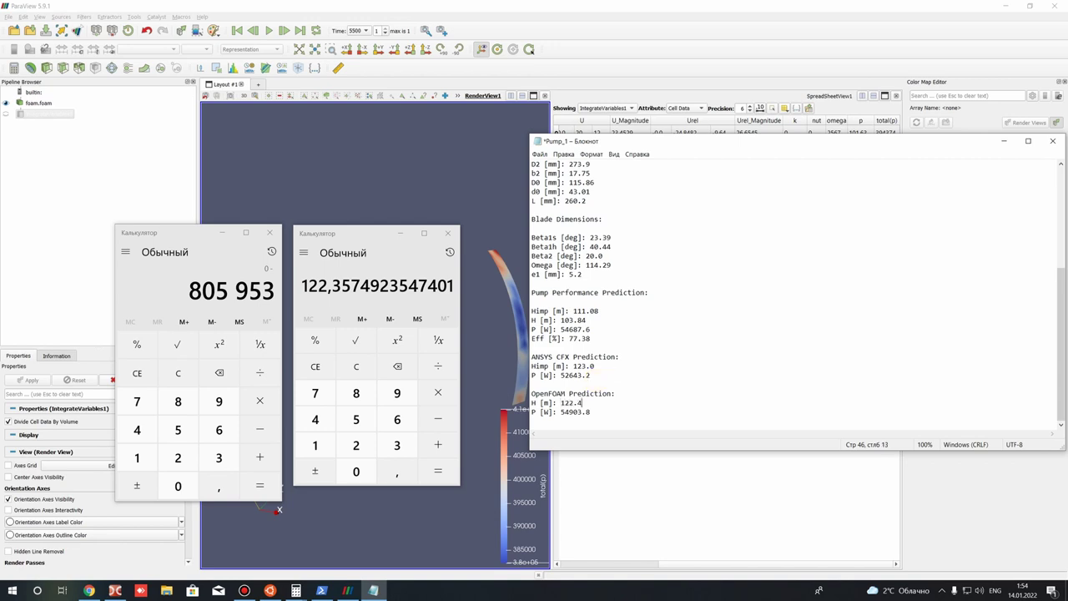
# Step: Save the pump notes and review the ANSYS CFX 123.0 and OpenFOAM 122.4 head values
pyautogui.hotkey('ctrl', 's')
pyautogui.click(614, 367)
pyautogui.click(608, 376)
pyautogui.click(607, 403)
pyautogui.click(606, 385)
pyautogui.keyDown('shift'); pyautogui.click(595, 402); pyautogui.keyUp('shift')
# Step: Compute the head ratio 123 ÷ 122,4 ≈ 1,0049, then close the 805 953 calculator and clear the other
pyautogui.click(346, 366)
pyautogui.press('1')
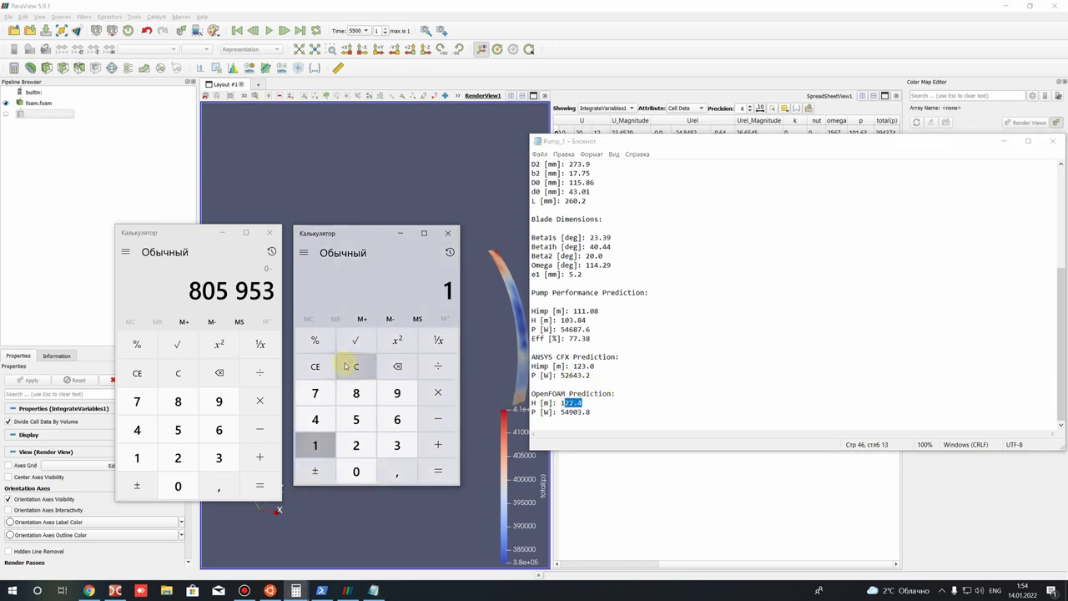
pyautogui.press('2')
pyautogui.press('3')
pyautogui.press('BackSpace')
pyautogui.press('2')
pyautogui.press(',')
pyautogui.press('4')
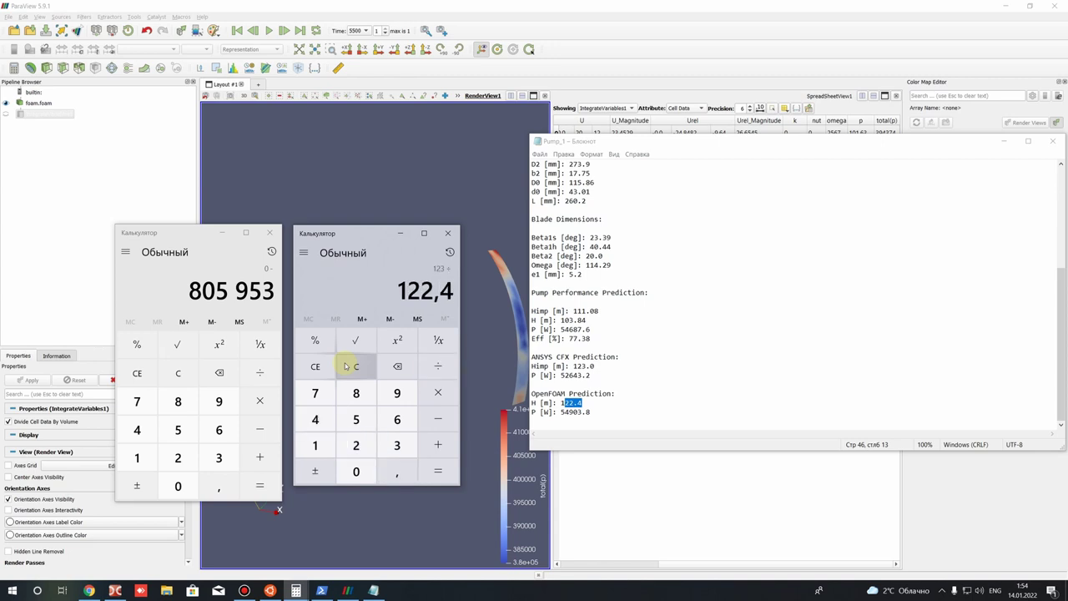
pyautogui.press('Return')
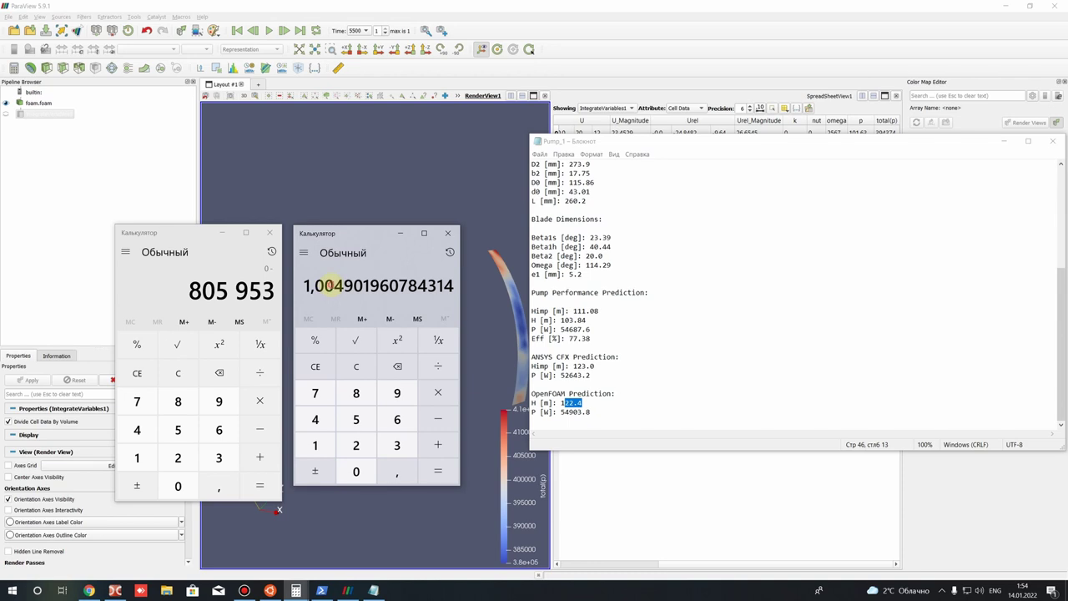
pyautogui.moveTo(324, 284); pyautogui.dragTo(357, 286)
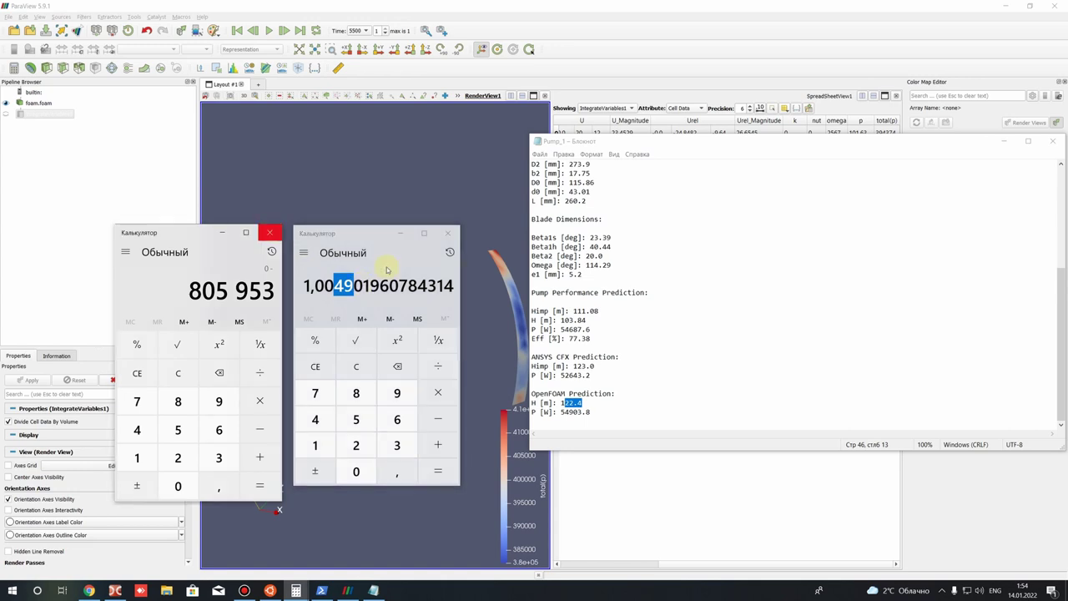
pyautogui.click(270, 232)
pyautogui.click(357, 367)
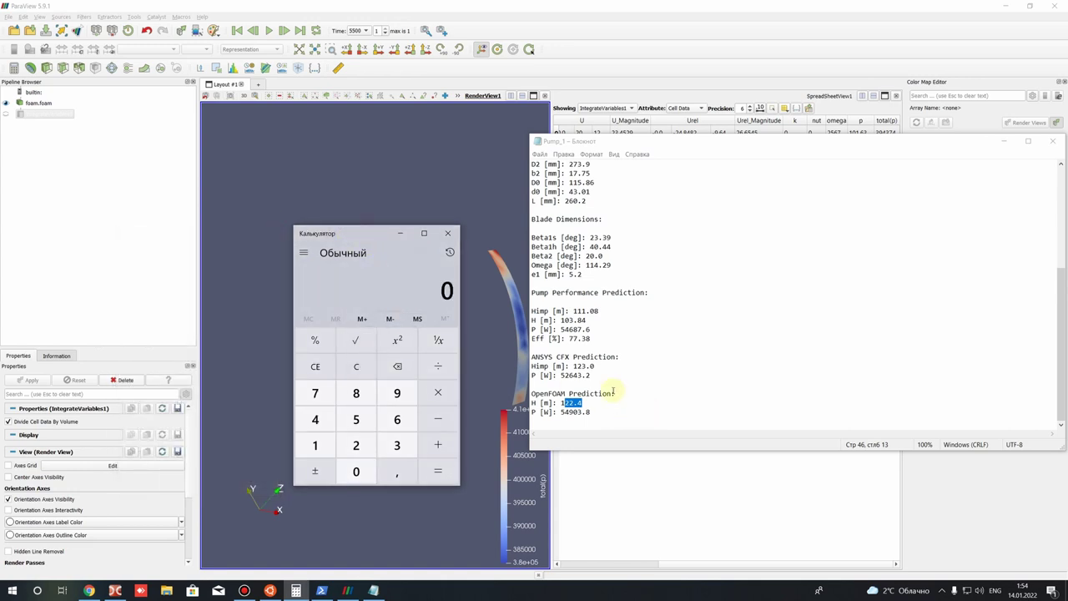
# Step: Select the OpenFOAM power 54903.8 in the notes, then show foam.foam's properties in ParaView
pyautogui.moveTo(566, 377); pyautogui.dragTo(597, 411)
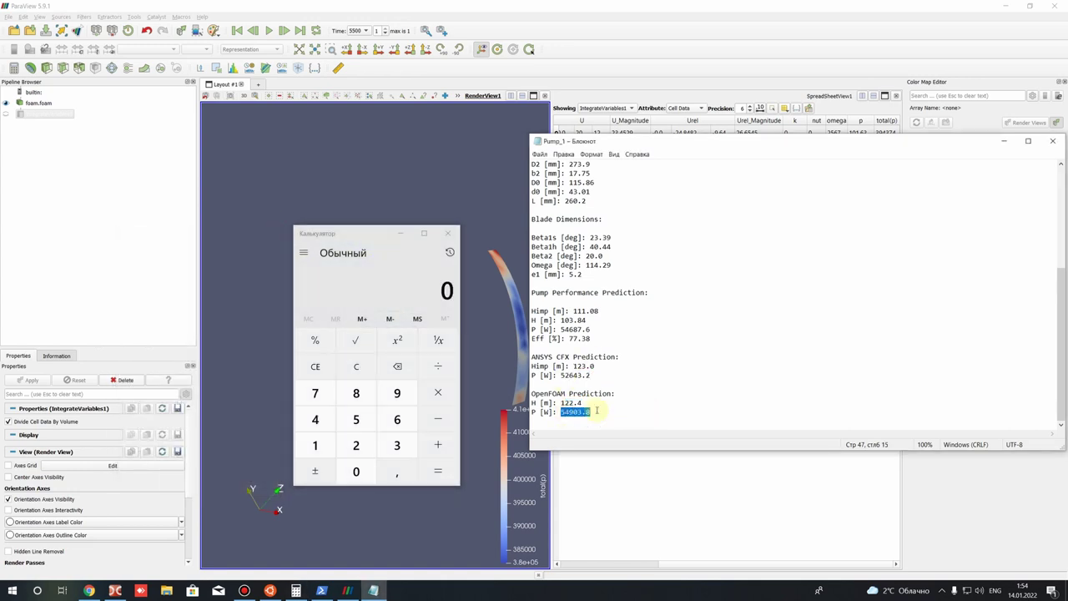
pyautogui.click(467, 179)
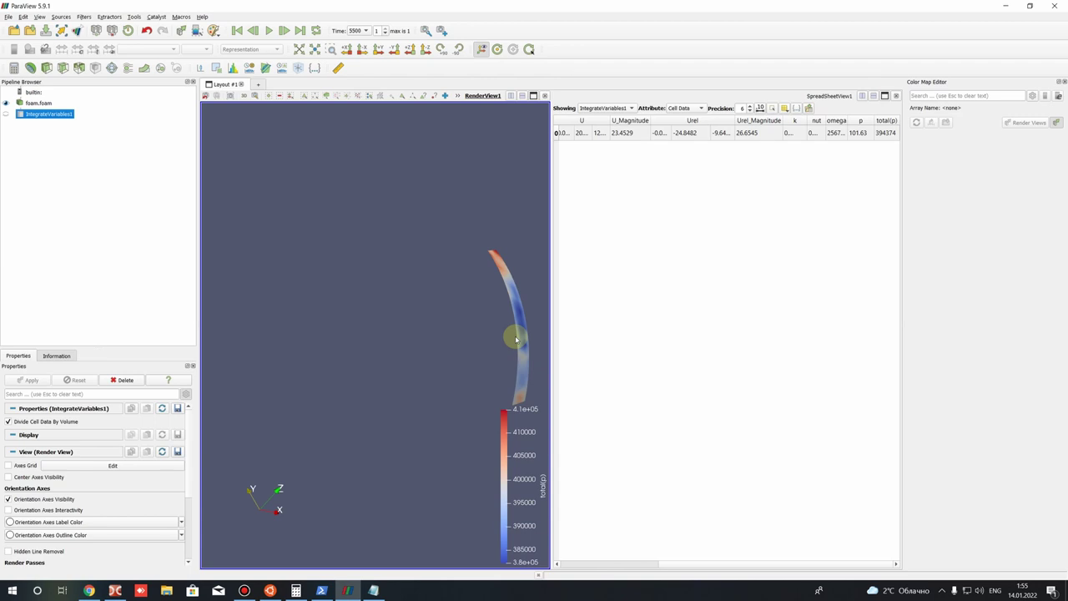
pyautogui.click(25, 103)
# Step: Load internalMesh instead of Outlet and display it as Surface With Edges
pyautogui.click(10, 529)
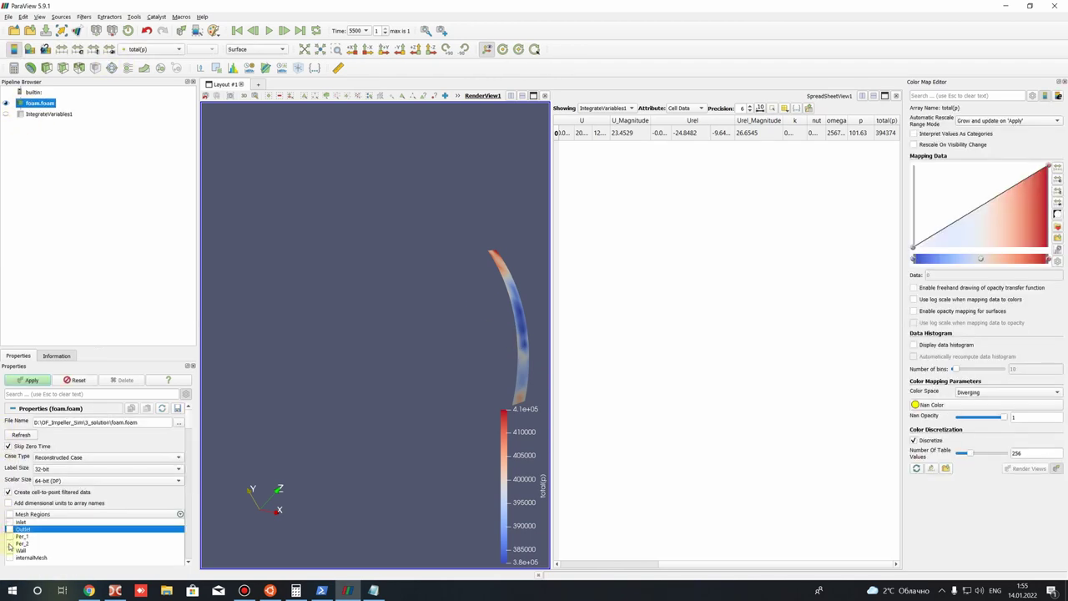
pyautogui.click(9, 558)
pyautogui.click(34, 382)
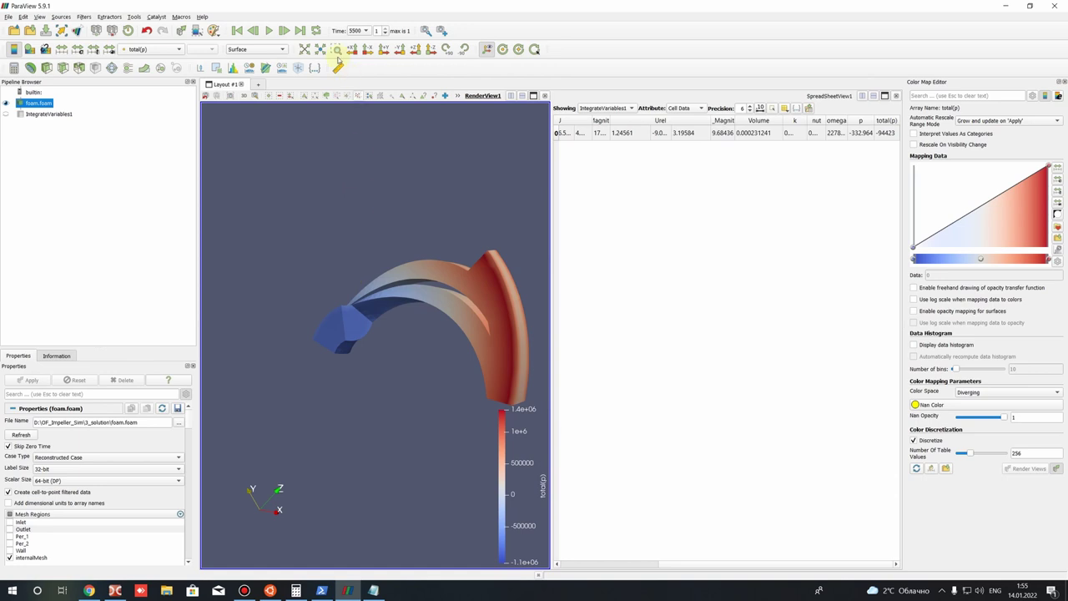
pyautogui.click(242, 49)
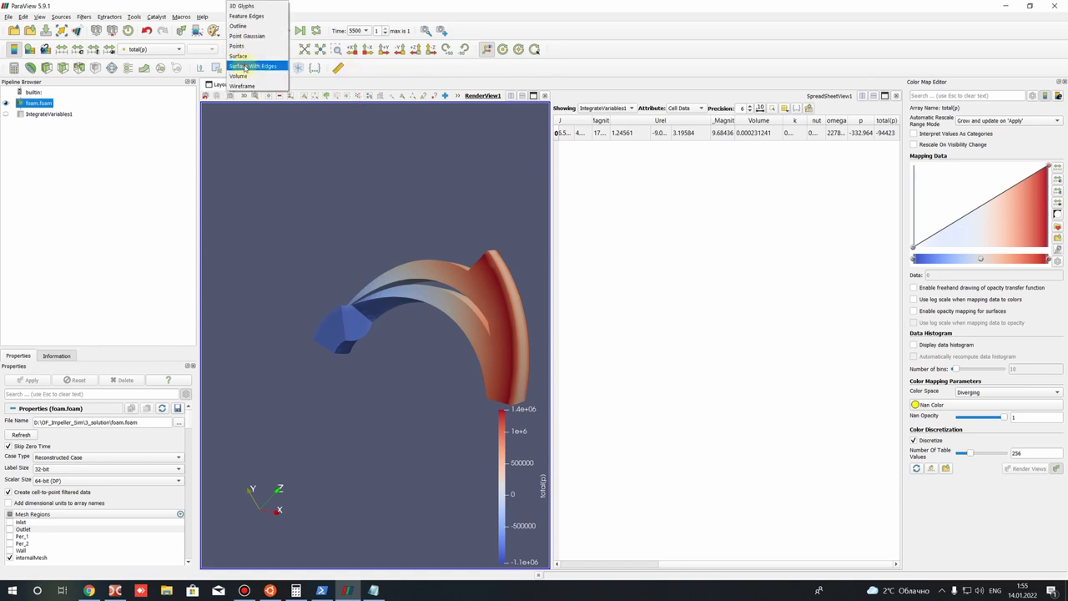
pyautogui.click(253, 66)
pyautogui.moveTo(469, 353); pyautogui.dragTo(329, 243)
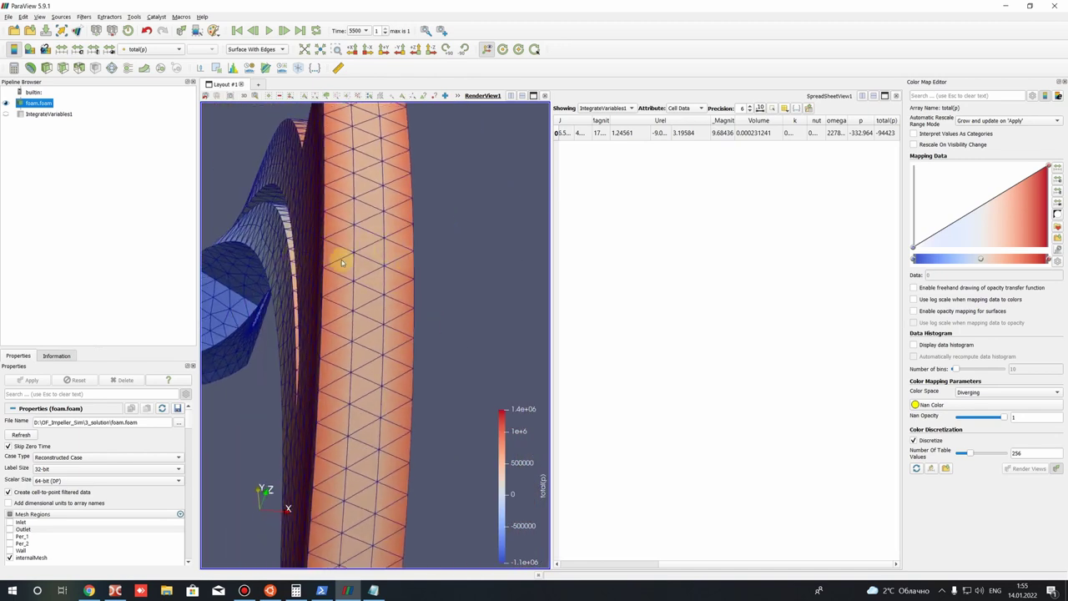
pyautogui.moveTo(306, 281); pyautogui.dragTo(370, 296)
pyautogui.scroll(-5, 370, 297)
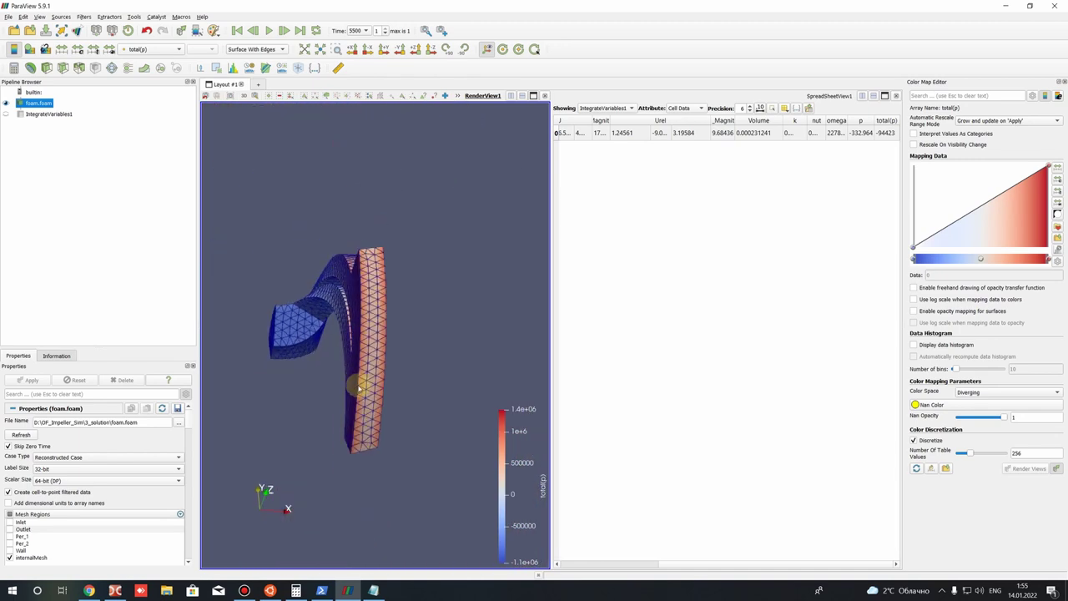
# Step: Check the ANSYS CFX head value 123.0 in the Pump_1 notes
pyautogui.click(373, 590)
pyautogui.doubleClick(587, 366)
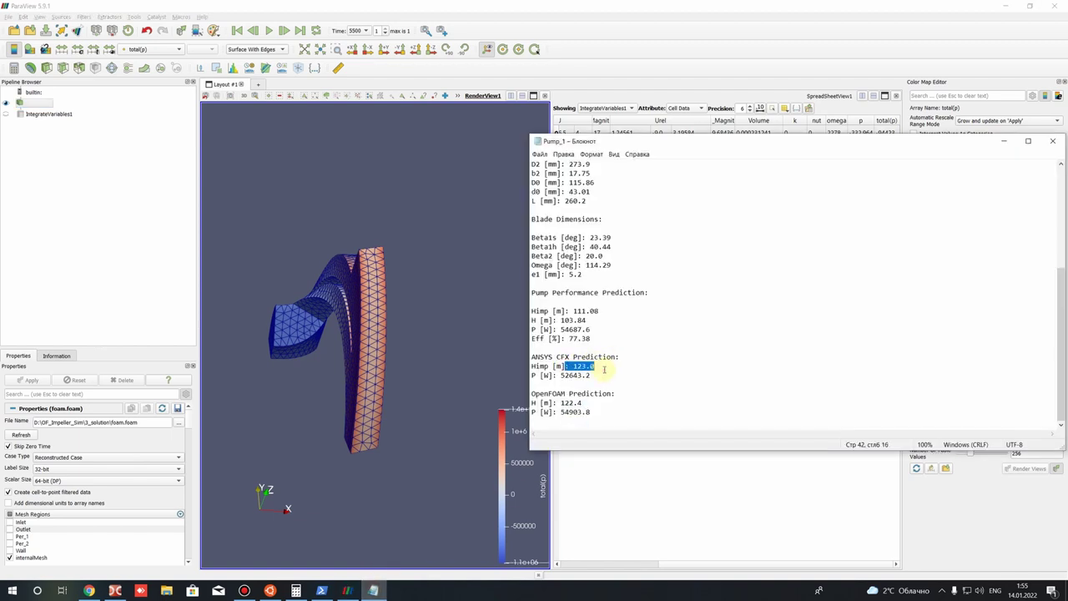
pyautogui.click(601, 376)
pyautogui.moveTo(594, 366); pyautogui.dragTo(568, 366)
# Step: Close the Color Map Editor and SpreadSheet view and rotate the impeller mesh
pyautogui.click(429, 362)
pyautogui.moveTo(375, 342); pyautogui.dragTo(401, 273)
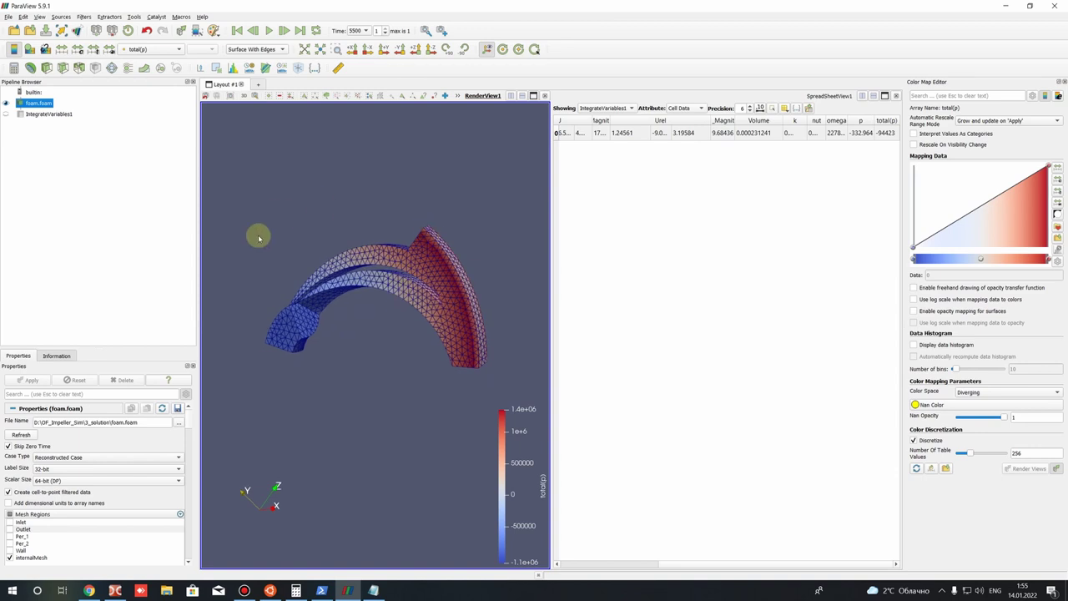
pyautogui.click(1063, 82)
pyautogui.click(1063, 96)
pyautogui.moveTo(701, 238); pyautogui.dragTo(567, 332)
pyautogui.scroll(2, 567, 332)
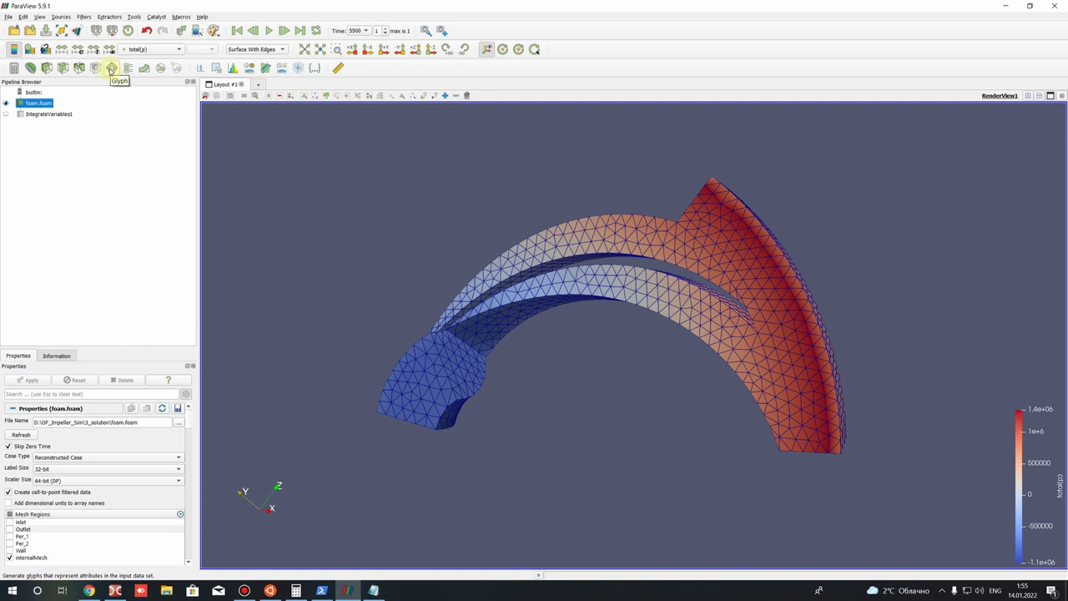
# Step: Delete IntegrateVariables1 and apply a Glyph filter to foam.foam
pyautogui.rightClick(48, 115)
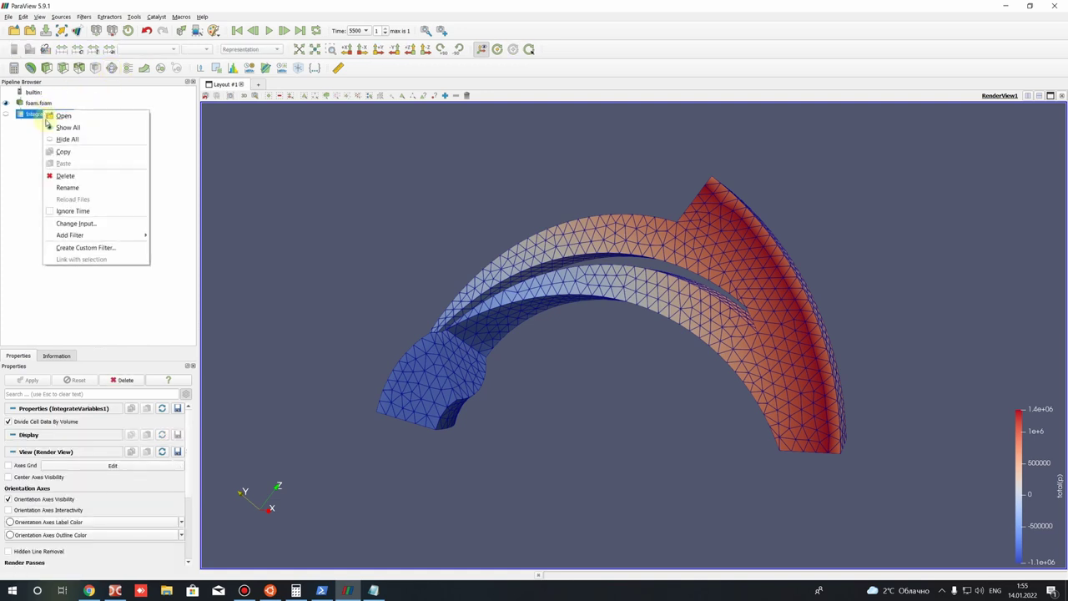
pyautogui.click(64, 175)
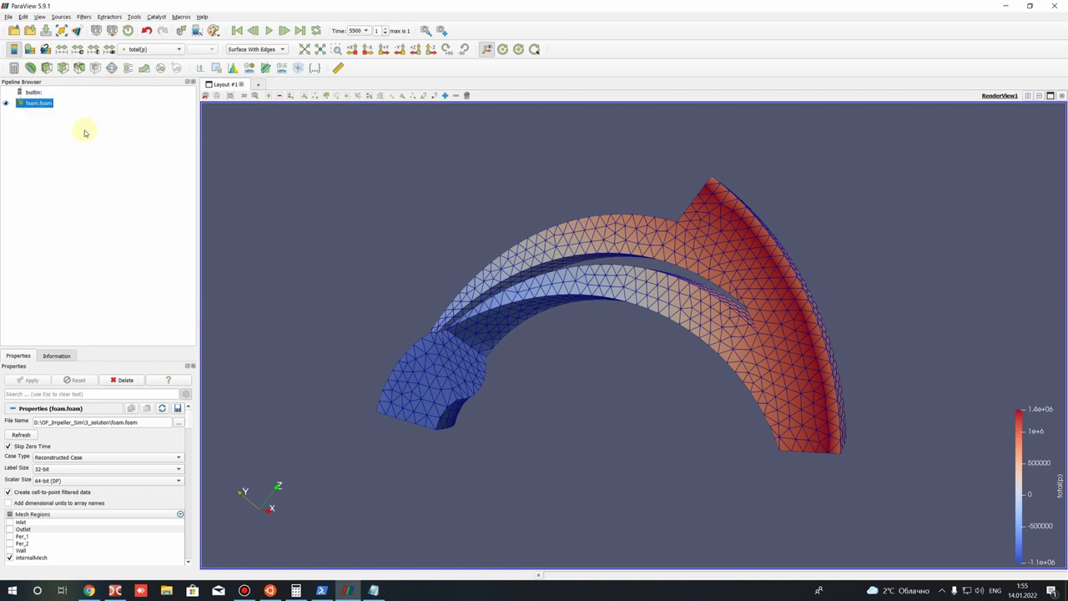
pyautogui.click(111, 67)
pyautogui.click(30, 381)
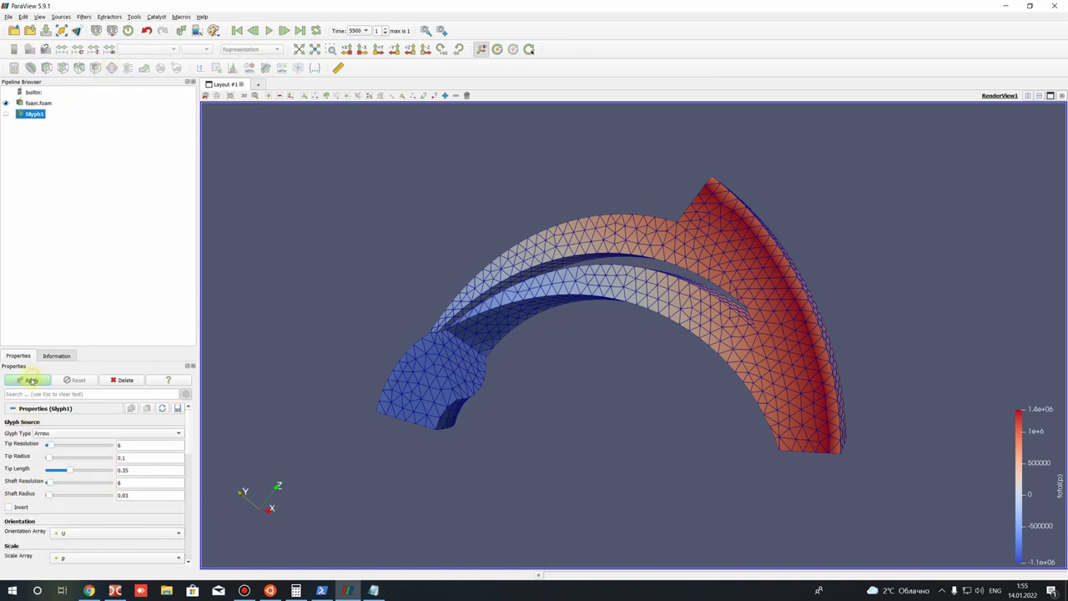
# Step: Orient the glyphs along U with No scale array and apply
pyautogui.scroll(-2, 48, 455)
pyautogui.scroll(-2, 48, 455)
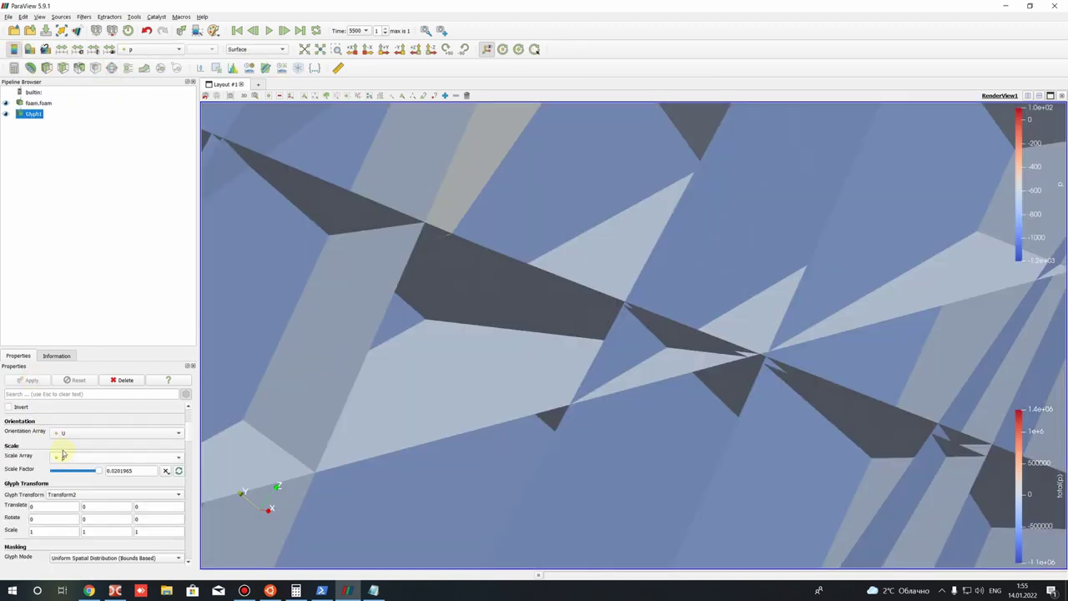
pyautogui.click(59, 435)
pyautogui.click(46, 440)
pyautogui.click(58, 455)
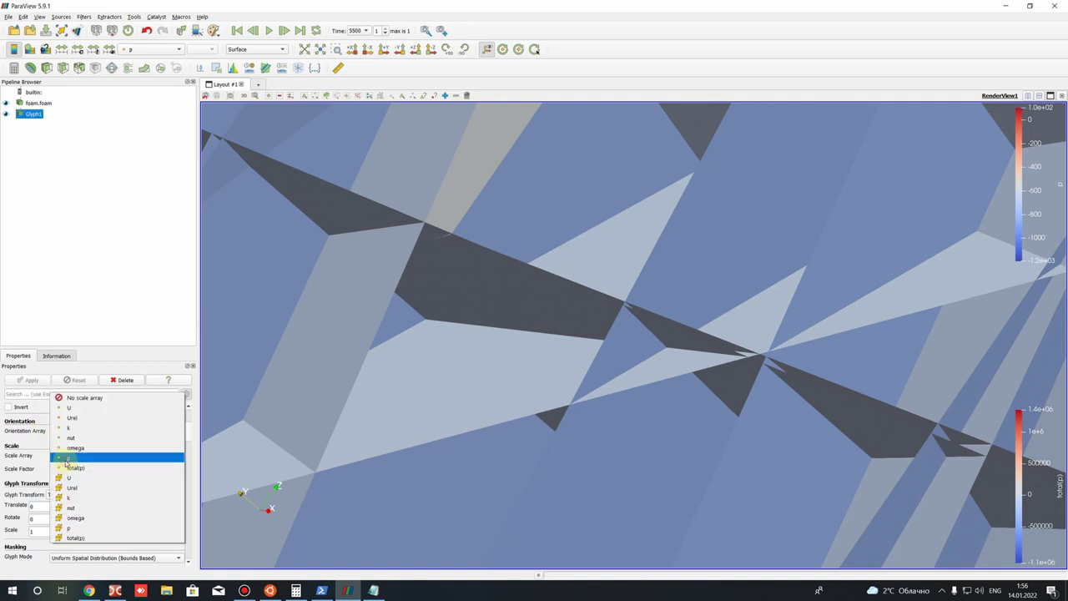
pyautogui.click(77, 400)
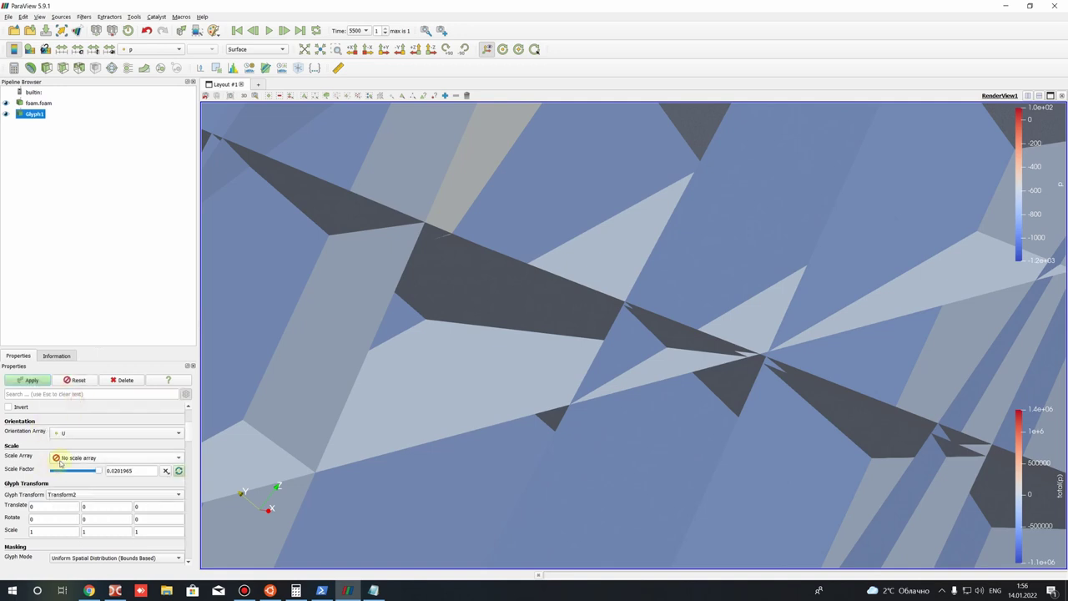
pyautogui.click(31, 380)
pyautogui.moveTo(551, 360); pyautogui.dragTo(657, 345)
pyautogui.scroll(5, 657, 345)
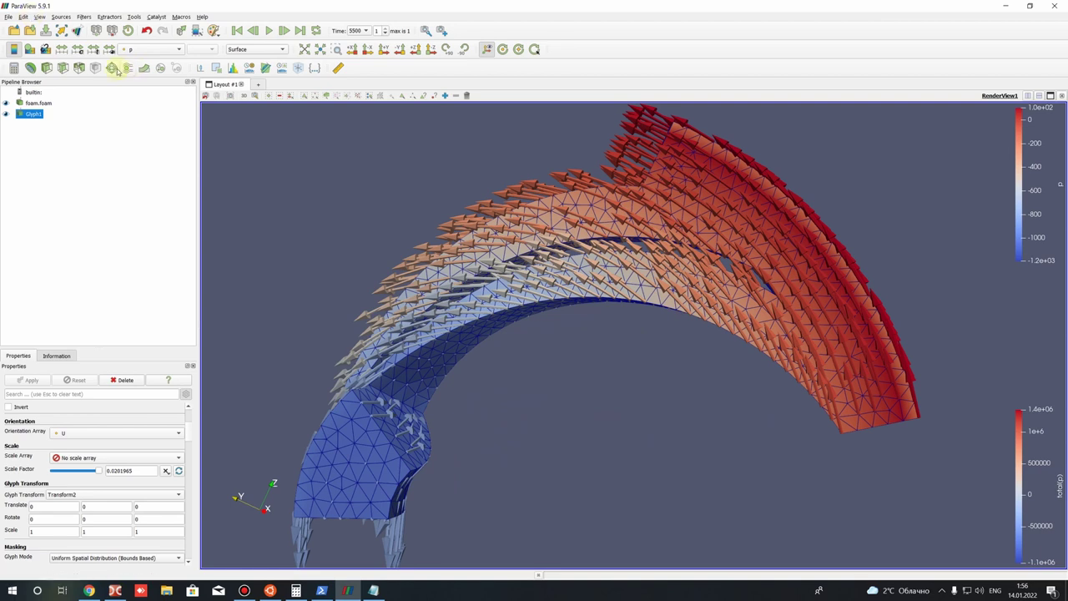
pyautogui.scroll(-5, 766, 425)
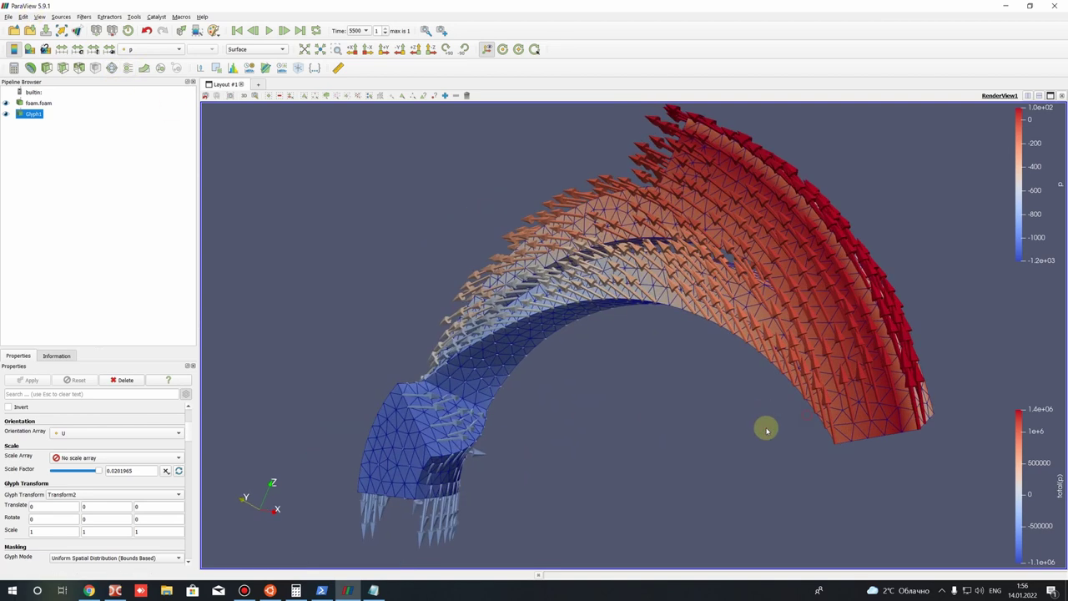
# Step: Reorient the glyphs along the relative velocity Urel, apply, and rotate to inspect the arrows
pyautogui.click(83, 434)
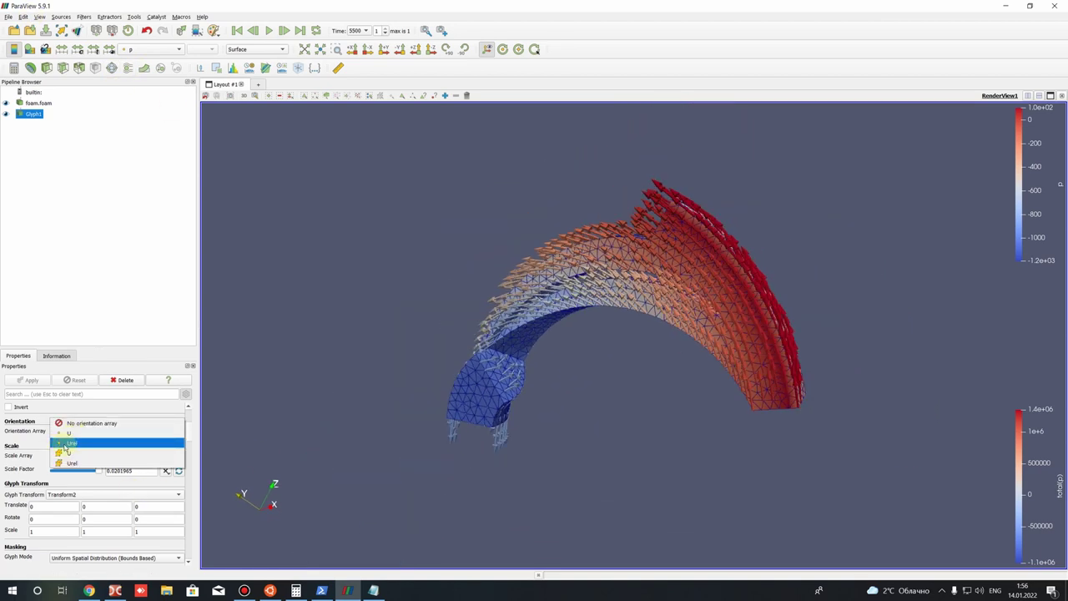
pyautogui.click(71, 443)
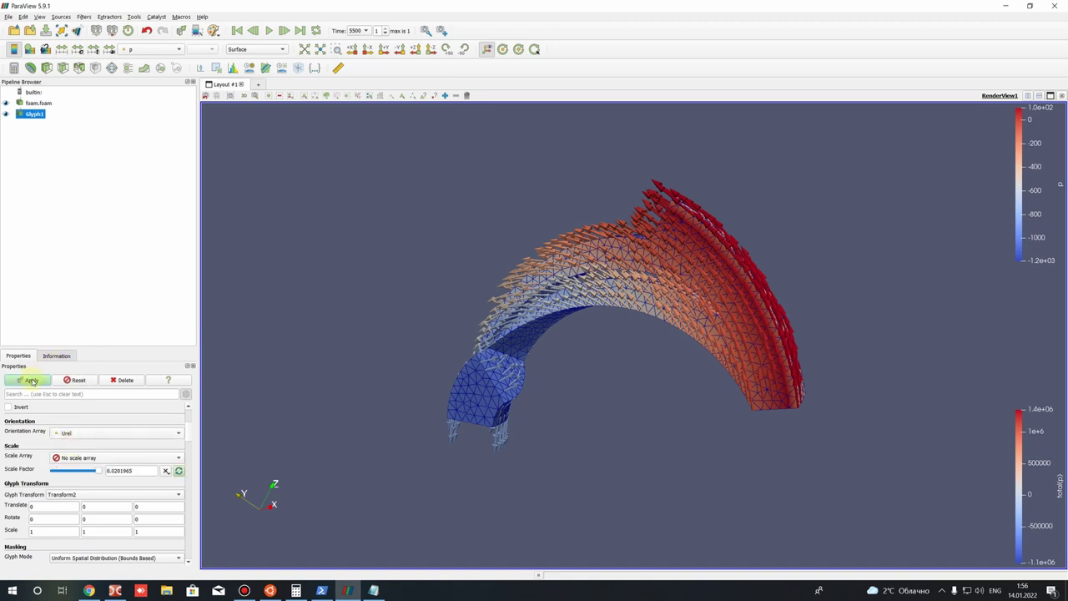
pyautogui.click(31, 380)
pyautogui.moveTo(657, 357); pyautogui.dragTo(473, 378)
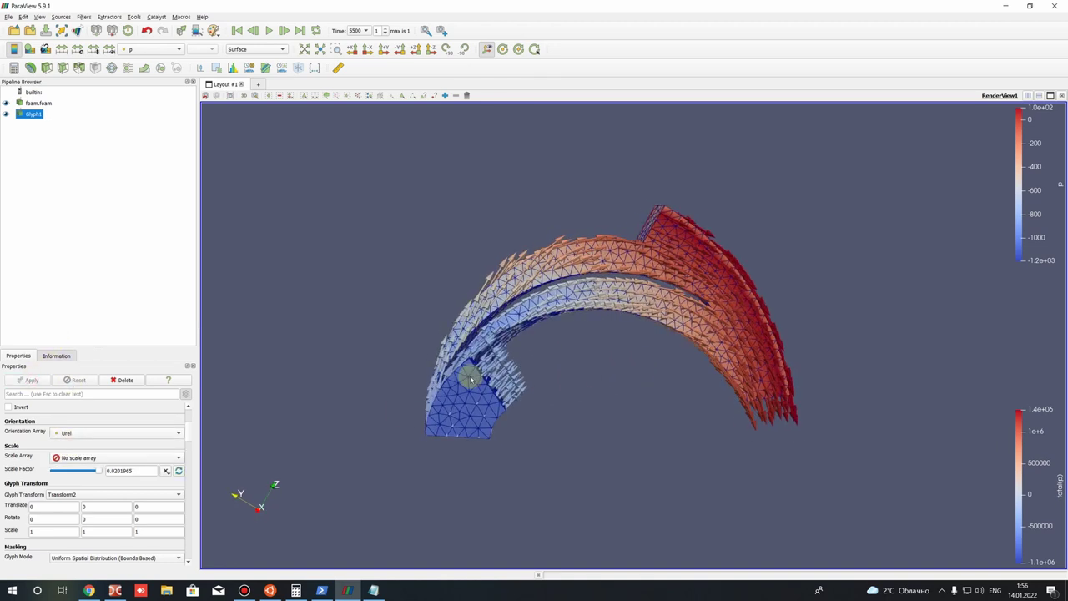
pyautogui.moveTo(696, 336); pyautogui.dragTo(624, 449)
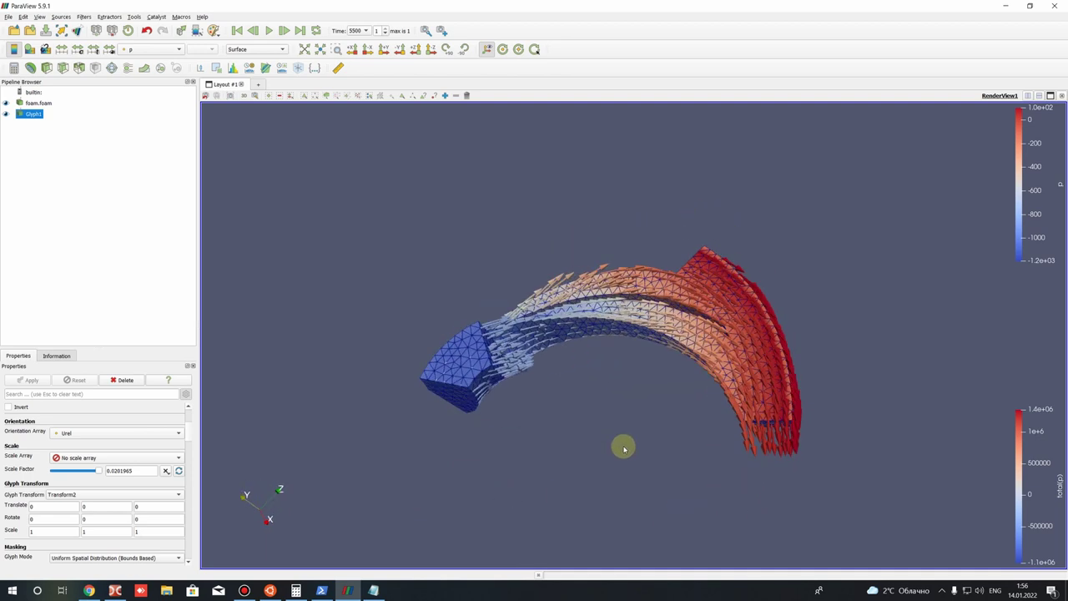
pyautogui.click(8, 16)
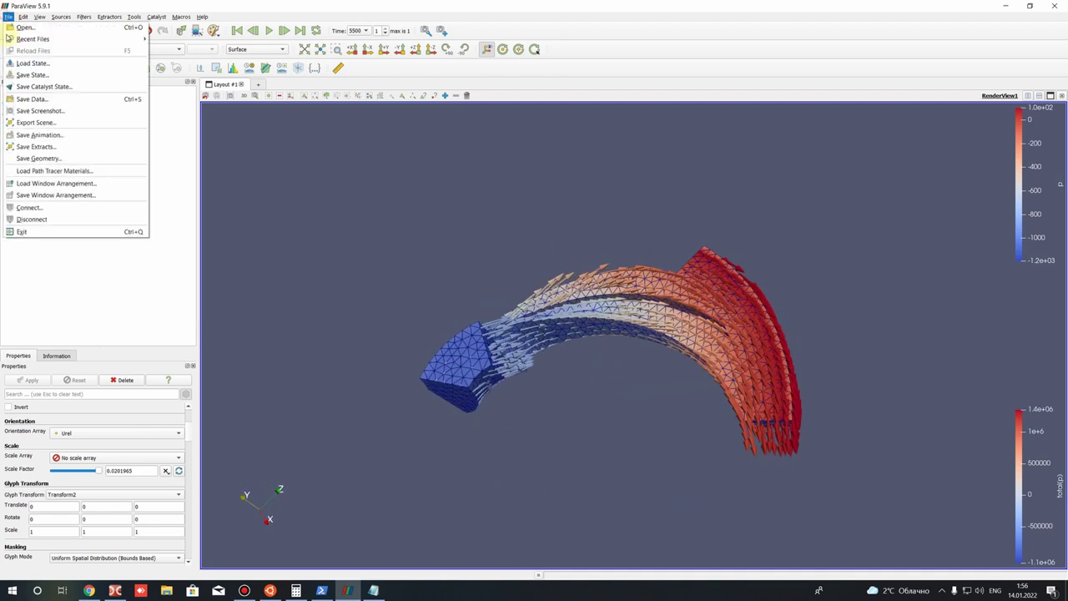
# Step: Save a White Background screenshot named Velocity_field.jpeg into D:/OF_Impeller_Sim/4_post
pyautogui.click(23, 111)
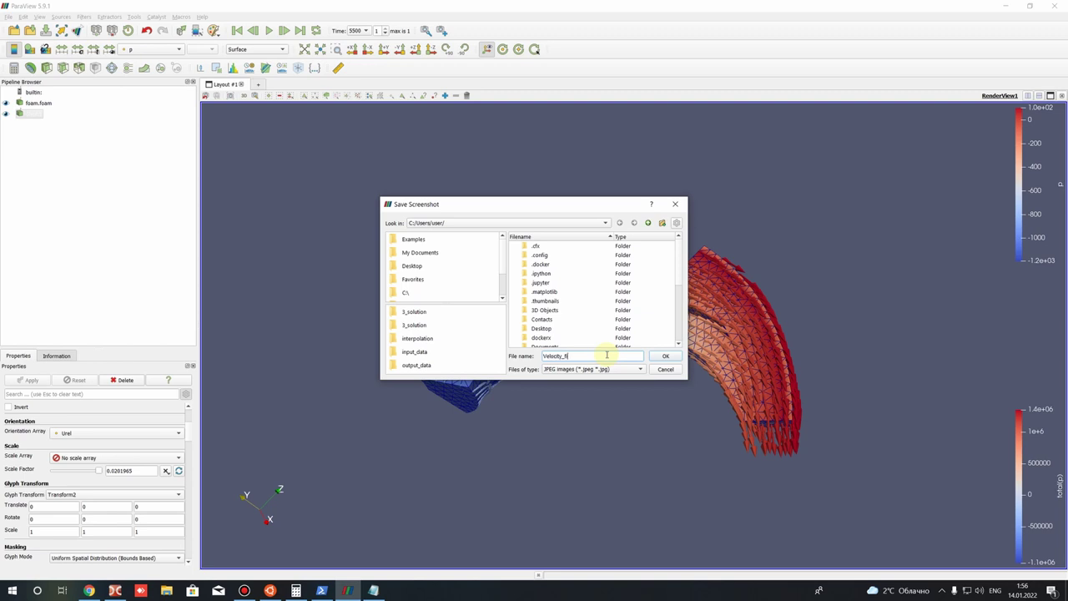
pyautogui.click(411, 314)
pyautogui.click(648, 223)
pyautogui.doubleClick(536, 274)
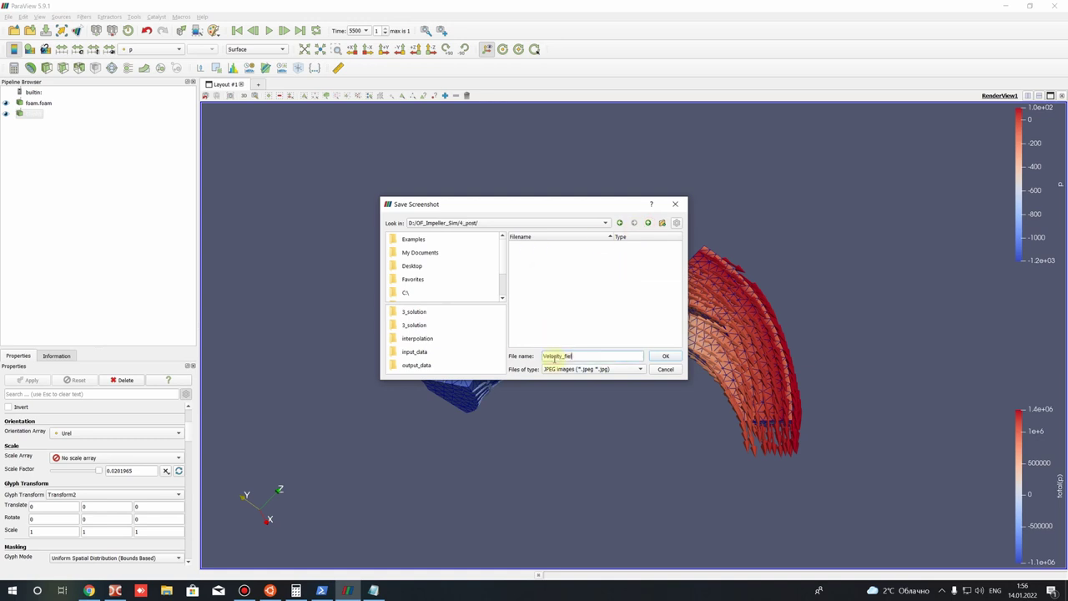
pyautogui.click(663, 356)
pyautogui.click(484, 285)
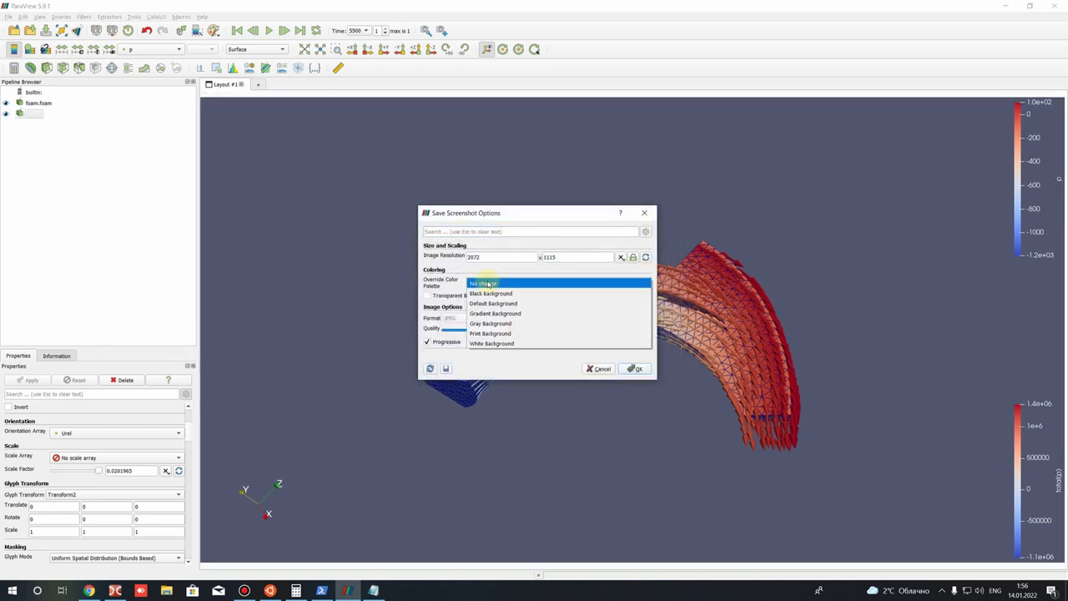
pyautogui.click(473, 345)
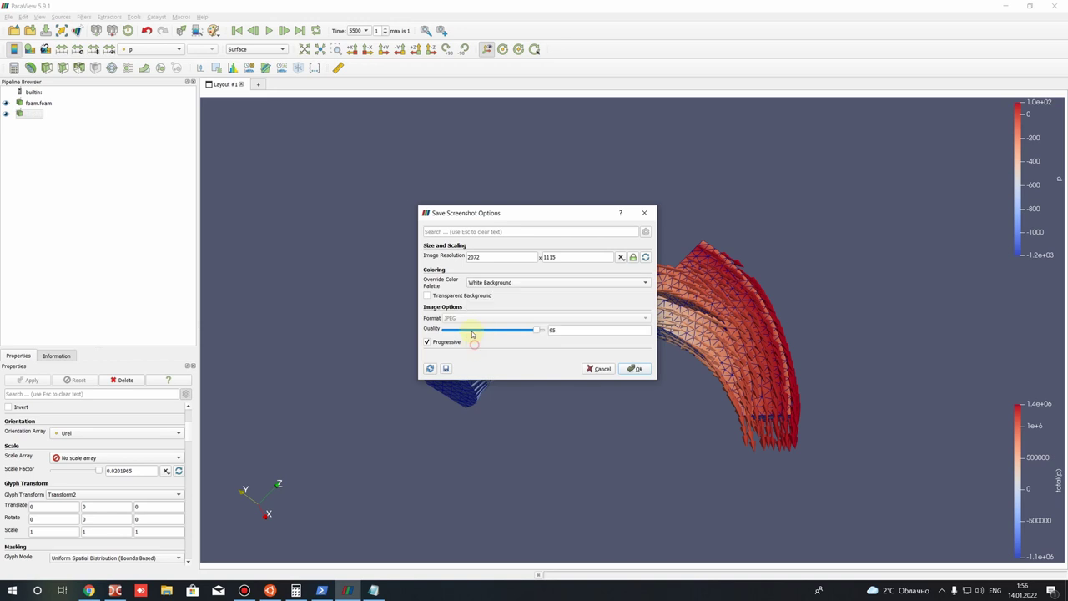
pyautogui.click(634, 369)
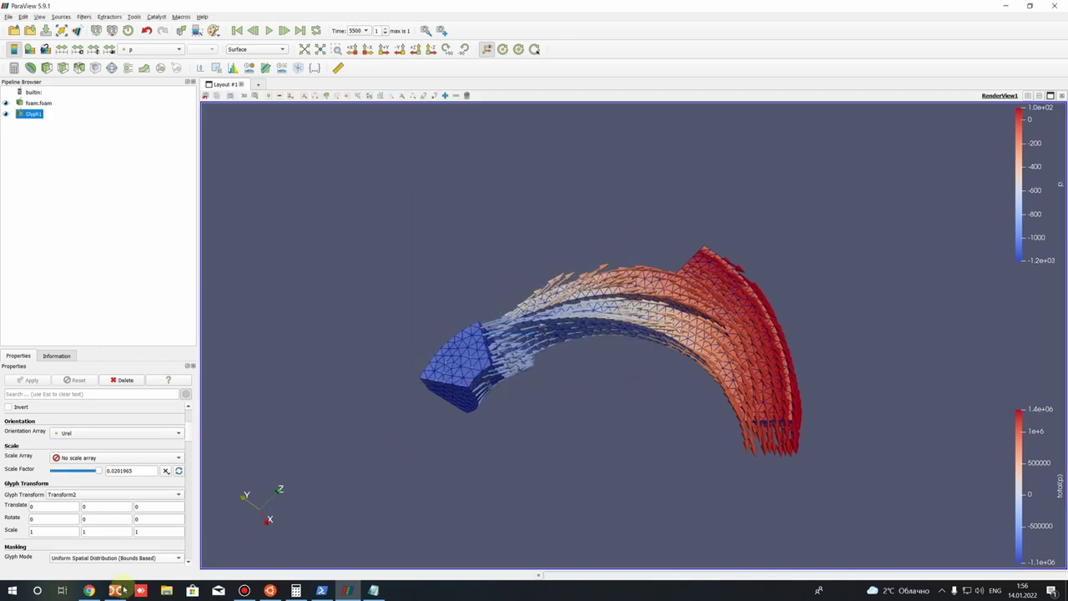
pyautogui.click(115, 590)
# Step: Preview Velocity_field.jpeg from the 4_post folder in Double Commander, then close it and return to ParaView
pyautogui.press('BackSpace')
pyautogui.doubleClick(572, 178)
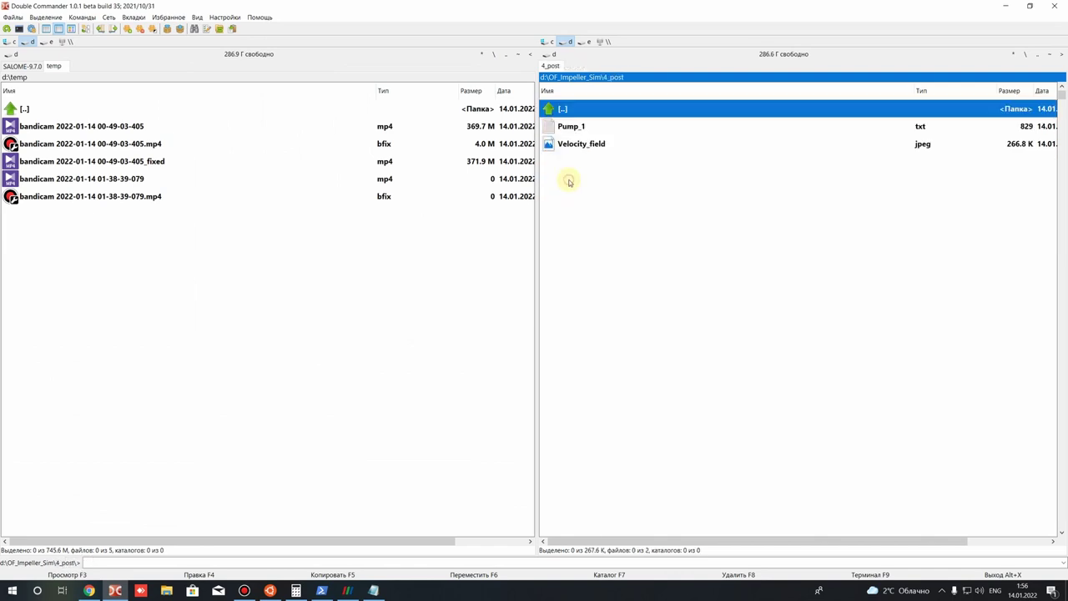
pyautogui.click(576, 144)
pyautogui.press('Return')
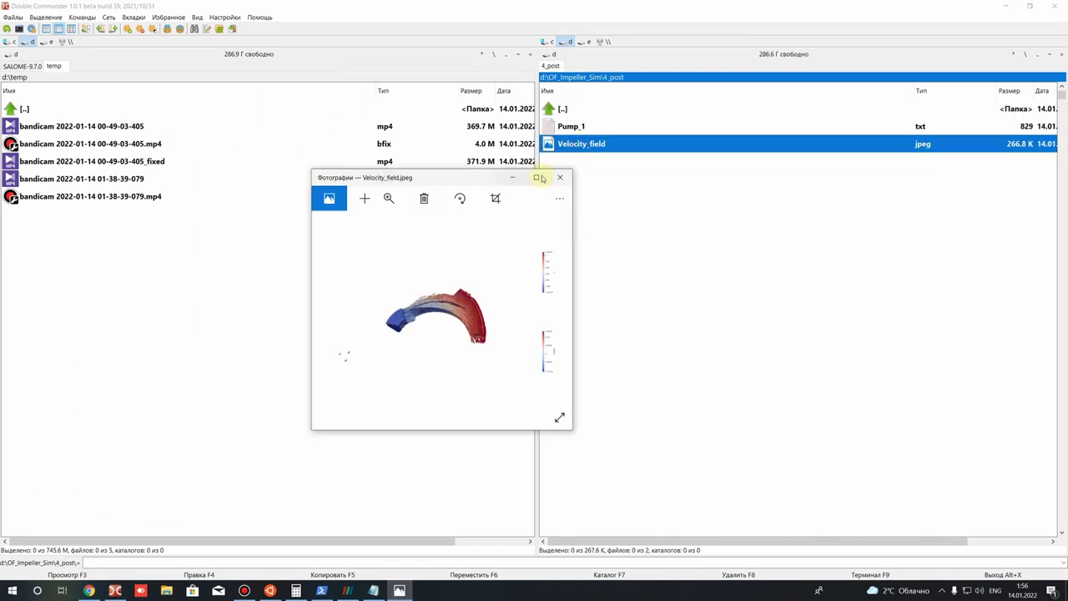
pyautogui.click(546, 178)
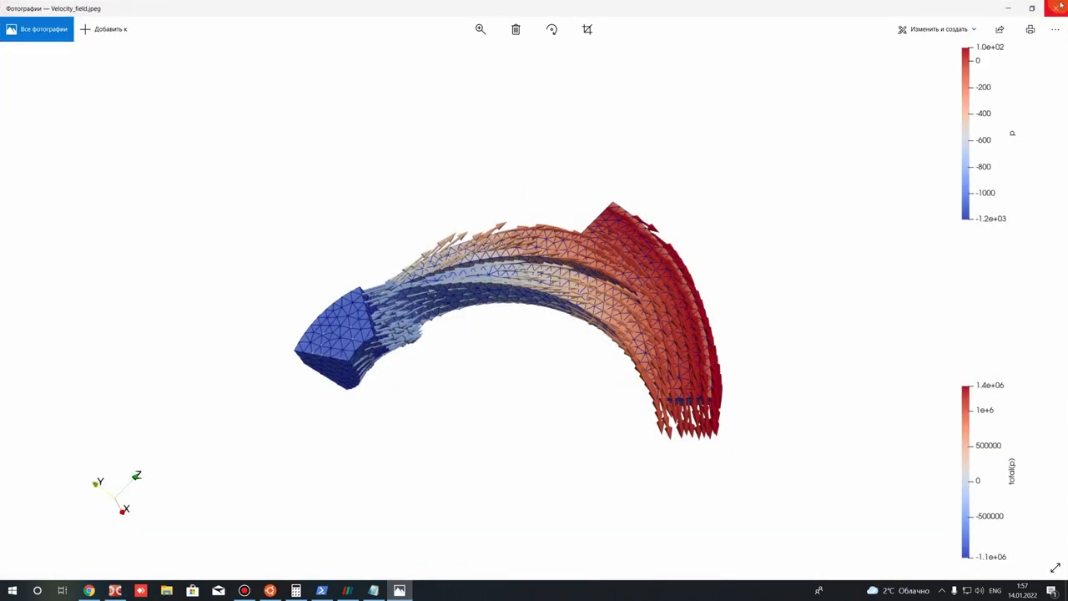
pyautogui.click(1032, 7)
pyautogui.click(558, 180)
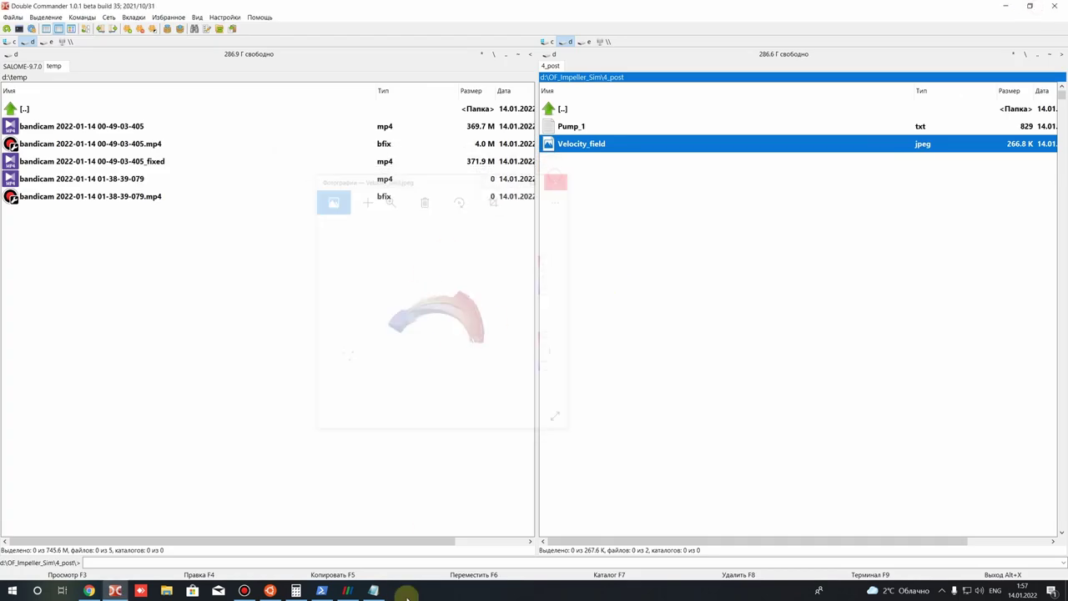
pyautogui.click(347, 590)
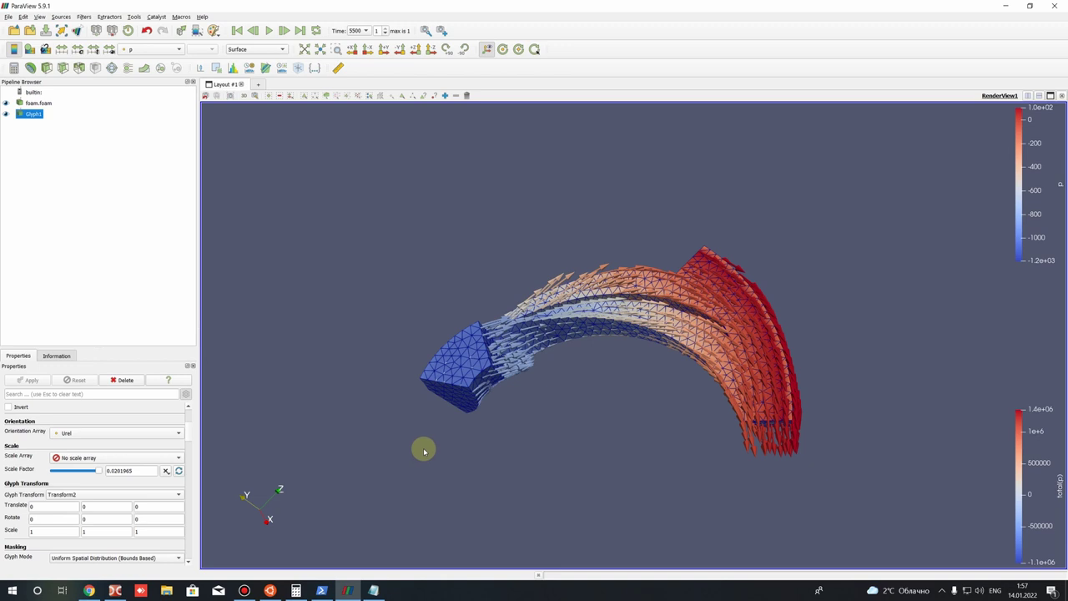
pyautogui.moveTo(269, 590)
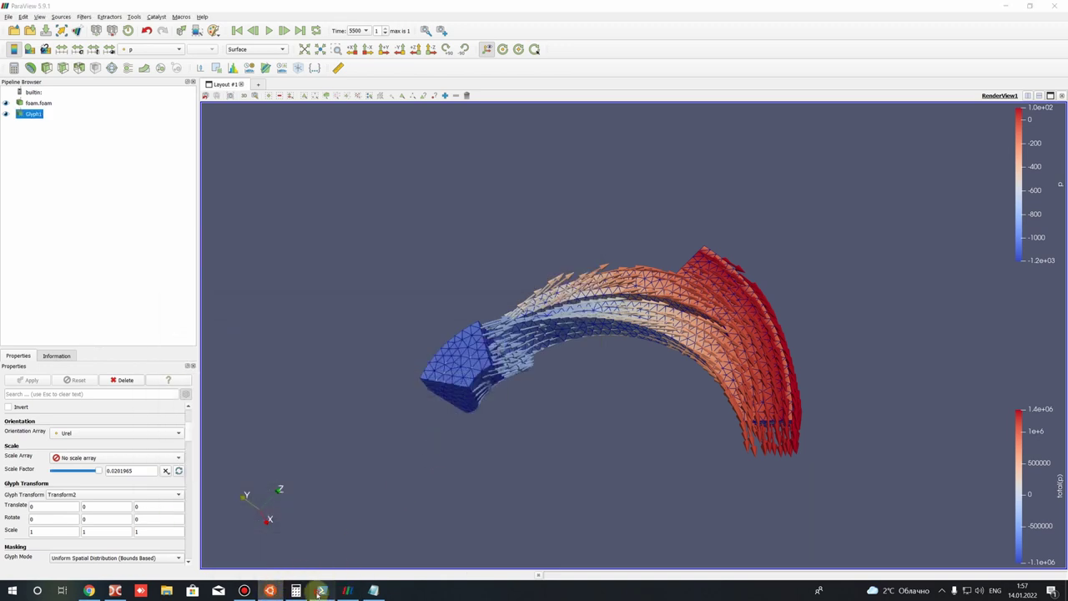
pyautogui.moveTo(87, 591)
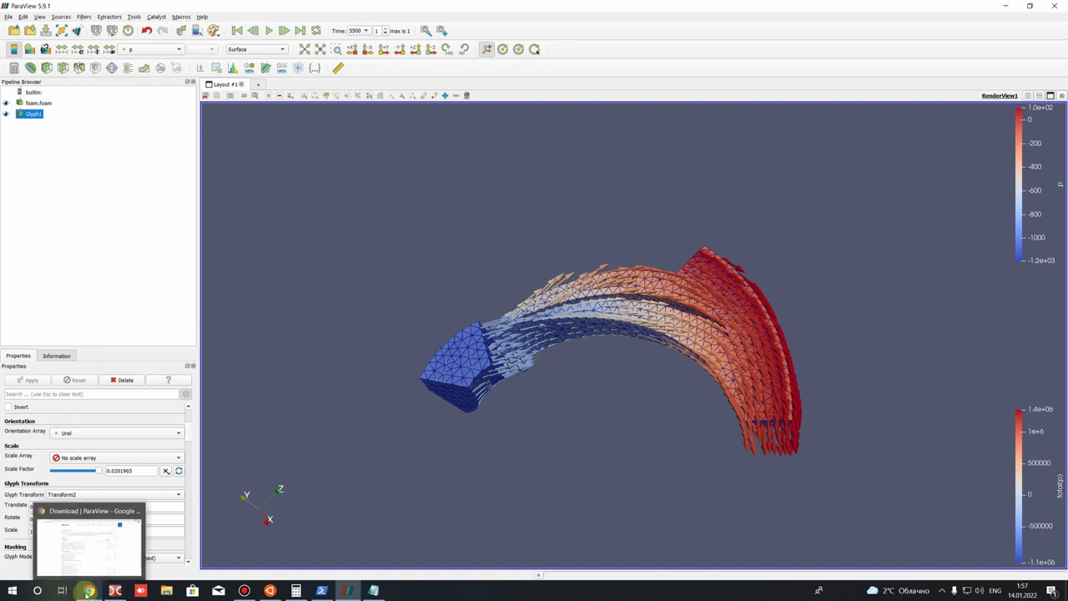